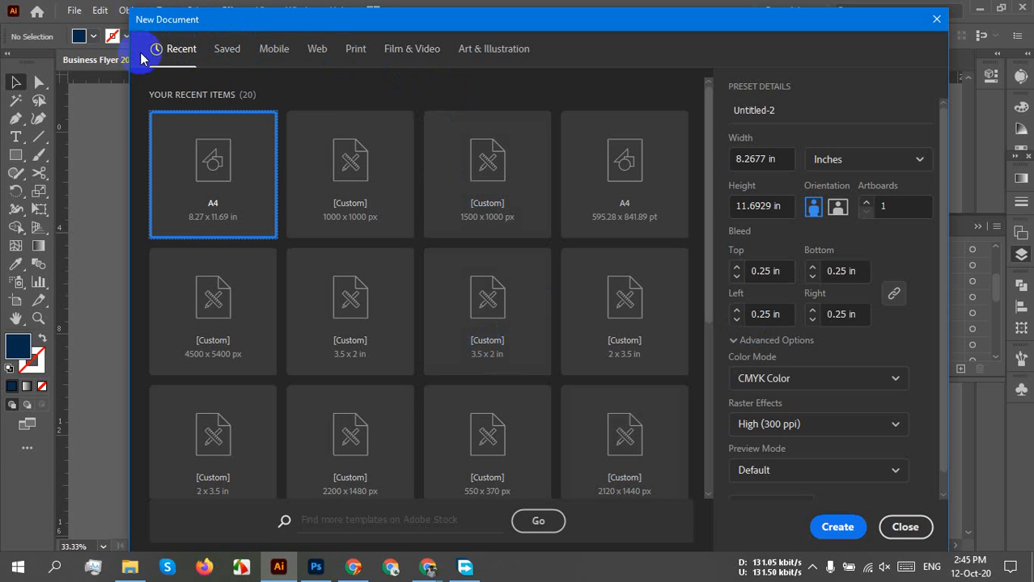
Show the blank print document presets and choose the Letter size after trying A4
left_click(356, 53)
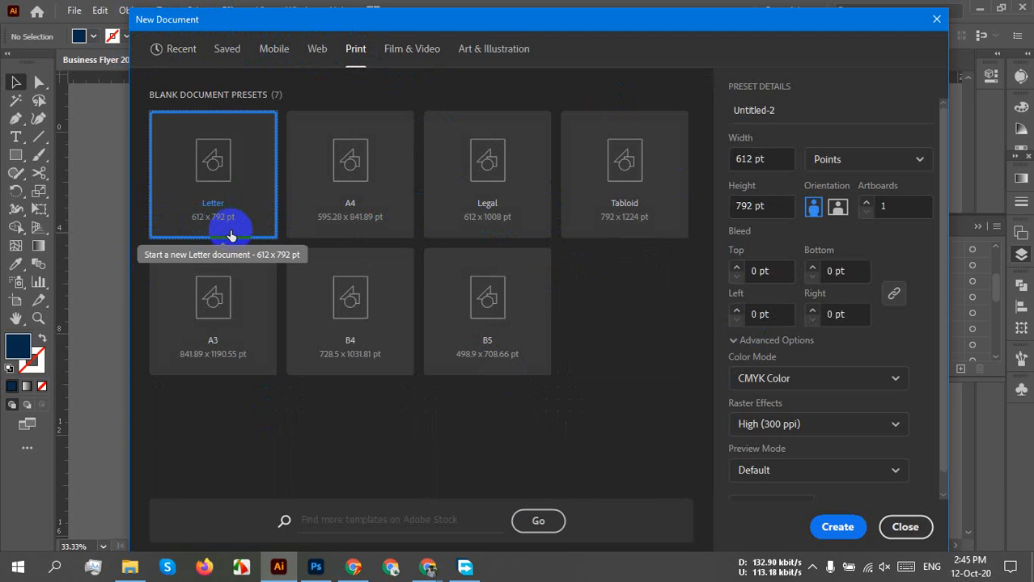
left_click(386, 233)
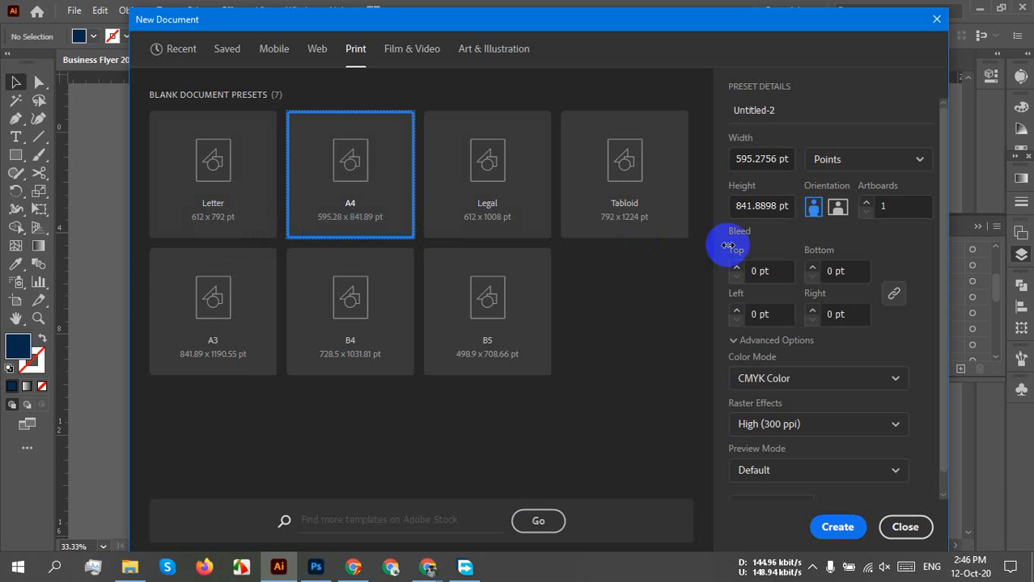
left_click(229, 194)
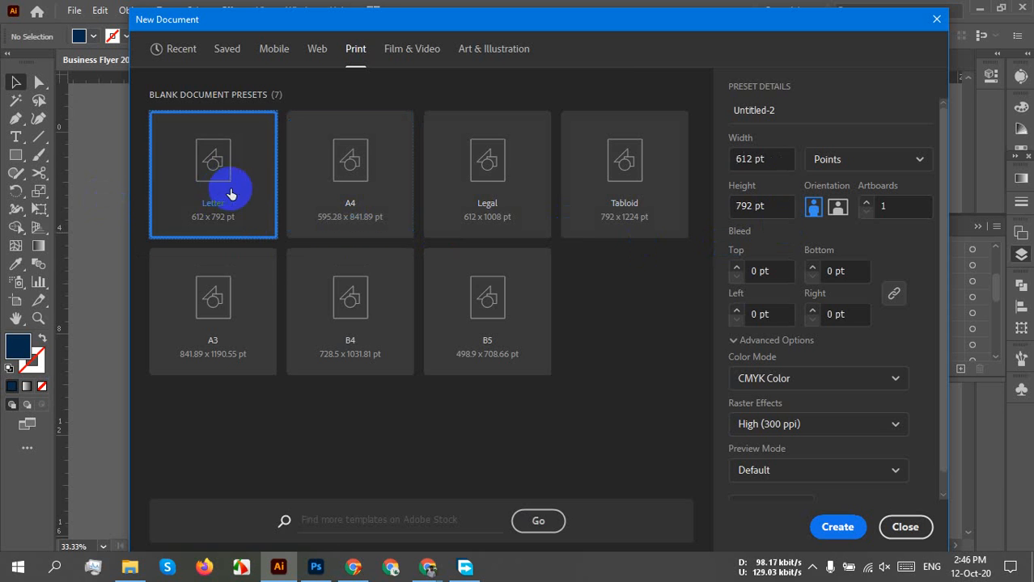
Switch the Letter preset's units to inches and set the bleed to 0.25 in on all sides
left_click(760, 158)
left_click(772, 206)
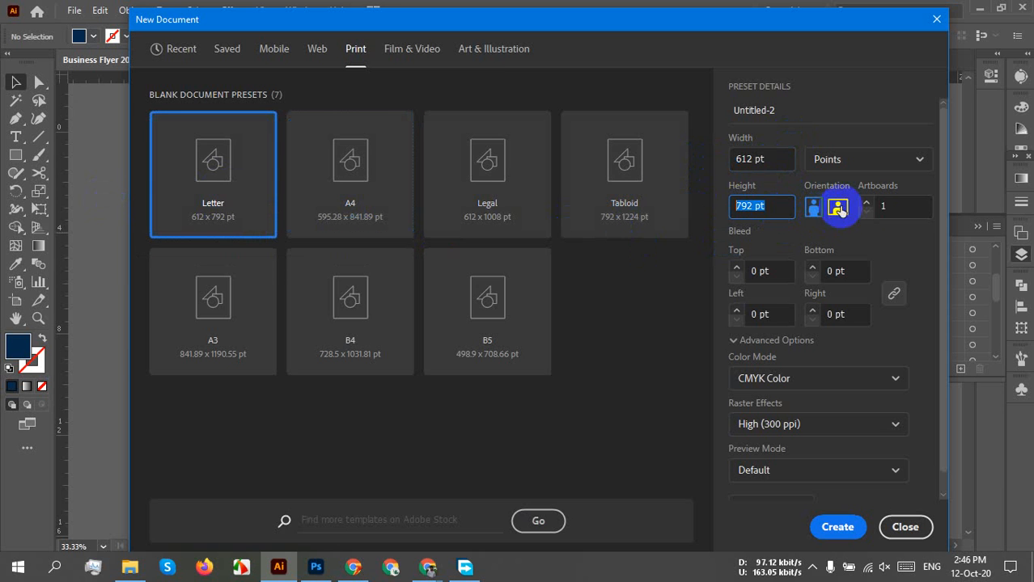
left_click(879, 158)
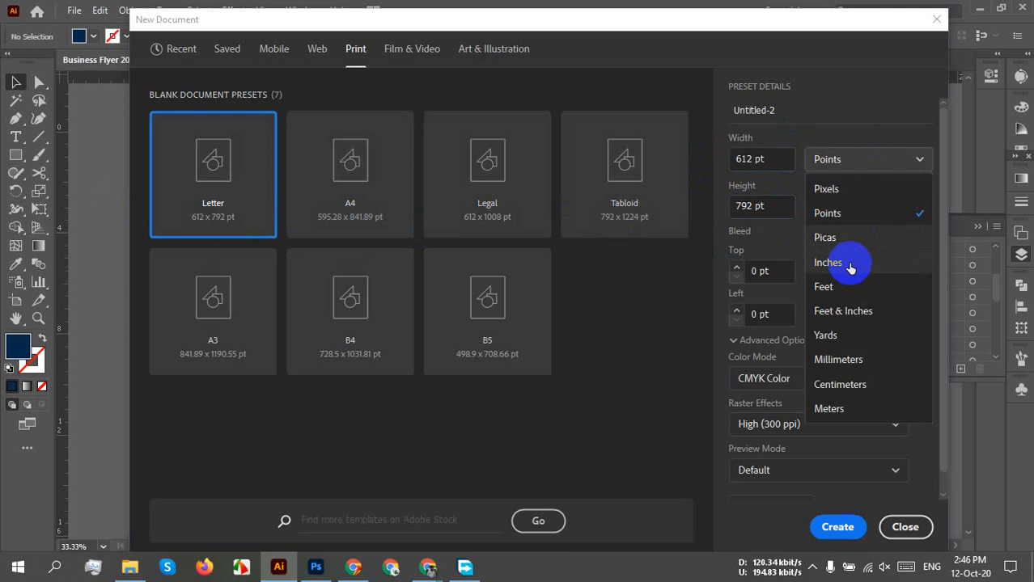
left_click(845, 267)
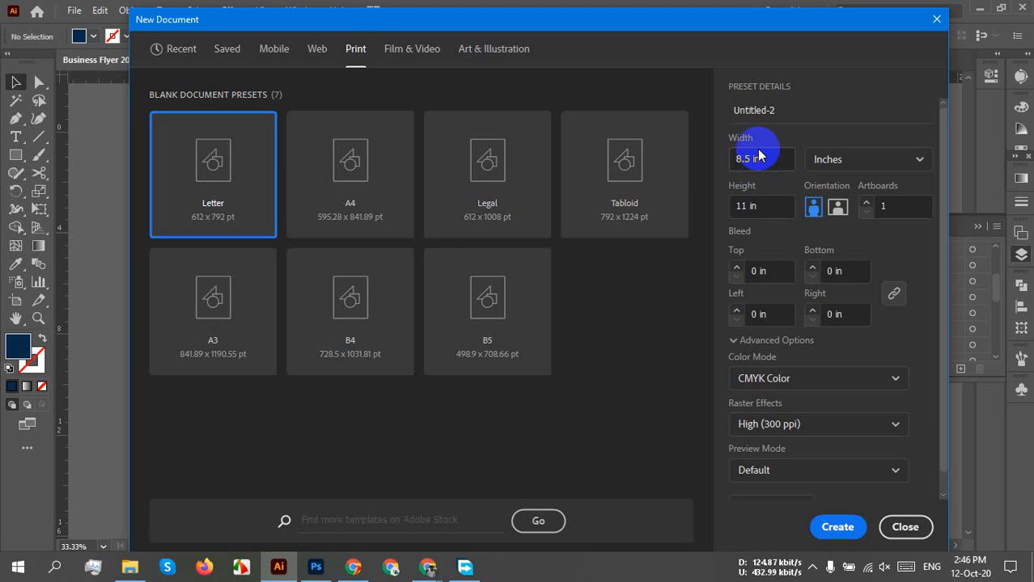
left_click(766, 205)
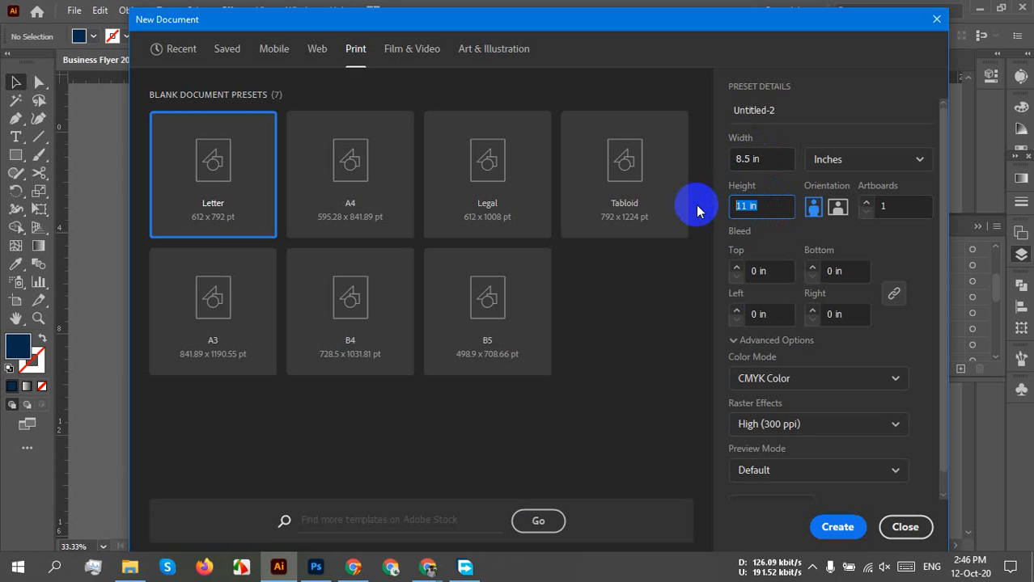
left_click(778, 207)
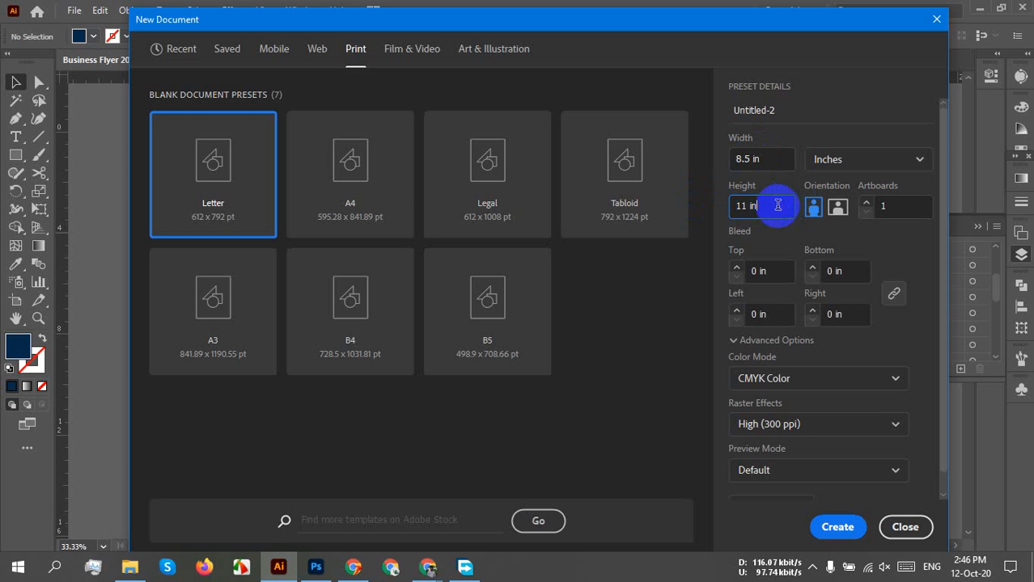
left_click(737, 269)
left_click(737, 269)
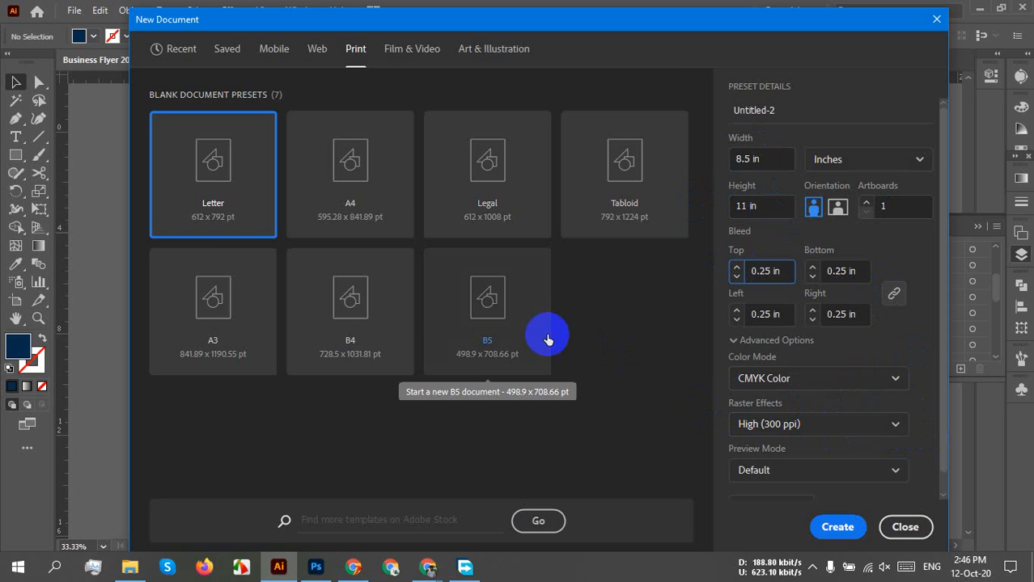
Choose the A4 preset, switch its units to inches and inspect its width and height
left_click(353, 216)
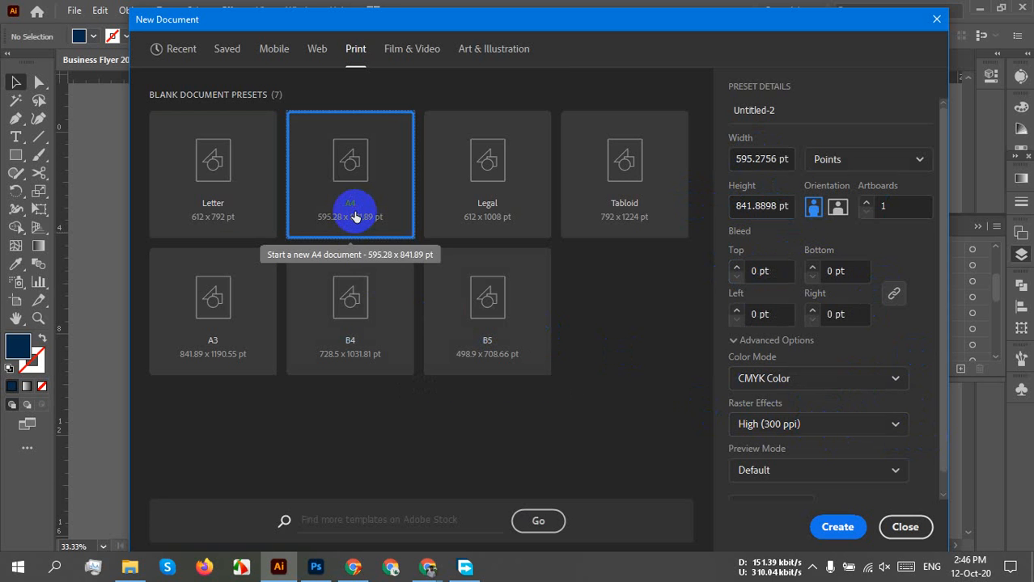
left_click(744, 158)
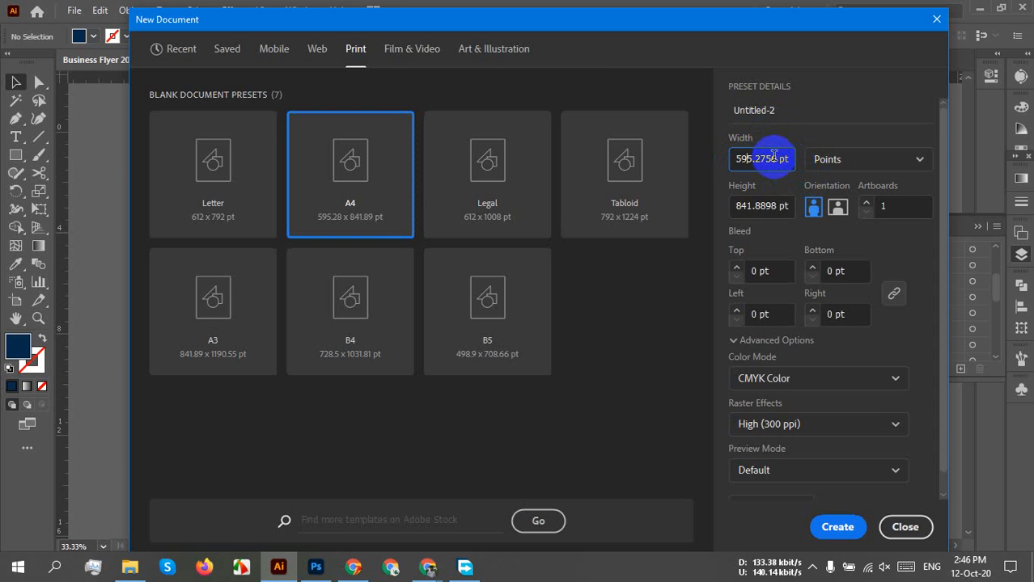
left_click(841, 160)
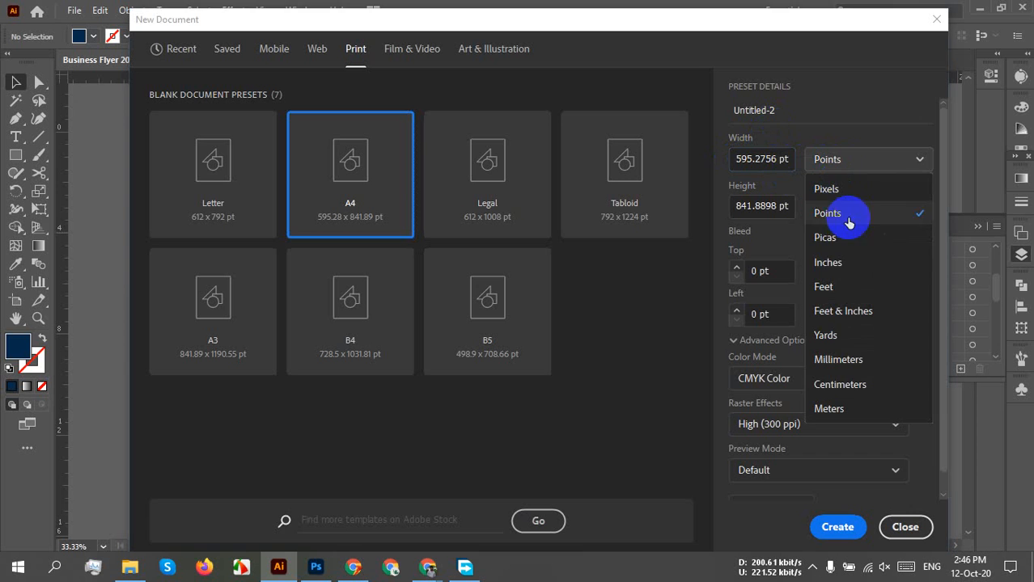
left_click(850, 266)
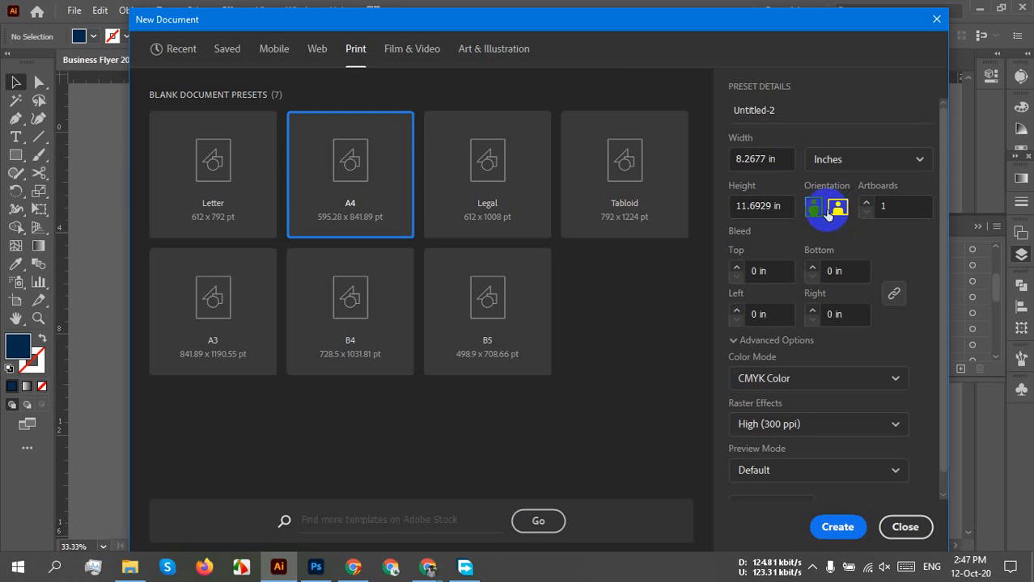
left_click_drag(744, 159, 821, 166)
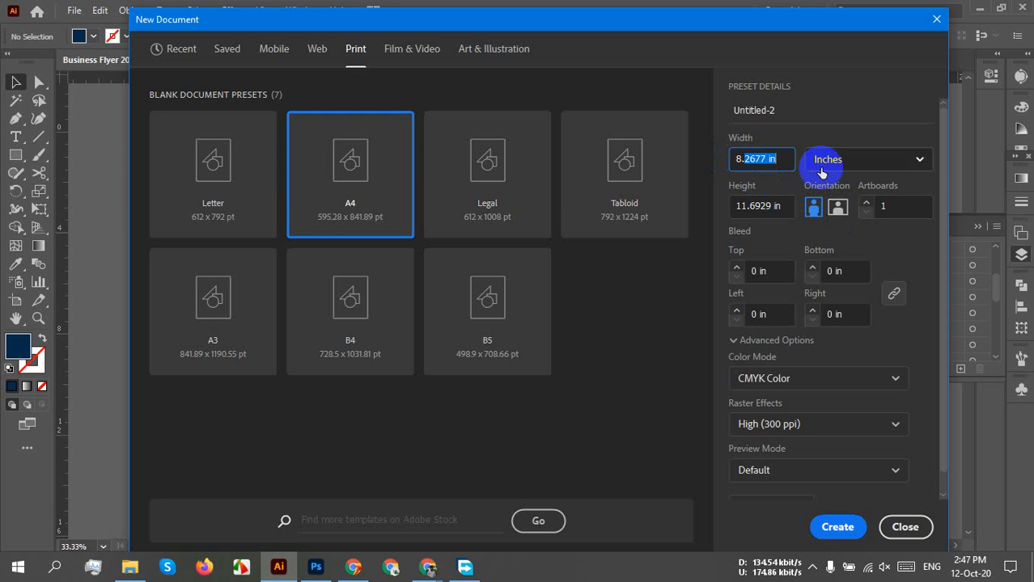
left_click(781, 204)
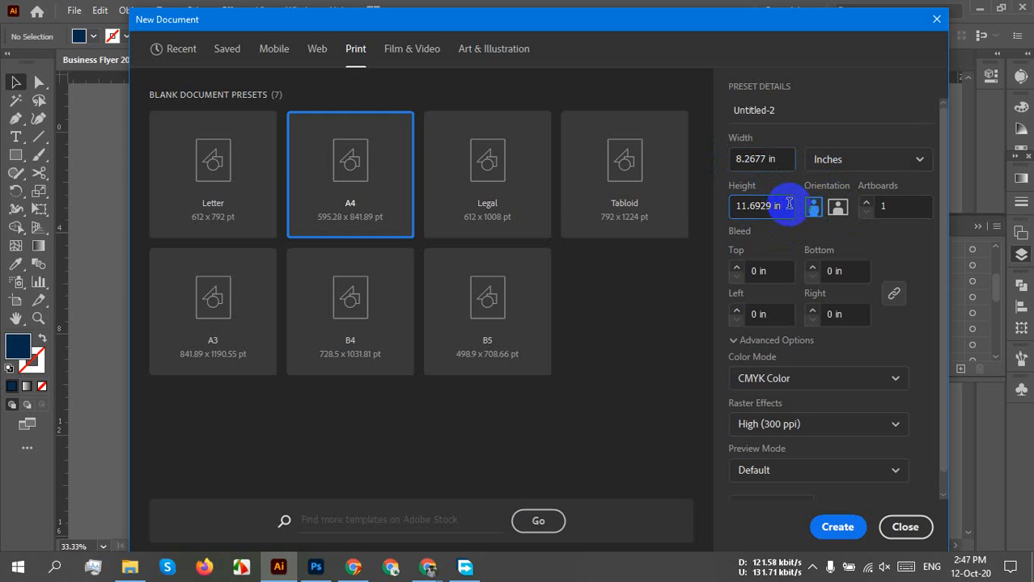
left_click_drag(784, 203, 739, 207)
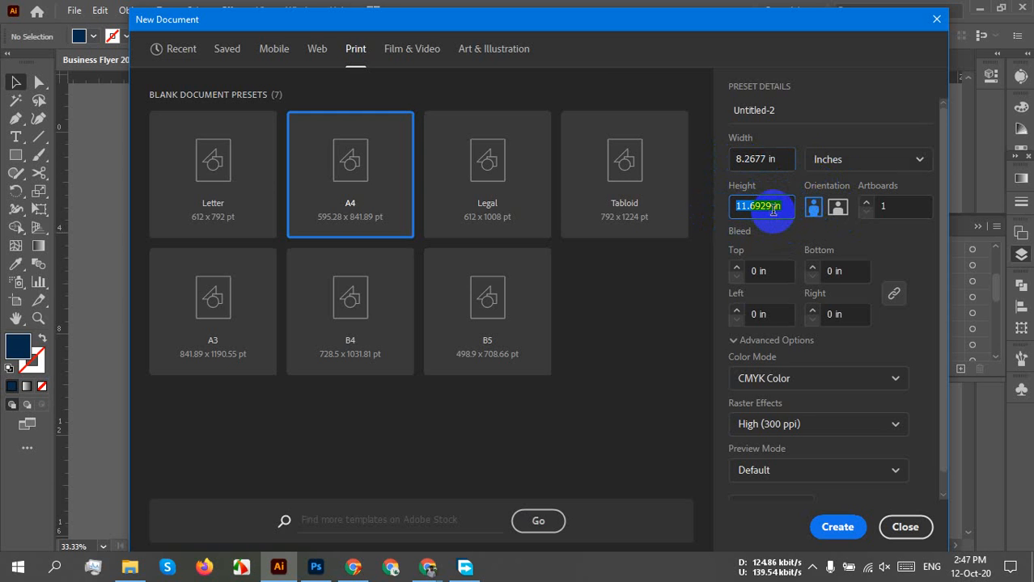
left_click(771, 207)
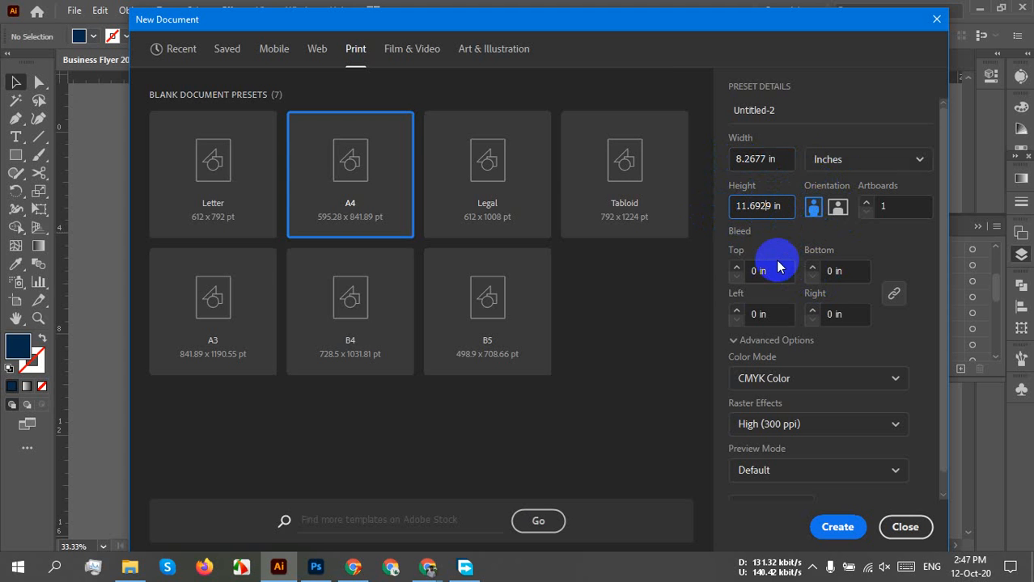
Create a Letter print document with units in inches and a 0.25 in bleed on all sides
left_click(232, 214)
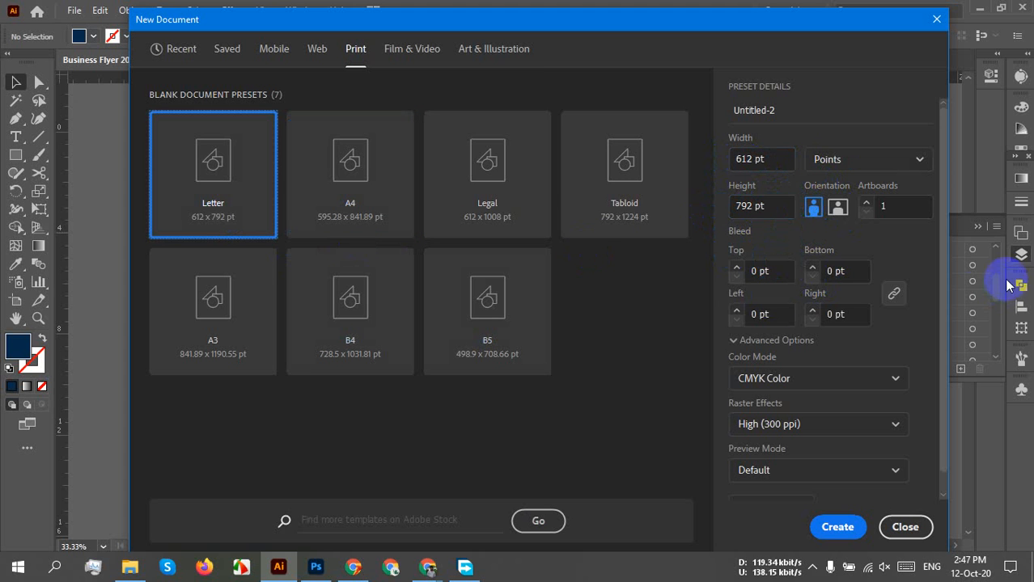
left_click(894, 164)
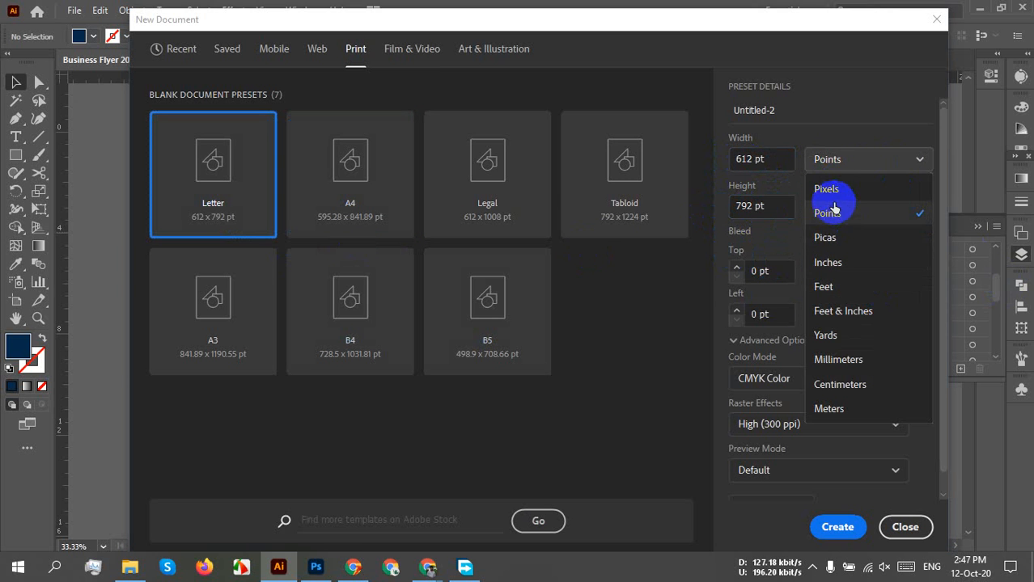
left_click(844, 267)
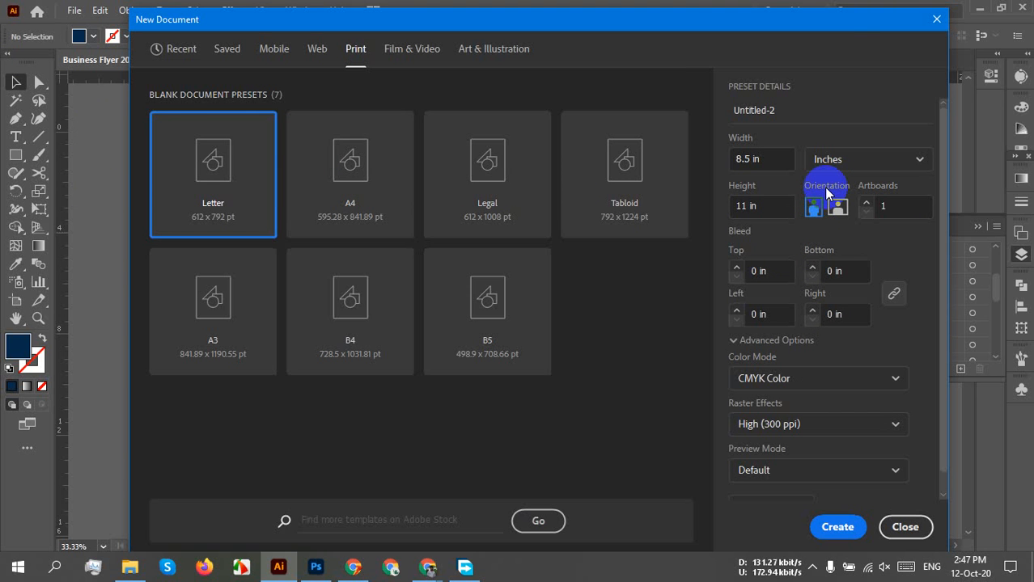
left_click(735, 266)
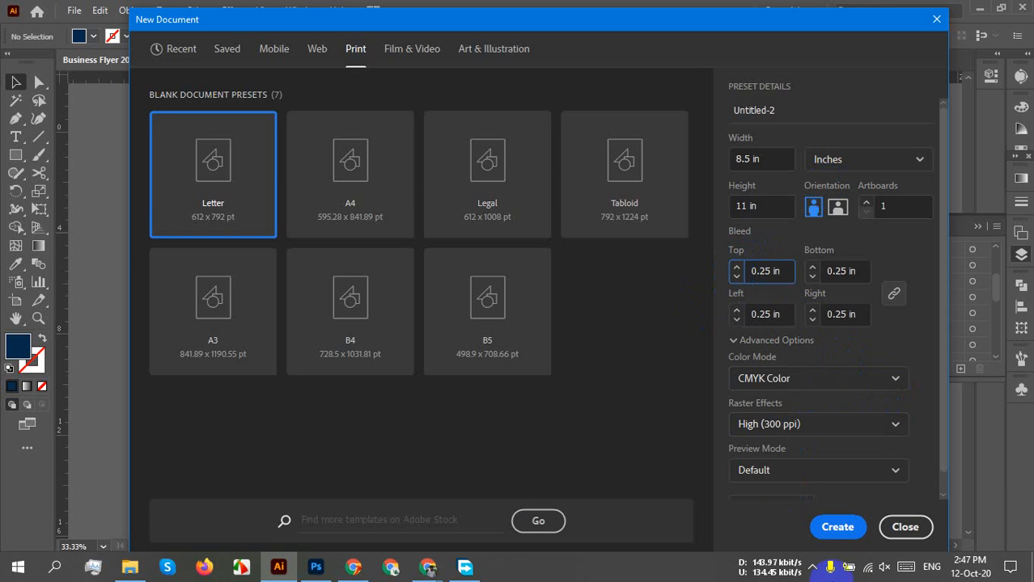
left_click(837, 527)
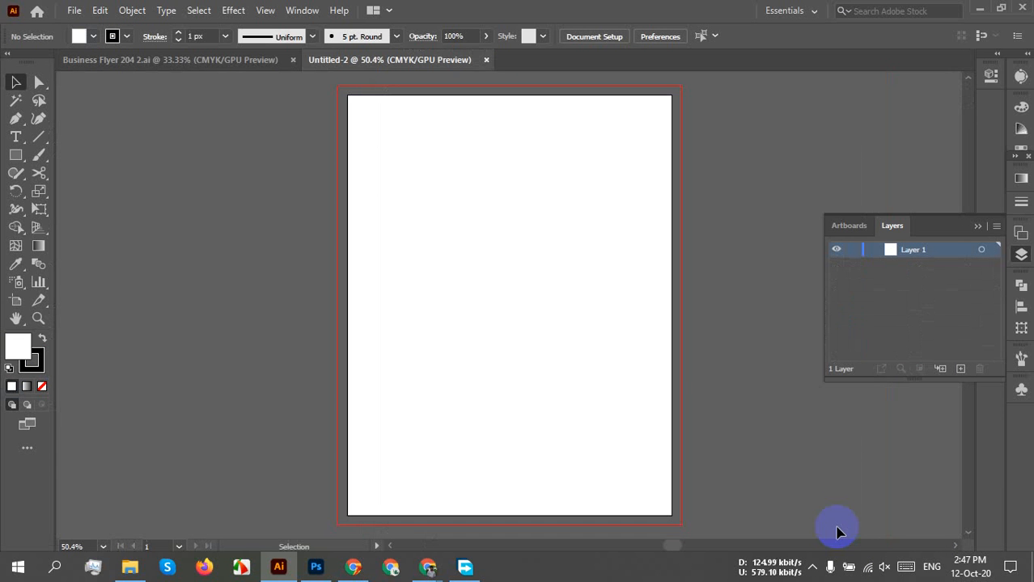
Collapse the Layers panel to clear the workspace around the artboard
left_click_drag(409, 103, 846, 414)
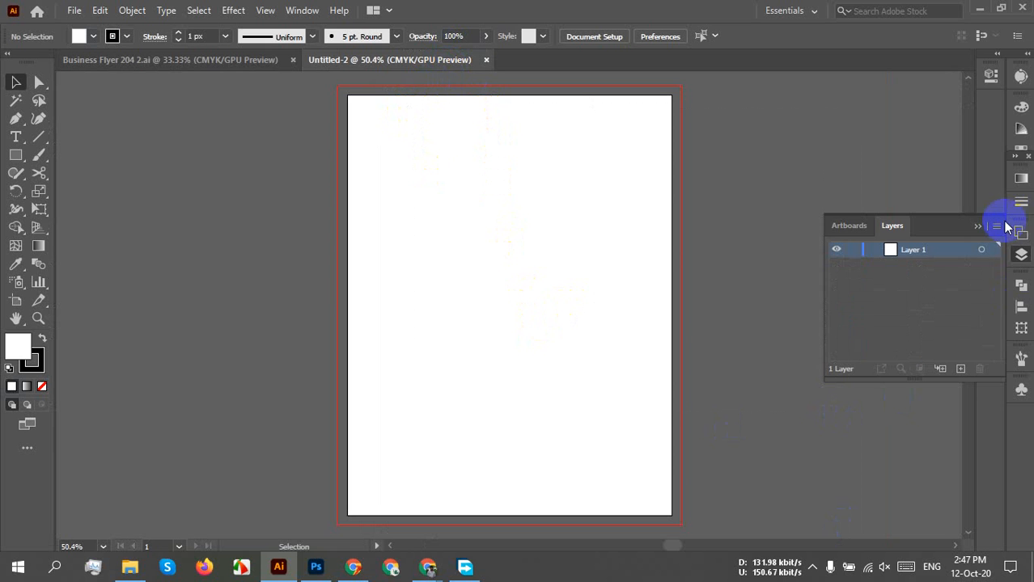
left_click(977, 225)
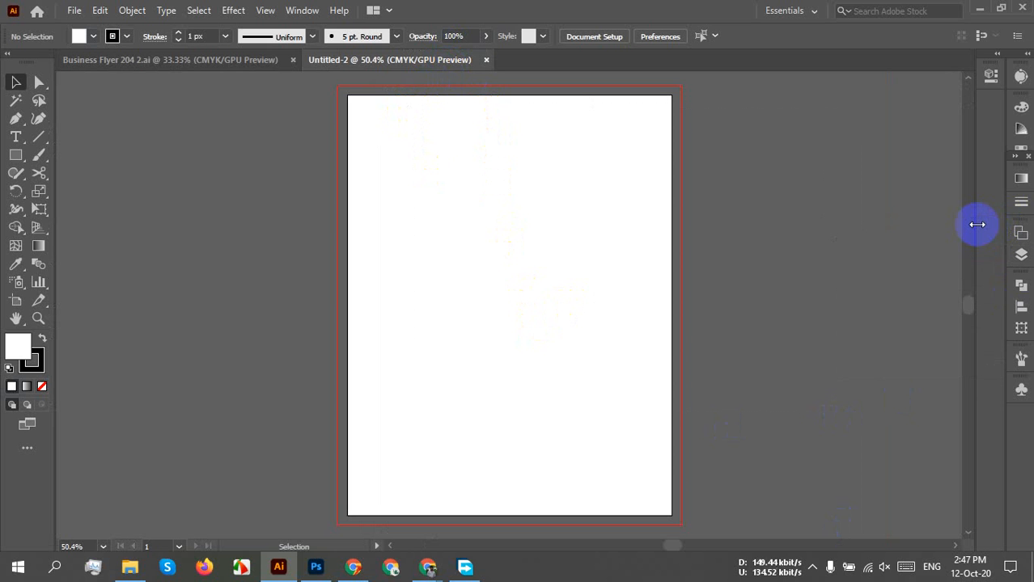
Start another new document and review the width, height and available units of the Letter setup
left_click(74, 10)
left_click(103, 29)
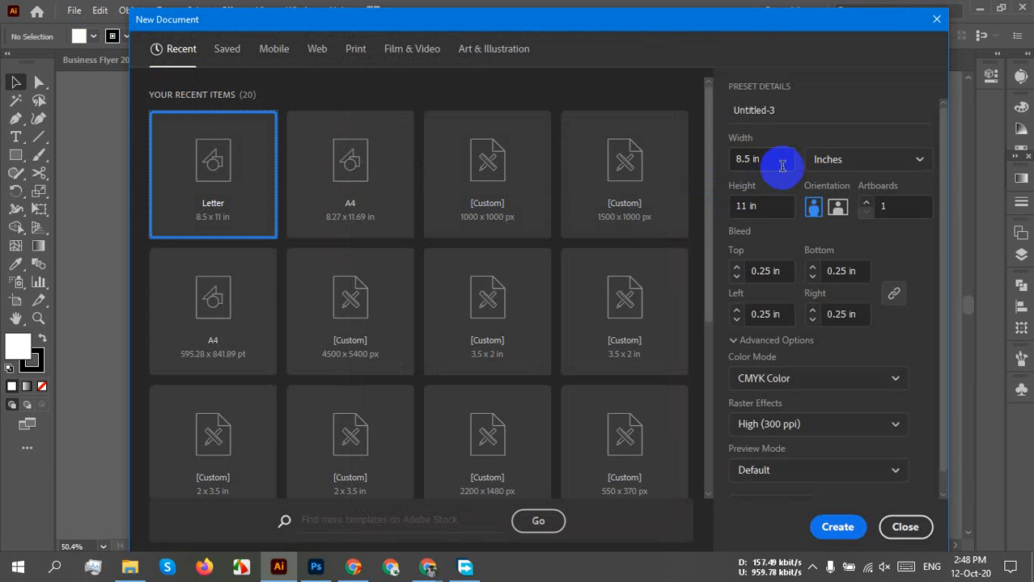
left_click_drag(783, 159, 733, 158)
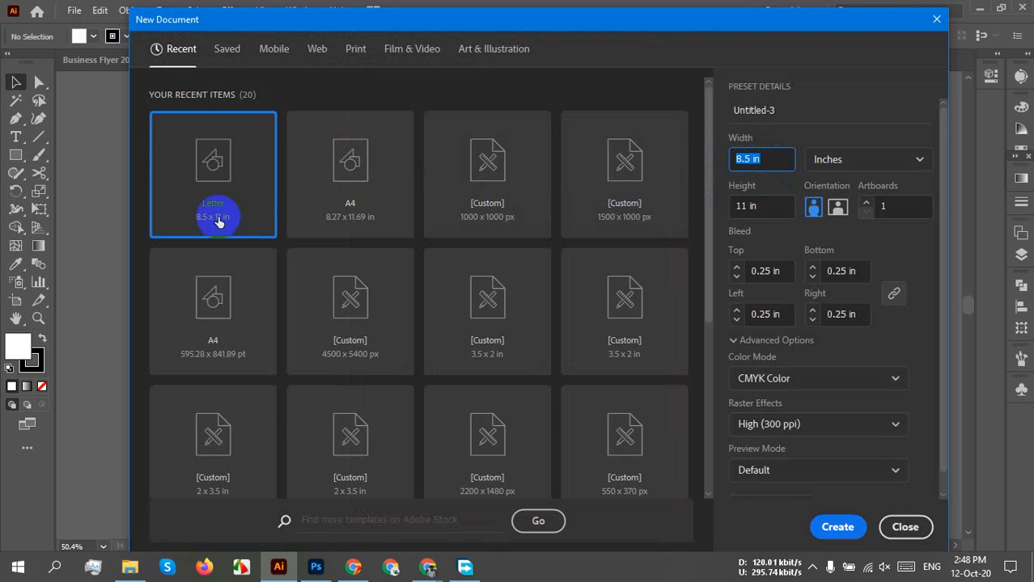
left_click_drag(772, 206, 700, 206)
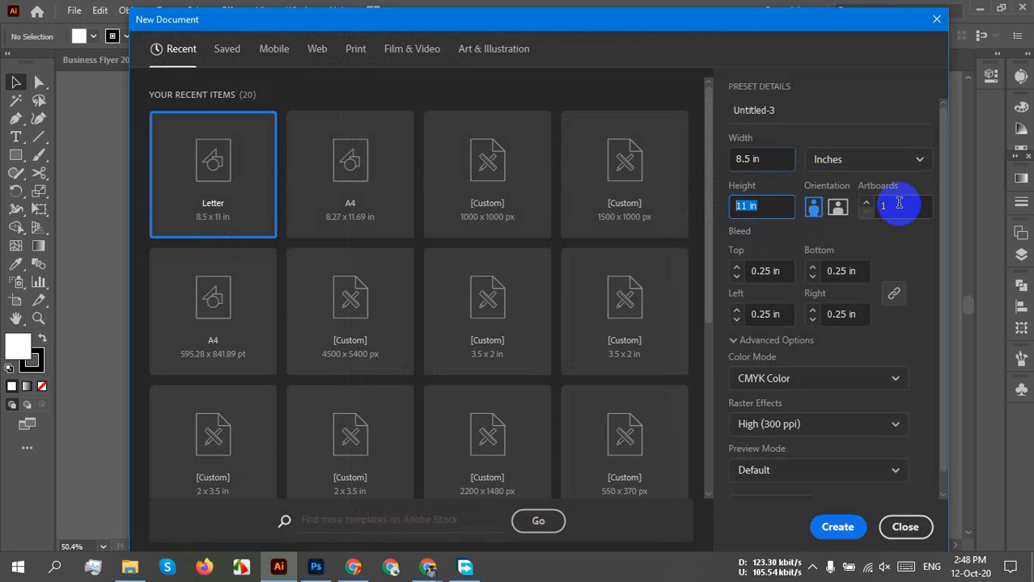
left_click(849, 159)
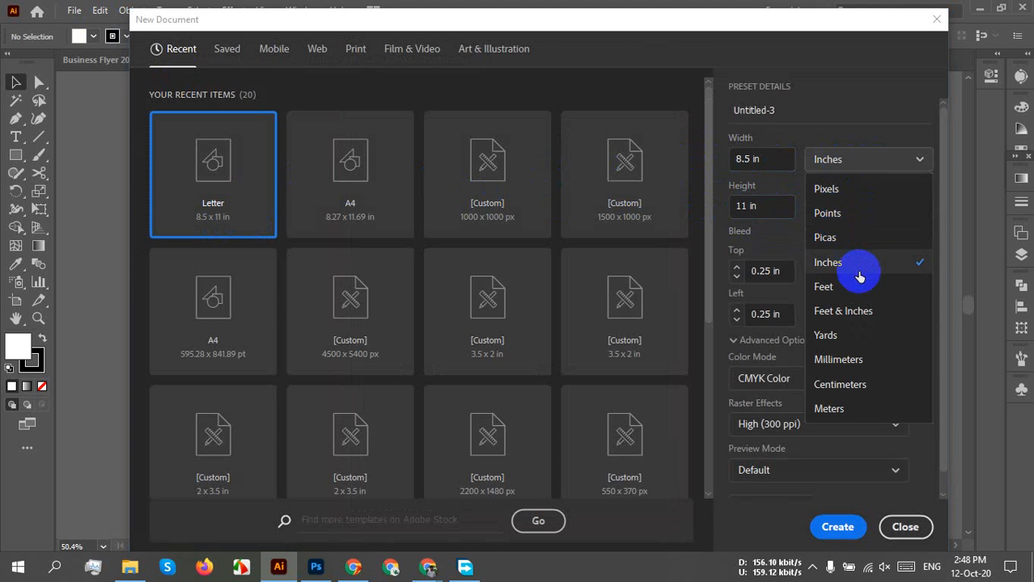
left_click(831, 107)
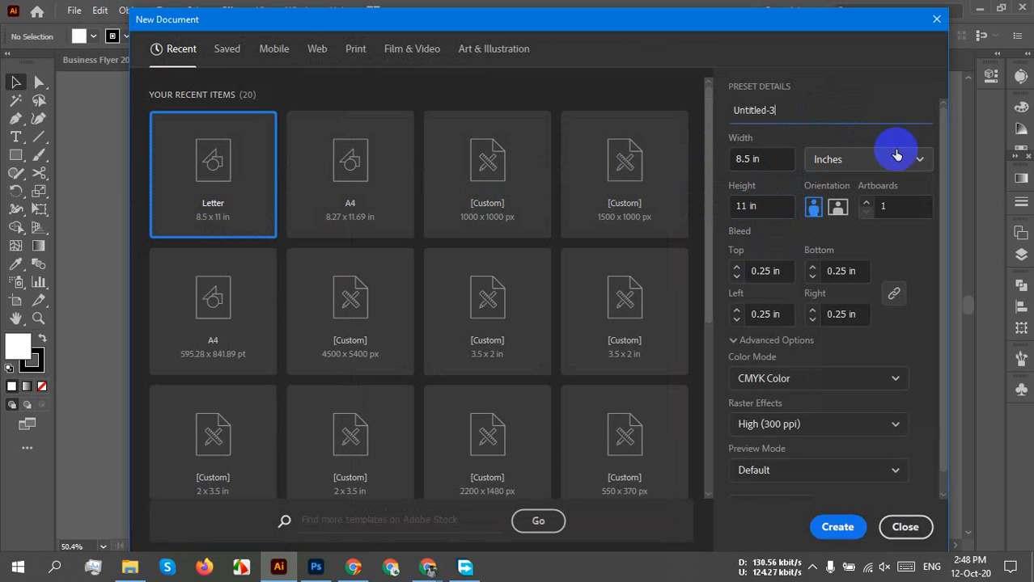
Try raising the bleed to 0.625 in on all sides, and return it to 0.25 in
left_click(772, 273)
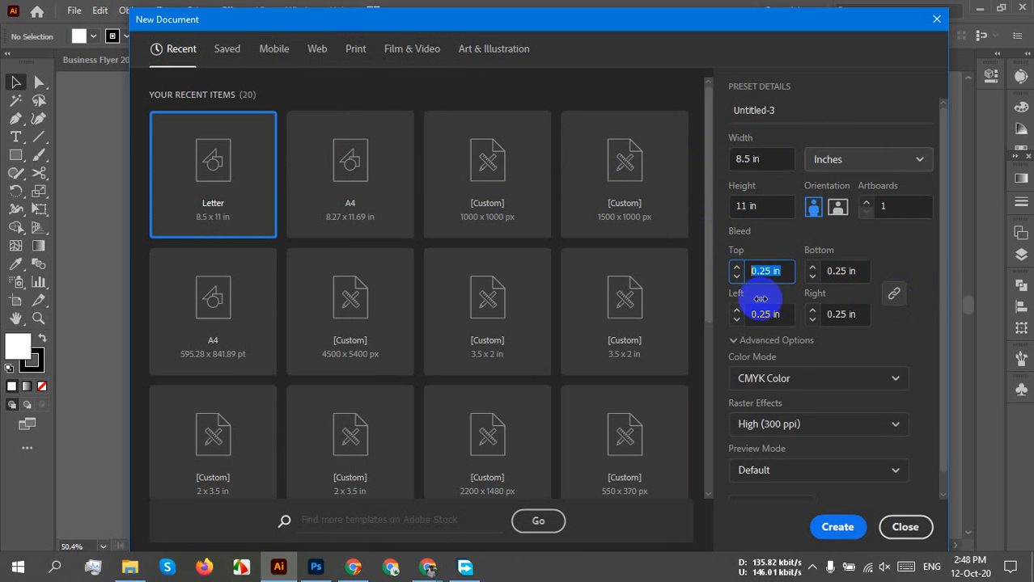
left_click(736, 268)
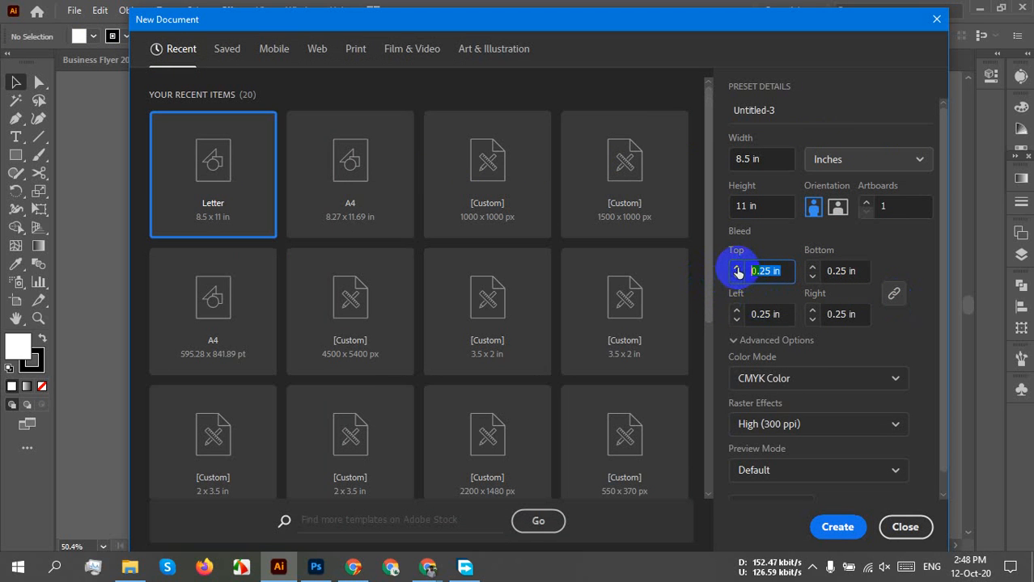
left_click(736, 268)
left_click(736, 268)
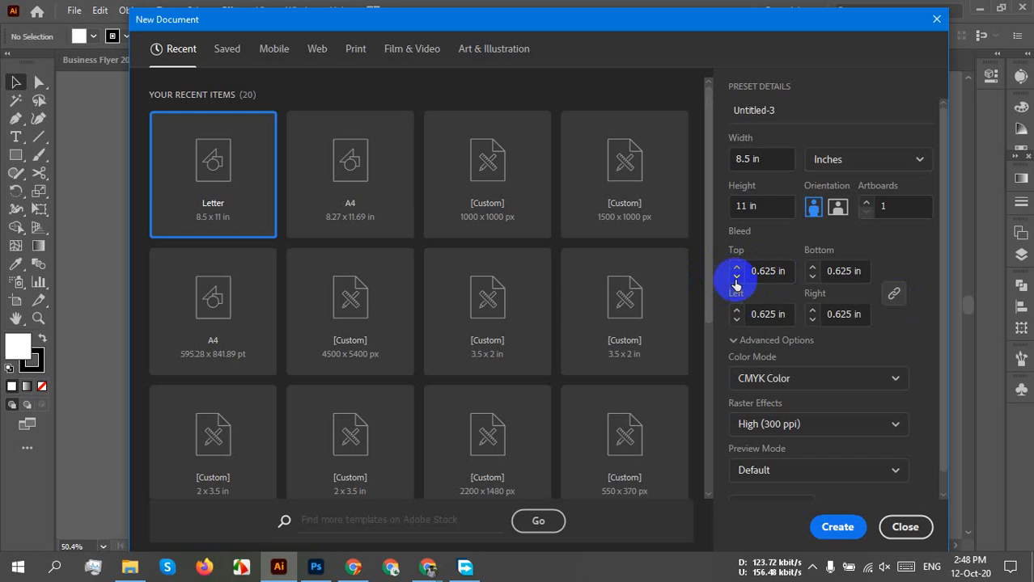
left_click(736, 276)
left_click(736, 275)
left_click(736, 276)
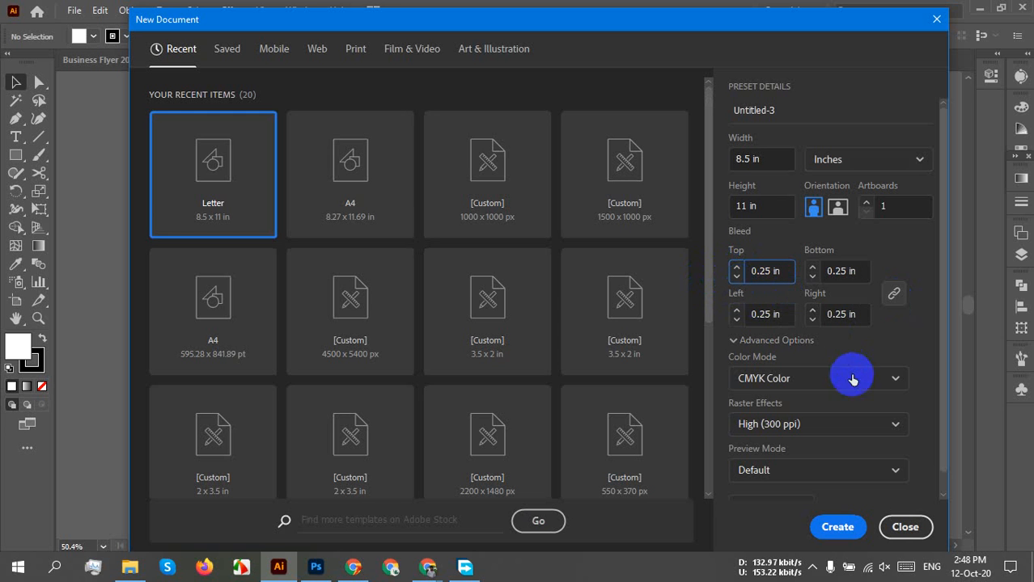
Review the colour mode and raster effects choices for the new document, keeping CMYK Color and High (300 ppi)
left_click(797, 382)
left_click(764, 435)
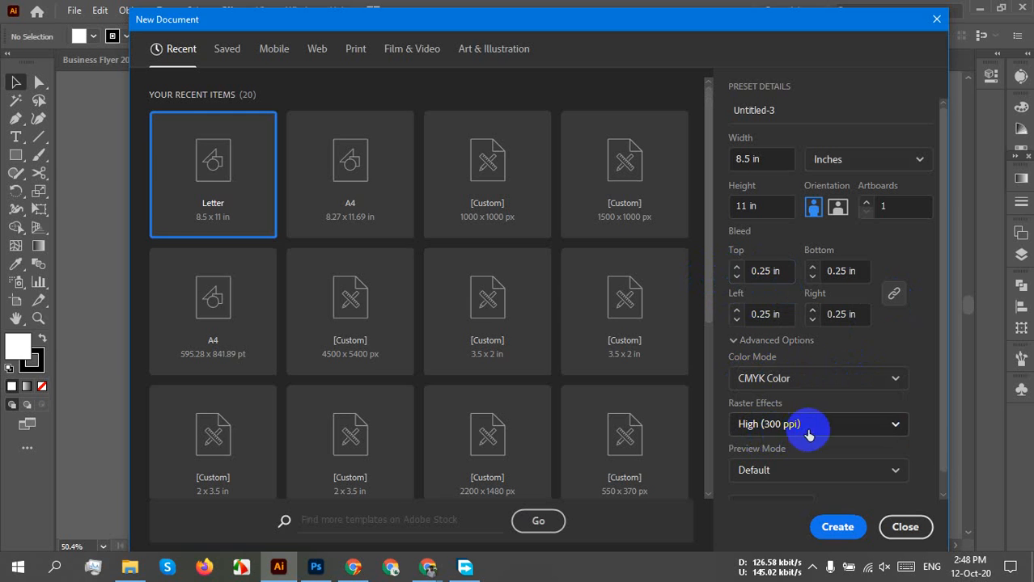
left_click(816, 425)
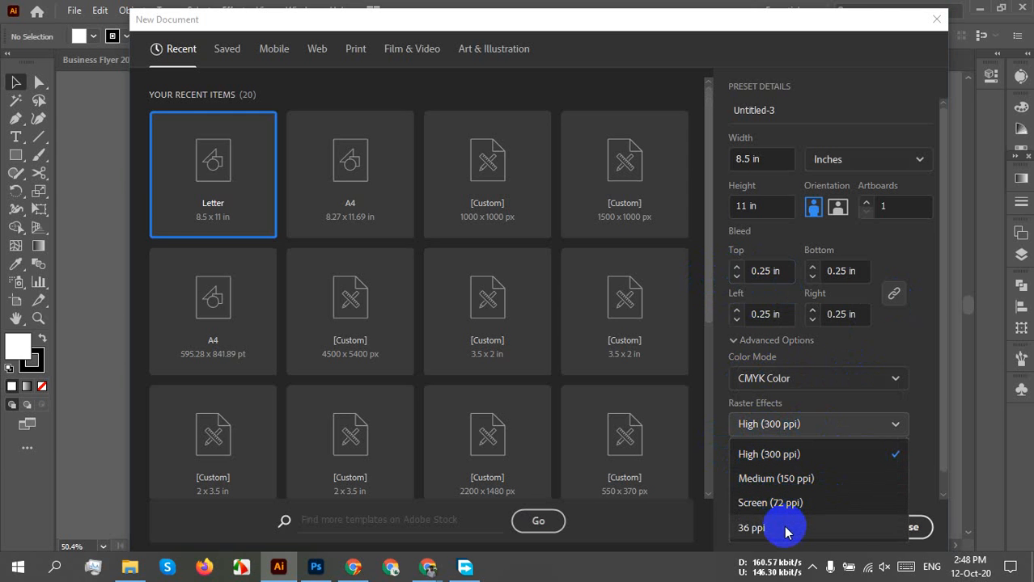
left_click(823, 424)
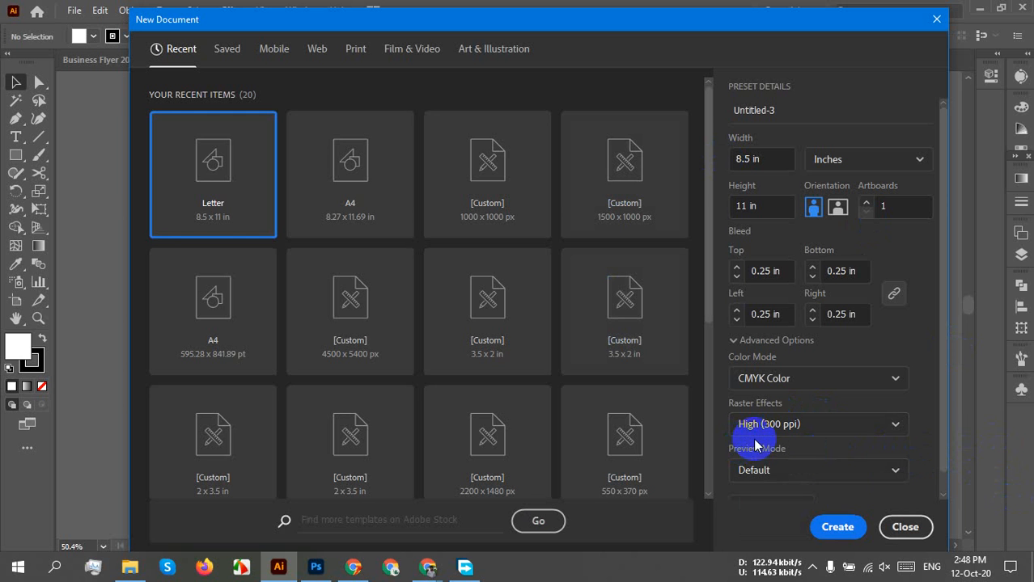
left_click(837, 526)
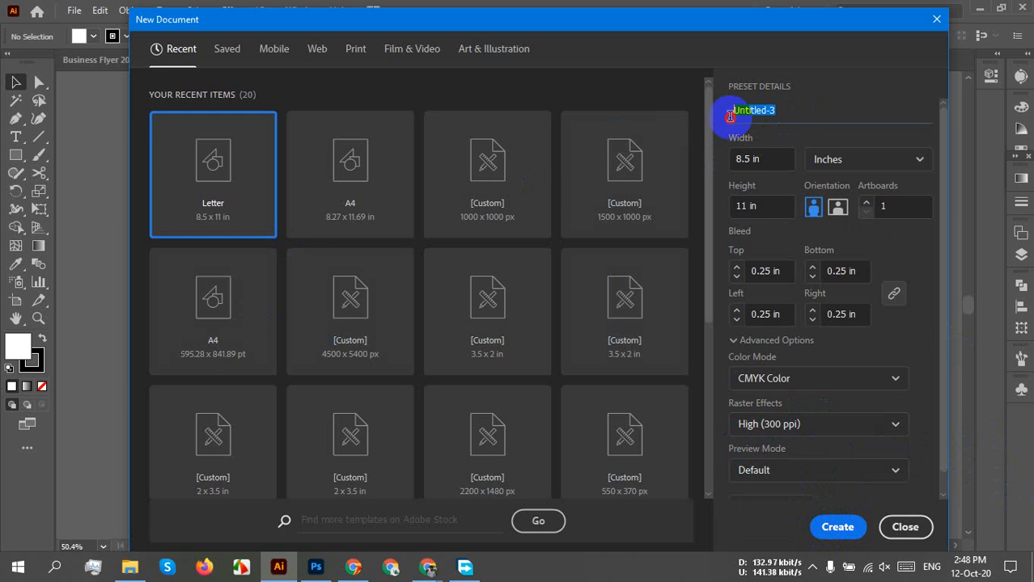
Name the document "Business Flyer 207" and create it
left_click_drag(733, 110, 785, 110)
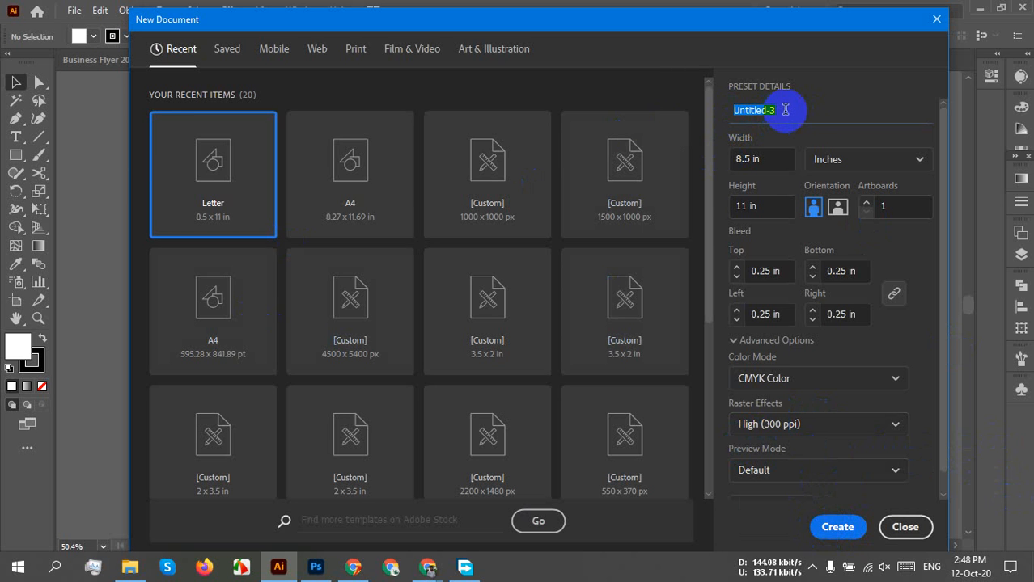
type("Bus")
type("iness F")
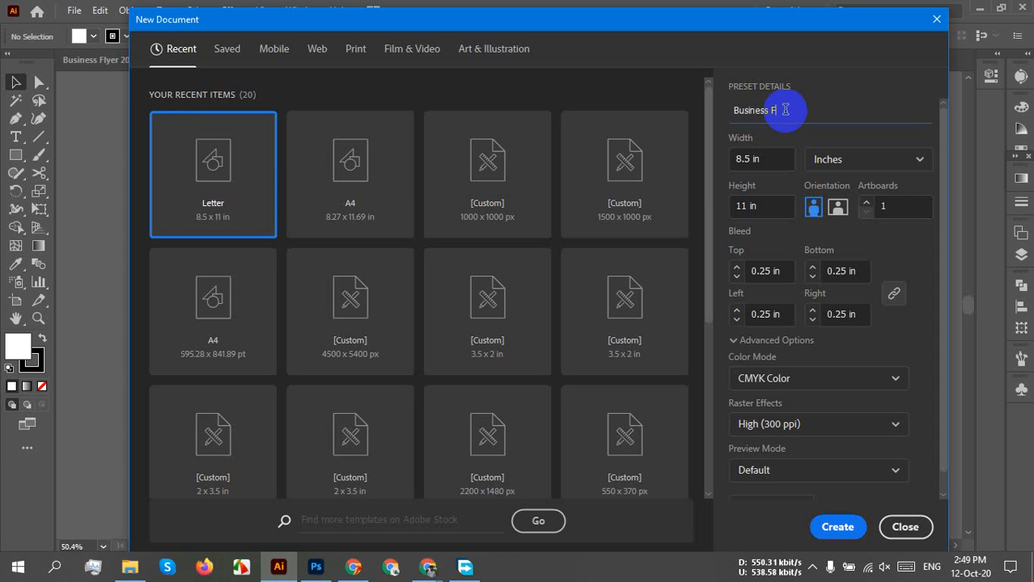
type("lyer 207")
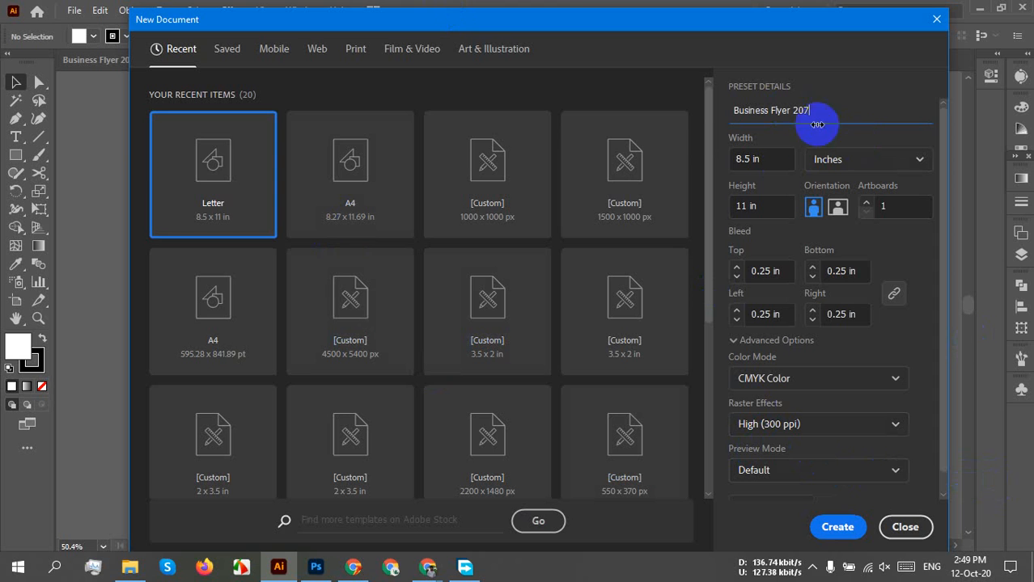
left_click(846, 537)
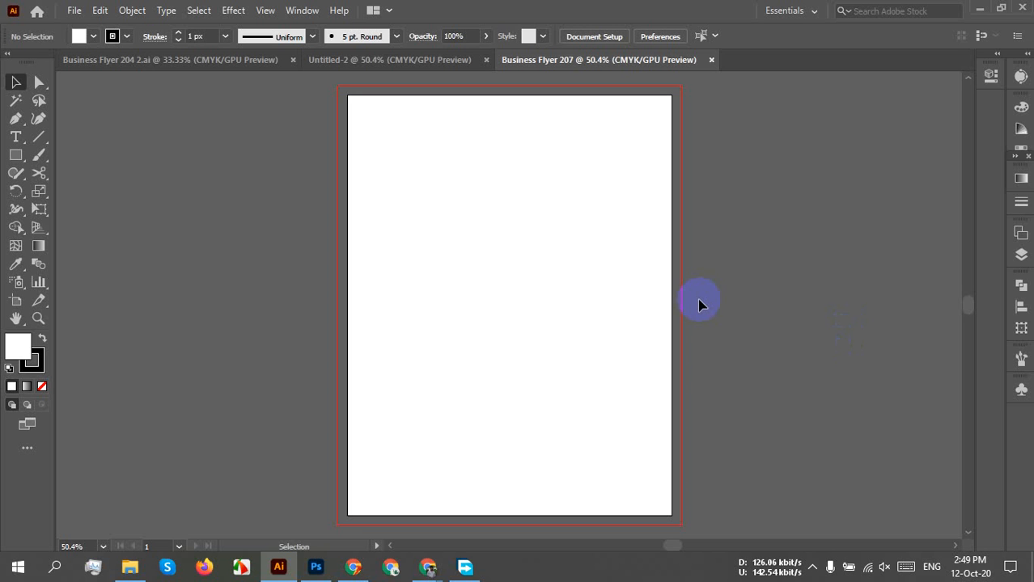
Create a rectangle 8.5 in wide and 11 in high with the Rectangle tool
key("m")
left_click(417, 279)
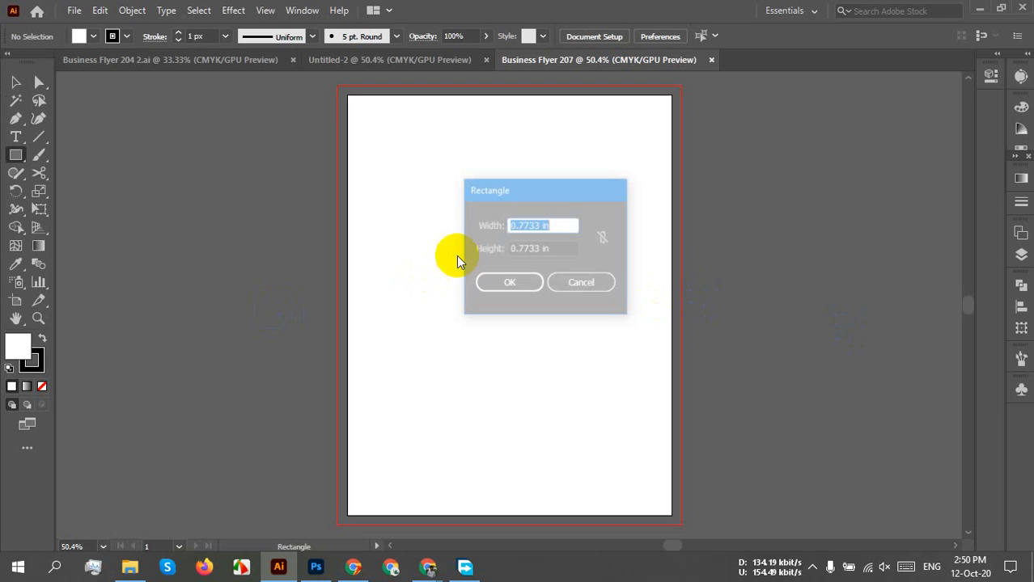
left_click(546, 248)
type("8.5")
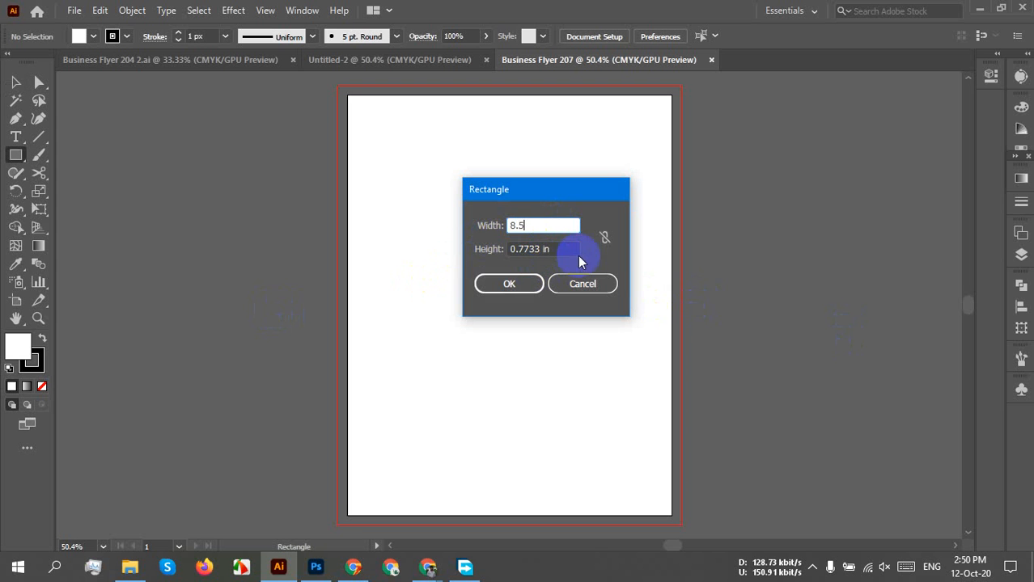
left_click(554, 249)
type("11")
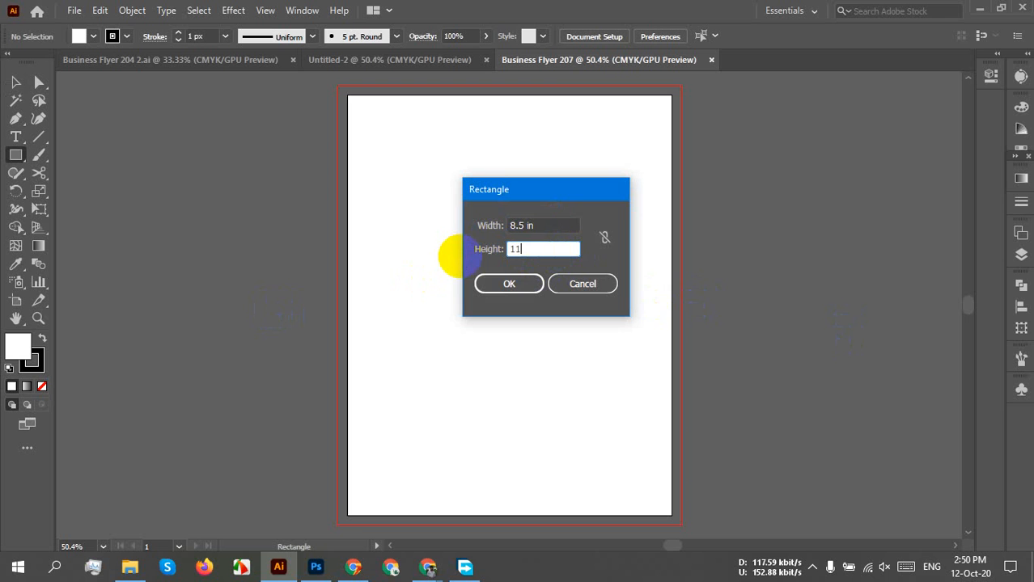
left_click(511, 286)
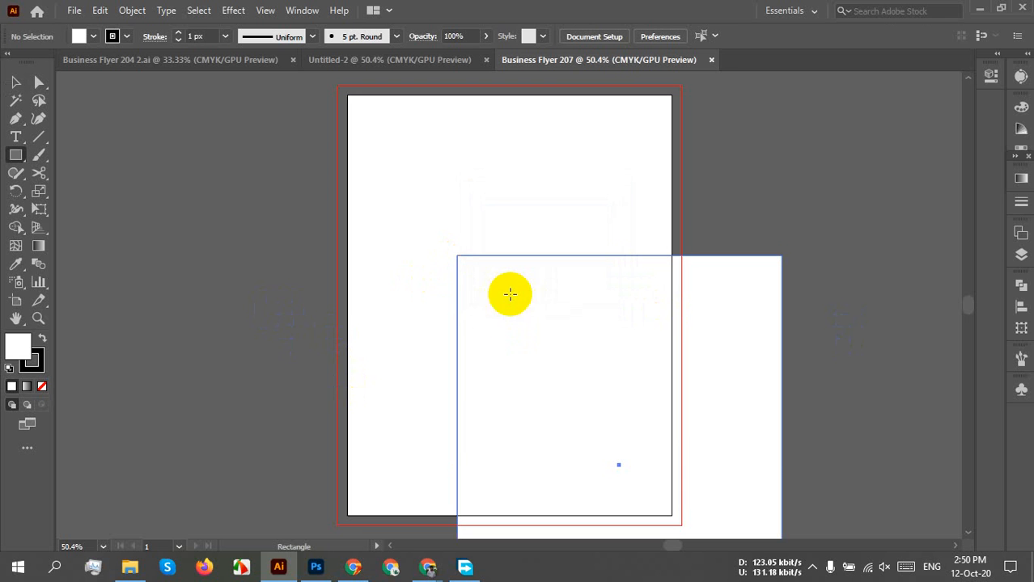
Remove the stroke from the 8.5 x 11 in rectangle, keeping its white fill
left_click(112, 36)
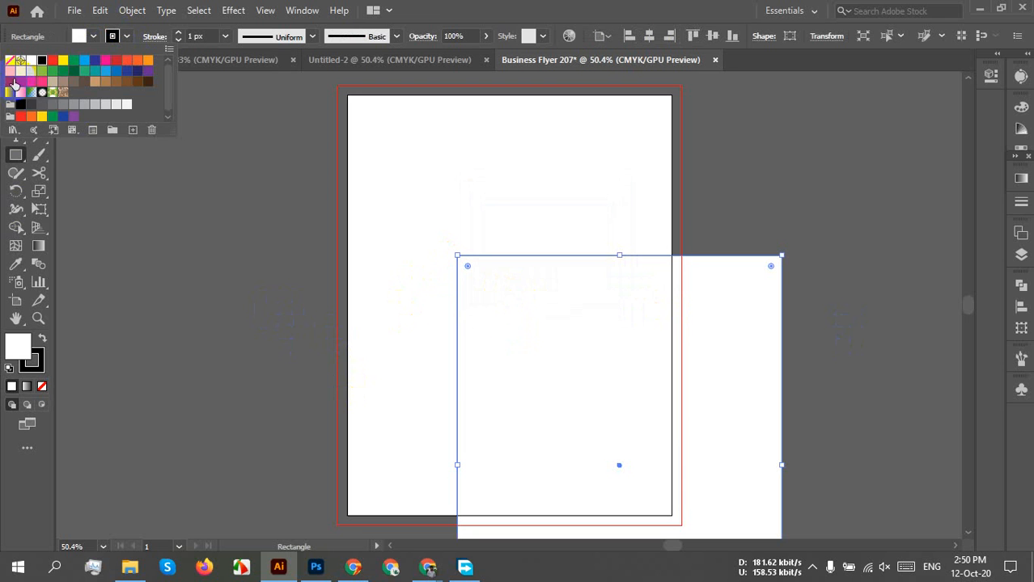
left_click(12, 68)
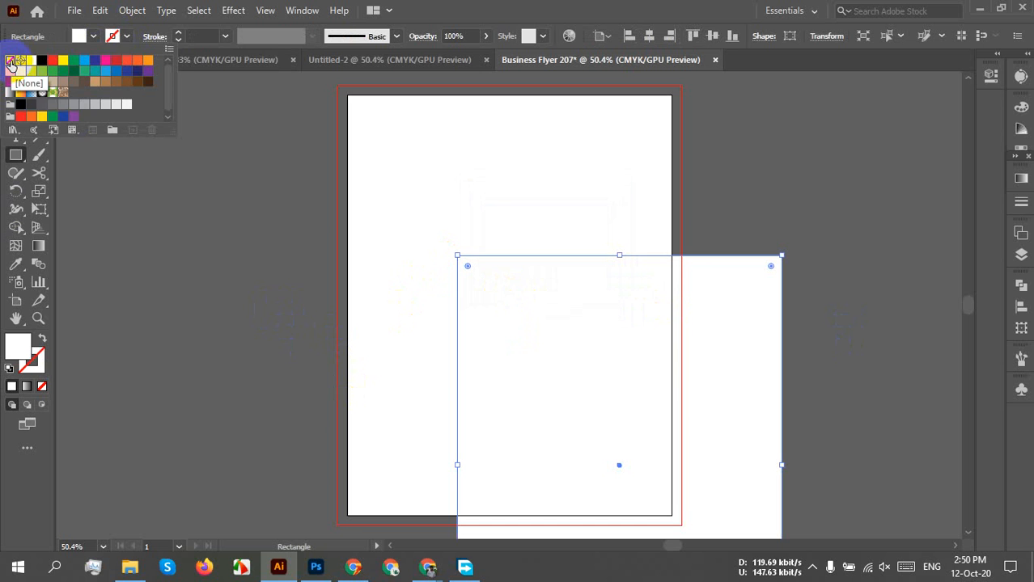
left_click(87, 39)
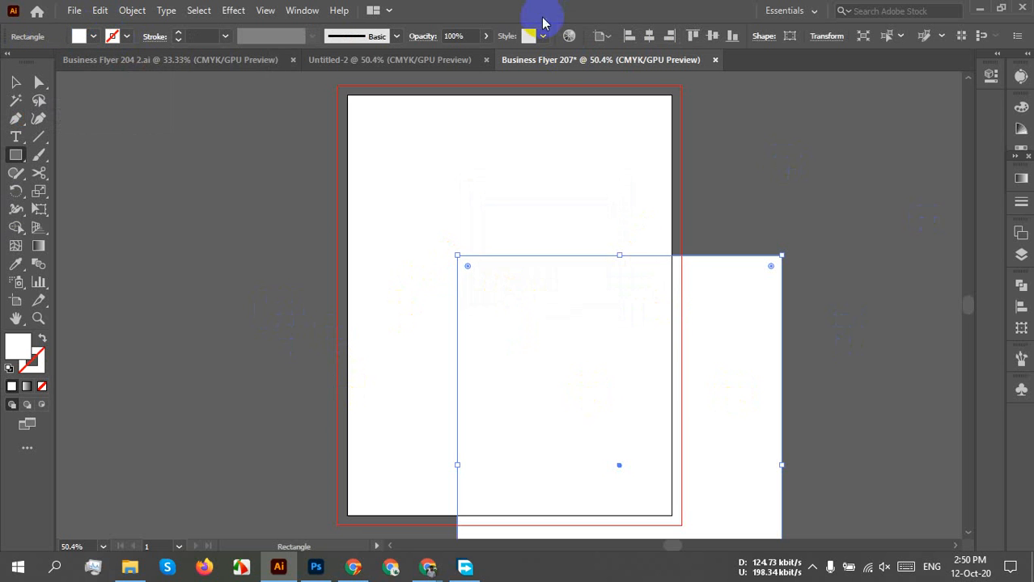
Centre the white rectangle horizontally and vertically, aligned to the artboard
left_click(612, 40)
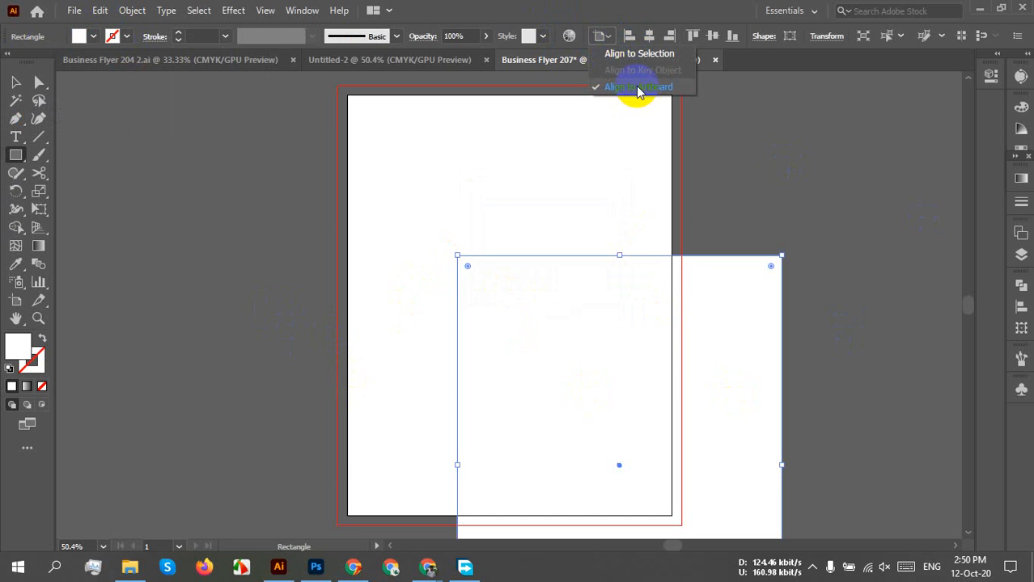
left_click(635, 87)
left_click(663, 37)
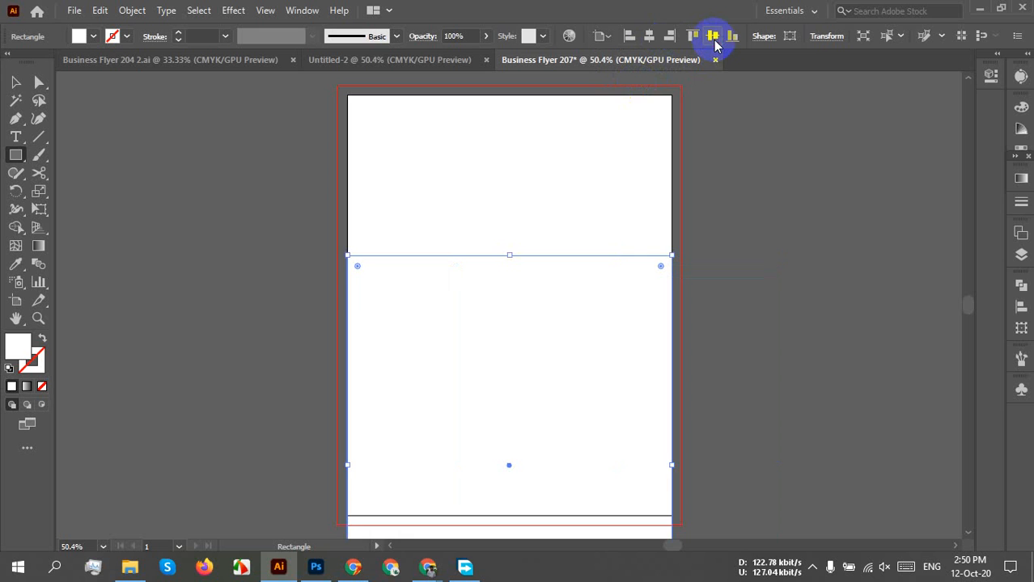
left_click(712, 35)
left_click(16, 81)
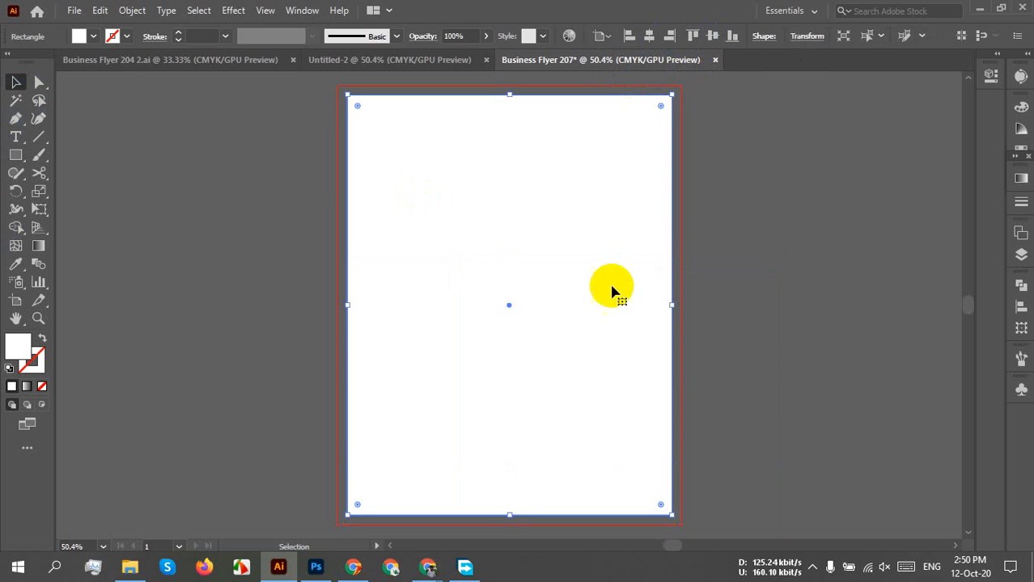
Lock the white background rectangle inside Layer 1 and collapse the Layers panel
key("a")
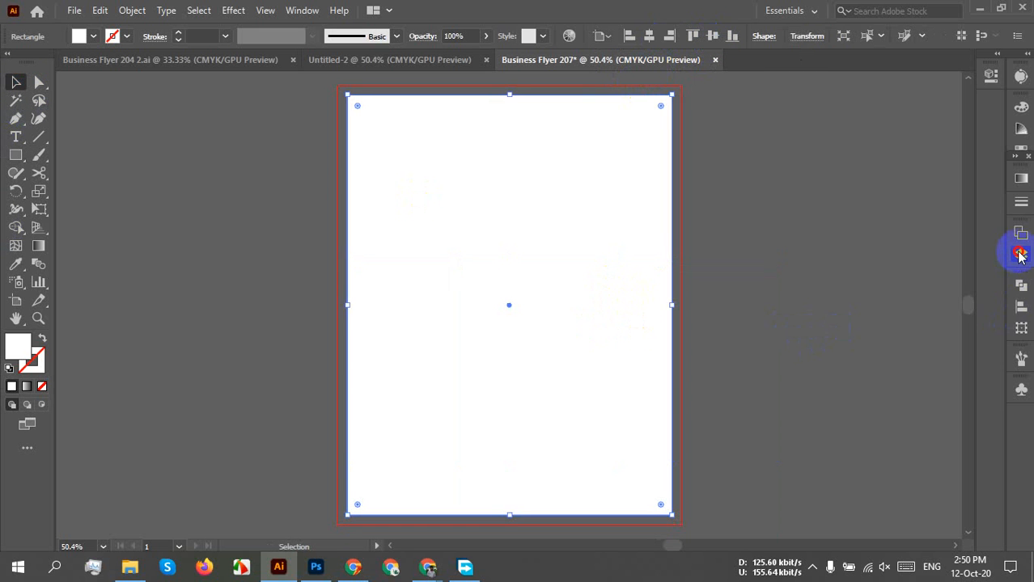
left_click(1021, 256)
left_click(867, 252)
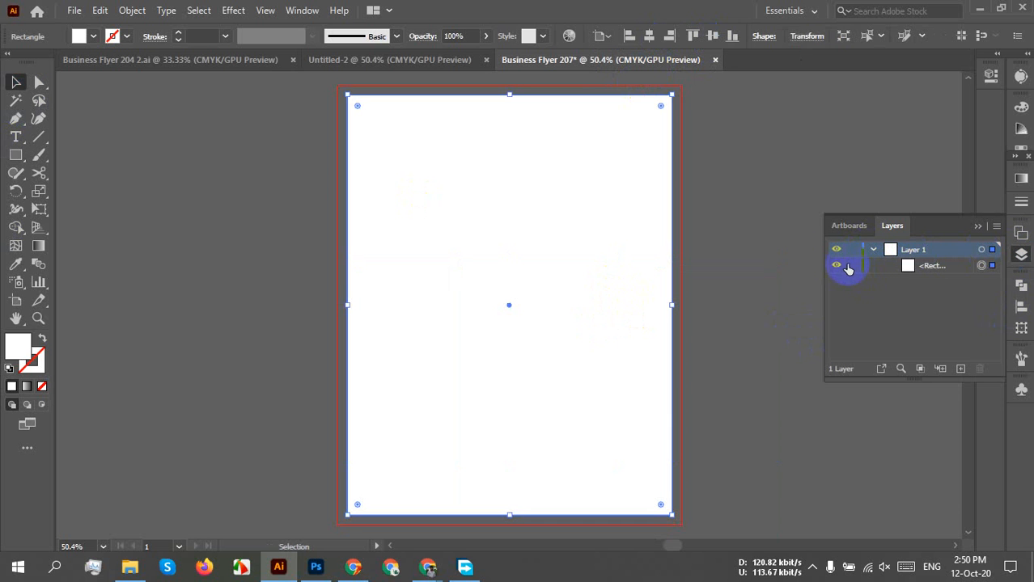
left_click(833, 264)
left_click(833, 265)
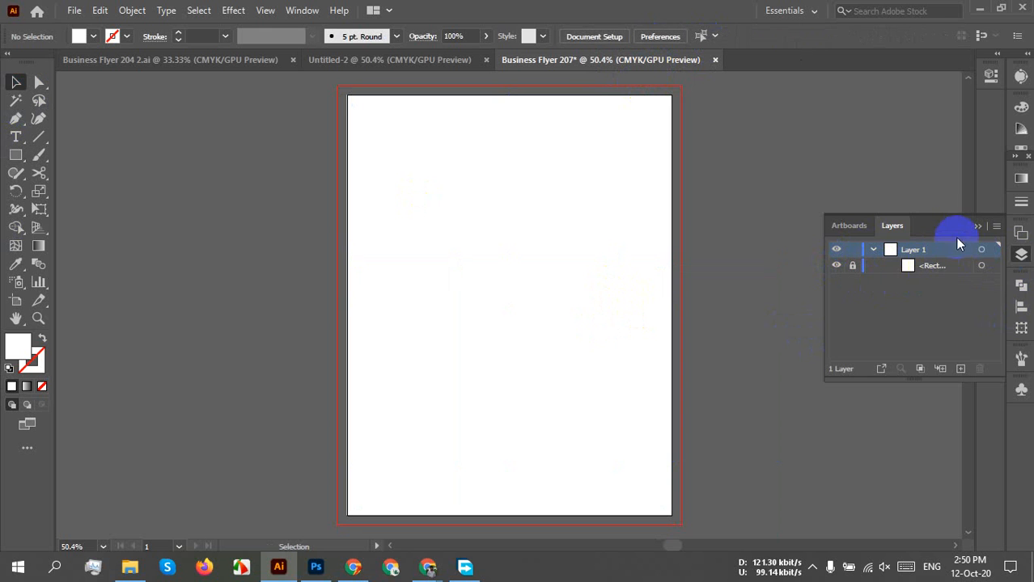
left_click(975, 227)
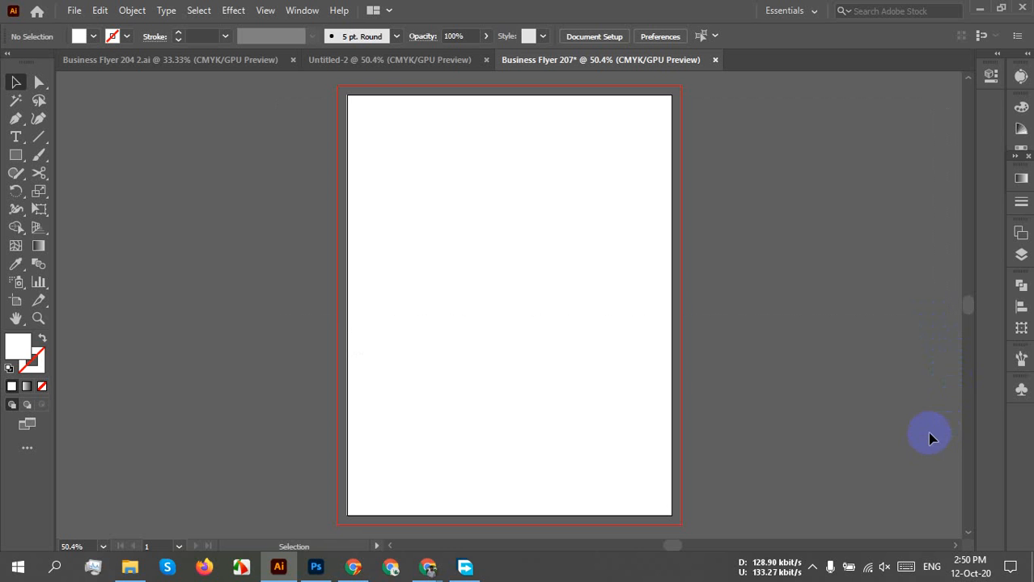
Create a second rectangle 8.25 in wide and 10.75 in high as the safe area
left_click(15, 155)
left_click(526, 232)
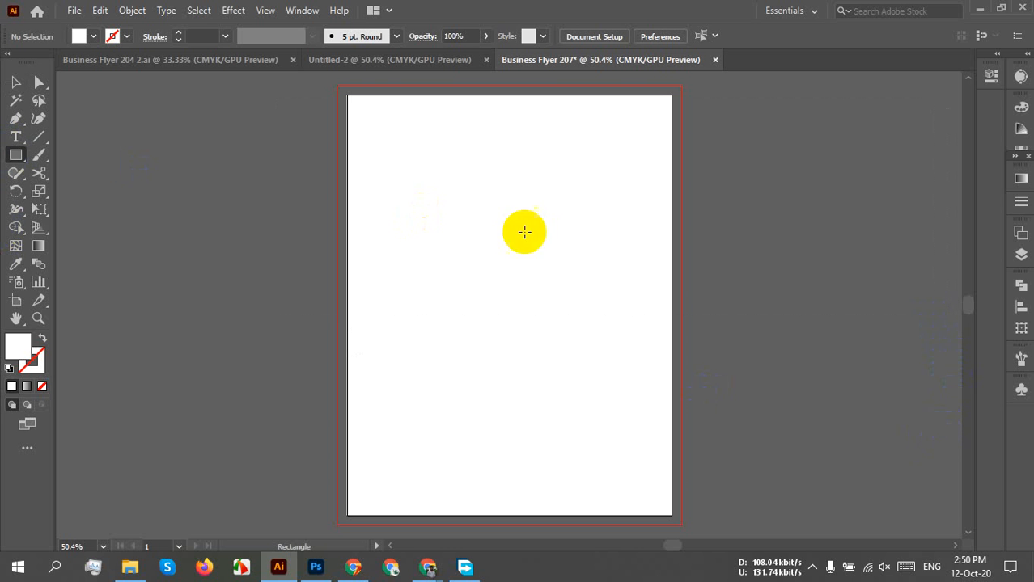
left_click_drag(574, 191, 912, 156)
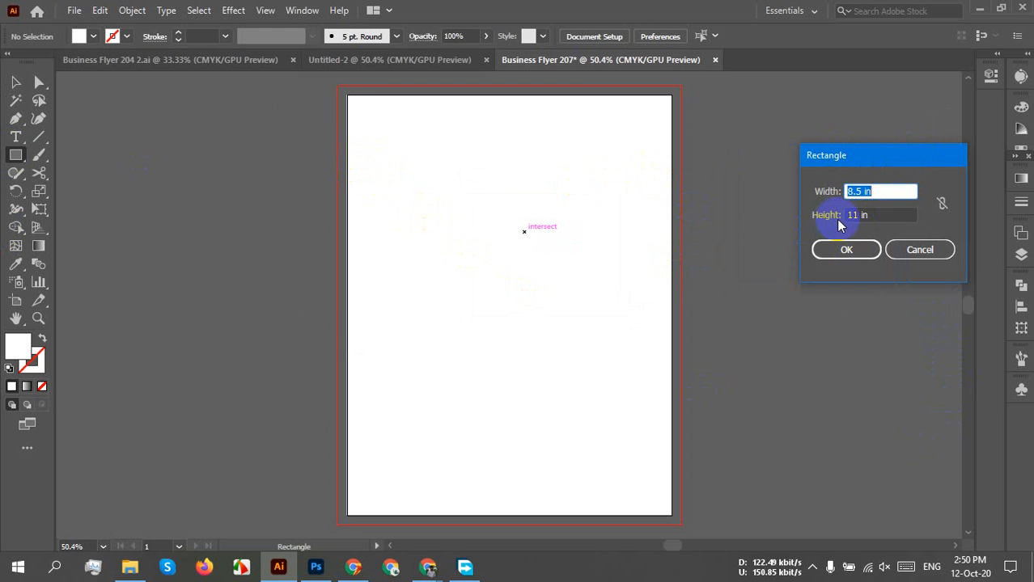
type("8.25")
left_click(904, 215)
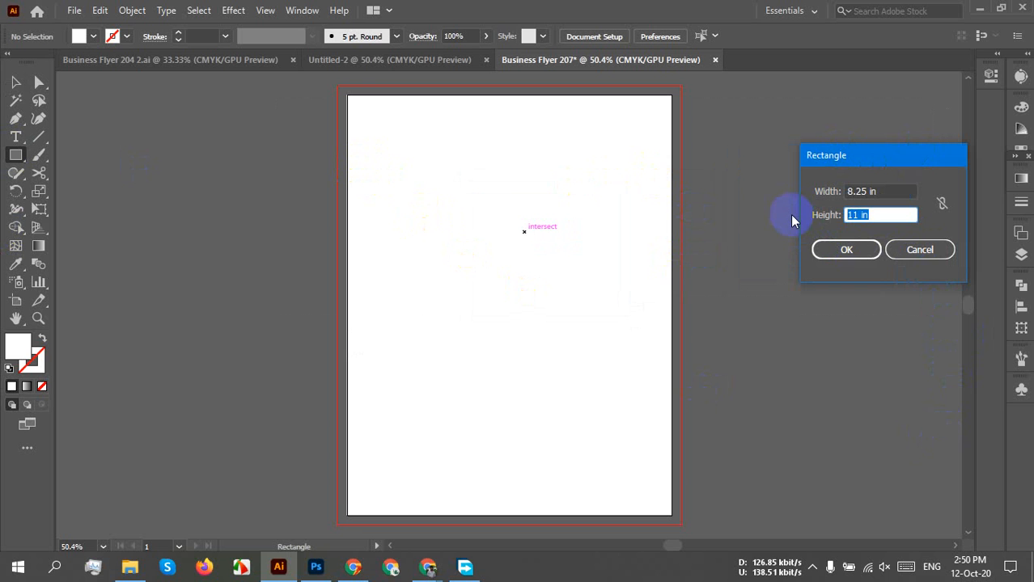
type("1")
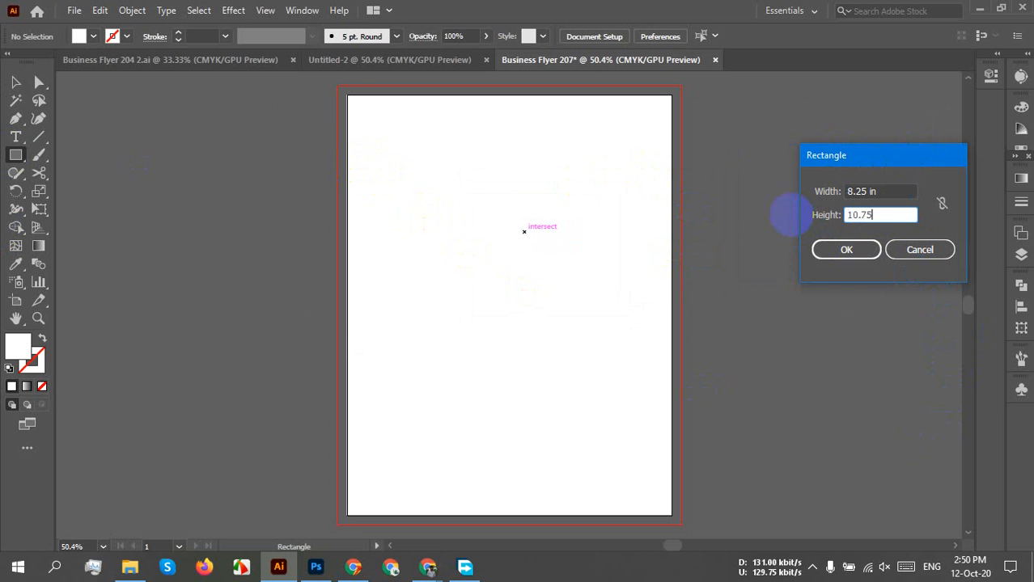
type("0.75")
left_click(841, 251)
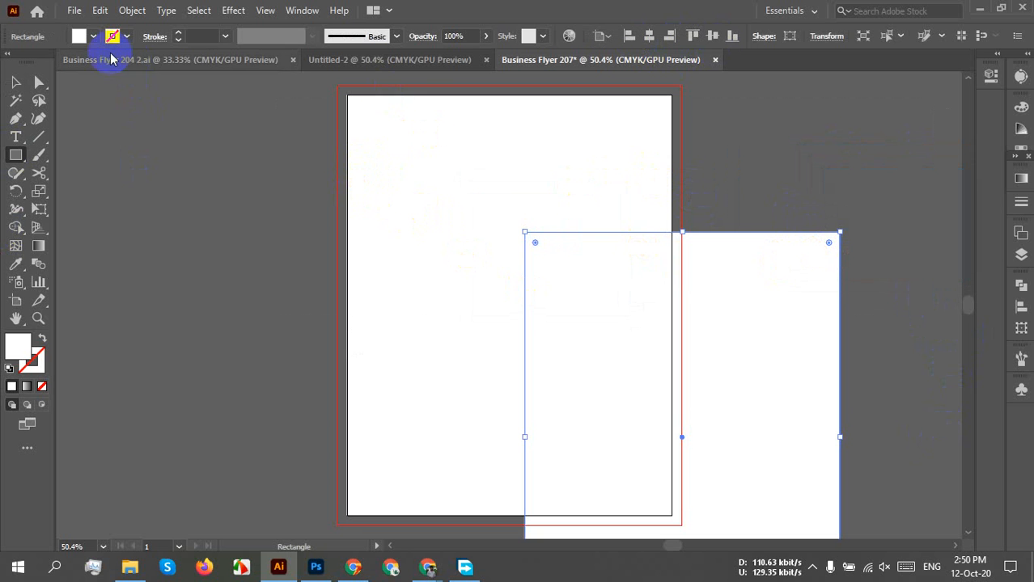
Fill the 8.25 x 10.75 in rectangle with blue, centre it horizontally and vertically on the artboard, and deselect it
left_click(80, 37)
left_click(84, 60)
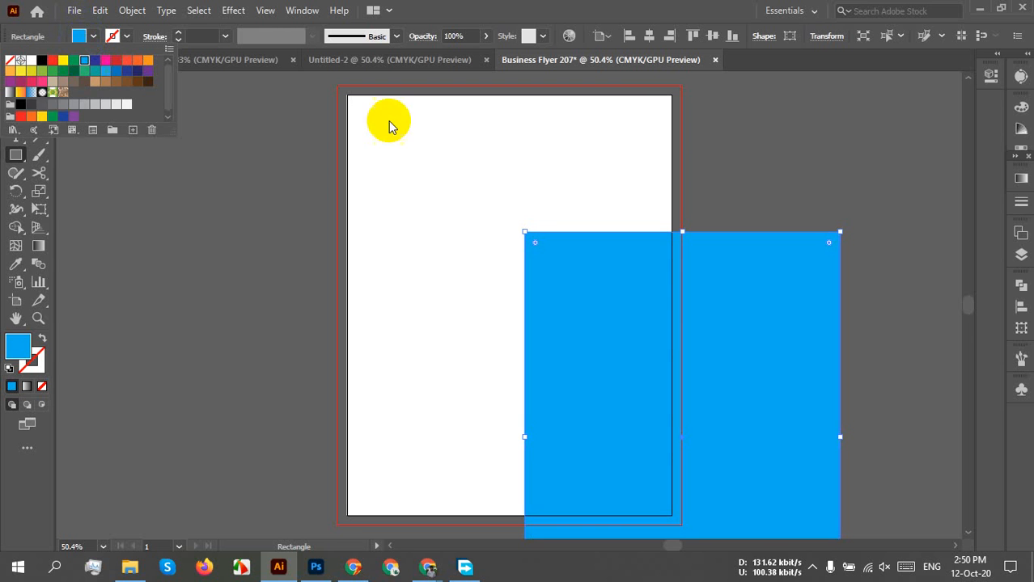
left_click(648, 35)
left_click(648, 35)
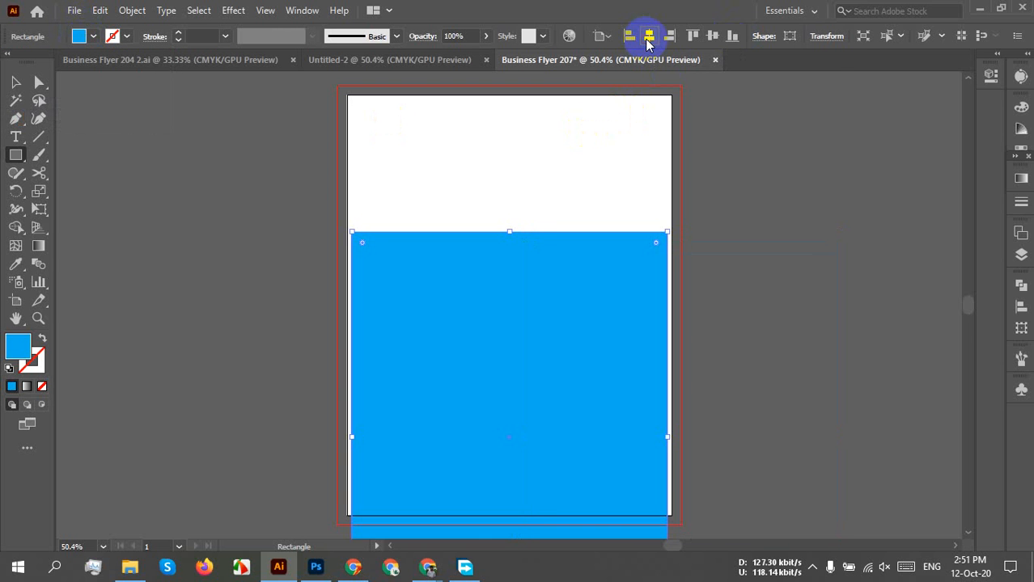
left_click(710, 35)
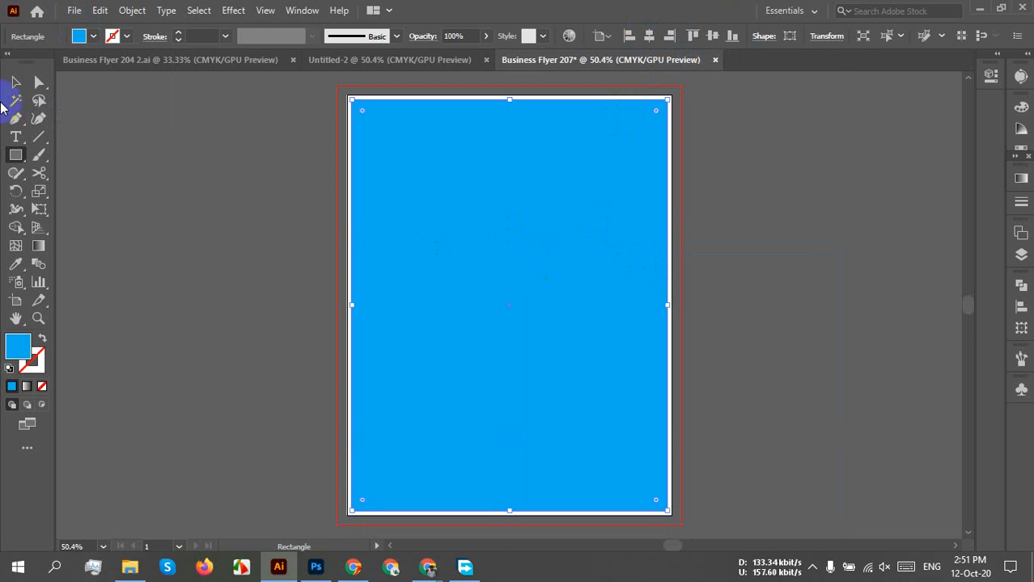
left_click(15, 82)
left_click(346, 123)
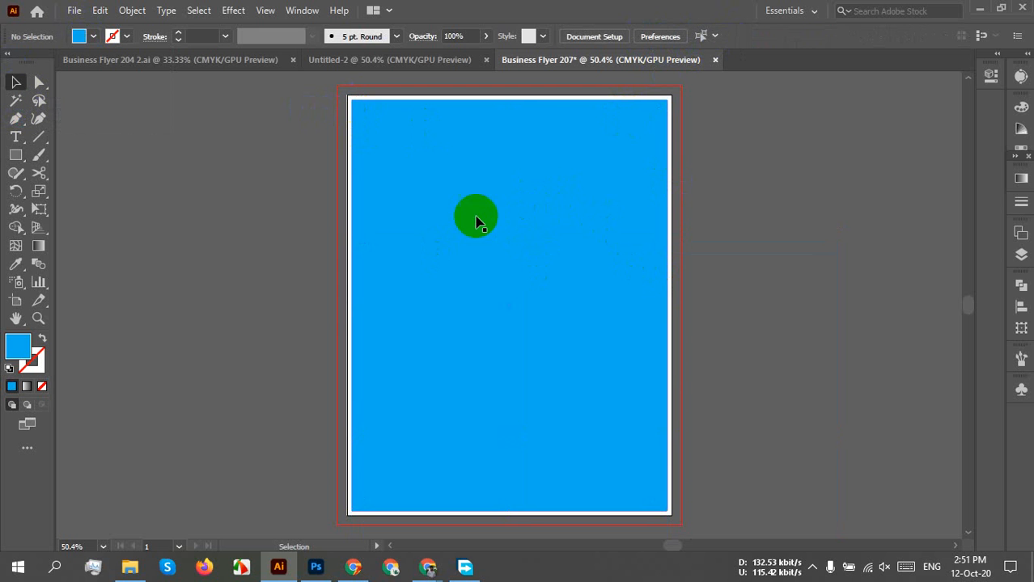
Examine the margins between the blue rectangle, the artboard edge and the bleed line around the page
scroll(477, 218, "up", 4)
left_click_drag(198, 196, 846, 502)
left_click_drag(635, 338, 243, 525)
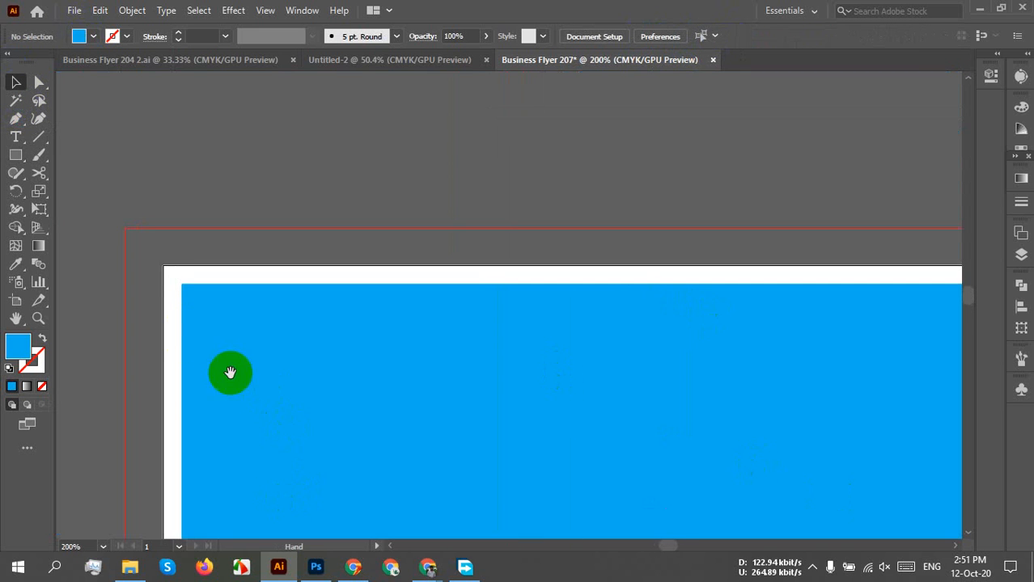
left_click_drag(223, 368, 198, 252)
scroll(335, 262, "down", 2)
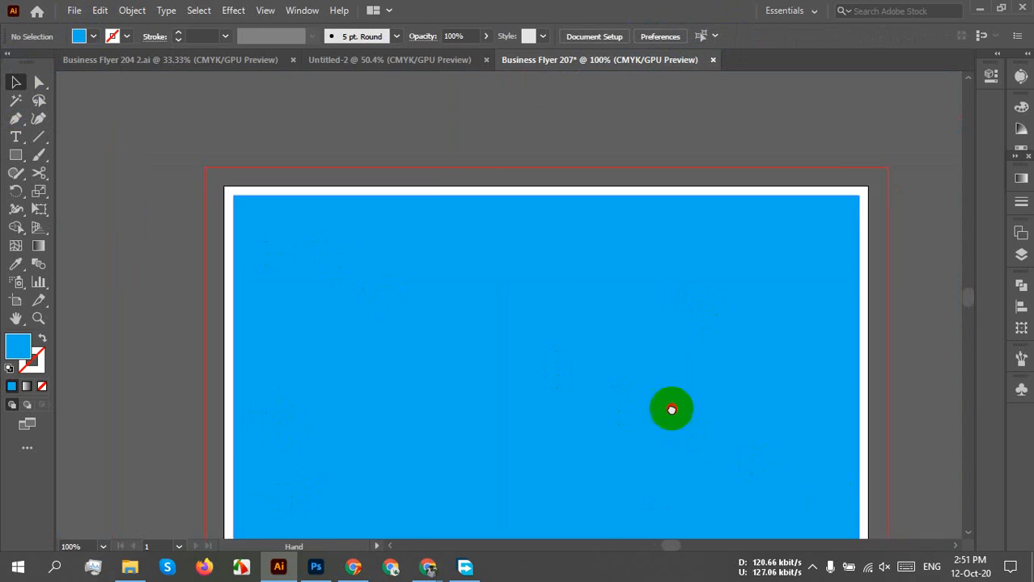
left_click_drag(669, 409, 612, 327)
scroll(593, 365, "down", 1)
left_click_drag(576, 388, 535, 258)
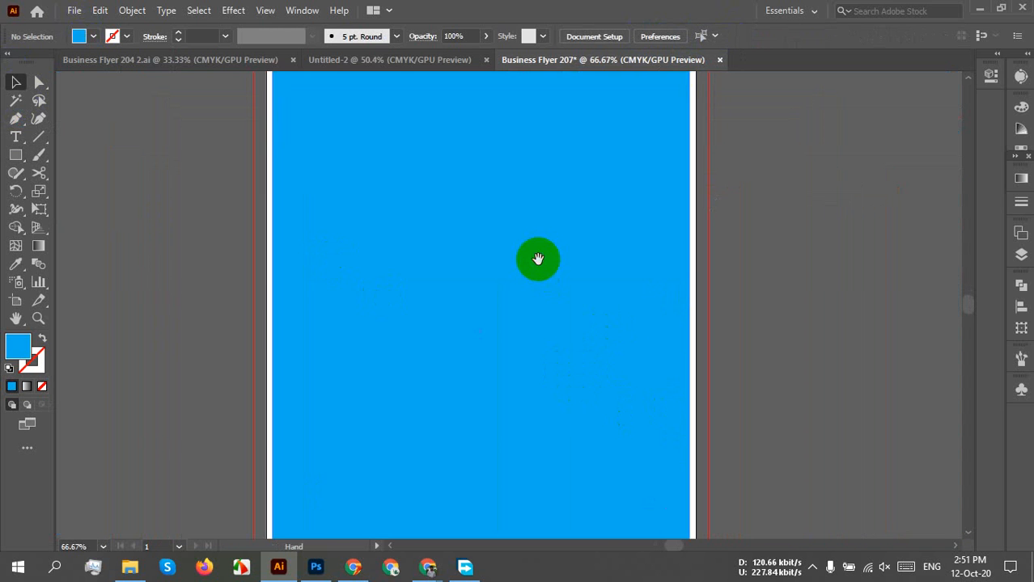
scroll(535, 262, "down", 3)
scroll(558, 307, "up", 1)
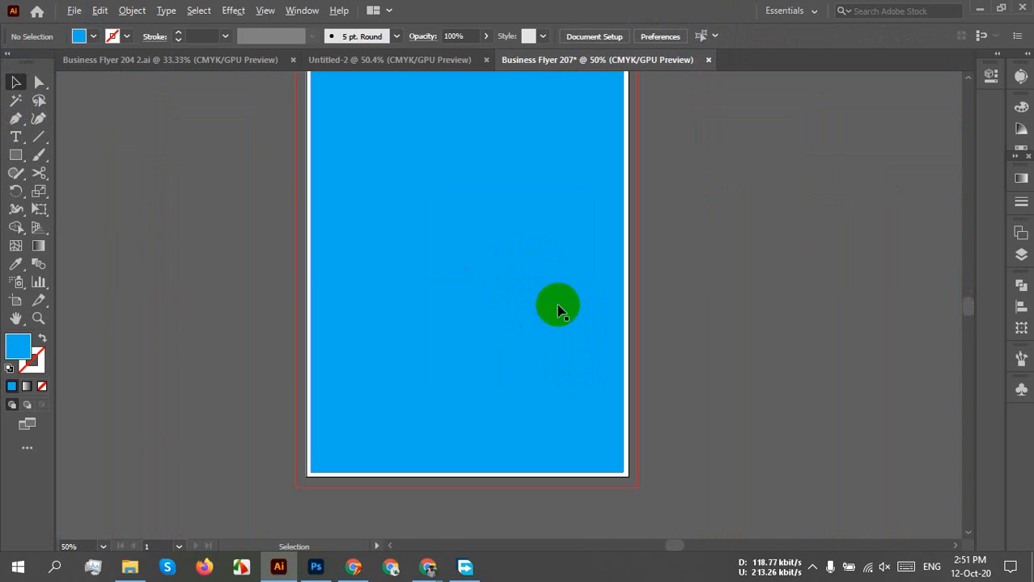
Move the 8.25 x 10.75 in blue rectangle off the artboard to the empty area beside it
scroll(578, 372, "up", 1)
left_click(614, 307)
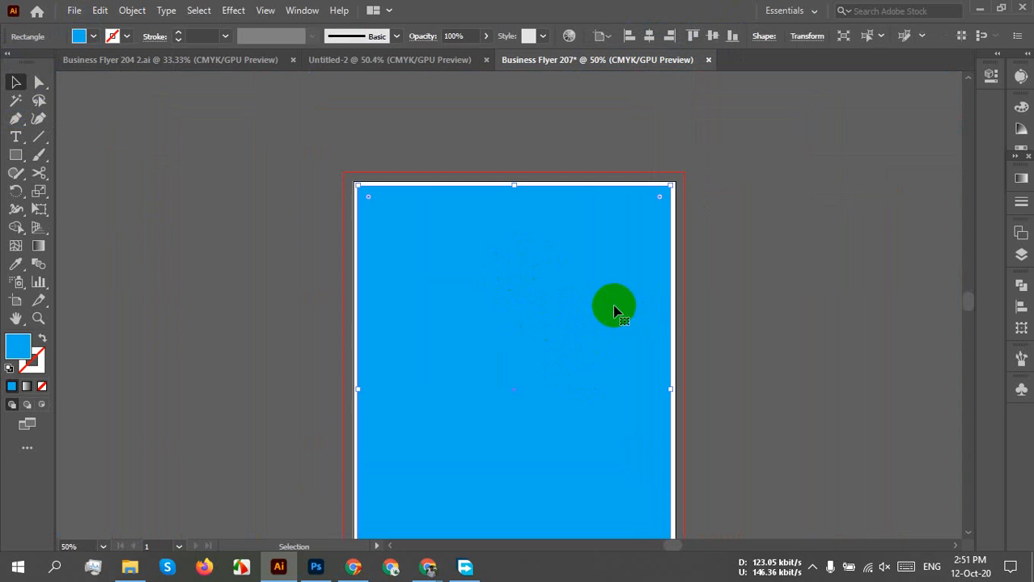
left_click_drag(595, 325, 957, 307)
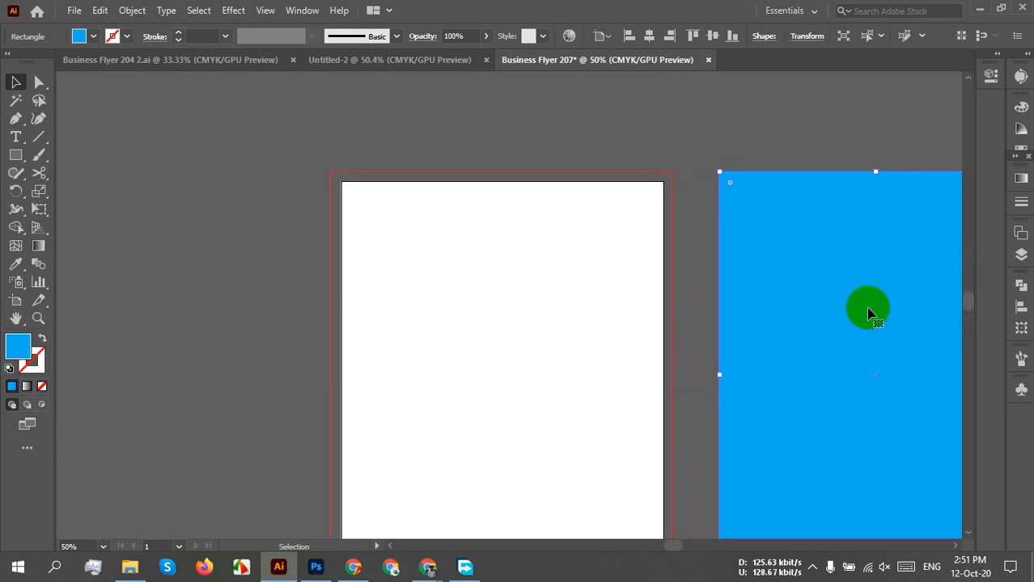
Create a new rectangle 8 in wide and 10.5 in high as the safe area
left_click(15, 154)
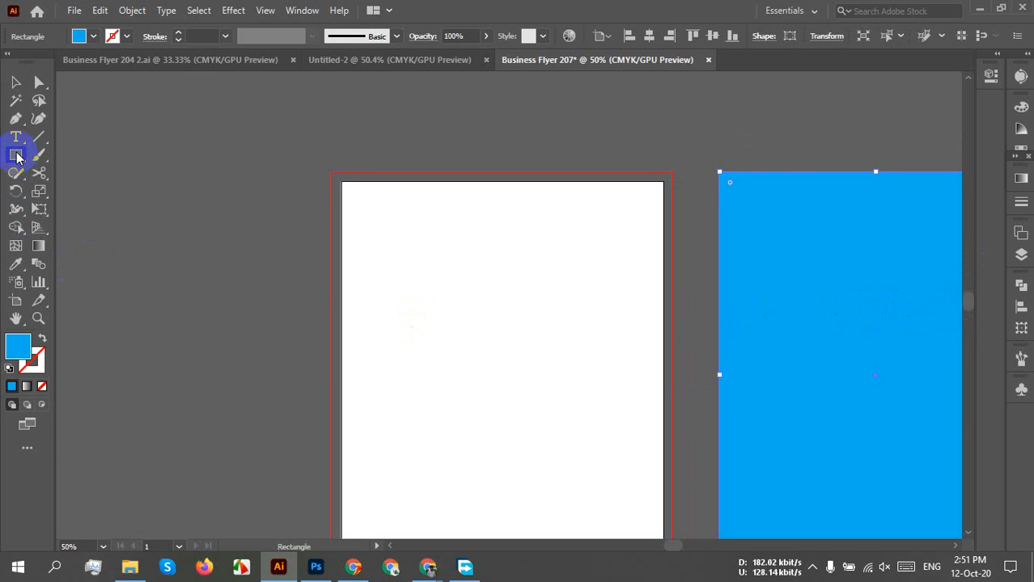
left_click(407, 283)
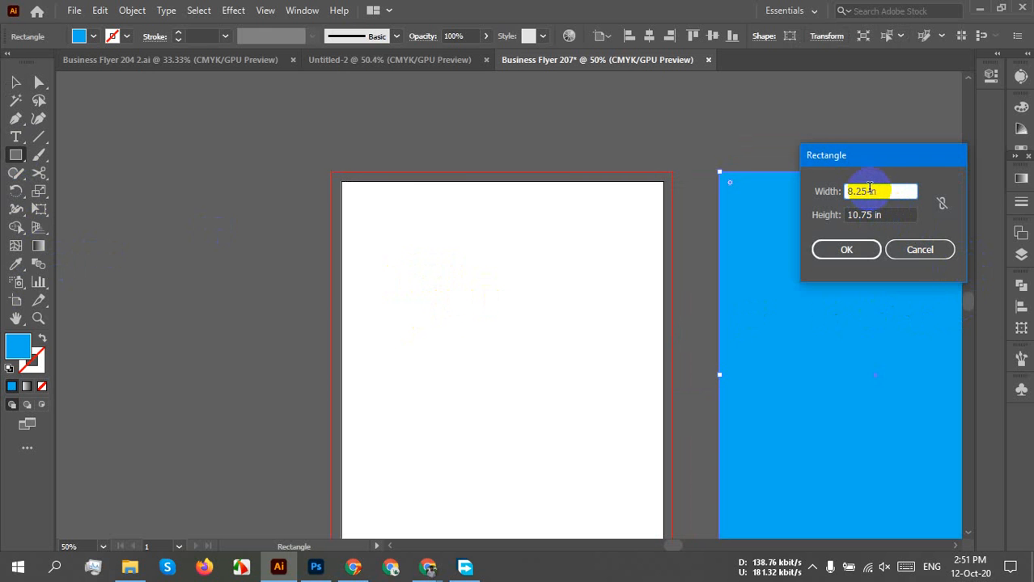
double_click(864, 191)
double_click(858, 194)
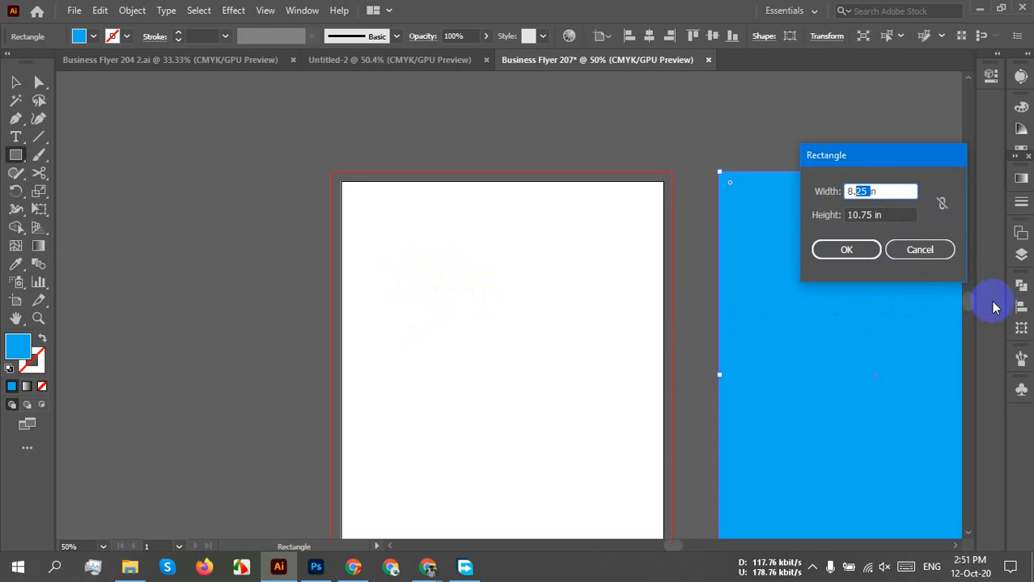
type("0")
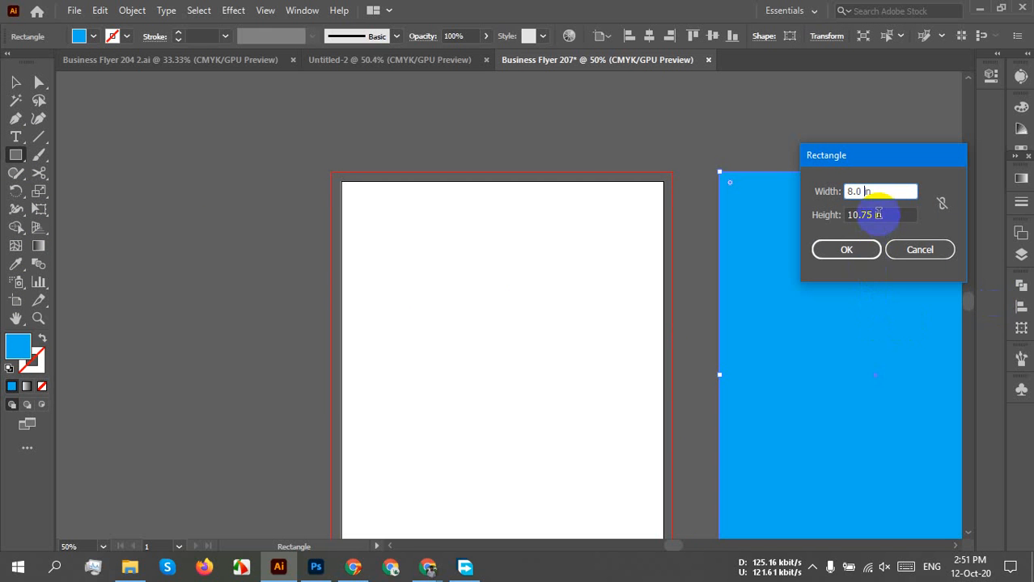
left_click(868, 211)
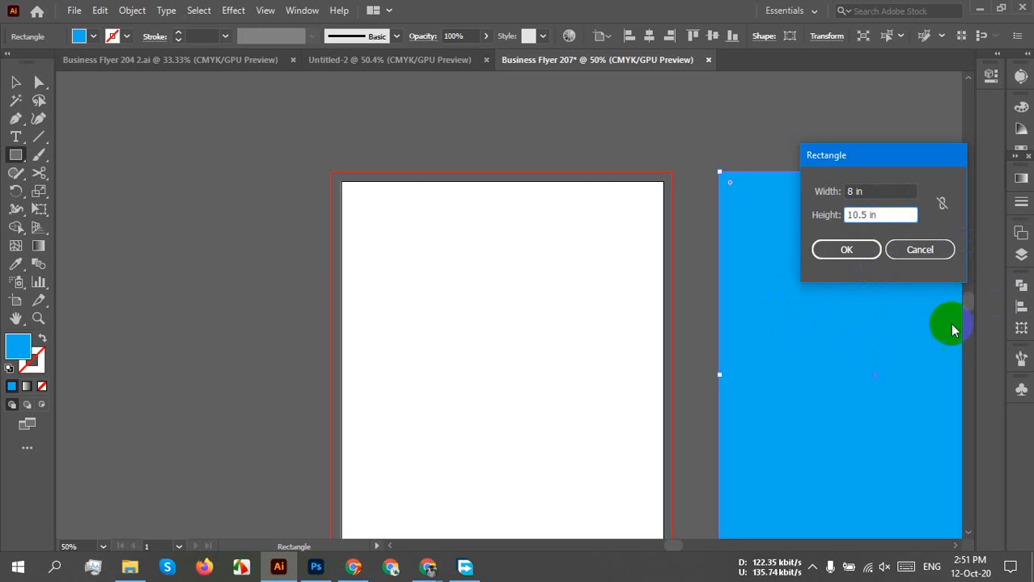
left_click(848, 253)
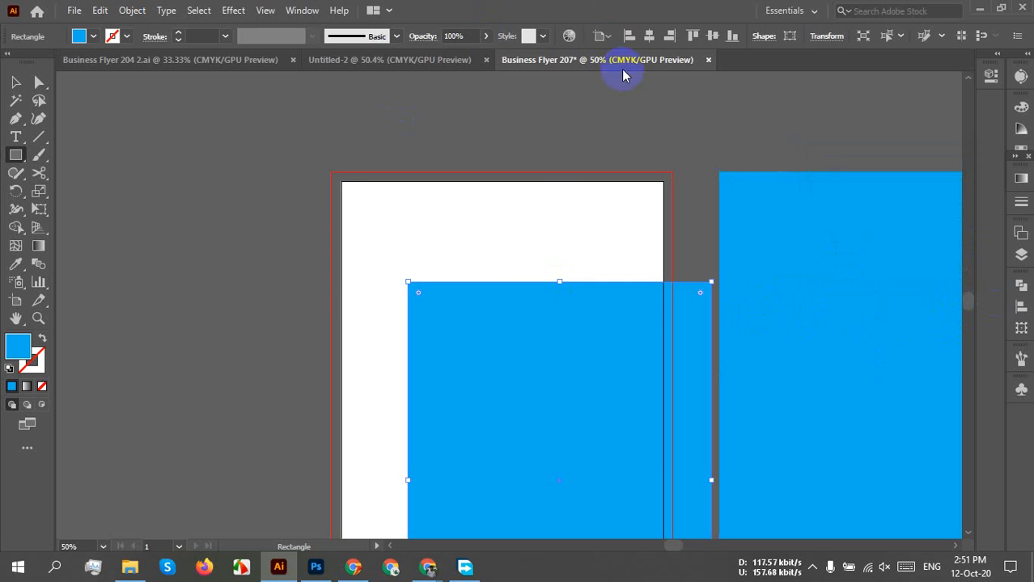
Centre the 8 x 10.5 in rectangle horizontally and vertically on the artboard and deselect it
left_click(651, 38)
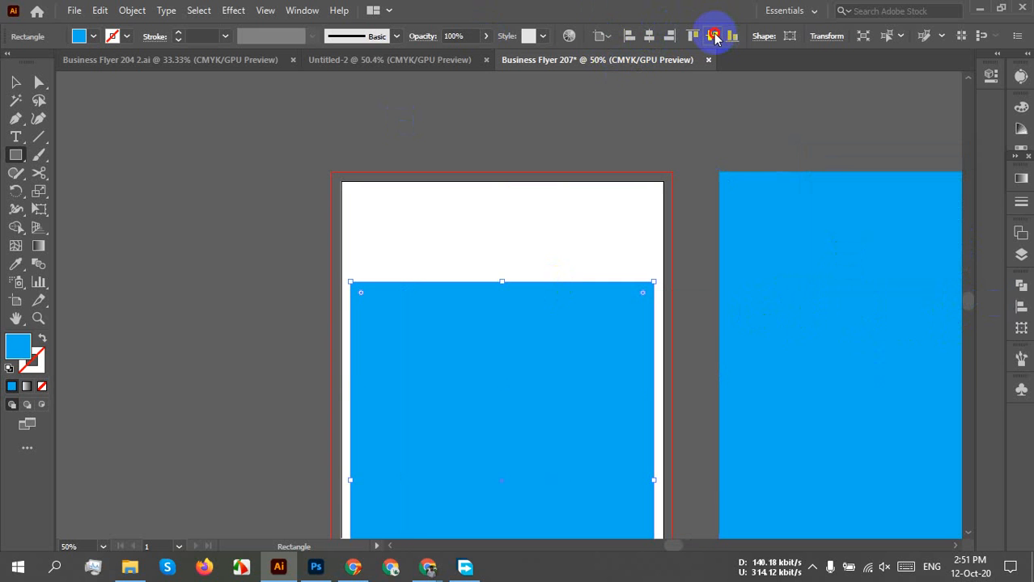
left_click(713, 36)
left_click(16, 82)
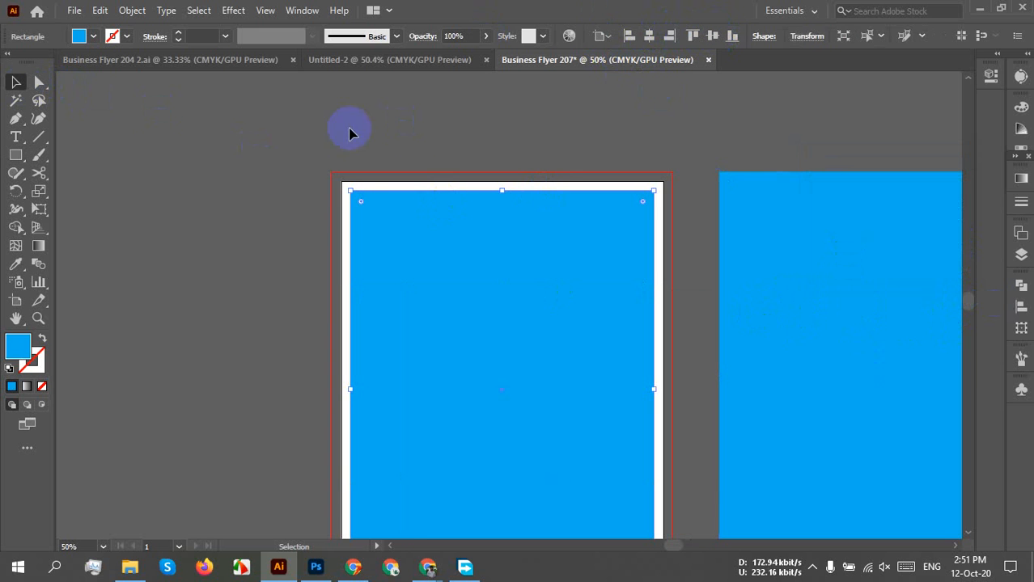
left_click(447, 162)
scroll(619, 293, "down", 3)
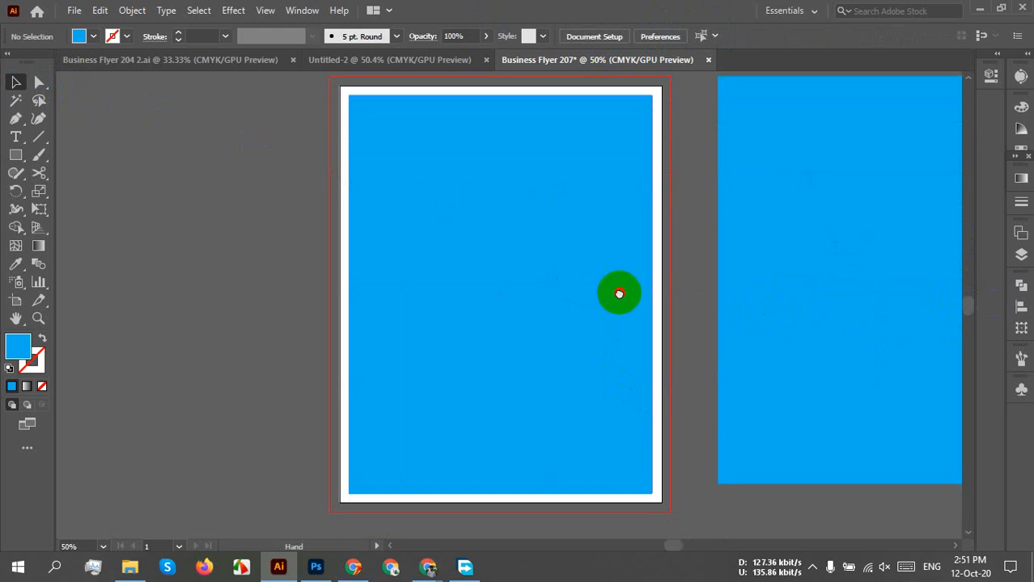
scroll(620, 299, "down", 1)
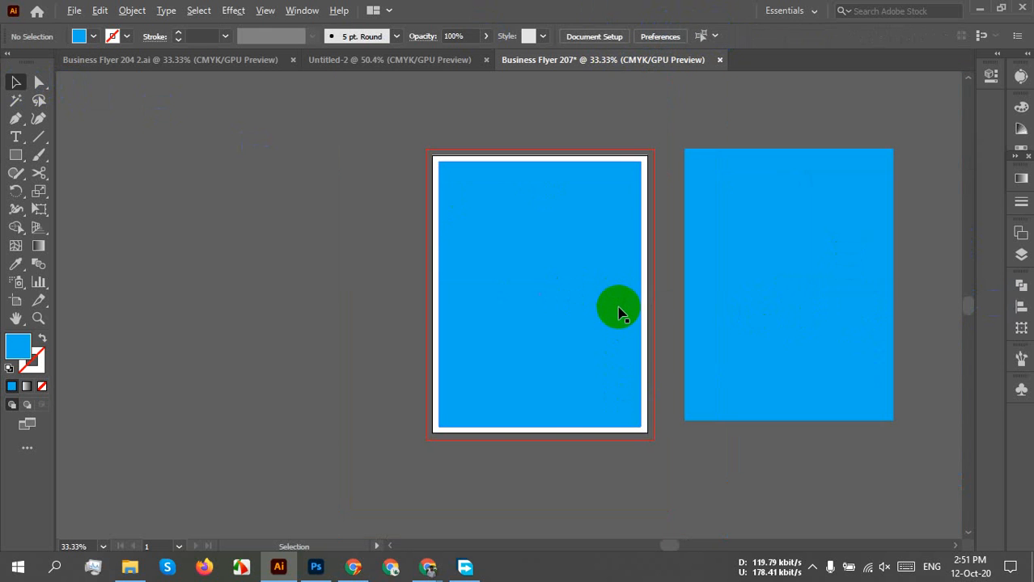
scroll(619, 311, "up", 1)
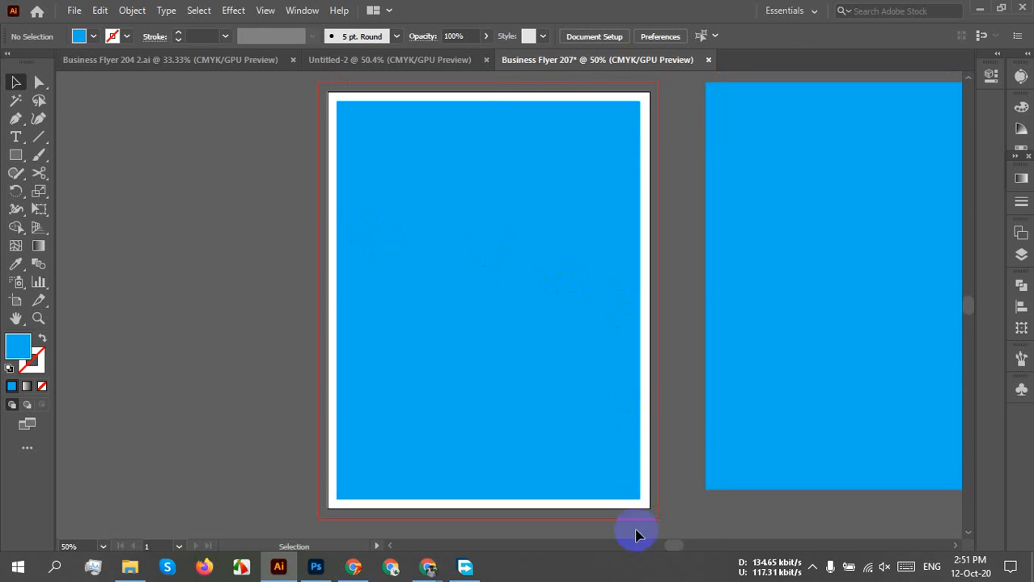
Try scaling the centred rectangle down proportionally about its centre, and undo the scaling
left_click(578, 502)
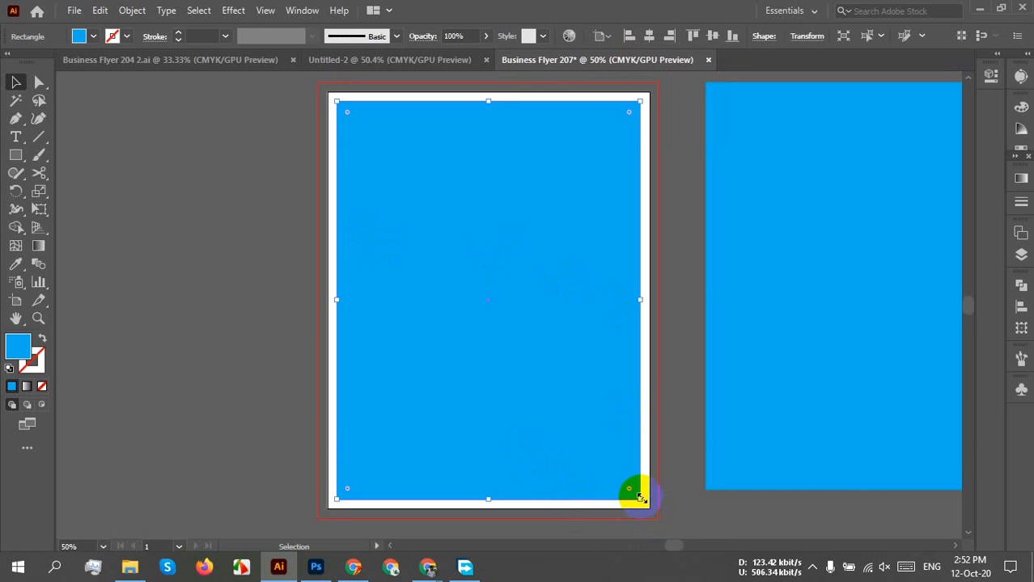
left_click_drag(640, 498, 620, 493)
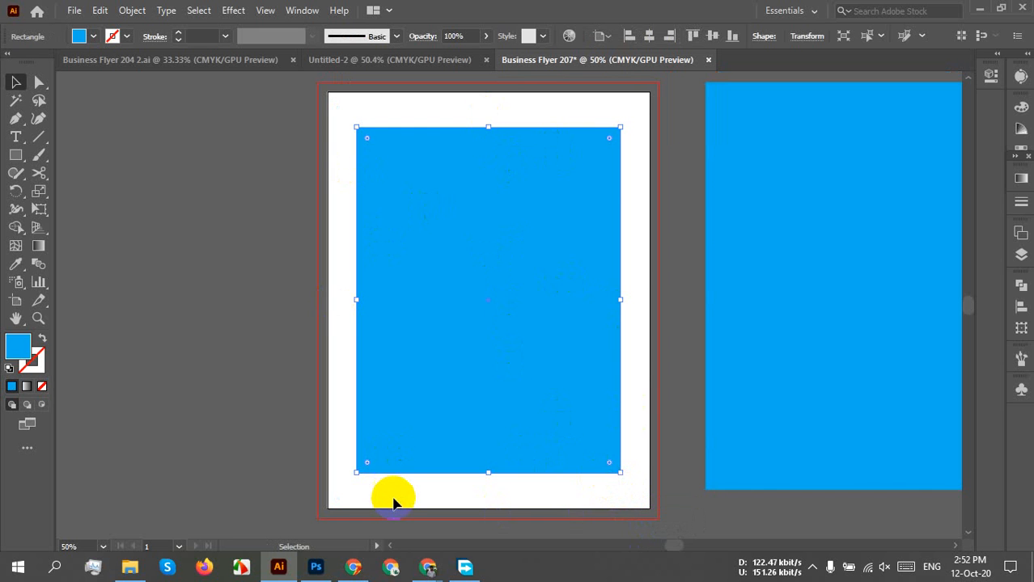
key("ctrl+z")
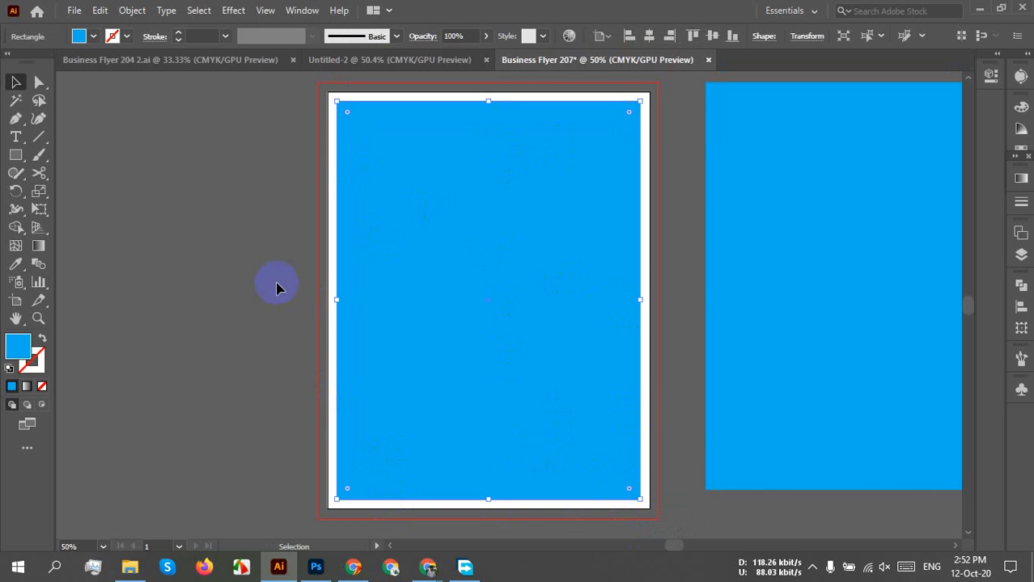
Delete the spare 8.25 x 10.75 in blue rectangle beside the artboard
left_click(179, 232)
left_click(784, 268)
key("Delete")
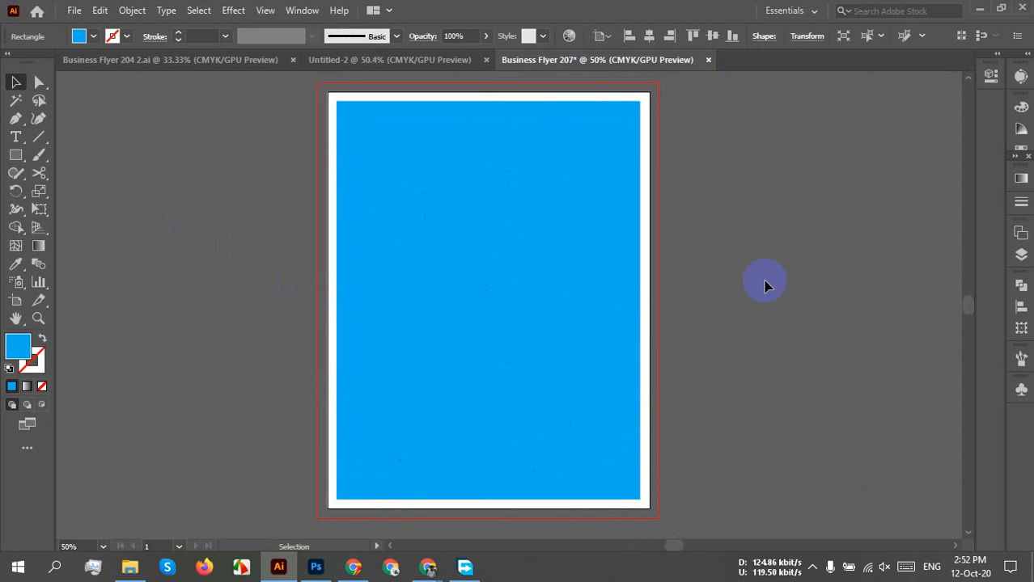
Convert the centred 8 x 10.5 in rectangle into guides that mark the flyer's safe area
left_click(536, 337)
right_click(534, 340)
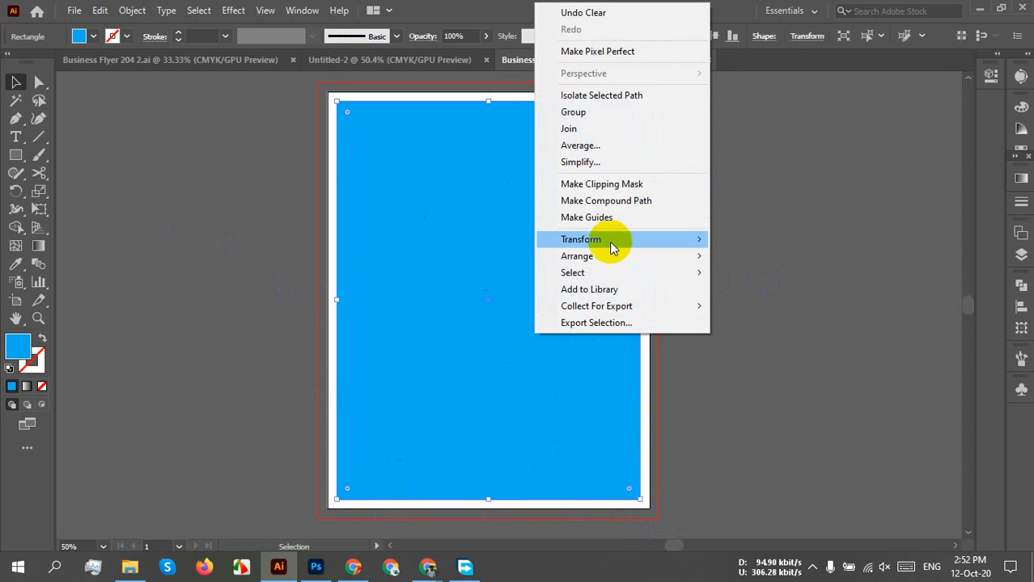
left_click(599, 220)
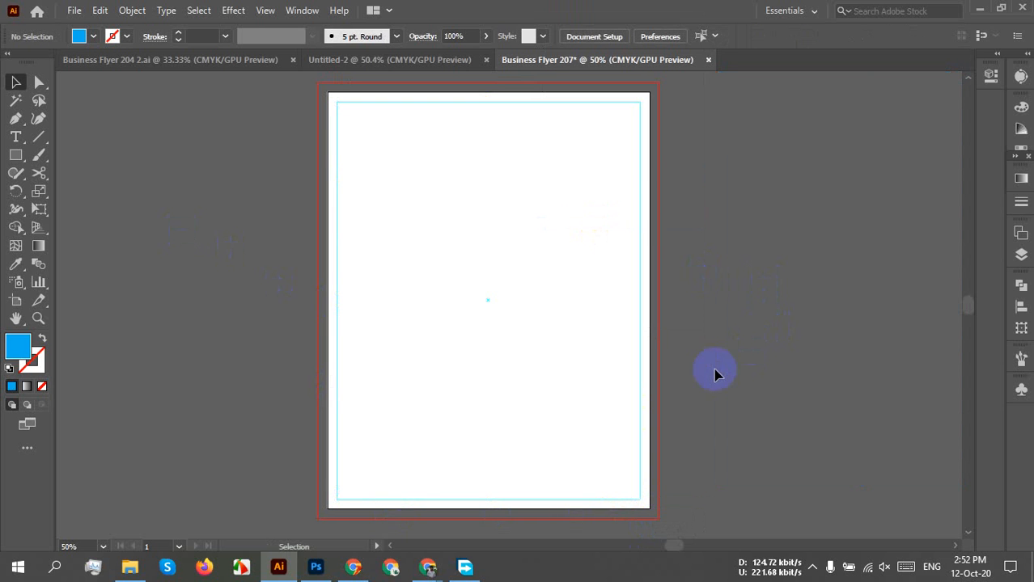
scroll(695, 373, "down", 1)
scroll(611, 357, "up", 1)
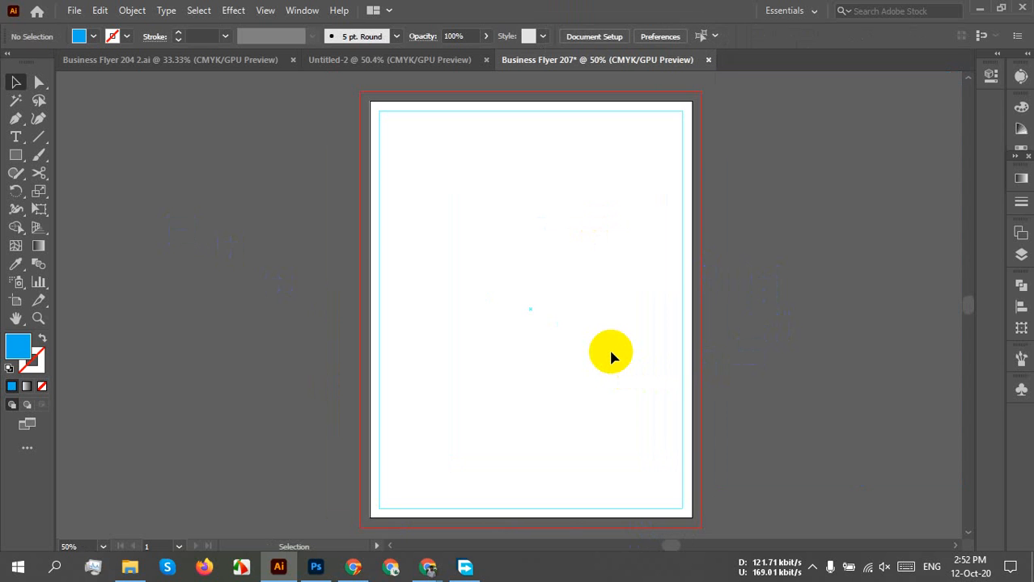
Copy the white background rectangle beside the artboard and bring it into the Untitled-2 document
left_click(588, 369)
left_click(821, 265)
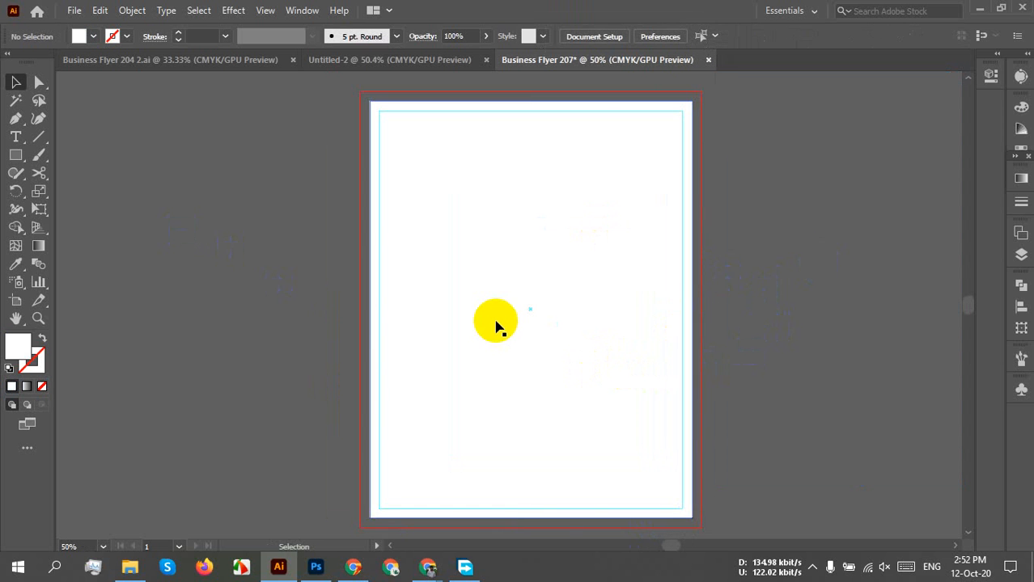
left_click_drag(524, 333, 122, 341)
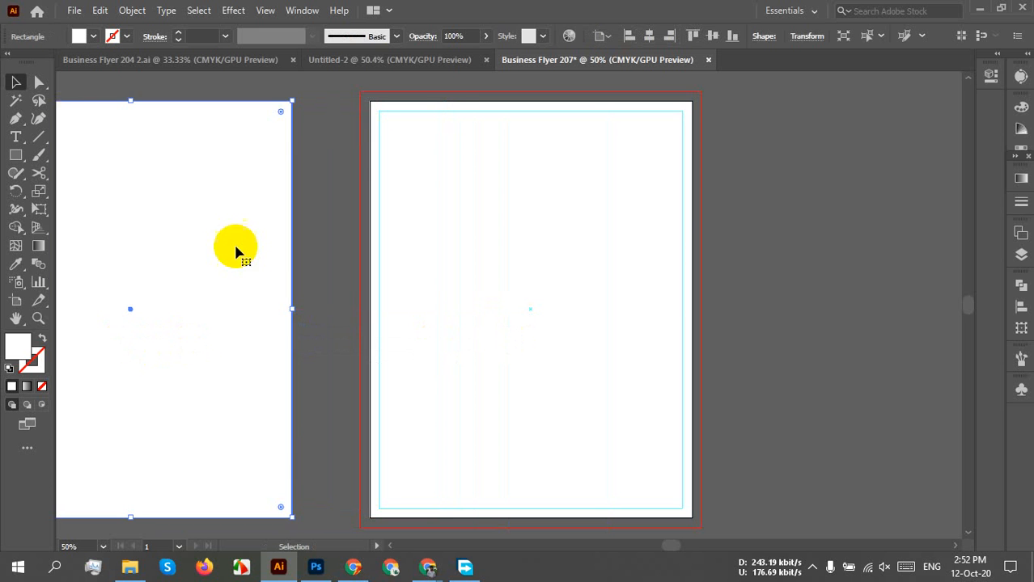
left_click_drag(236, 238, 387, 261)
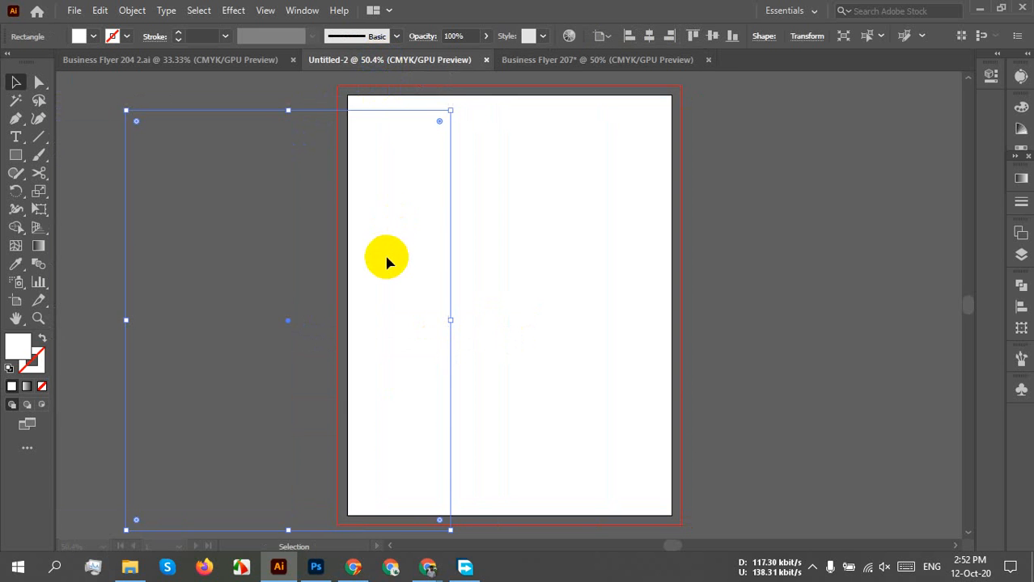
Centre the white rectangle horizontally and vertically on the Untitled-2 artboard and lock it
left_click(648, 36)
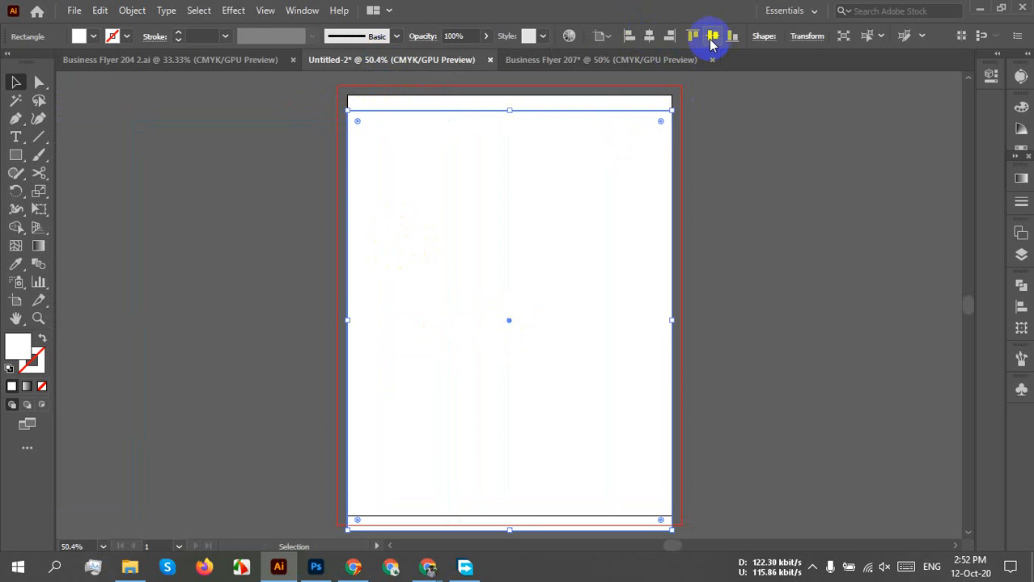
left_click(712, 36)
key("ctrl+2")
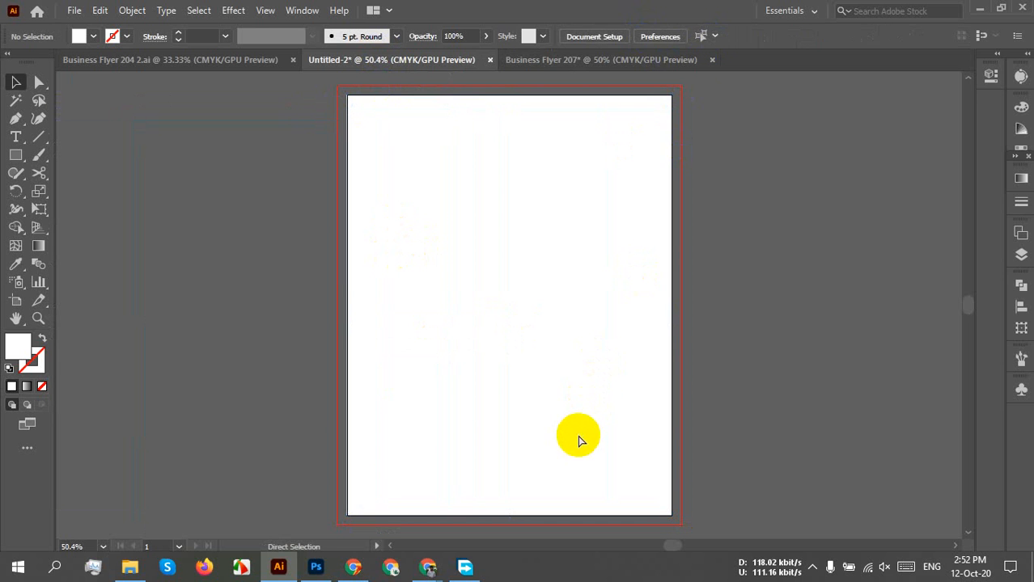
Return to the Business Flyer 207 document, delete the white rectangle copy beside the artboard, and leave nothing selected
left_click(556, 60)
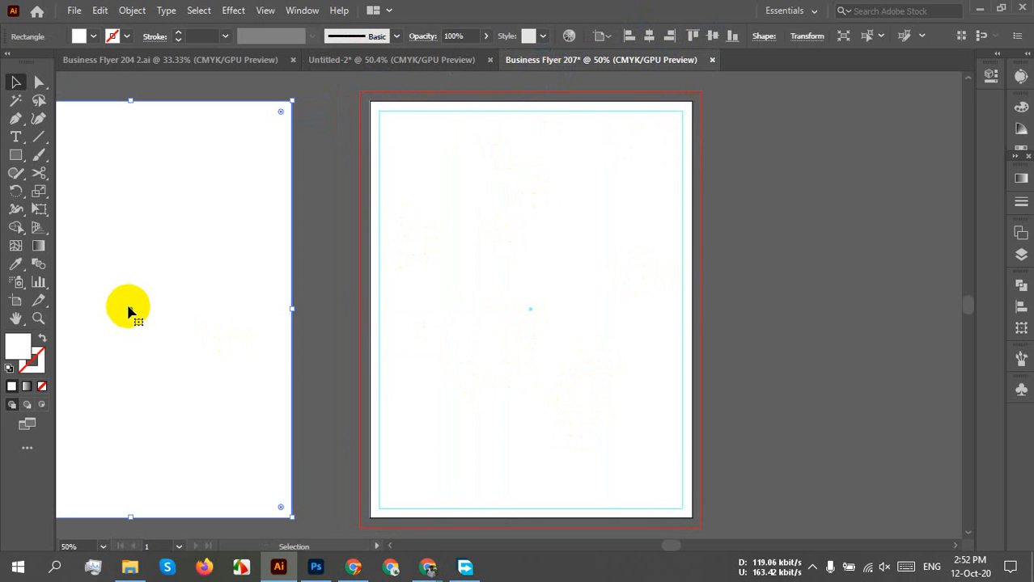
key("Delete")
left_click(643, 360)
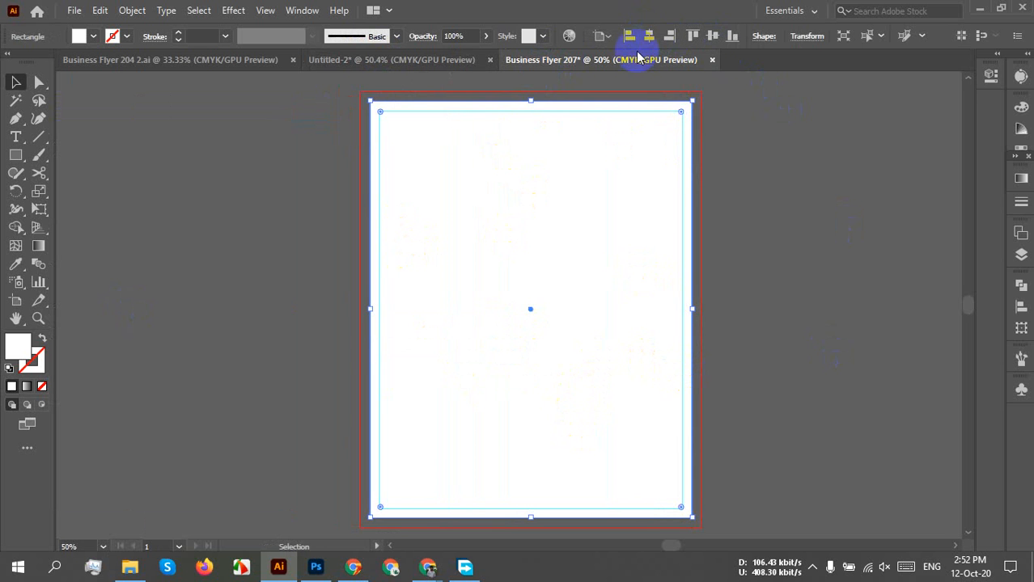
left_click(877, 310)
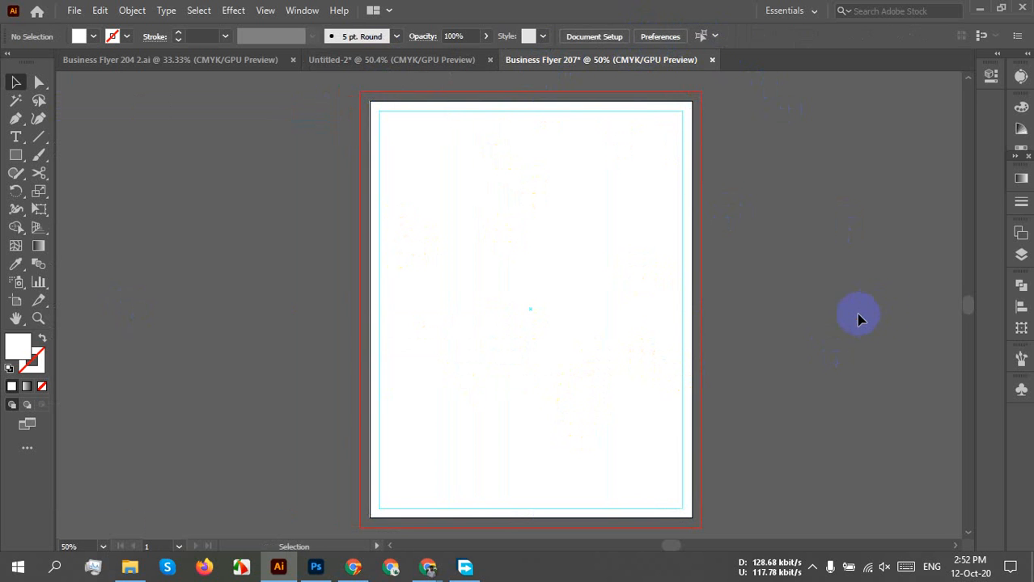
left_click(606, 344)
left_click(888, 369)
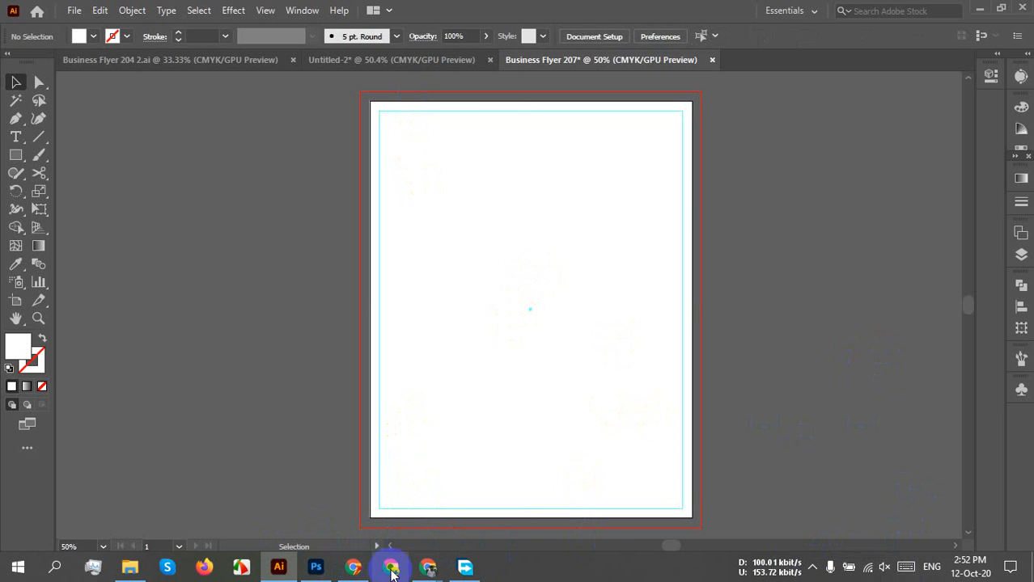
Switch to the Google Meet window in Chrome to check the ongoing presentation
mouse_move(432, 571)
left_click(357, 519)
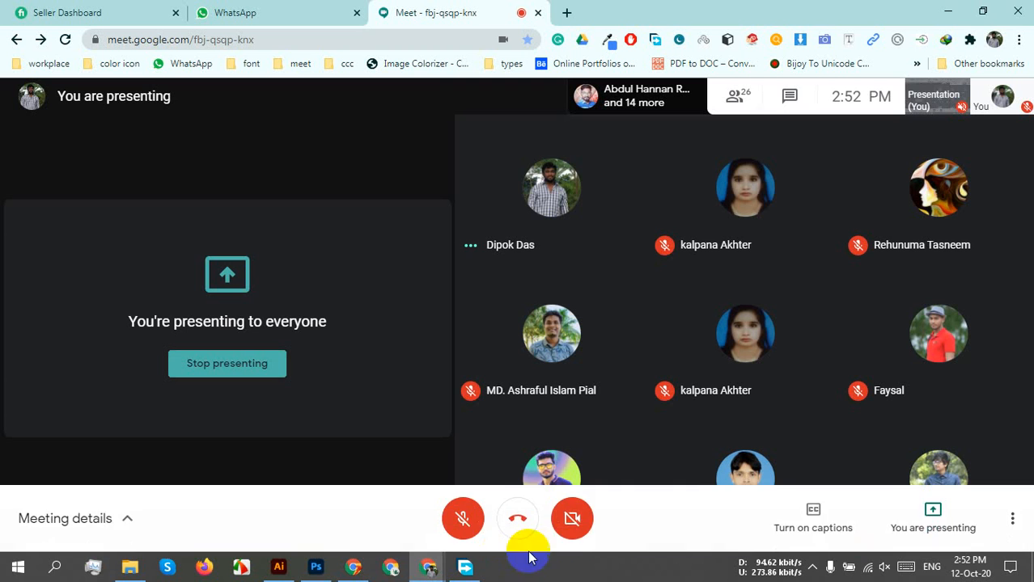
left_click(810, 570)
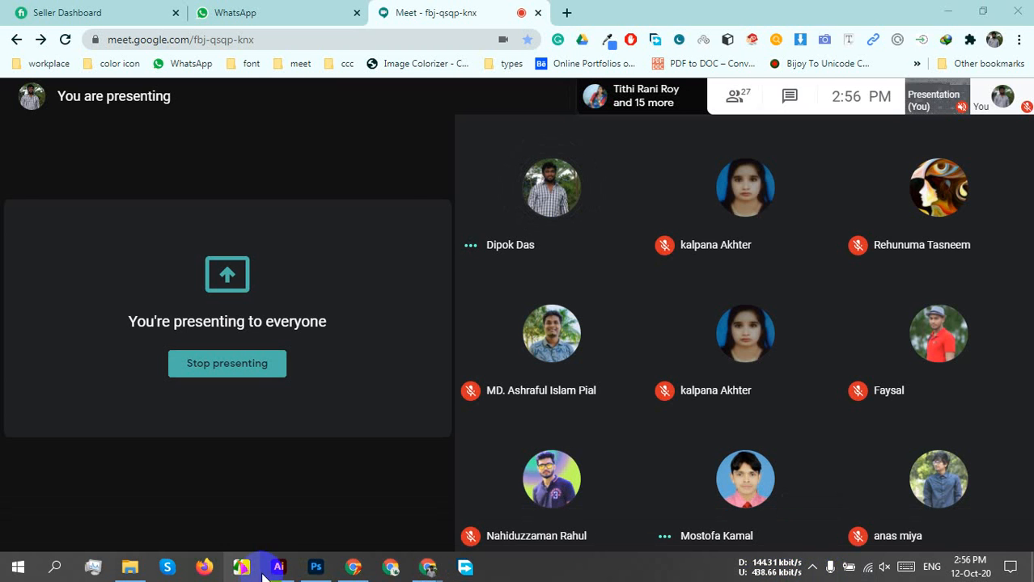
Switch to File Explorer and open the Desktop folder containing the flyer files and stock photos
left_click(273, 570)
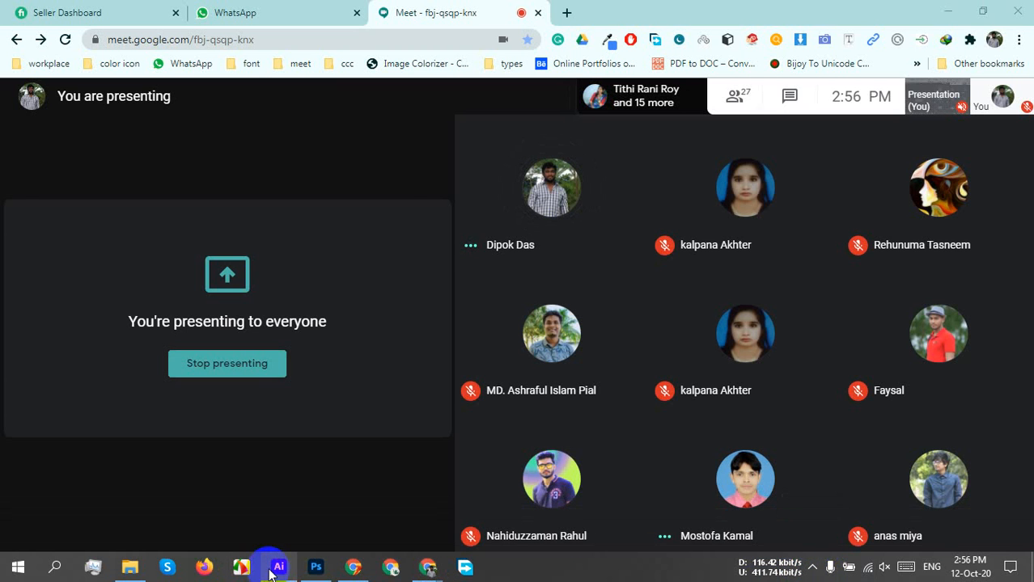
mouse_move(273, 570)
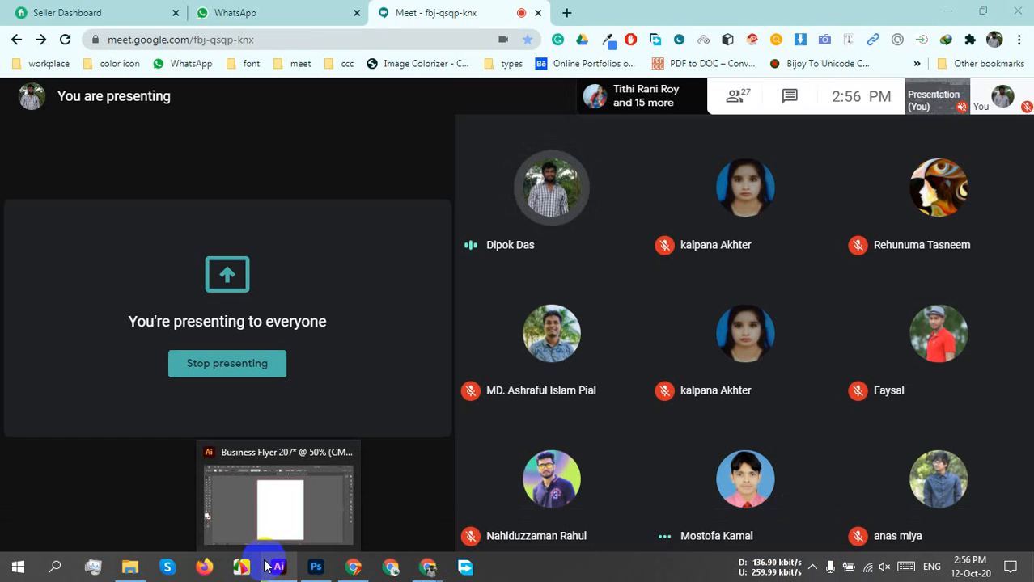
left_click(272, 569)
left_click(128, 567)
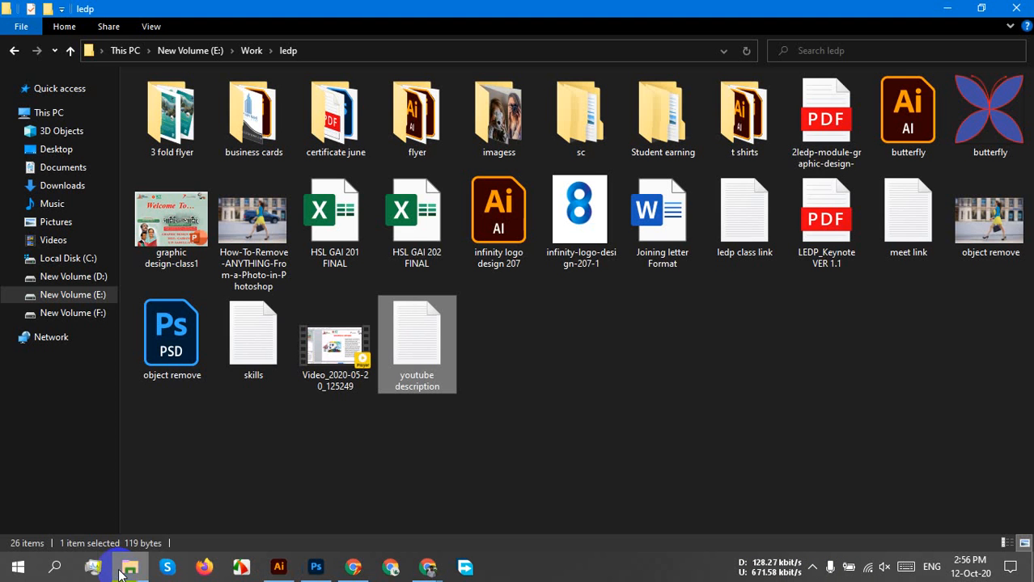
left_click(50, 151)
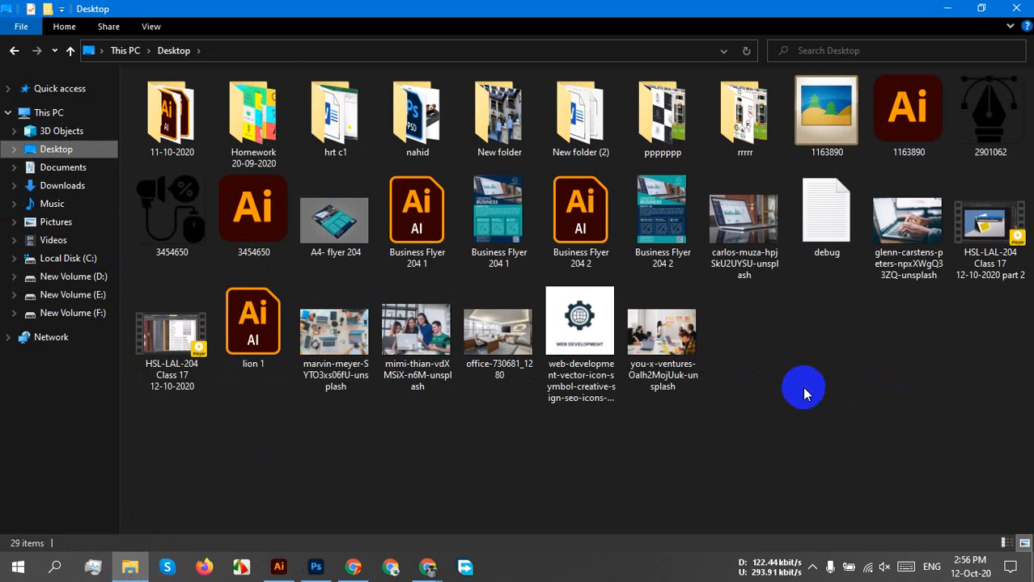
Select the desk-top, laptop team, office interior and meeting room photos on the Desktop and place all four in the Business Flyer 207 document in Illustrator
left_click(748, 247)
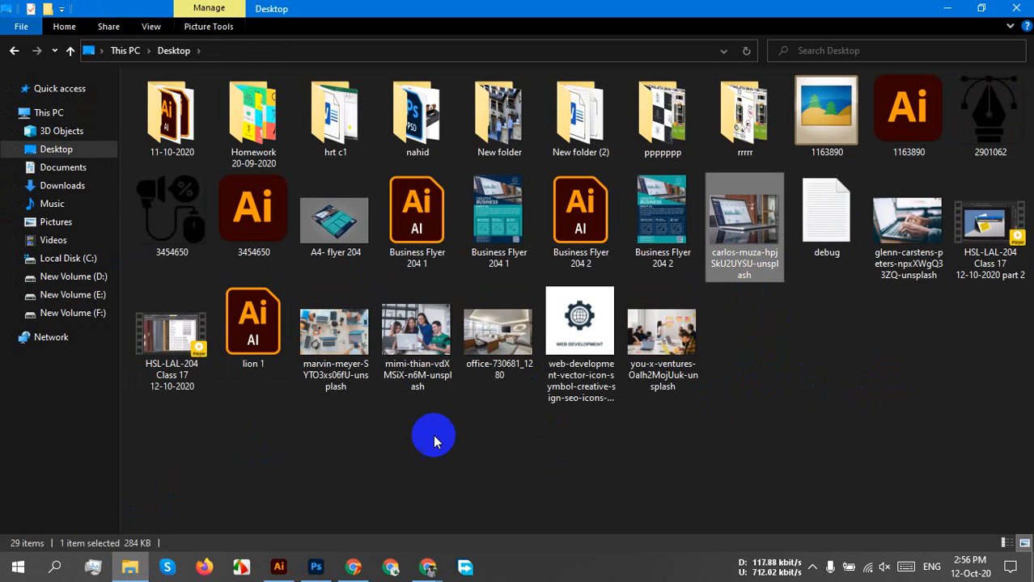
left_click(332, 389, "ctrl")
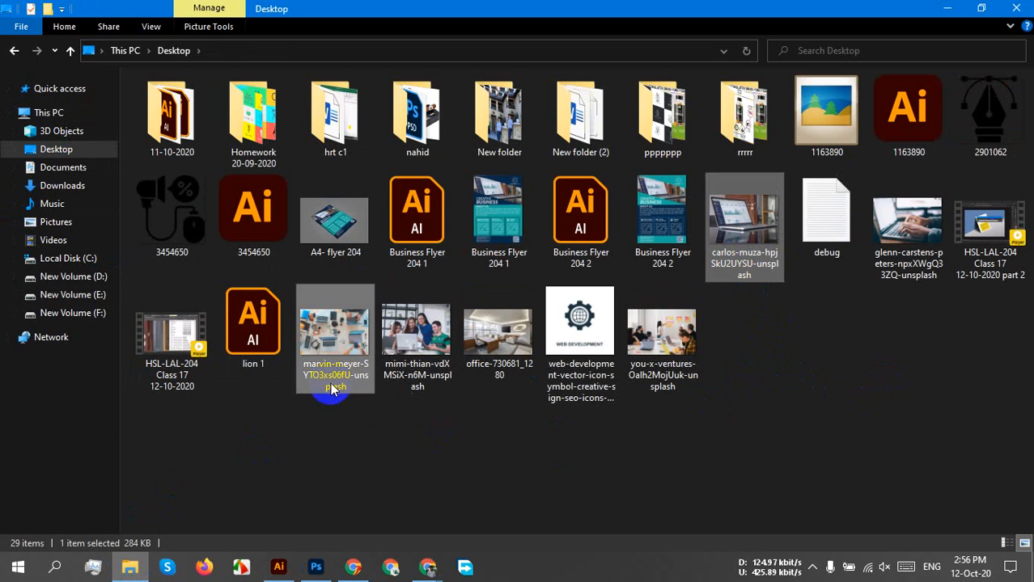
left_click(443, 393, "ctrl")
left_click(493, 334, "ctrl")
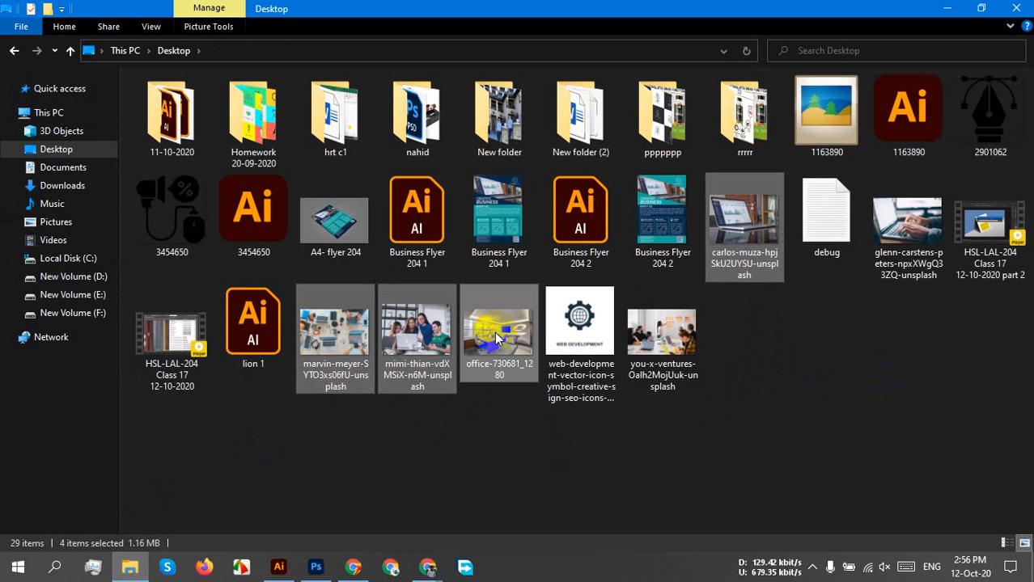
left_click(676, 364, "ctrl")
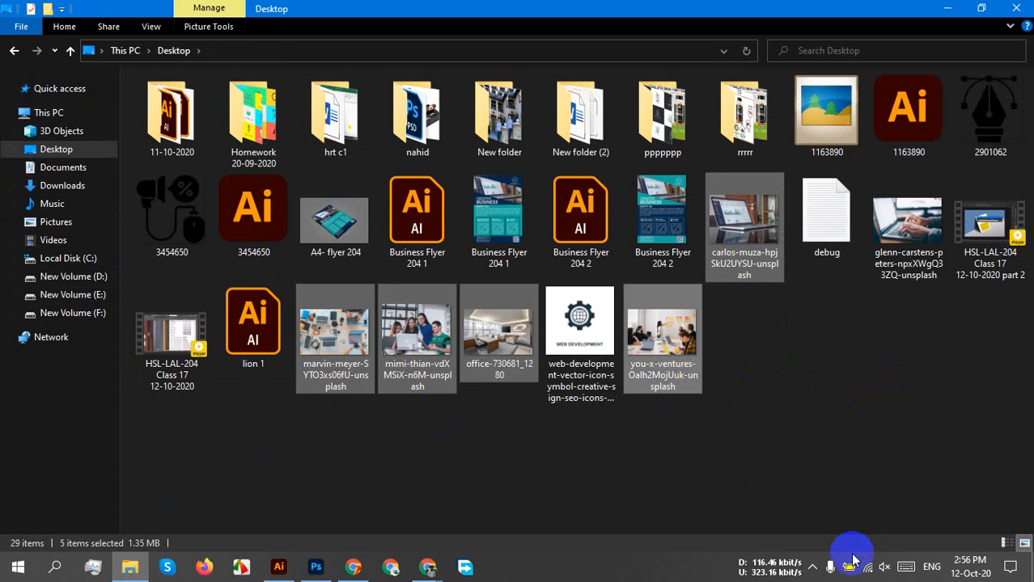
left_click(748, 239, "ctrl")
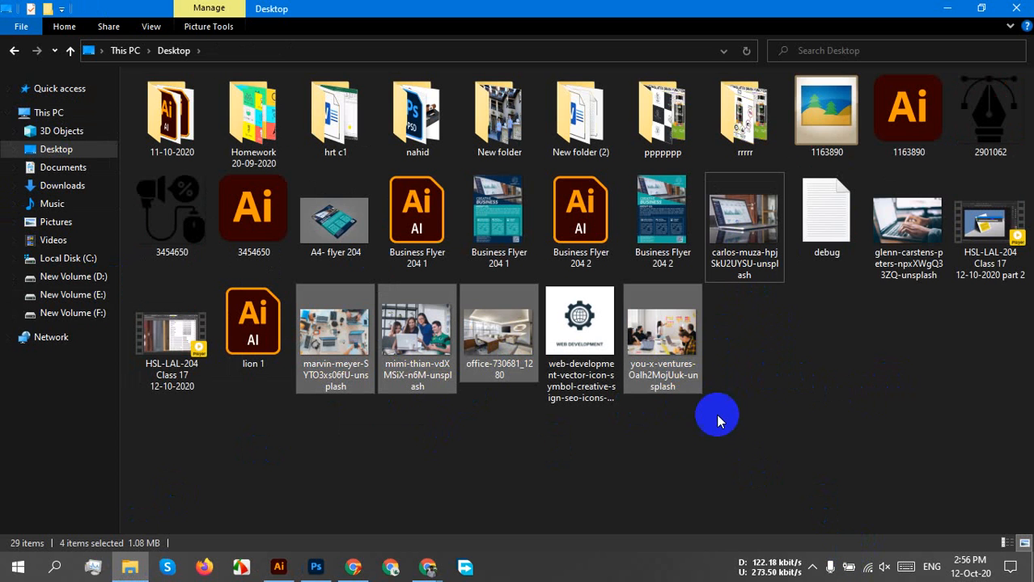
left_click_drag(657, 387, 302, 431)
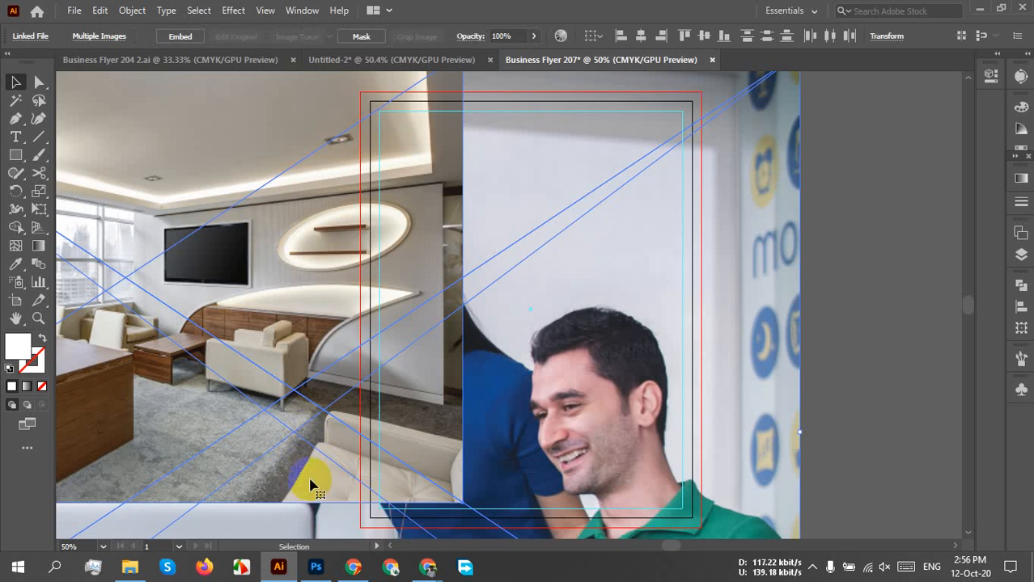
Move the four placed photos together off the artboard to its upper right and embed them in the document
scroll(314, 478, "down", 3)
left_click_drag(209, 436, 593, 301)
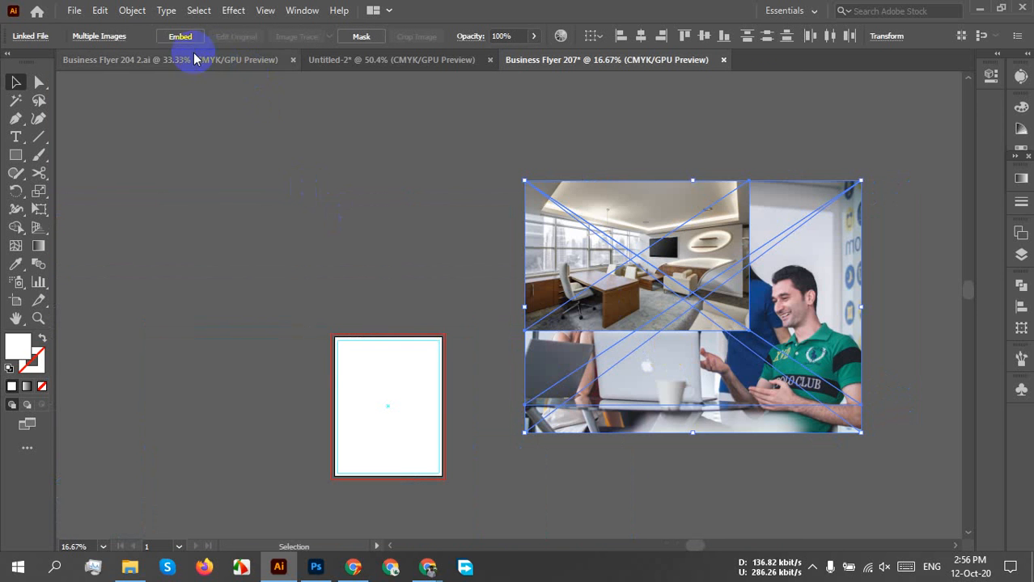
left_click(170, 37)
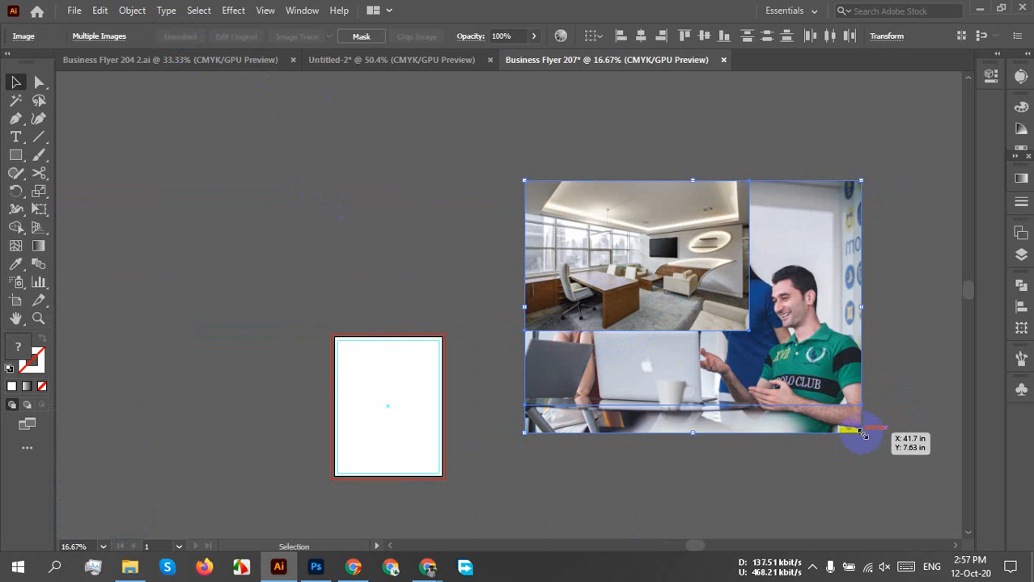
Scale the four embedded photos down together in proportion and move them close to the artboard's right side
left_click_drag(862, 434, 757, 354)
left_click(884, 362)
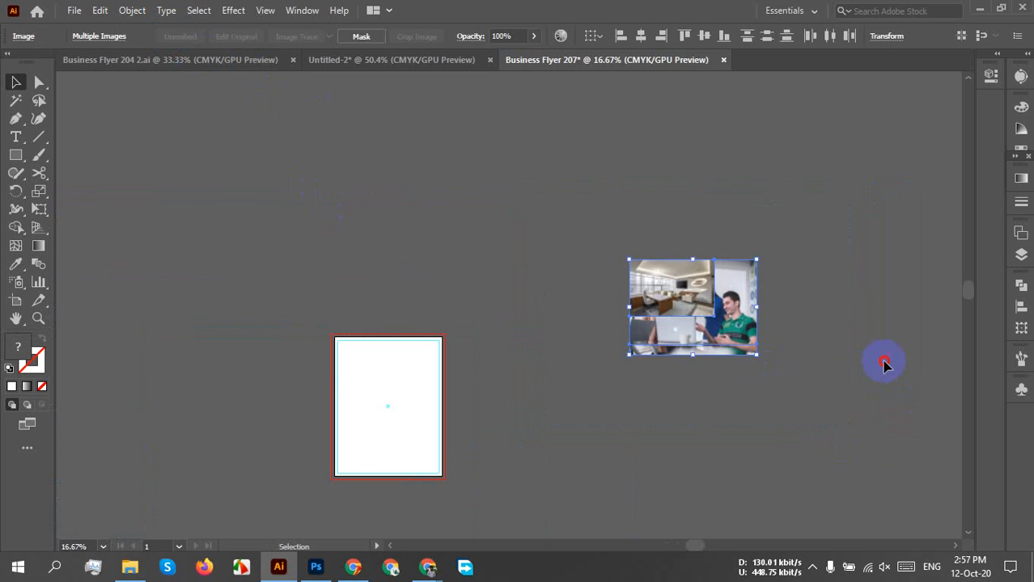
left_click_drag(849, 402, 620, 238)
left_click_drag(695, 319, 546, 408)
scroll(474, 401, "up", 3)
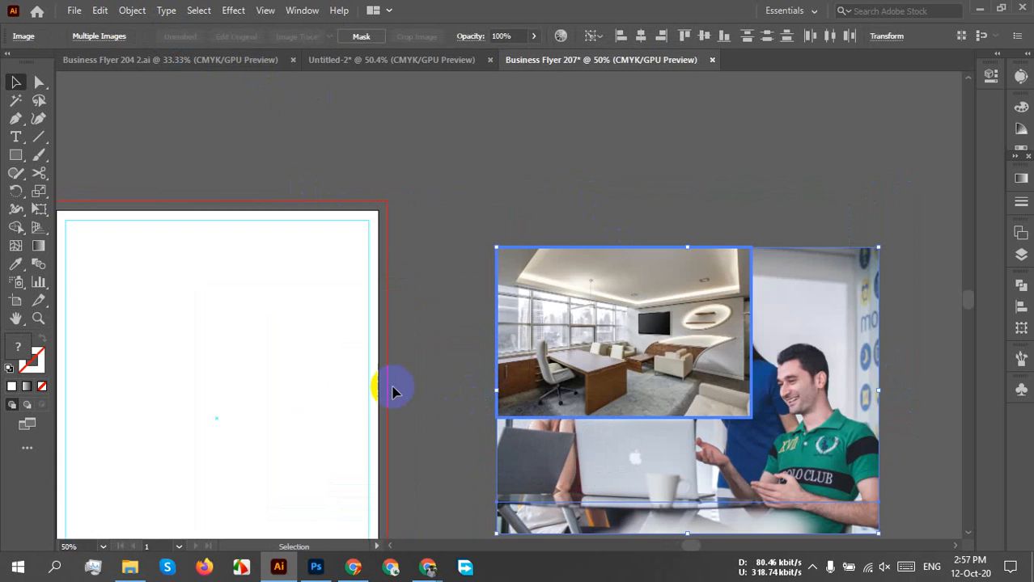
Pull the office interior and laptop team photos out of the stack, putting one on the artboard and the other across its left edge
left_click_drag(365, 376, 618, 260)
left_click(265, 249)
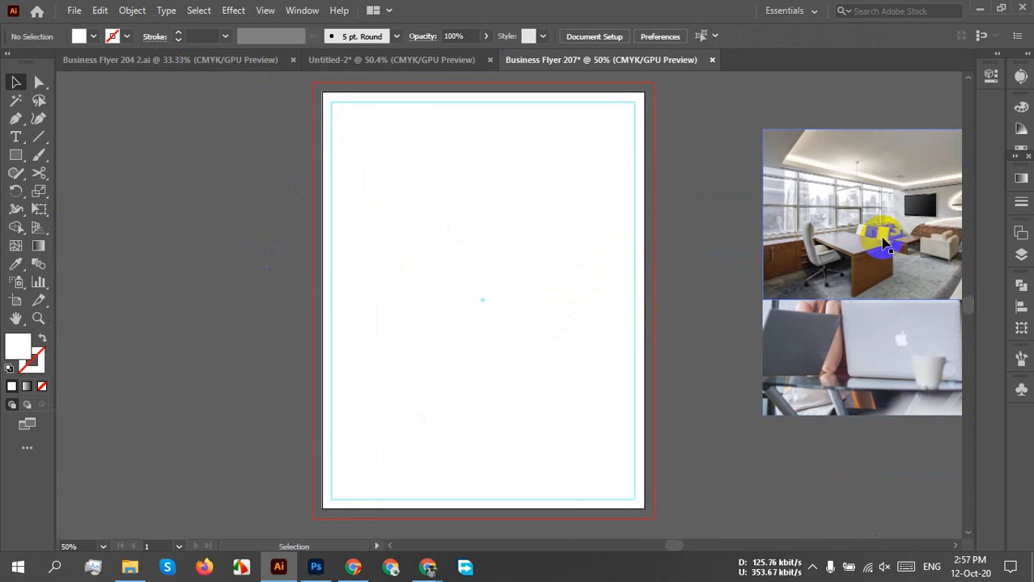
left_click_drag(877, 238, 482, 265)
left_click_drag(652, 288, 598, 330)
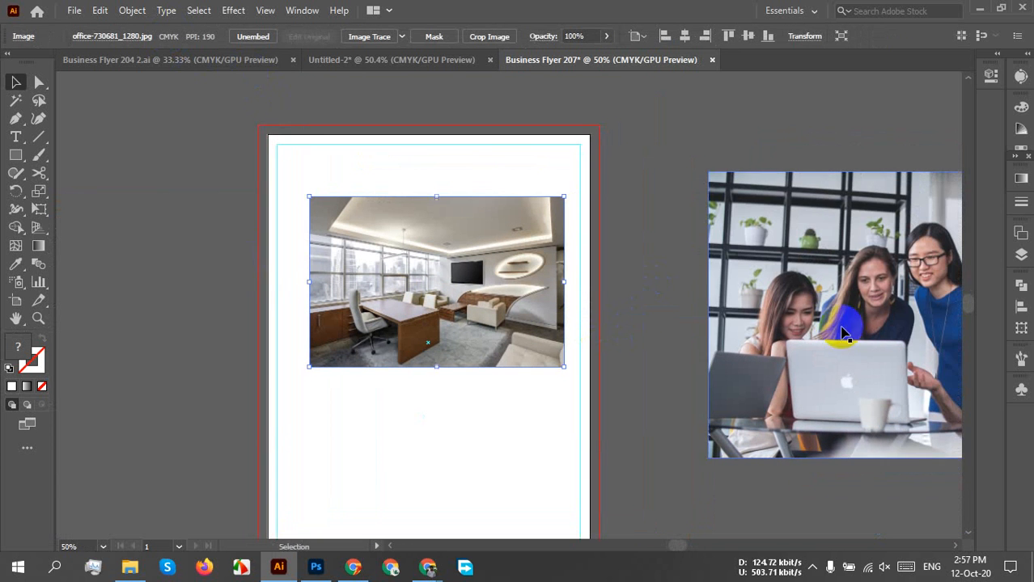
left_click_drag(875, 326, 244, 363)
left_click_drag(723, 372, 553, 349)
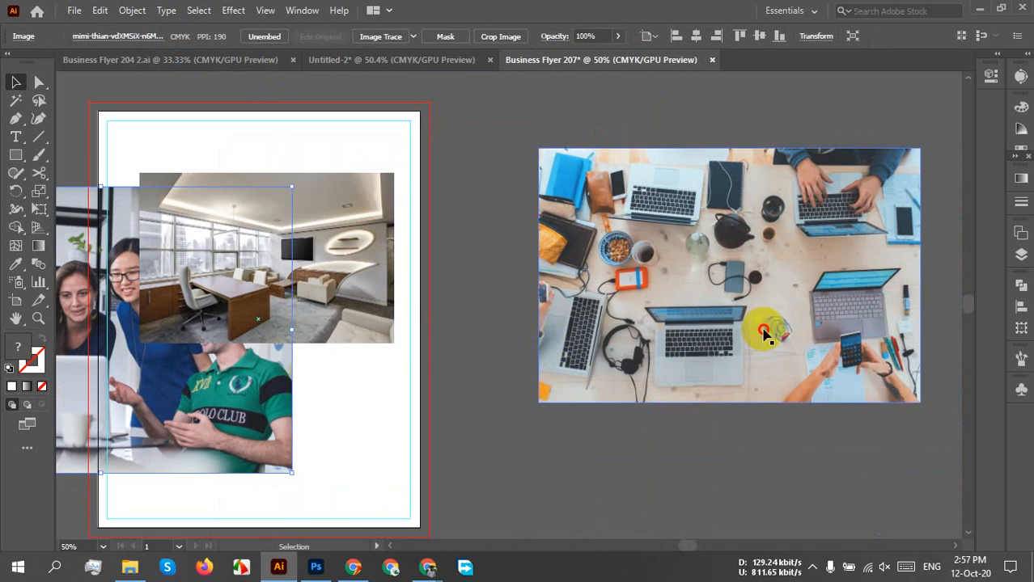
Separate the desk-top photo from the meeting photo by placing it above, and move the office interior photo off the artboard to its upper left
left_click_drag(763, 331, 730, 540)
scroll(715, 358, "down", 2)
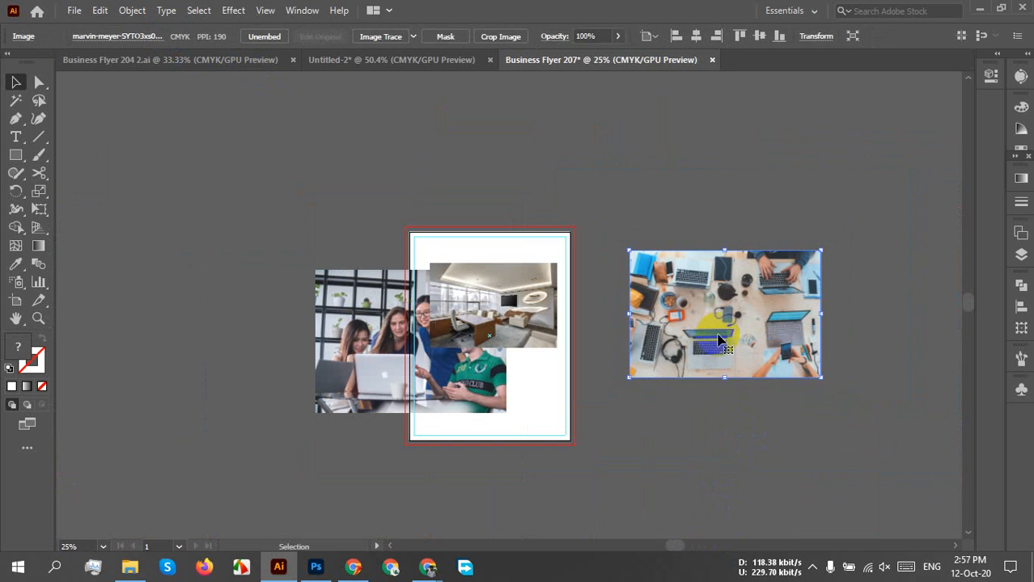
left_click_drag(717, 336, 762, 174)
left_click_drag(486, 301, 344, 180)
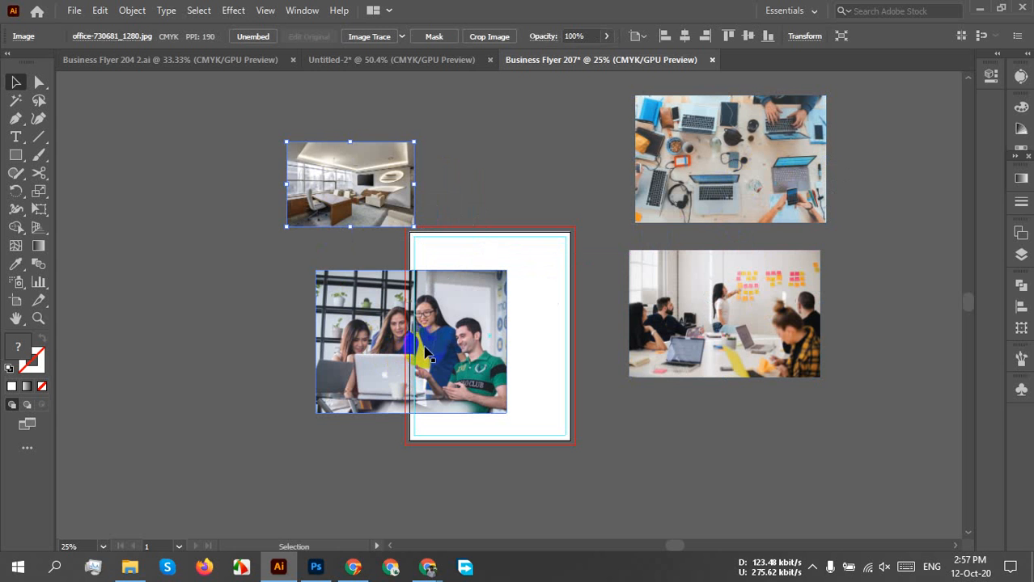
Position the laptop team photo across the upper part of the artboard and shift the office interior photo farther left of it
left_click_drag(453, 372, 517, 329)
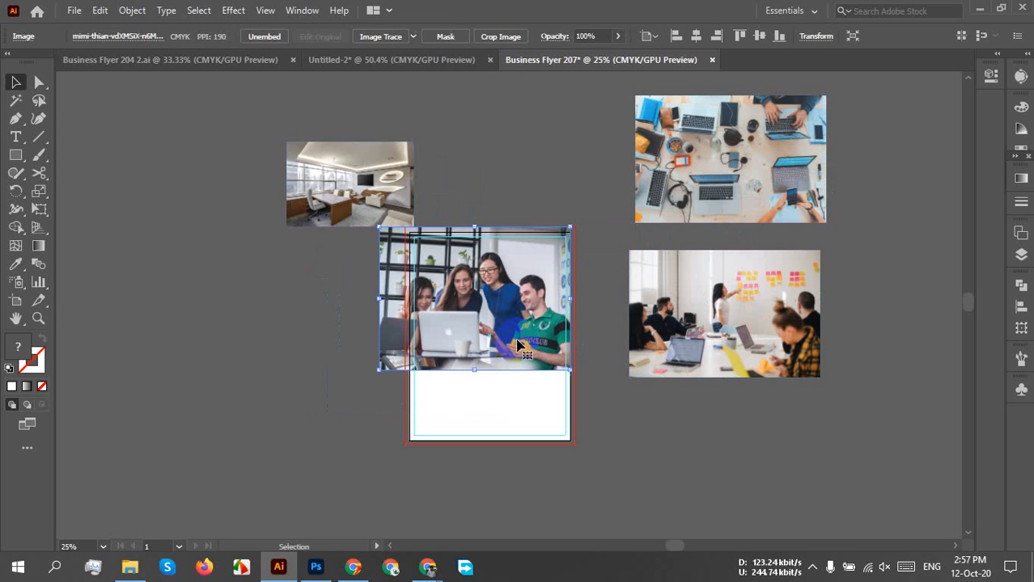
left_click_drag(360, 166, 250, 213)
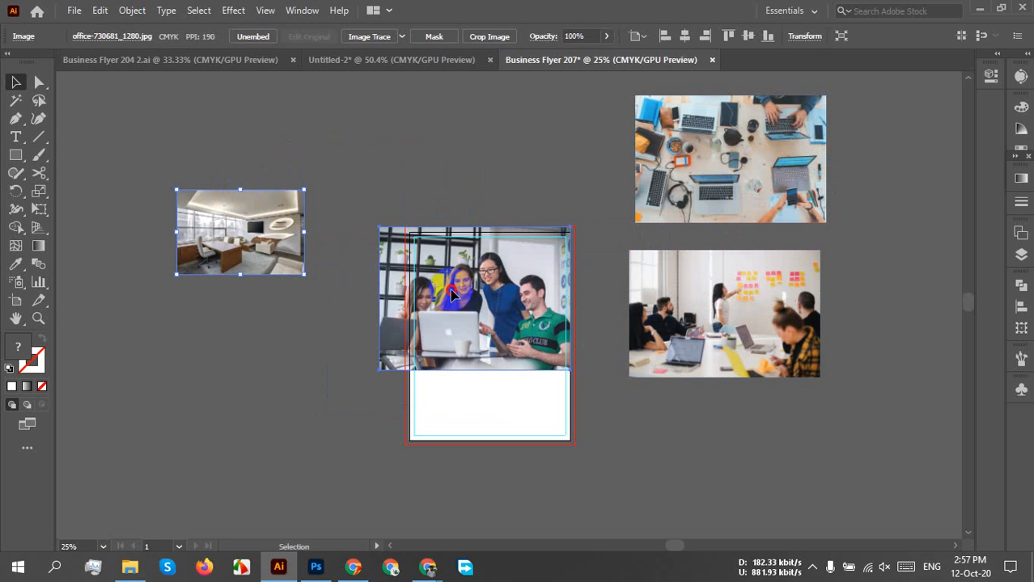
left_click_drag(452, 296, 465, 287)
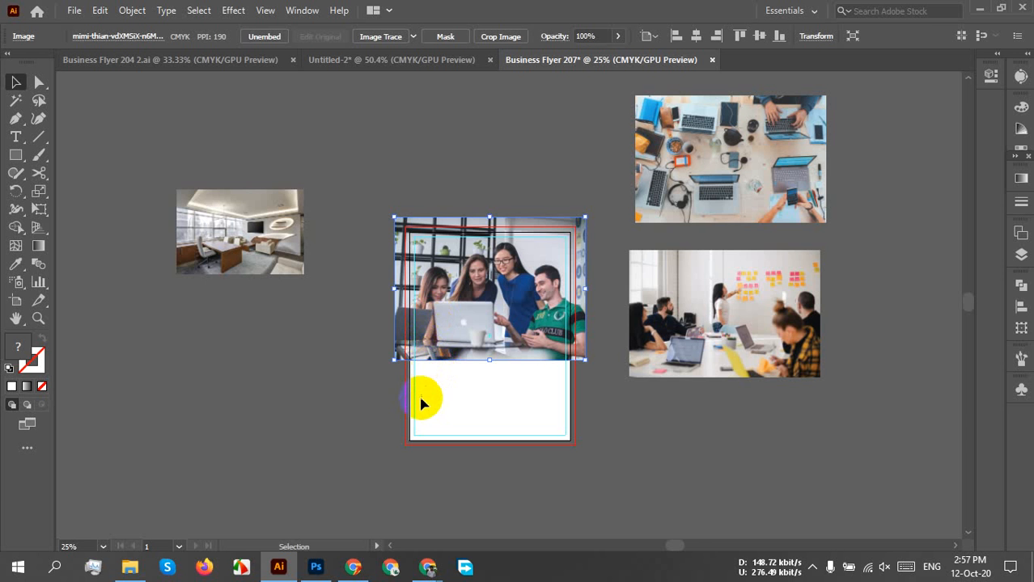
scroll(439, 343, "up", 3)
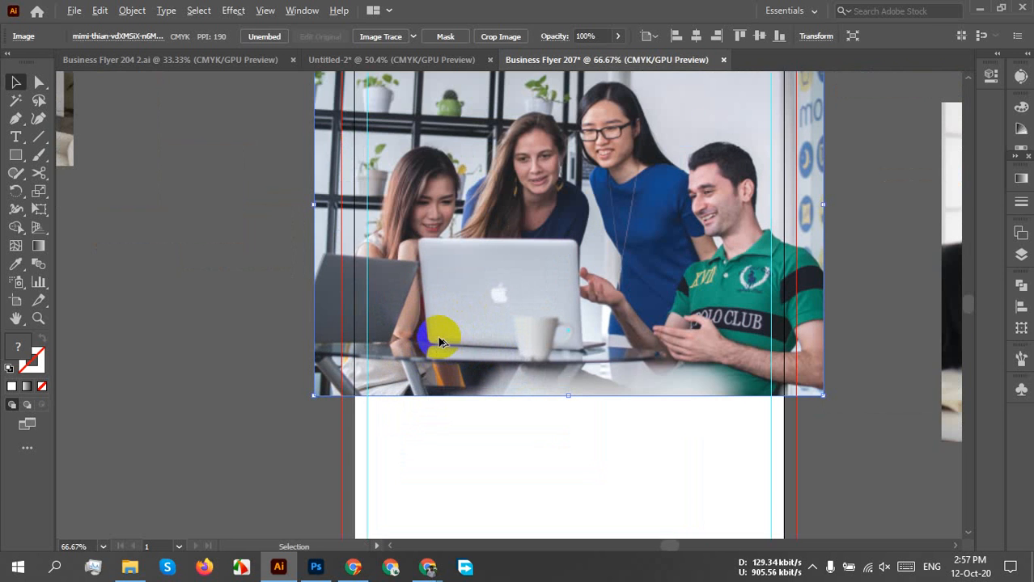
scroll(572, 300, "down", 1)
left_click_drag(628, 286, 461, 365)
scroll(480, 417, "down", 1)
scroll(475, 400, "up", 2)
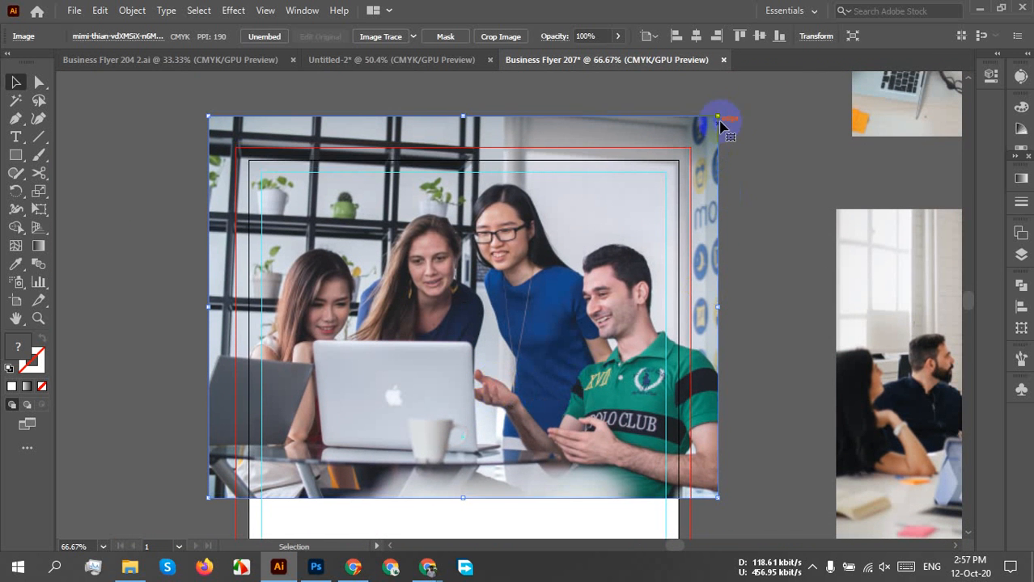
Resize the laptop team photo in proportion to extend slightly past both side bleeds, adjust its height at the flyer's top, and deselect it
left_click_drag(720, 119, 668, 163)
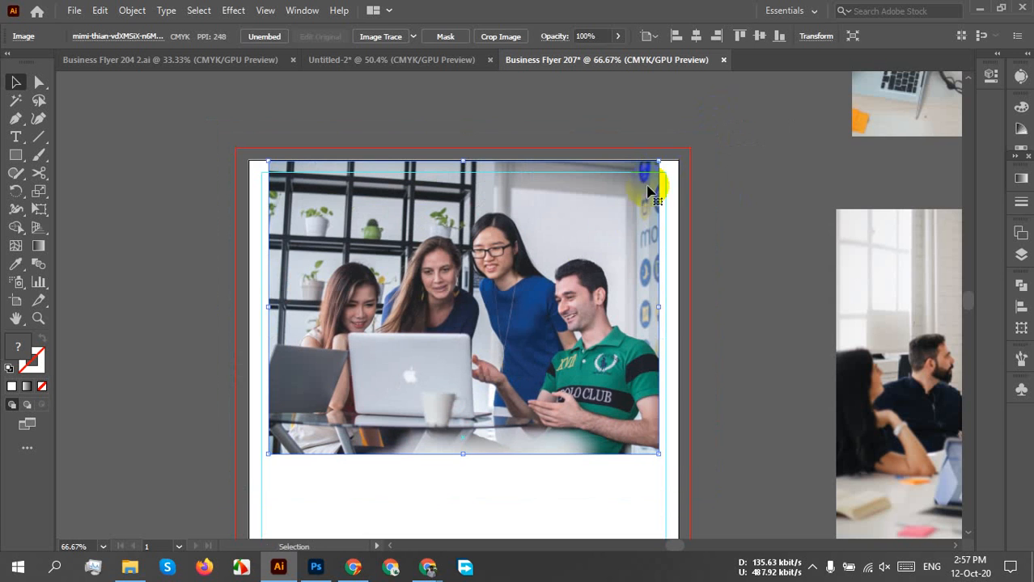
left_click_drag(500, 348, 523, 266)
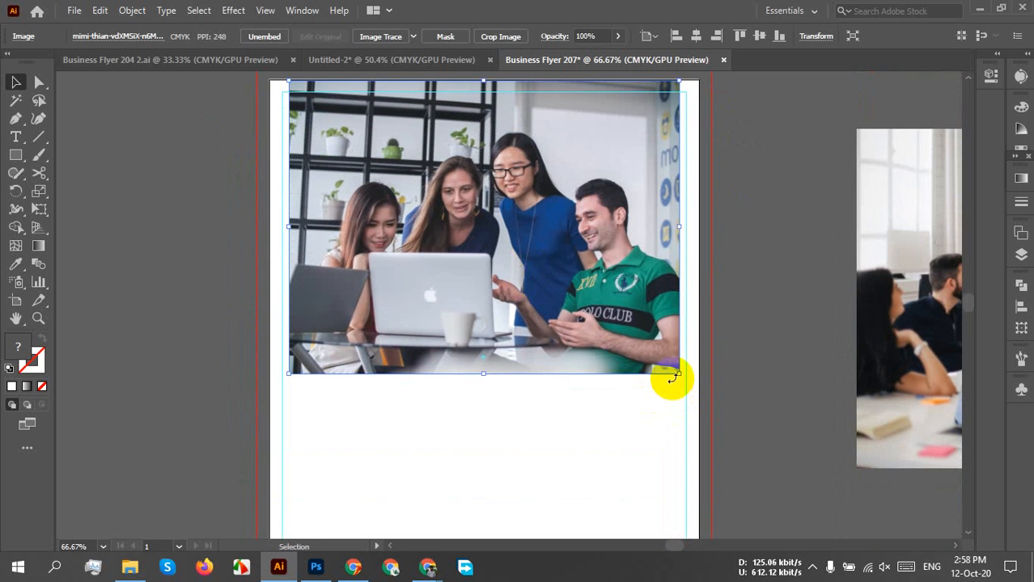
left_click_drag(678, 374, 728, 425)
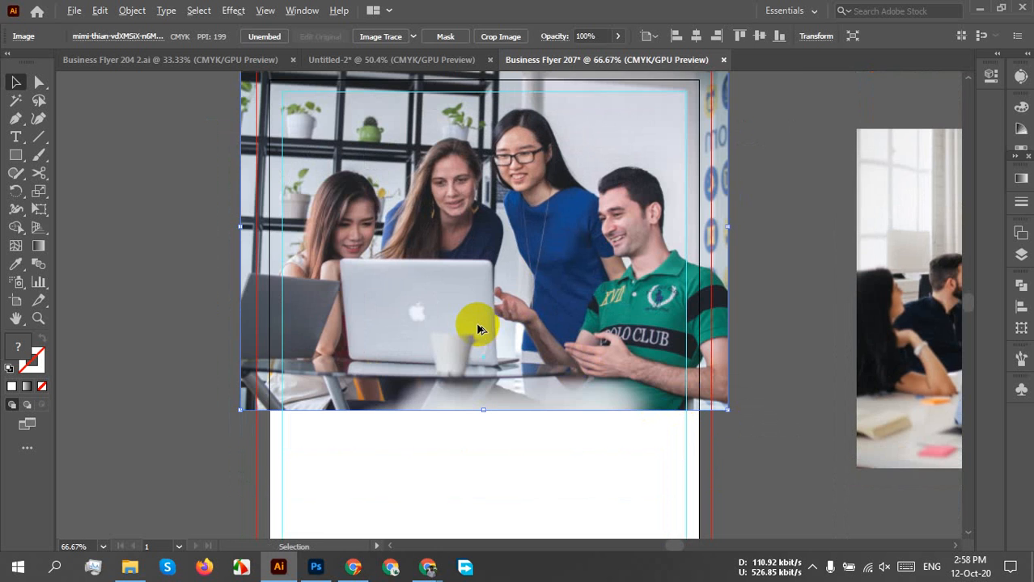
scroll(477, 328, "down", 1)
mouse_move(495, 305)
left_mouse_down()
mouse_move(502, 294)
mouse_move(495, 321)
mouse_move(492, 299)
mouse_move(493, 309)
left_mouse_up()
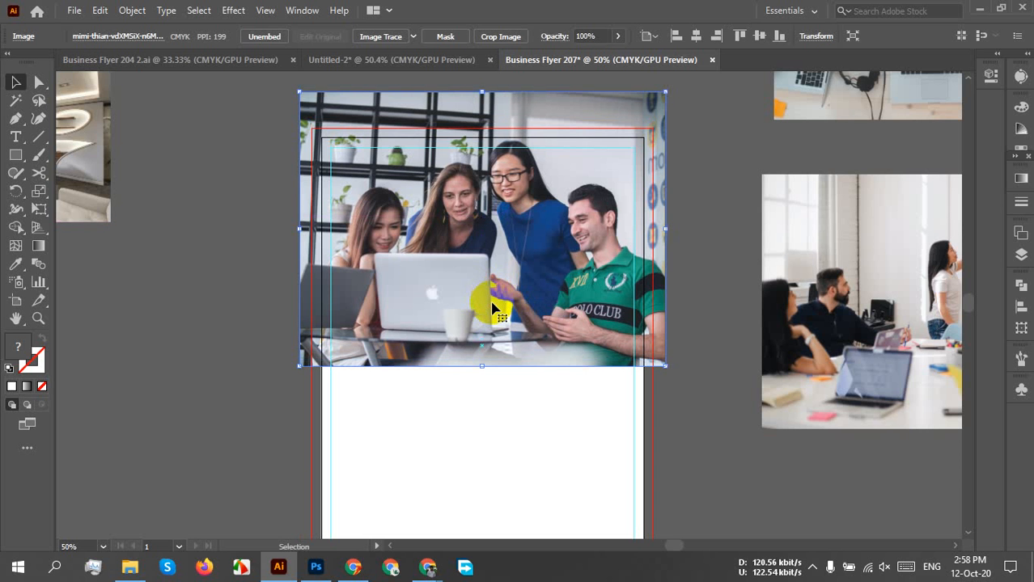
left_click_drag(492, 307, 495, 306)
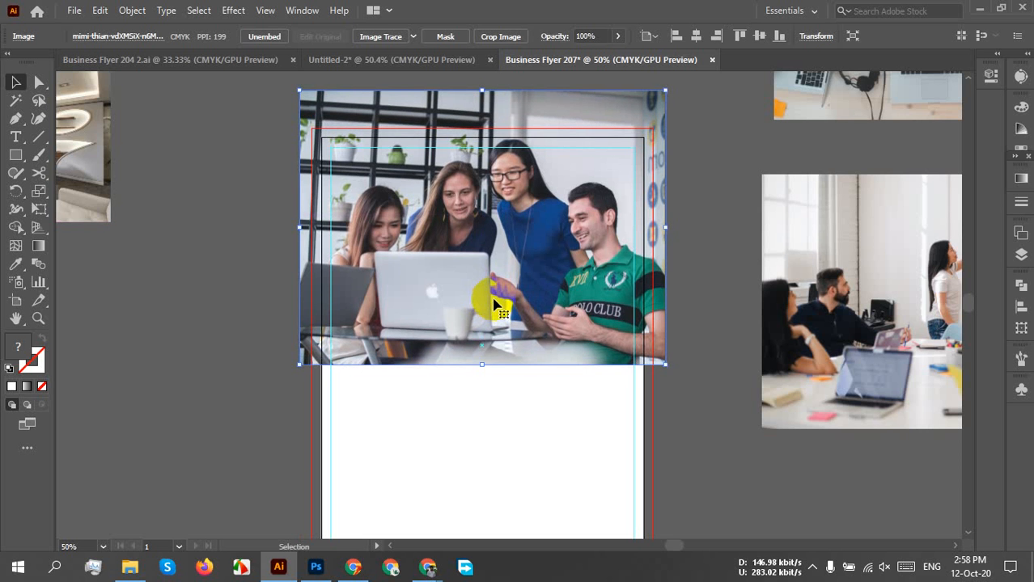
left_click(714, 253)
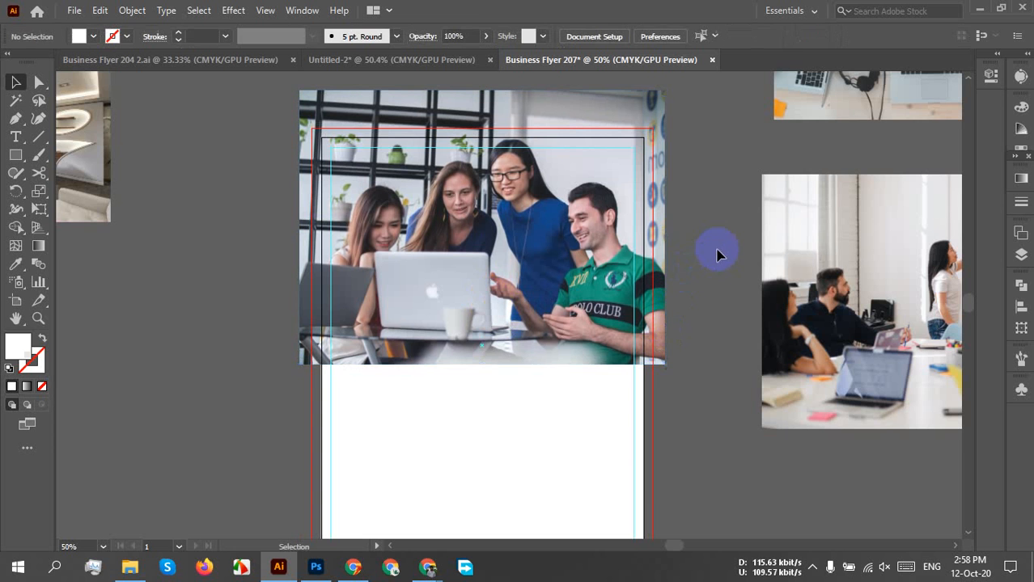
Swap the header image by moving the laptop team photo left of the artboard and the meeting room photo onto its upper part
scroll(589, 413, "down", 5)
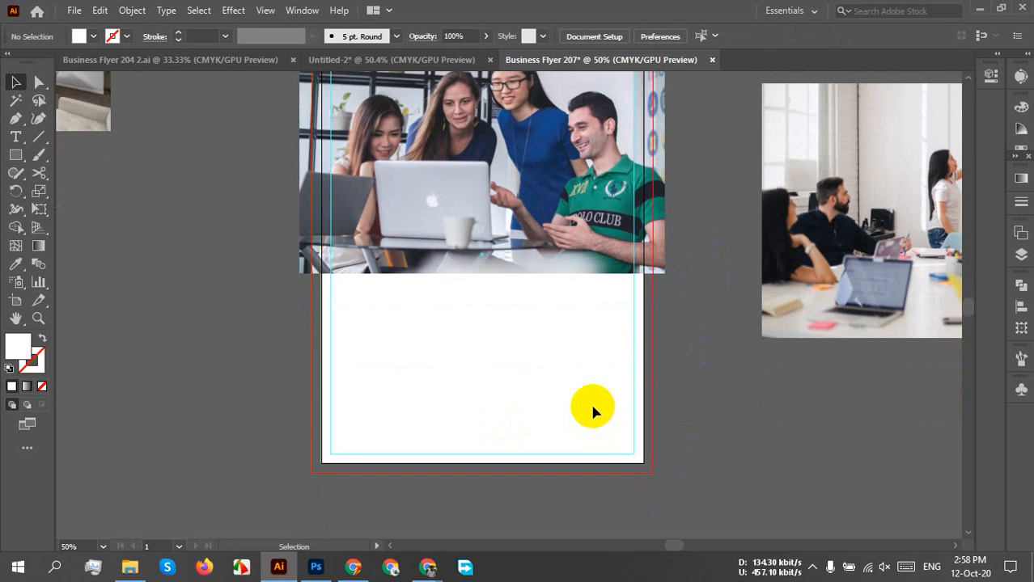
scroll(591, 409, "up", 4)
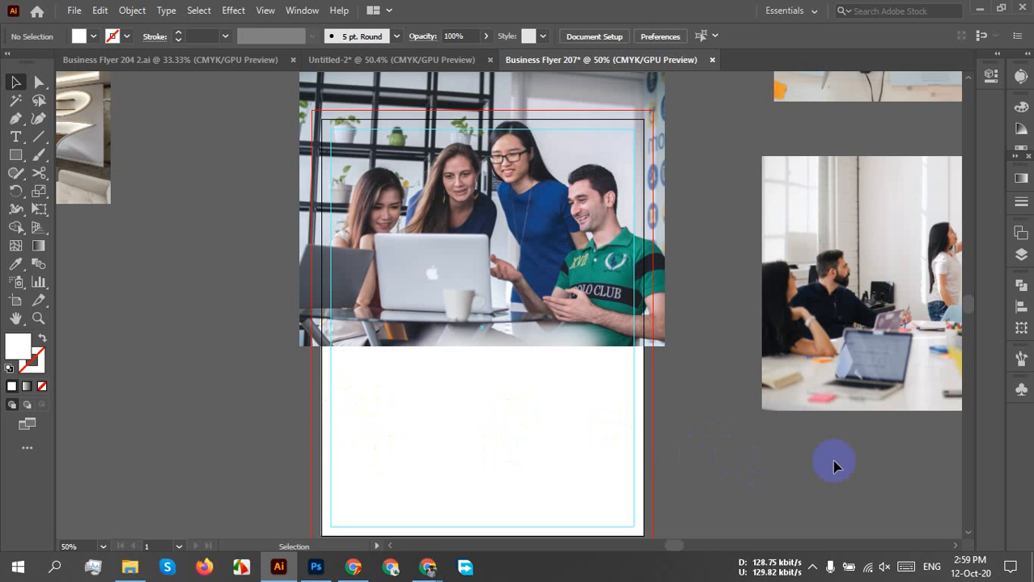
left_click(772, 388)
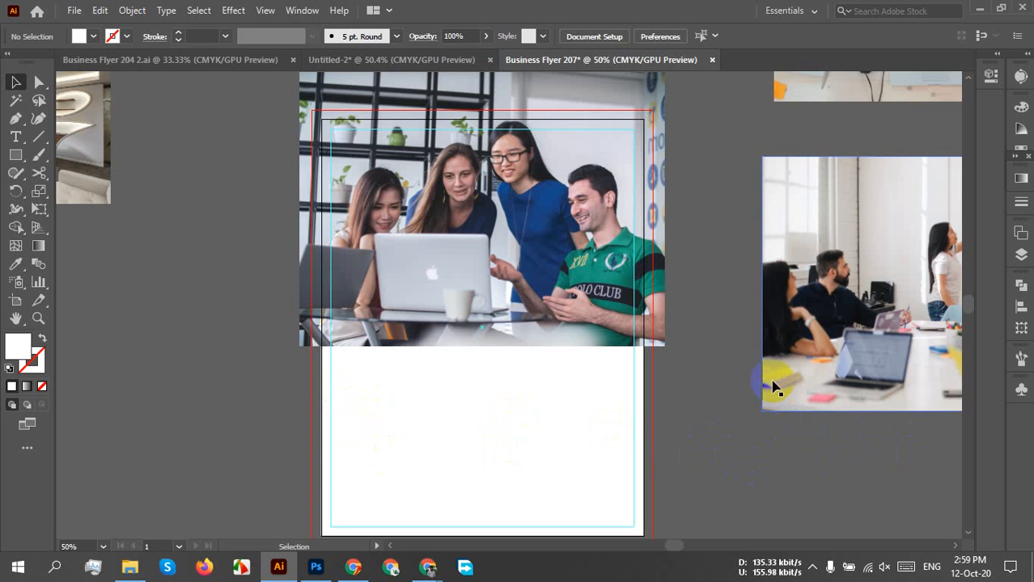
left_click_drag(772, 387, 571, 376)
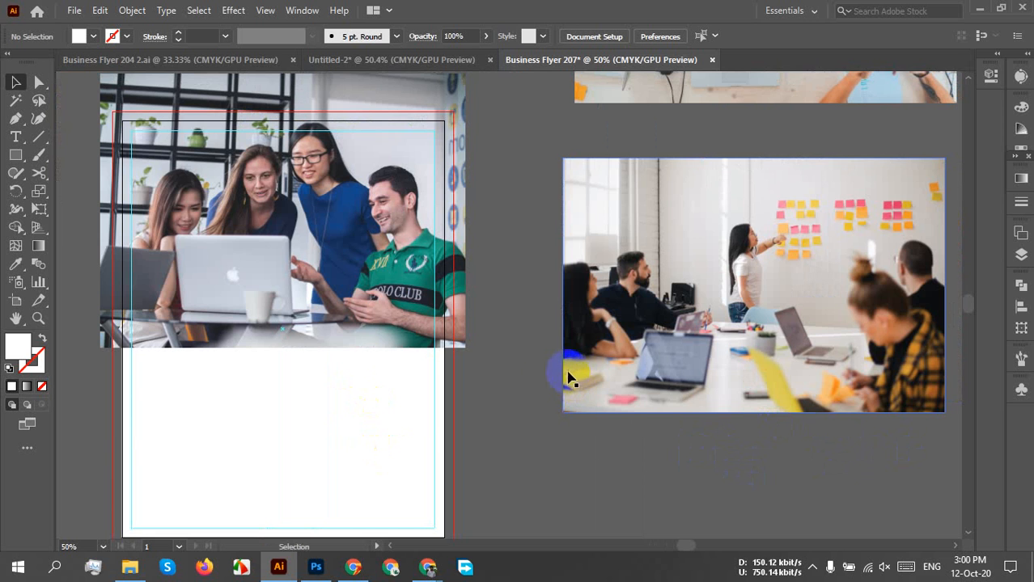
scroll(508, 366, "down", 2)
left_click_drag(451, 353, 102, 411)
left_click_drag(695, 367, 555, 365)
scroll(446, 345, "up", 2)
left_click_drag(467, 350, 497, 350)
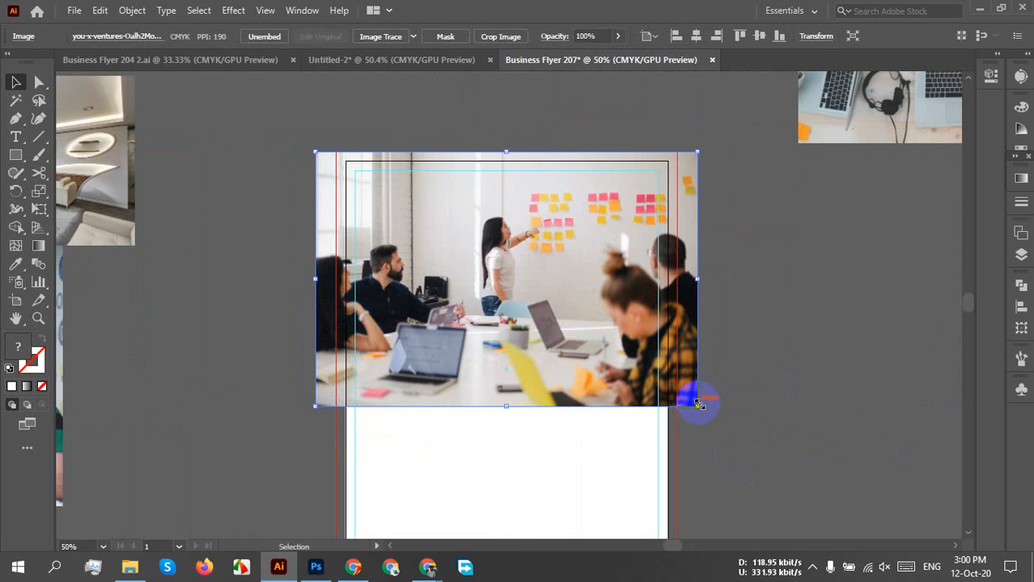
Scale the meeting room photo in proportion to the artboard's width and shift it up past the top bleed
left_click_drag(697, 405, 671, 383)
scroll(465, 371, "up", 2)
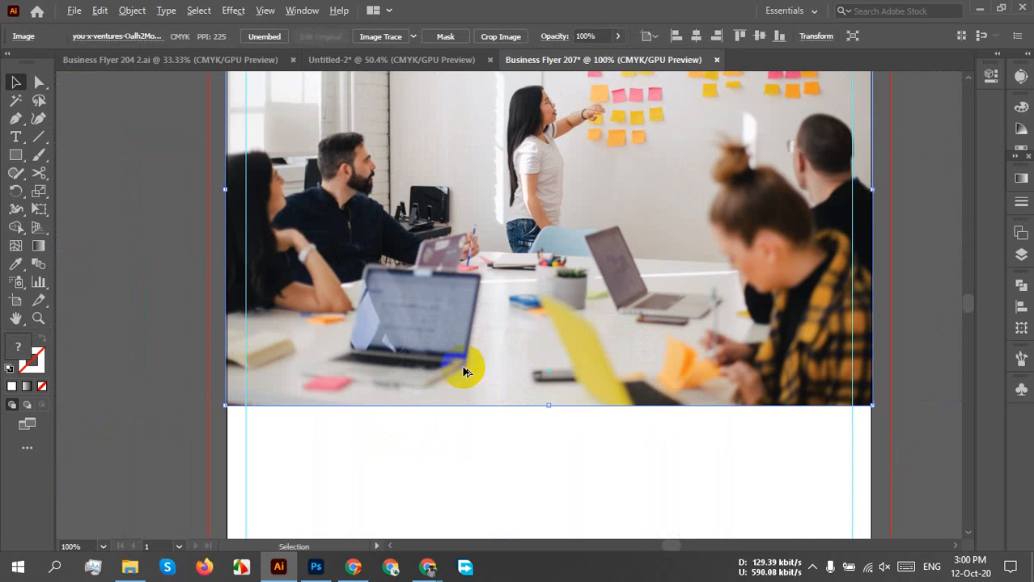
scroll(467, 370, "down", 2)
scroll(492, 353, "up", 1)
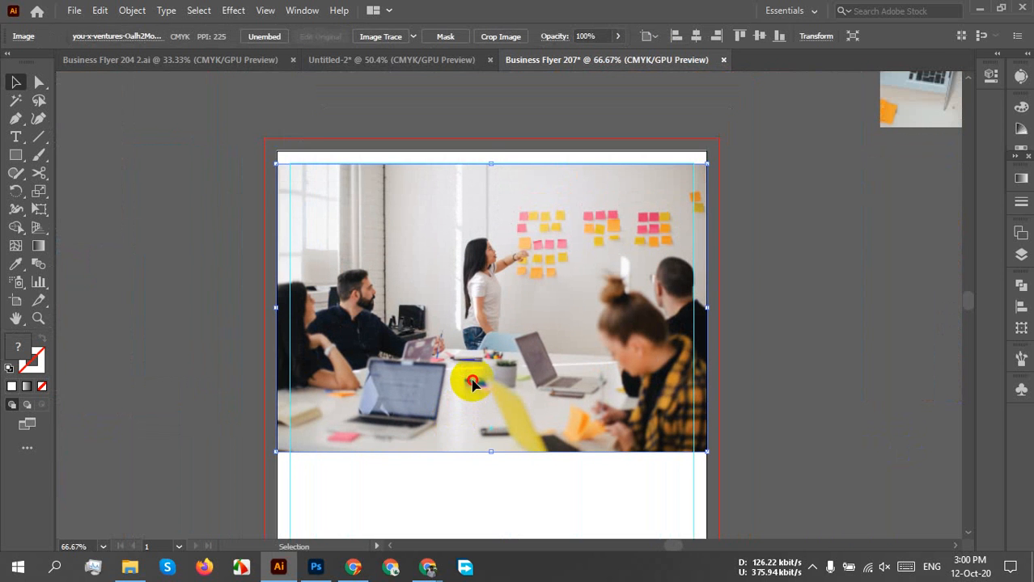
left_click_drag(474, 384, 476, 362)
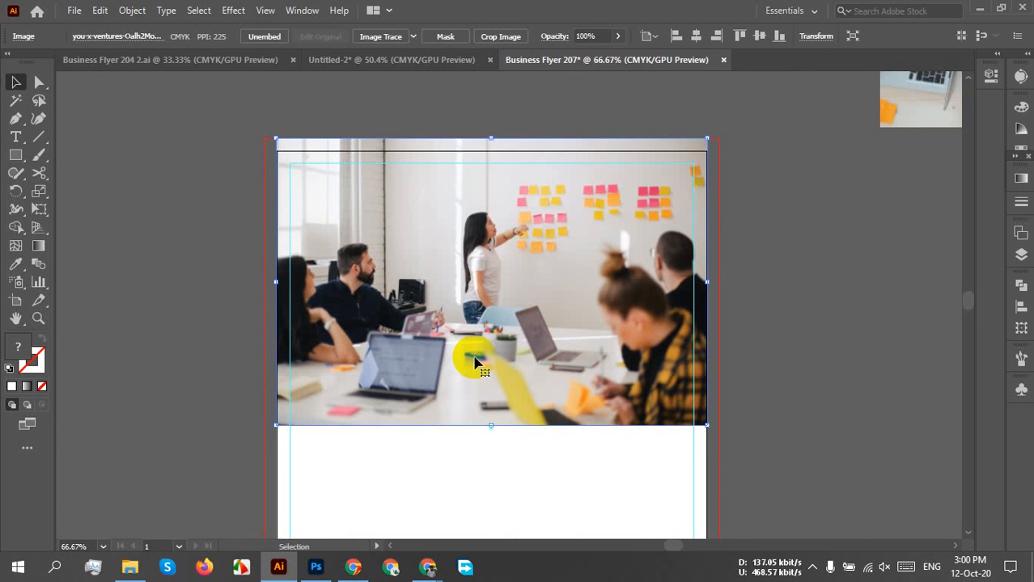
left_click_drag(491, 377, 479, 359)
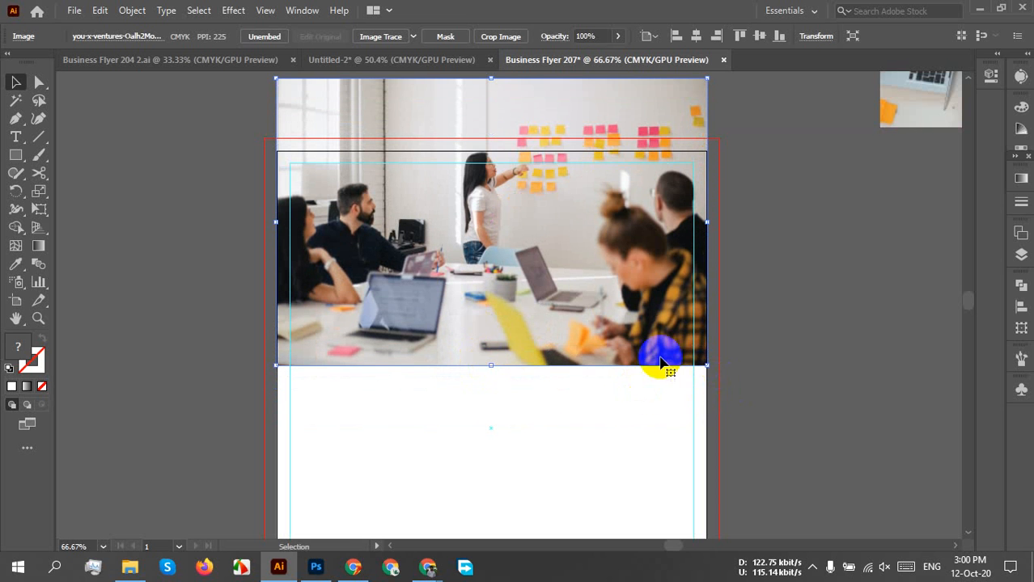
Lower the meeting room photo slightly, center it horizontally on the artboard, and deselect it
left_click_drag(527, 330, 526, 343)
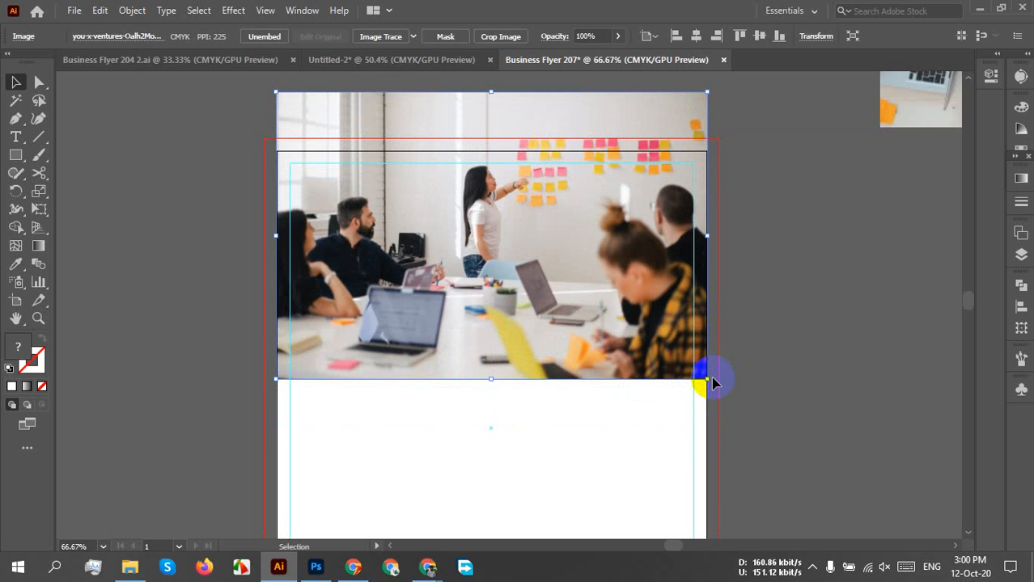
left_click(675, 36)
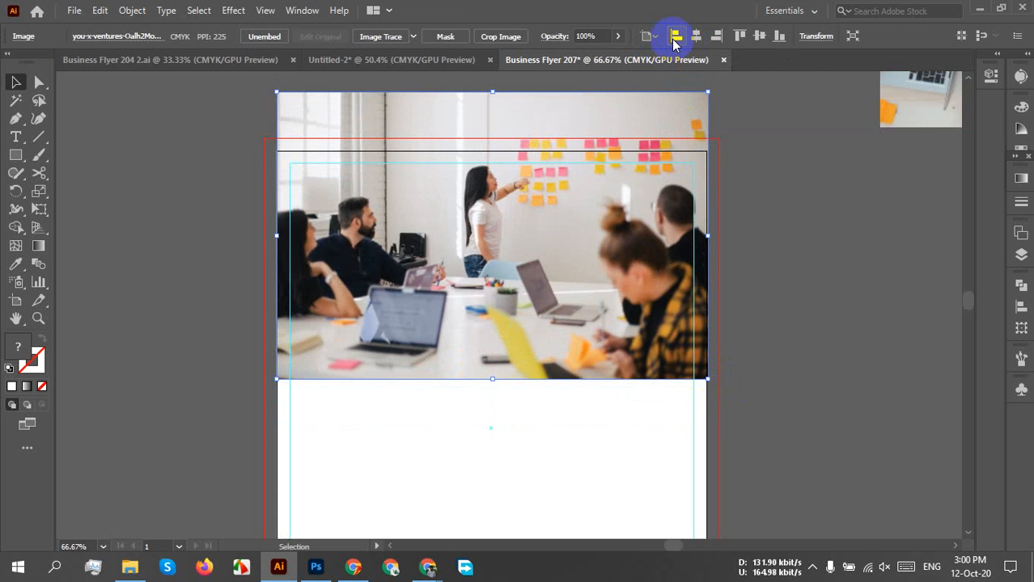
left_click(717, 37)
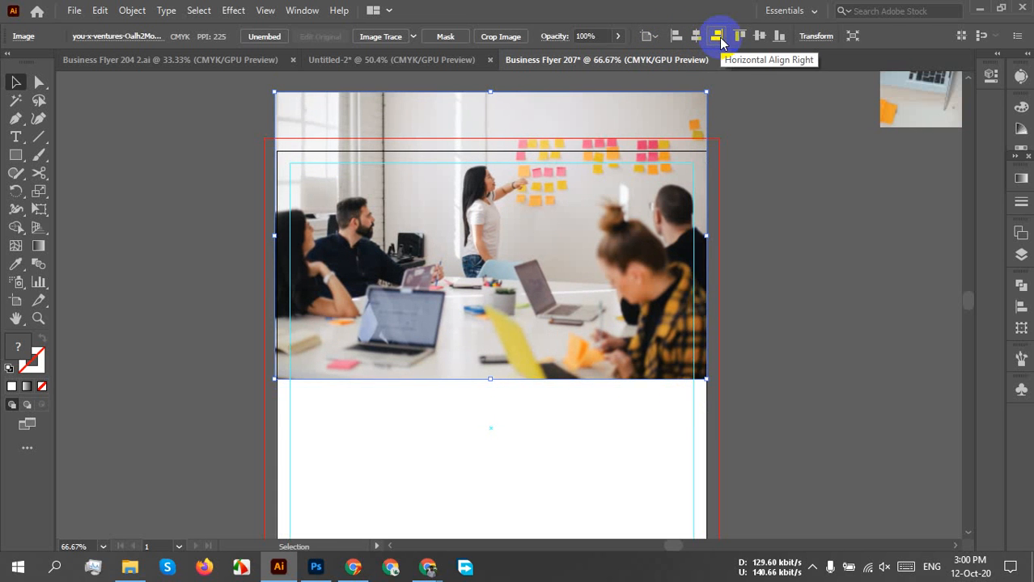
left_click(696, 37)
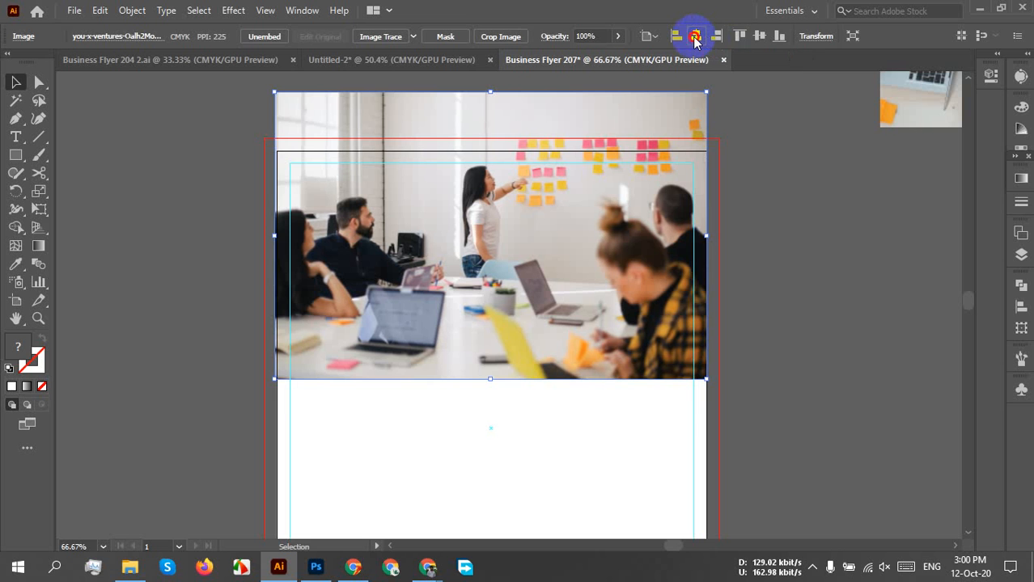
left_click(837, 378)
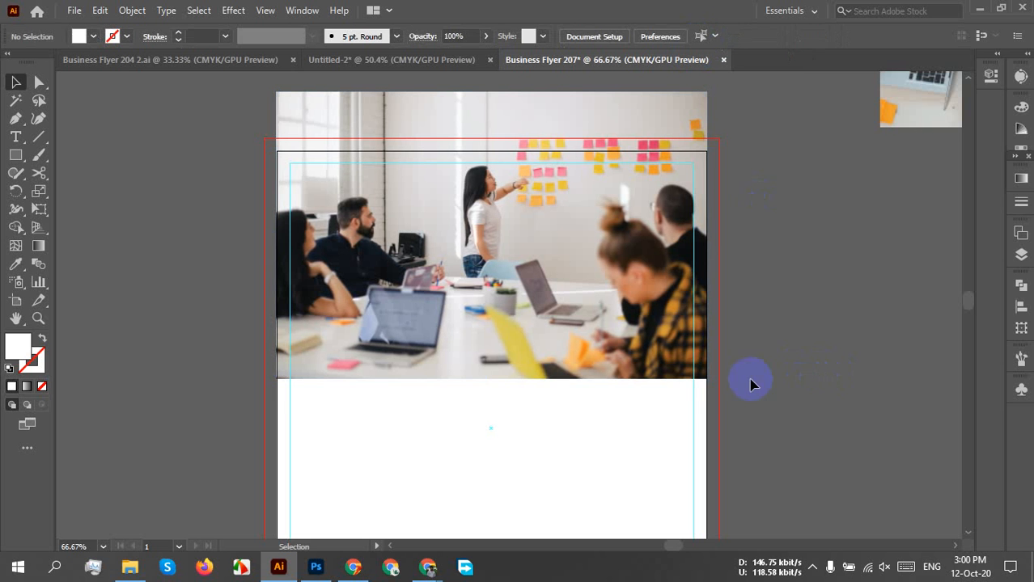
Nudge the meeting room photo upward in small increments so more of it extends above the artboard's top edge, and deselect it
left_click(549, 332)
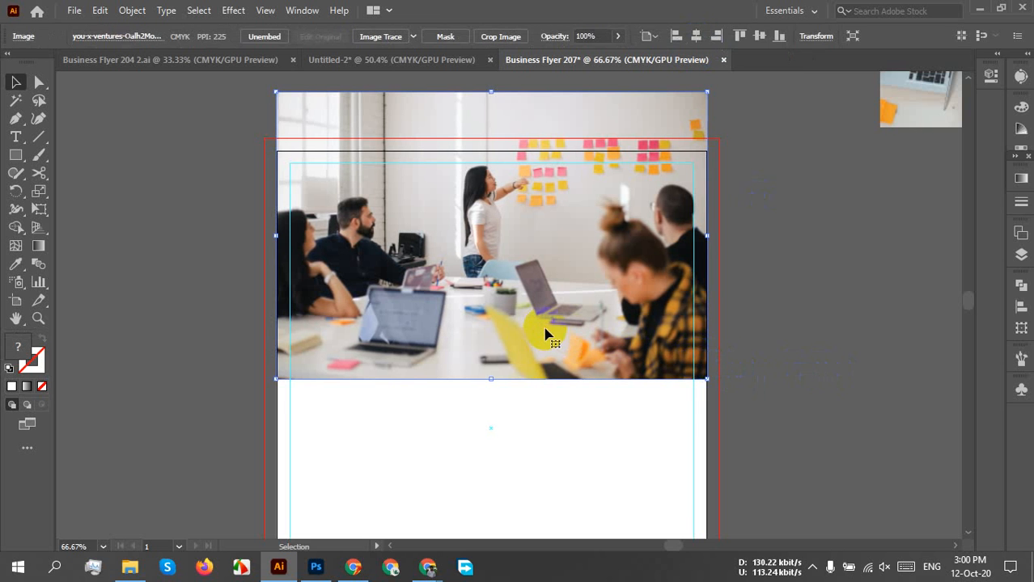
key("Up")
key("Up")
key("Up")
key("Up")
key("Up")
key("Up")
key("Up")
key("Up")
key("Up")
key("Up")
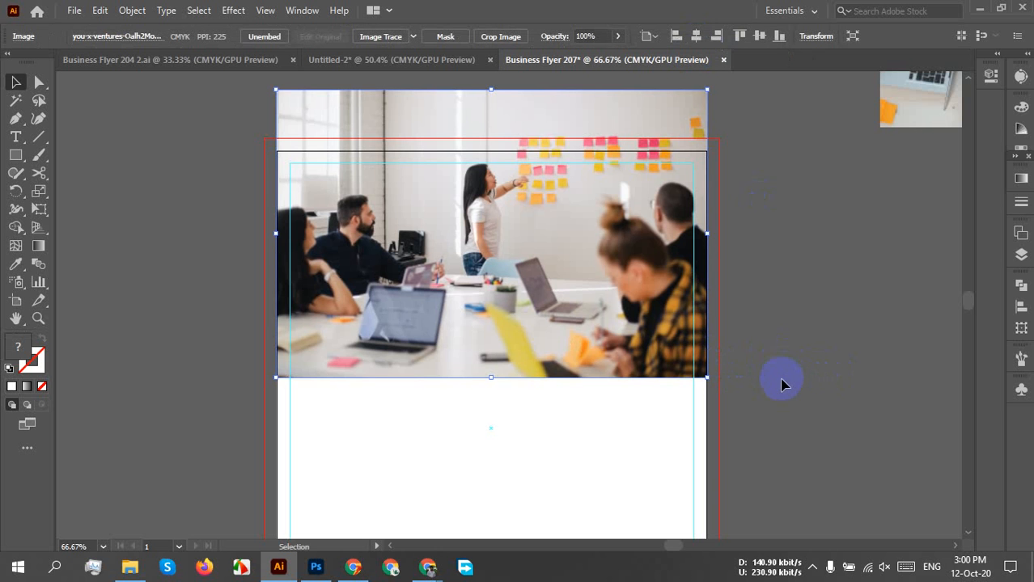
key("Up")
key("Up")
key("Up")
key("Up")
key("Up")
key("Up")
key("Up")
key("Up")
key("Up")
key("Up")
key("Up")
key("Up")
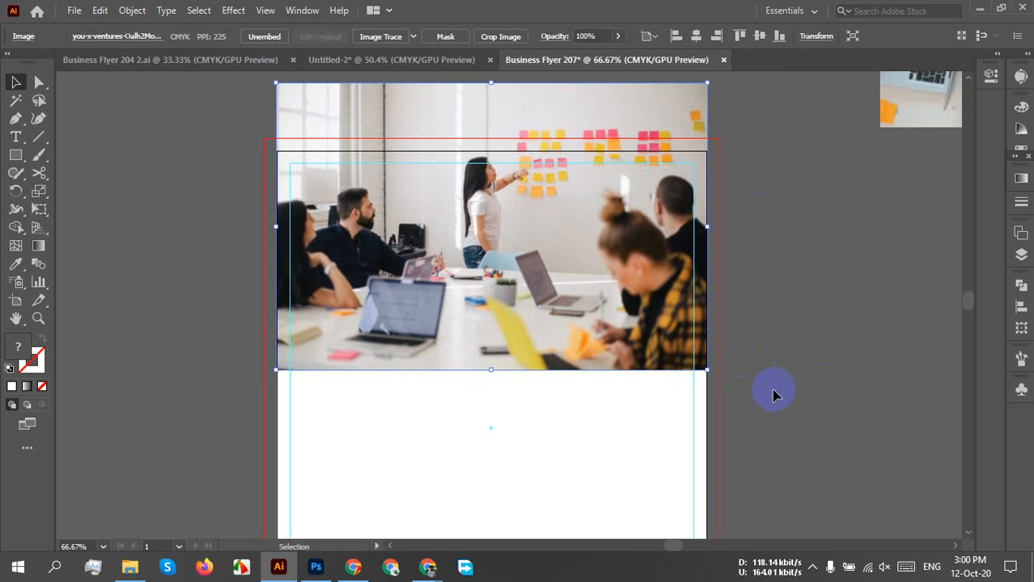
left_click(885, 378)
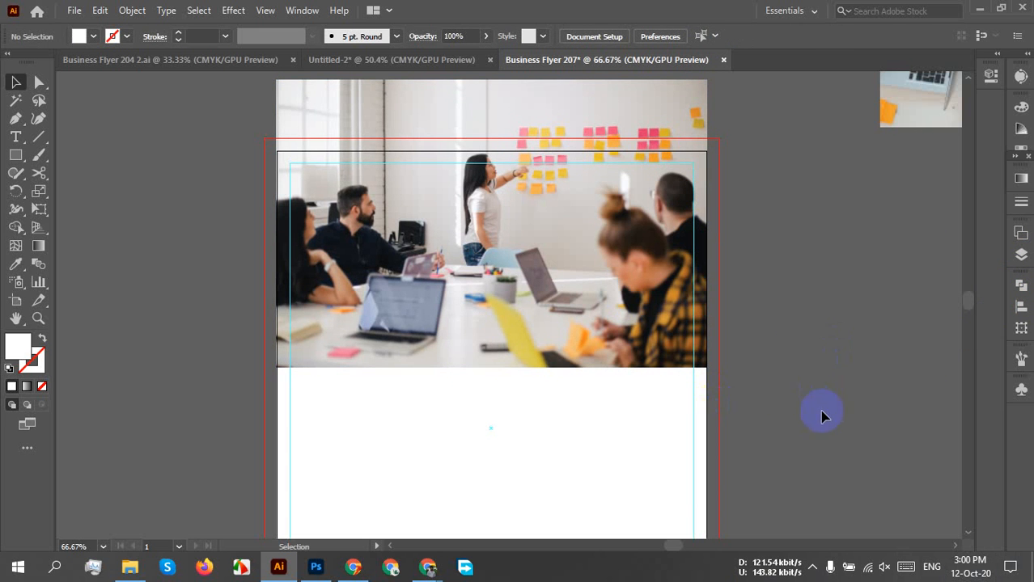
Draw a white rectangle 8.5 in wide over the photo from the artboard's top edge and shorten it to about 4.125 in high
left_click(15, 159)
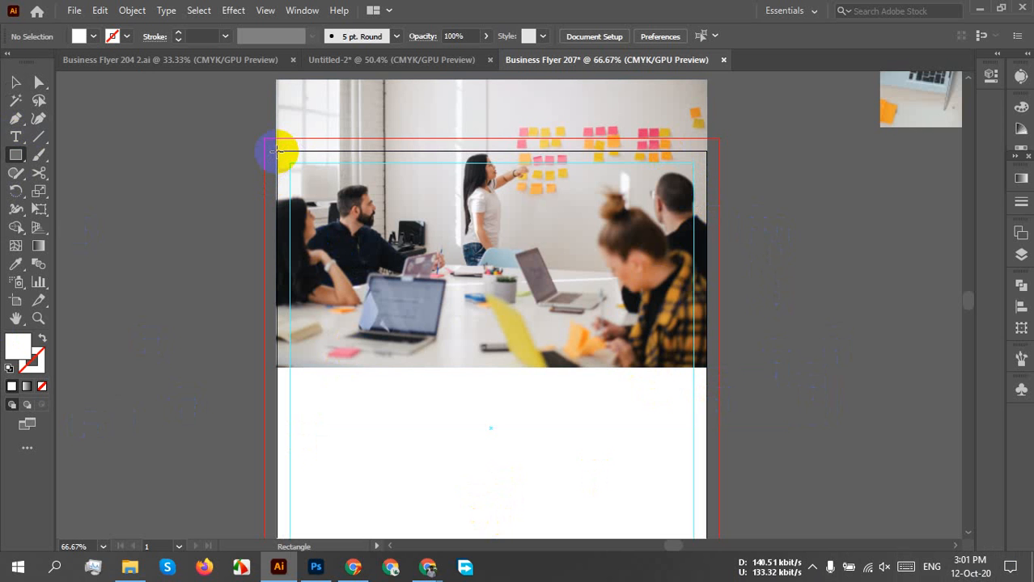
left_click_drag(275, 151, 704, 364)
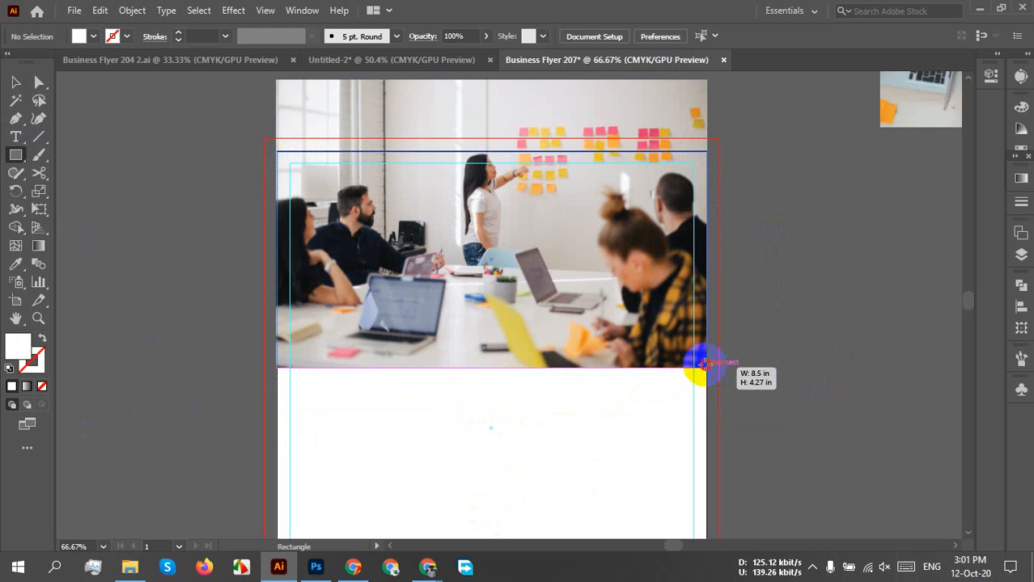
left_click_drag(703, 364, 700, 363)
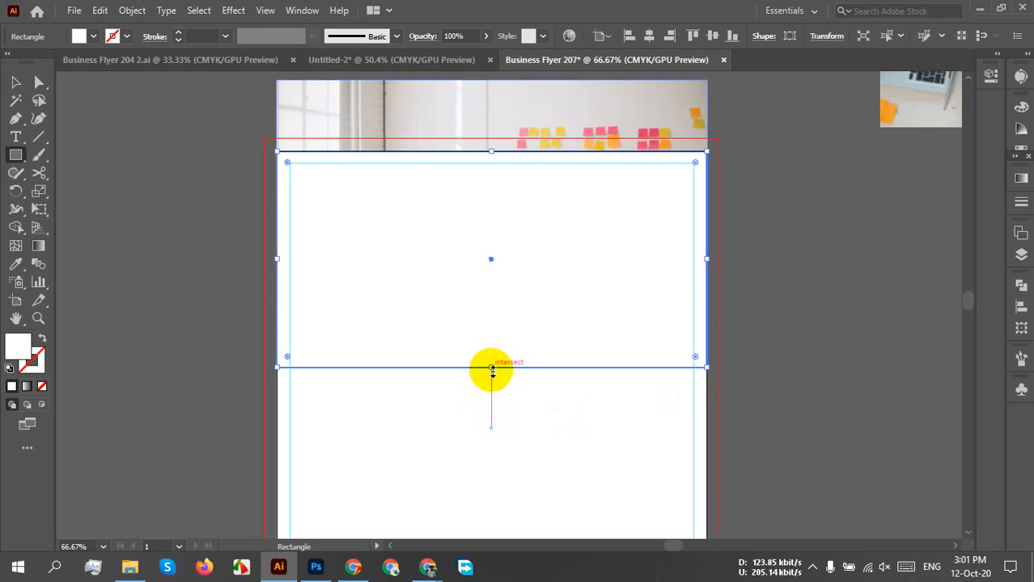
left_click_drag(492, 368, 492, 362)
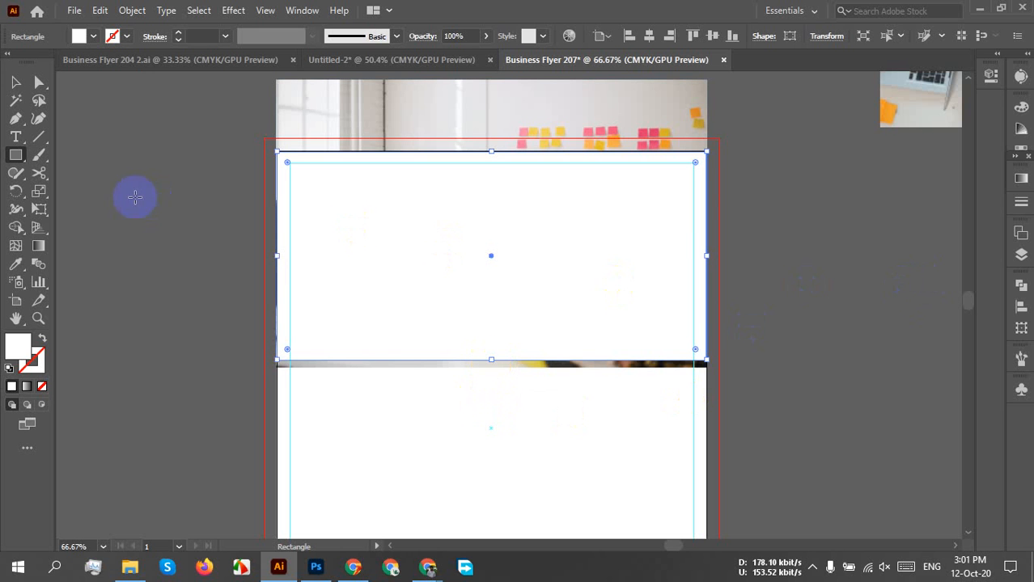
Center the rectangle and meeting room photo horizontally on each other and make a clipping mask from them
left_click(17, 84)
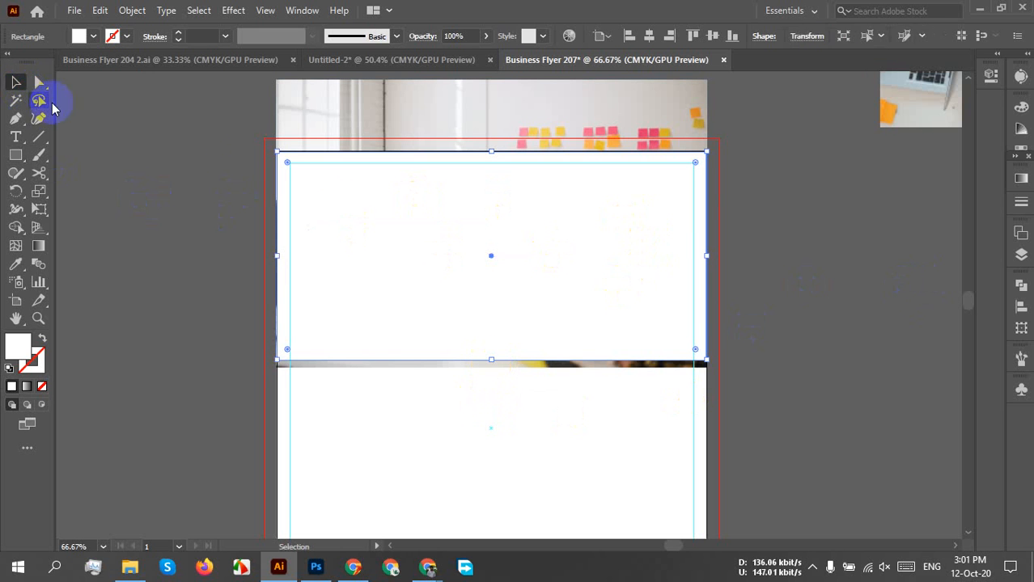
left_click(469, 363, "shift")
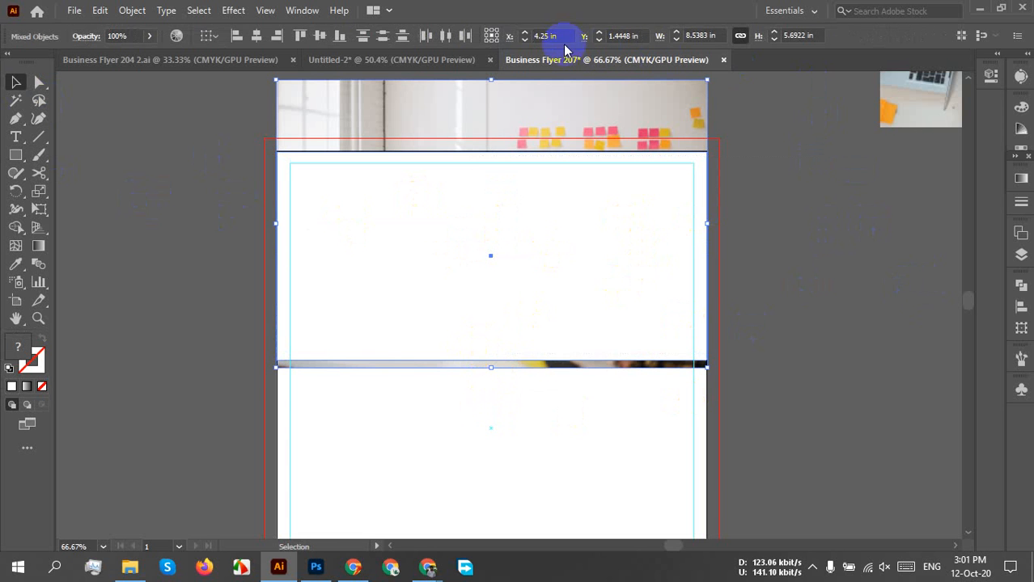
left_click(253, 40)
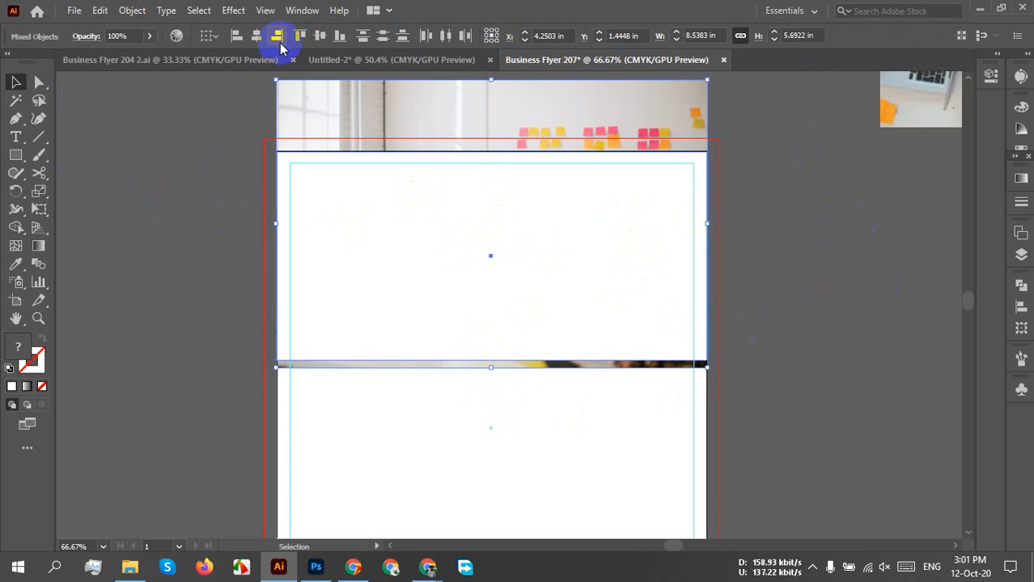
right_click(423, 253)
left_click(491, 384)
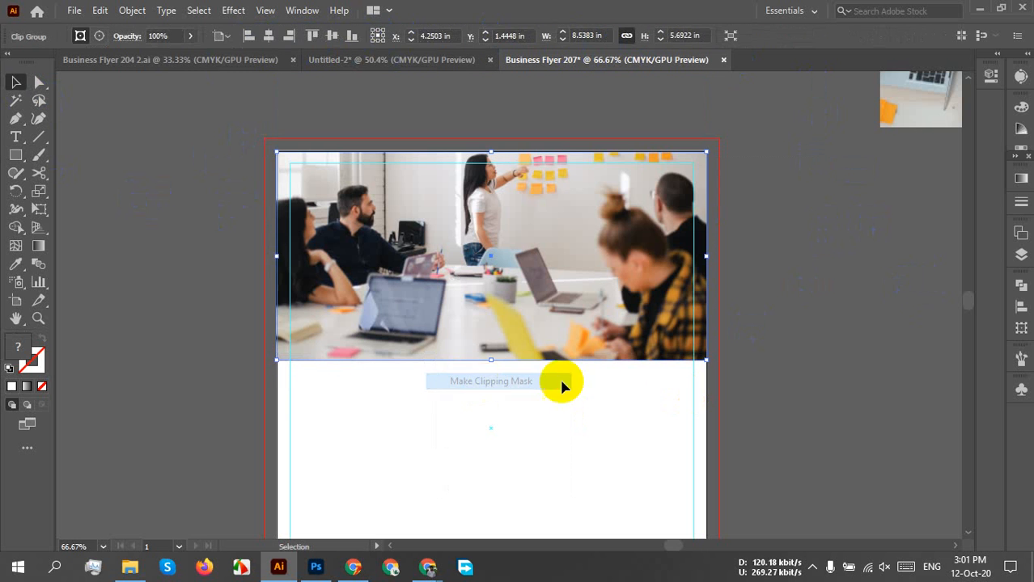
left_click(856, 323)
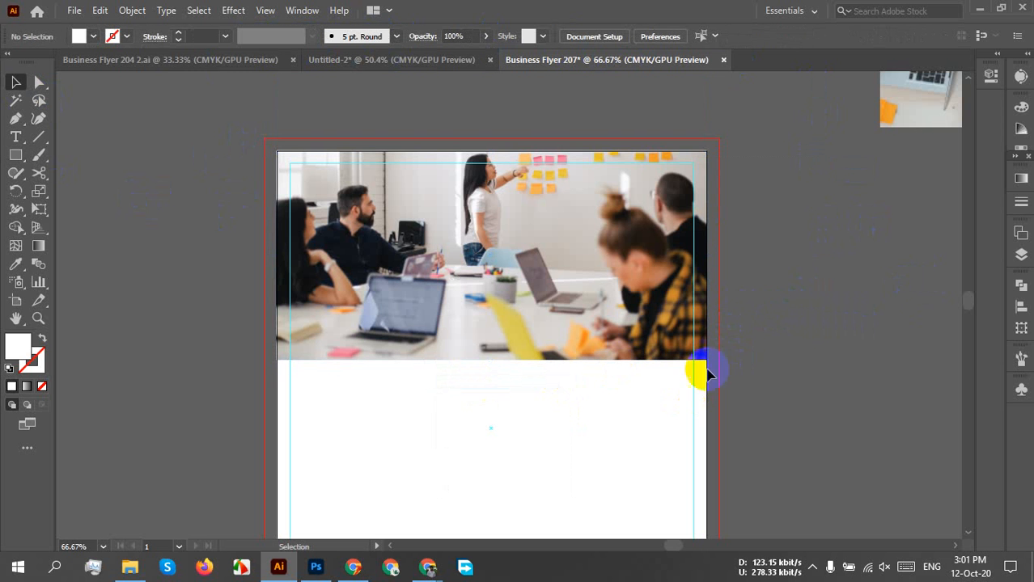
Examine the clipped header photo's edges against the artboard, bleed and safe-area guides
scroll(259, 348, "up", 8)
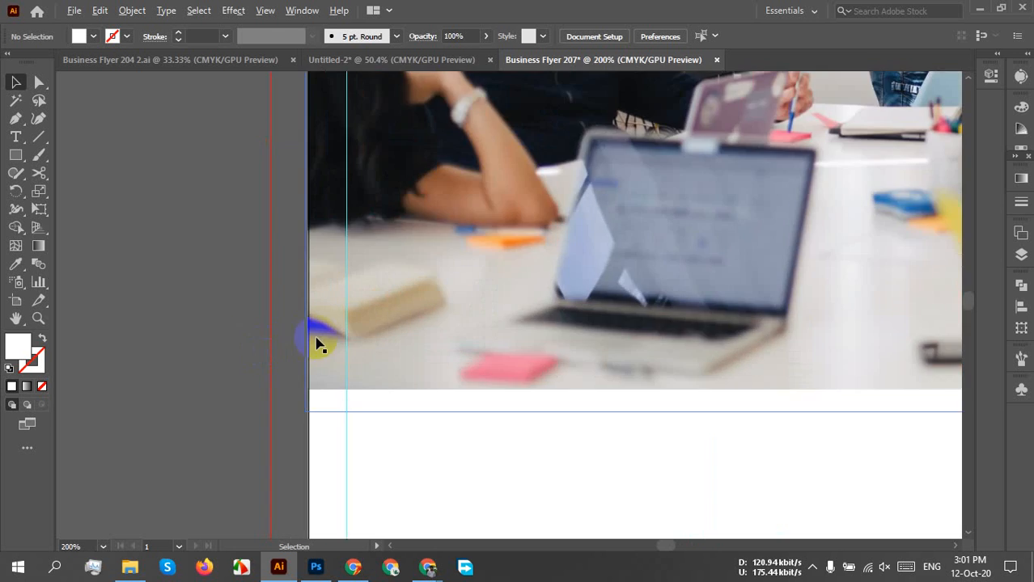
scroll(232, 383, "down", 8)
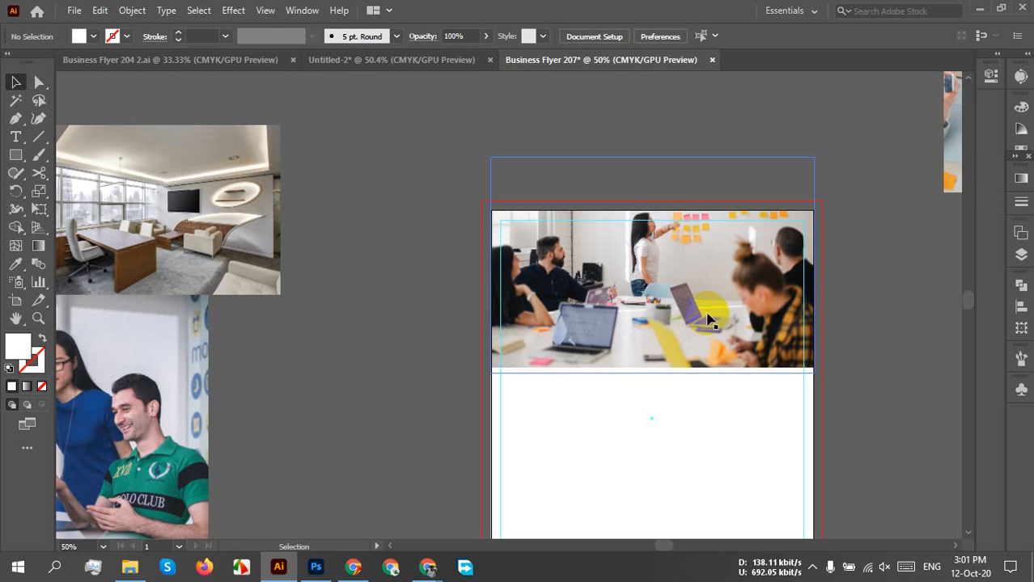
left_click_drag(708, 318, 559, 283)
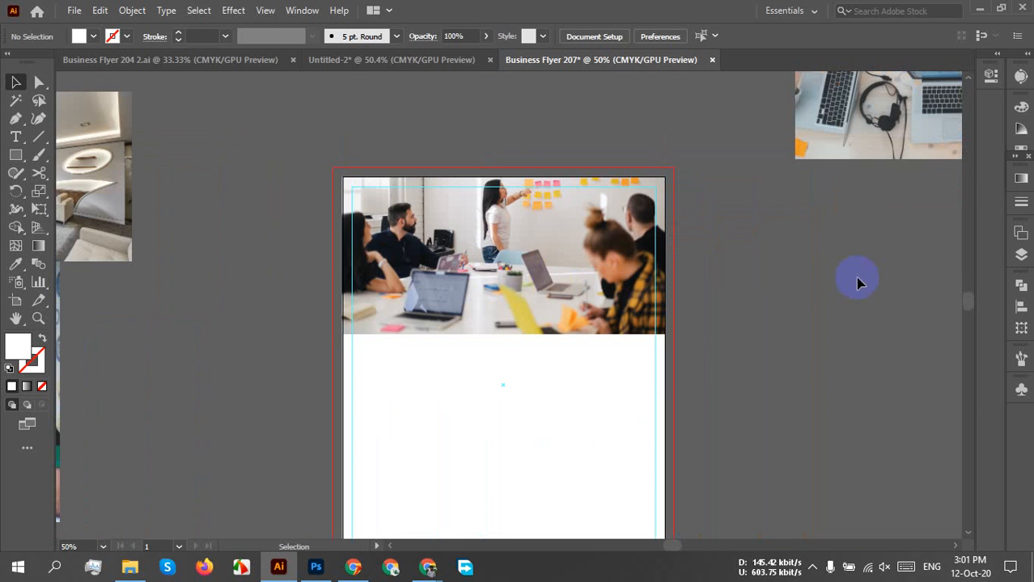
scroll(568, 360, "down", 1)
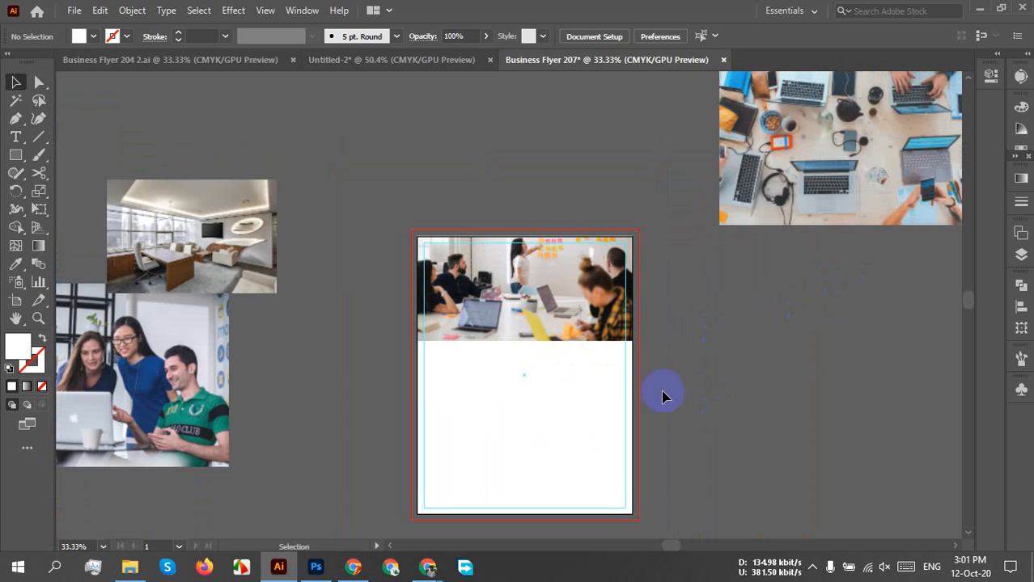
scroll(611, 369, "up", 3)
scroll(568, 340, "down", 1)
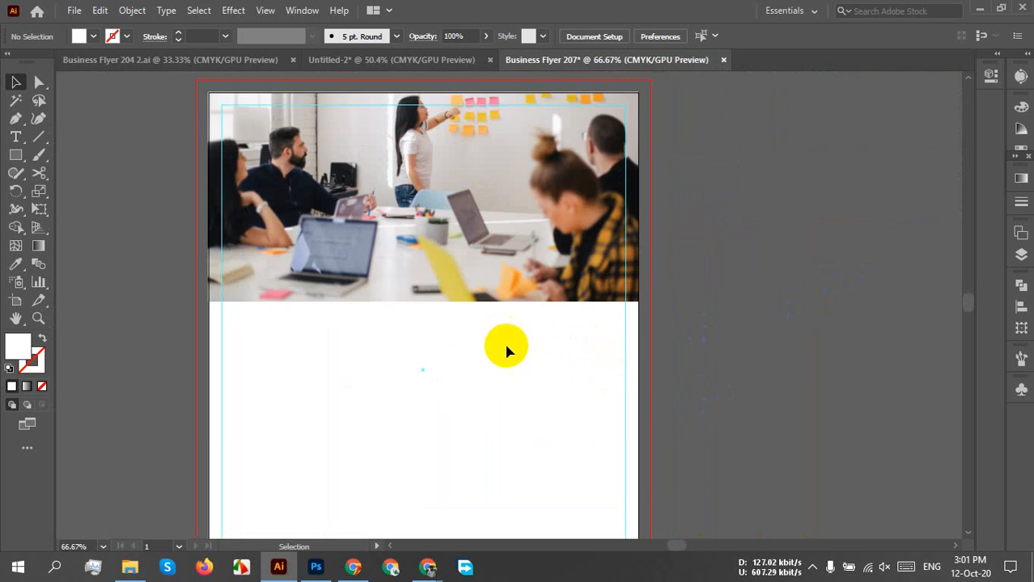
left_click_drag(503, 346, 447, 467)
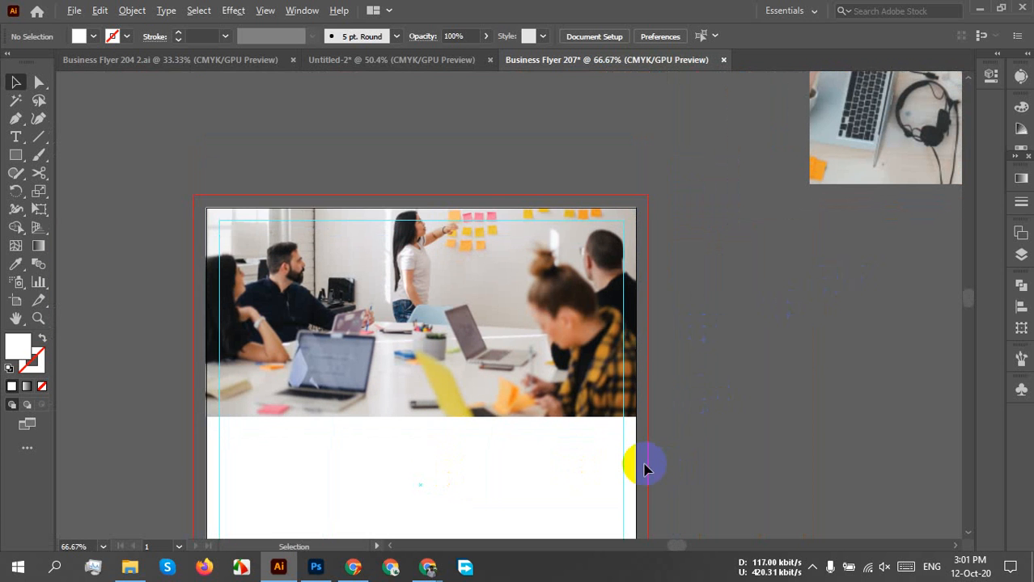
scroll(644, 469, "down", 1)
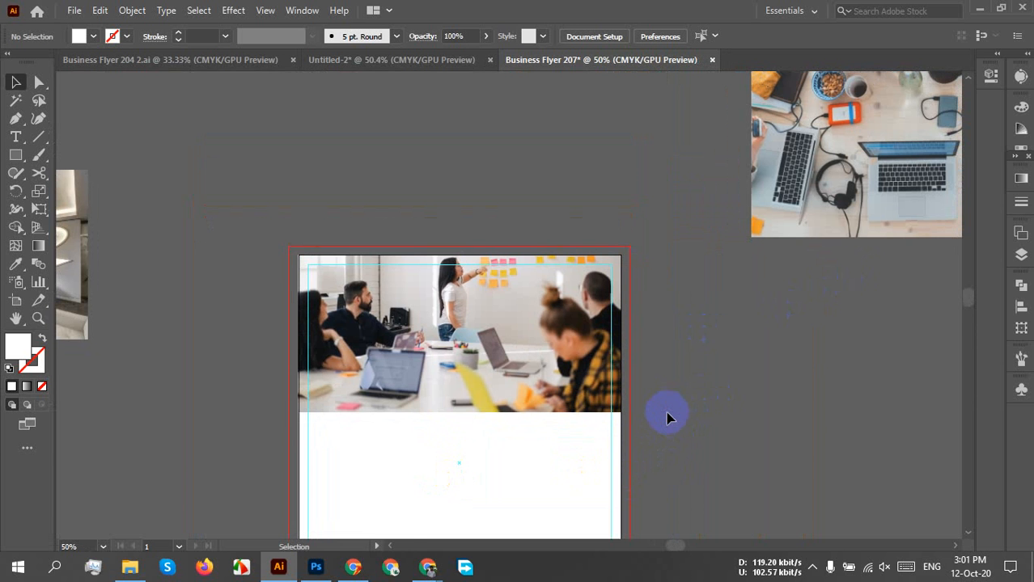
scroll(668, 417, "down", 1)
left_click_drag(658, 433, 616, 357)
scroll(487, 312, "up", 2)
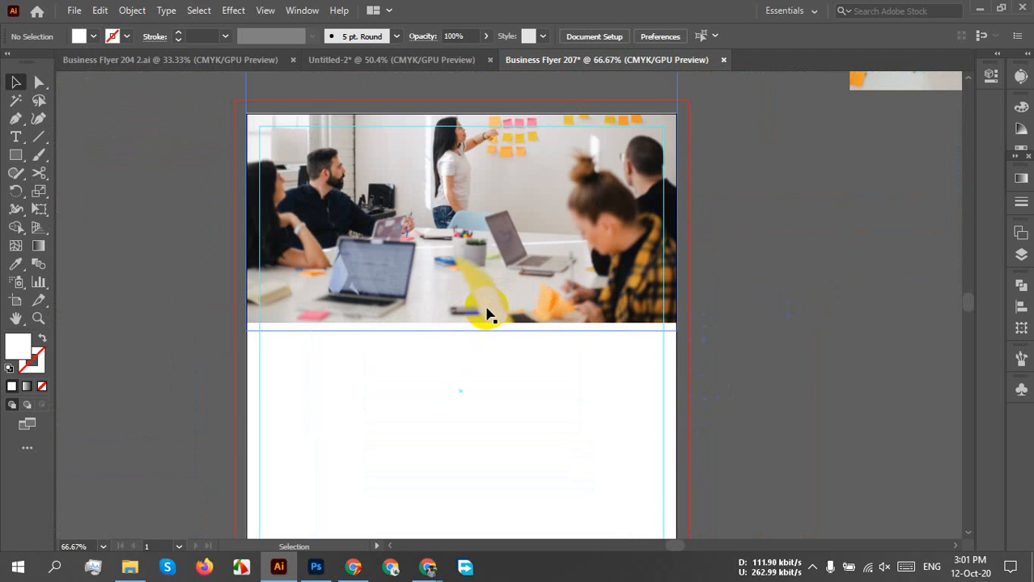
left_click_drag(486, 279, 466, 338)
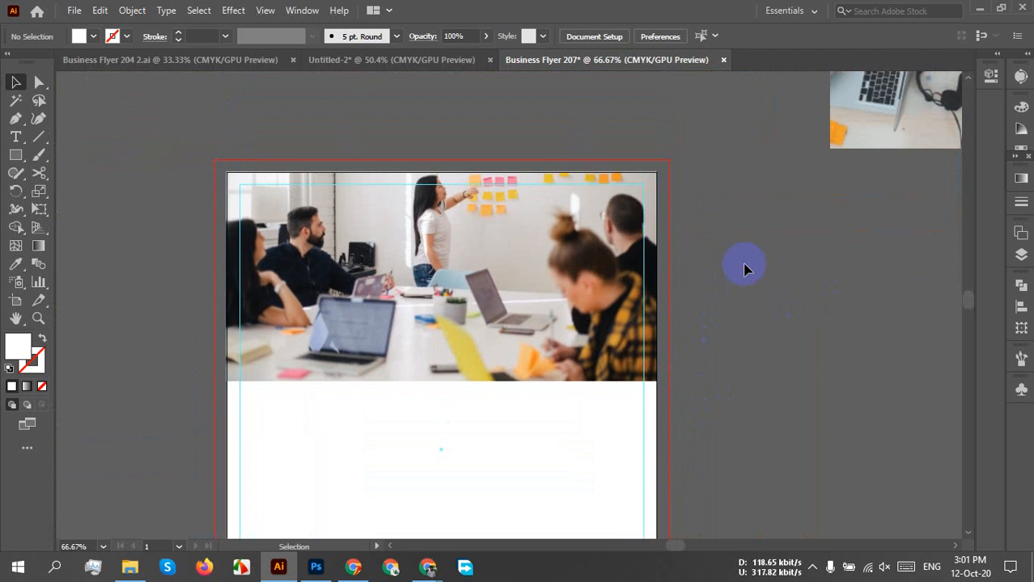
scroll(745, 267, "down", 1)
left_click_drag(709, 265, 687, 284)
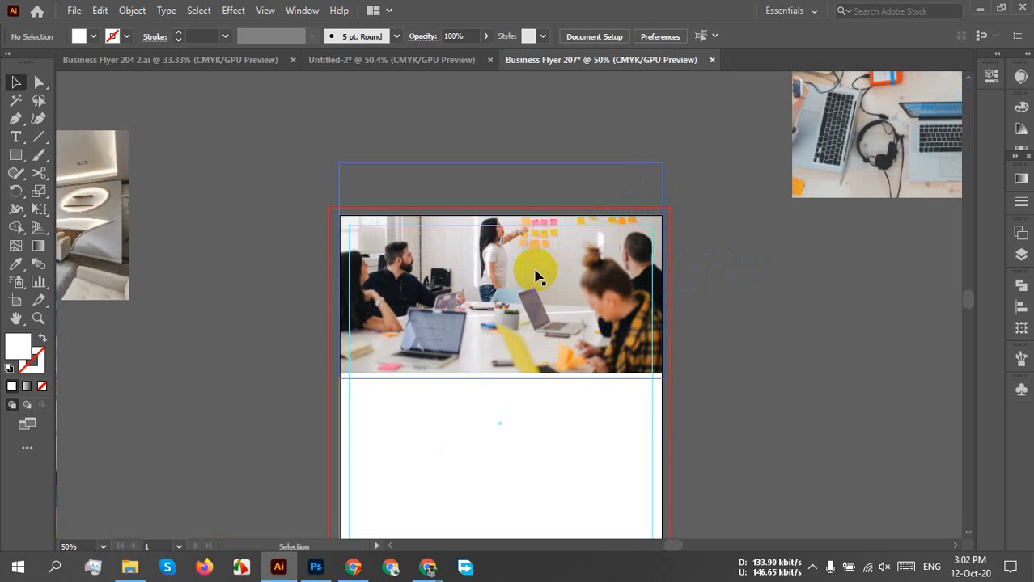
Select the clipped header photo and lock it in place
left_click(615, 140)
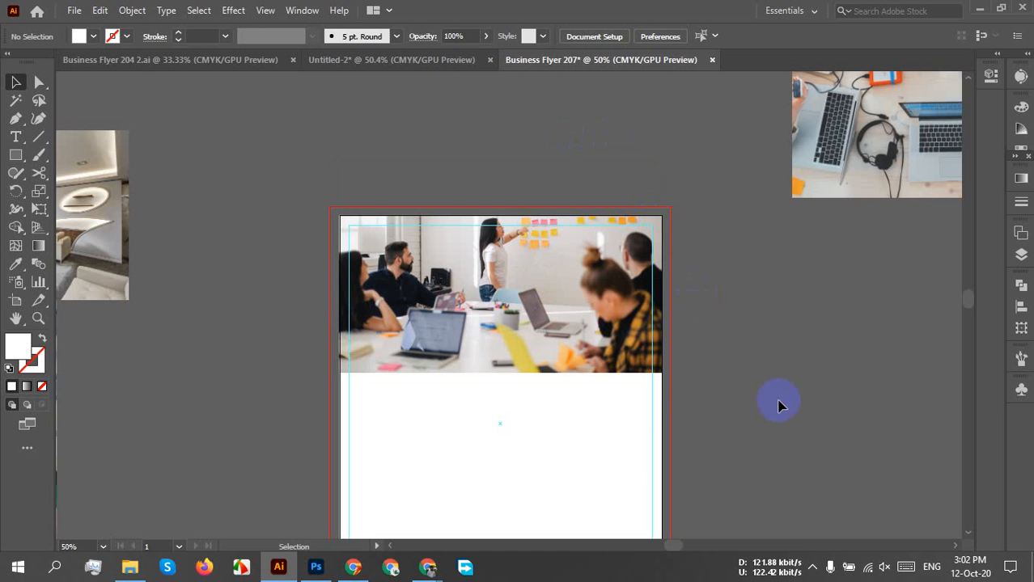
left_click_drag(726, 365, 508, 458)
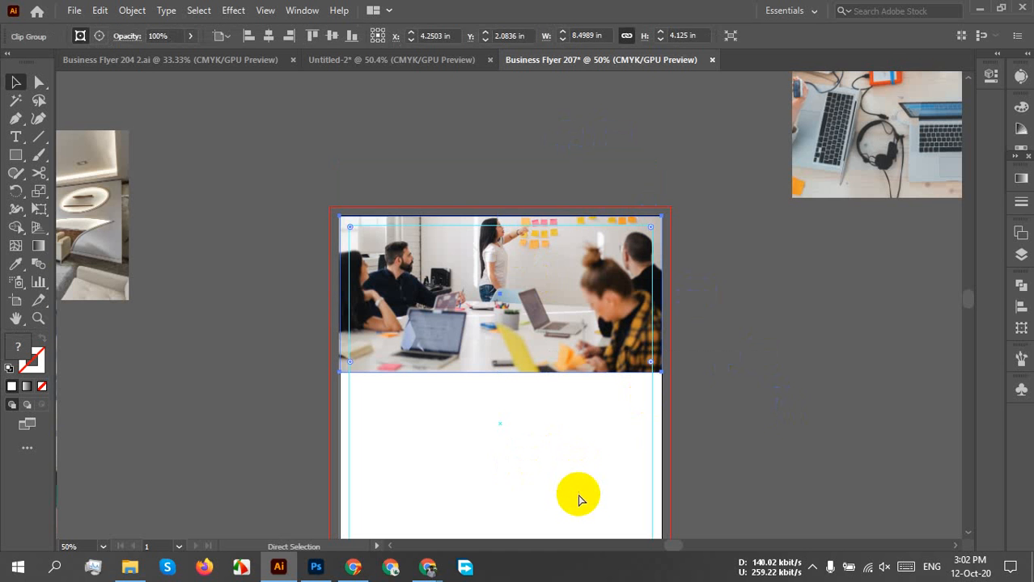
key("ctrl+2")
scroll(733, 469, "up", 4)
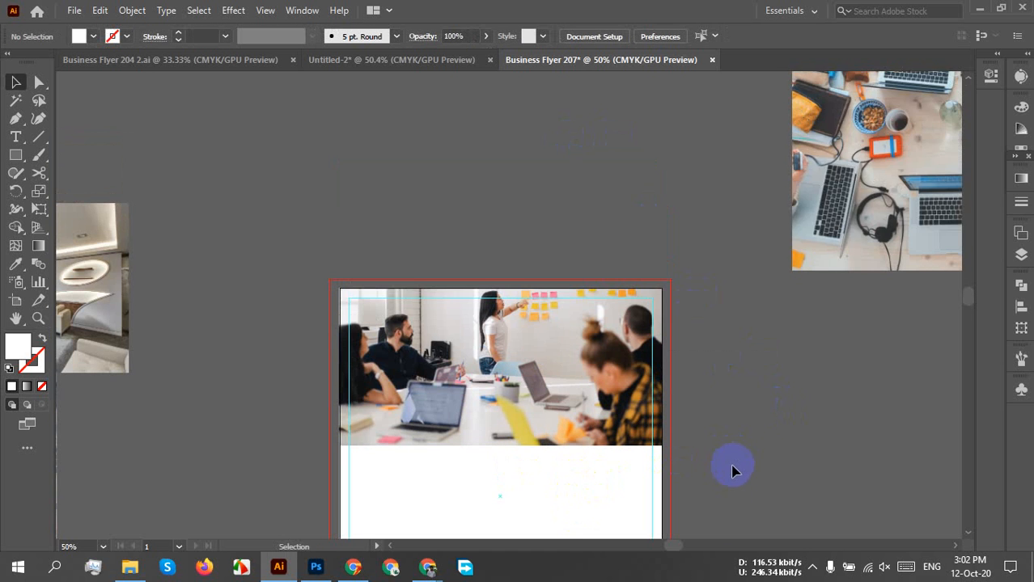
scroll(732, 471, "down", 5)
scroll(724, 573, "down", 1)
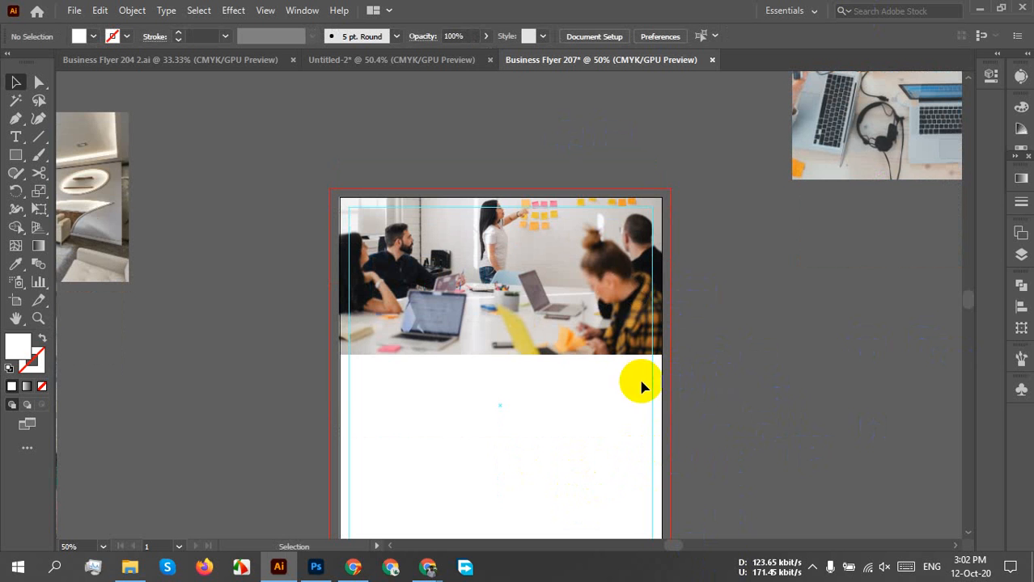
scroll(580, 489, "up", 3)
scroll(555, 277, "down", 1)
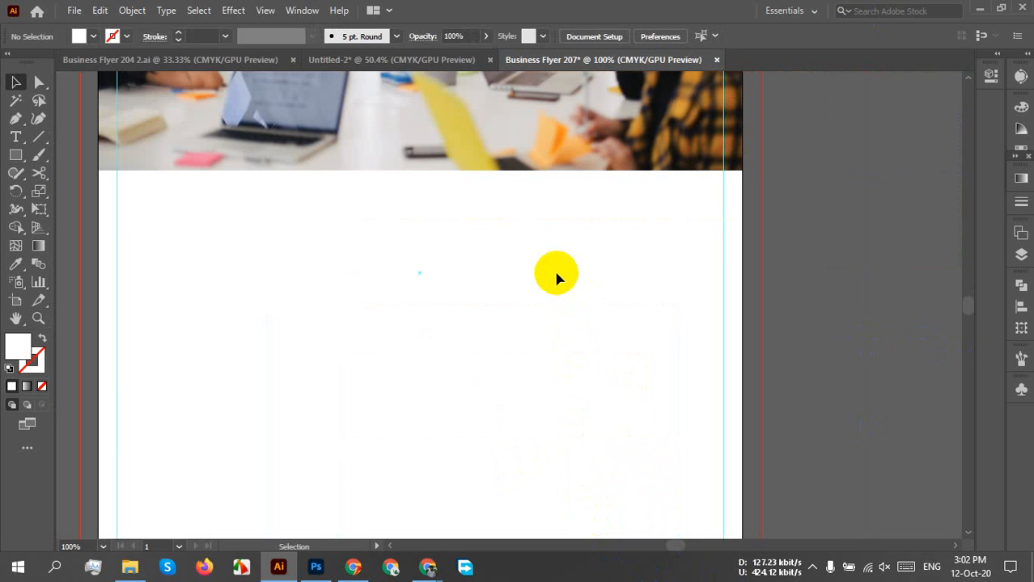
left_click_drag(576, 214, 560, 317)
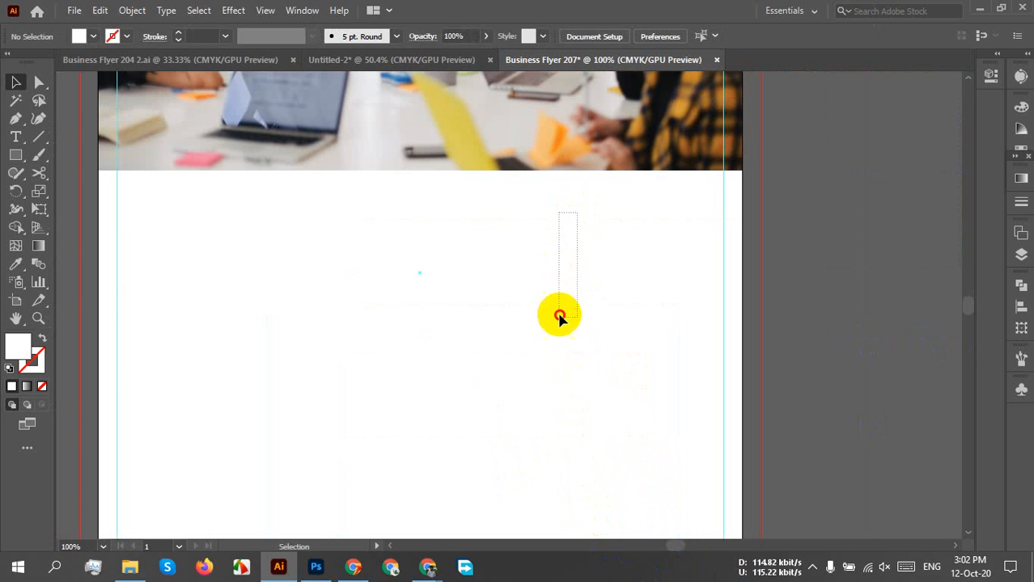
left_click_drag(506, 250, 496, 489)
left_click_drag(517, 303, 523, 324)
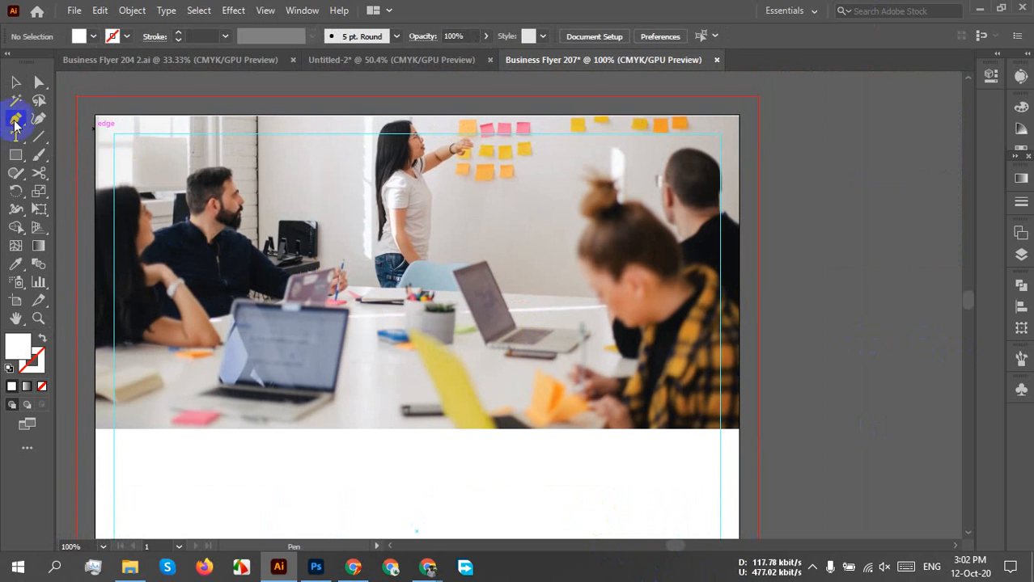
Draw a slanted white four-sided shape with the Pen tool over the header photo's right part, its lower corner at the artboard's horizontal centre
left_click(499, 119)
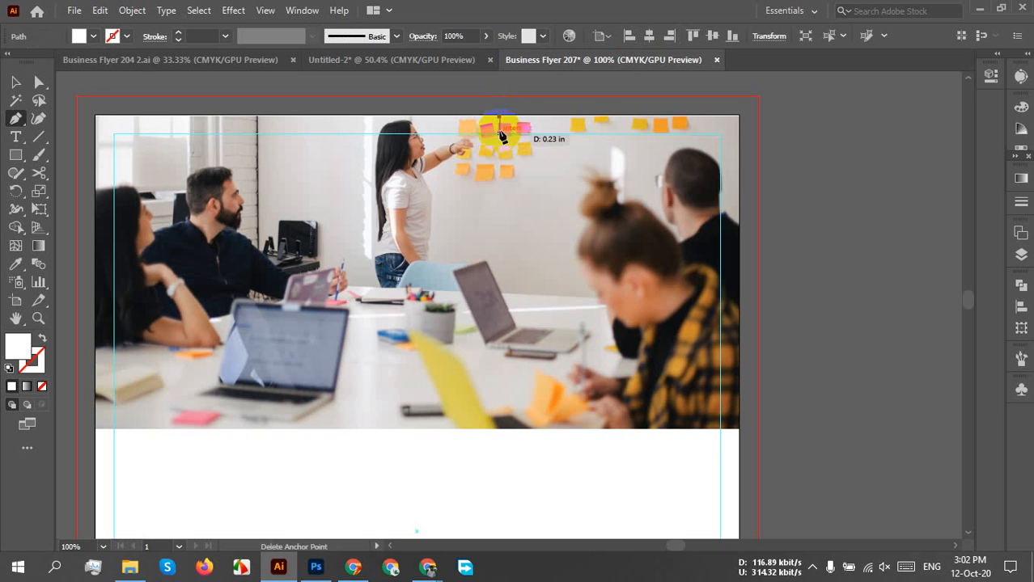
key("ctrl+z")
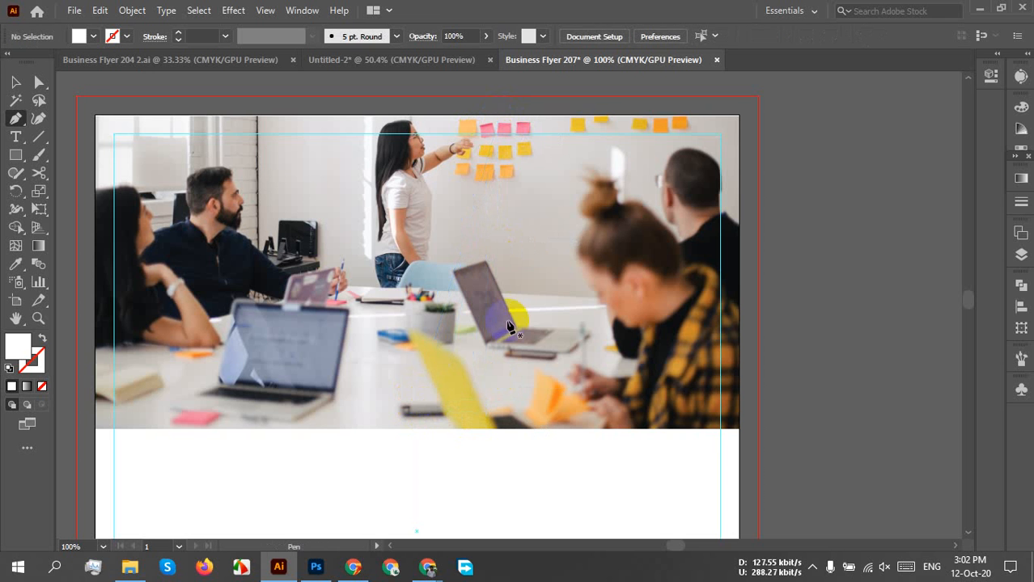
left_click(531, 119)
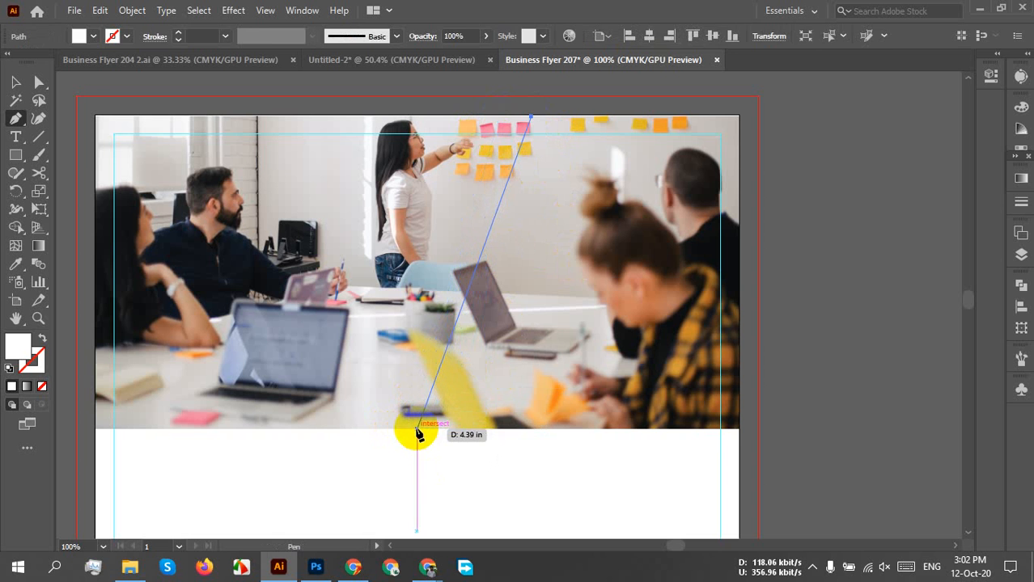
left_click(417, 429)
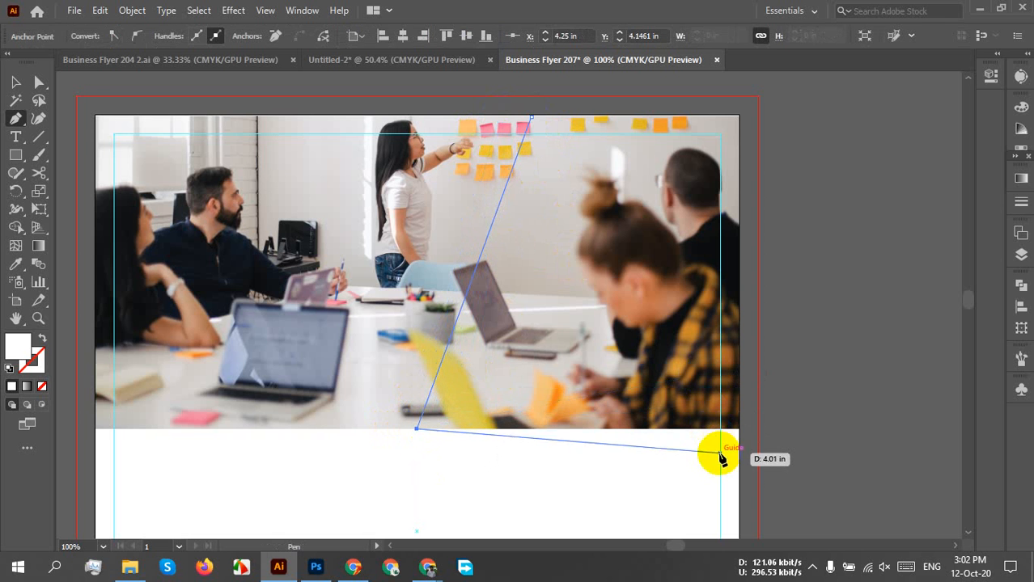
left_click(738, 430)
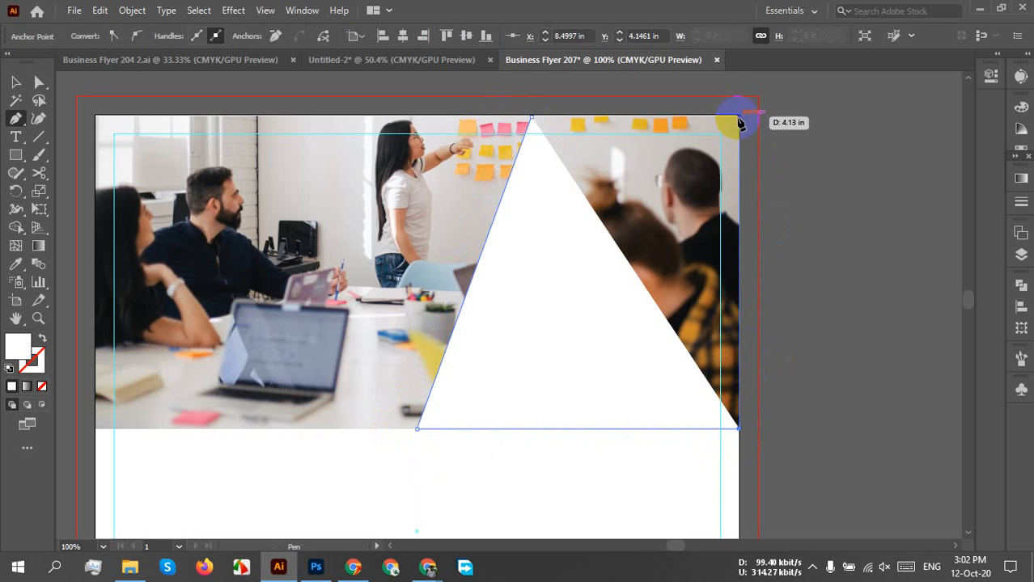
left_click(739, 117)
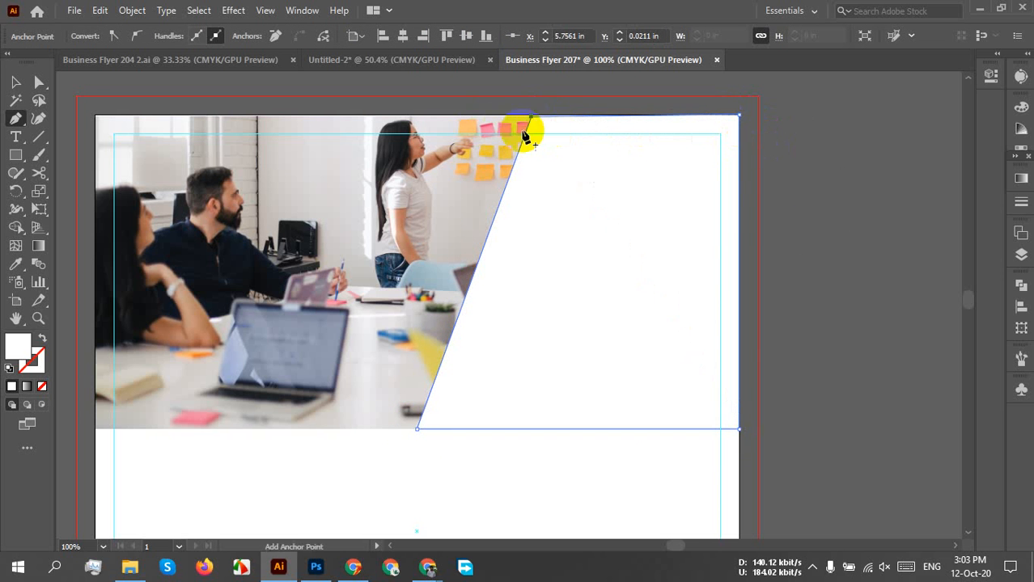
Move the slanted shape's upper-left anchor straight up about 0.02 in onto the artboard's top edge
scroll(610, 99, "up", 3, "alt")
scroll(384, 208, "up", 4, "alt")
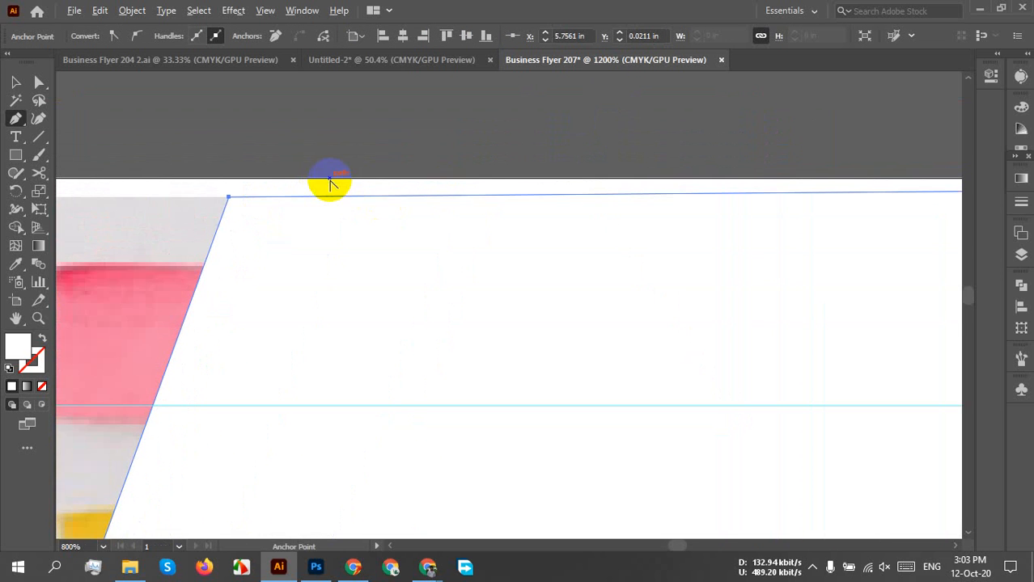
key("a")
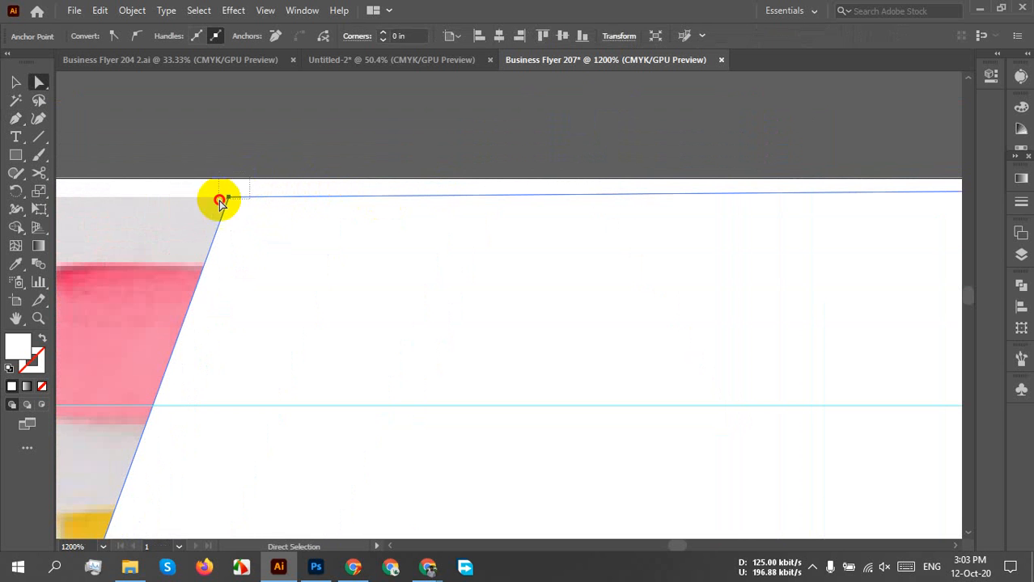
left_click_drag(228, 198, 231, 177)
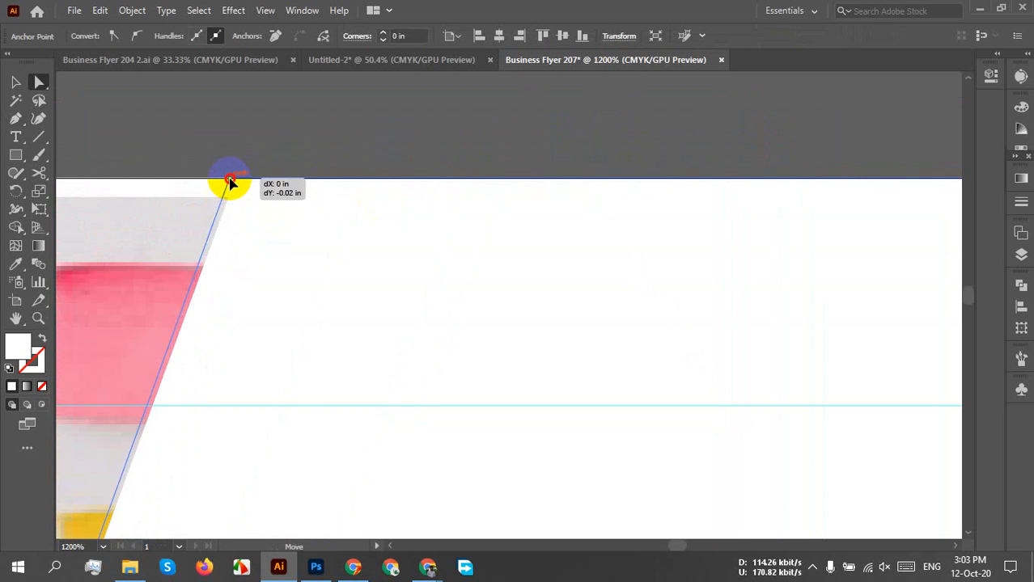
left_click(356, 151)
scroll(355, 151, "down", 4, "alt")
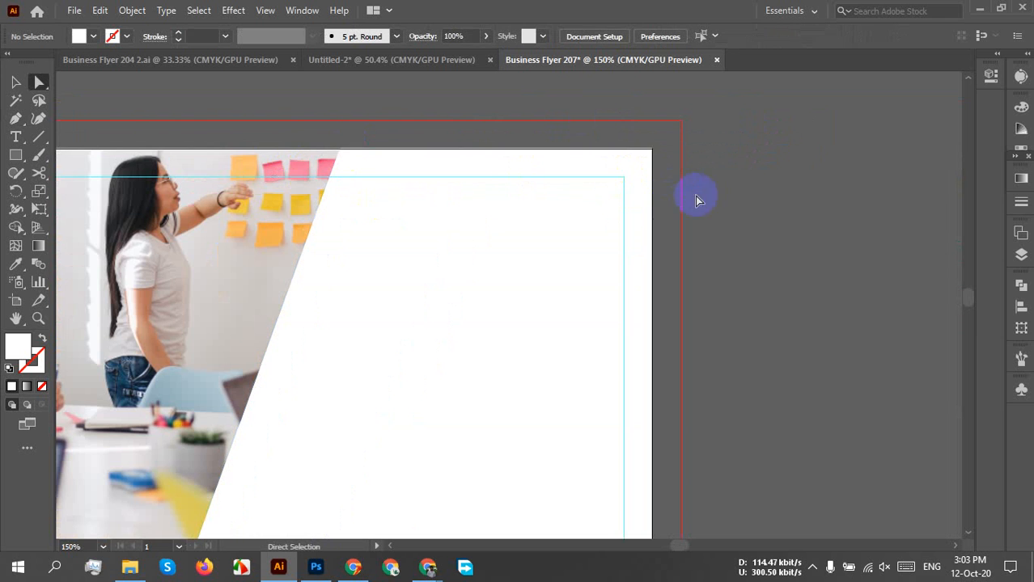
Select the slanted shape's upper-right anchor and align it to the artboard's top and right edges
scroll(668, 175, "up", 7, "alt")
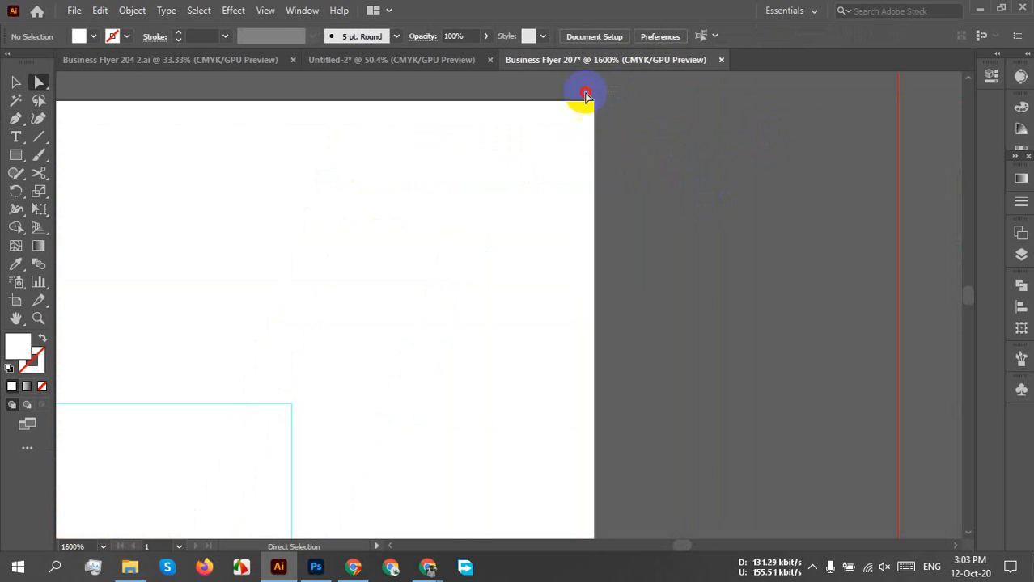
left_click_drag(583, 92, 437, 194)
left_click(543, 37)
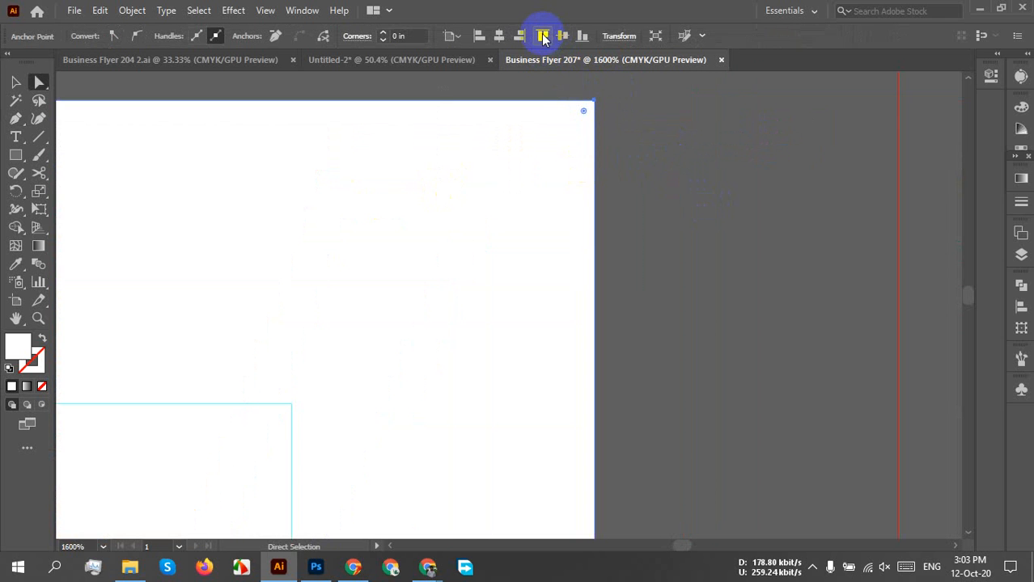
left_click(518, 37)
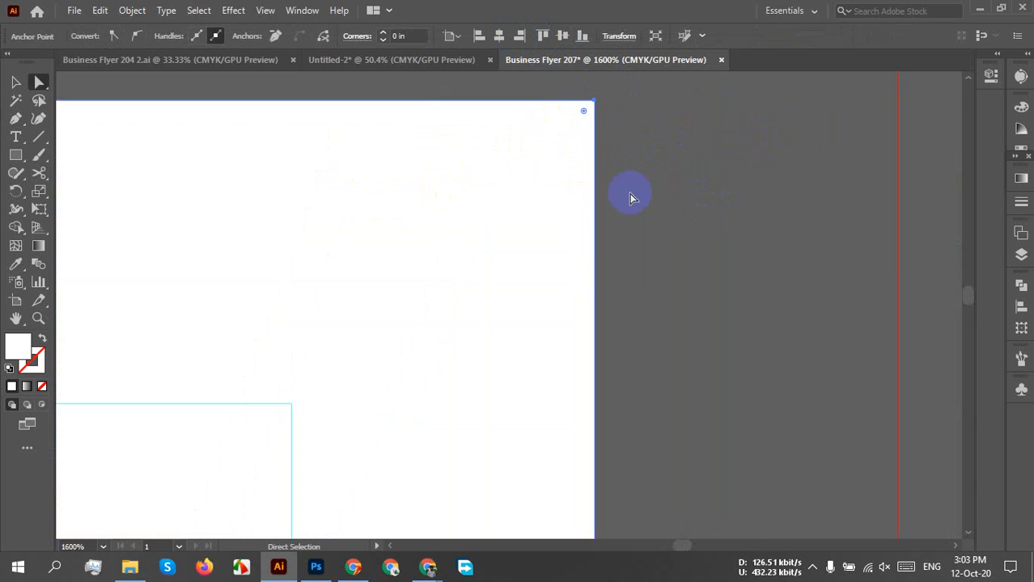
Examine the slanted shape's corners up close against the artboard edges and the photo's lower edge
scroll(626, 193, "down", 4, "alt")
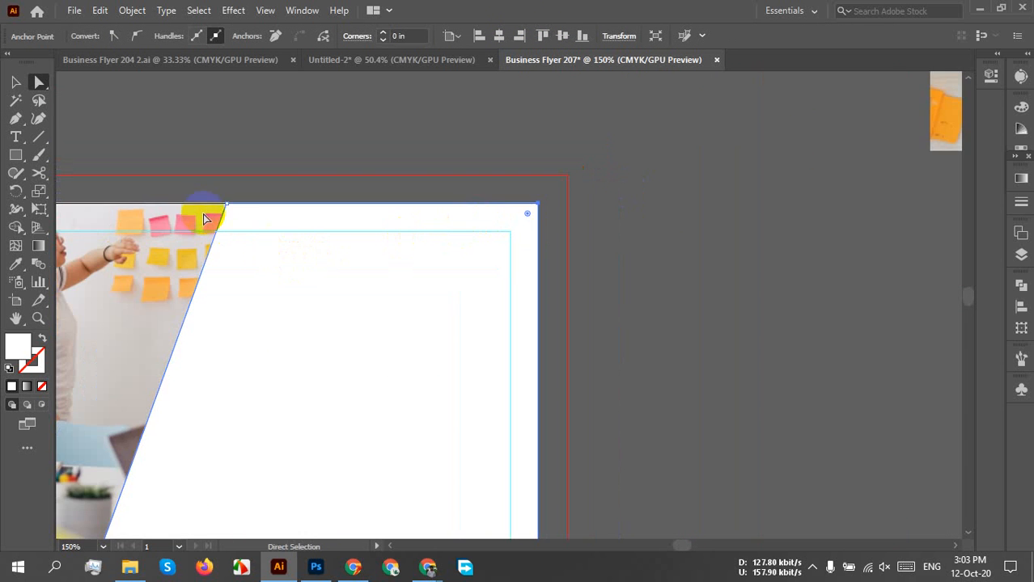
scroll(223, 207, "up", 5, "alt")
scroll(316, 205, "down", 10, "alt")
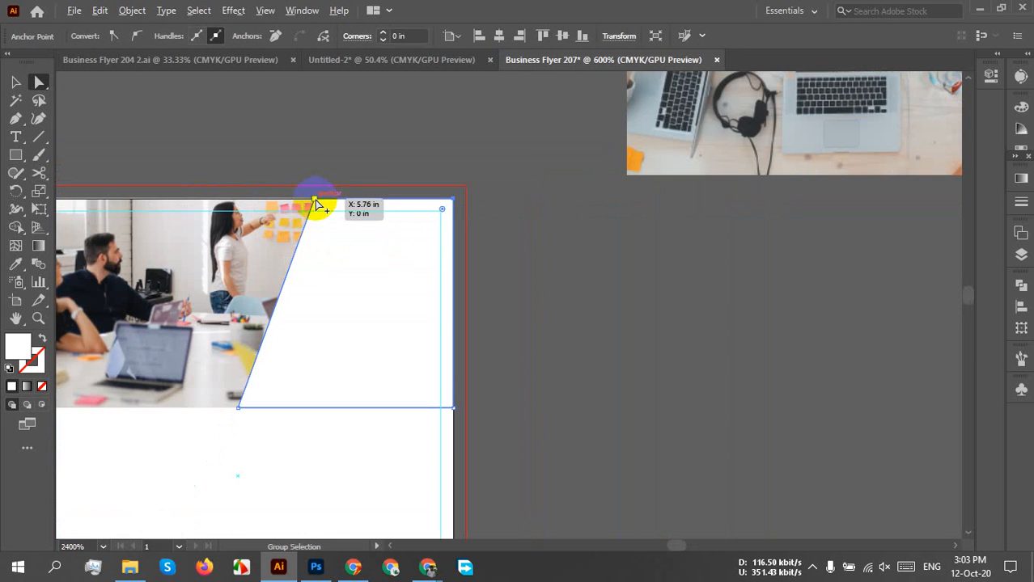
scroll(427, 450, "up", 4, "alt")
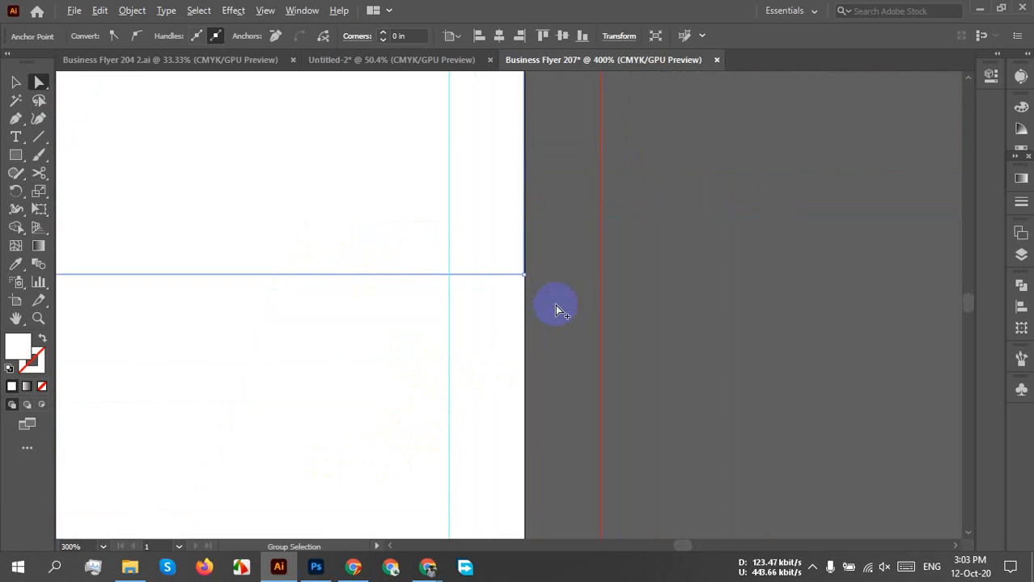
scroll(555, 306, "down", 2)
scroll(555, 306, "up", 8)
scroll(287, 186, "down", 15, "alt")
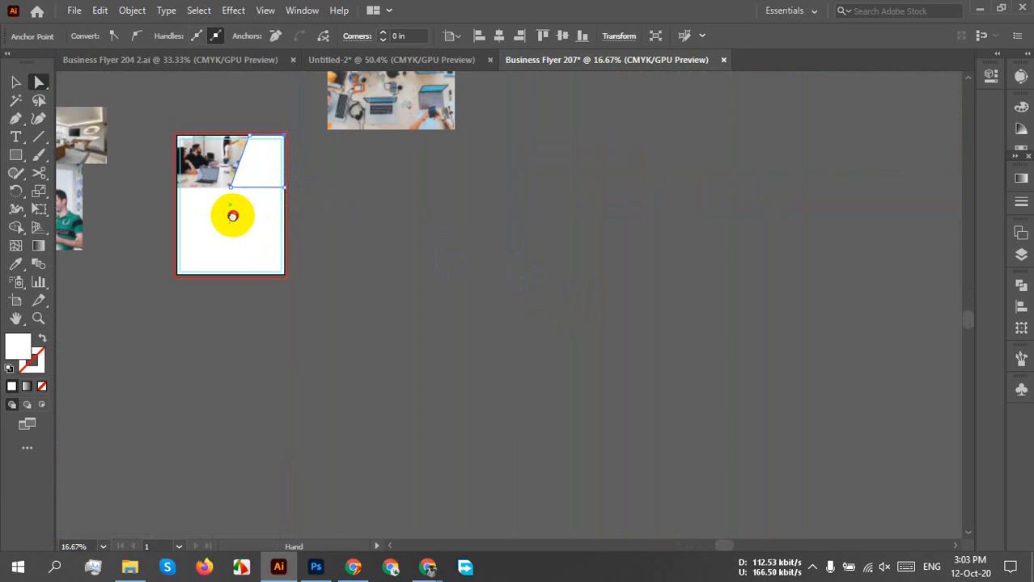
scroll(312, 279, "up", 5, "alt")
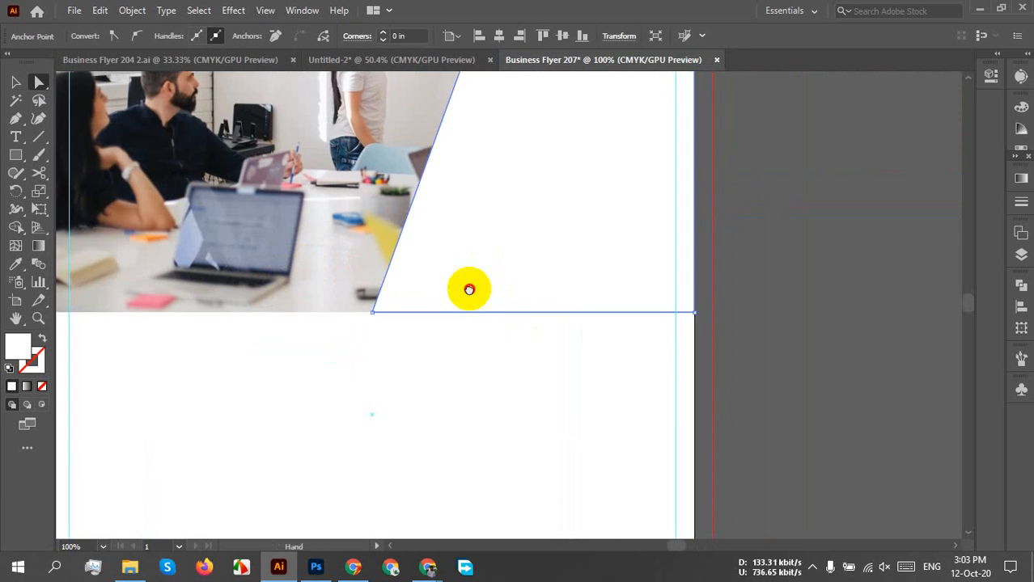
left_click_drag(468, 289, 414, 386)
left_click(652, 284)
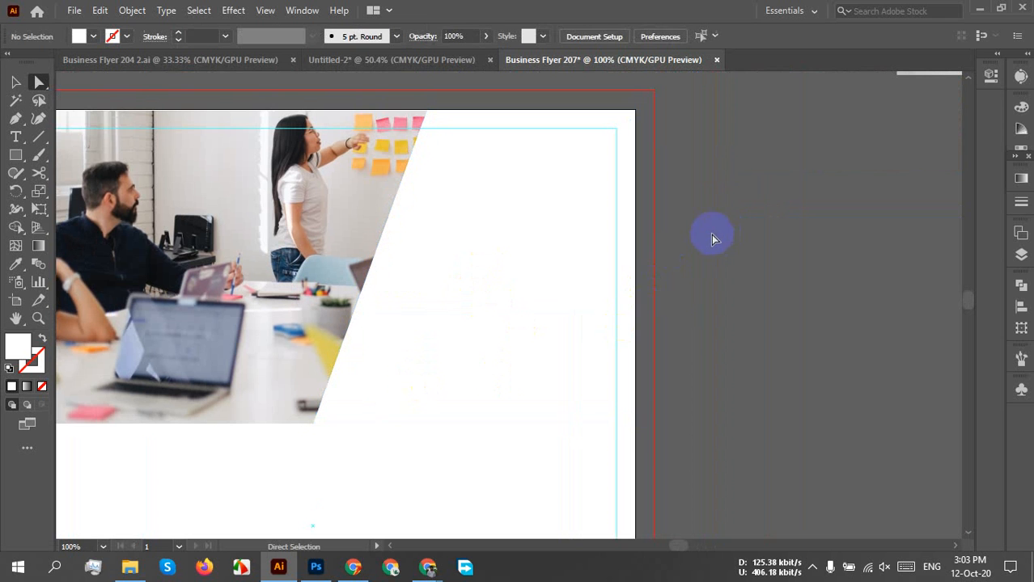
Fill the slanted shape with a linear gradient and set its start stop to red
left_click(443, 277)
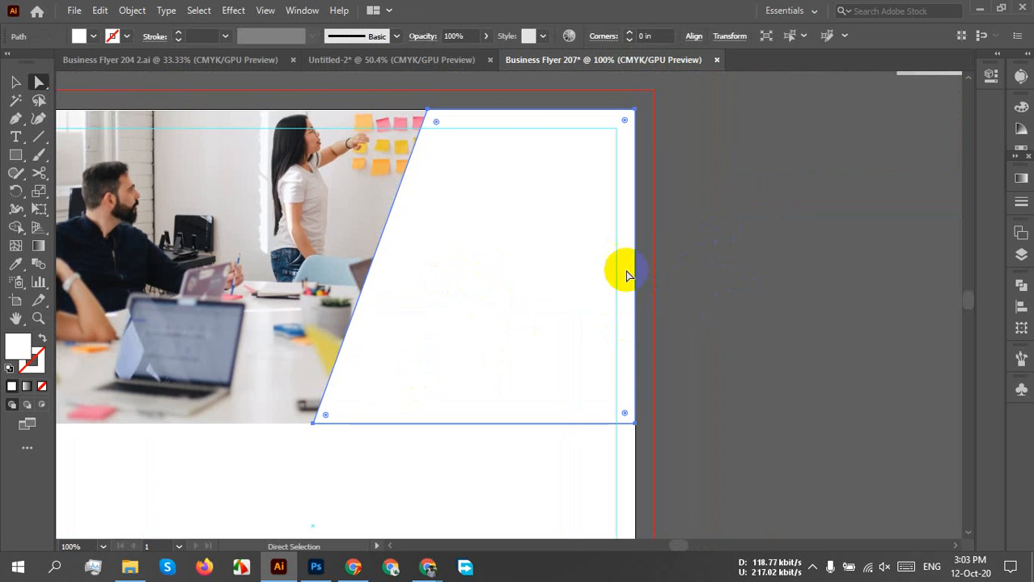
left_click(28, 388)
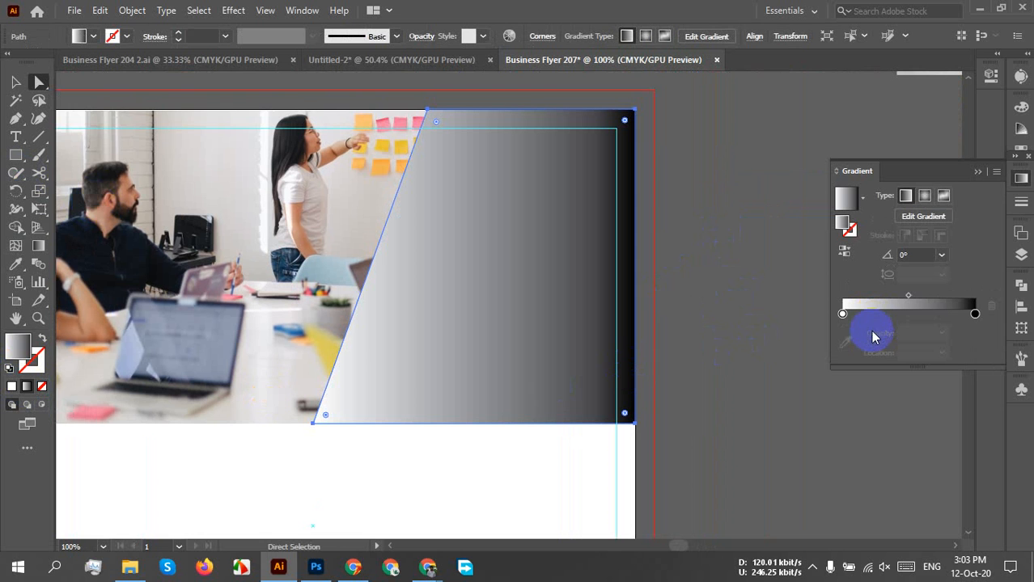
left_click(841, 314)
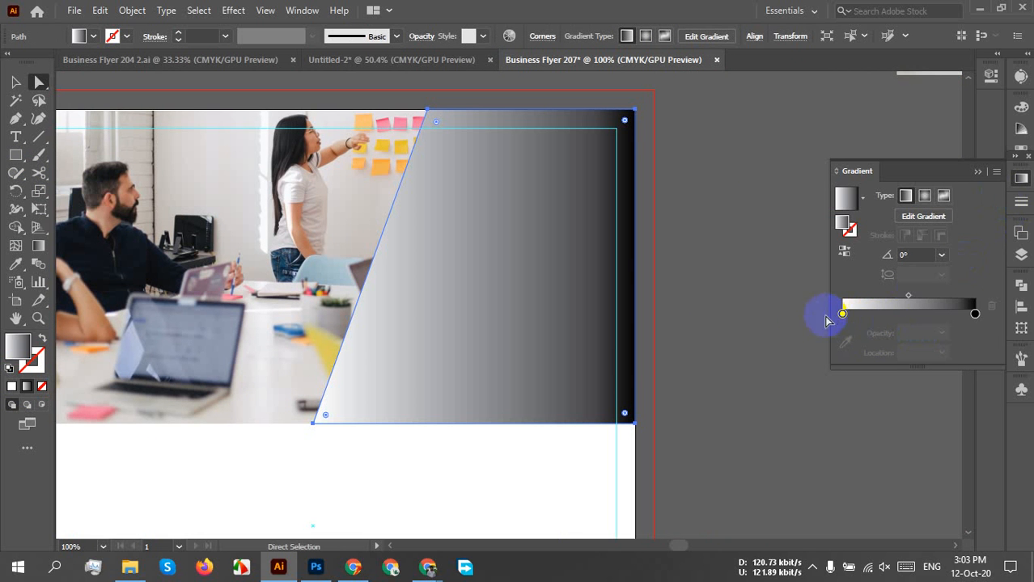
double_click(842, 315)
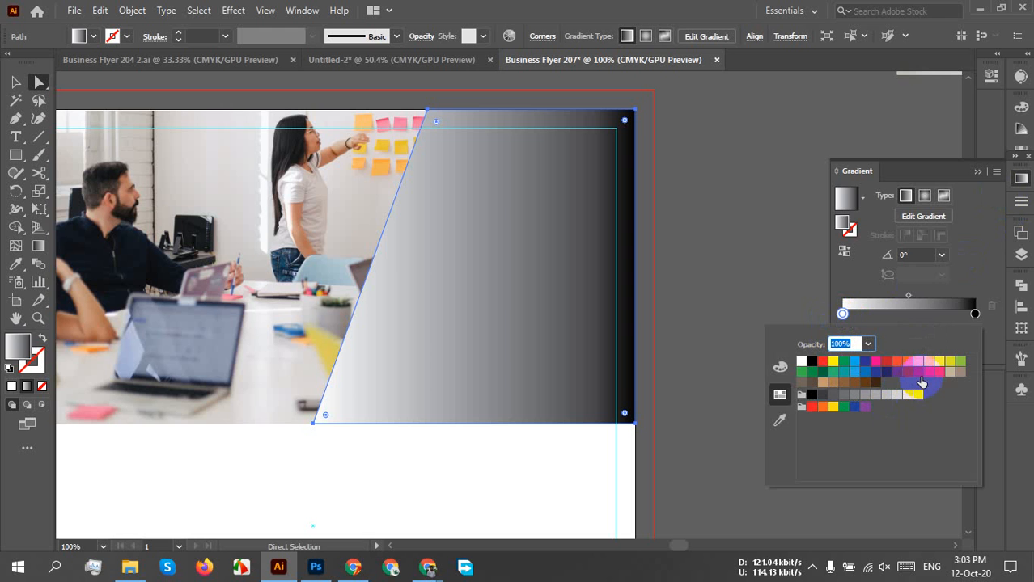
left_click(917, 372)
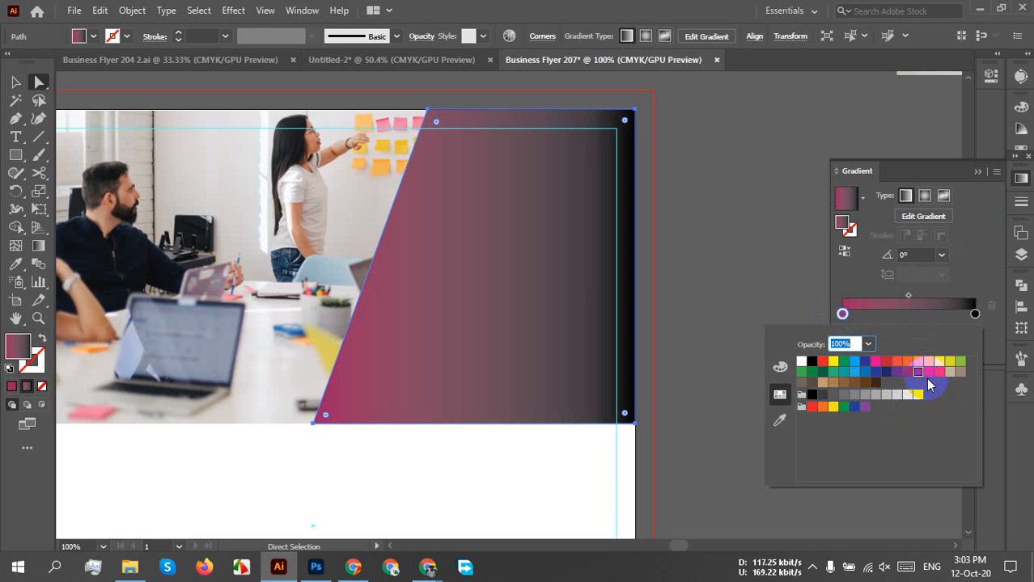
left_click(885, 362)
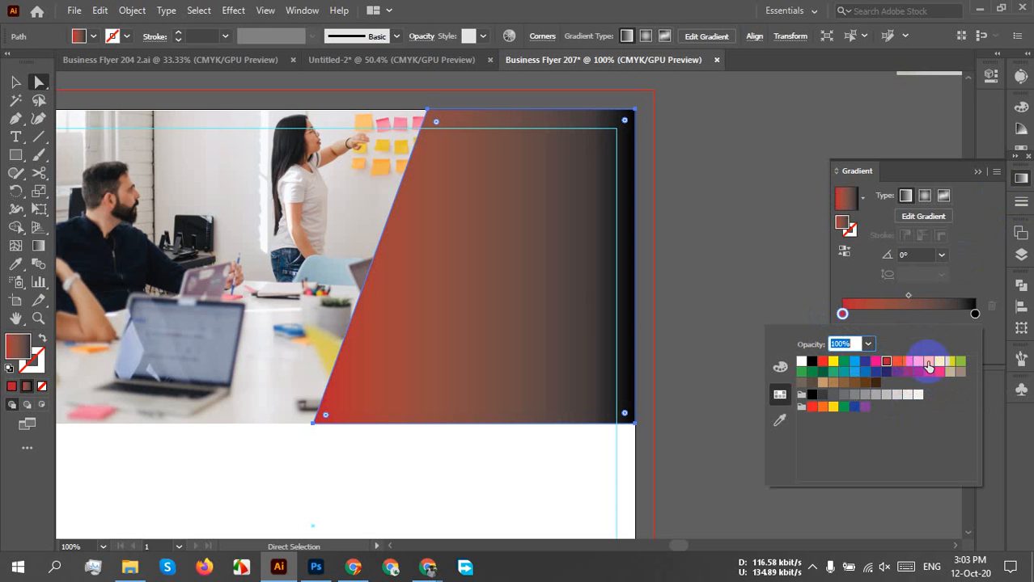
Set the gradient's end stop to dark blue and its angle to -90°
left_click(975, 315)
double_click(974, 315)
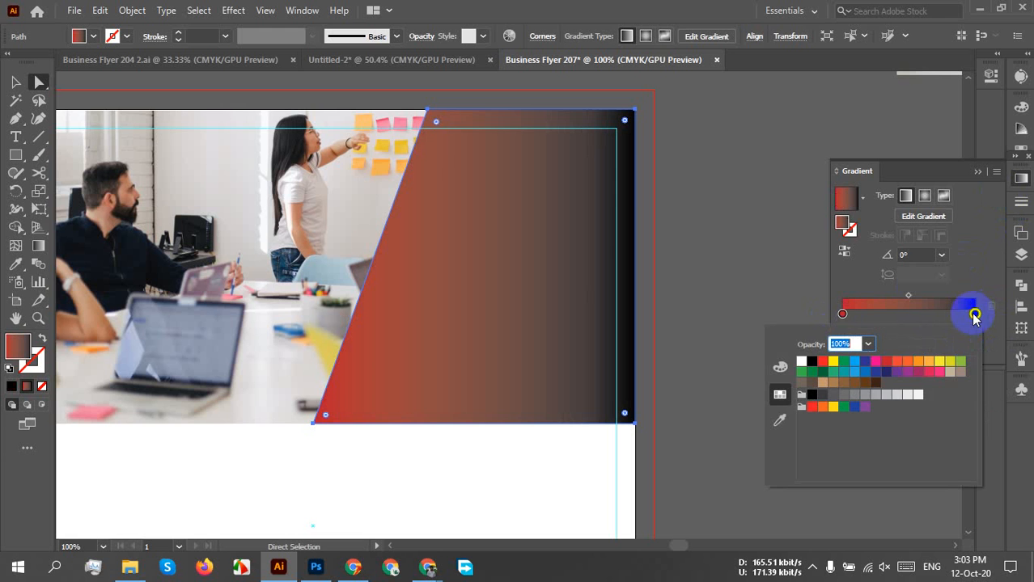
left_click(896, 373)
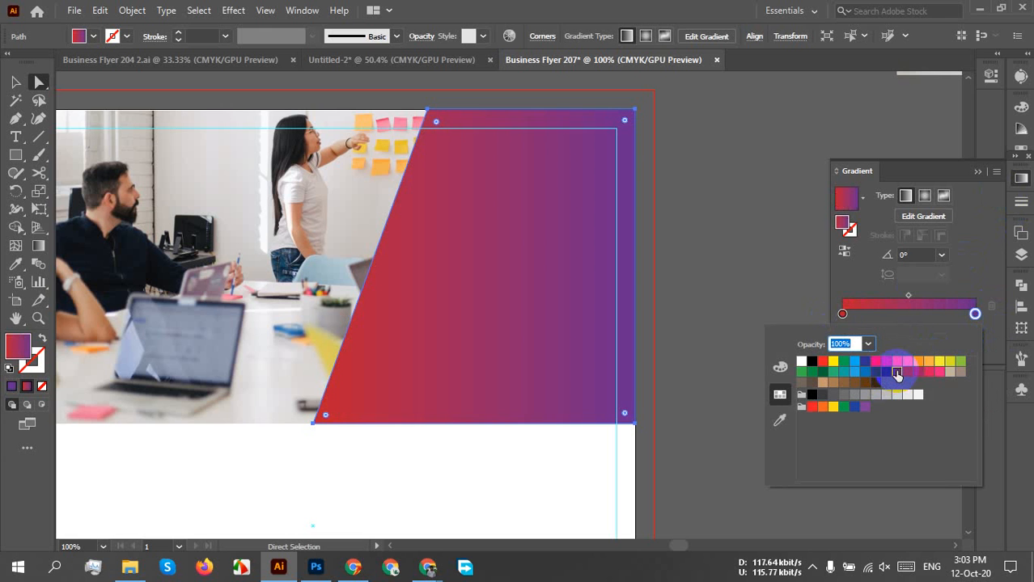
left_click(889, 373)
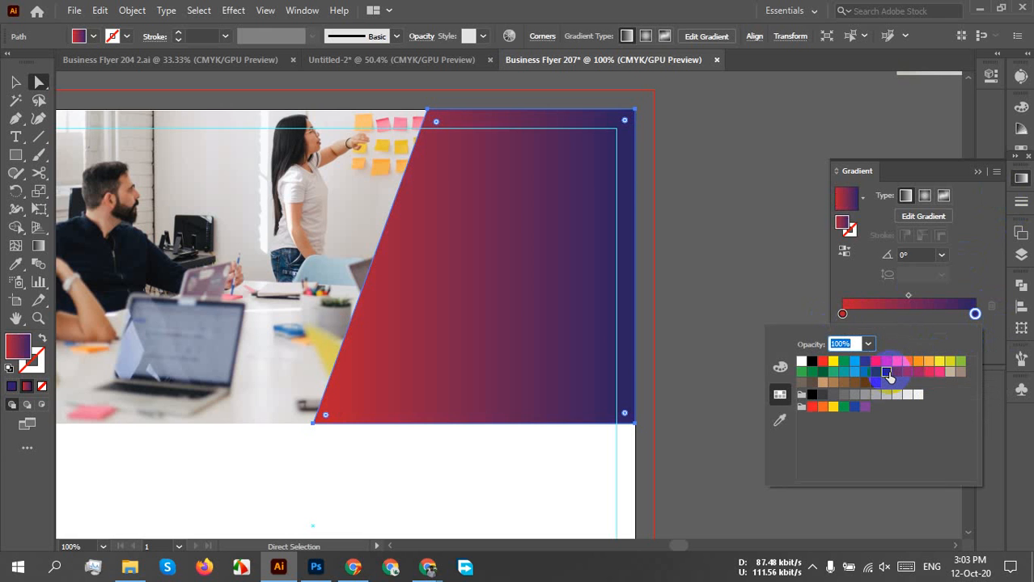
left_click(941, 256)
left_click(942, 256)
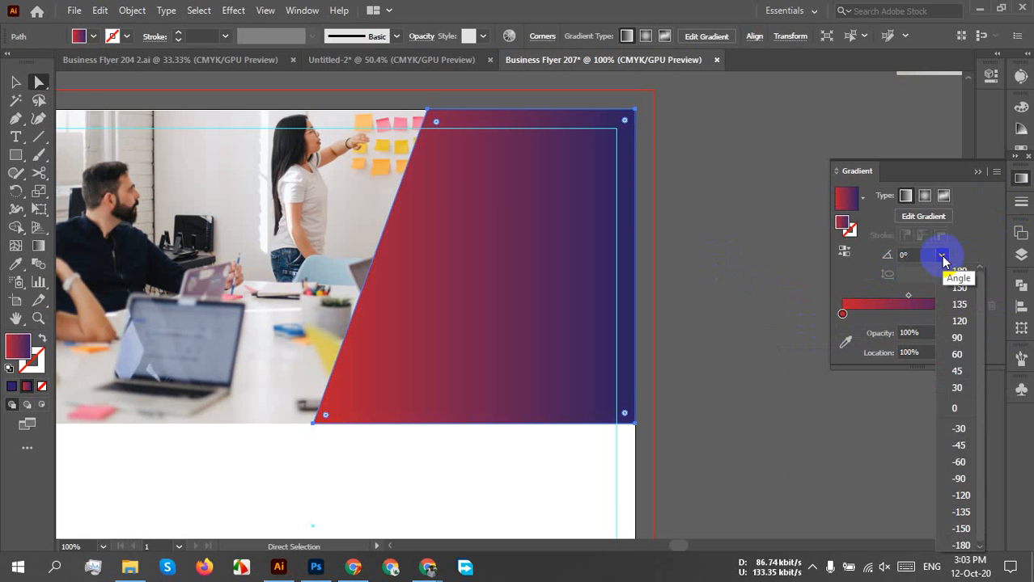
left_click(958, 478)
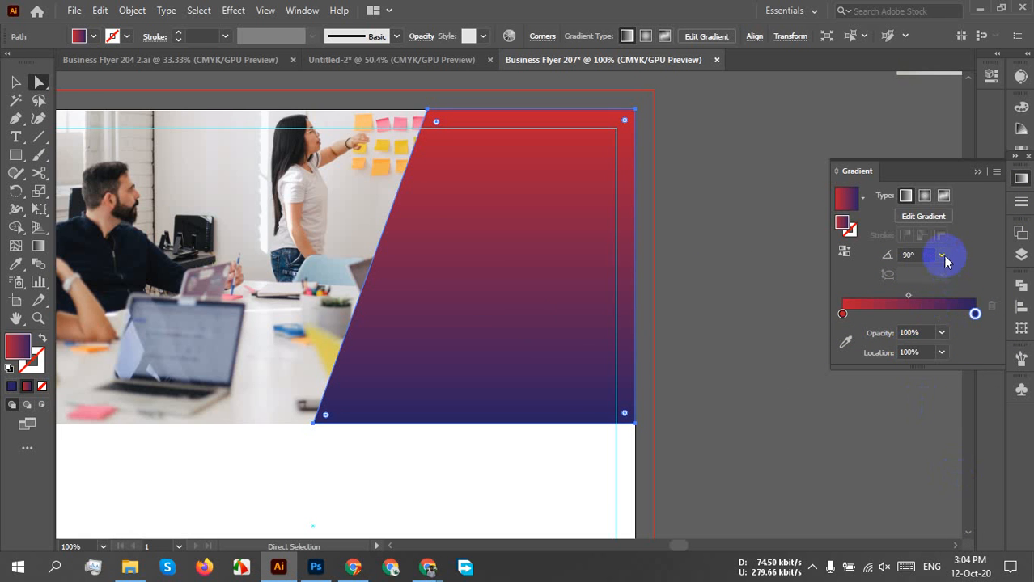
Try 40% opacity on the gradient's dark blue end stop
left_click(941, 332)
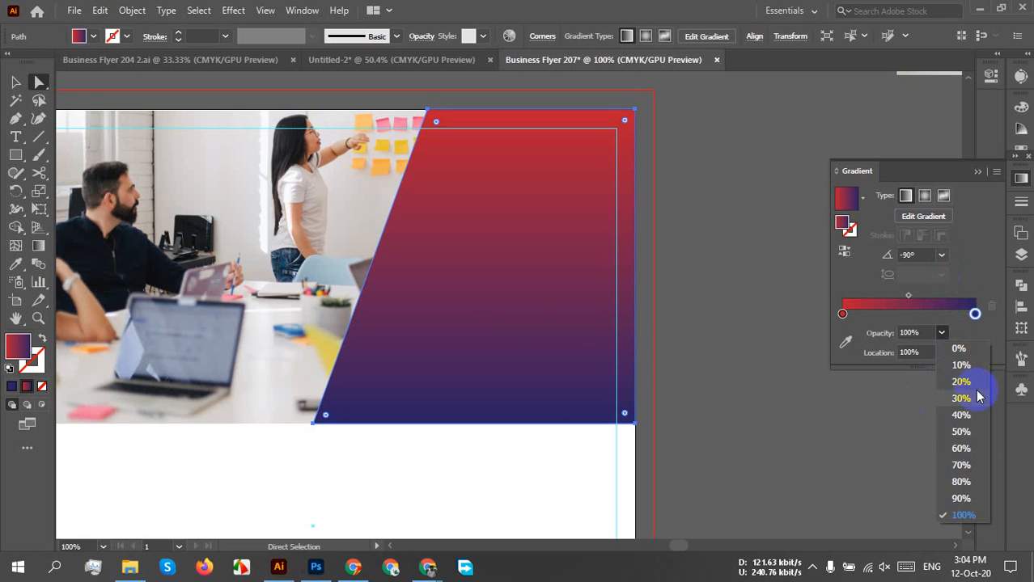
left_click(970, 417)
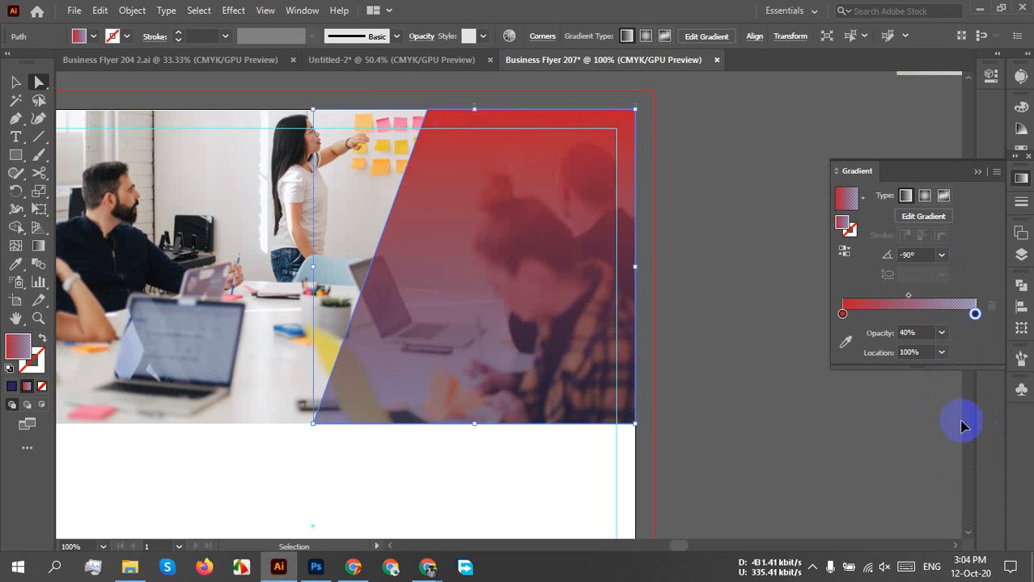
key("ctrl+z")
Restore the gradient's end stop to full opacity and set the whole slanted shape's opacity to 50%
left_click(684, 402)
left_click(545, 331)
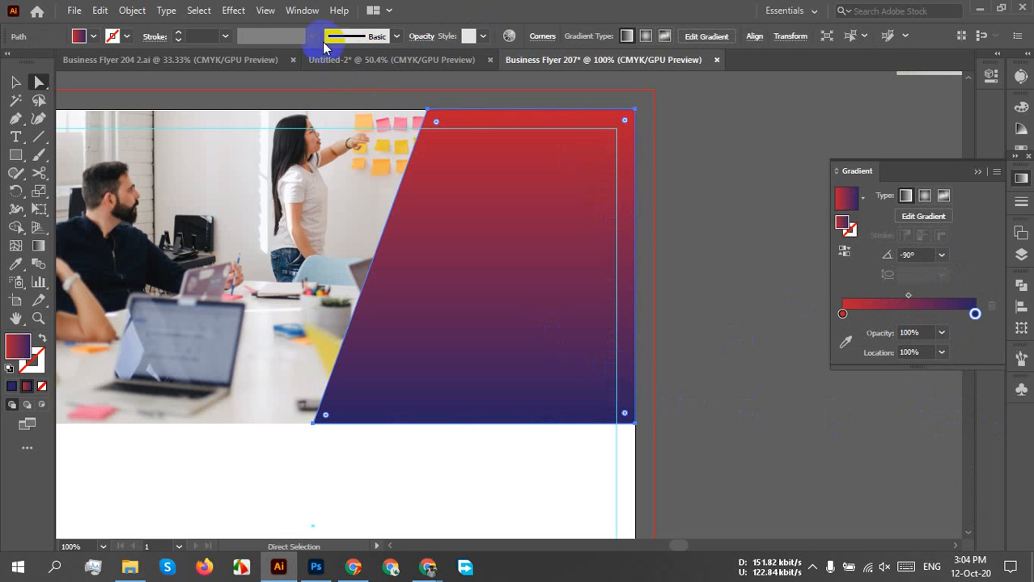
left_click(414, 37)
left_click(411, 63)
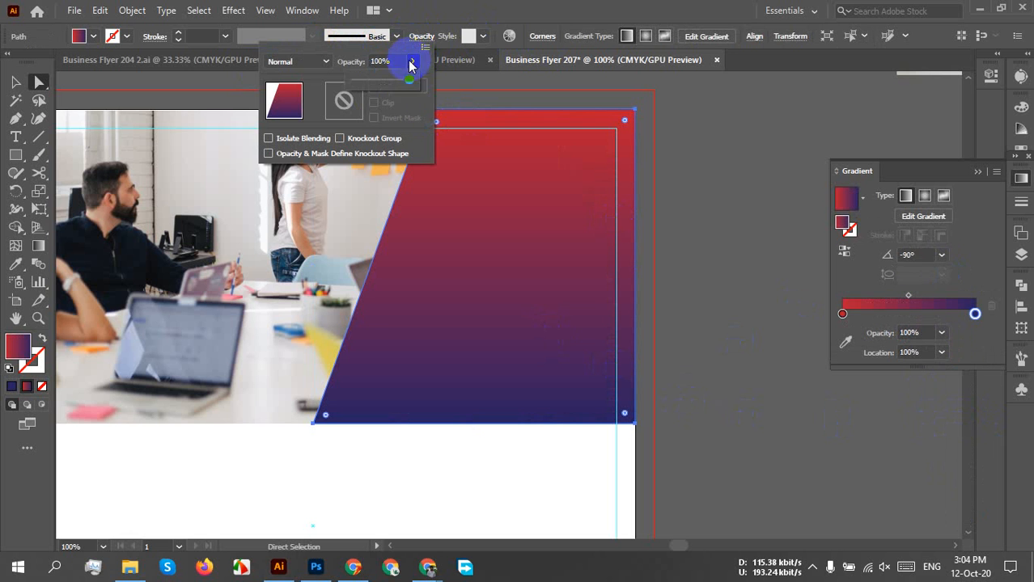
left_click(406, 78)
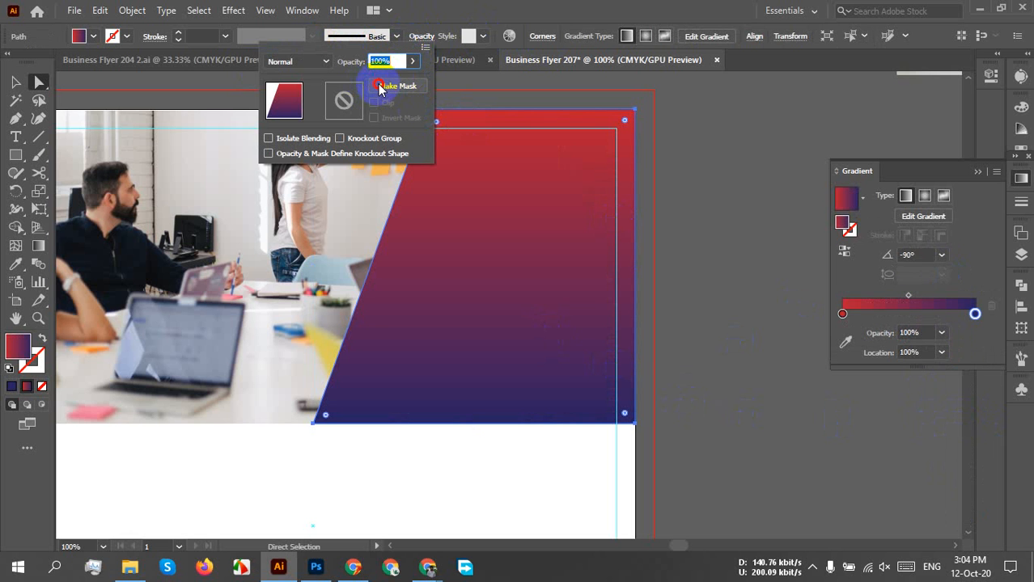
left_click(413, 63)
left_click_drag(409, 77, 384, 79)
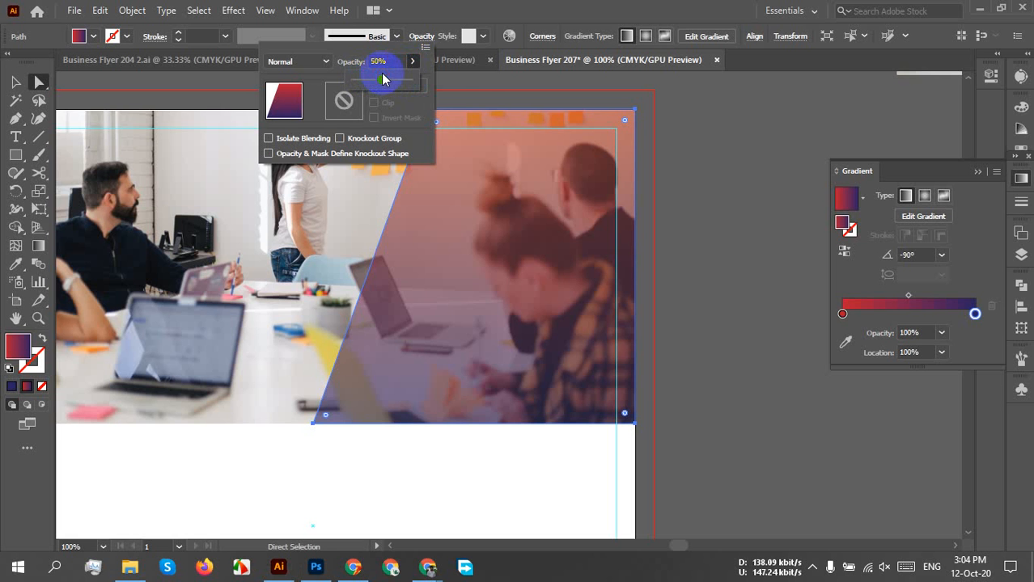
left_click(757, 165)
left_click(759, 165)
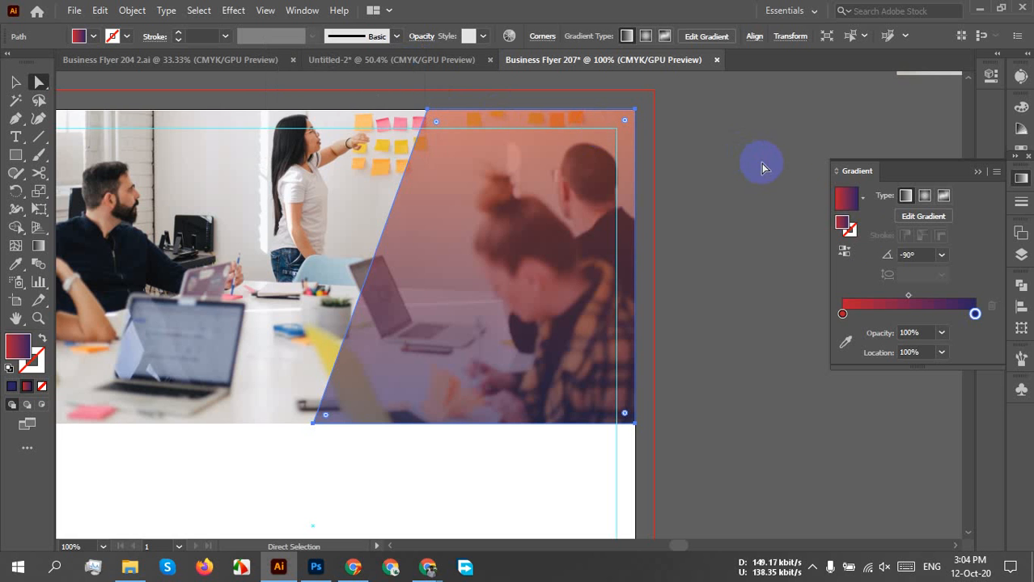
left_click(980, 168)
left_click(791, 249)
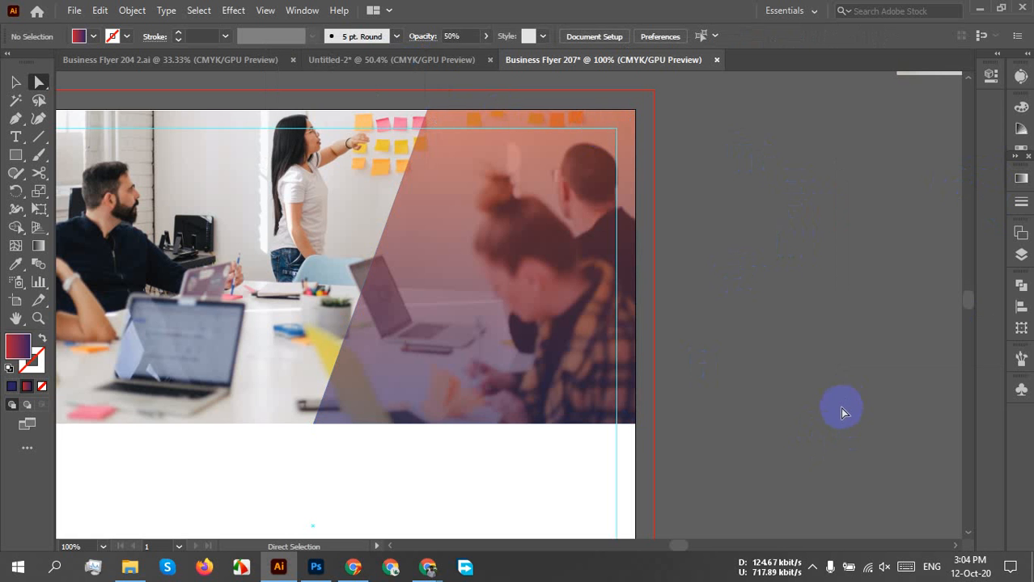
Extend the slanted shape's lower-left corner outward along the photo's bottom edge so that its side leans more
scroll(520, 501, "down", 2)
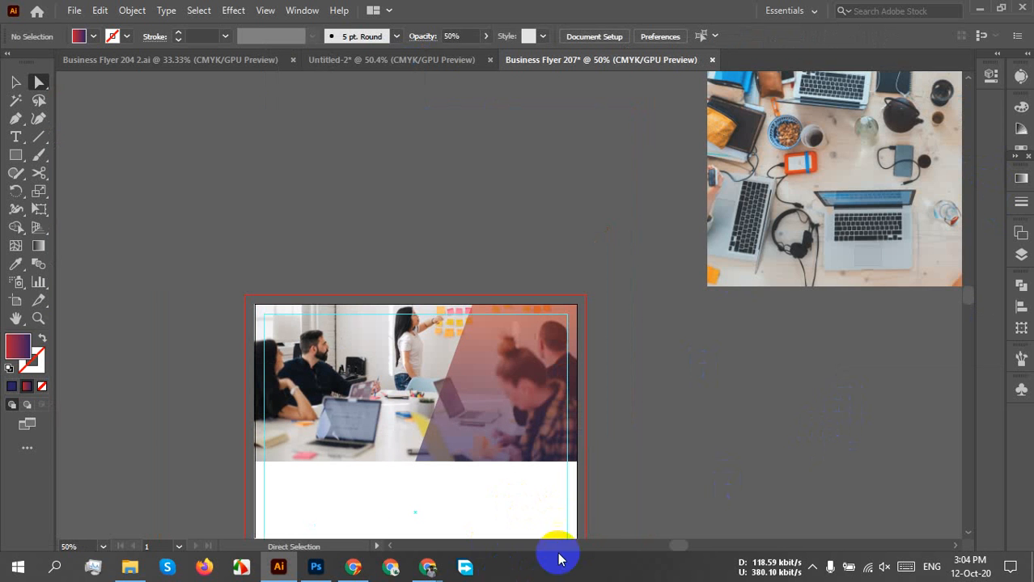
scroll(476, 507, "up", 1)
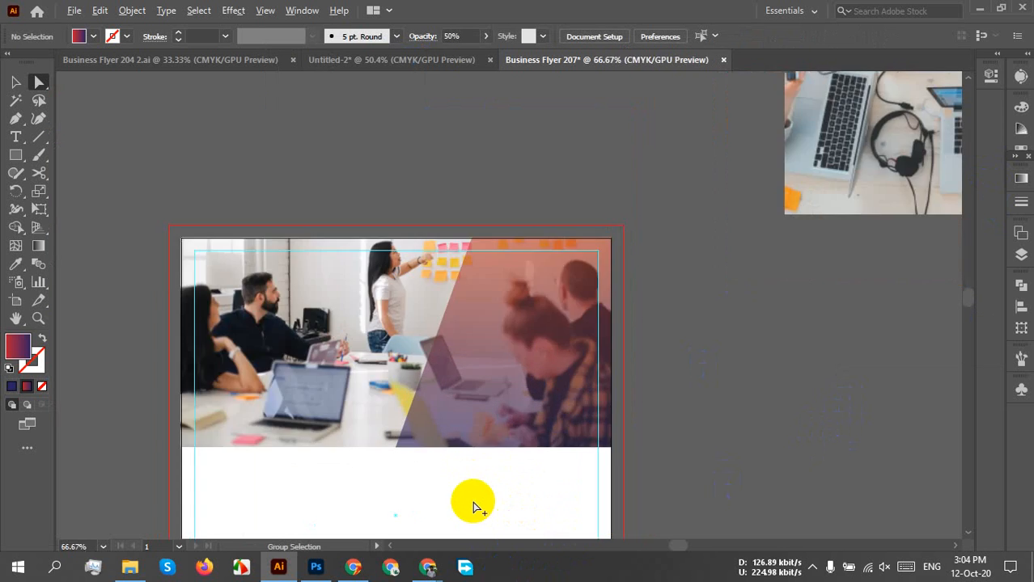
scroll(473, 506, "down", 2)
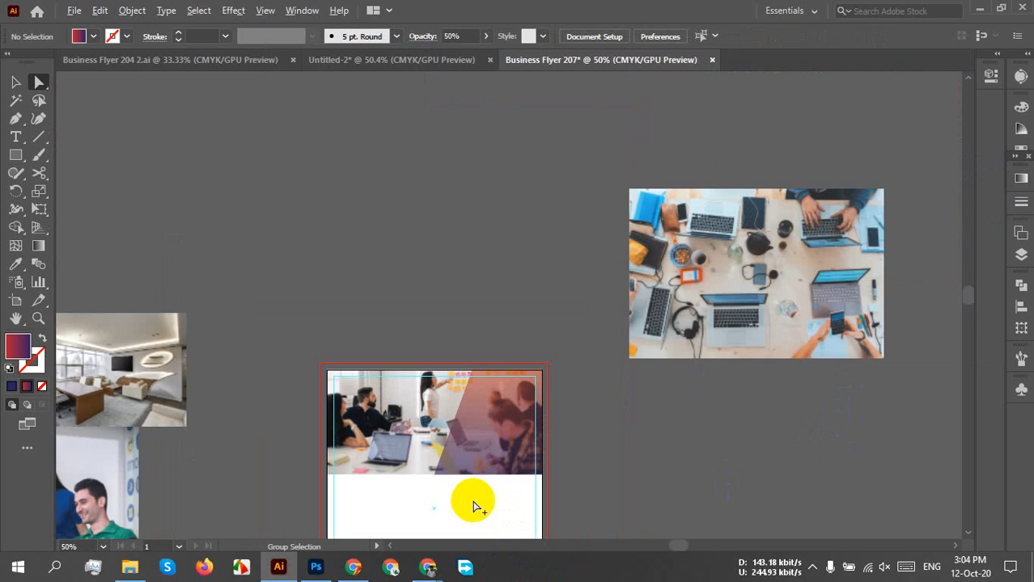
scroll(469, 459, "up", 3)
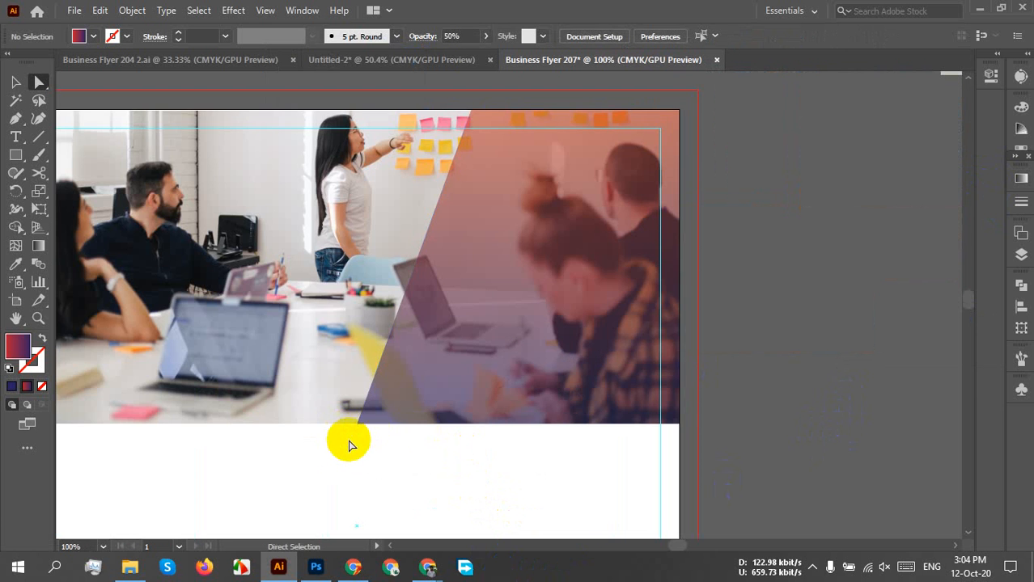
scroll(339, 436, "up", 5)
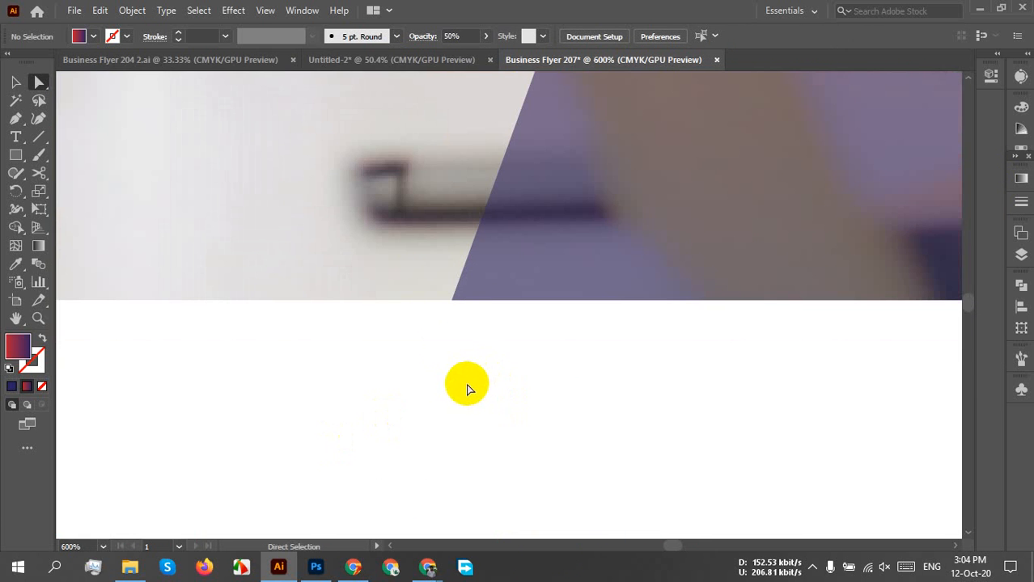
left_click_drag(464, 381, 365, 261)
left_click_drag(454, 311, 243, 306)
left_click(342, 351)
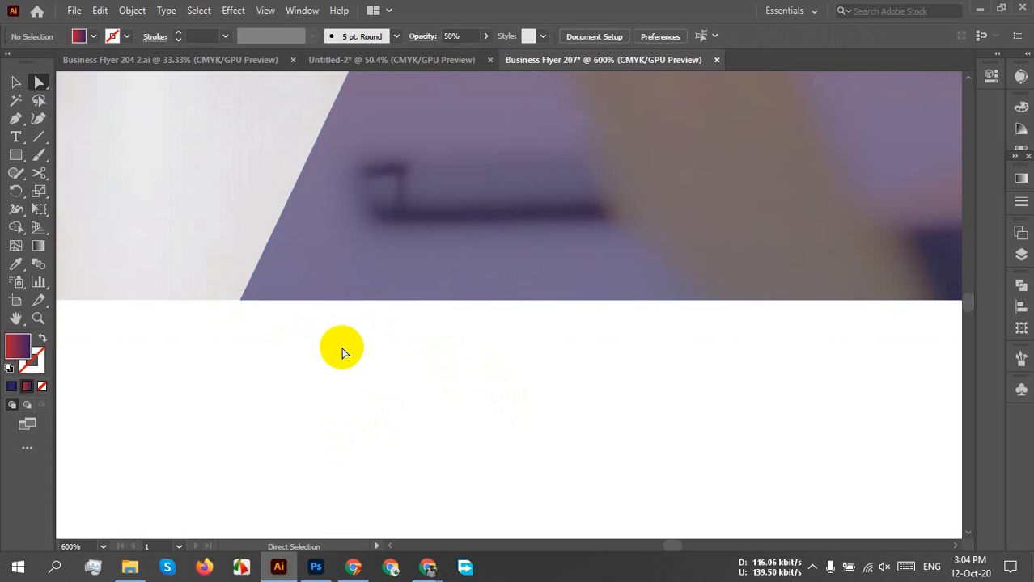
scroll(343, 351, "down", 10)
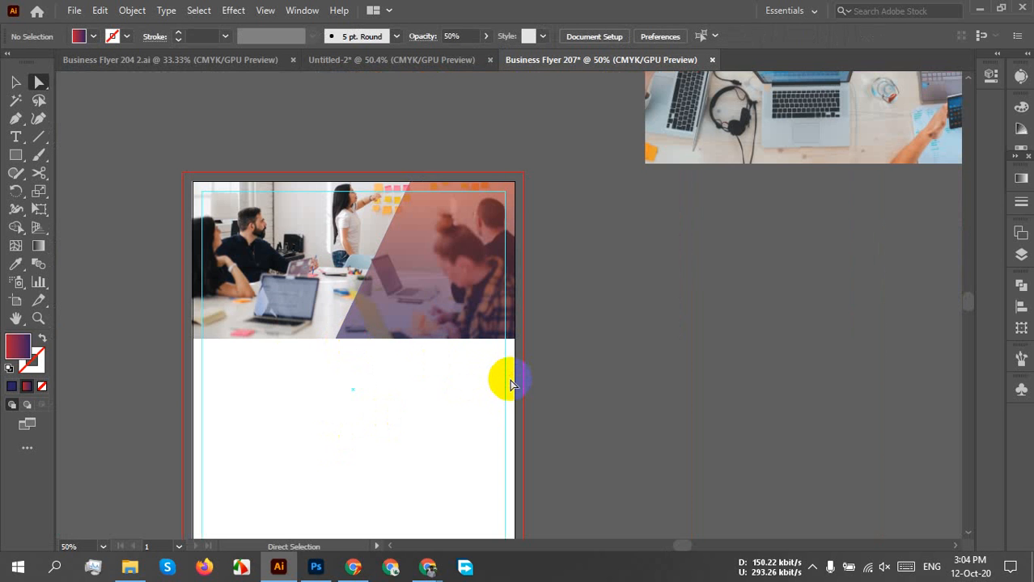
Duplicate the slanted shape onto the empty canvas beside the artboard and delete the copy
left_click_drag(494, 303, 740, 345)
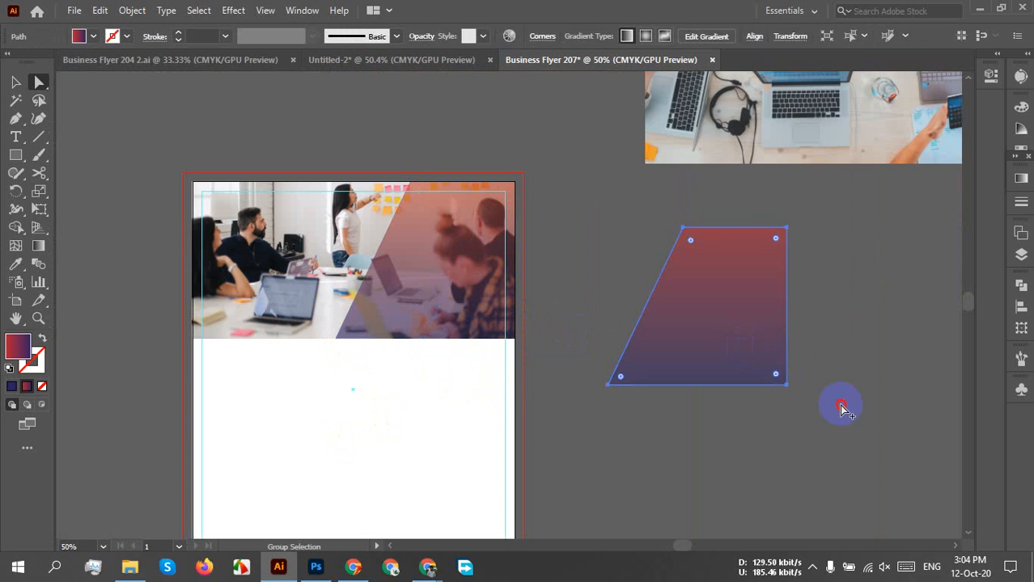
left_click(842, 406)
left_click(761, 365)
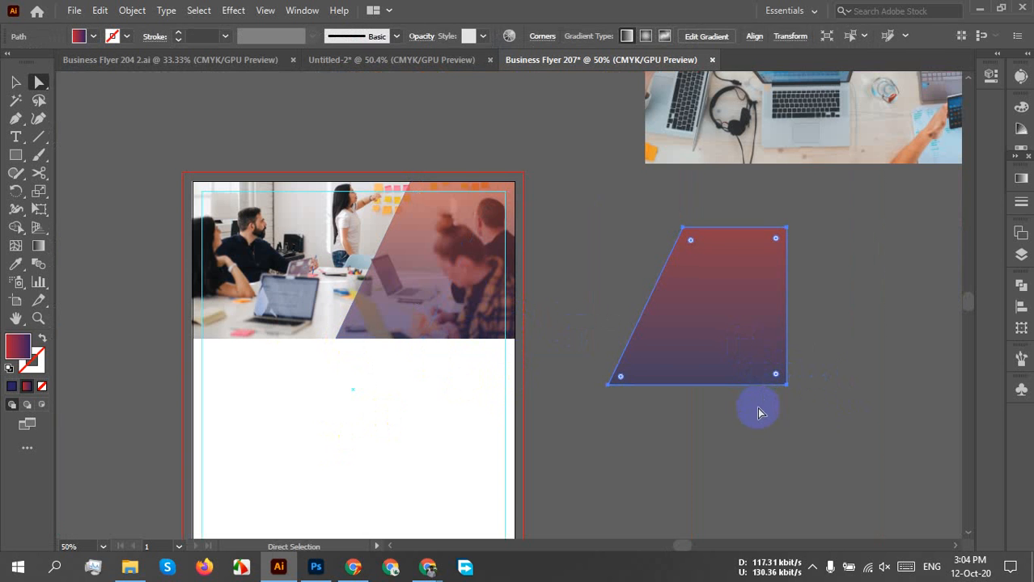
key("Delete")
Examine the translucent slanted shape over the header photo up close, from its lower edge to its upper corner
scroll(357, 376, "up", 3)
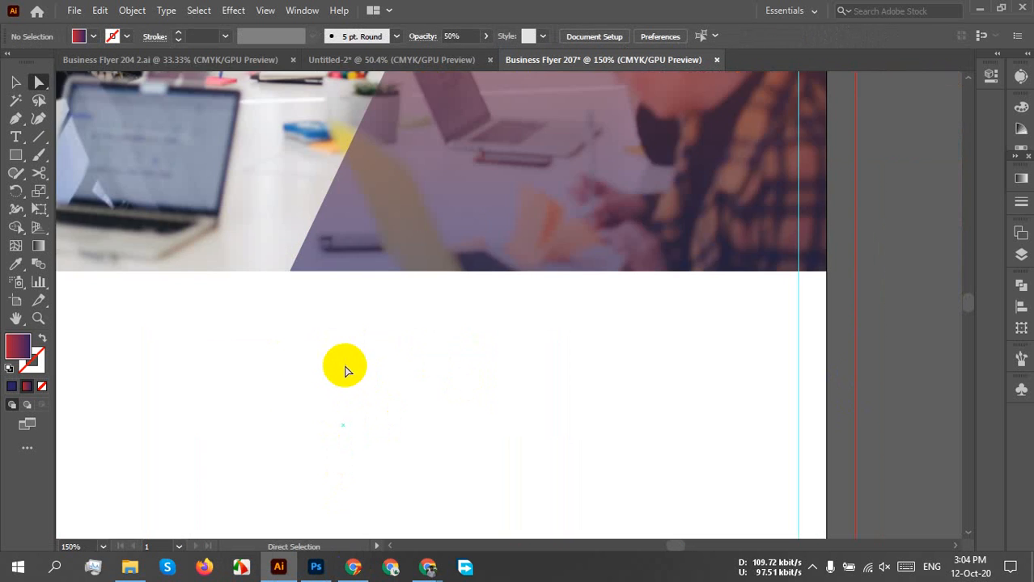
left_click_drag(426, 276, 300, 460)
left_click_drag(590, 172, 494, 300)
left_click(475, 234)
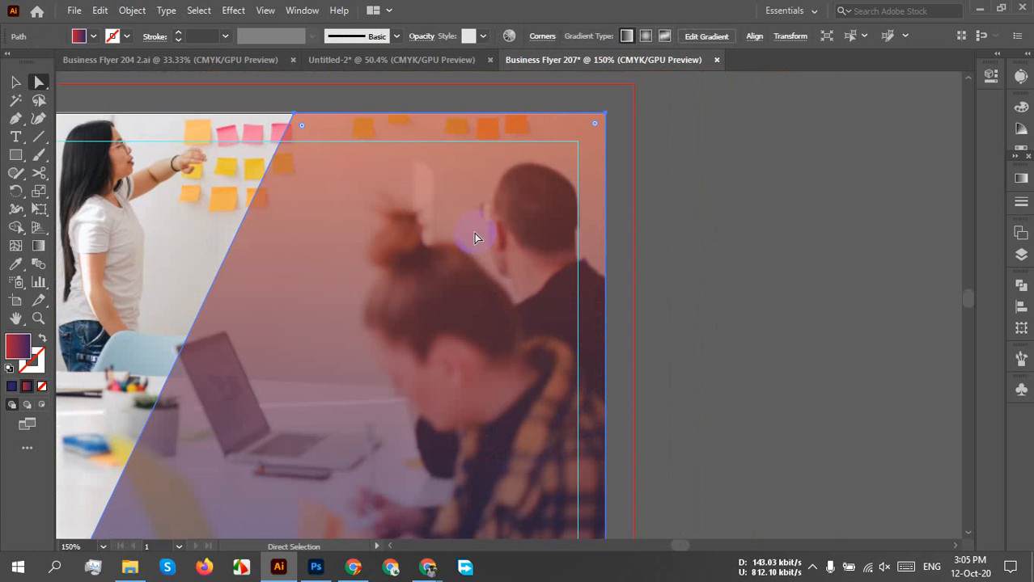
left_click(476, 246)
scroll(455, 265, "down", 1)
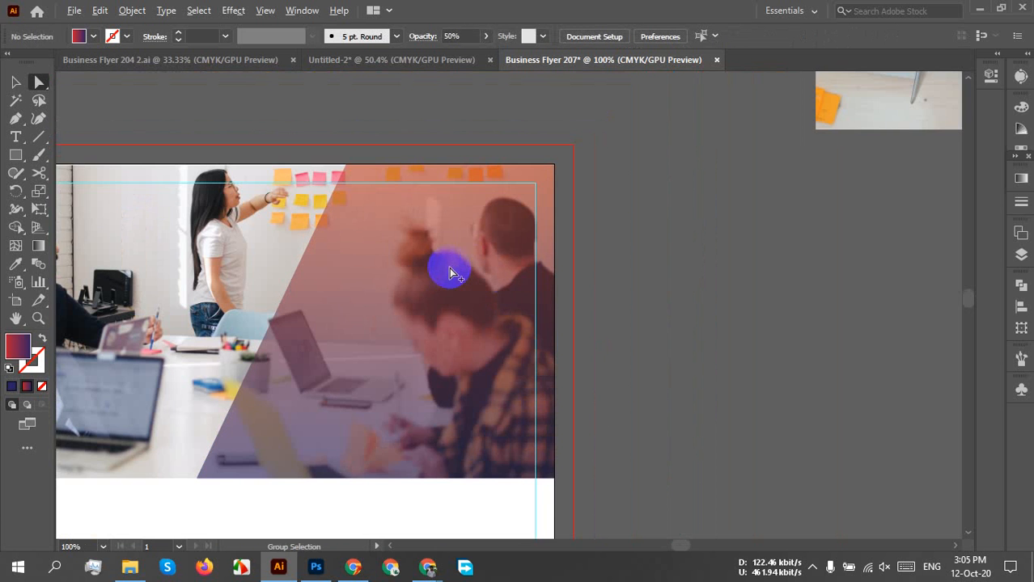
left_click_drag(410, 266, 515, 267)
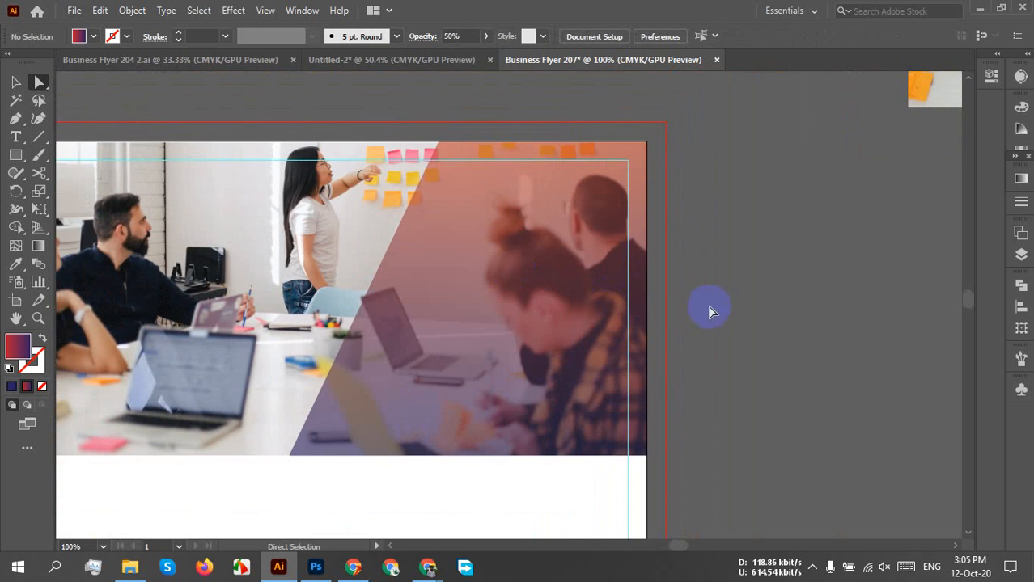
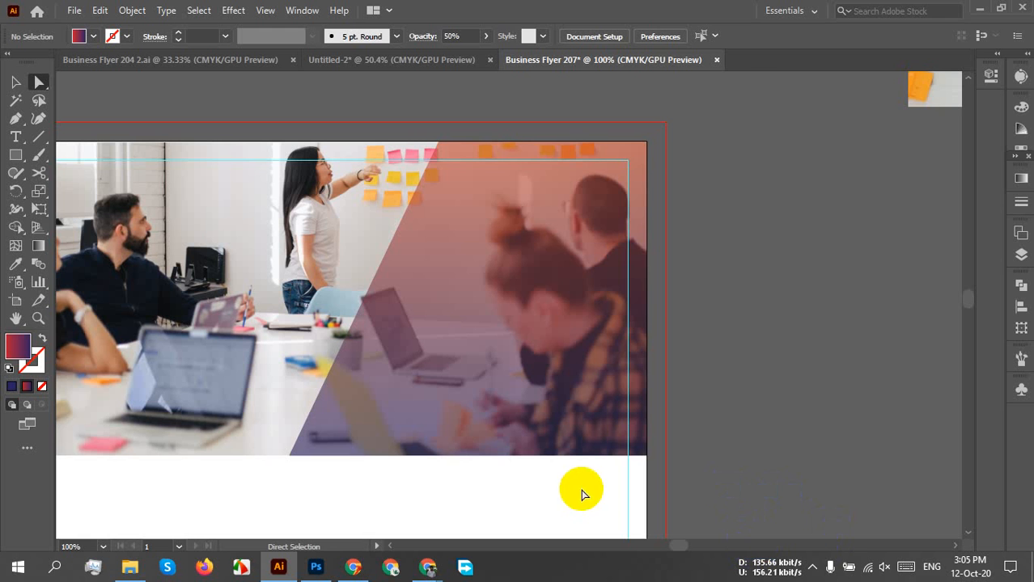
Shift the laptop desk photo up slightly and draw a square on the empty canvas beside the artboard
left_click_drag(739, 411, 541, 413)
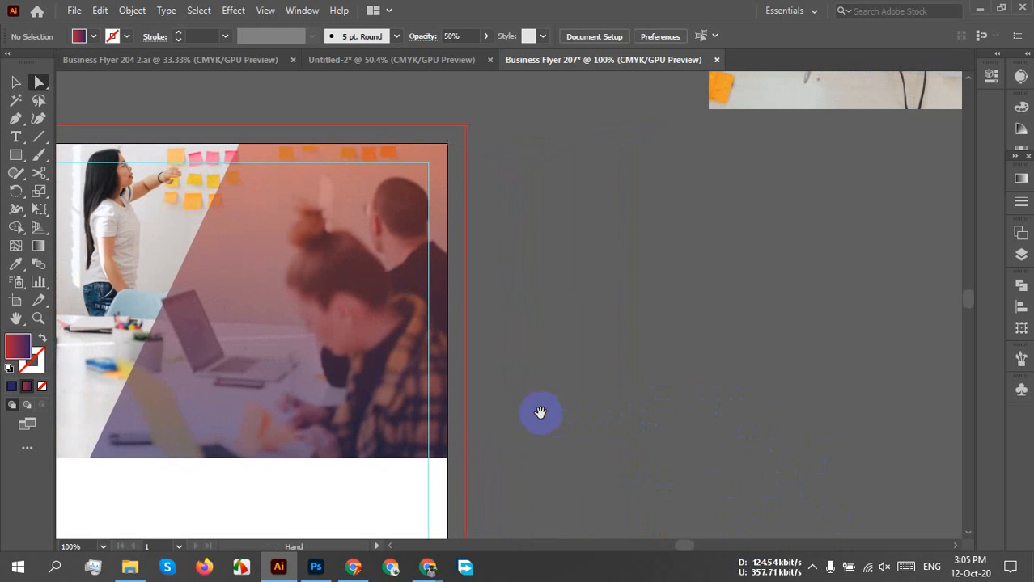
left_click_drag(837, 103, 830, 77)
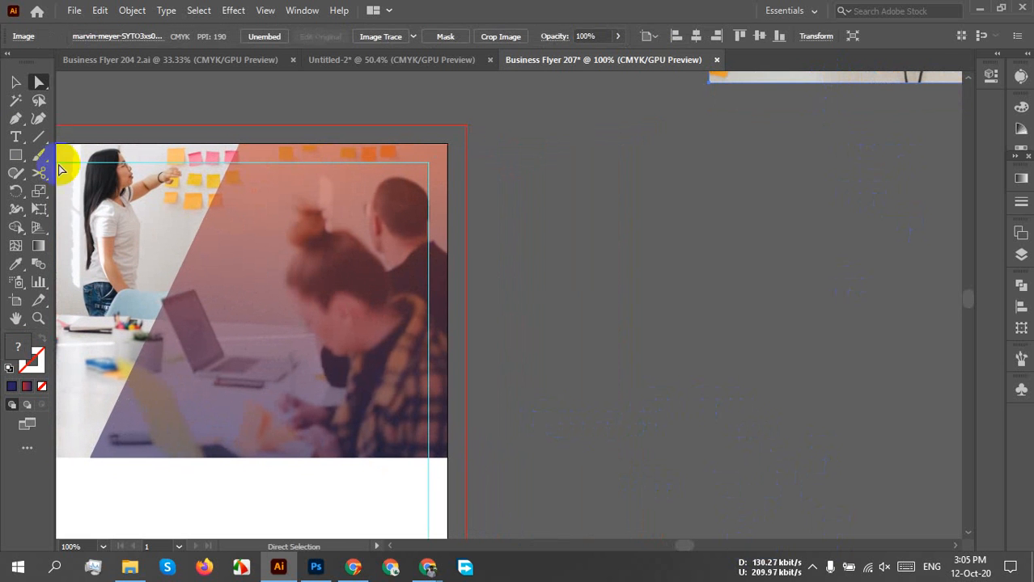
left_click_drag(9, 155, 83, 154)
left_click_drag(635, 241, 702, 307)
mouse_move(769, 353)
left_mouse_down()
mouse_move(778, 379)
mouse_move(775, 345)
left_mouse_up()
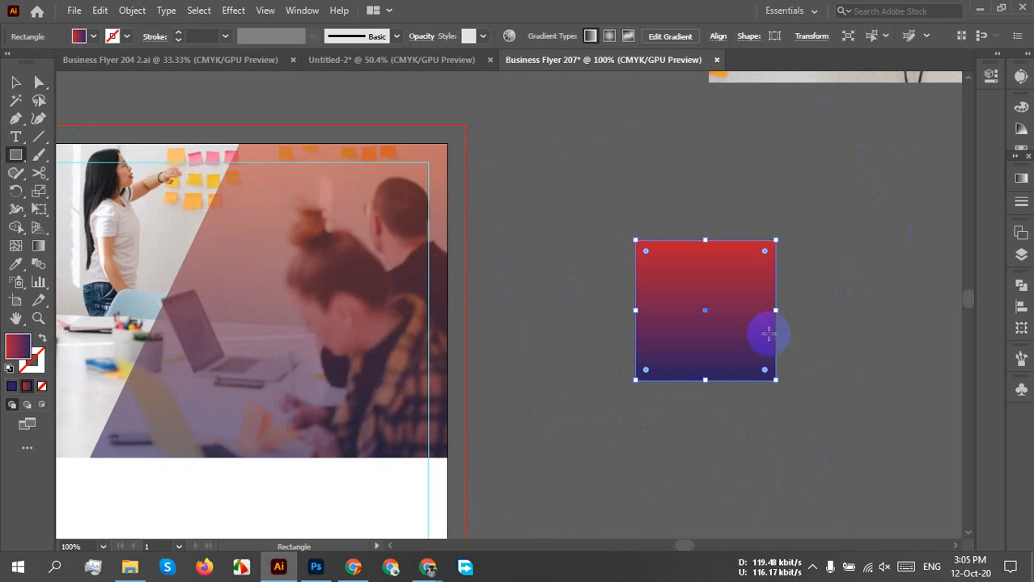
key("v")
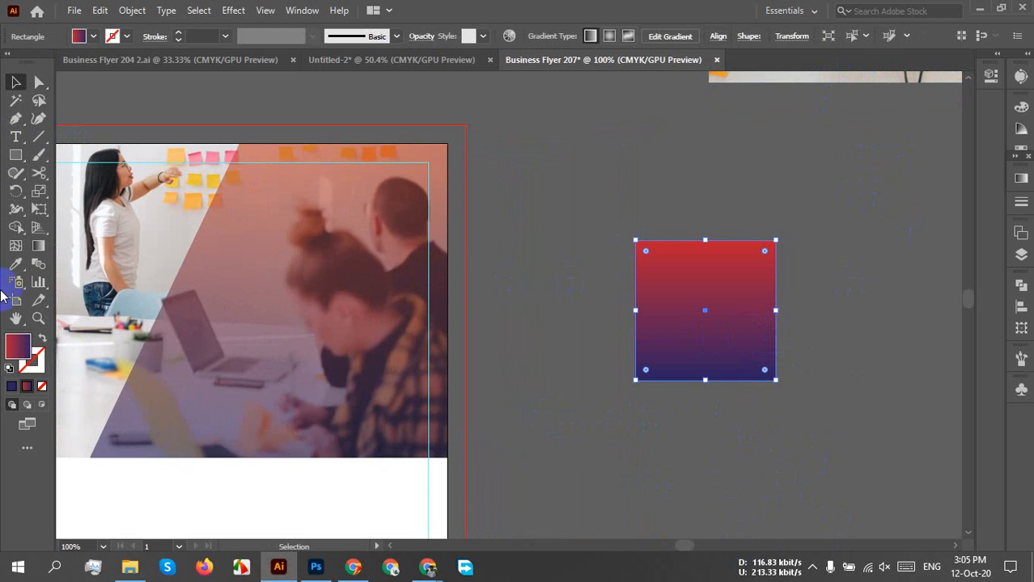
Swap the square's fill and stroke so it has no fill, and set the stroke colour to CMYK Red
left_click(42, 338)
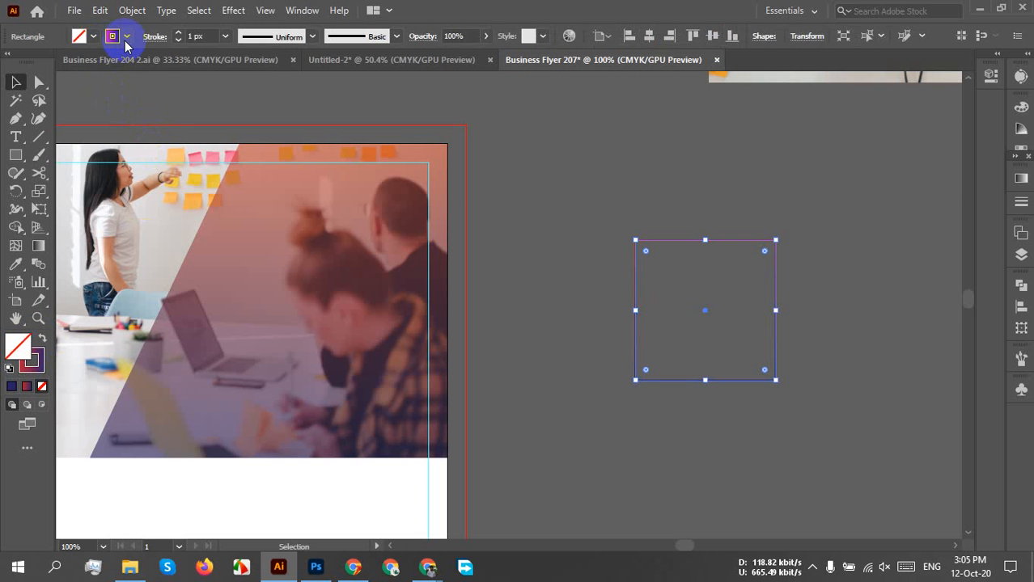
left_click(112, 35)
left_click(53, 64)
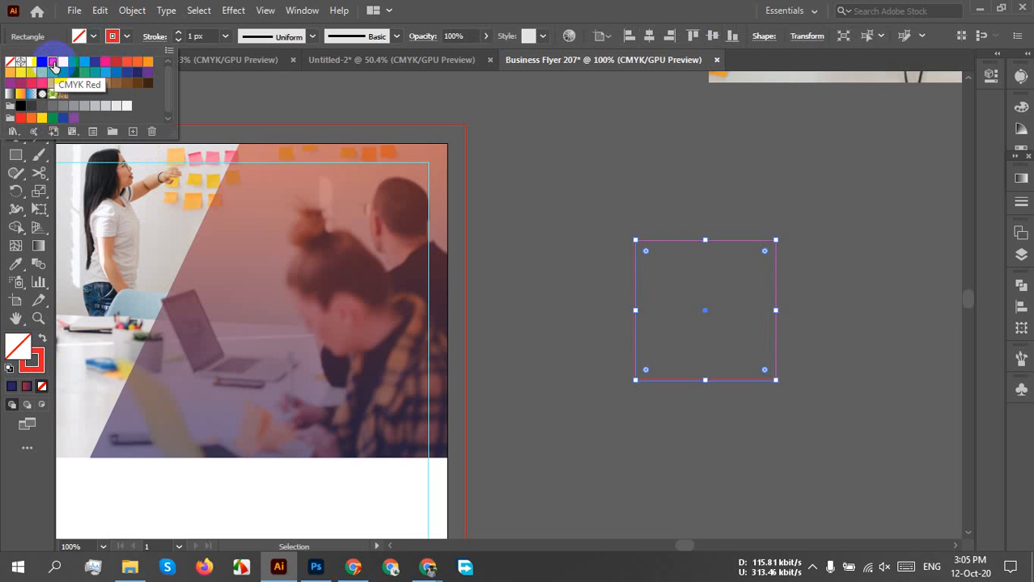
left_click(777, 305)
left_click(858, 300)
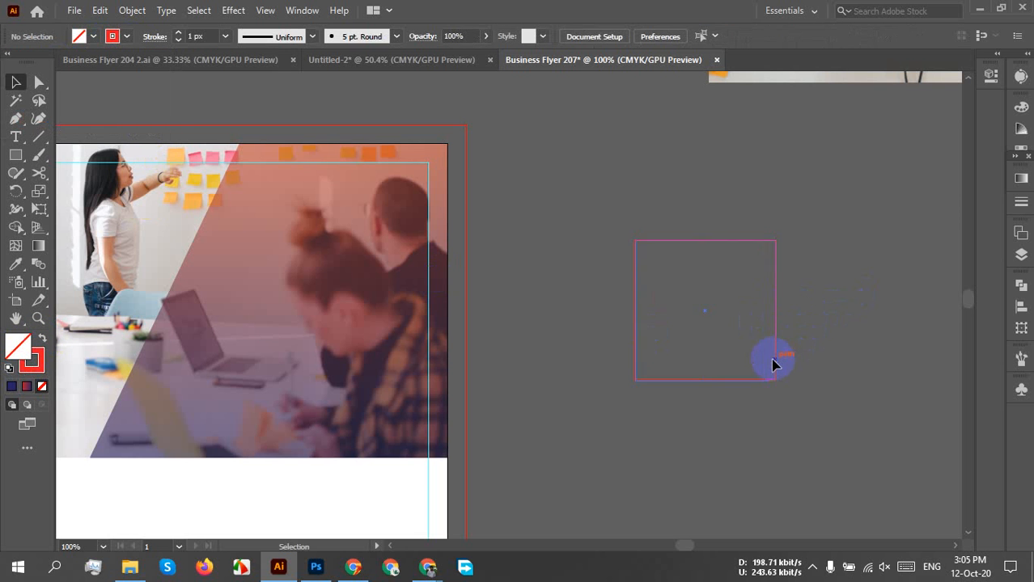
Move the square outline slightly on the empty canvas and set its stroke weight to 5 px
scroll(752, 358, "up", 1)
scroll(752, 358, "down", 1)
left_click_drag(828, 361, 510, 374)
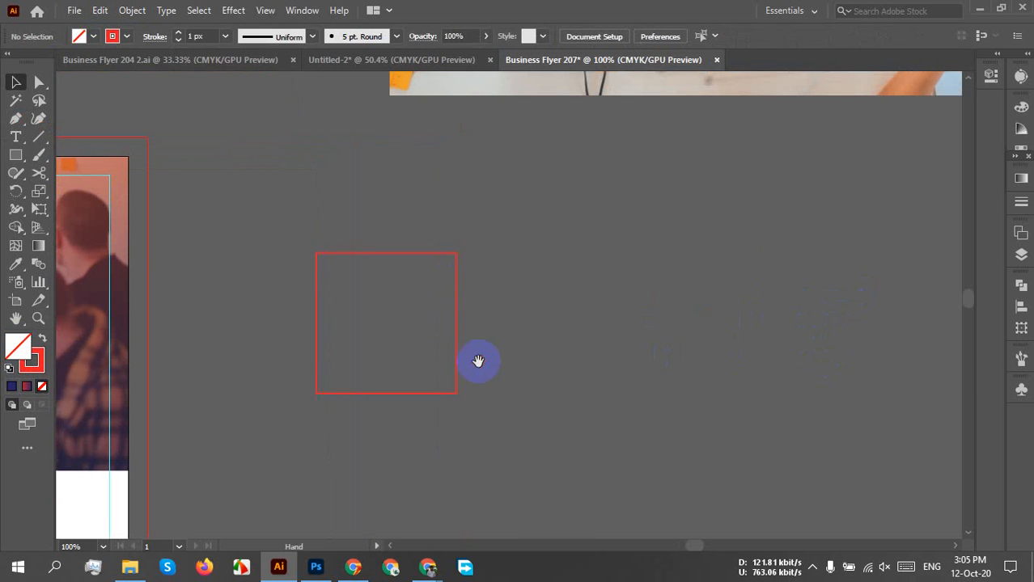
left_click_drag(456, 337, 521, 349)
left_click(207, 36)
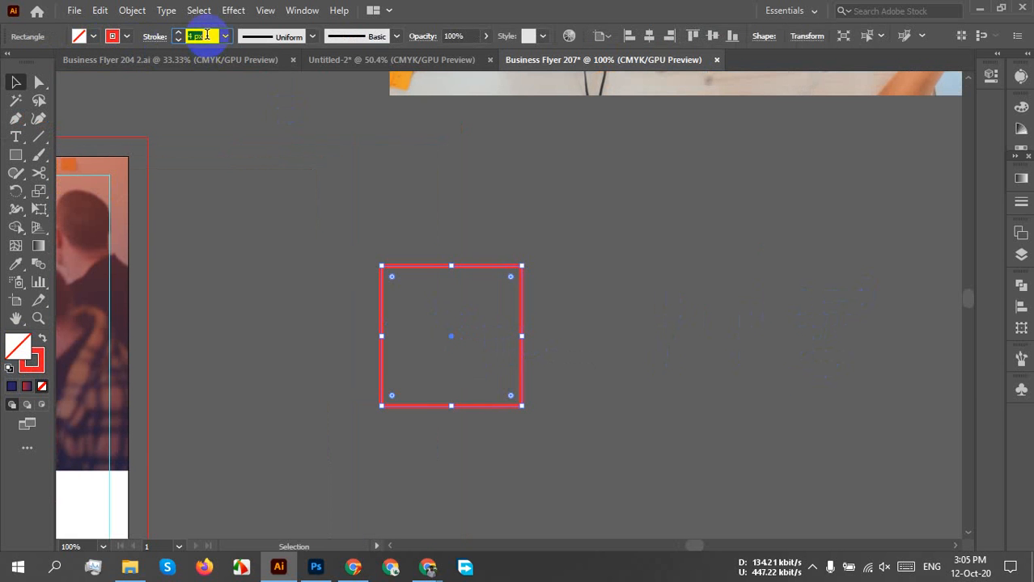
scroll(207, 35, "up", 2)
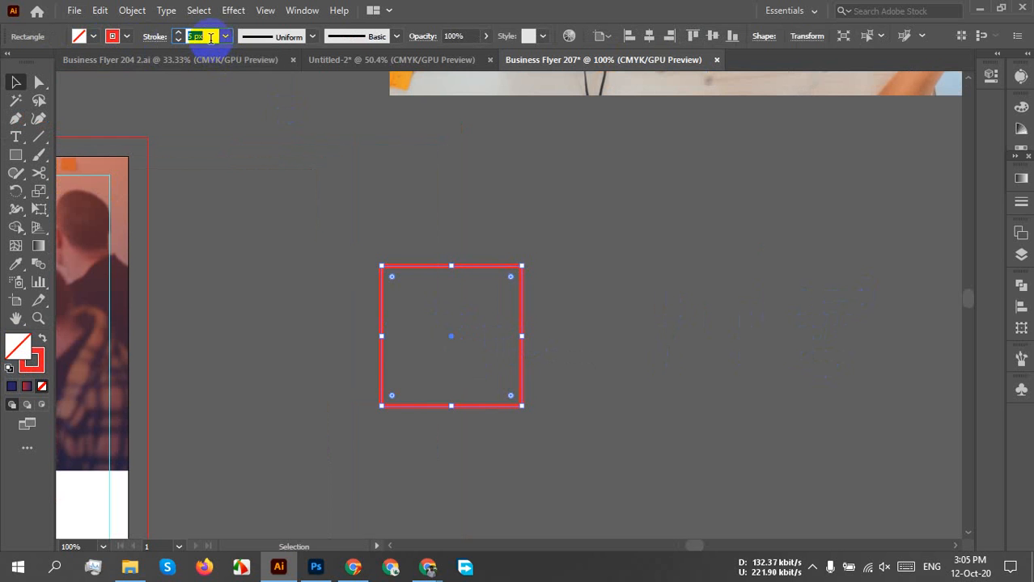
left_click(589, 265)
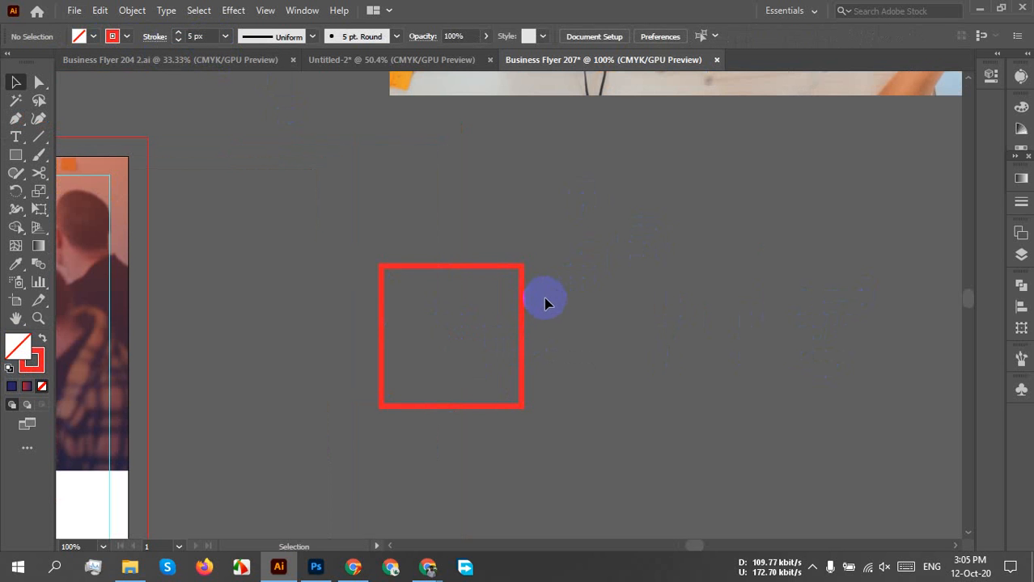
Shift the red square sideways by its own width and add two copies touching its upper-left and lower-left corners
left_click_drag(521, 332, 662, 332)
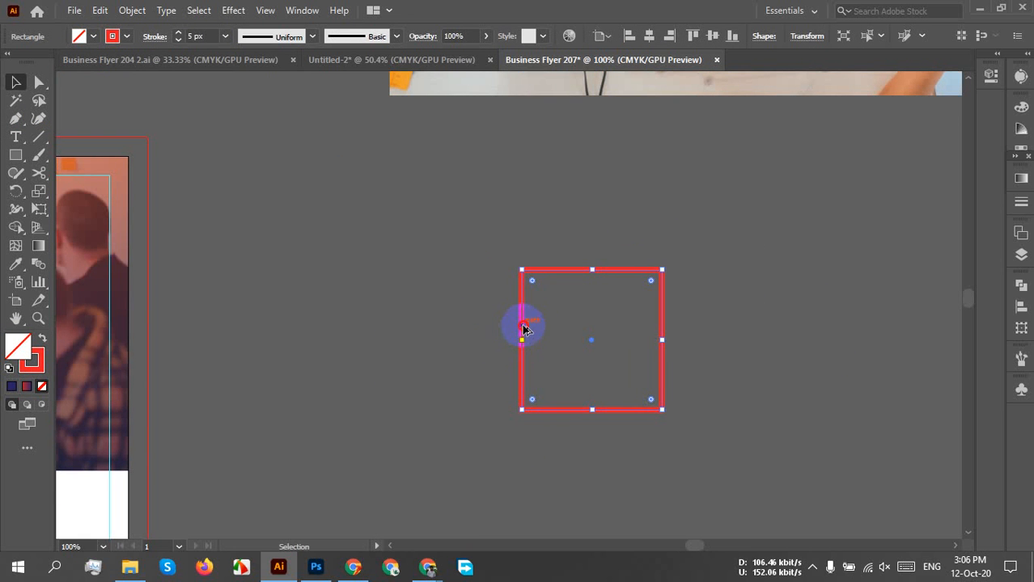
left_click_drag(523, 328, 383, 187)
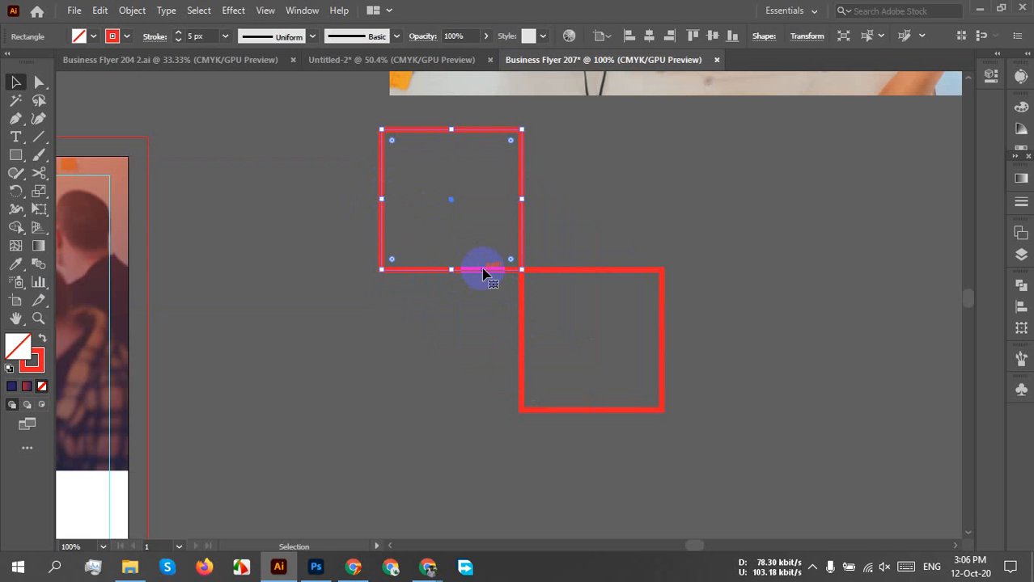
left_click_drag(483, 275, 484, 435)
key("shift")
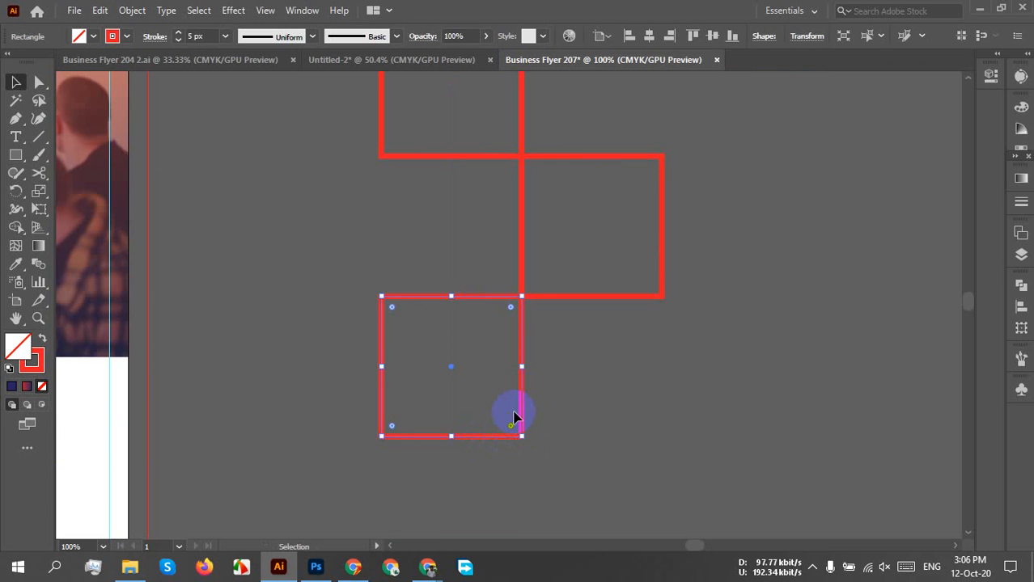
key("ctrl+shift+a")
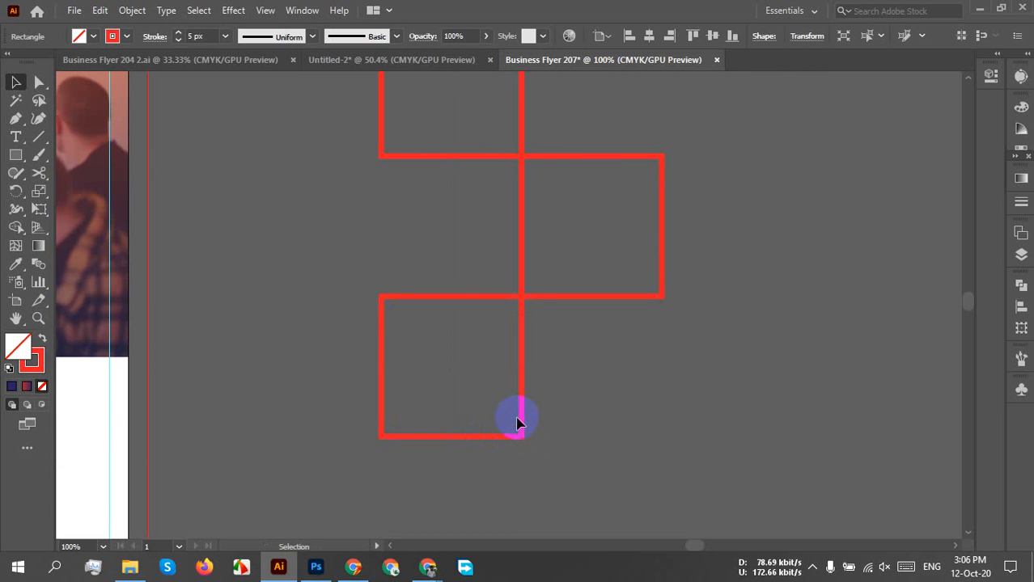
left_click_drag(573, 397, 473, 469)
scroll(608, 454, "down", 9)
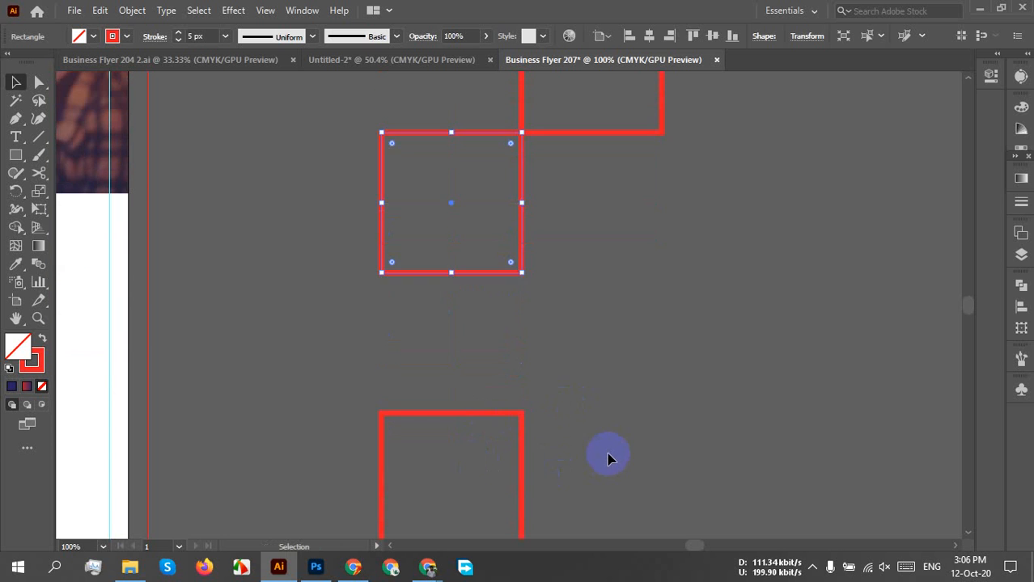
left_click(625, 420)
scroll(618, 425, "up", 2)
left_click_drag(618, 426, 453, 508)
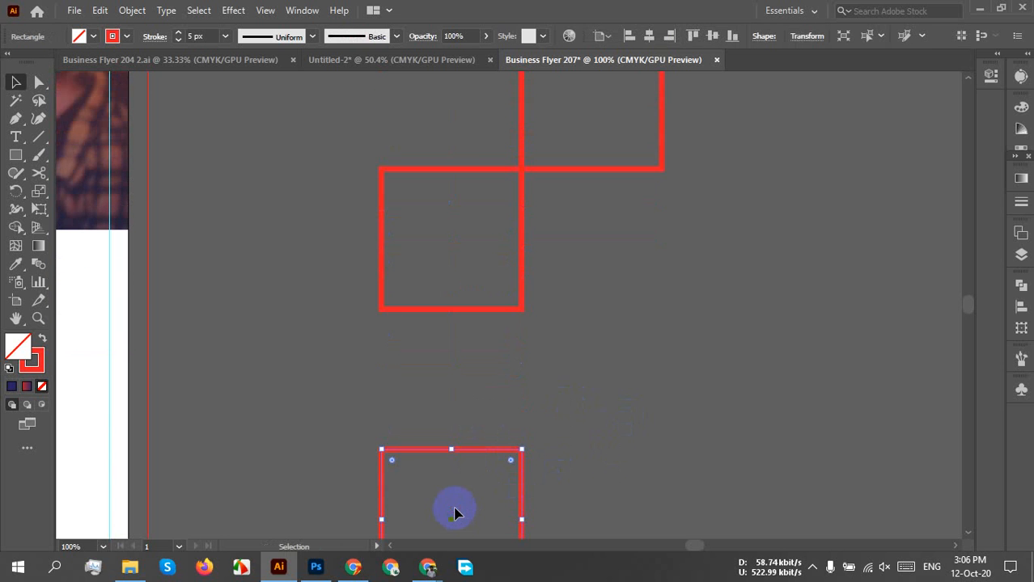
key("Delete")
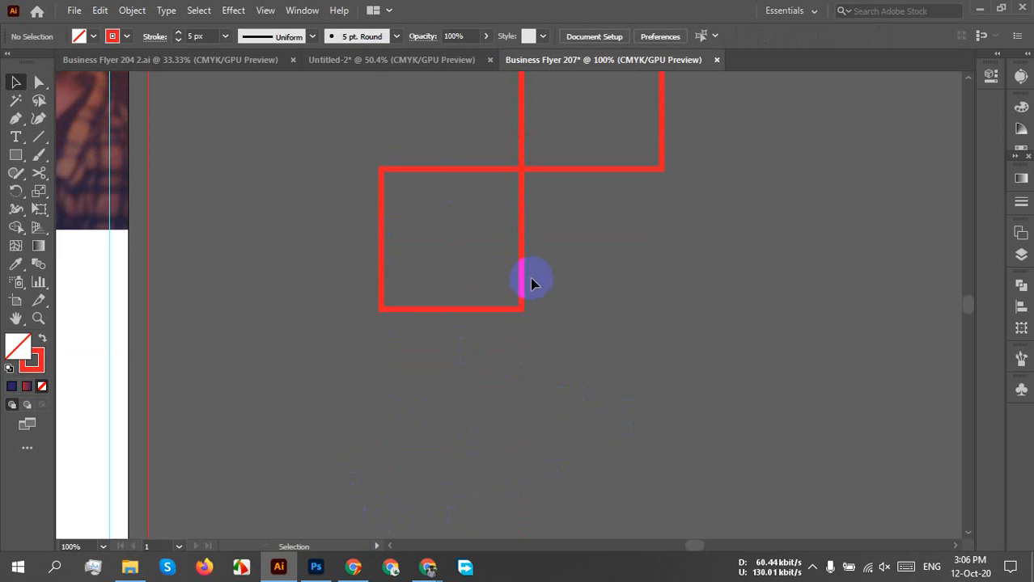
Copy the lower-left and upper-left squares 3.7 in sideways so the copies touch the middle square's two free corners
left_click_drag(522, 278, 801, 287)
key("alt")
scroll(809, 271, "up", 4)
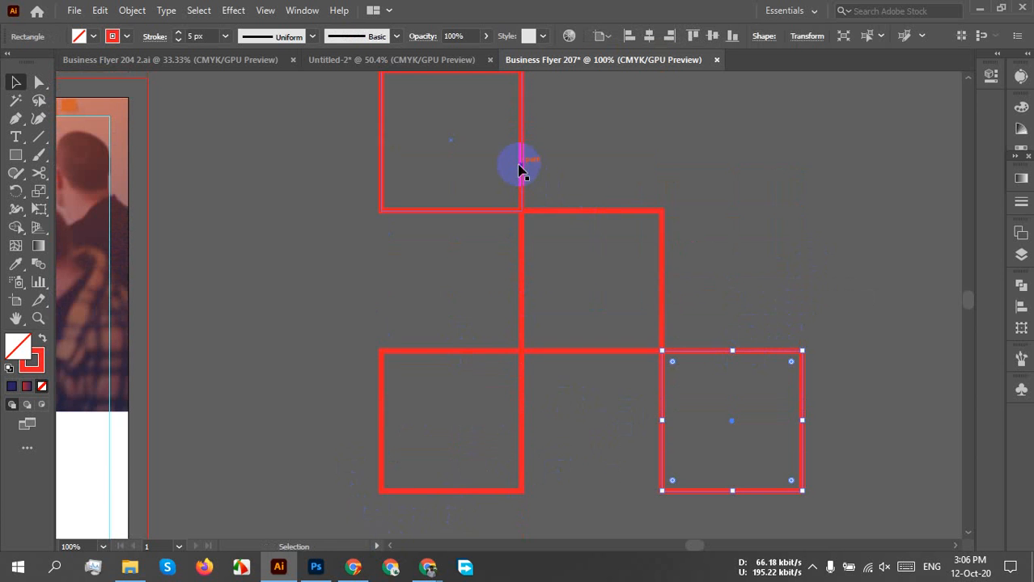
left_click_drag(522, 170, 725, 186)
key("ctrl+z")
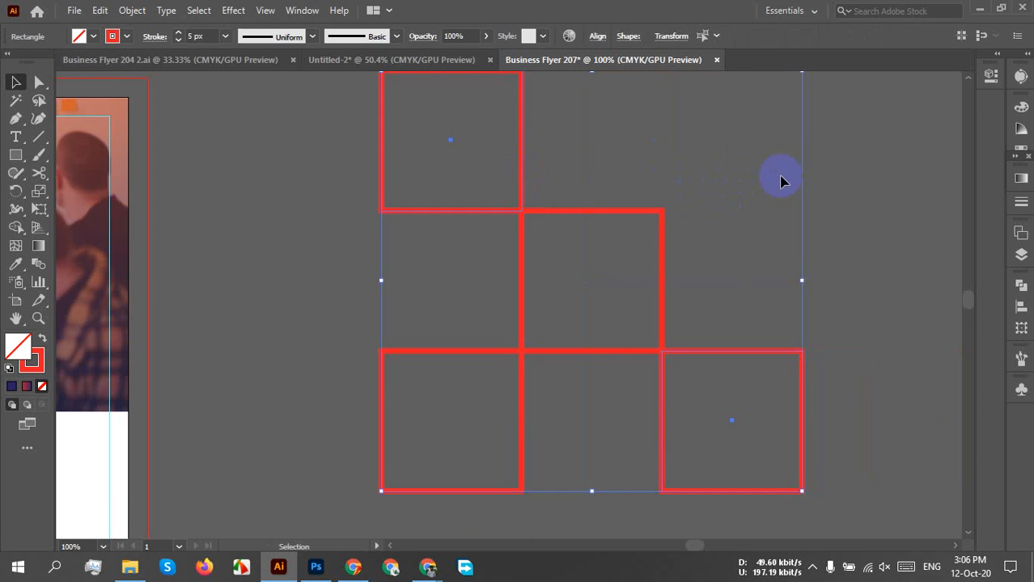
left_click(873, 167)
left_click_drag(524, 163, 803, 189)
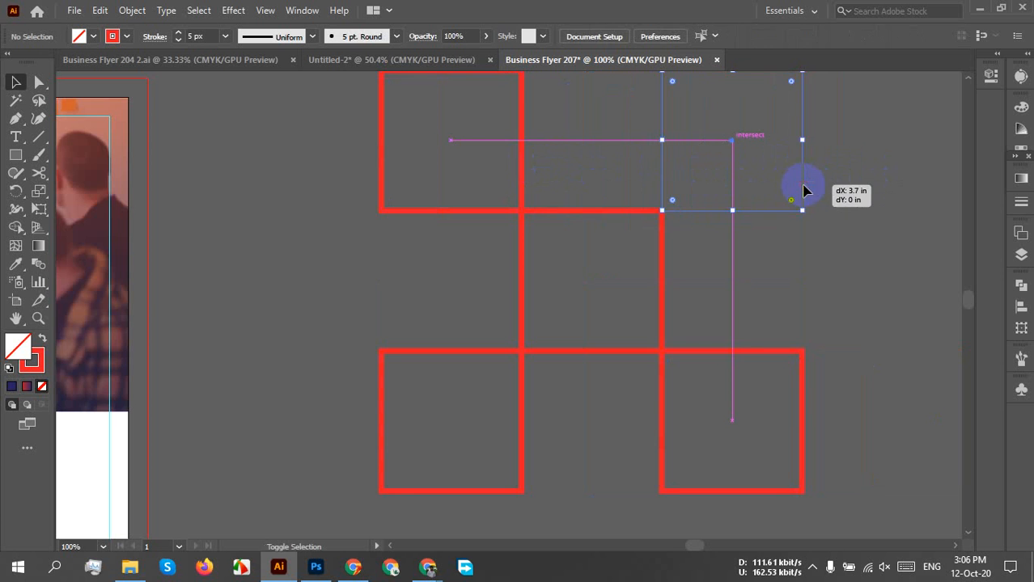
left_click(859, 269)
scroll(858, 265, "down", 1)
left_click_drag(761, 282, 724, 303)
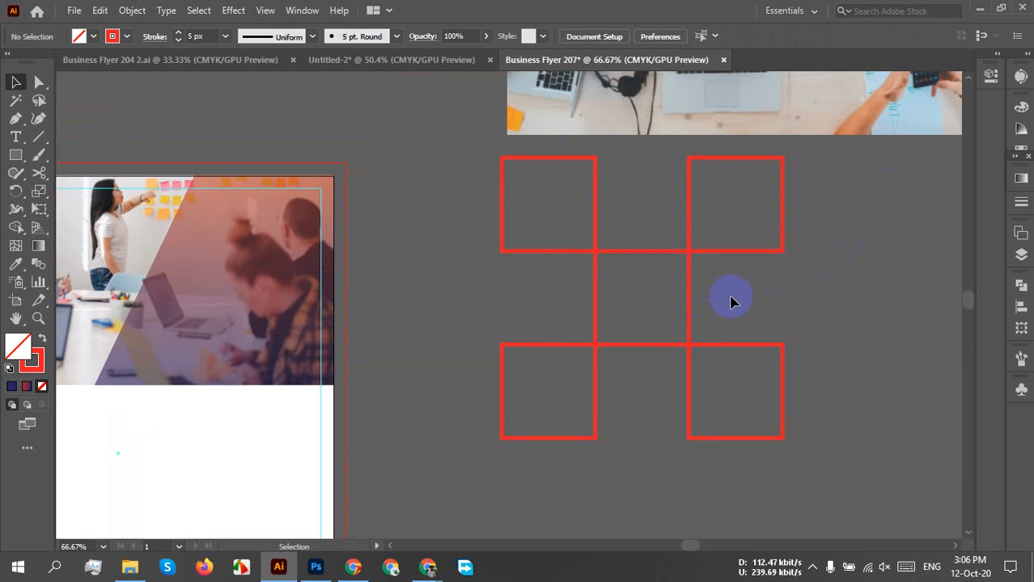
Duplicate the middle square in place and enlarge the copy from its centre so it overlaps the four corner squares
left_click(619, 317)
left_click(99, 10)
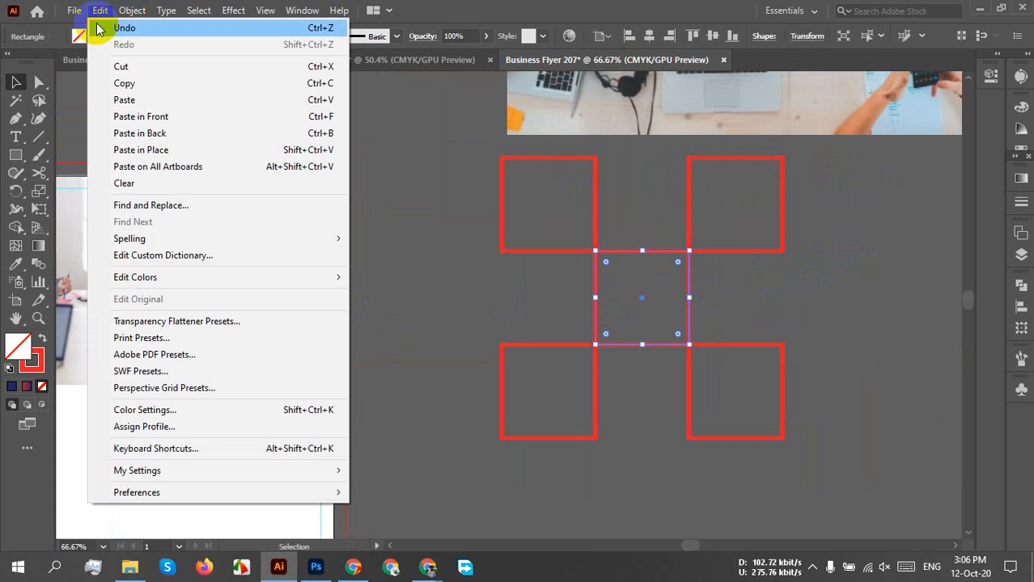
left_click(134, 83)
left_click(100, 10)
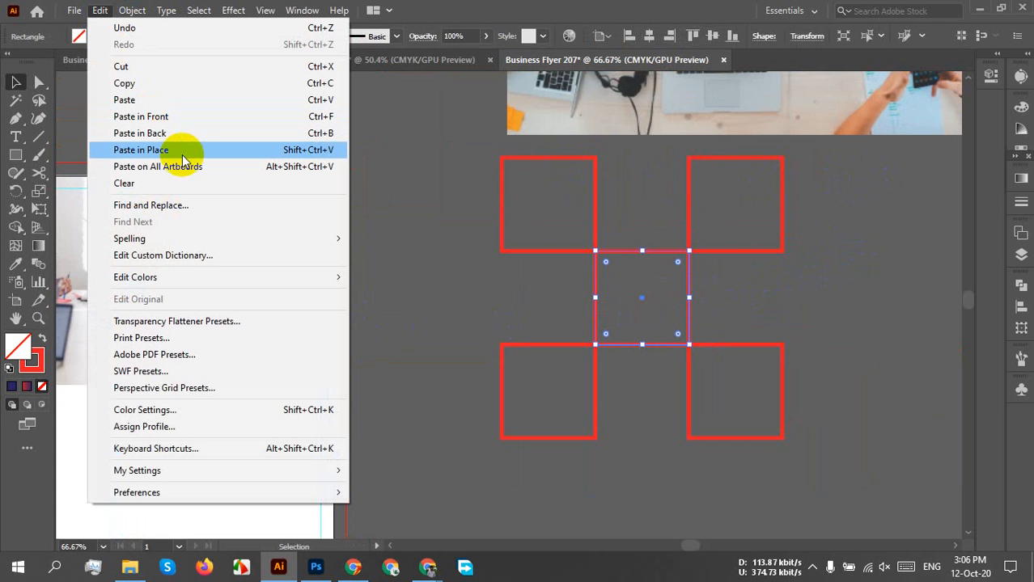
left_click(140, 150)
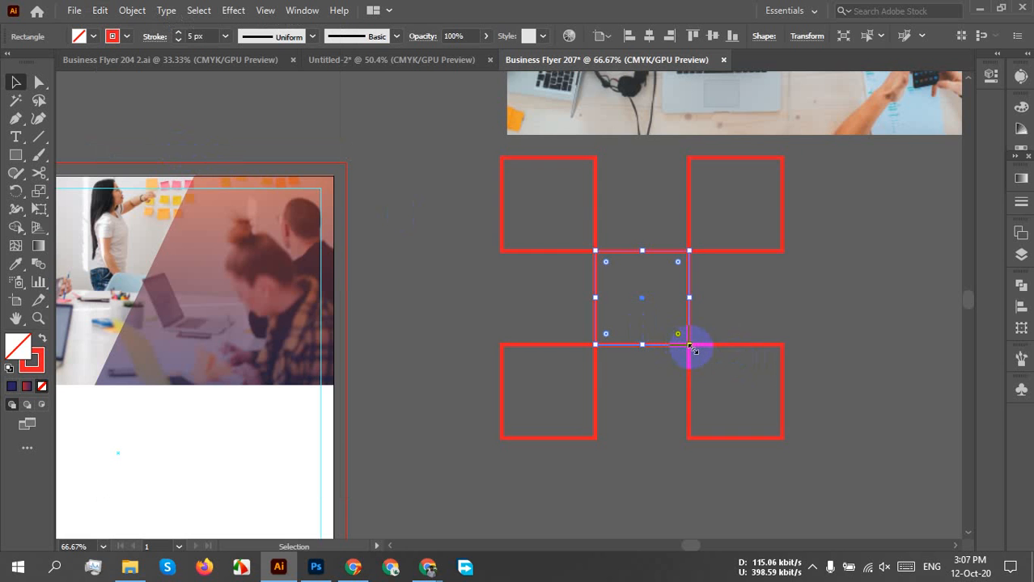
left_click_drag(690, 346, 735, 378)
left_click(870, 276)
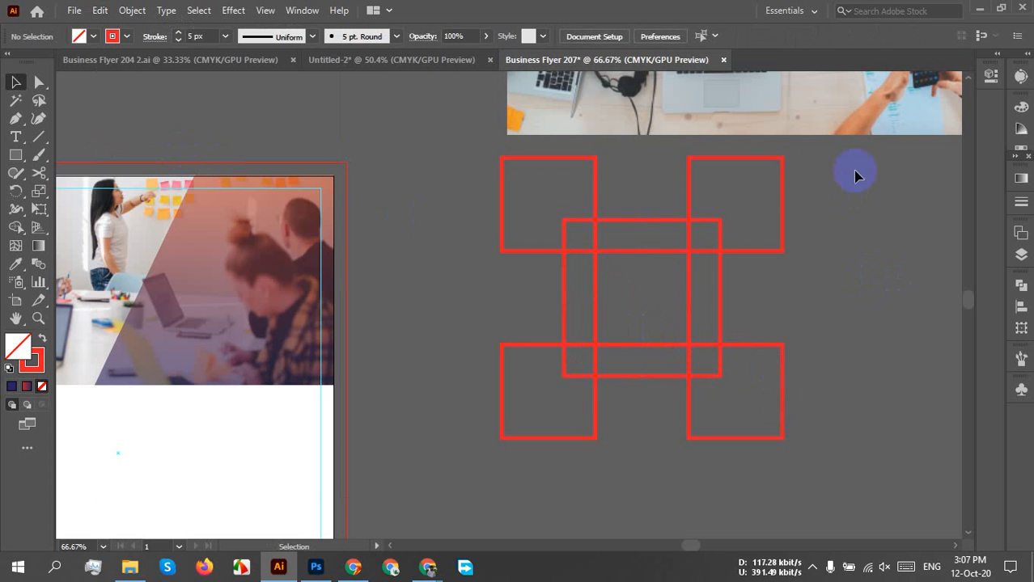
Scale the whole arrangement of squares down proportionally about its centre to about one fifth of its size
left_click_drag(523, 328, 444, 450)
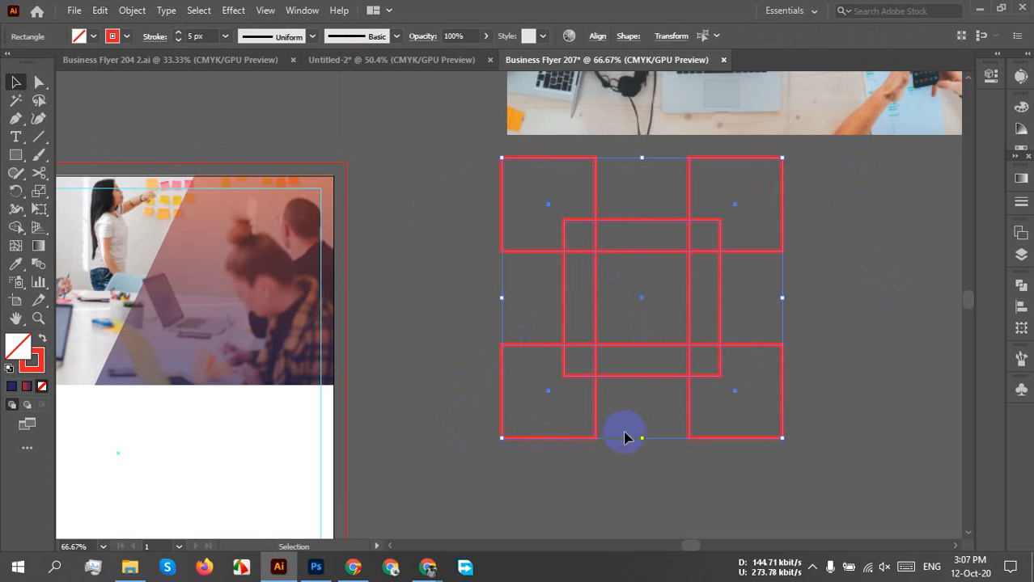
left_click(871, 318)
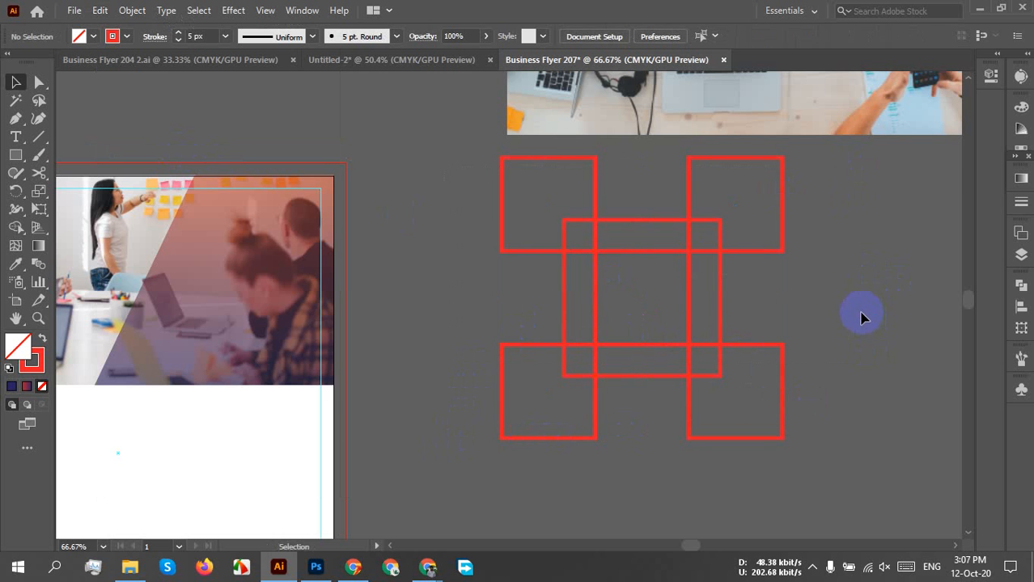
left_click_drag(427, 160, 848, 453)
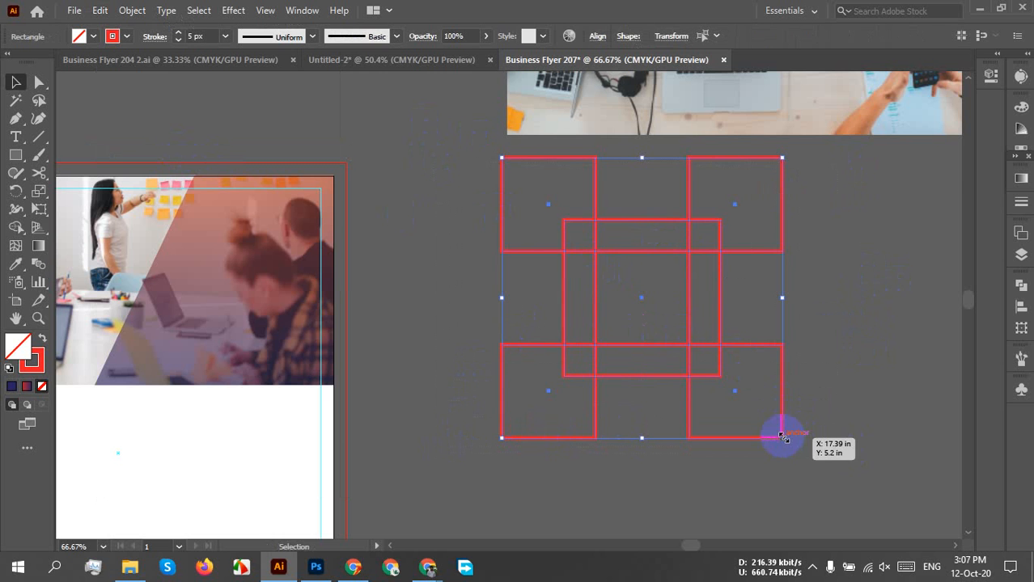
left_click_drag(782, 437, 731, 386)
left_click(795, 332)
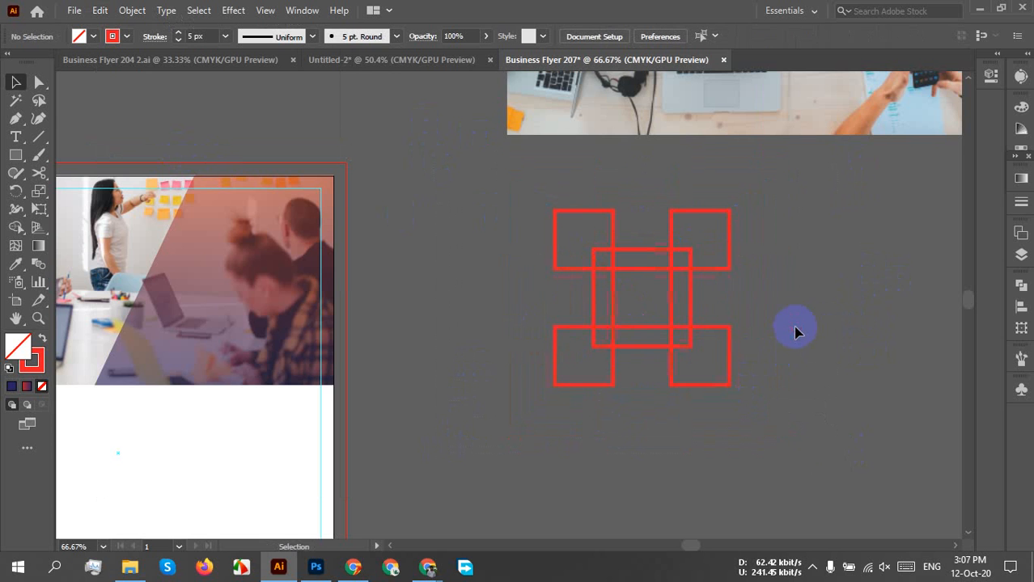
scroll(715, 268, "up", 2)
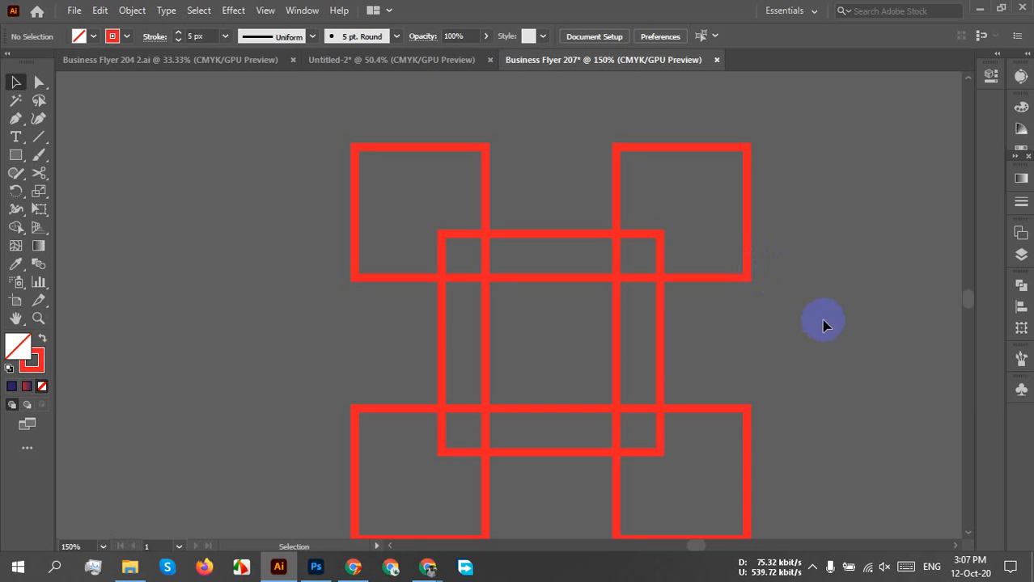
scroll(819, 317, "down", 2)
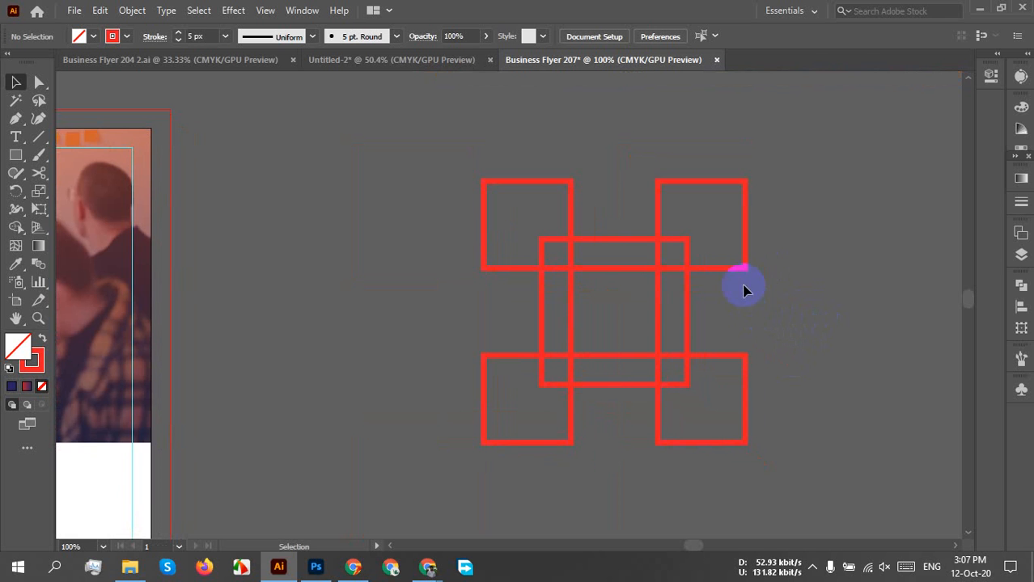
left_click_drag(814, 171, 509, 431)
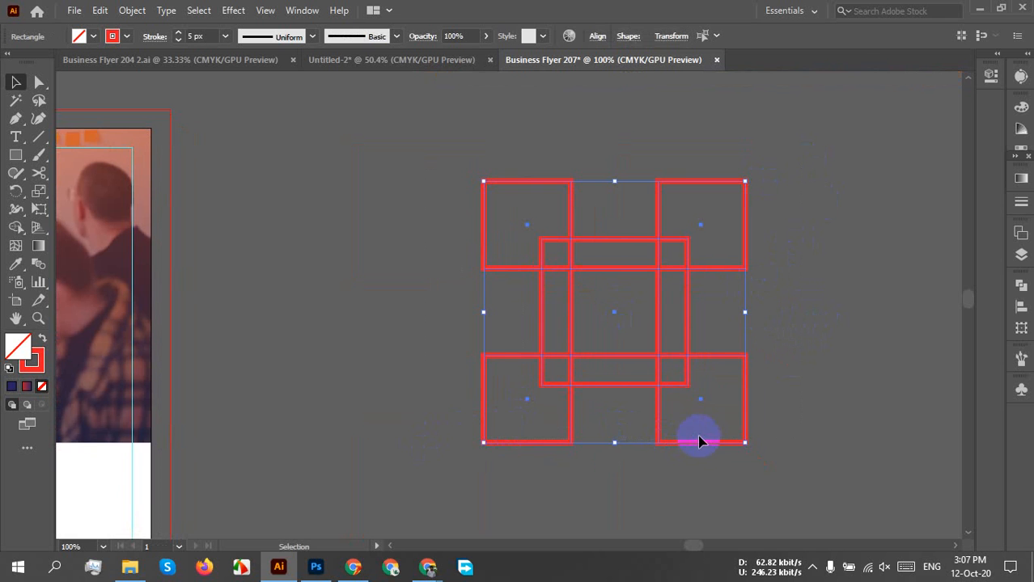
left_click_drag(743, 445, 663, 378)
left_click(693, 325)
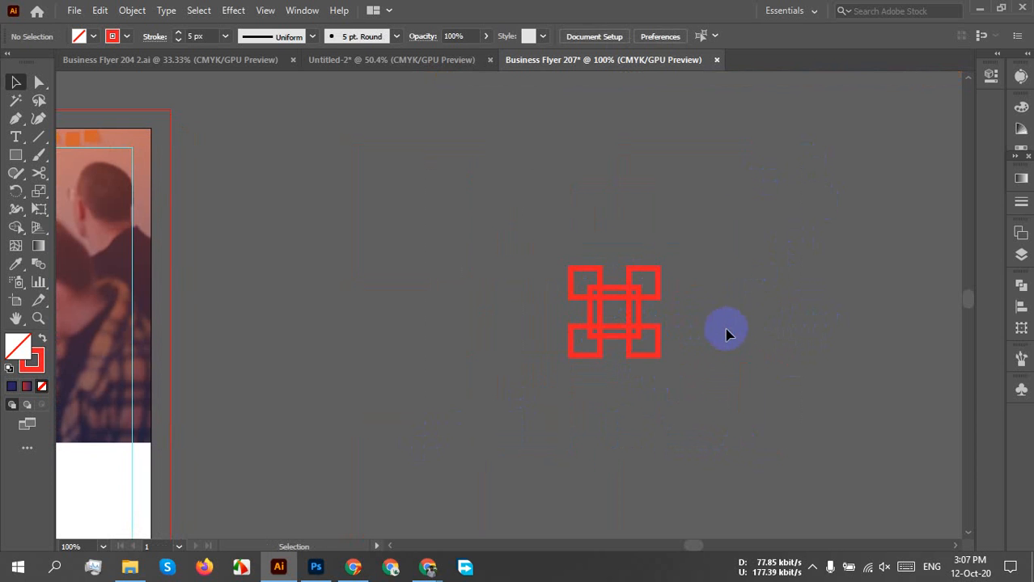
Try rotating the whole arrangement of squares by 45 degrees, and undo the rotation
left_click_drag(678, 236, 484, 433)
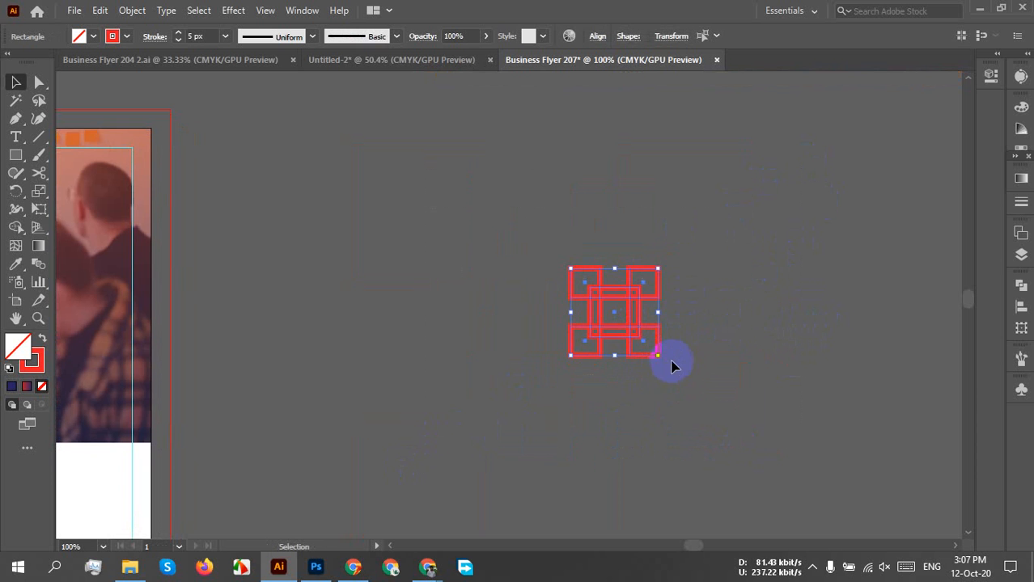
left_click_drag(661, 365, 701, 288)
left_click(716, 307)
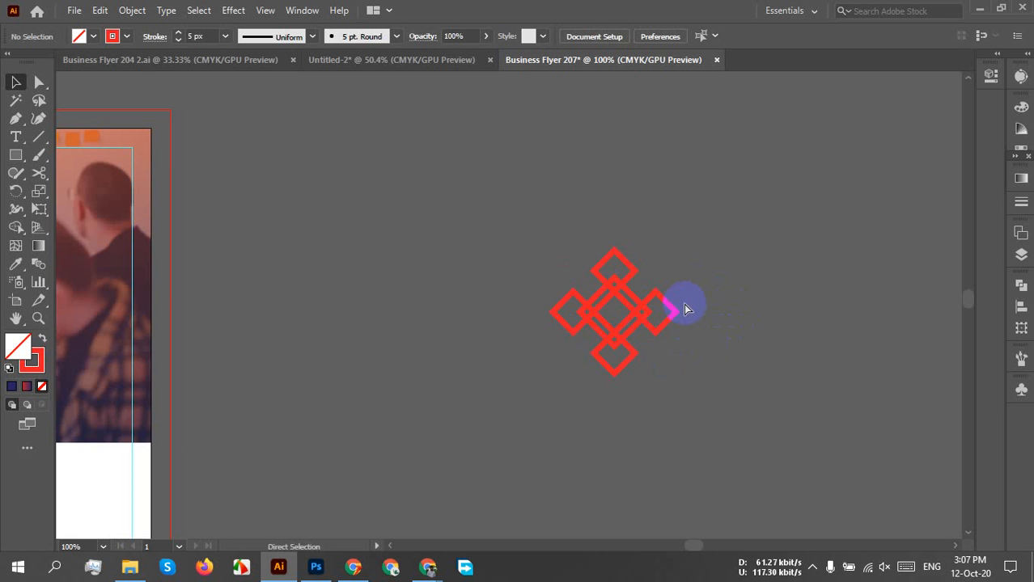
key("ctrl+z")
left_click(684, 311)
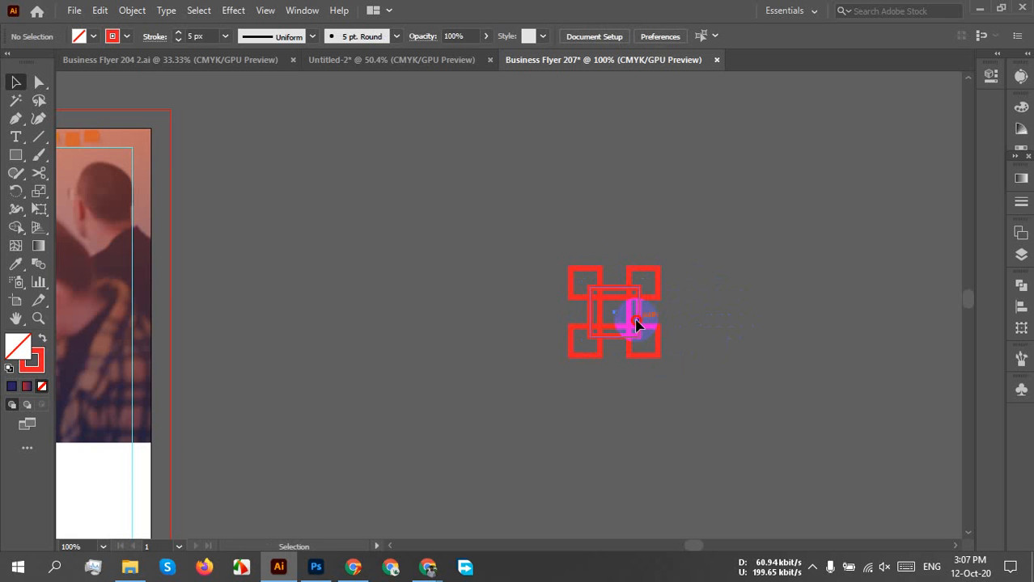
Duplicate the larger centre square in place and enlarge the copy from its centre to about 1.4 in, framing the whole arrangement
left_click(636, 324)
scroll(535, 302, "up", 2)
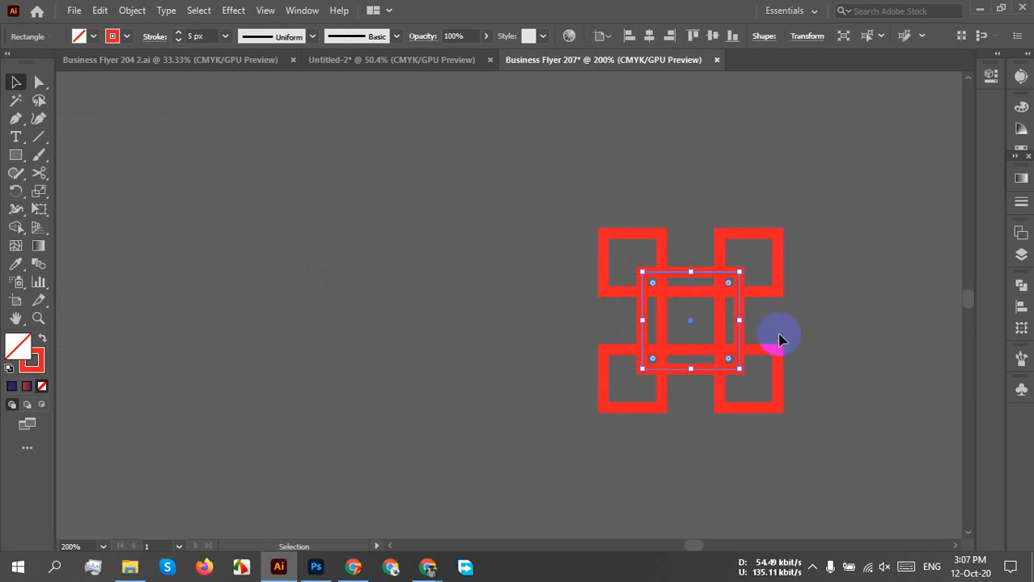
scroll(705, 325, "up", 1)
left_click_drag(830, 311, 701, 305)
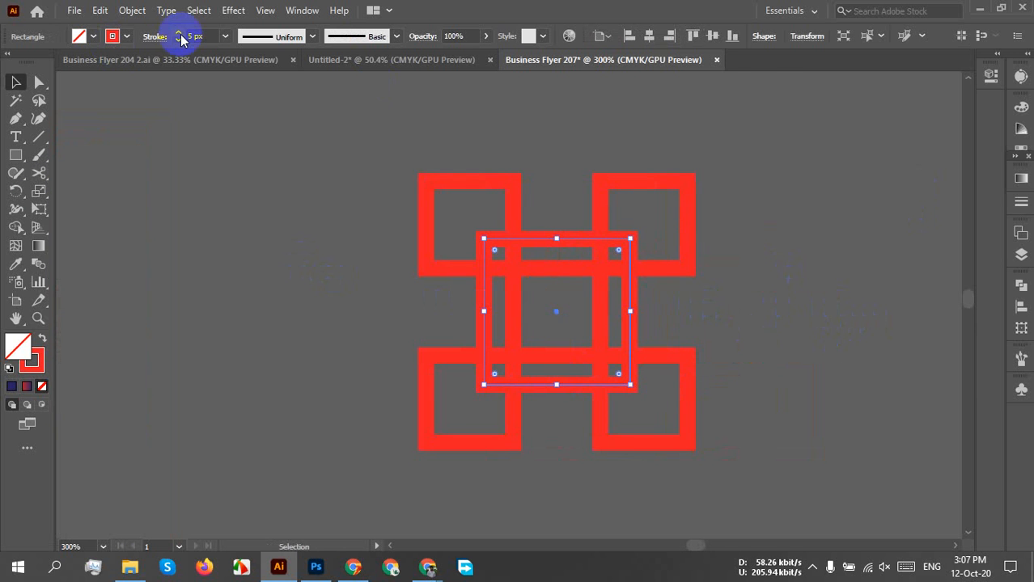
left_click(99, 10)
left_click(154, 87)
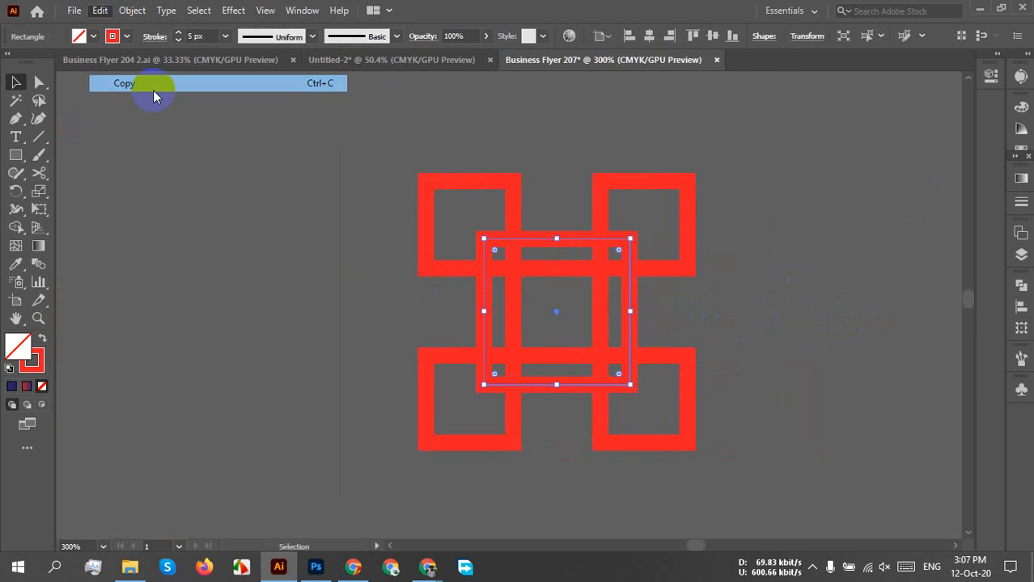
left_click(100, 10)
left_click(157, 149)
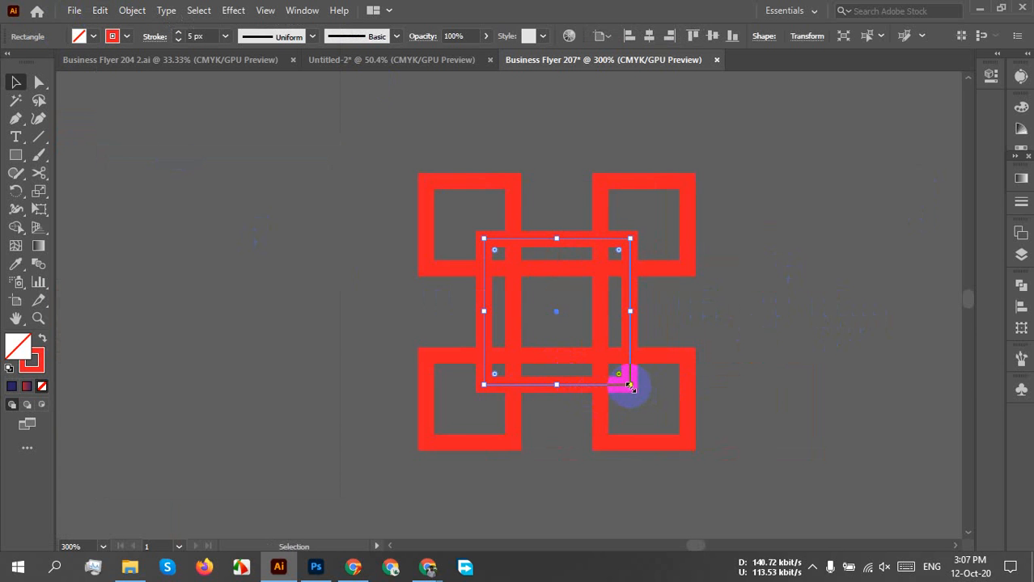
left_click_drag(630, 386, 736, 472)
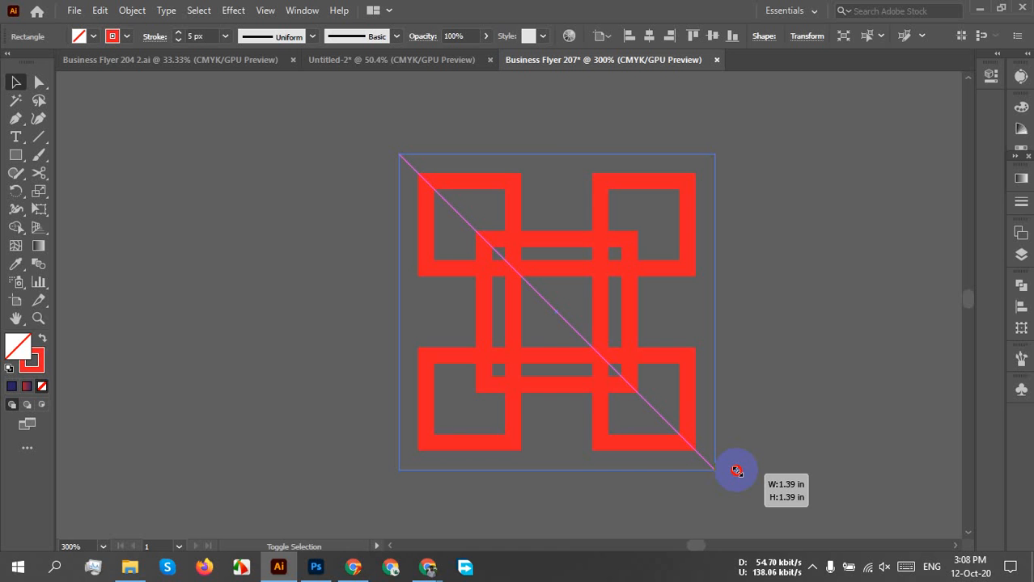
mouse_move(737, 472)
left_mouse_down()
mouse_move(717, 475)
mouse_move(724, 483)
left_mouse_up()
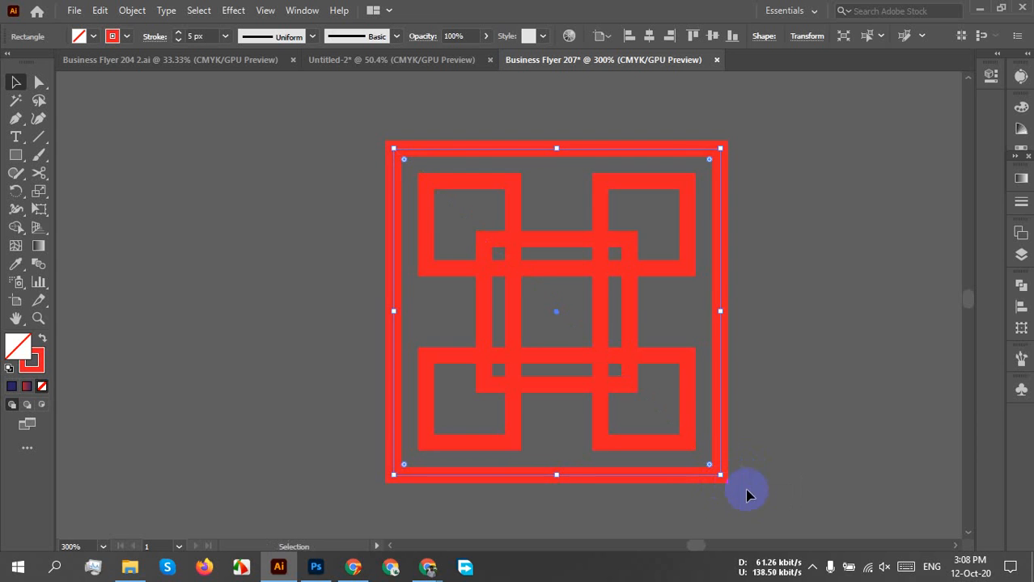
left_click(812, 567)
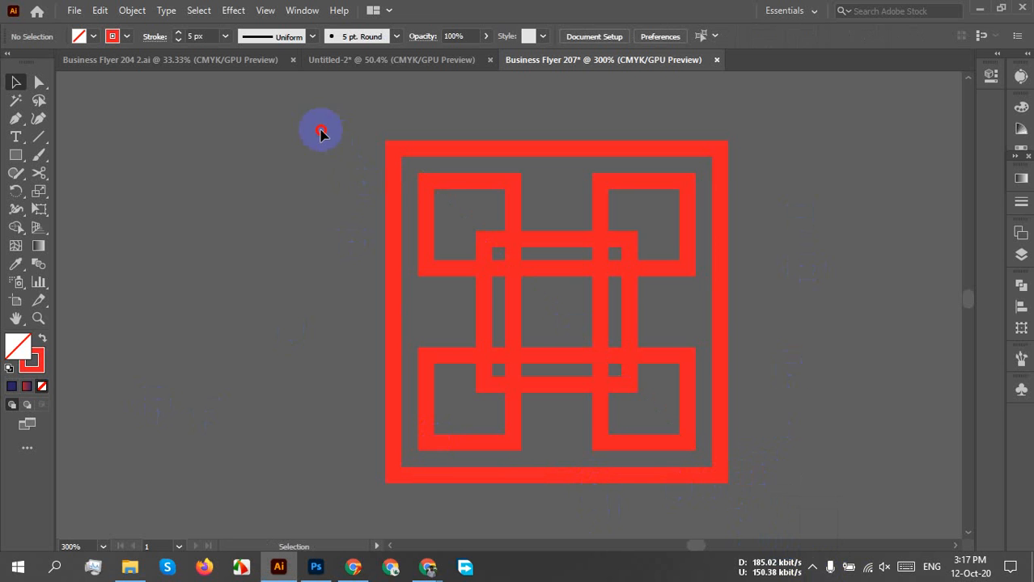
Set the stroke weight of the outer frame, both centre squares and the two upper corner squares to 4 px
left_click_drag(321, 132, 669, 297)
left_click_drag(761, 340, 782, 351)
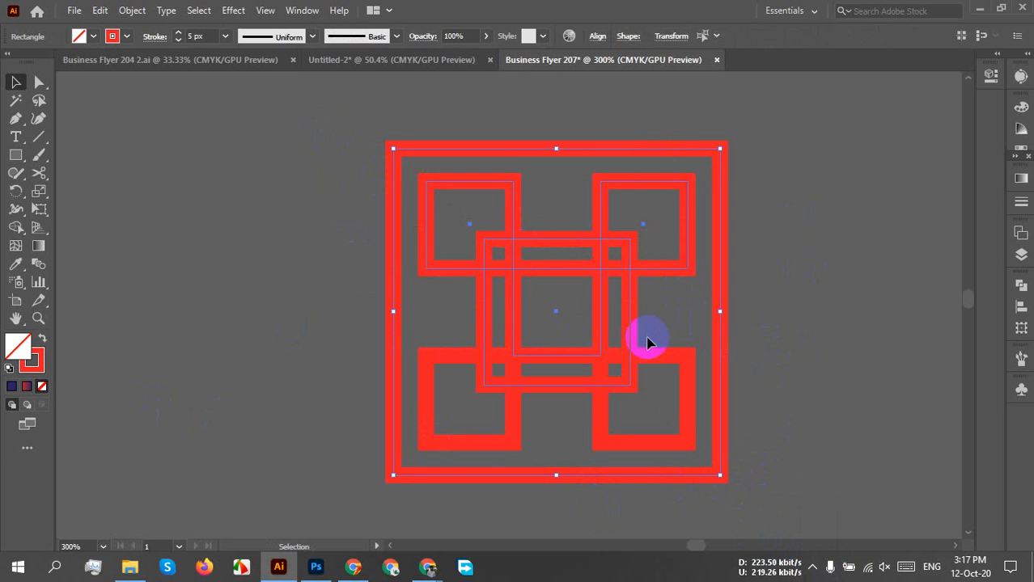
left_click(203, 35)
type("4")
key("Return")
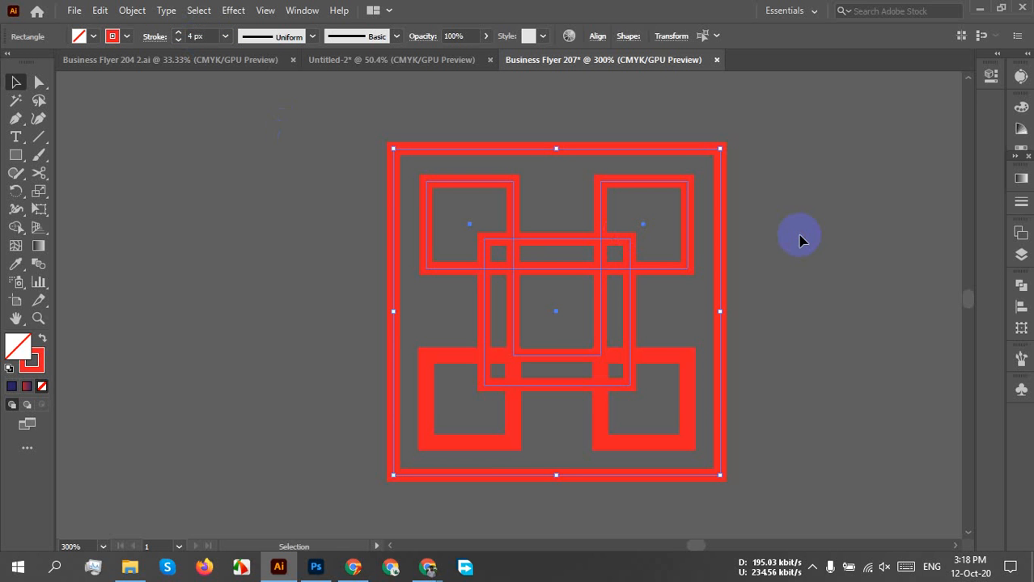
left_click(799, 240)
Set the stroke weight of the outer frame, centre squares and all four corner squares to 5 px
scroll(799, 240, "down", 5)
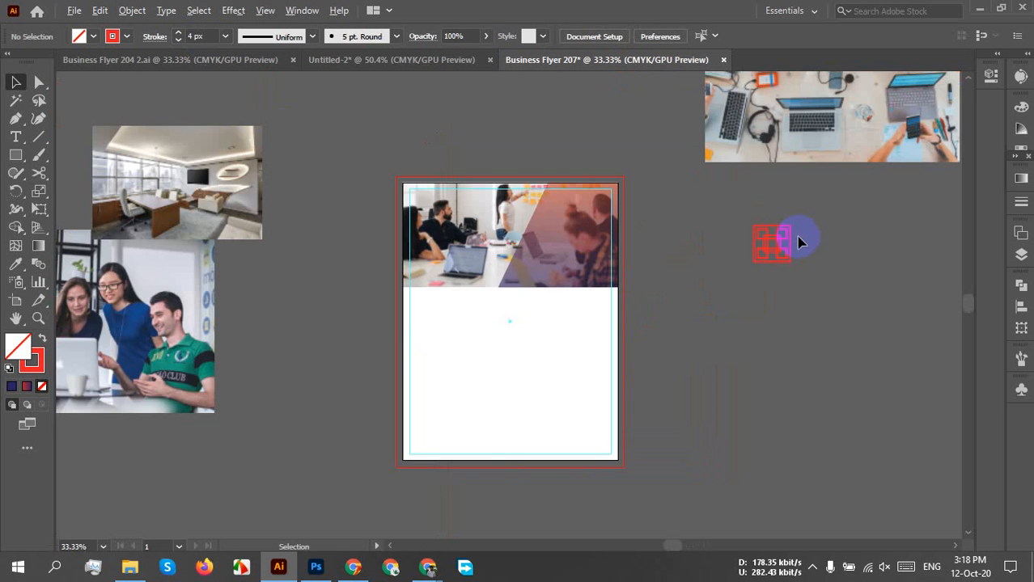
scroll(798, 235, "up", 7)
scroll(776, 247, "up", 3)
scroll(823, 238, "down", 5)
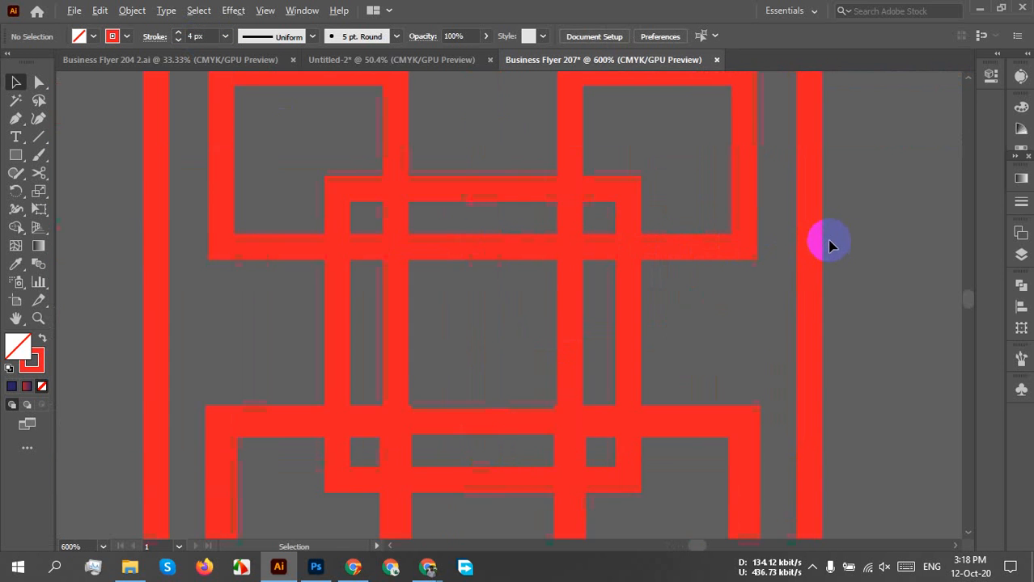
left_click(531, 349)
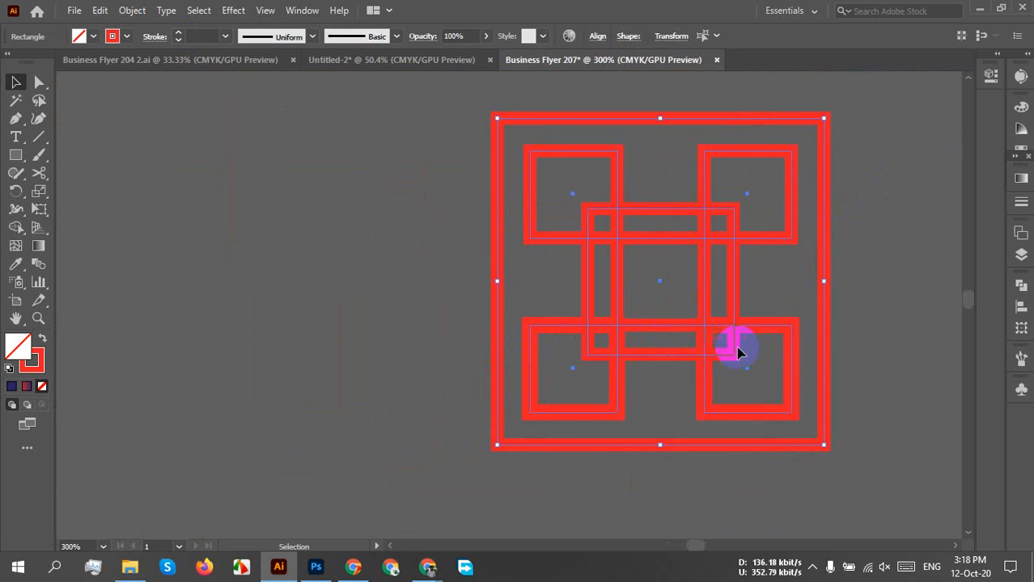
left_click(197, 37)
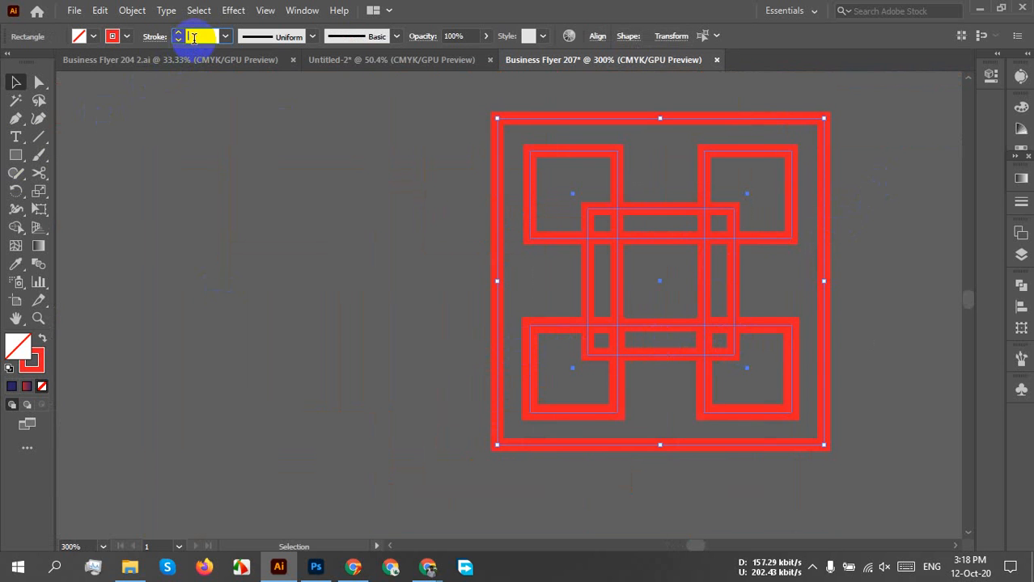
type("0.25")
key("Return")
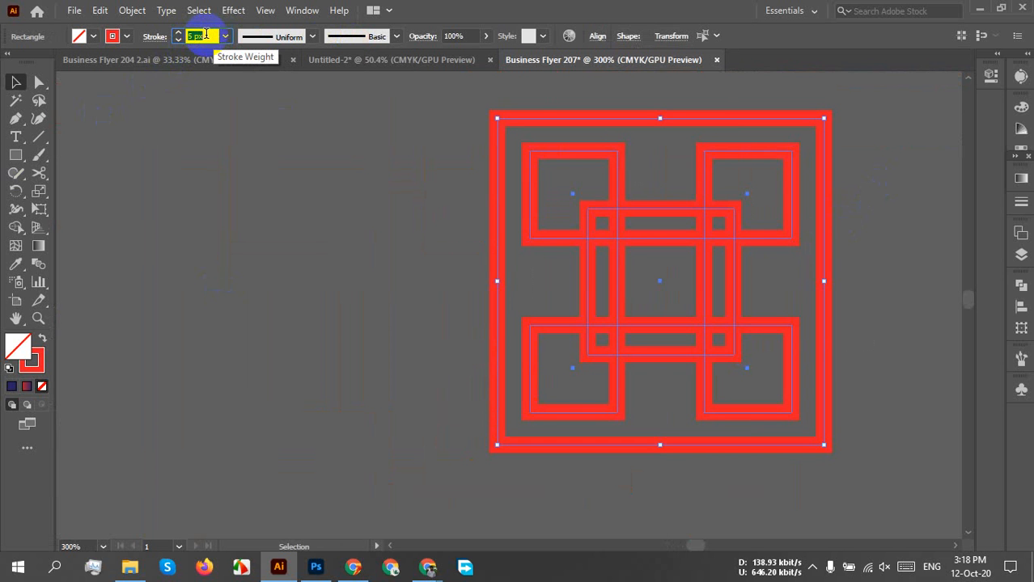
left_click(594, 224)
left_click(132, 11)
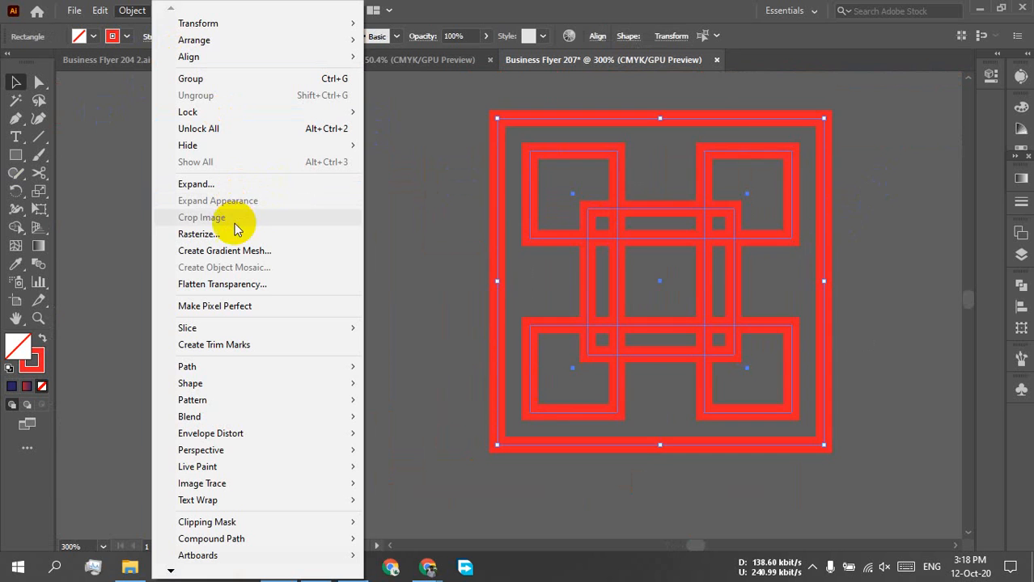
left_click(398, 271)
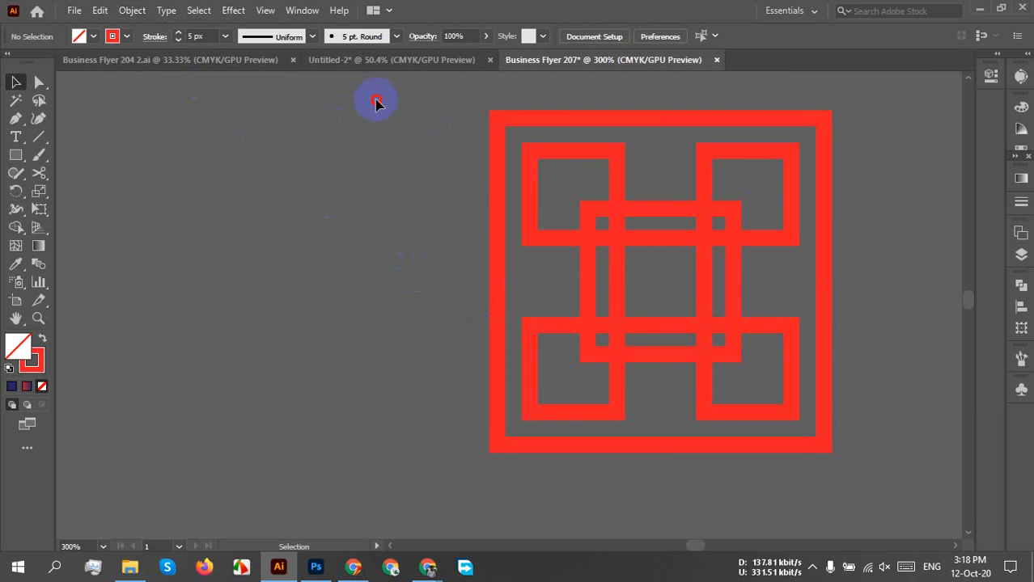
Select the whole arrangement of squares and change its stroke colour from the swatches to white
left_click_drag(377, 102, 895, 492)
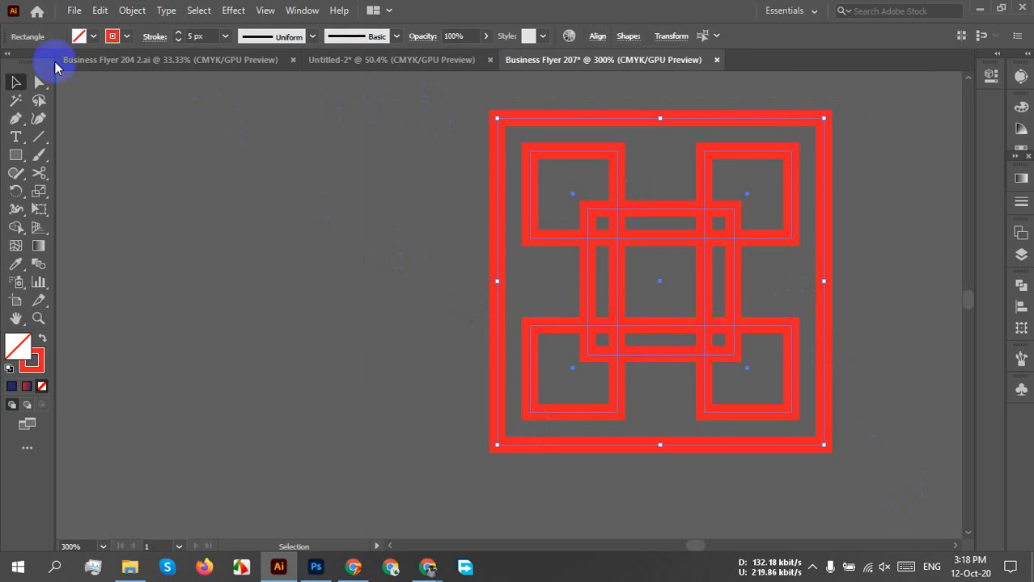
left_click(111, 36)
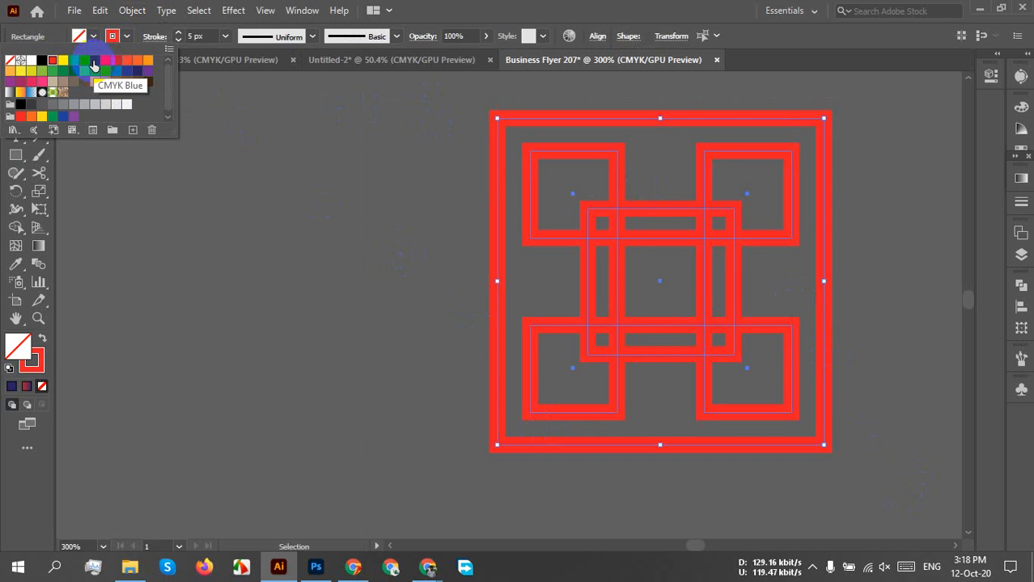
left_click(85, 60)
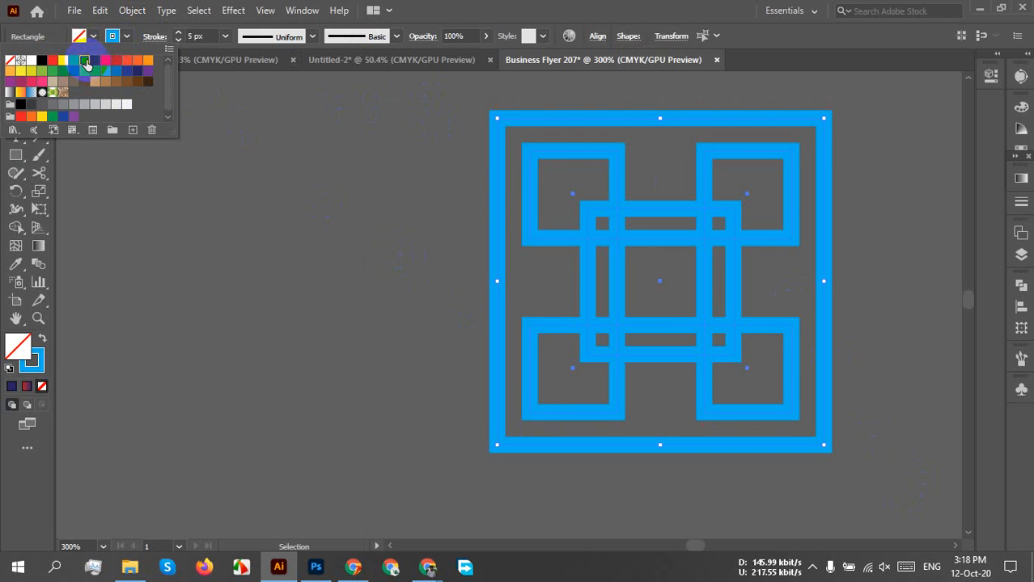
left_click(30, 63)
left_click(612, 281)
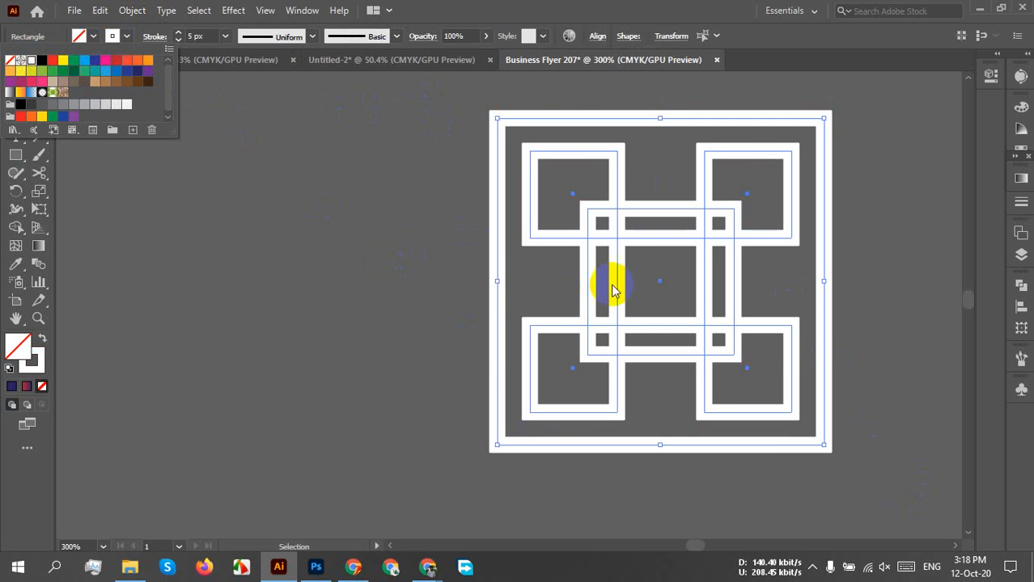
left_click(400, 210)
Group all the white-outlined squares, including the outer frame, into a single emblem
left_click_drag(404, 112, 578, 169)
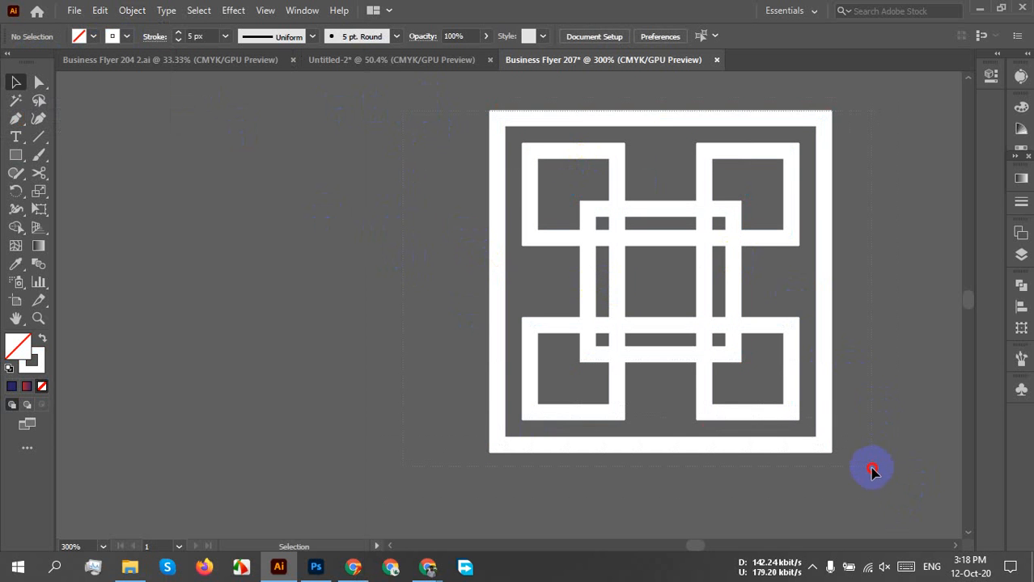
key("ctrl+a")
right_click(590, 300)
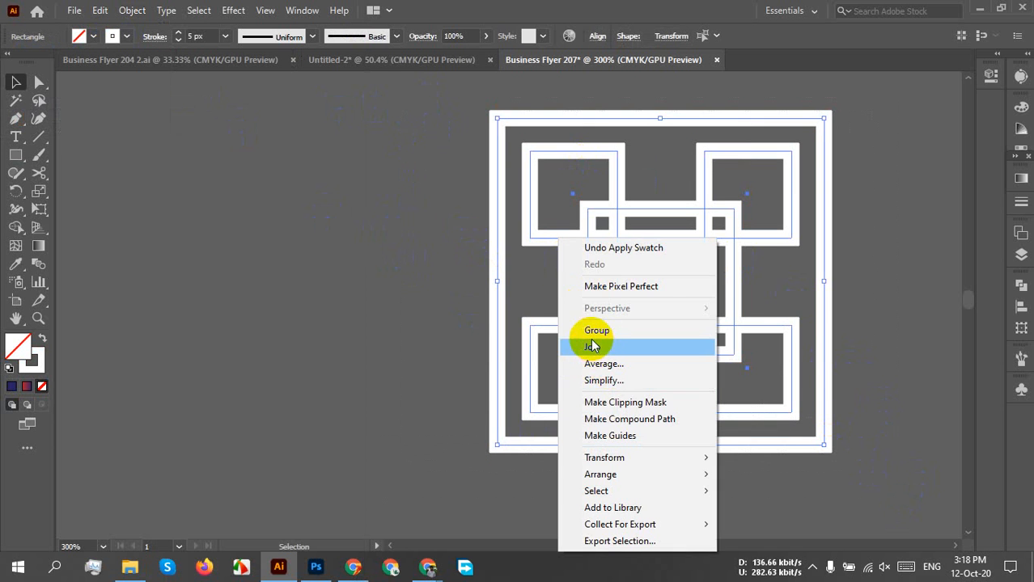
left_click(595, 331)
scroll(540, 327, "down", 1)
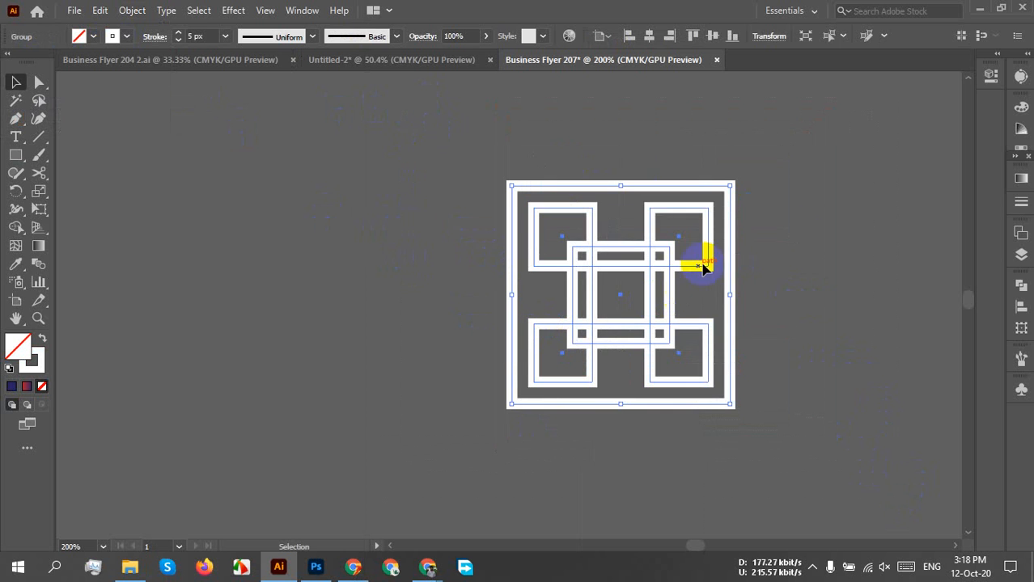
Rotate the grouped emblem by 45 degrees so that it stands as a diamond
left_click(796, 232)
left_click(704, 186)
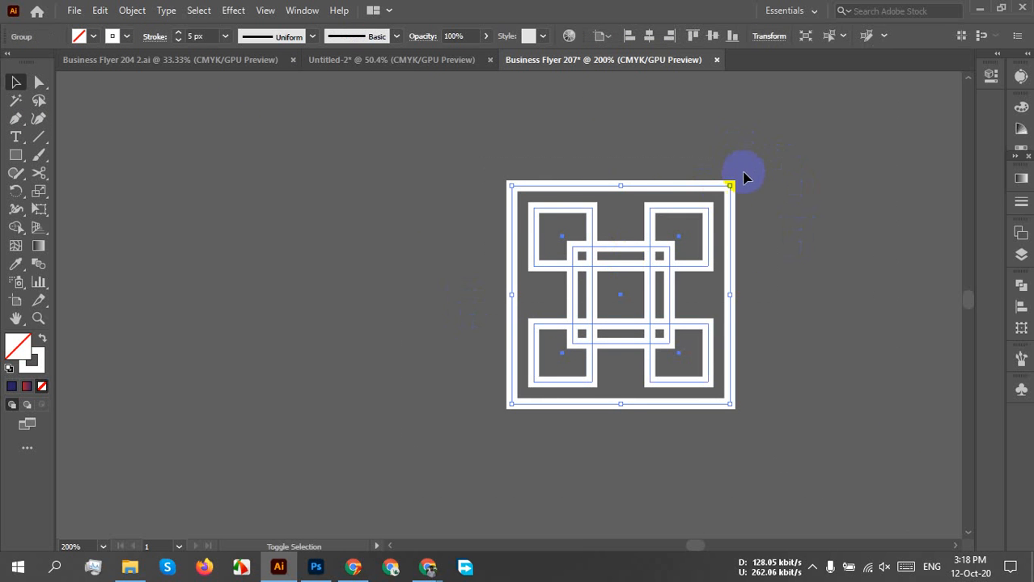
left_click_drag(734, 181, 603, 170)
left_click(814, 256)
key("ctrl+1")
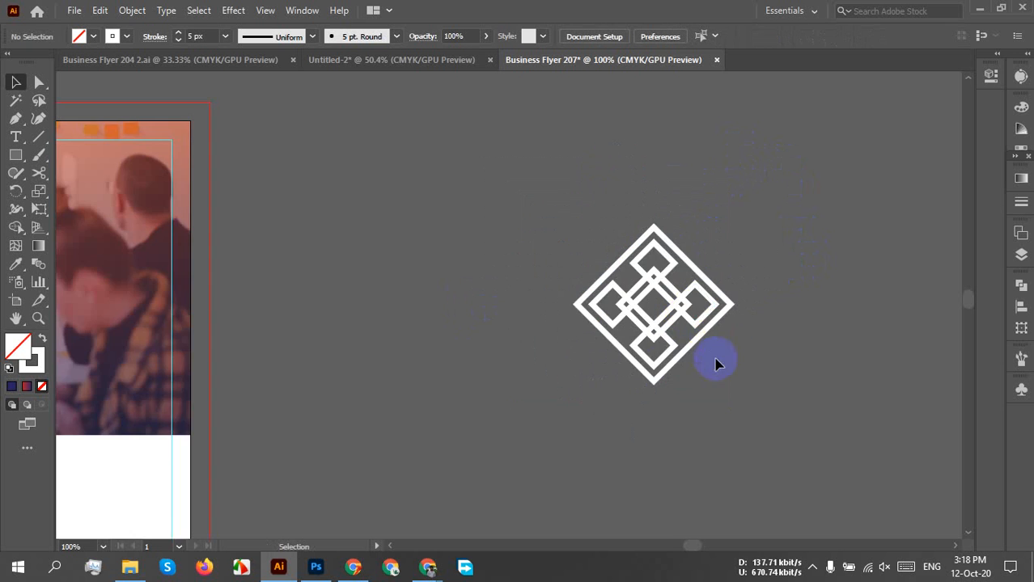
Move the white diamond emblem onto the gradient area in the upper part of the flyer's header photo
left_click_drag(516, 363, 650, 417)
left_click_drag(796, 352, 229, 276)
scroll(195, 345, "up", 1)
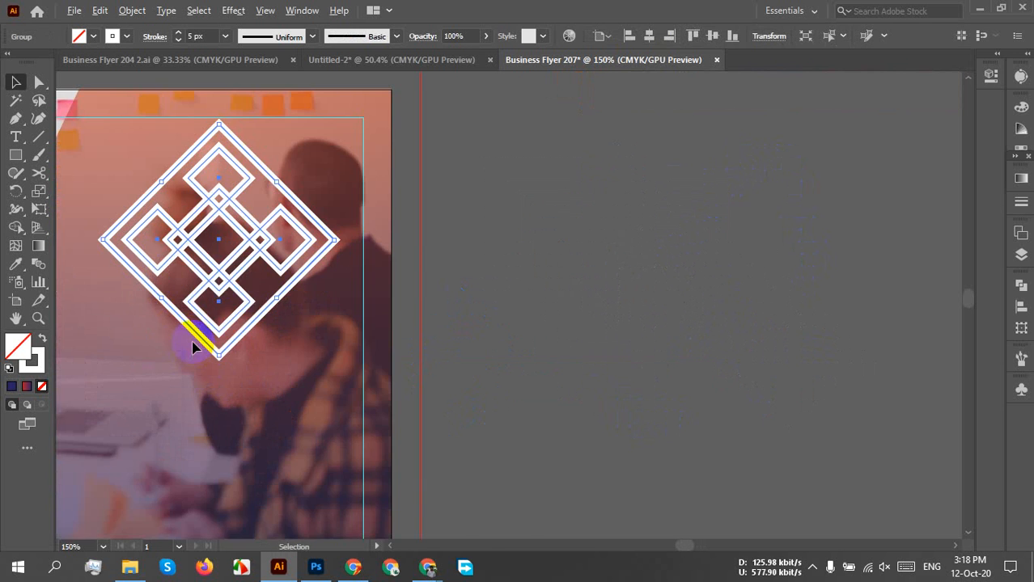
left_click_drag(139, 355, 371, 380)
left_click(458, 371)
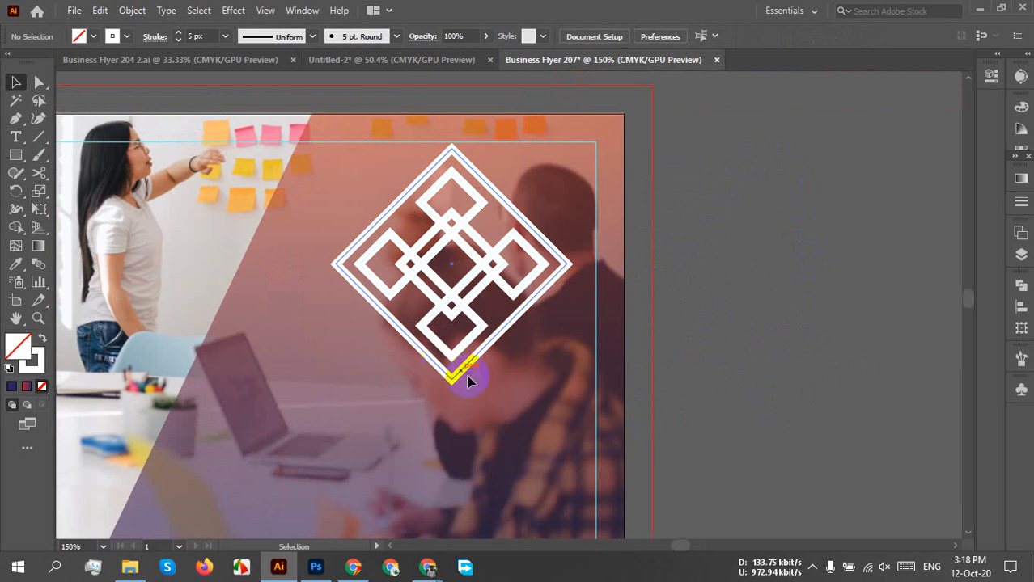
Try scaling the emblem down proportionally to about half its size, and examine its strokes up close
left_click(453, 376)
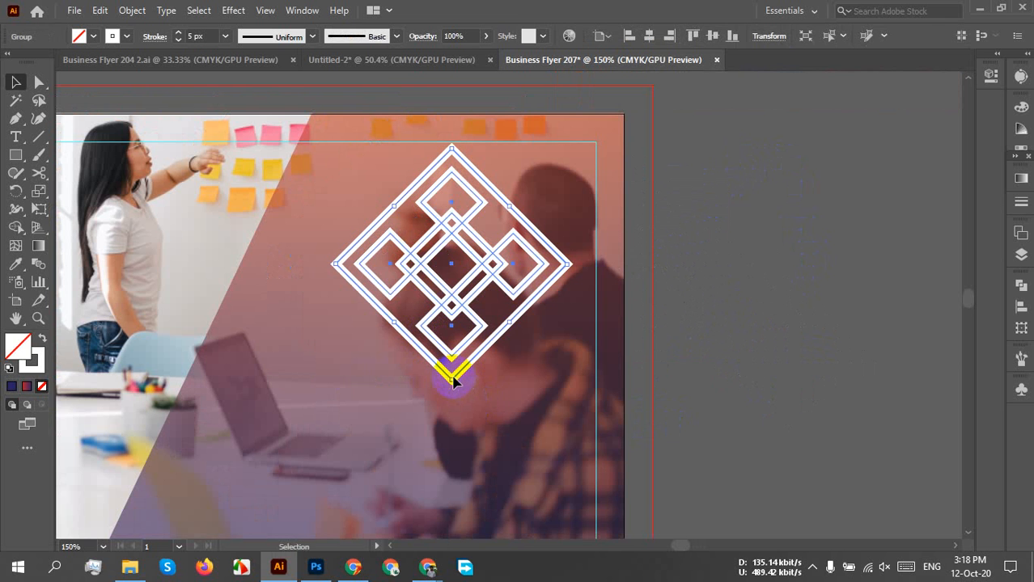
left_click_drag(453, 379, 434, 273)
left_click(501, 283)
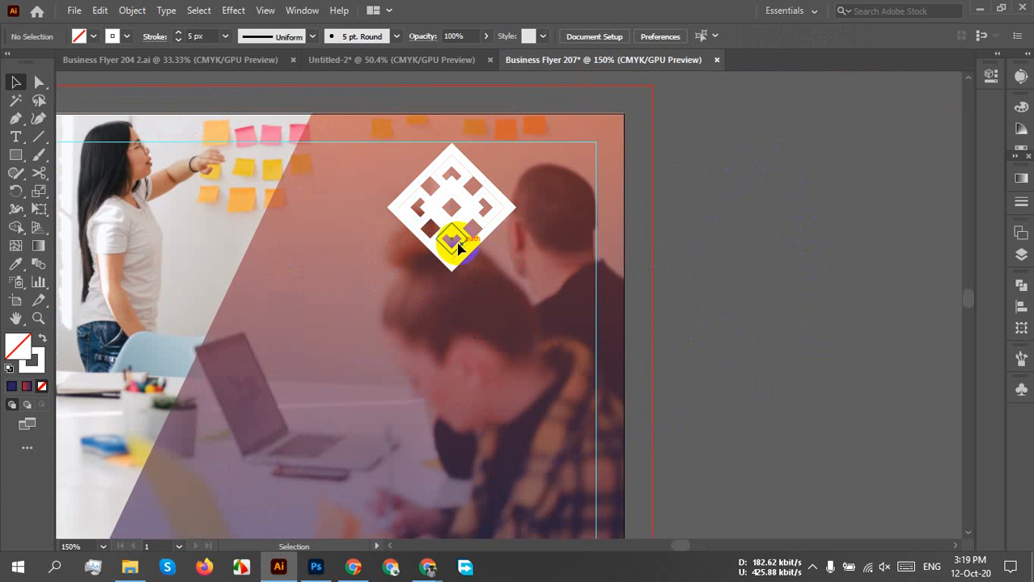
scroll(447, 230, "up", 3)
scroll(481, 227, "down", 1)
scroll(480, 227, "up", 1)
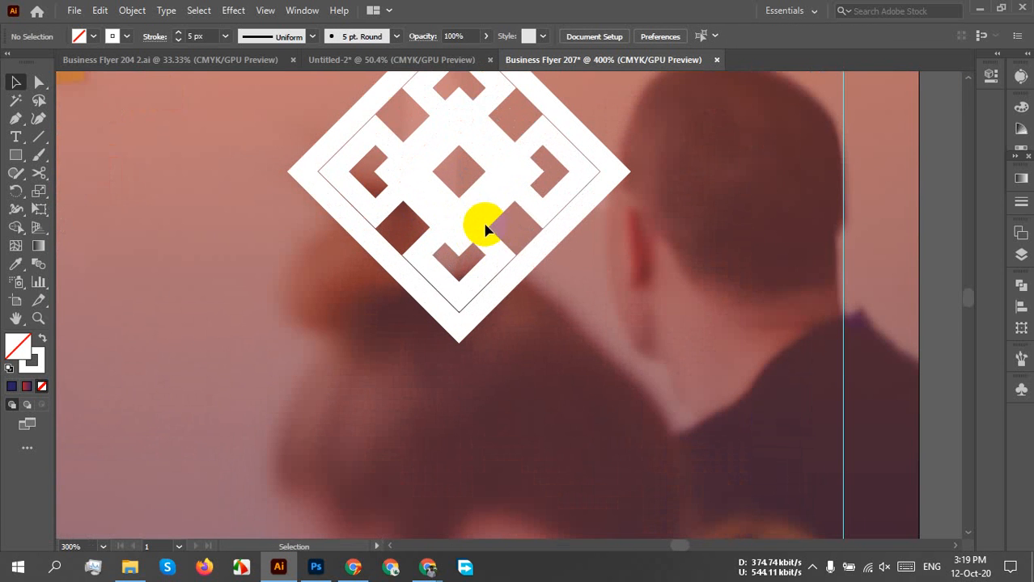
left_click_drag(494, 263, 496, 335)
left_click(602, 336)
Undo the scaling of the emblem, leaving its 5 px stroke weight as it is
left_click(369, 173)
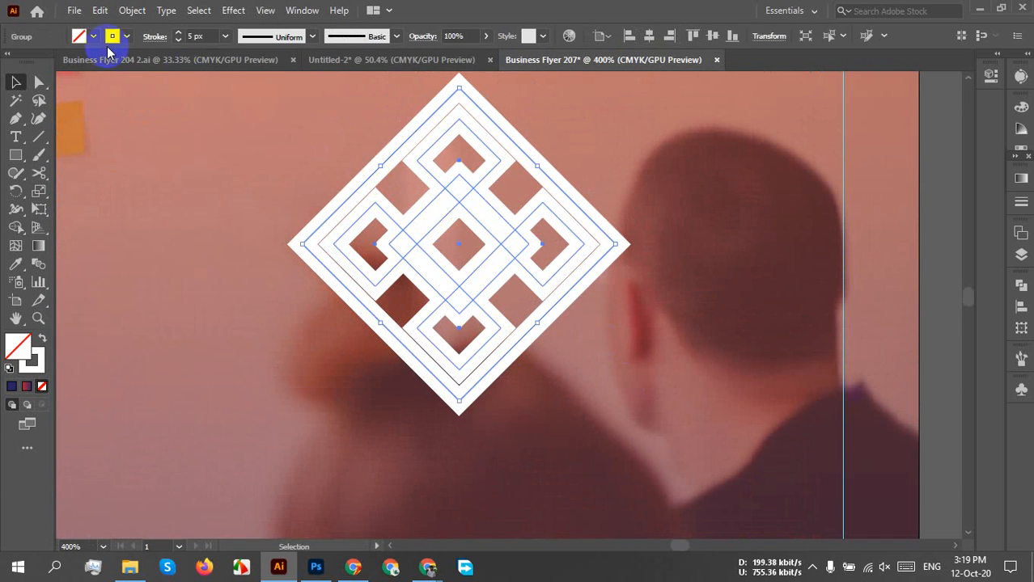
left_click(209, 36)
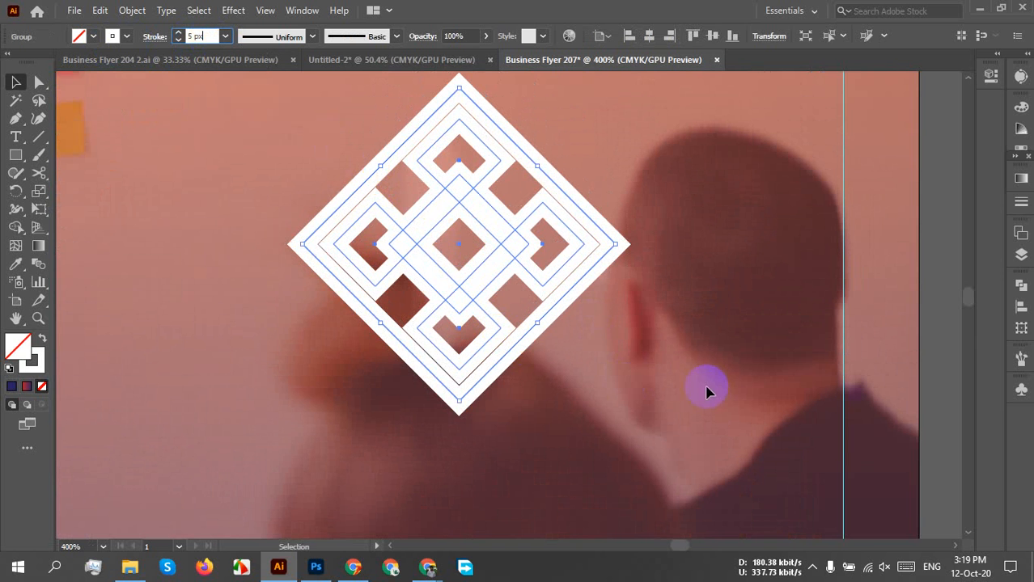
key("ctrl")
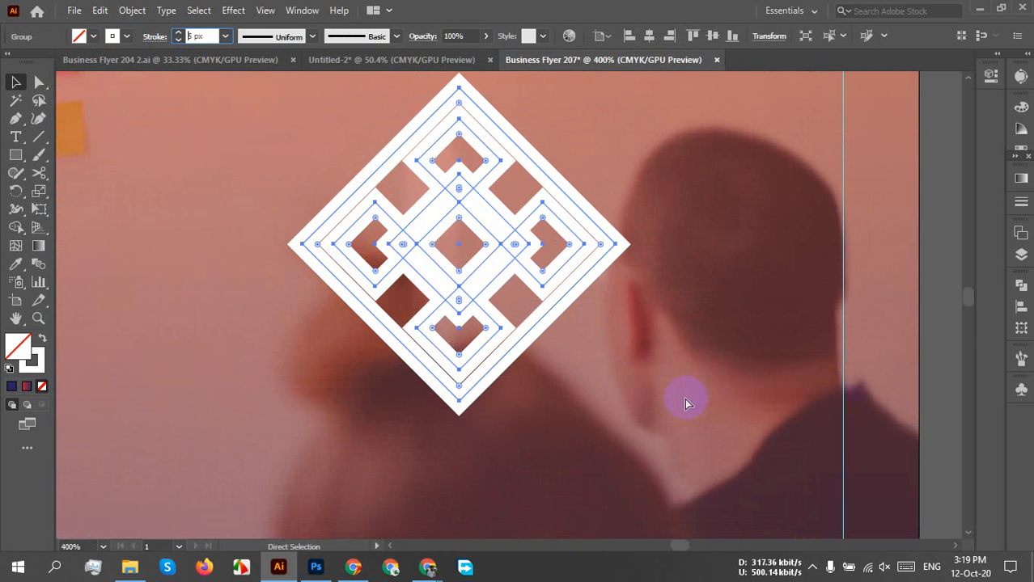
left_click(674, 385)
left_click(421, 245)
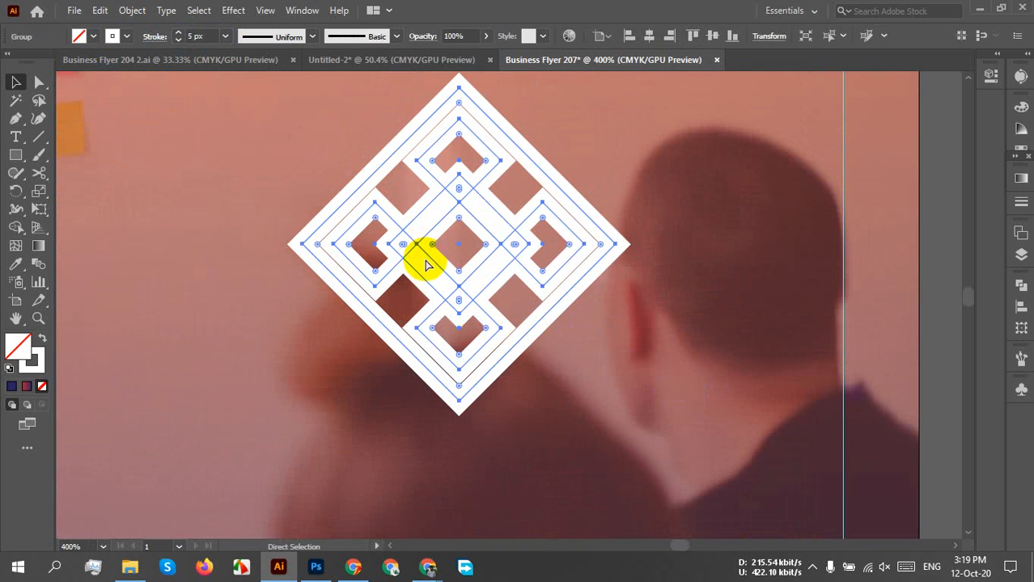
key("ctrl+z")
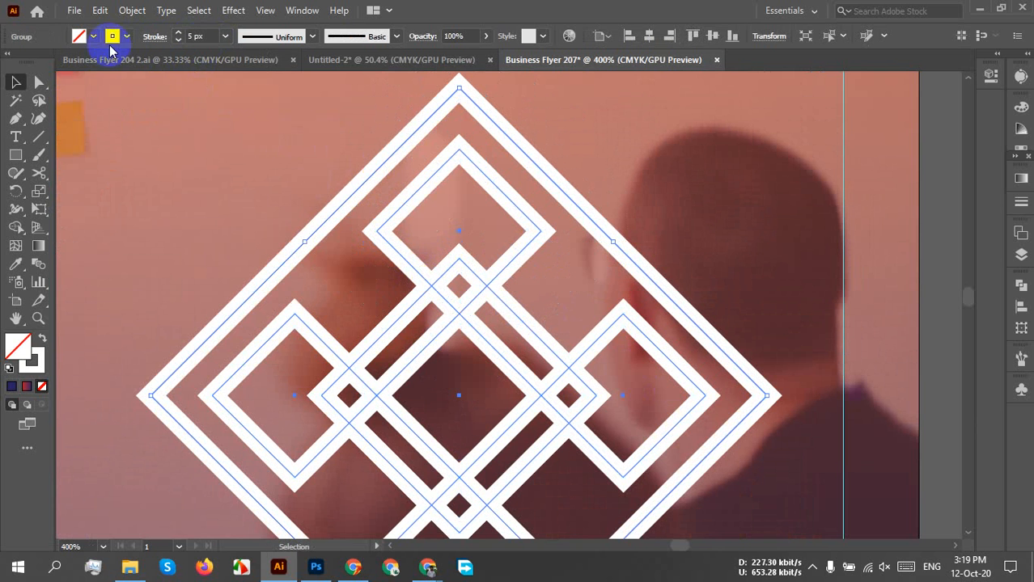
Expand the emblem's strokes into filled shapes and merge the overlapping pieces with Pathfinder Unite
left_click(130, 10)
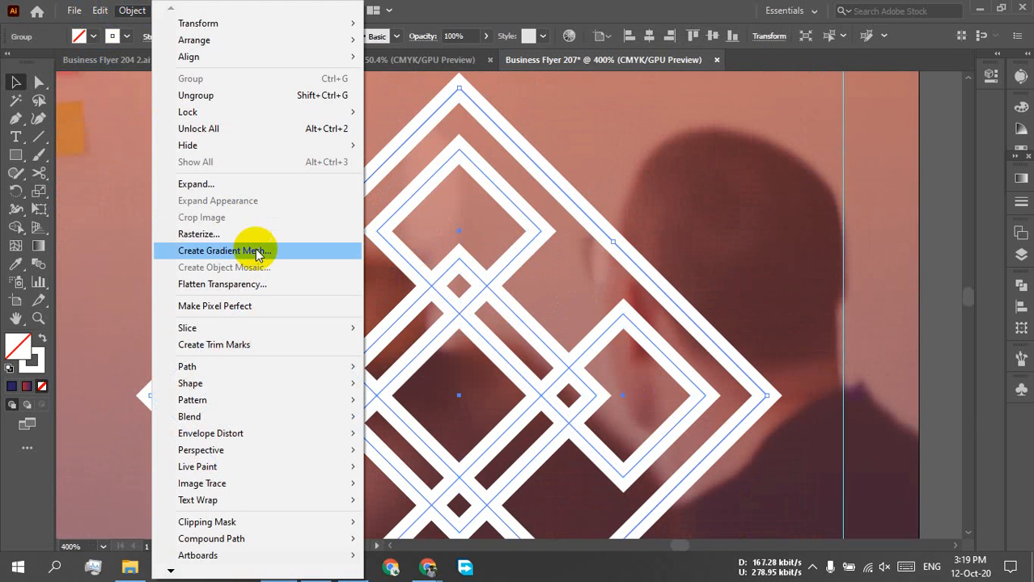
left_click(198, 184)
left_click(482, 371)
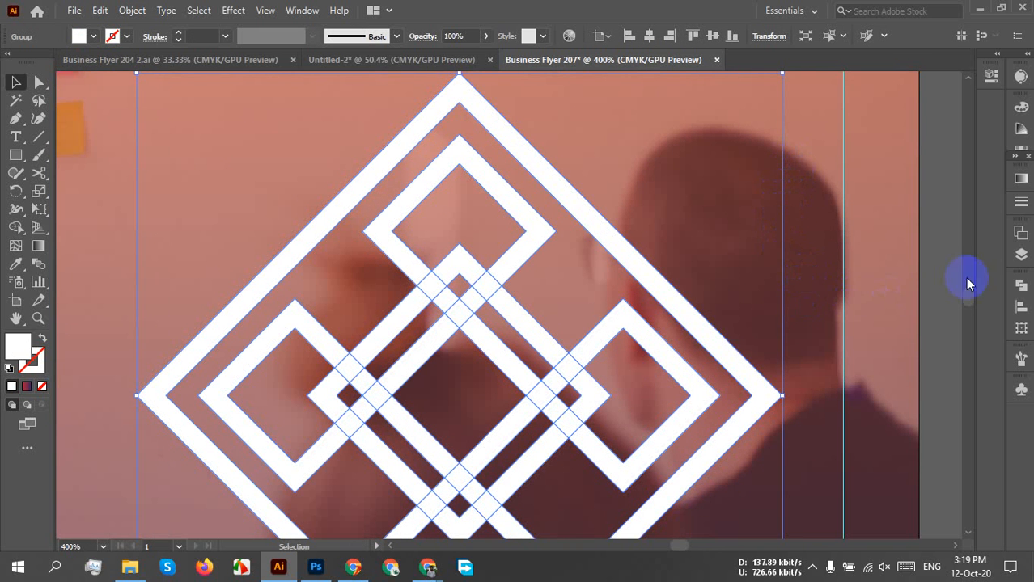
left_click(1021, 285)
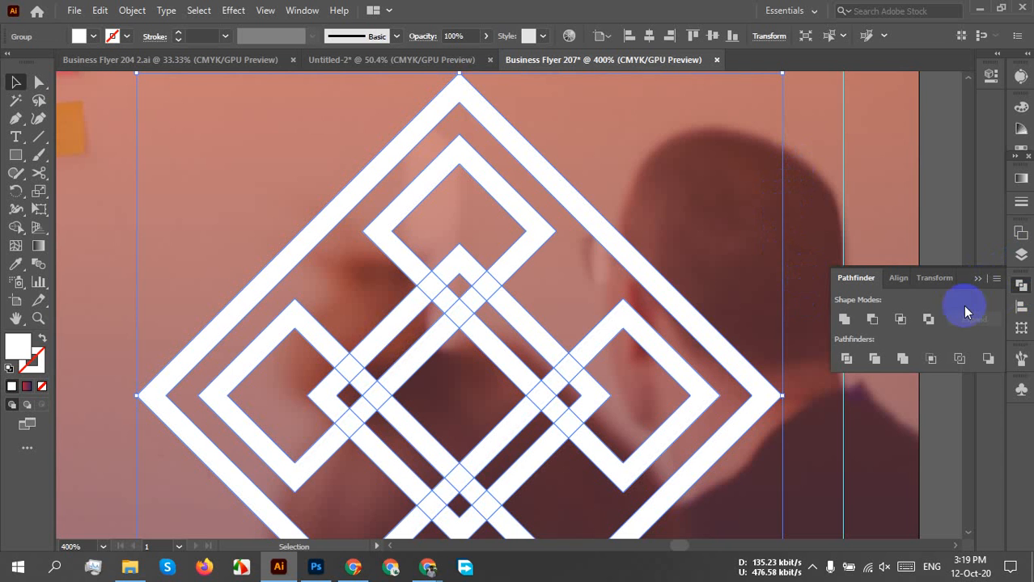
left_click(845, 323)
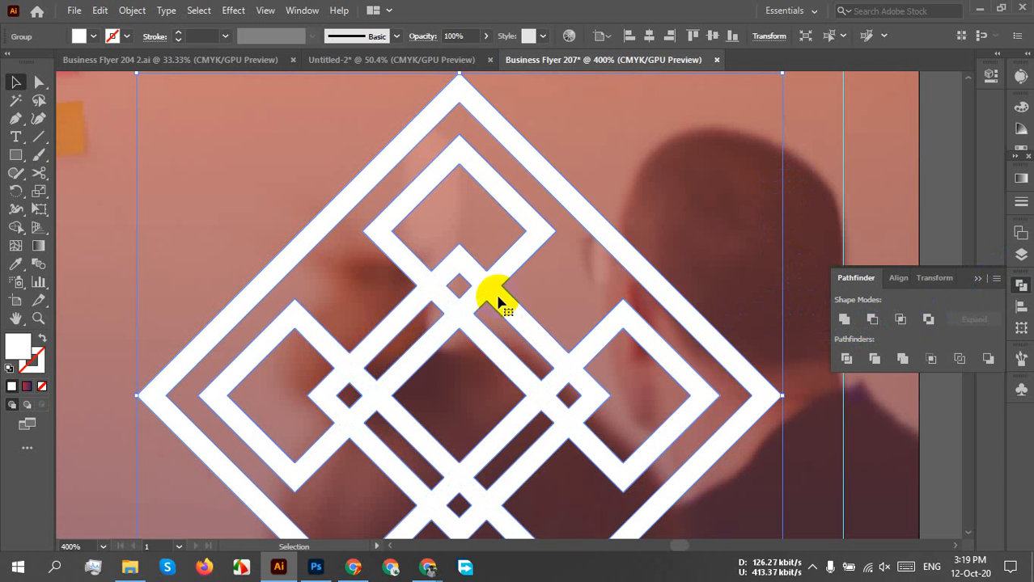
left_click(975, 279)
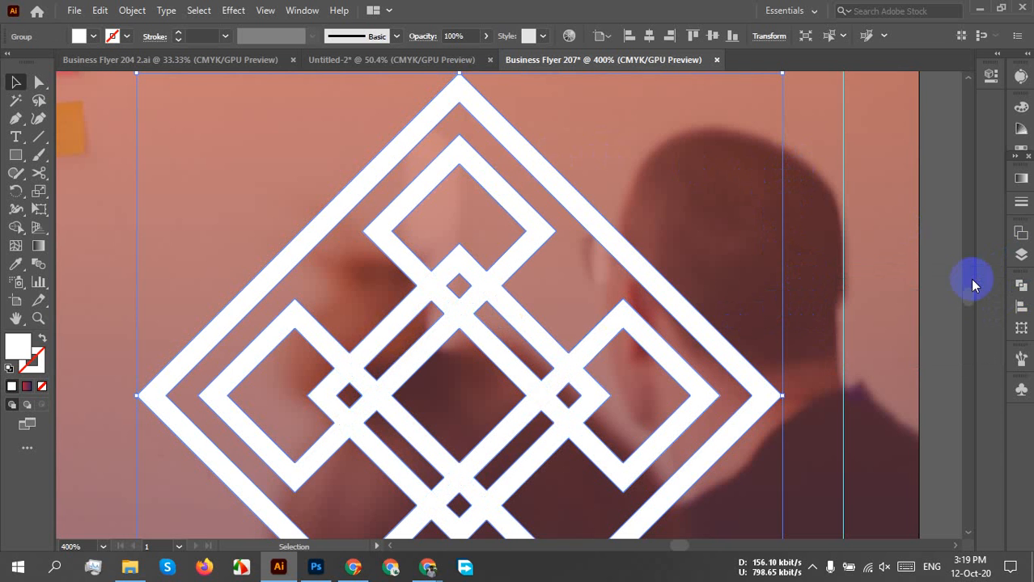
Scale the expanded emblem down proportionally to about half its size, keeping its upper tip at the margin guide
scroll(490, 243, "down", 2)
scroll(489, 243, "down", 1)
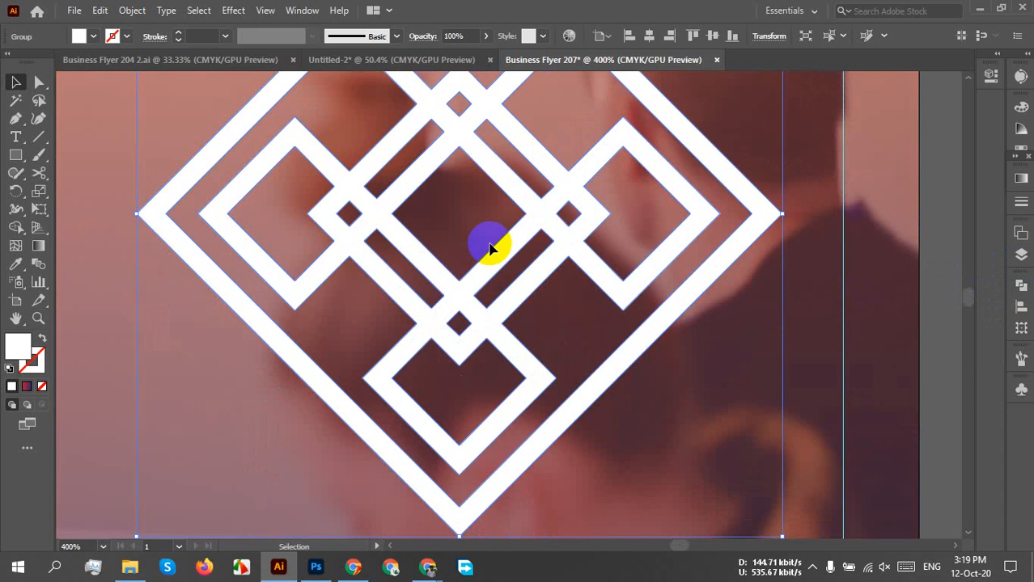
scroll(489, 242, "down", 3)
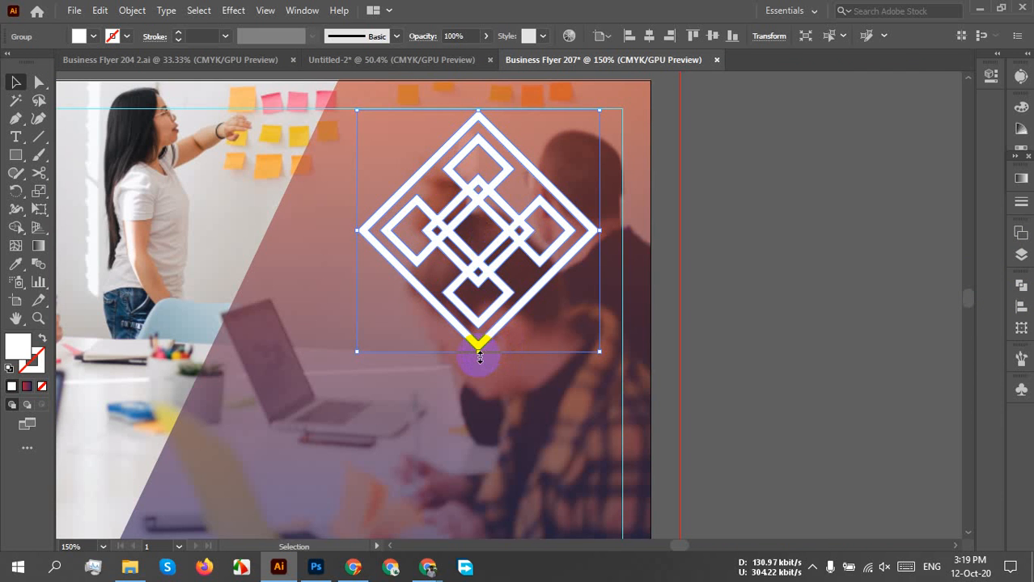
left_click_drag(478, 356, 476, 226)
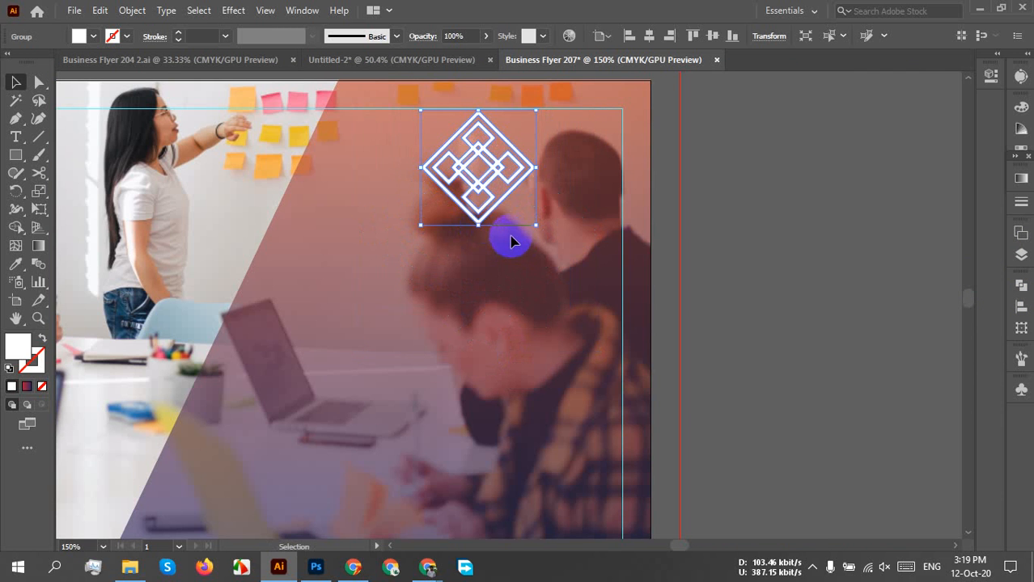
scroll(508, 231, "up", 4)
scroll(558, 188, "down", 4)
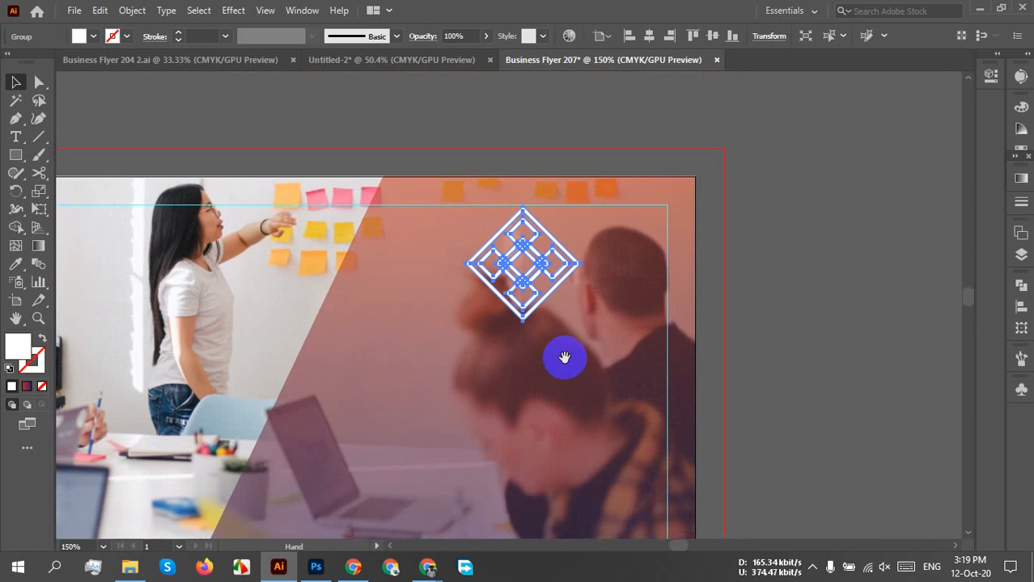
Add the text "COMPANYNAME" directly beneath the diamond emblem
left_click(582, 350)
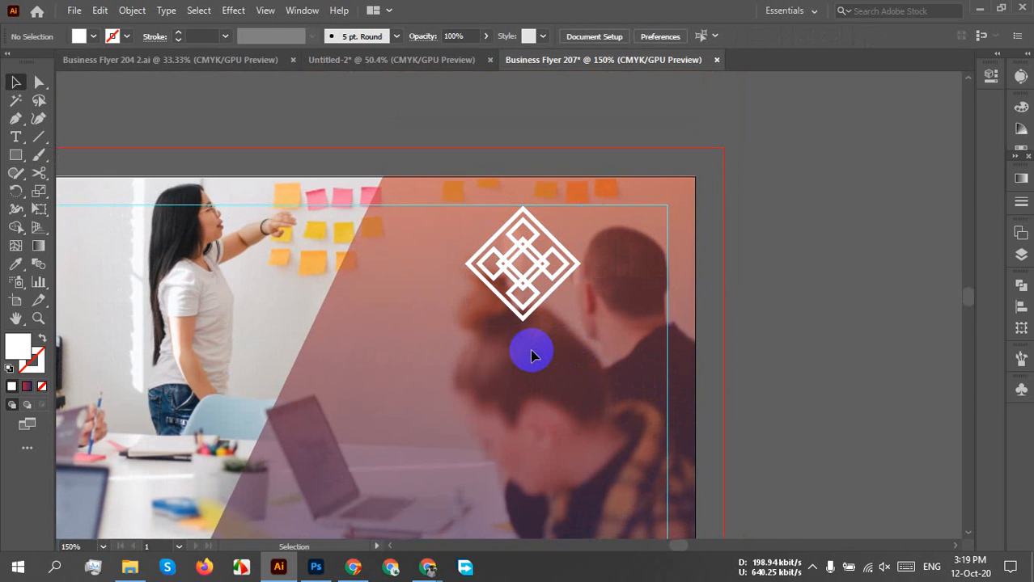
scroll(530, 346, "up", 1)
scroll(530, 346, "up", 1)
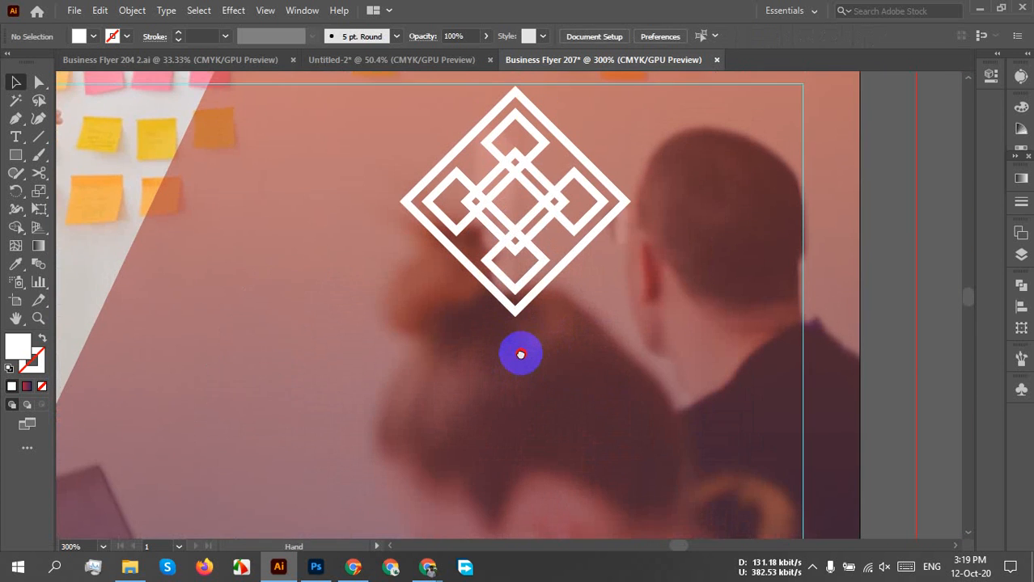
left_click(16, 137)
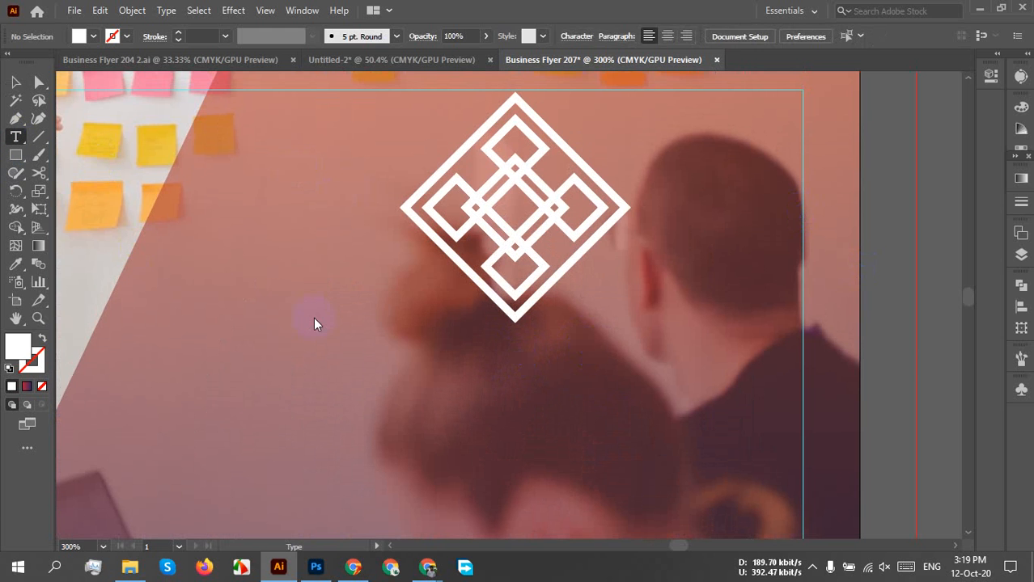
left_click(392, 353)
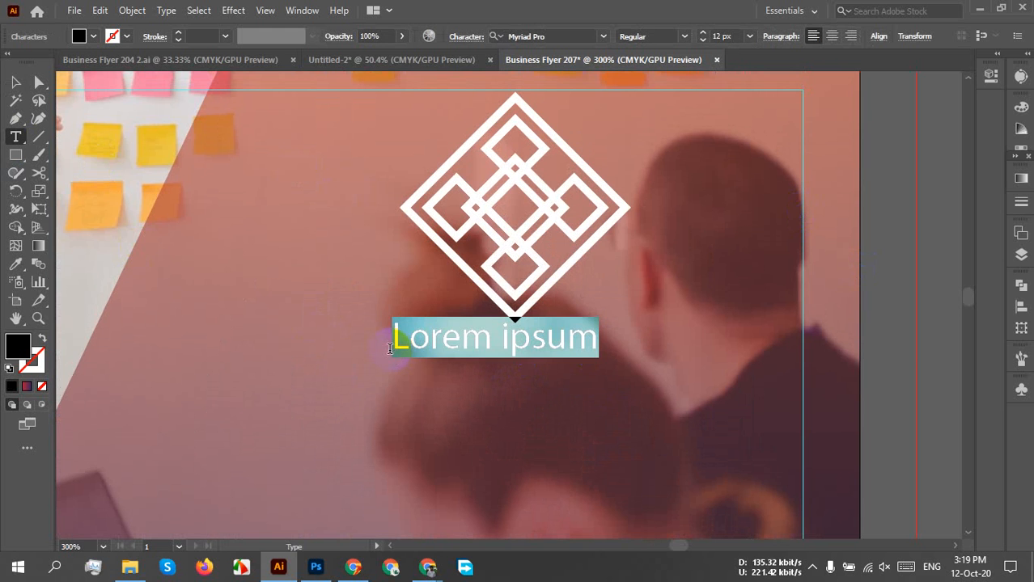
type("C")
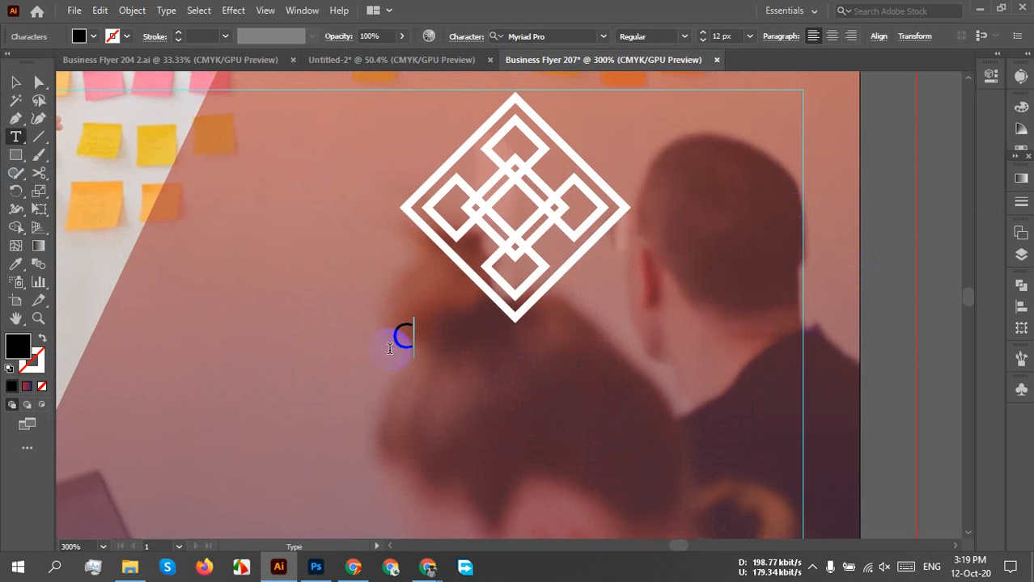
type("OMP")
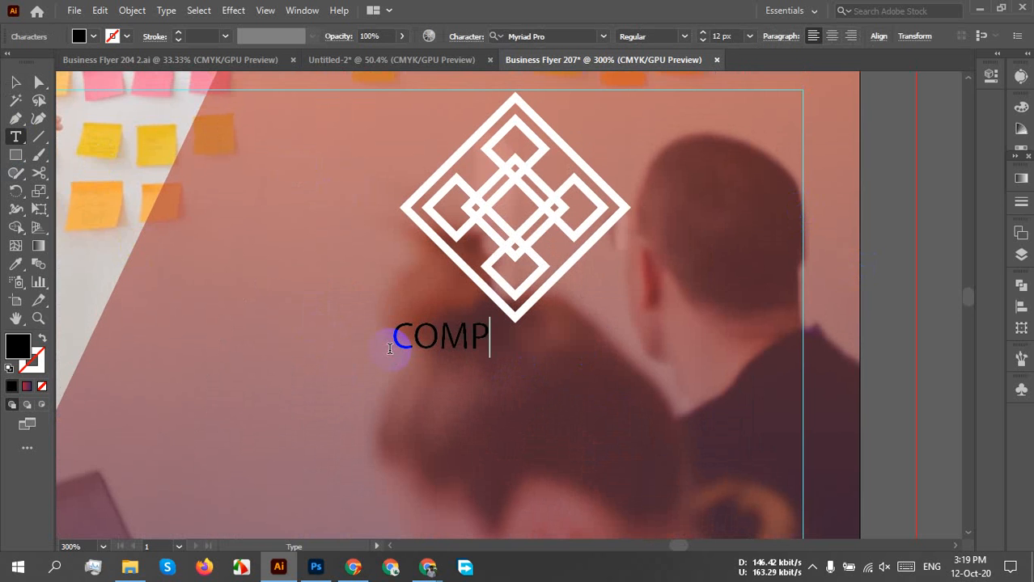
type("ANY")
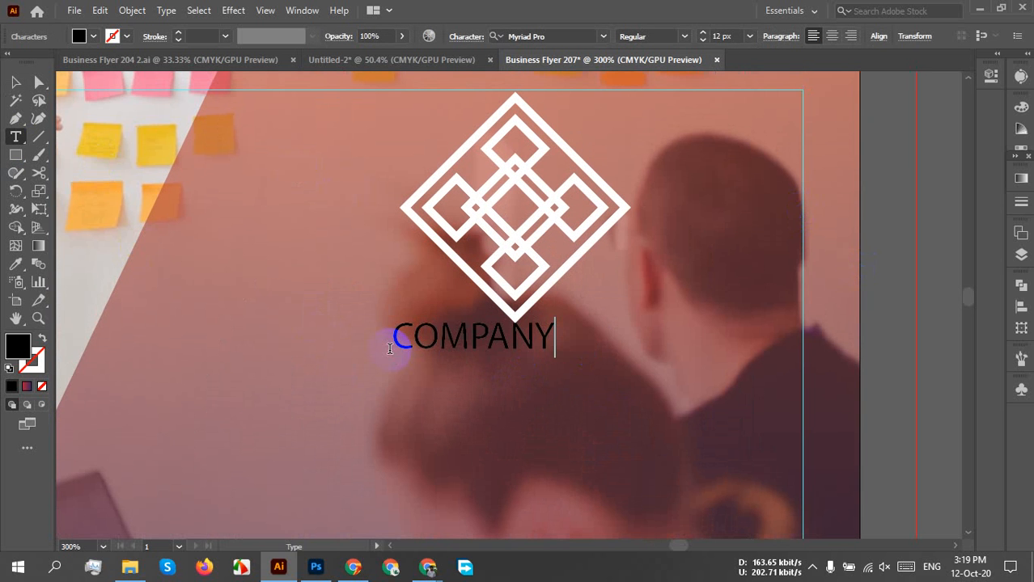
type("NAME")
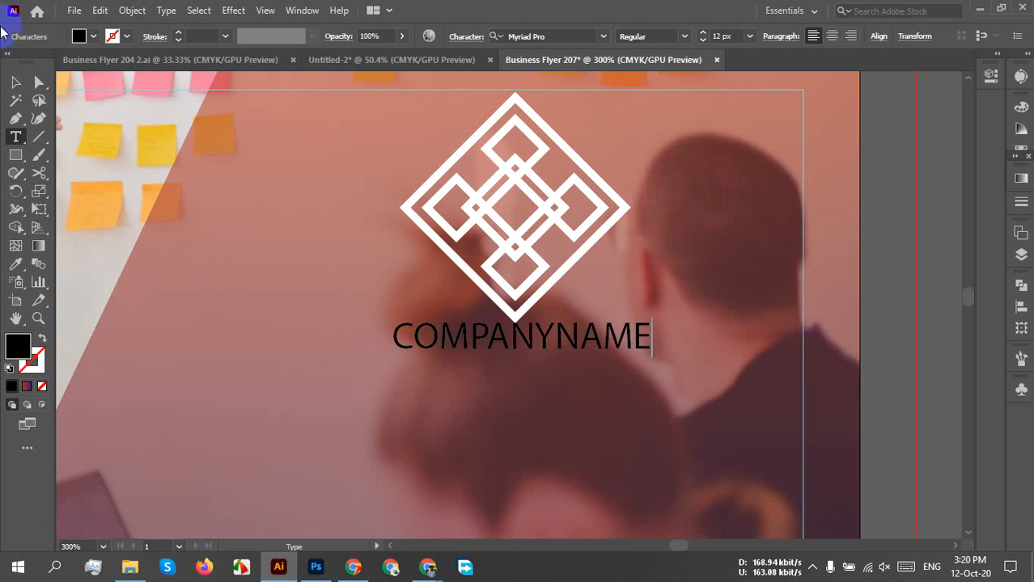
left_click(15, 82)
Set the company name's font to Lato Bold
left_click(526, 35)
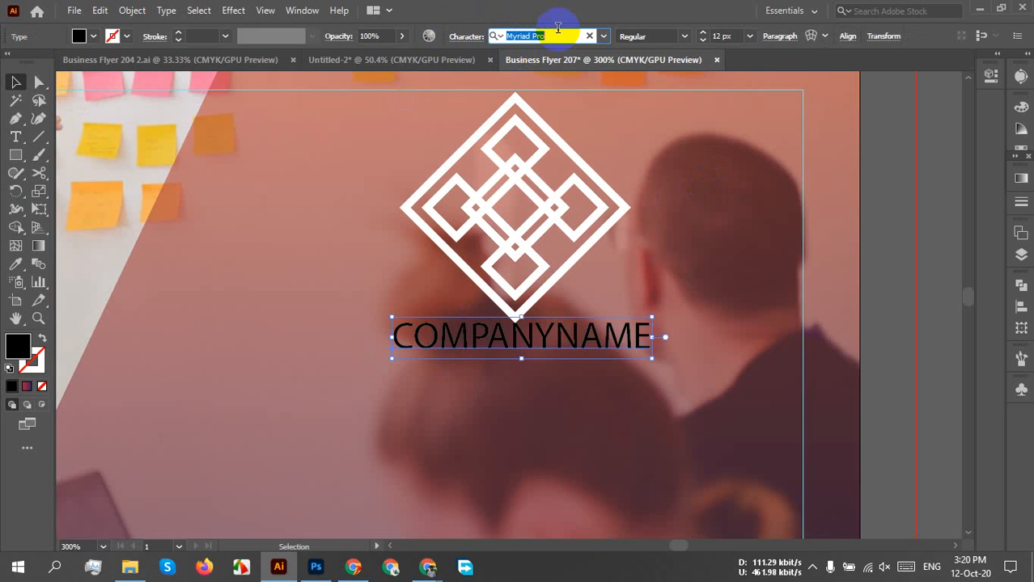
type("L")
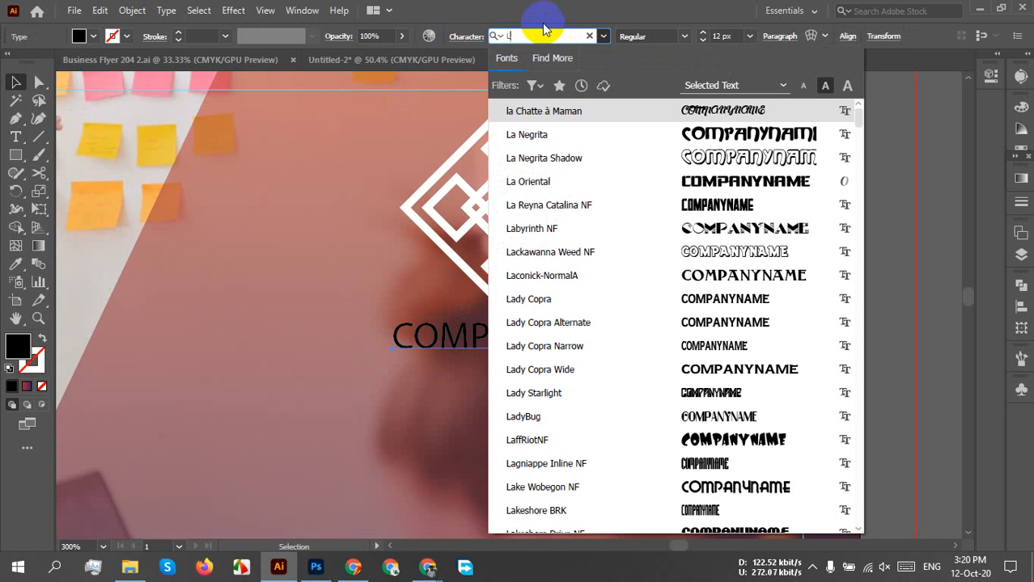
type("ATO")
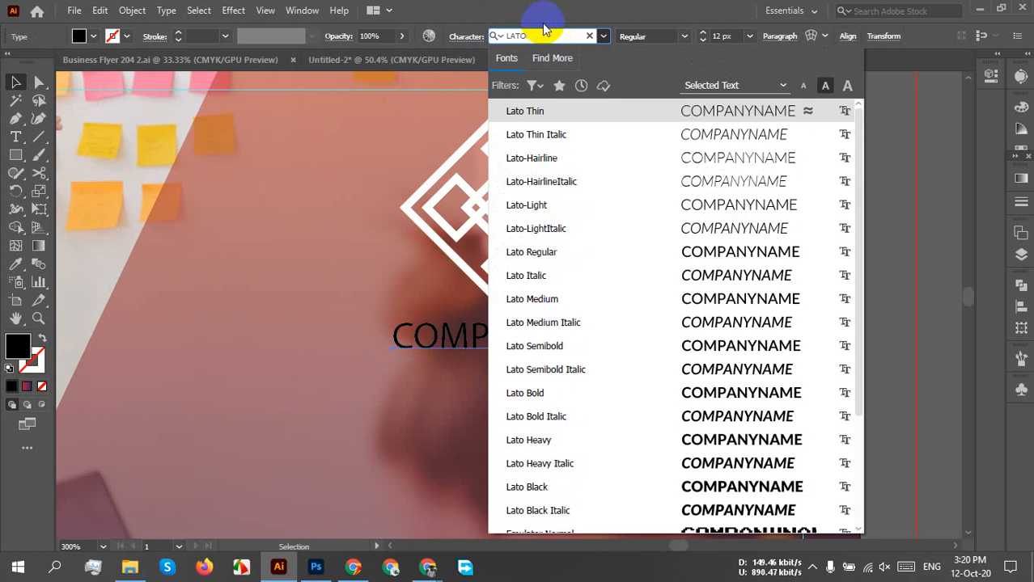
left_click(522, 393)
left_click(577, 350)
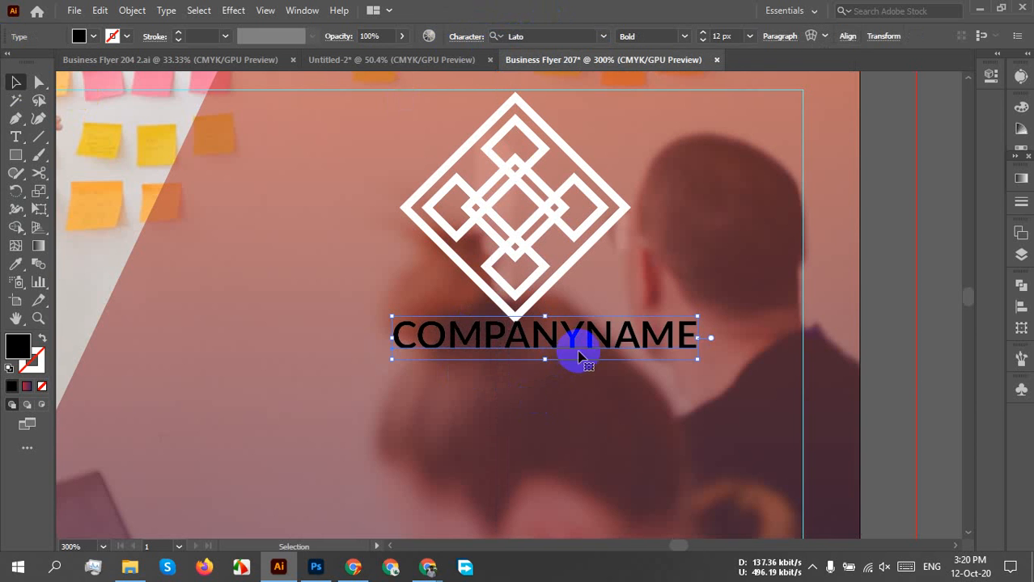
Change only the word "NAME" in the company name to the Regular weight
double_click(582, 342)
left_click_drag(587, 340, 777, 330)
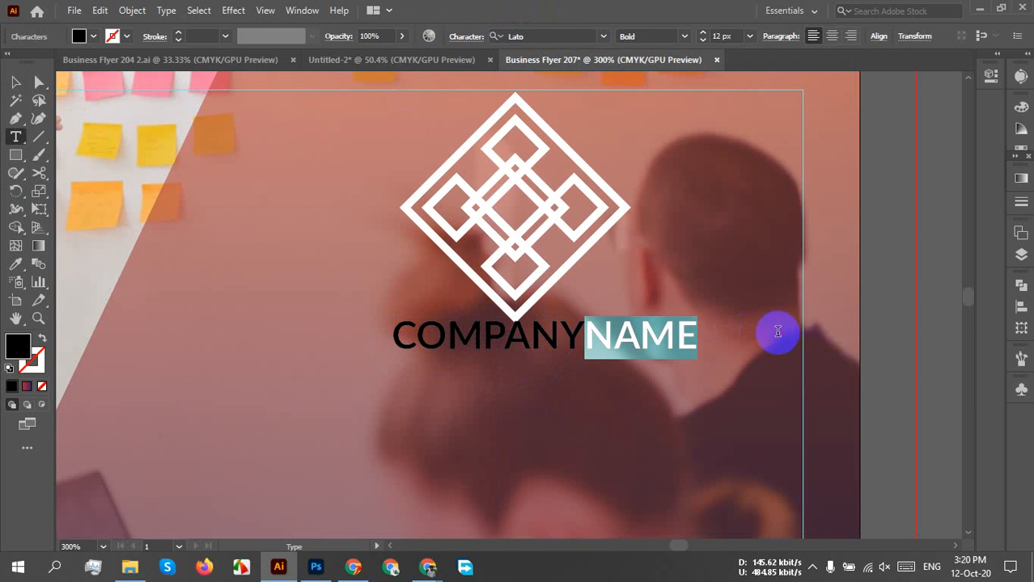
left_click(683, 35)
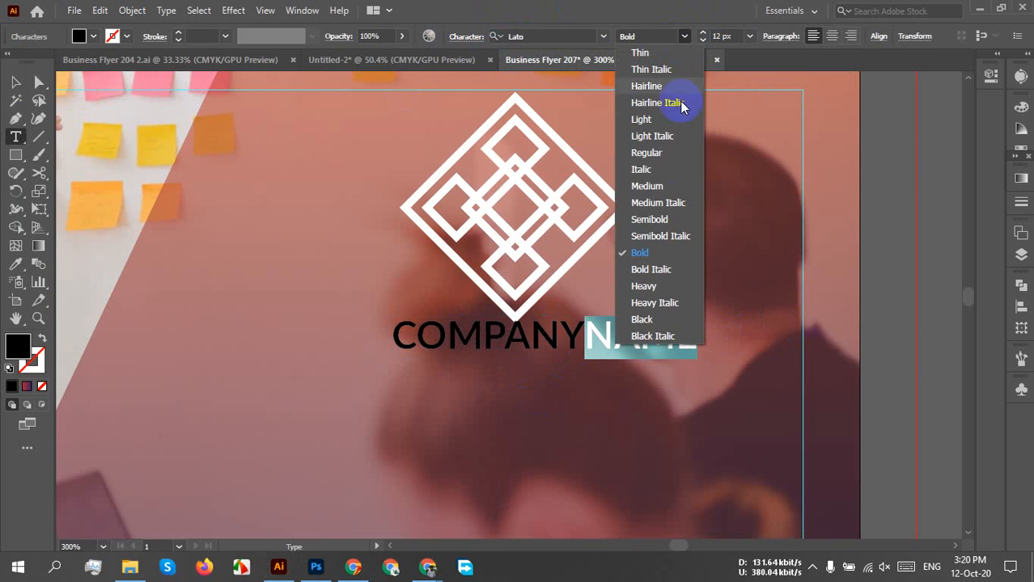
left_click(673, 156)
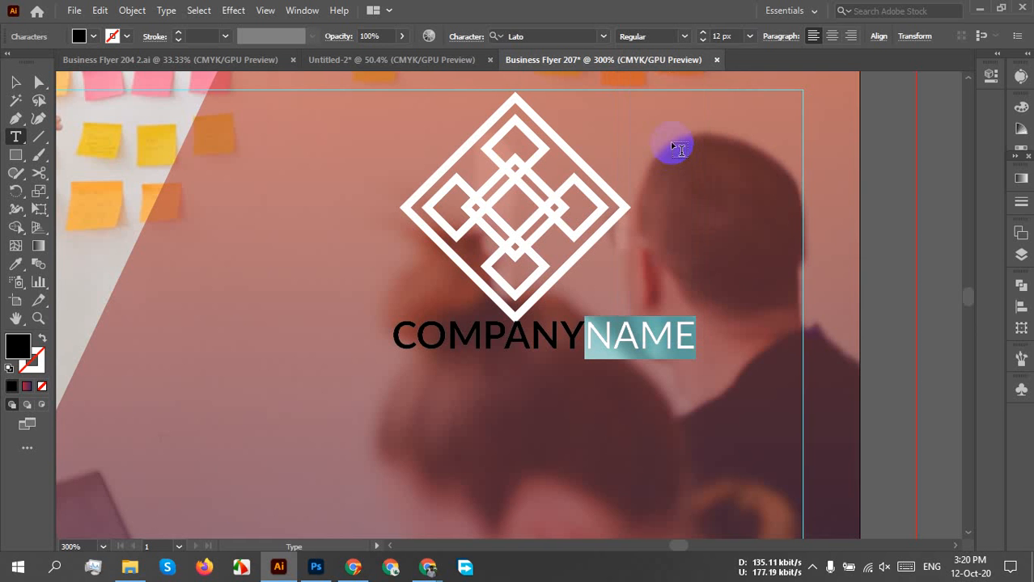
left_click(13, 82)
left_click(577, 427)
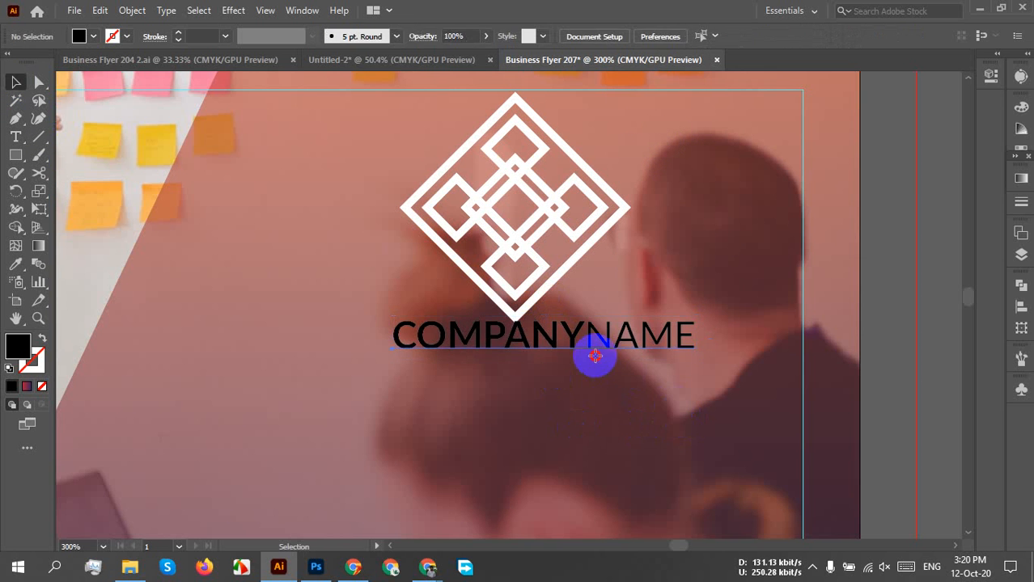
Fill the whole company name with white
left_click(594, 356)
left_click(81, 36)
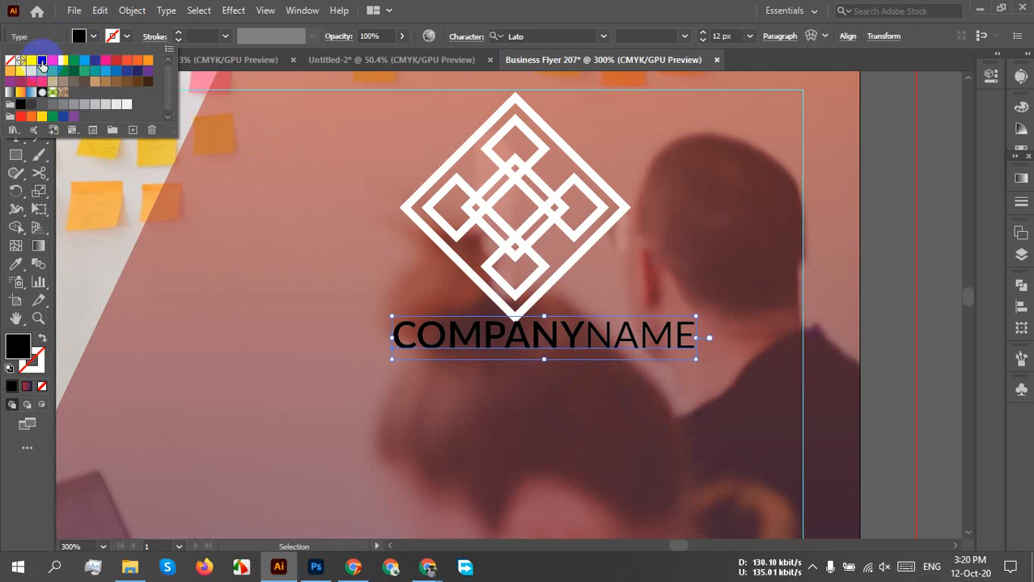
left_click(62, 59)
left_click(581, 385)
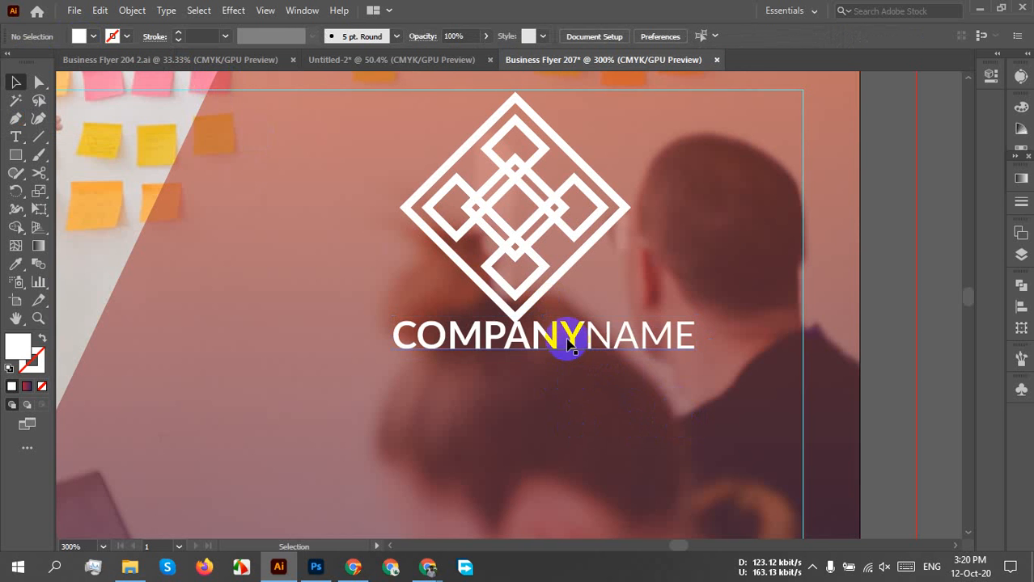
Move the company name to just beneath the emblem and align the two on their horizontal centres
left_click_drag(571, 344, 522, 344)
left_click(729, 342)
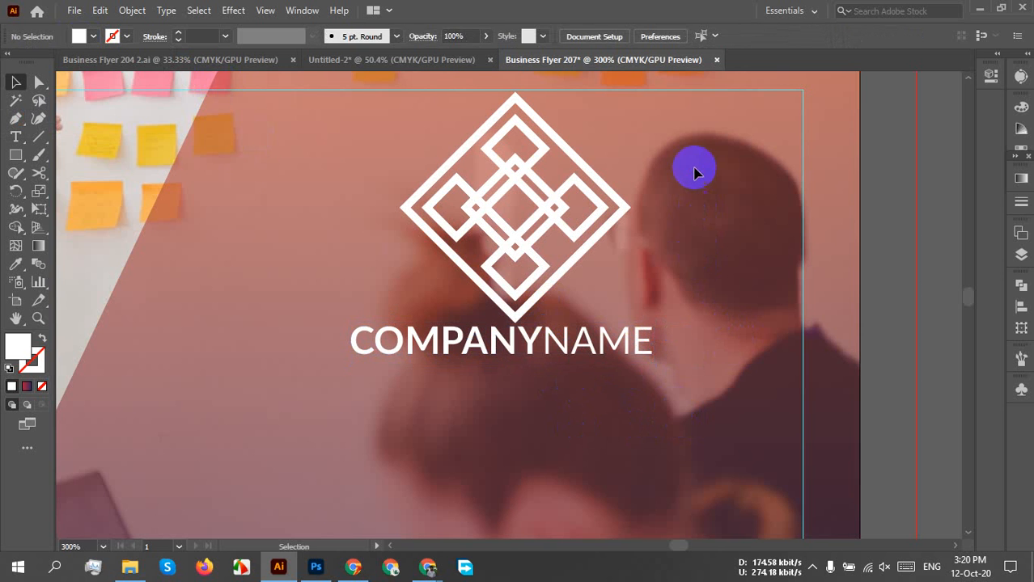
key("ctrl+a")
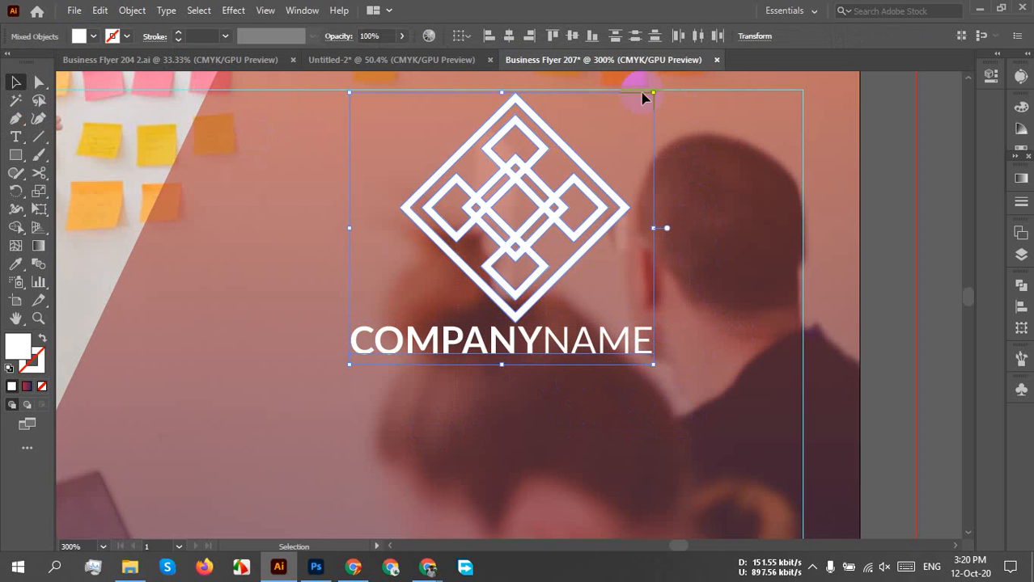
left_click(509, 35)
left_click(733, 371)
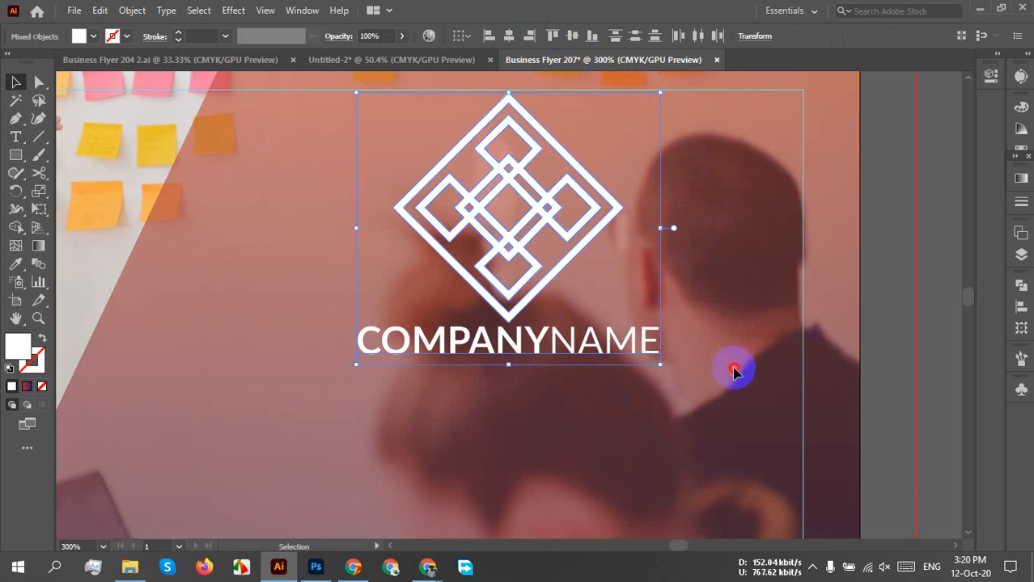
scroll(715, 356, "down", 6)
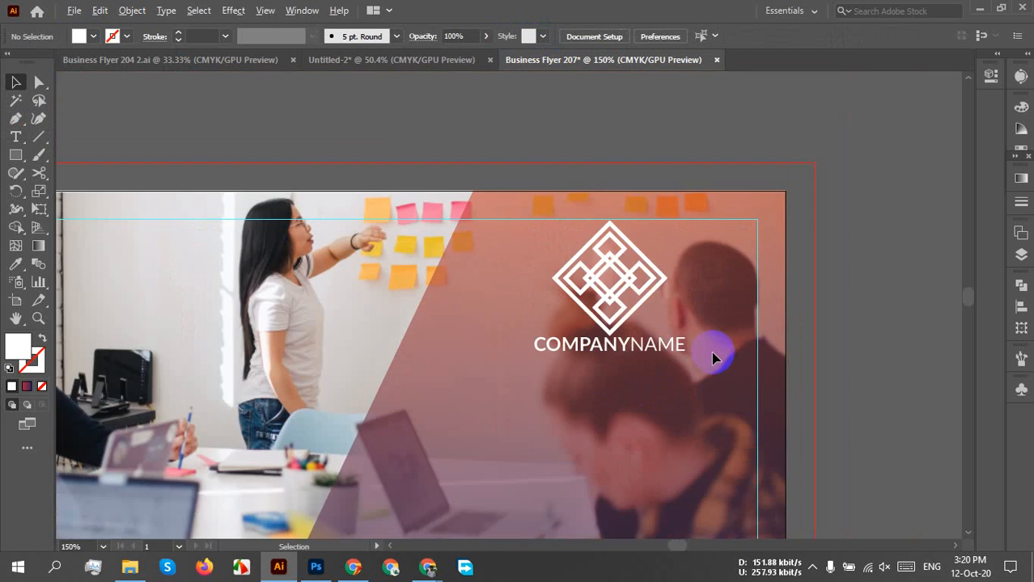
Increase the company name's font size to 14 px
scroll(706, 384, "up", 6)
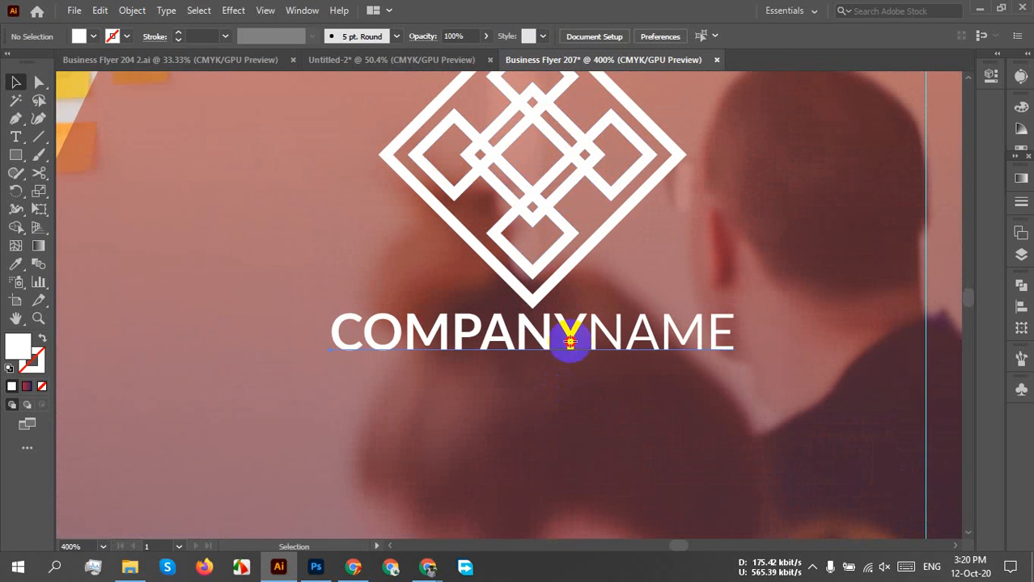
left_click(569, 341)
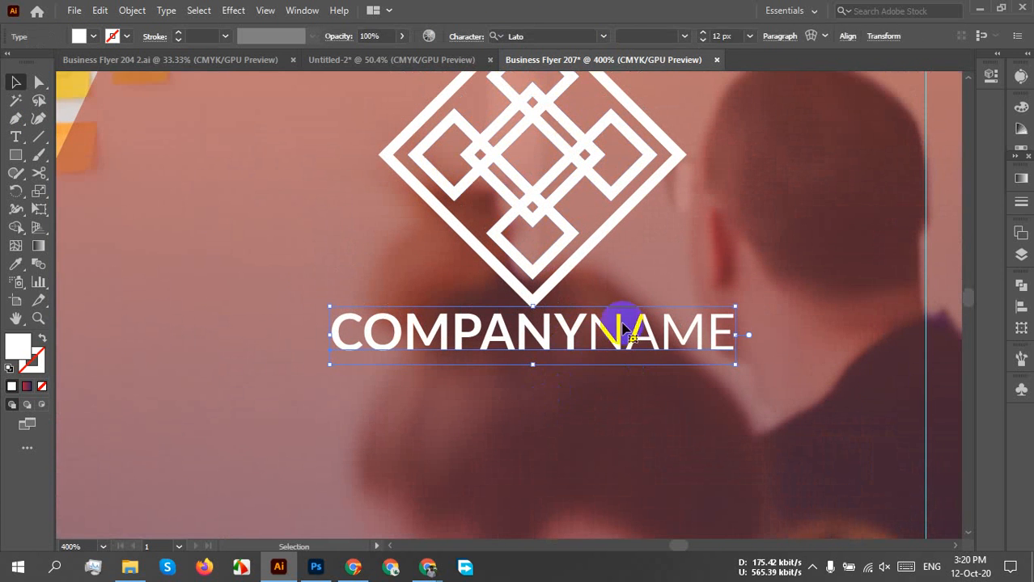
left_click(727, 35)
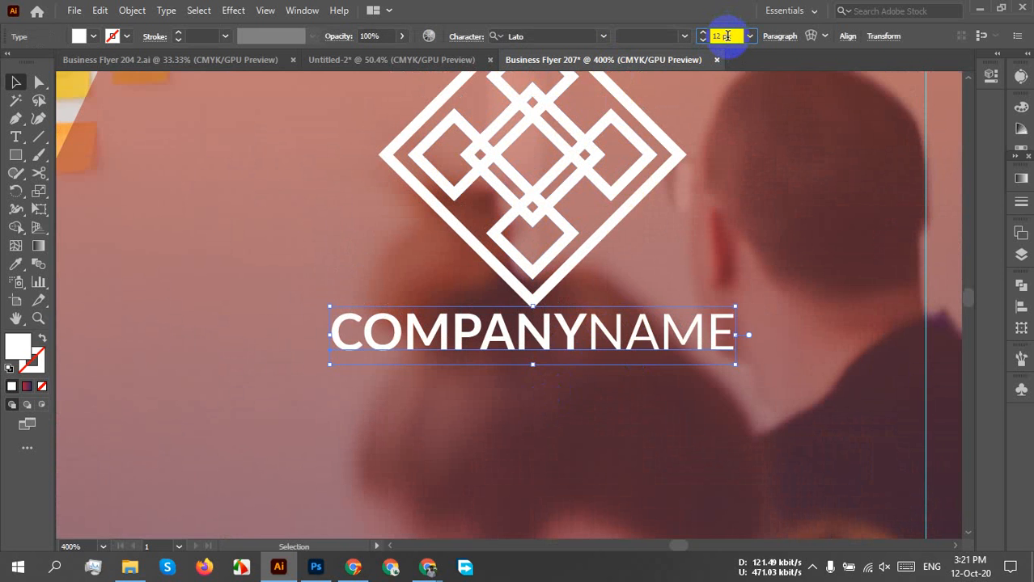
key("Up")
key("Up")
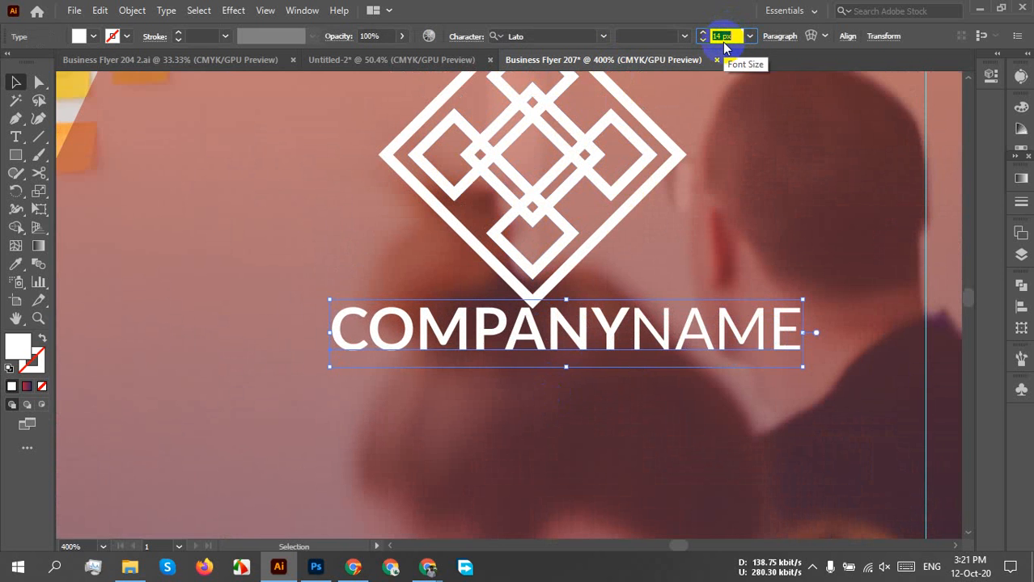
Select the emblem with the enlarged company name and align them again on their horizontal centres
left_click(15, 83)
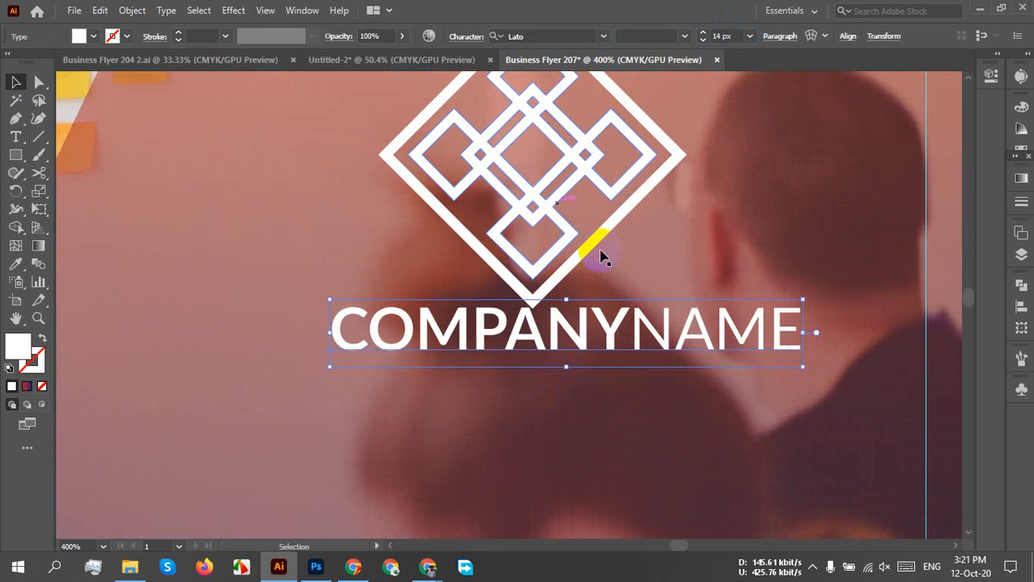
left_click(517, 196)
left_click_drag(233, 225, 815, 490)
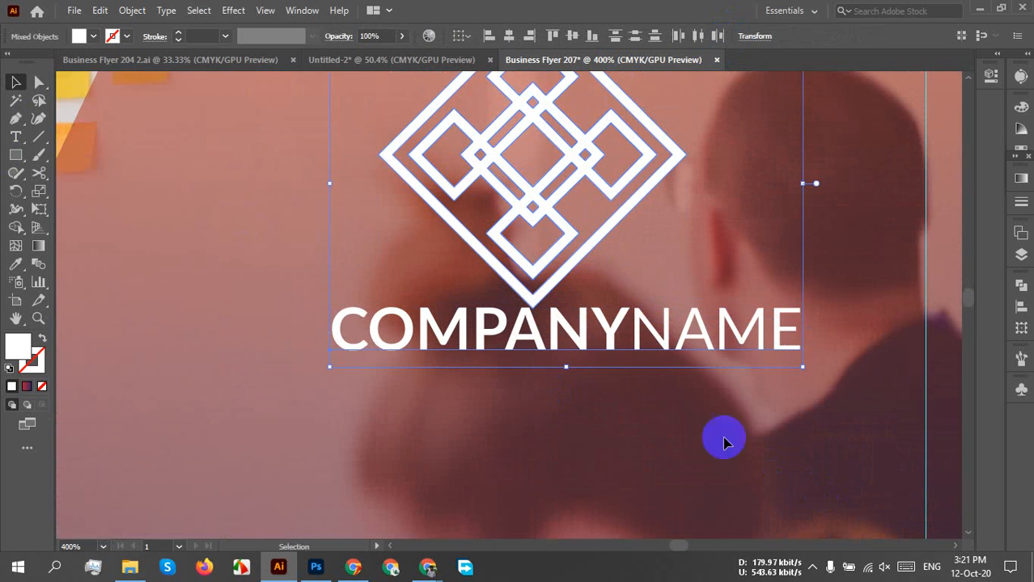
left_click(509, 36)
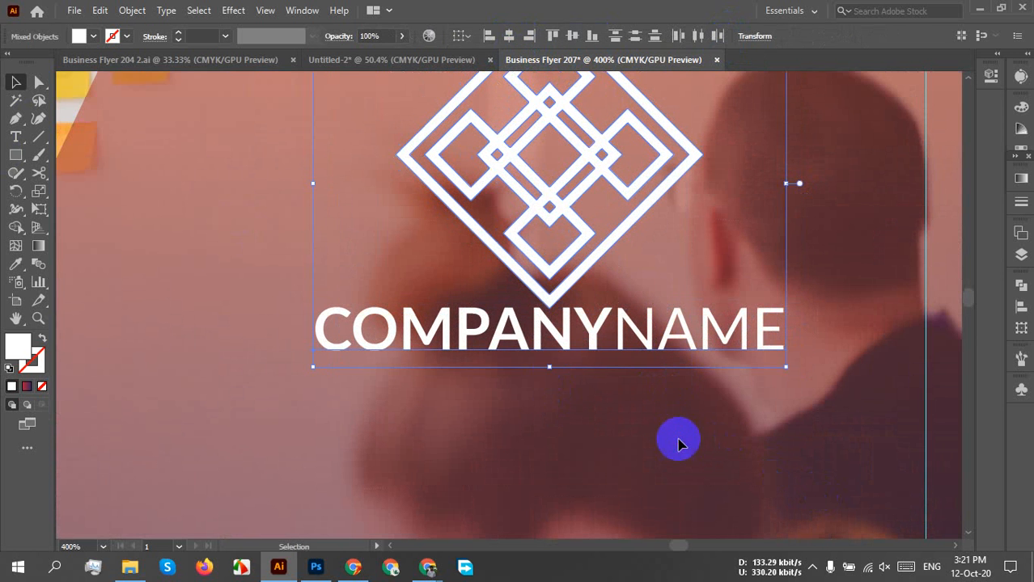
left_click(632, 438)
scroll(637, 423, "down", 1)
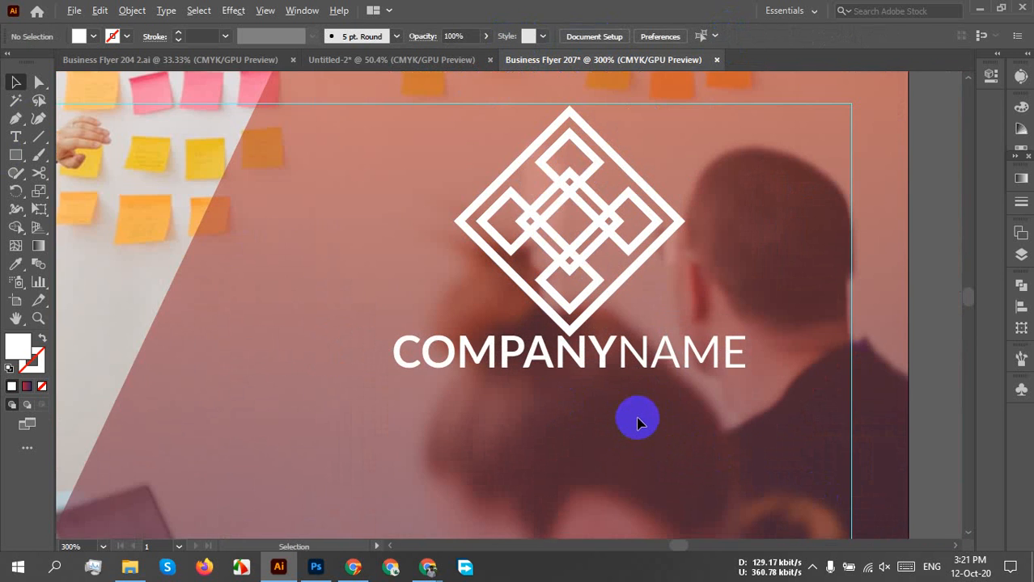
scroll(639, 416, "down", 1)
scroll(639, 417, "down", 1)
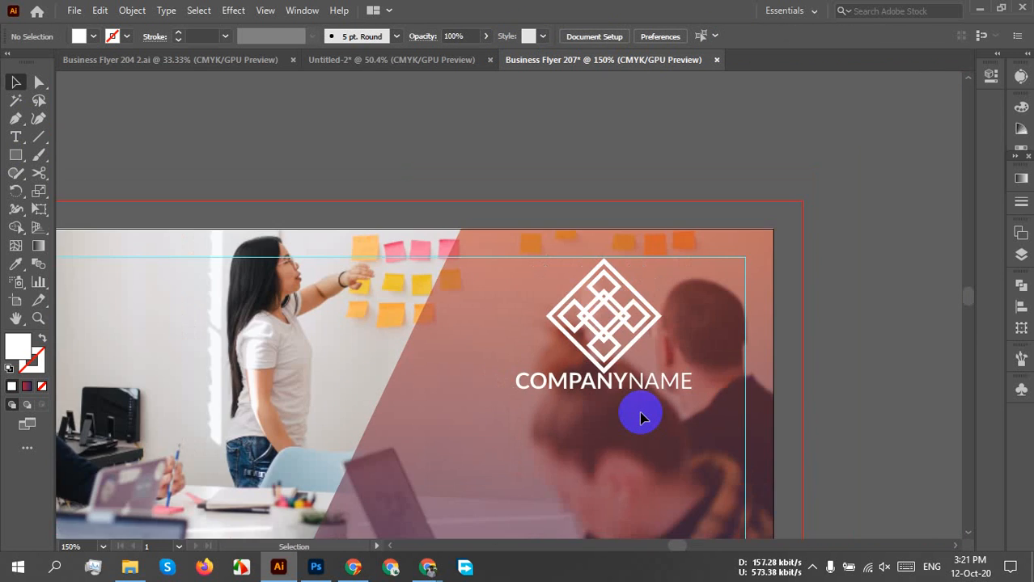
Nudge the company name vertically so a small gap separates it from the emblem's lower tip
left_click_drag(641, 414, 652, 372)
left_click(660, 328)
key("Up")
key("Up")
key("Up")
key("Up")
key("Up")
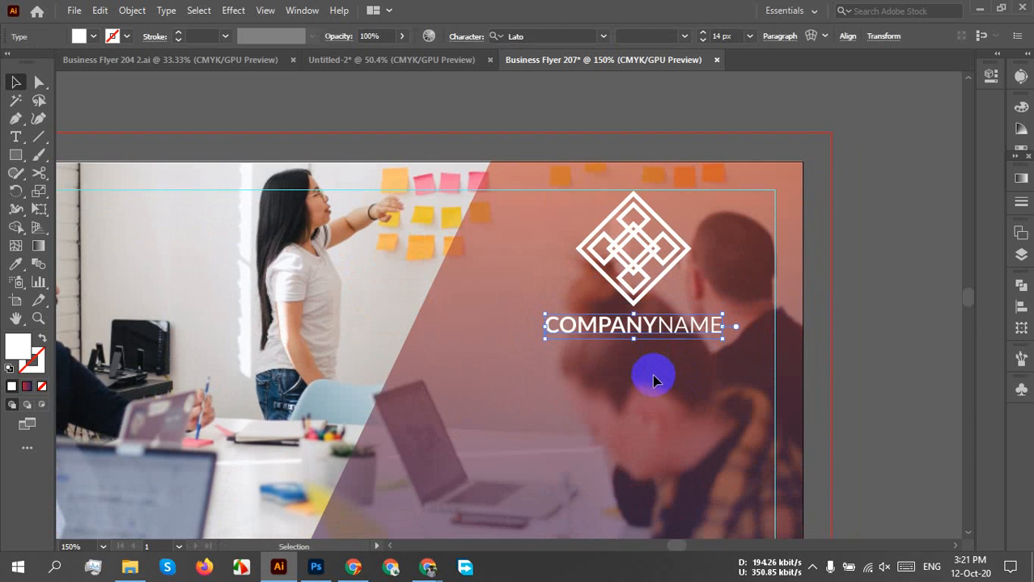
left_click(695, 392)
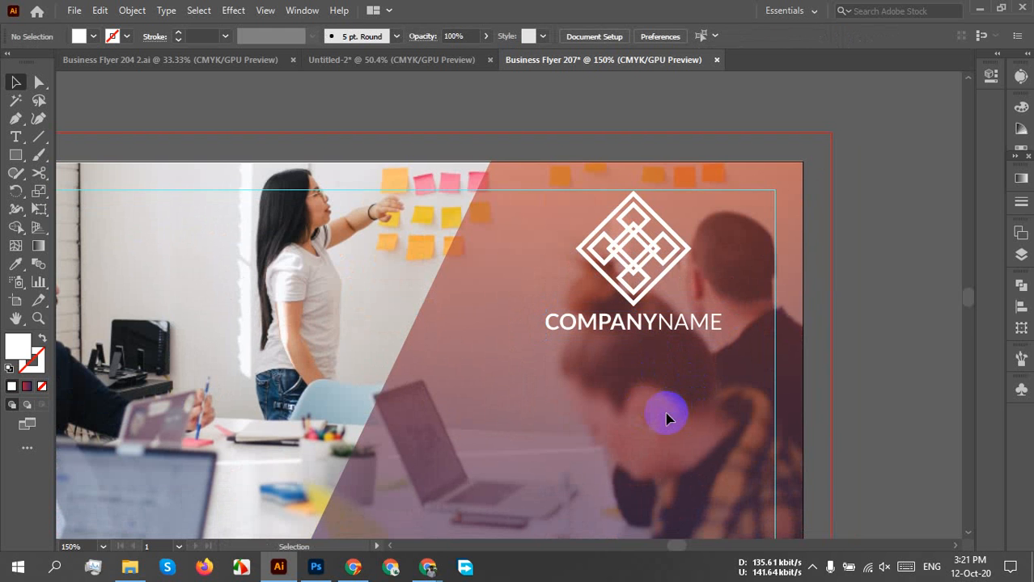
left_click_drag(666, 382, 608, 324)
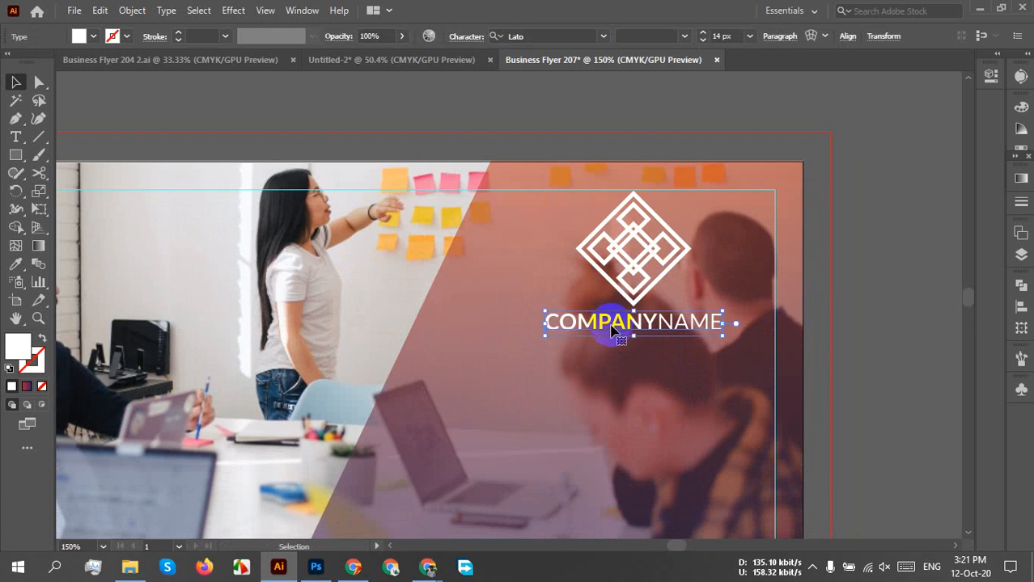
left_click(653, 374)
scroll(653, 340, "up", 4)
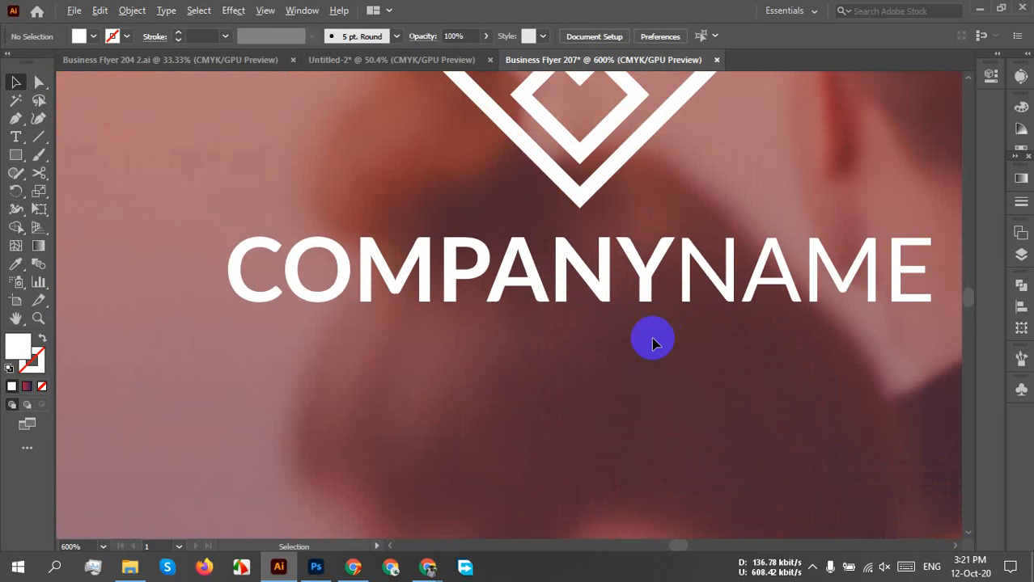
Add a text object over the gradient below the company name, reading "MAKE MONEY" with "WITH" on a second line
scroll(652, 339, "down", 8)
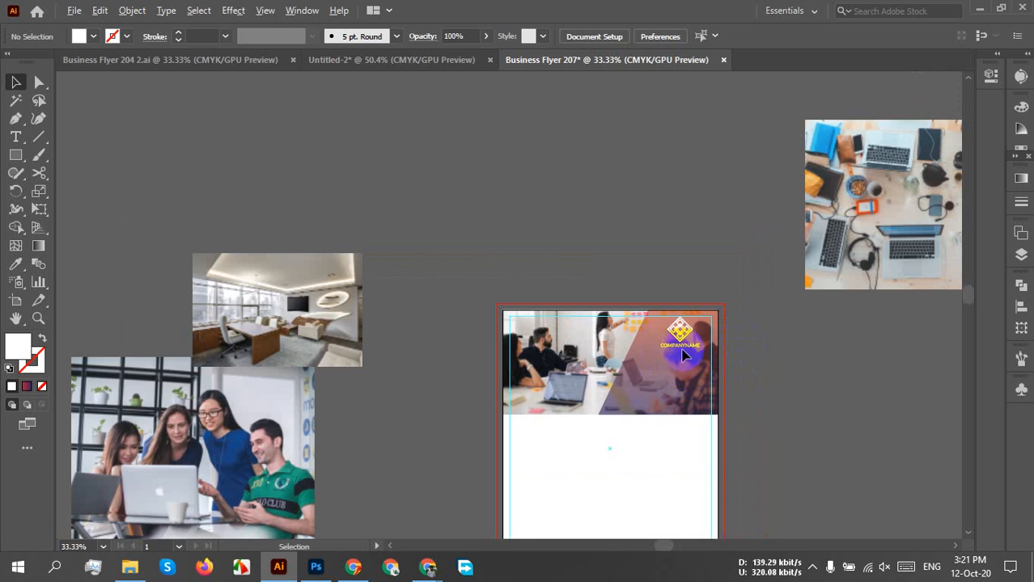
scroll(684, 356, "up", 2)
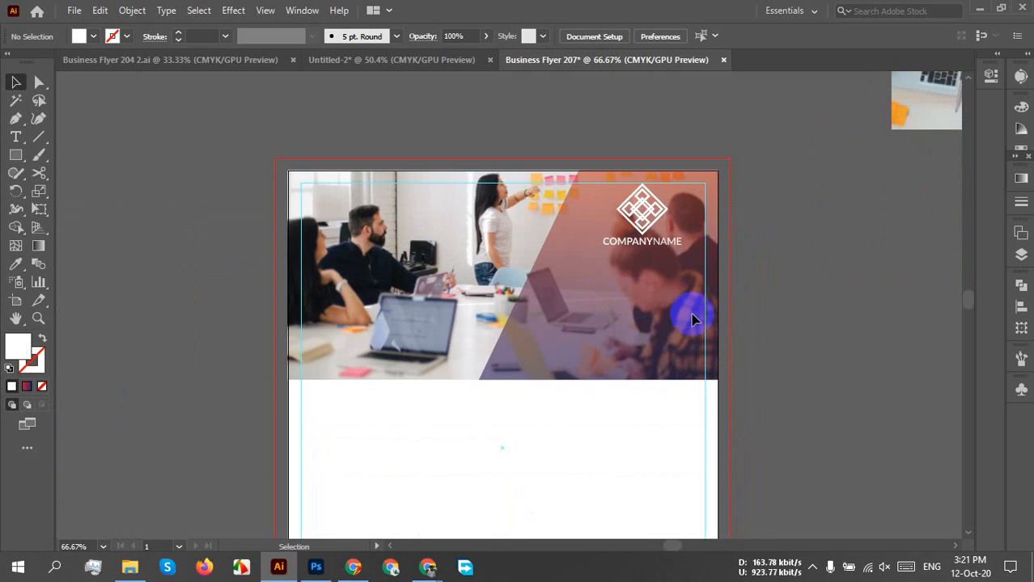
scroll(655, 328, "up", 2)
scroll(661, 333, "up", 1)
left_click_drag(659, 327, 509, 394)
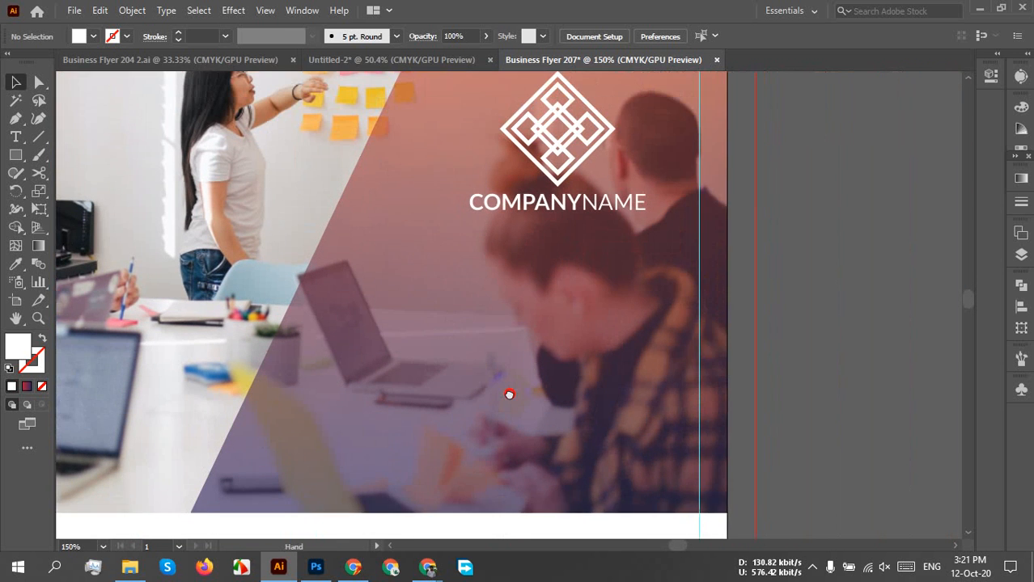
left_click_drag(610, 355, 614, 303)
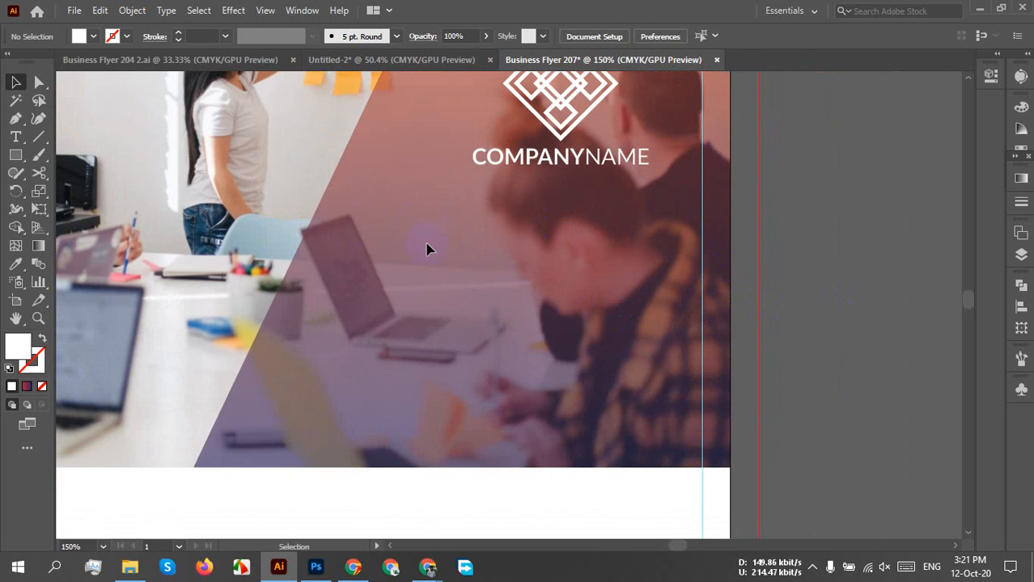
left_click(15, 137)
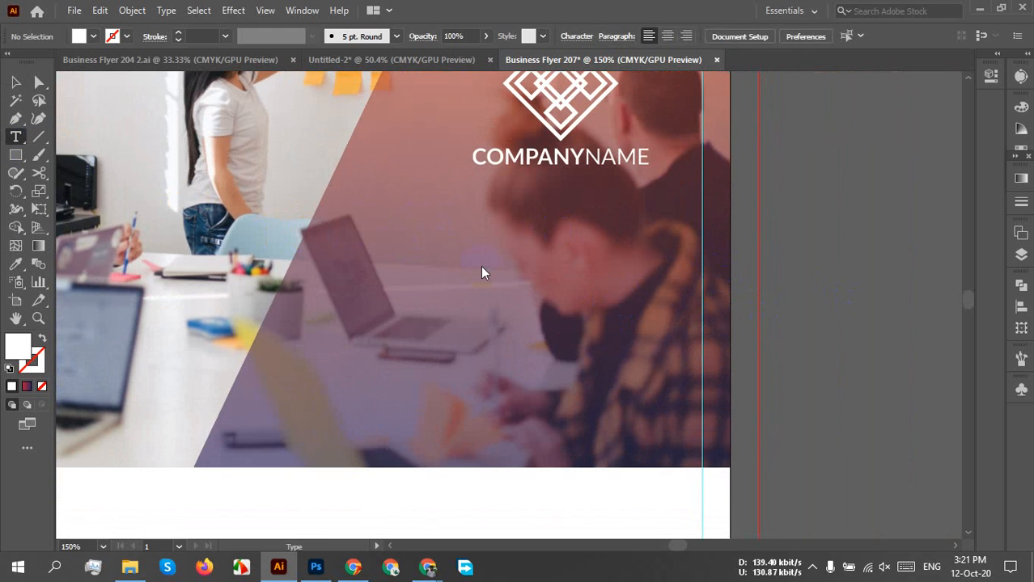
left_click(394, 268)
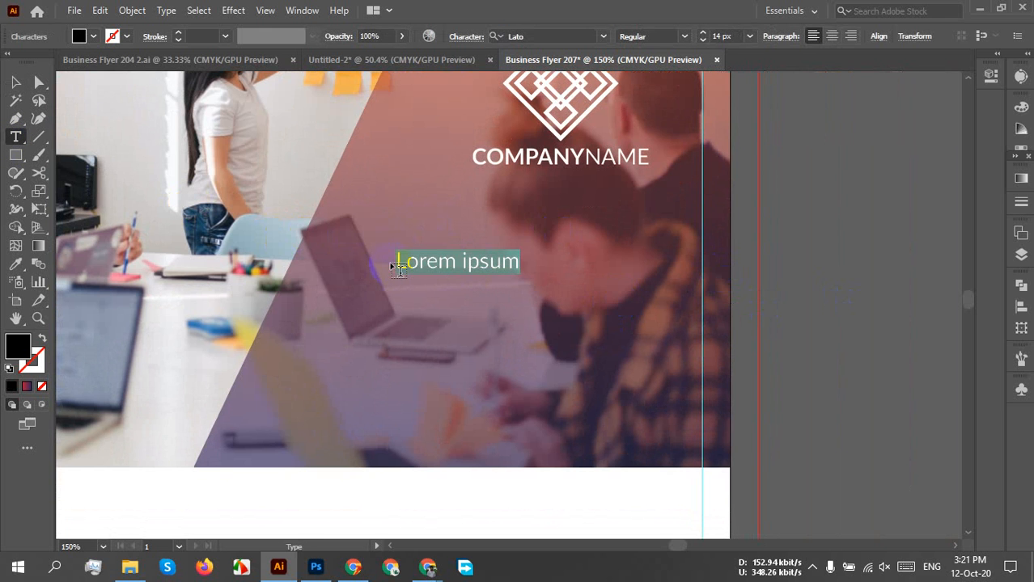
type("MAKE MONEY")
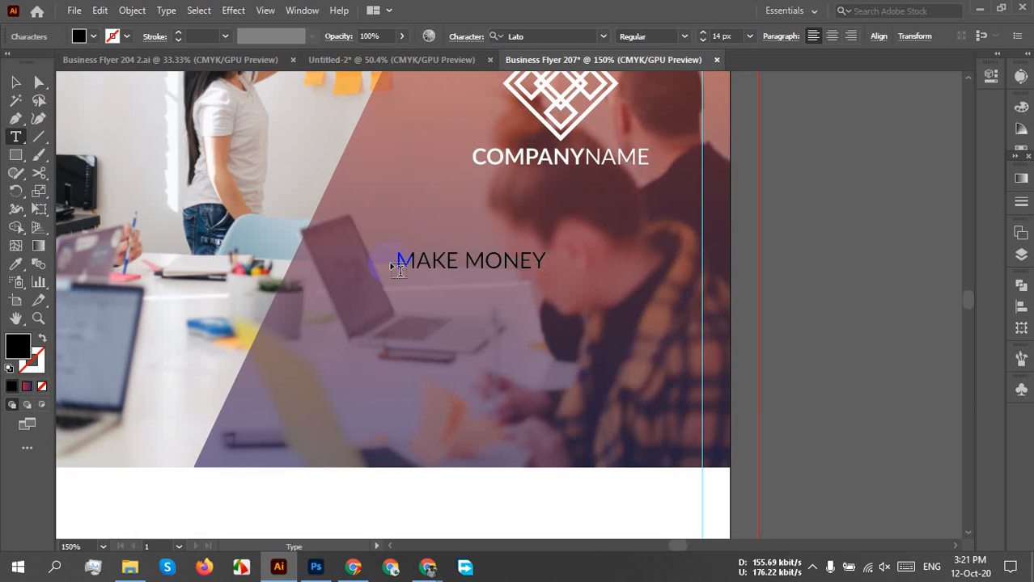
key("Return")
type("WITH")
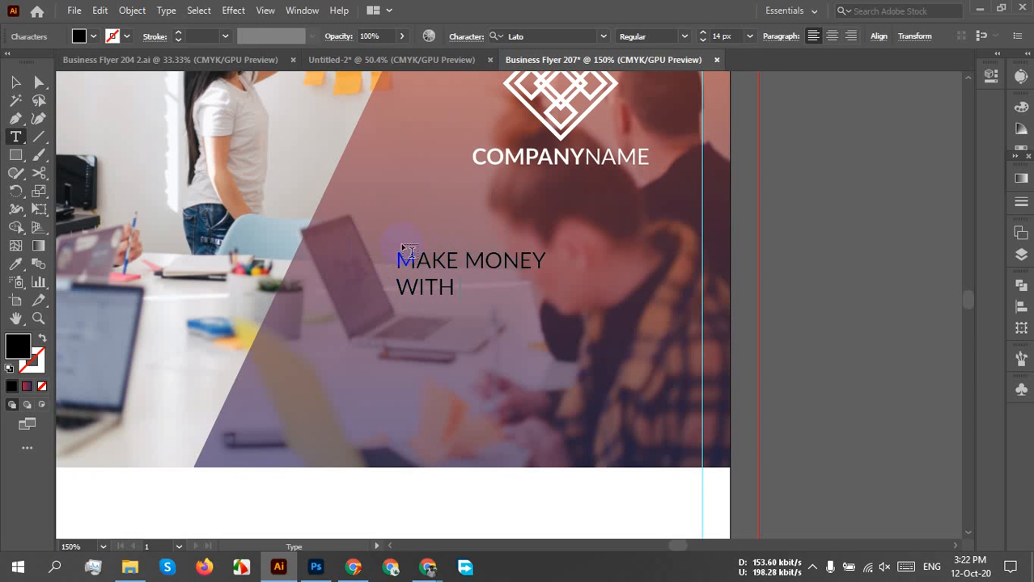
Replace everything after "MAKE" in the headline with "YOUR BUSINESS" on the same line
left_click_drag(461, 259, 591, 286)
key("BackSpace")
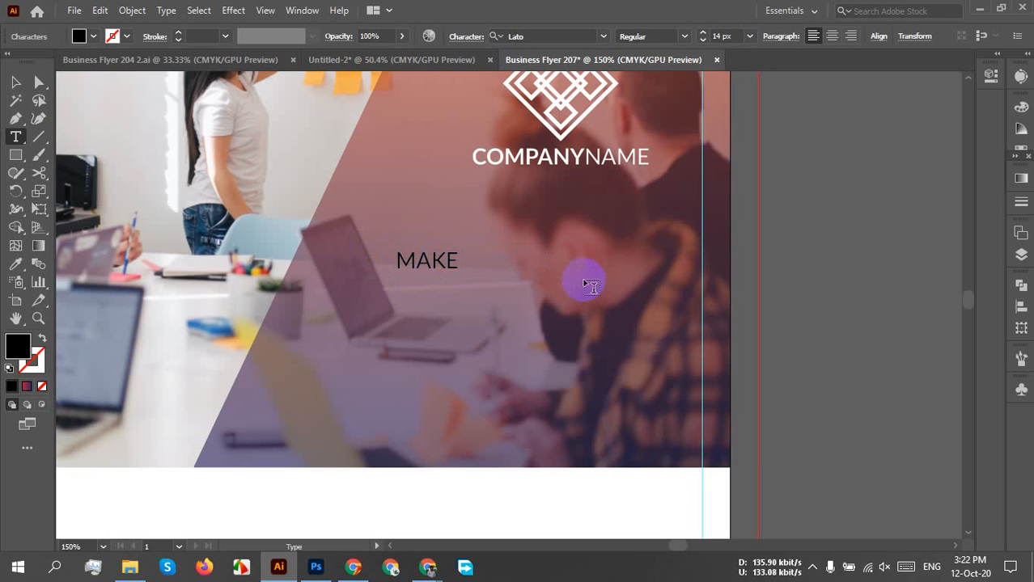
type("YOUR")
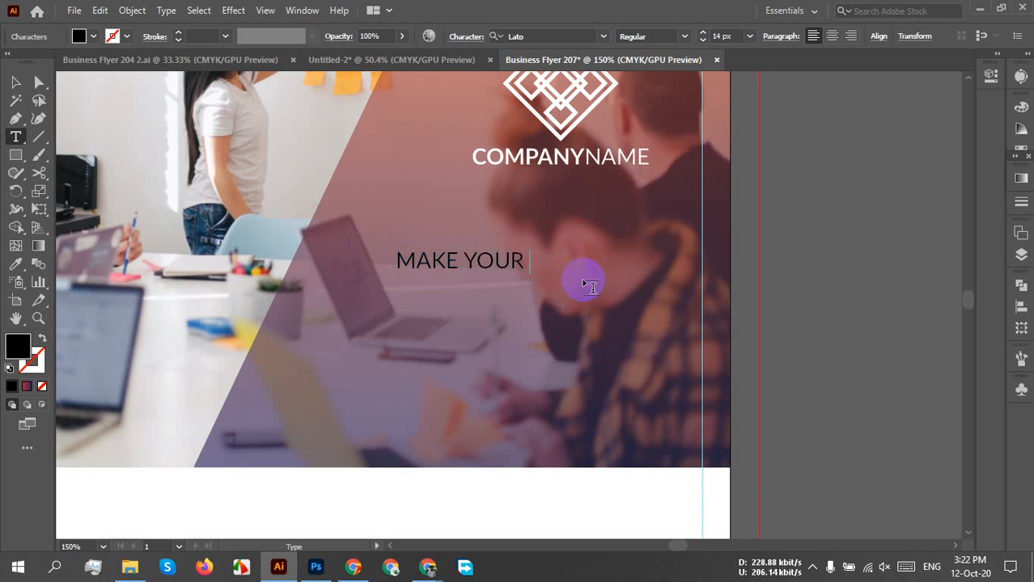
type(" BUSIN")
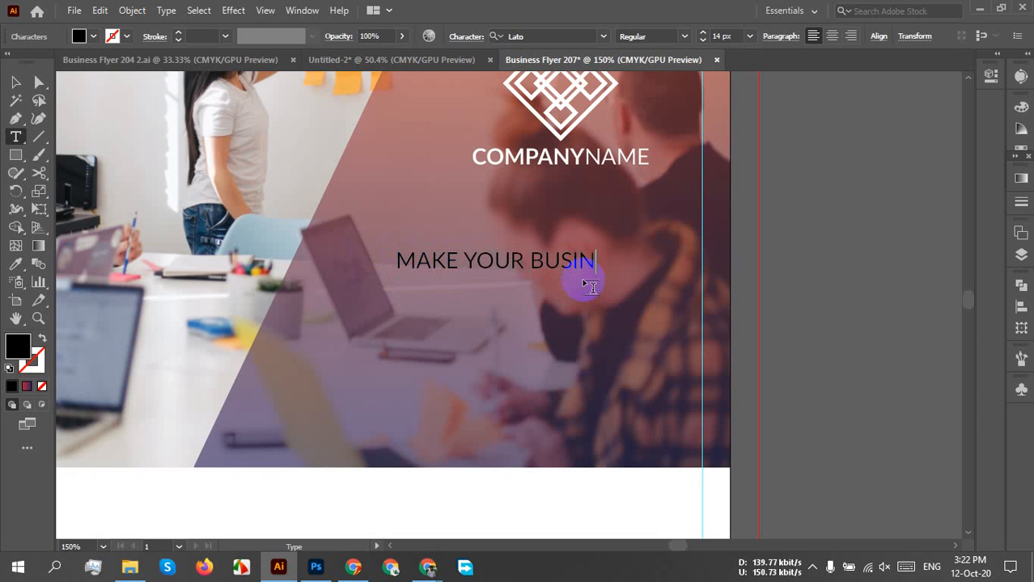
type("ESS")
key("BackSpace")
Replace the word "MAKE" at the start of the headline with "GROW"
key("Left")
key("Left")
key("Left")
key("Left")
key("Left")
key("Left")
key("Left")
key("Left")
key("Left")
key("Left")
key("BackSpace")
key("BackSpace")
key("BackSpace")
key("BackSpace")
key("BackSpace")
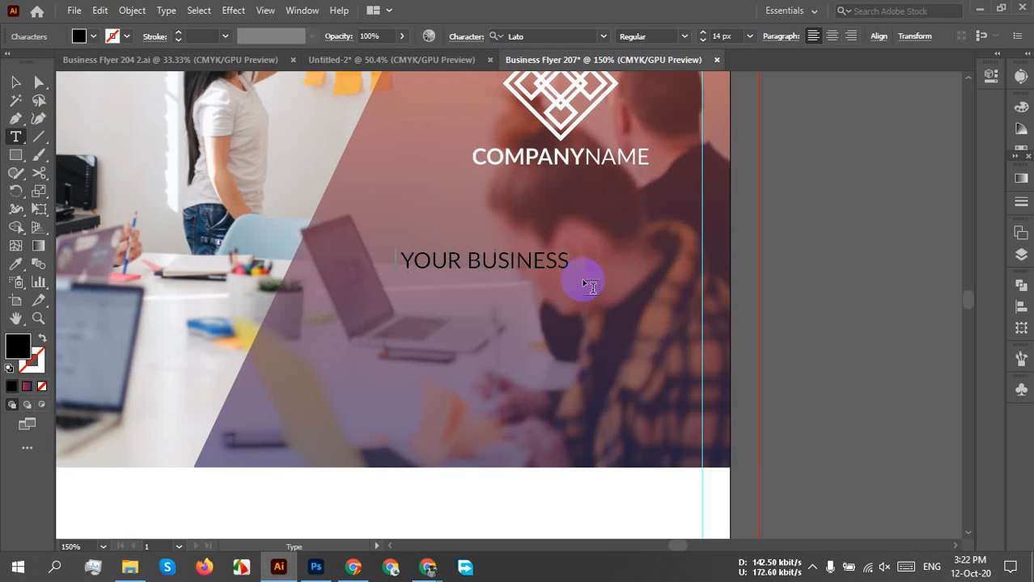
type("GROW")
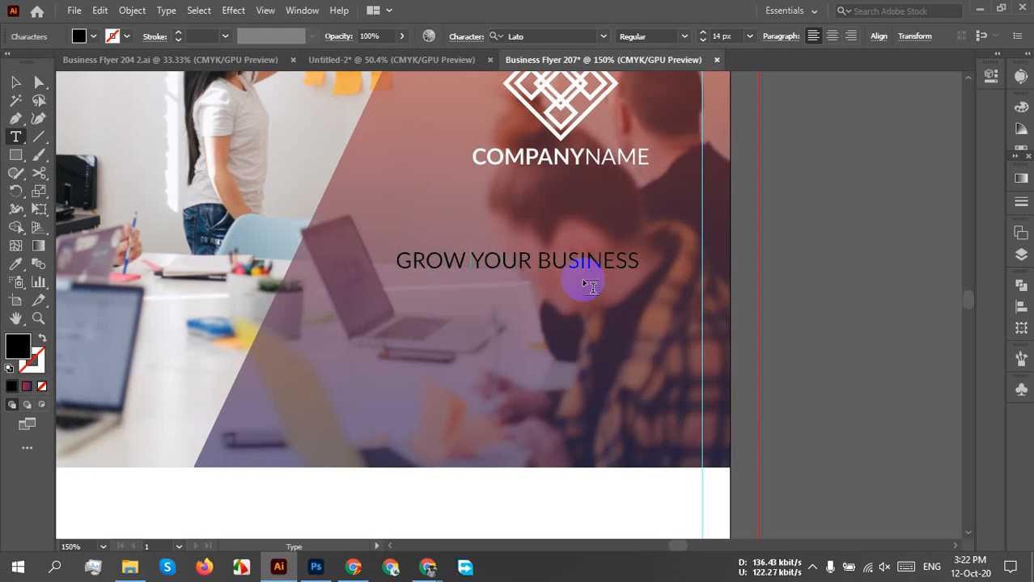
Append "WITH US" to the headline and move the text slightly lower, inside the flyer's margin guide
key("End")
type("WITH ")
type("US")
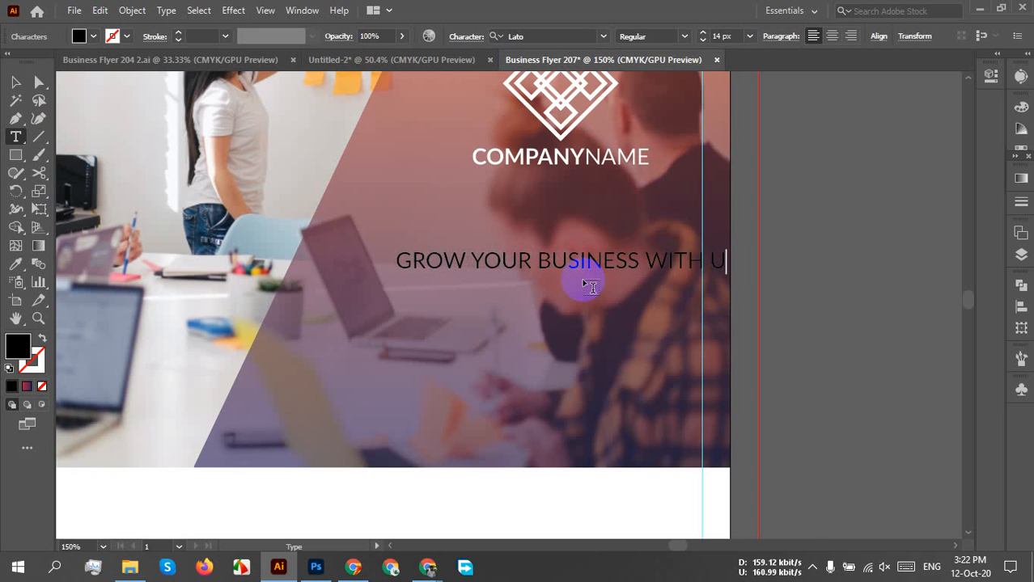
right_click(580, 240)
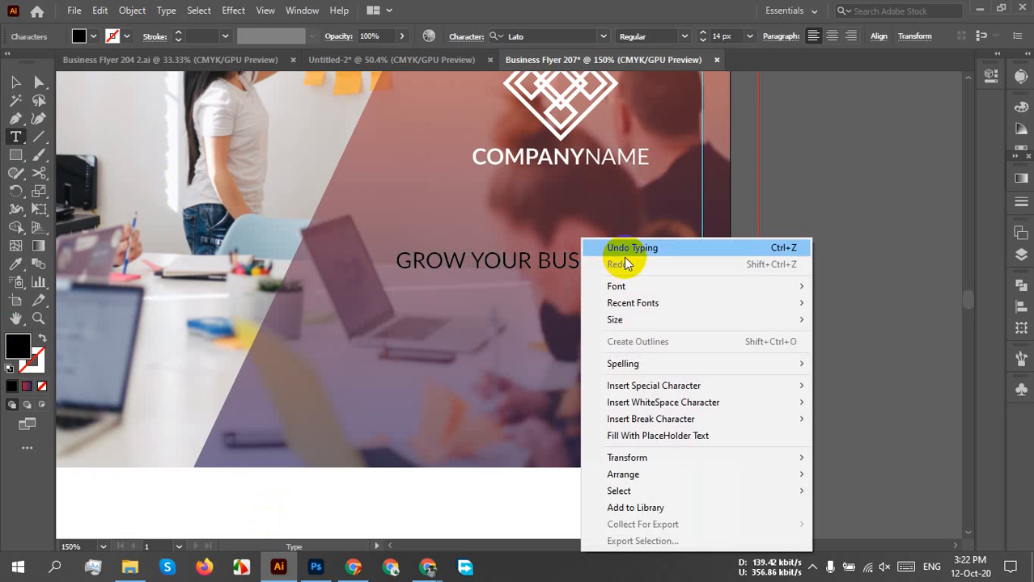
left_click(16, 83)
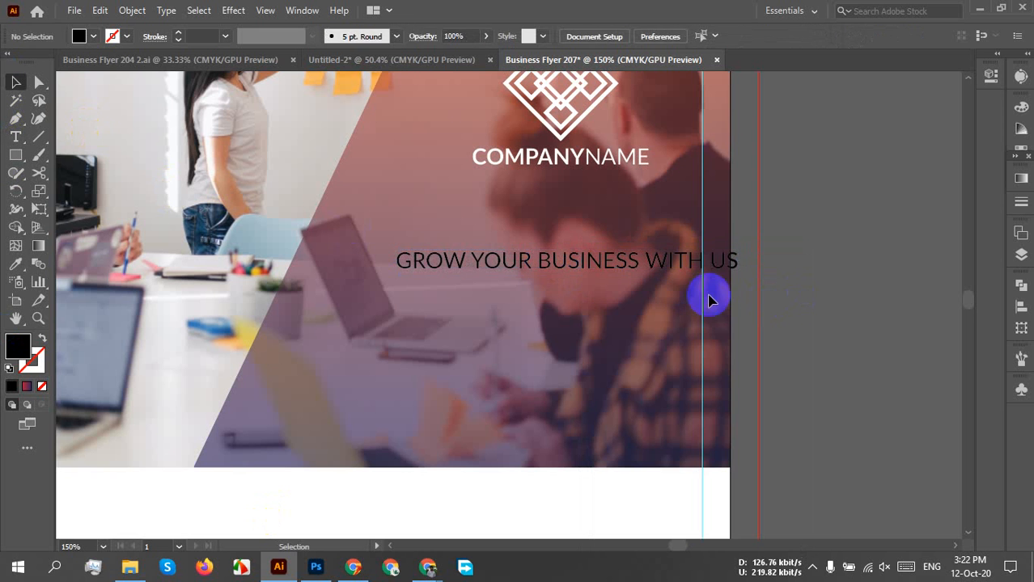
left_click_drag(566, 260, 514, 283)
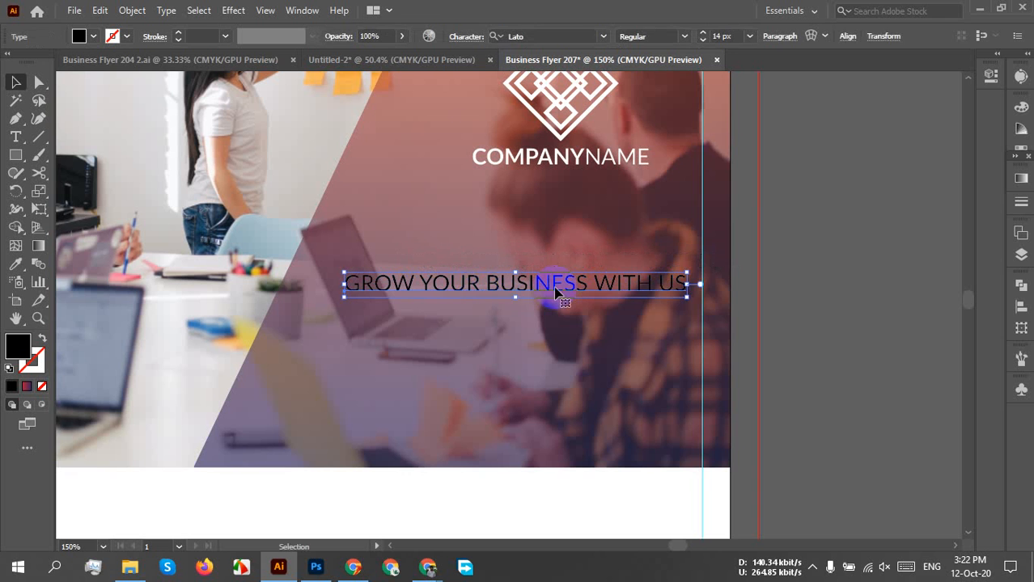
Insert "LET'S" followed by a space before "GROW" at the start of the headline
double_click(484, 284)
left_click_drag(444, 285, 363, 307)
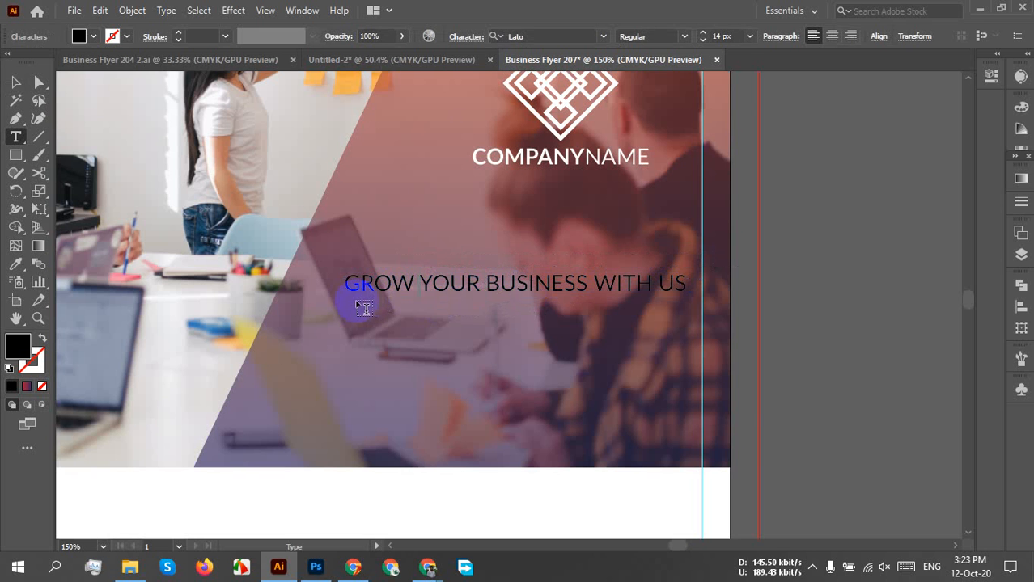
left_click(347, 285)
type("LET")
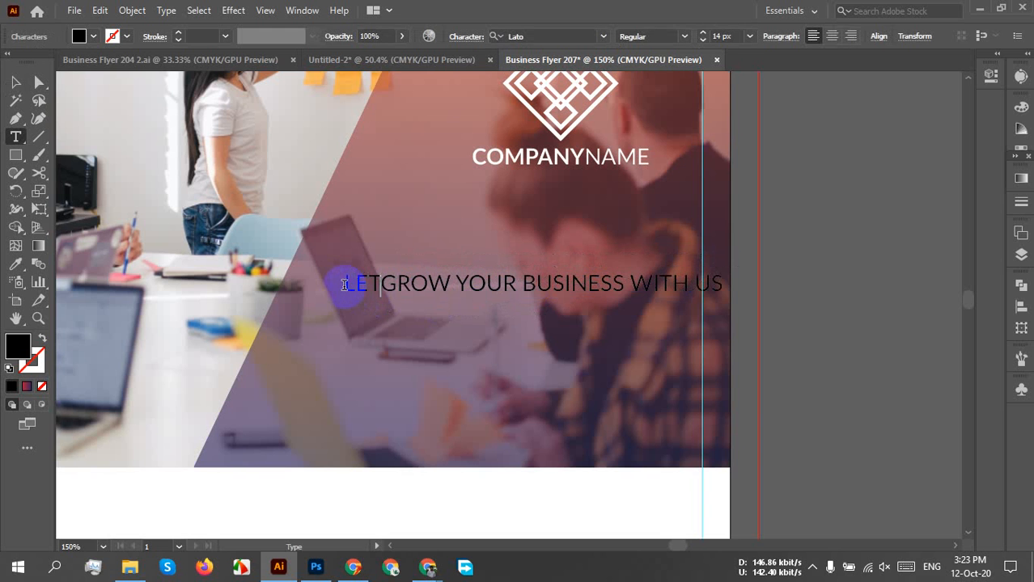
type("'S")
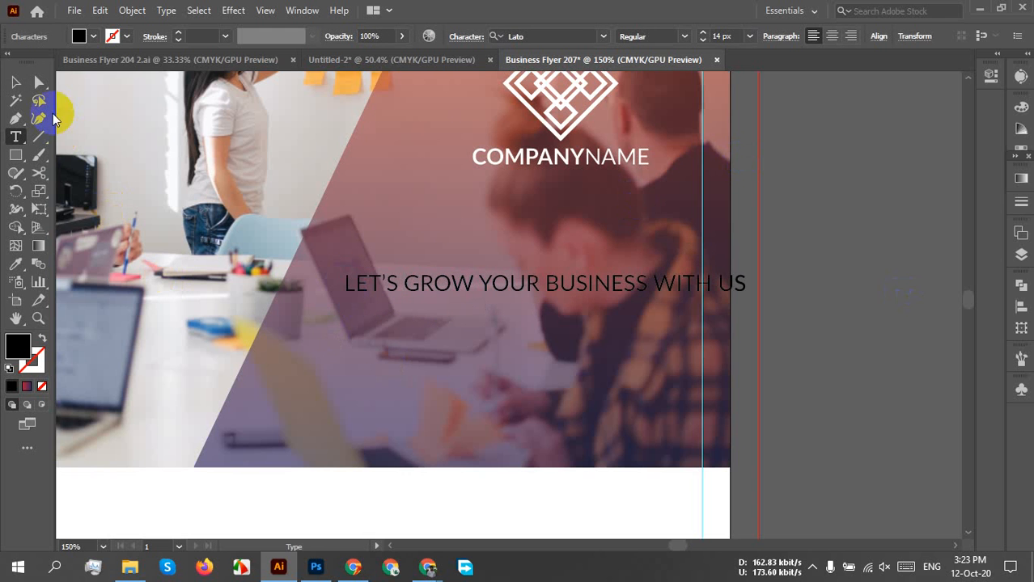
left_click(14, 84)
Break the headline into three lines: "LET'S GROW", "YOUR BUSINESS" and "WITH US"
double_click(477, 280)
key("BackSpace")
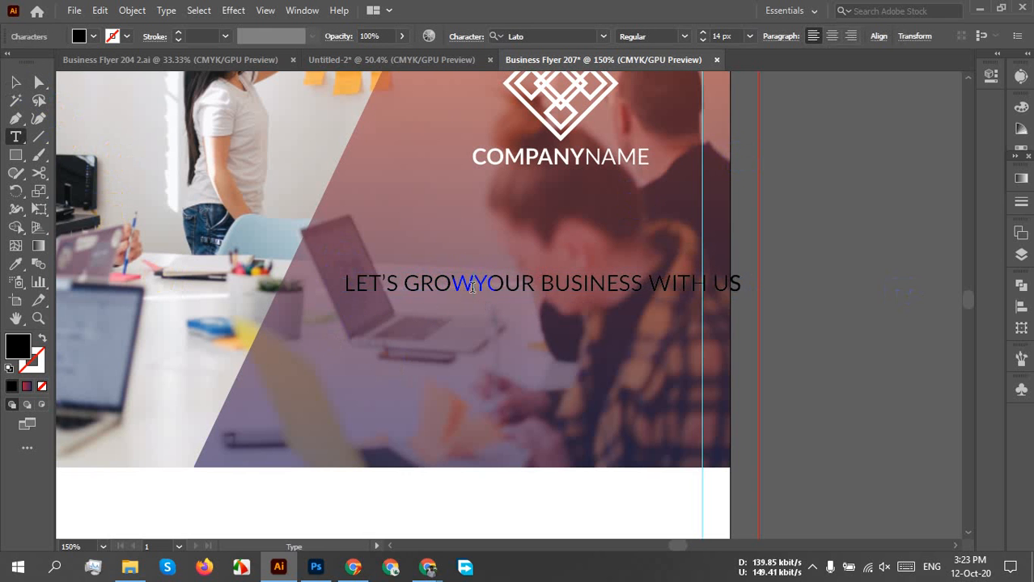
key("Return")
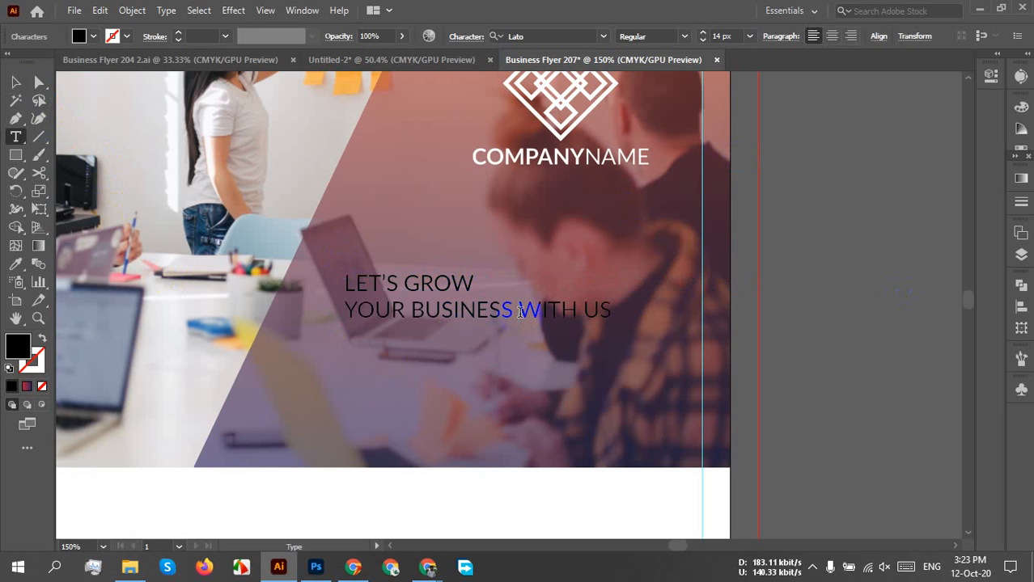
key("Return")
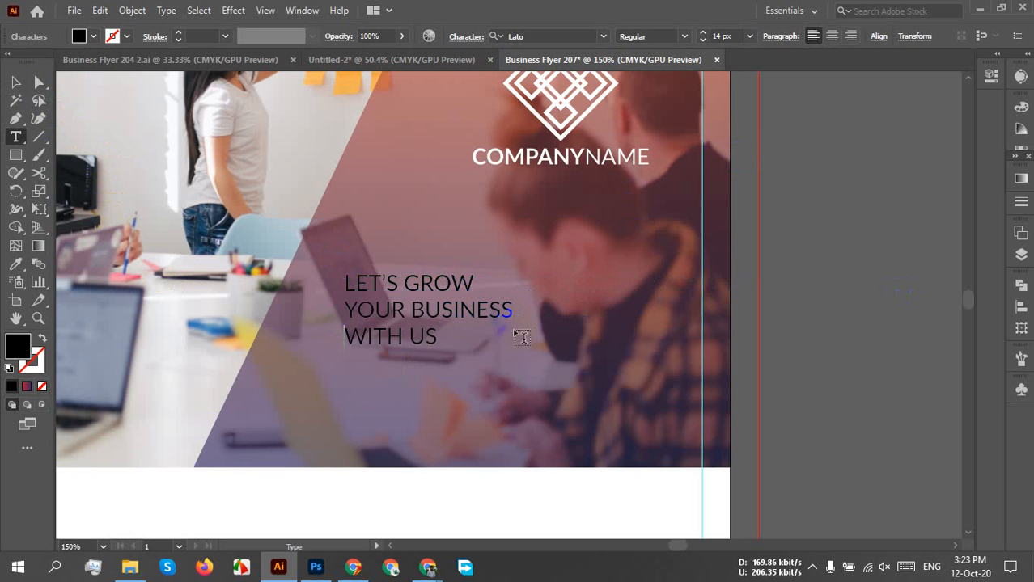
Reposition the three-line headline text slightly and right-align its paragraph
left_click(15, 82)
left_click_drag(462, 311, 501, 317)
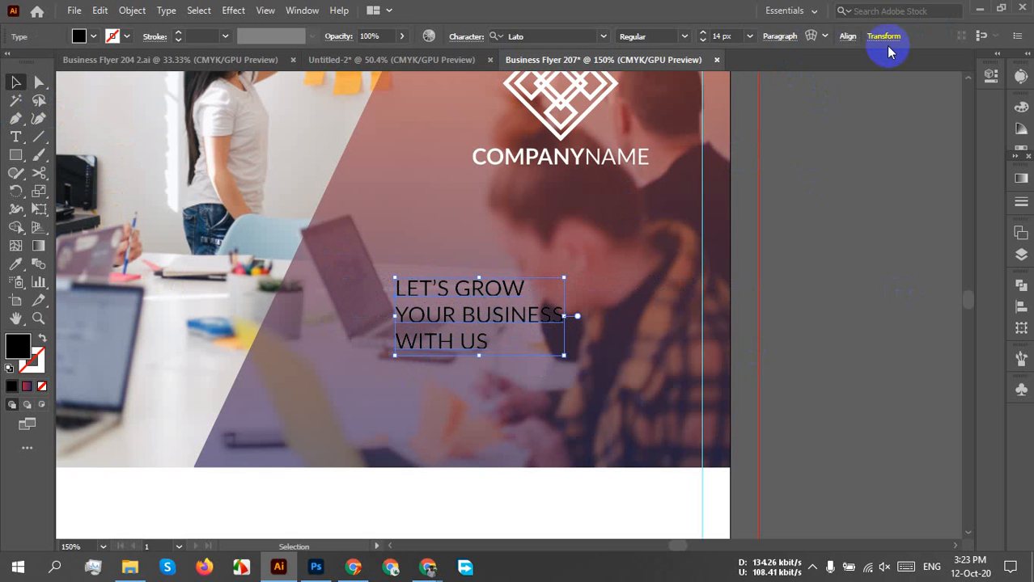
left_click(788, 36)
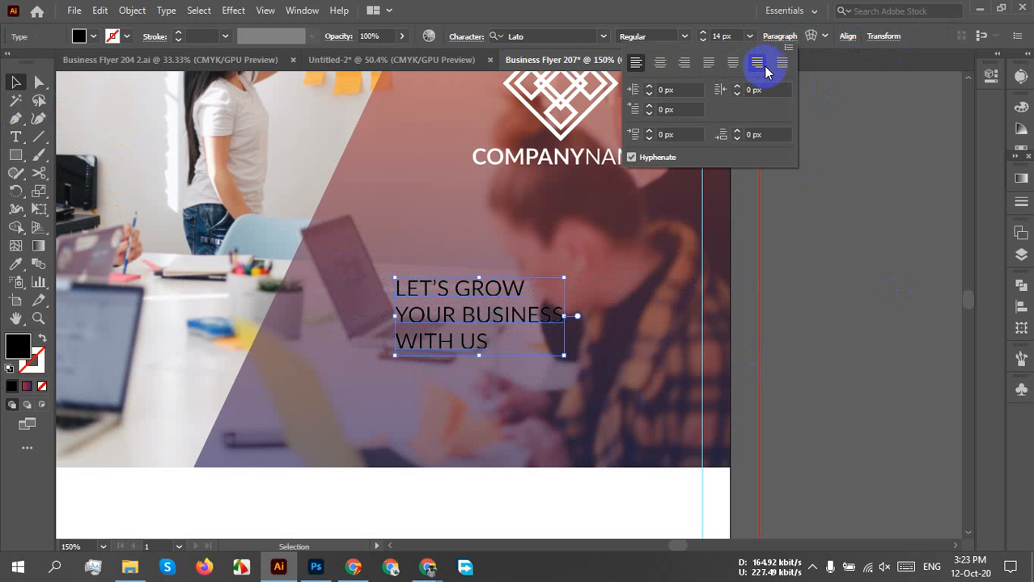
left_click(682, 65)
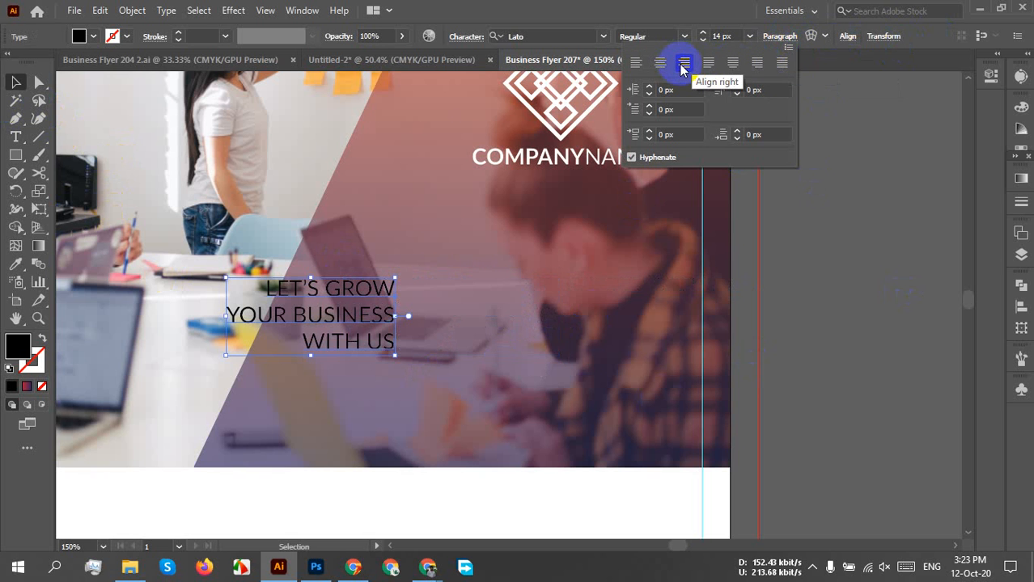
left_click(754, 70)
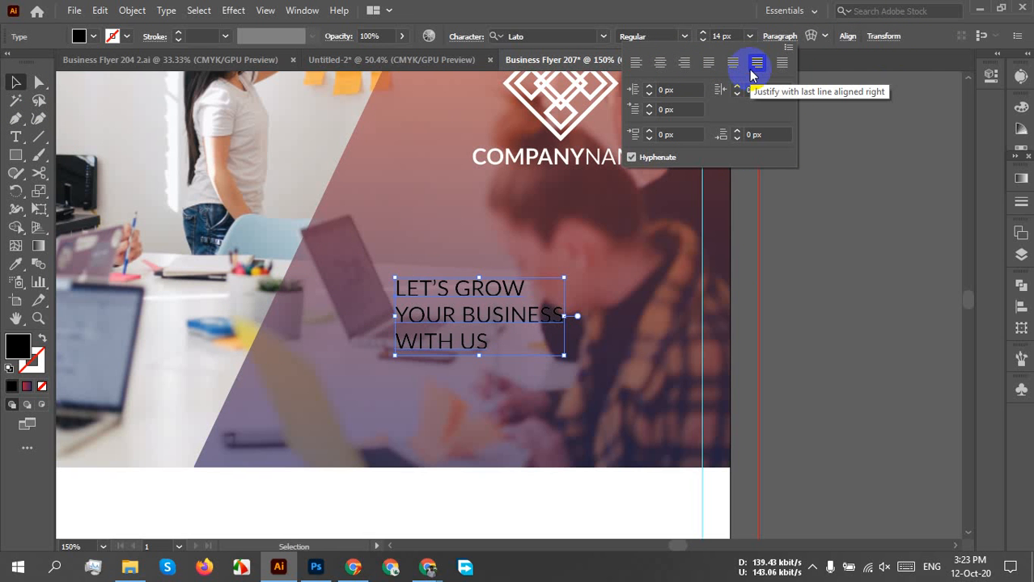
left_click(684, 64)
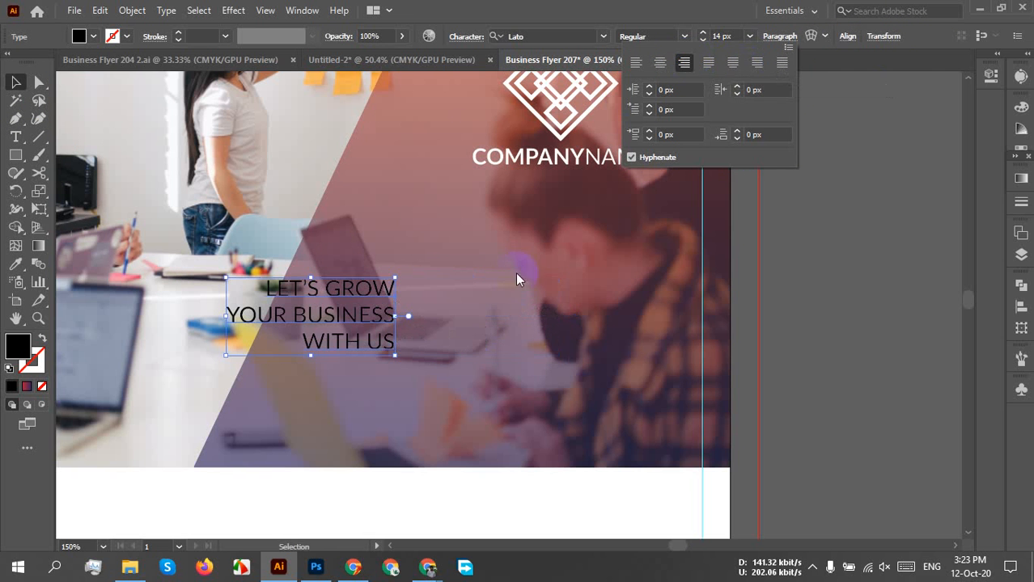
left_click(871, 253)
Move the headline below the company name, close to the vertical guide, and fill it with white
left_click_drag(358, 342, 633, 318)
left_click(89, 36)
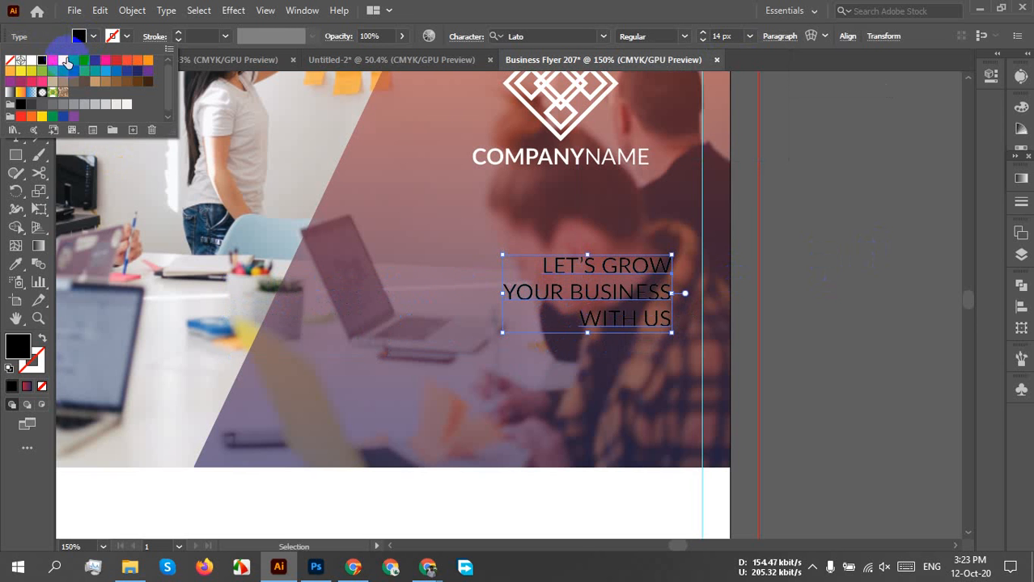
left_click(21, 62)
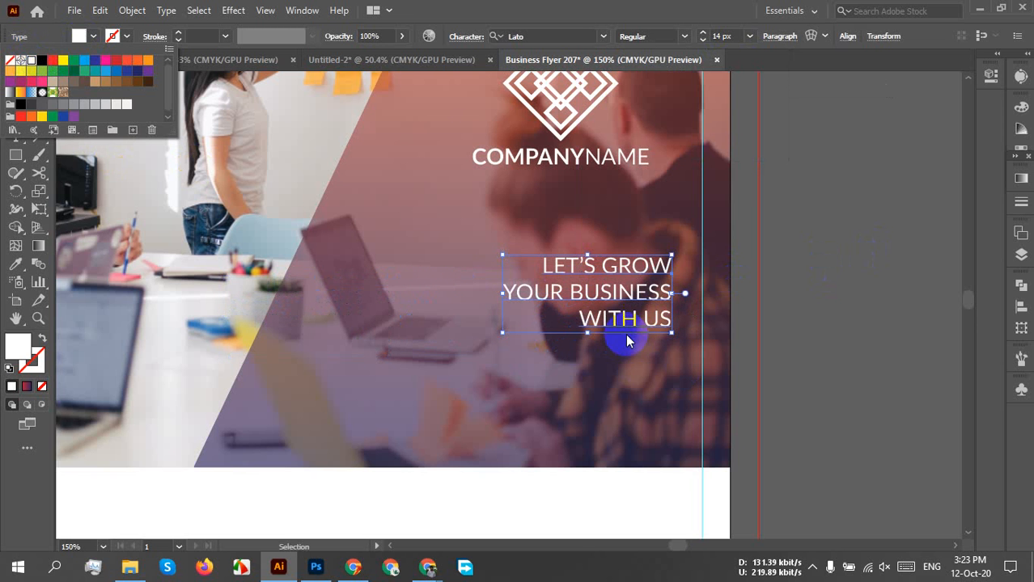
left_click(503, 329)
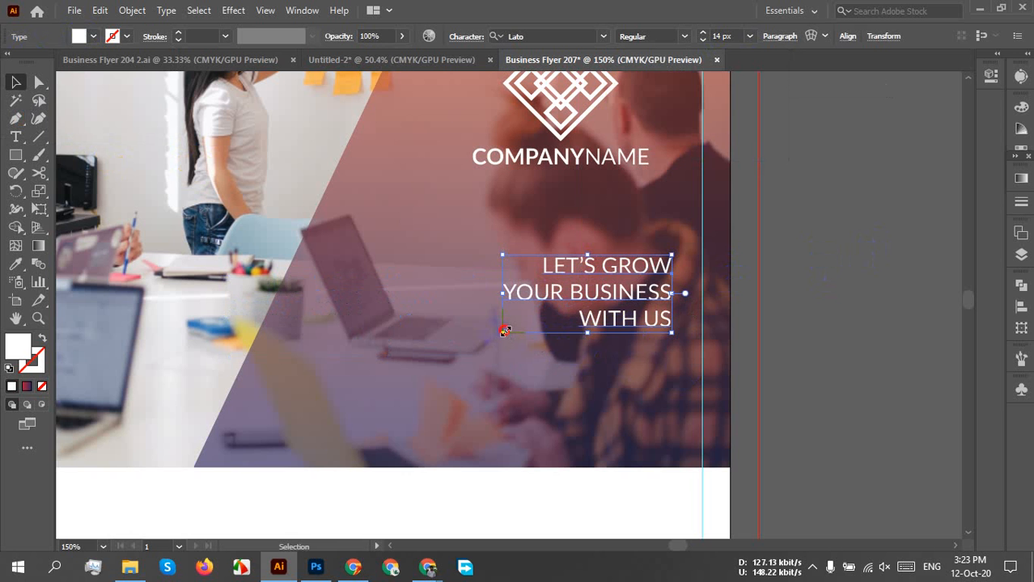
Scale the headline up proportionally to about 32.26 px and place its right edge on the vertical guide
left_click_drag(505, 331, 280, 443)
left_click_drag(559, 400, 589, 343)
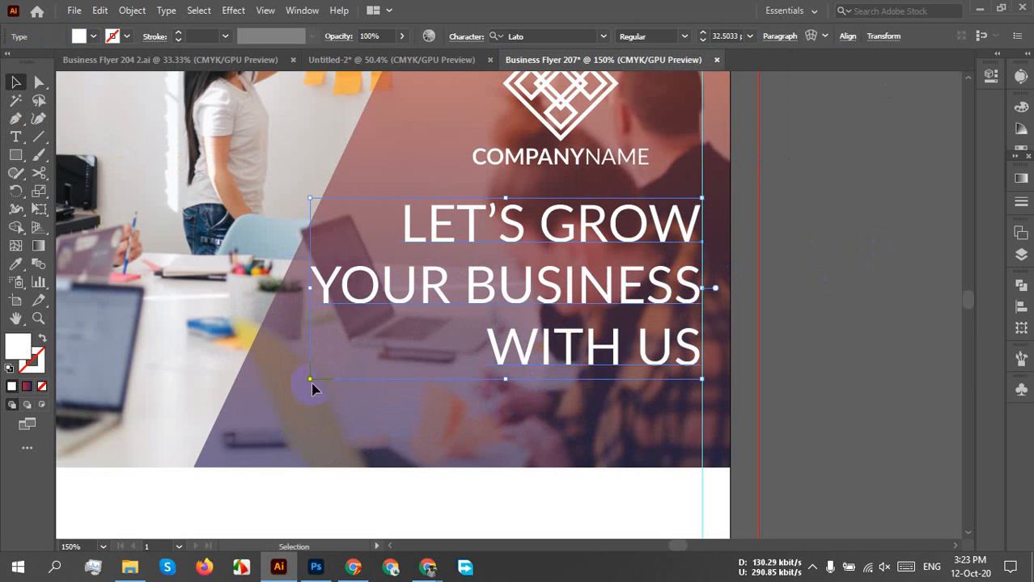
mouse_move(313, 380)
left_mouse_down()
mouse_move(285, 387)
mouse_move(309, 377)
mouse_move(297, 378)
left_mouse_up()
left_click(793, 267)
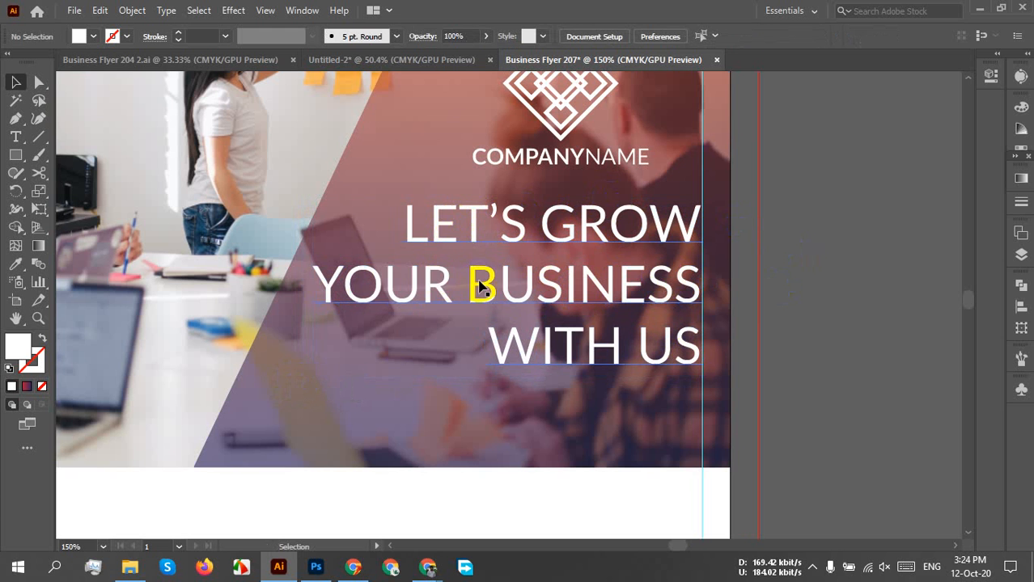
Set the font size of the word BUSINESS in the headline to 40 px
key("t")
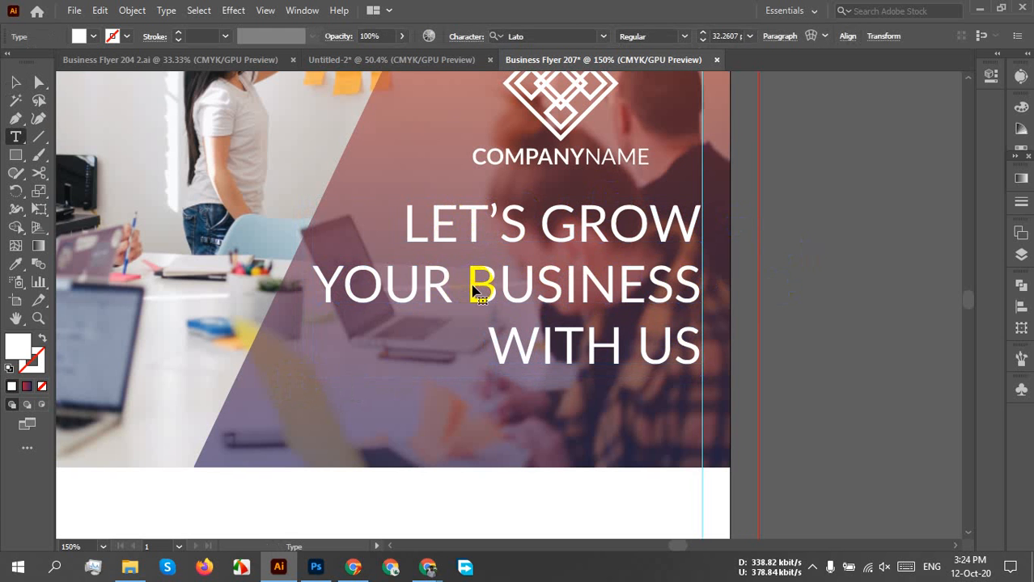
left_click_drag(471, 279, 694, 289)
left_click(722, 38)
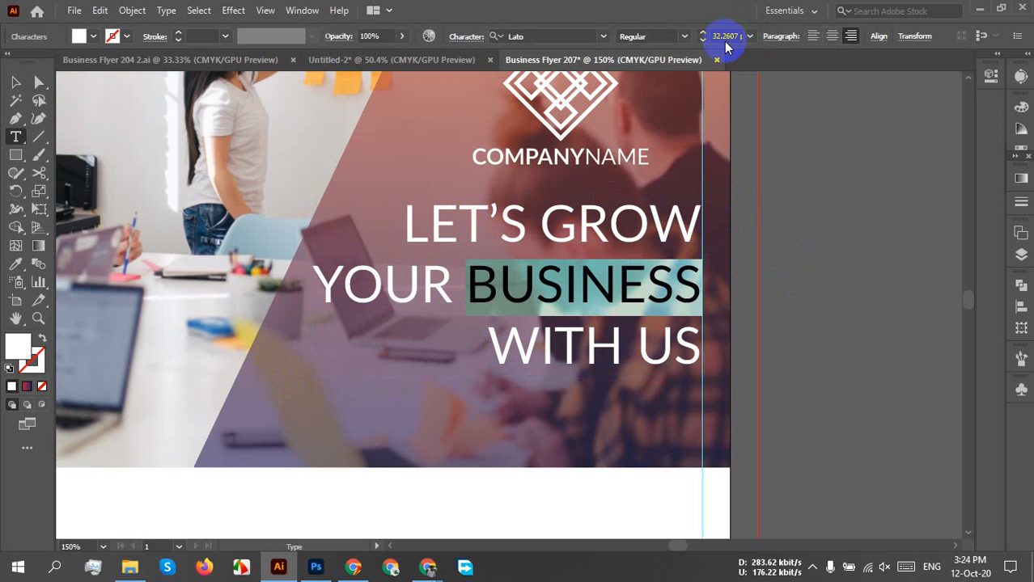
left_click_drag(732, 37, 726, 36)
key("Up")
key("Up")
key("Up")
key("Up")
key("Up")
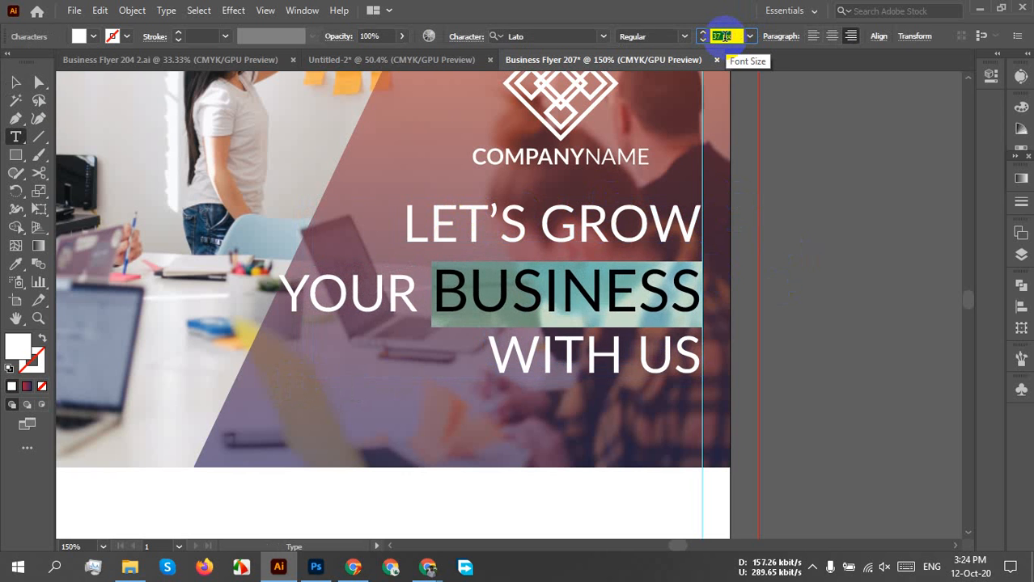
key("Up")
key("Up")
key("Up")
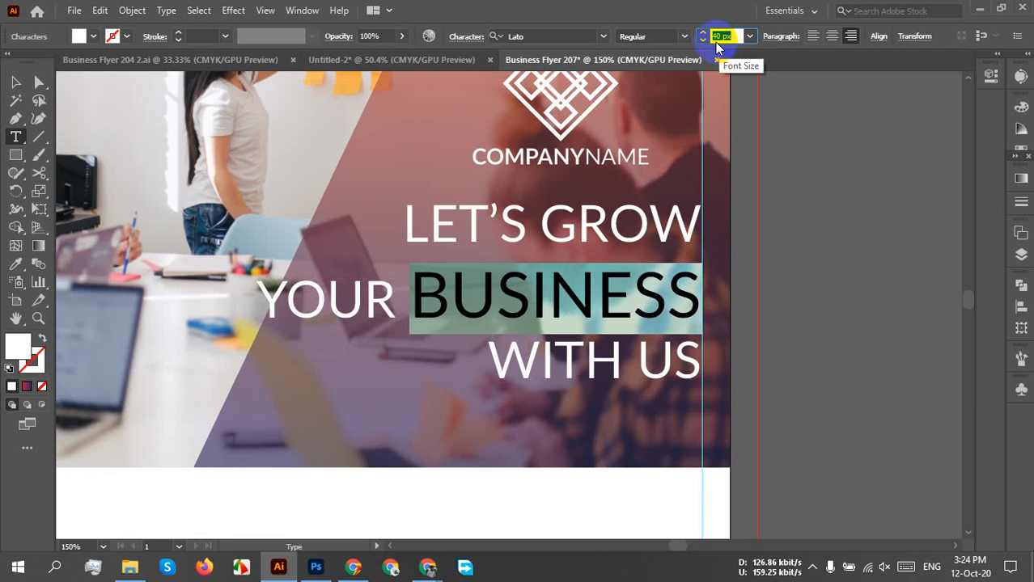
left_click(720, 37)
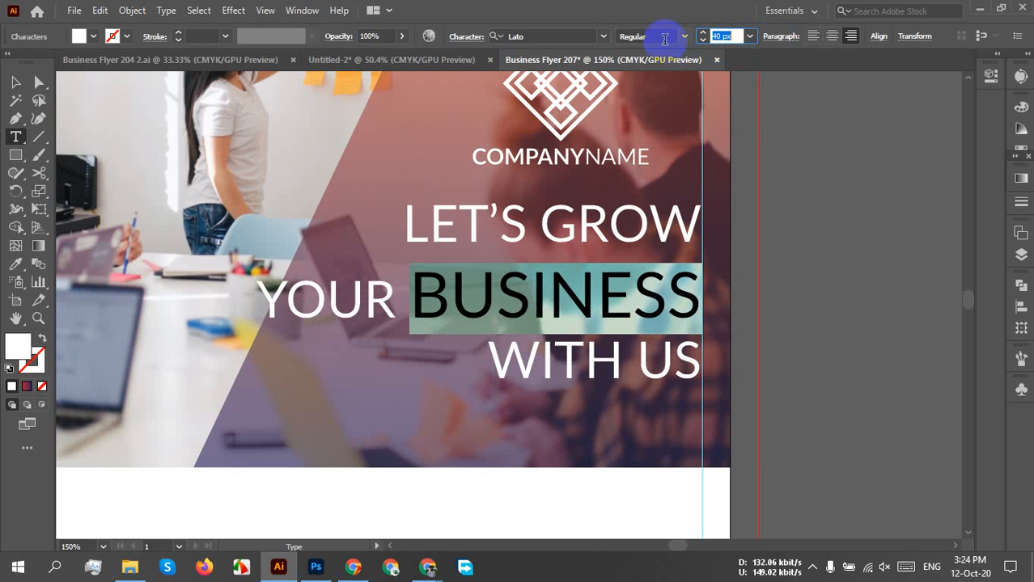
Change the font style of the word BUSINESS to Bold
left_click(683, 36)
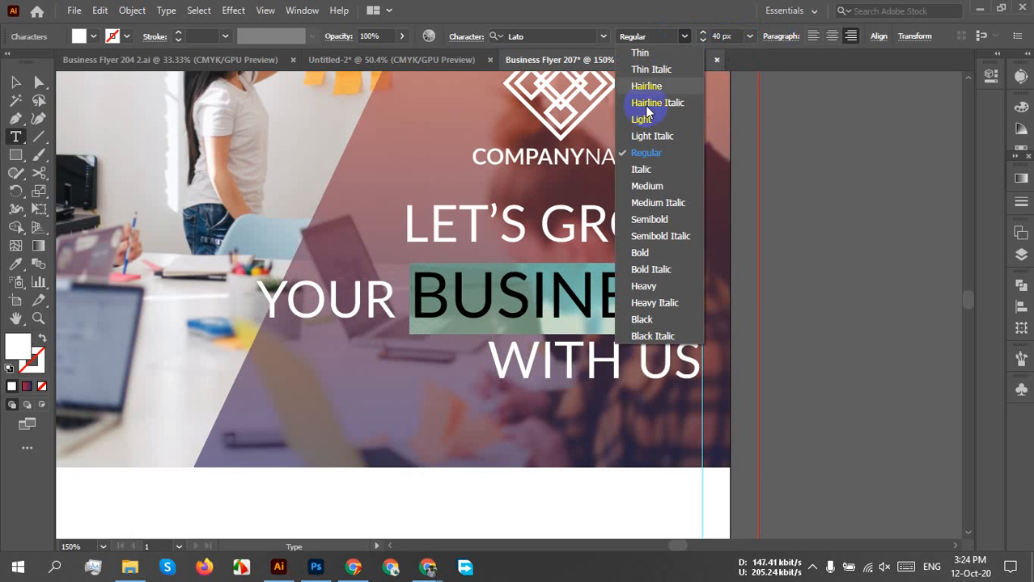
left_click(640, 257)
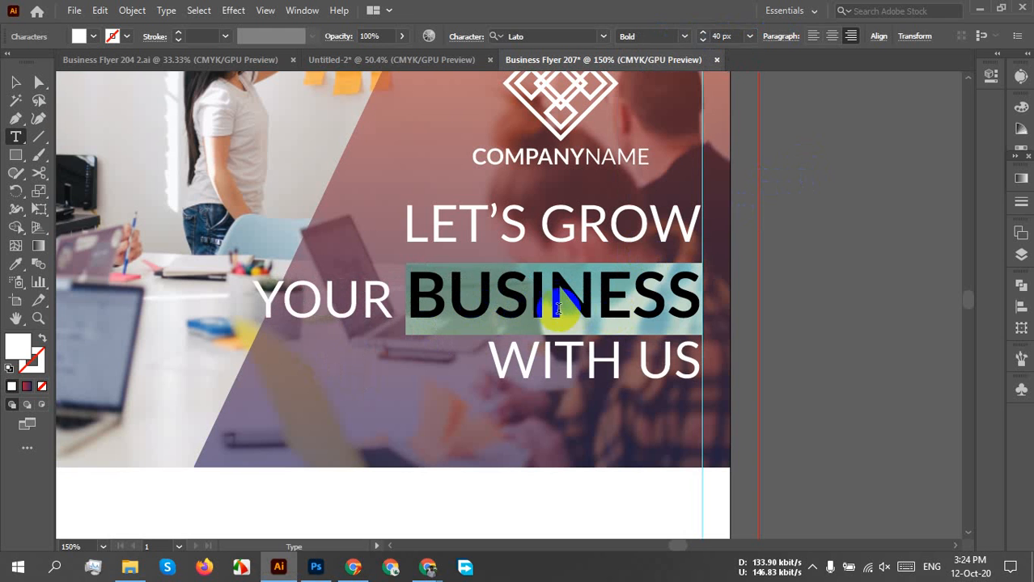
left_click(15, 82)
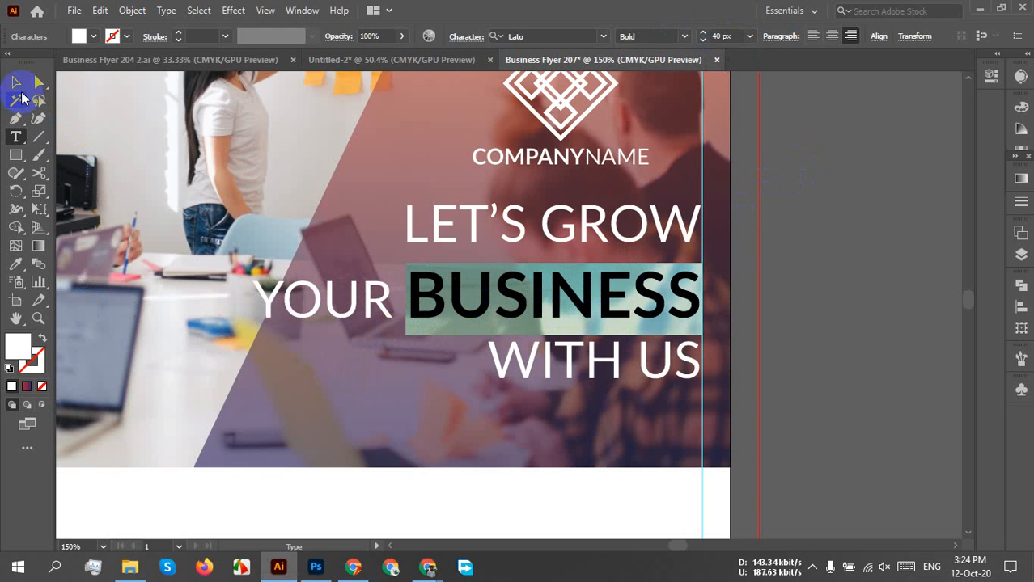
Set the tracking of the whole headline text to -25
left_click(473, 42)
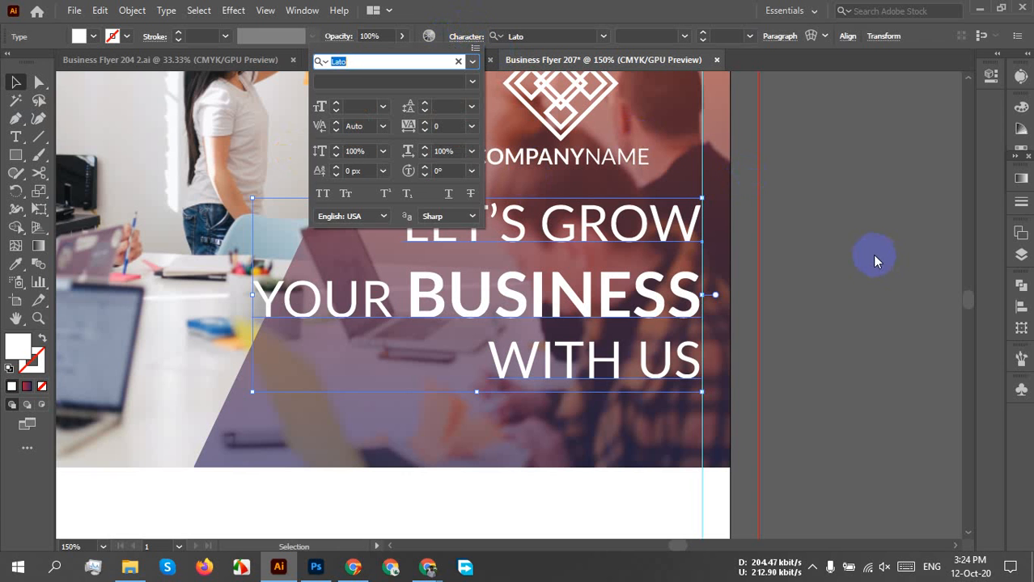
left_click(470, 126)
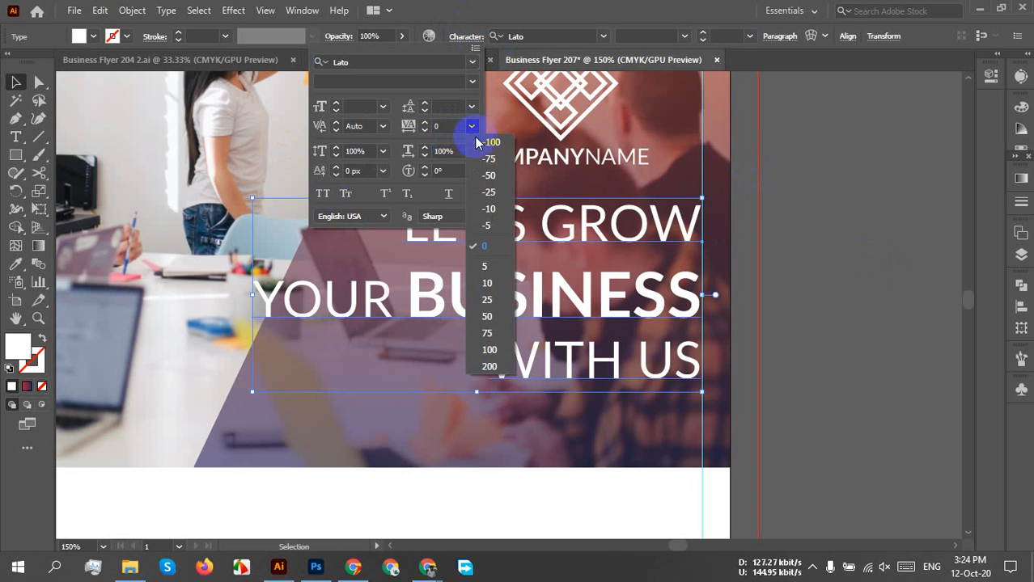
left_click(490, 194)
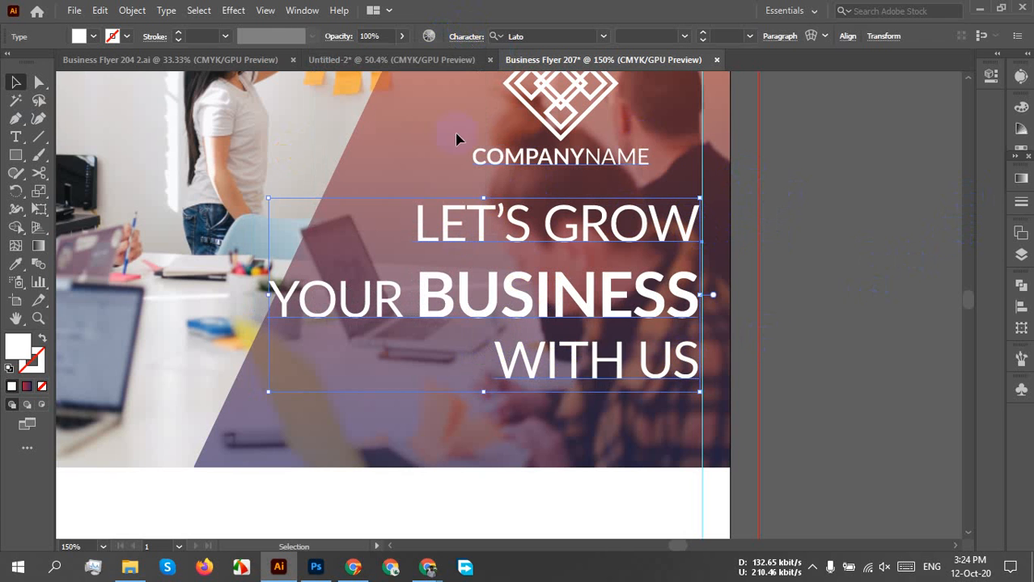
Set the leading of the whole headline to 36 px
left_click(467, 37)
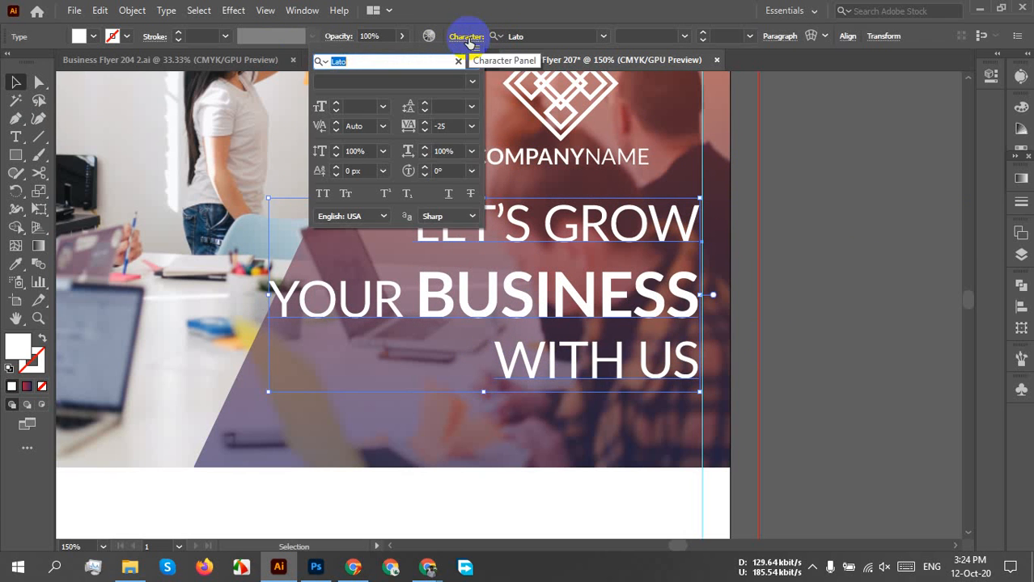
left_click(470, 106)
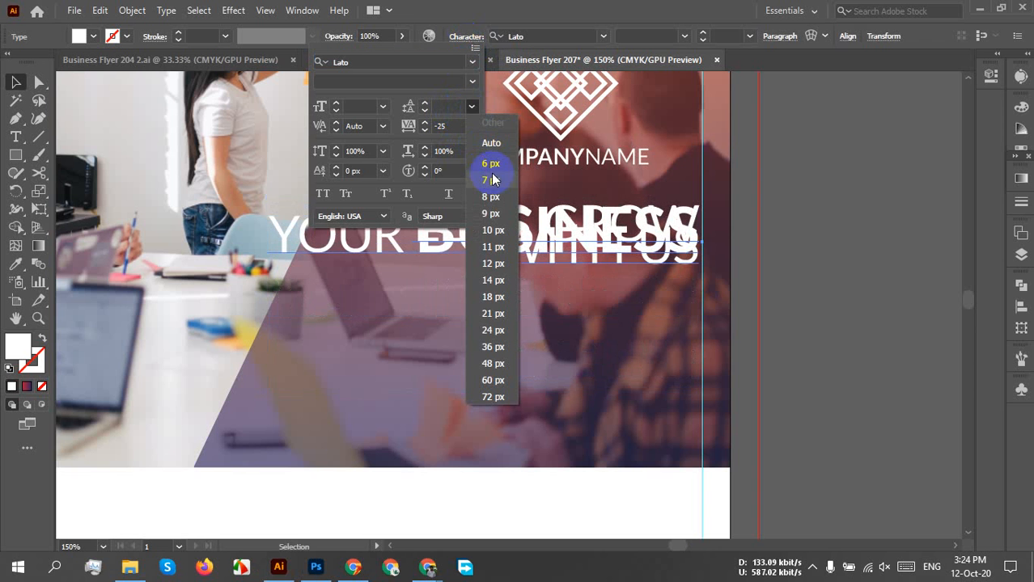
left_click(492, 297)
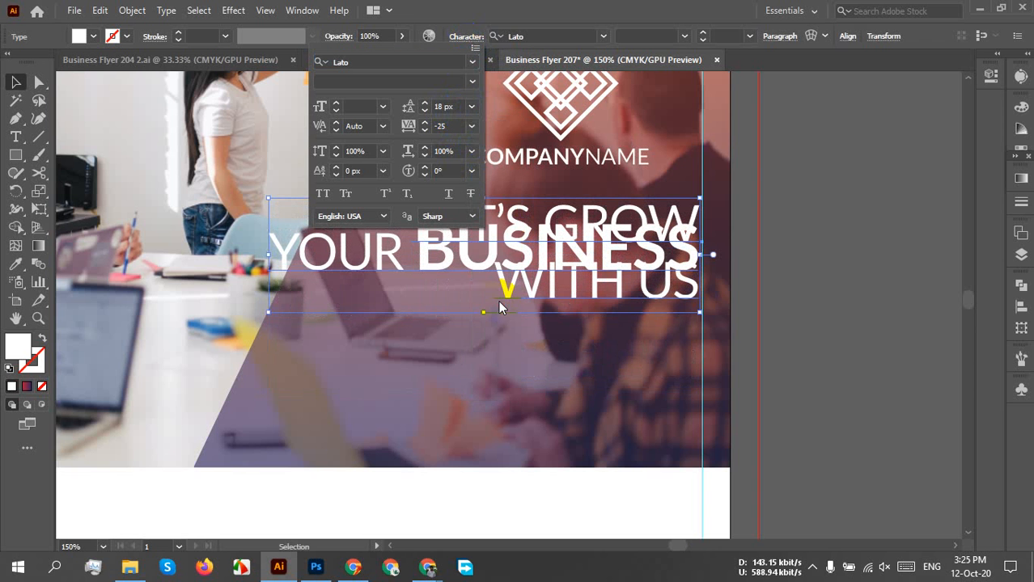
left_click(454, 107)
scroll(455, 108, "up", 14)
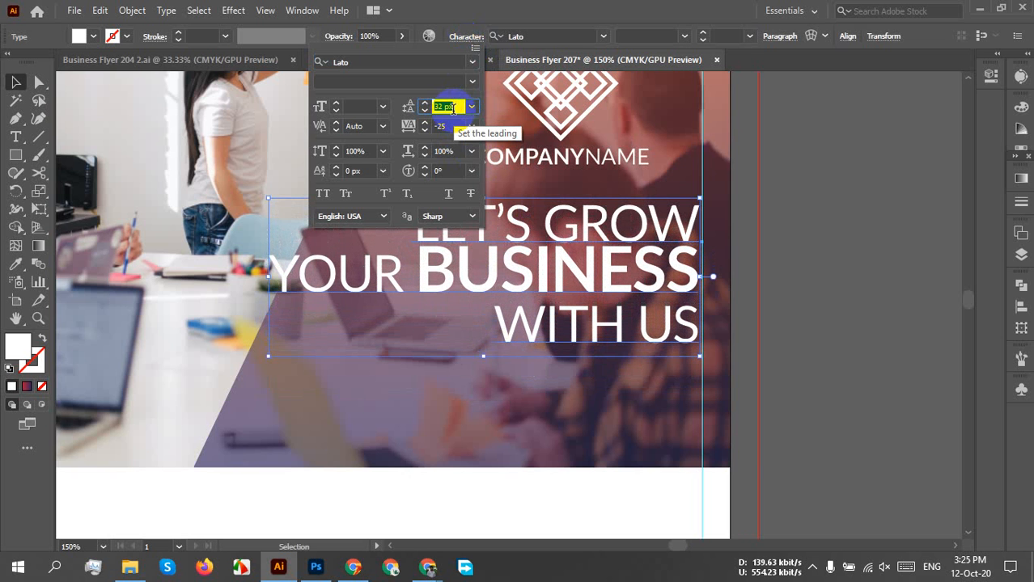
left_click(805, 312)
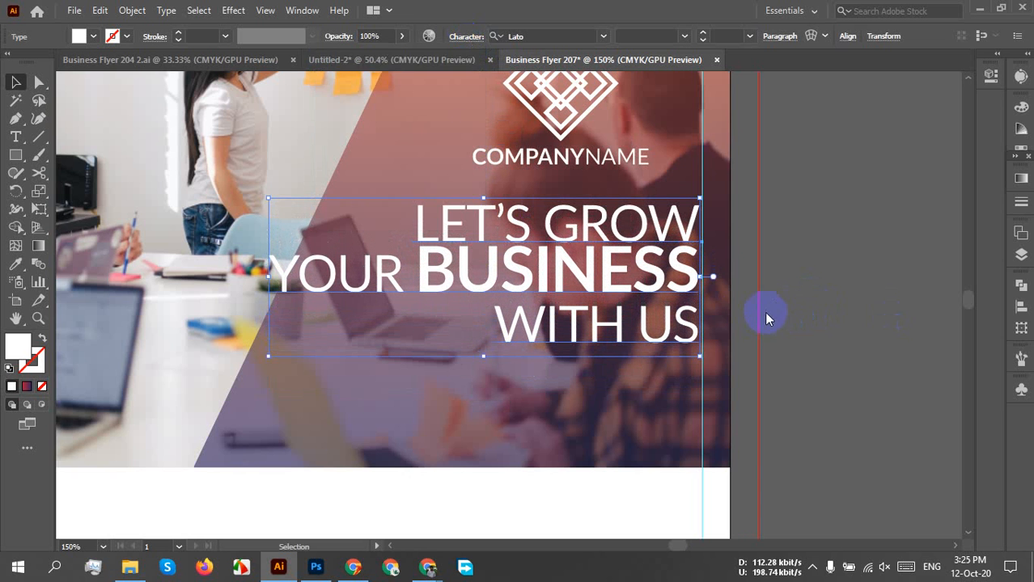
left_click(453, 37)
left_click(449, 106)
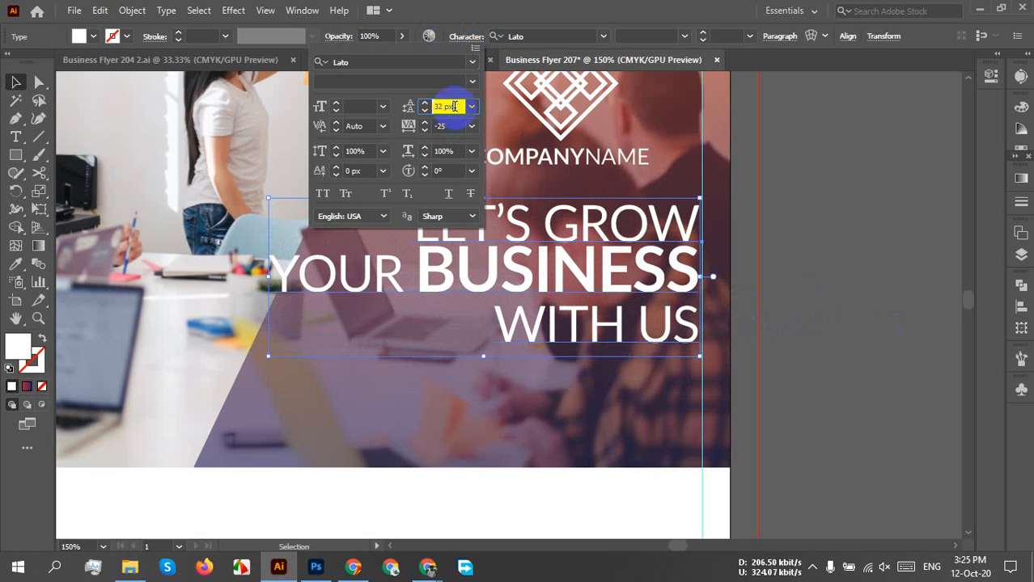
key("Up")
key("Up")
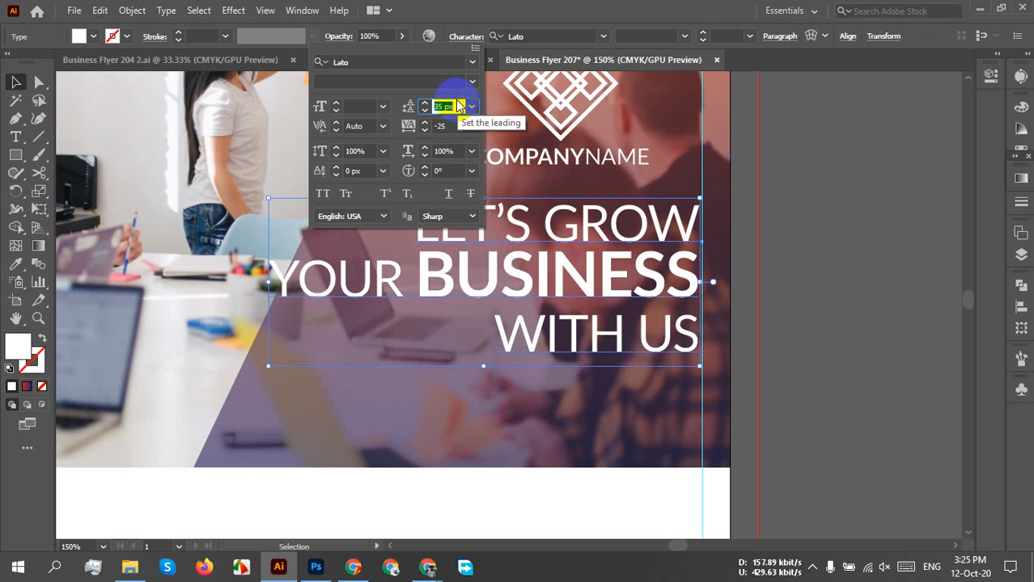
key("Up")
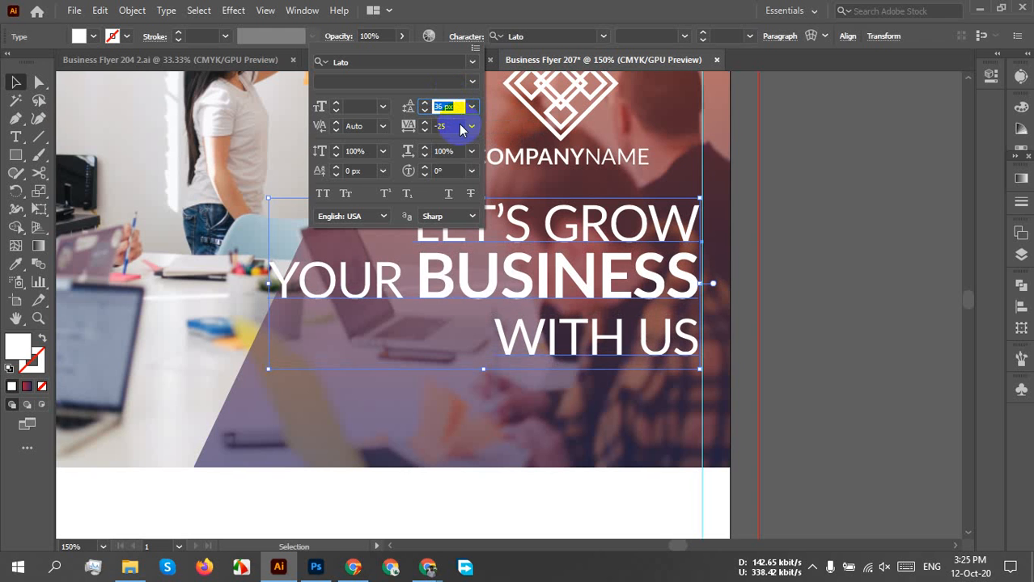
left_click(511, 339)
left_click(491, 340)
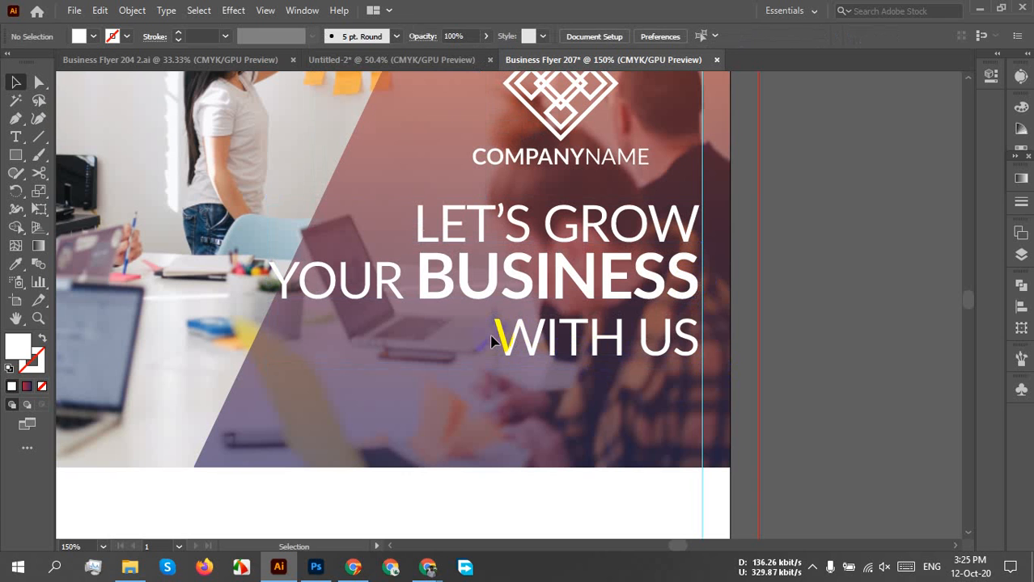
Set the leading of the headline's last line, WITH US, to 28 px
left_click(529, 351)
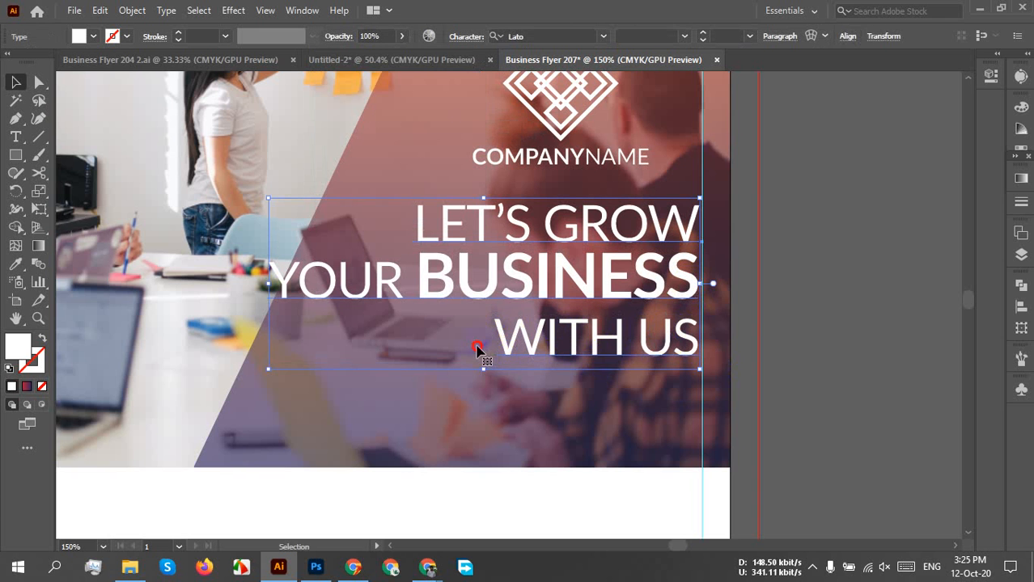
triple_click(501, 337)
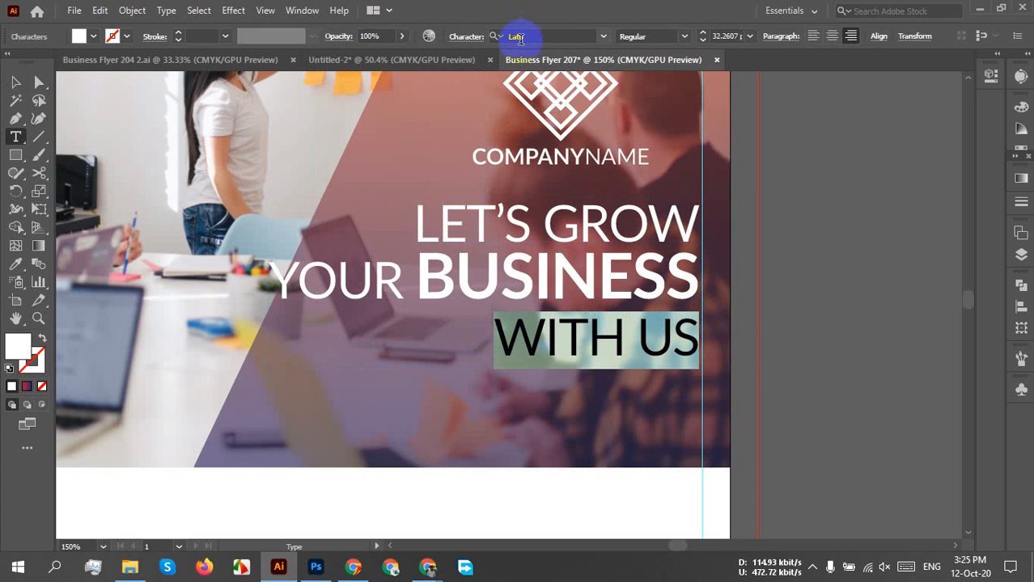
left_click(465, 37)
left_click(458, 106)
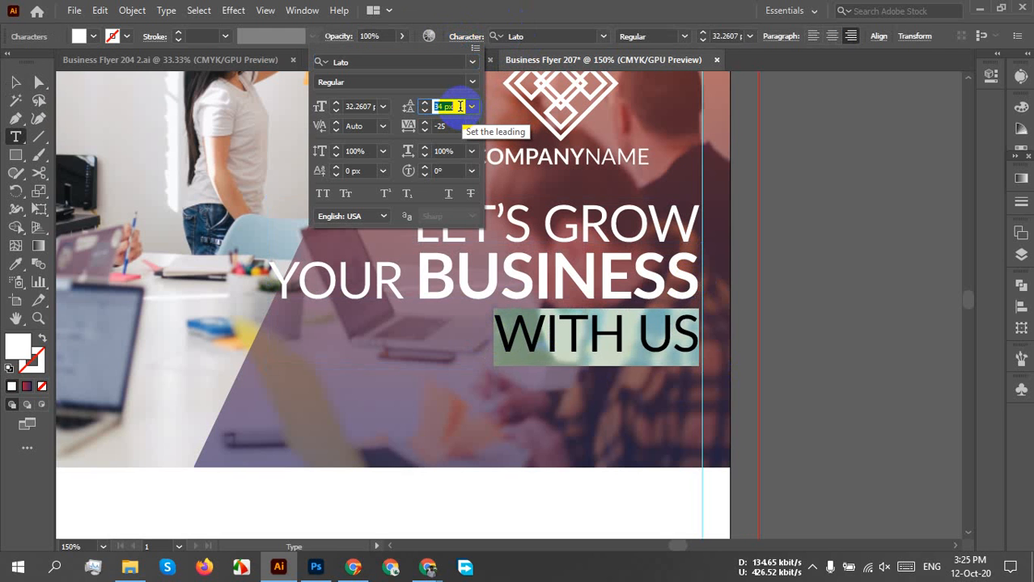
key("Down")
key("Down")
key("Down")
key("Down")
key("Down")
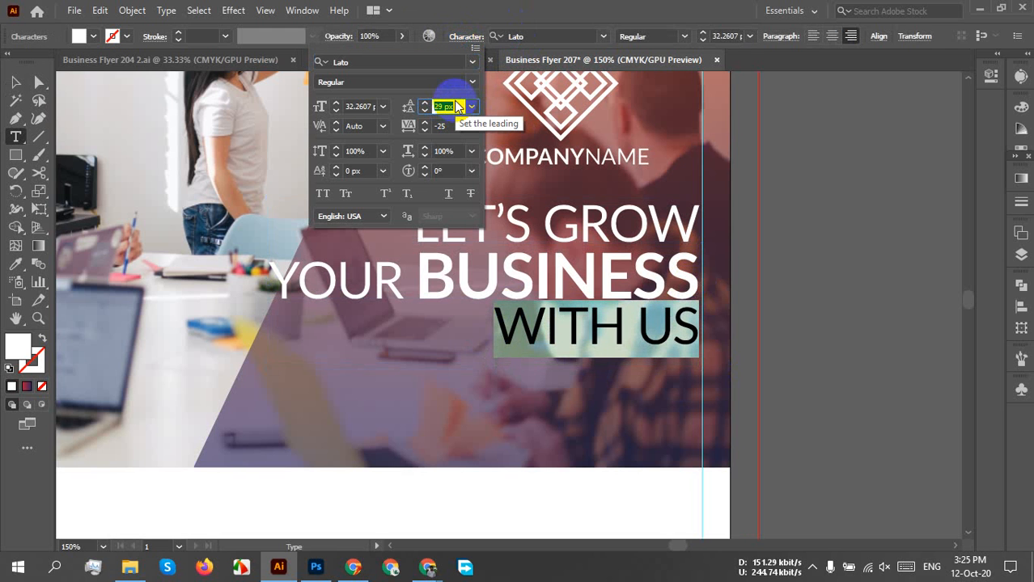
key("Down")
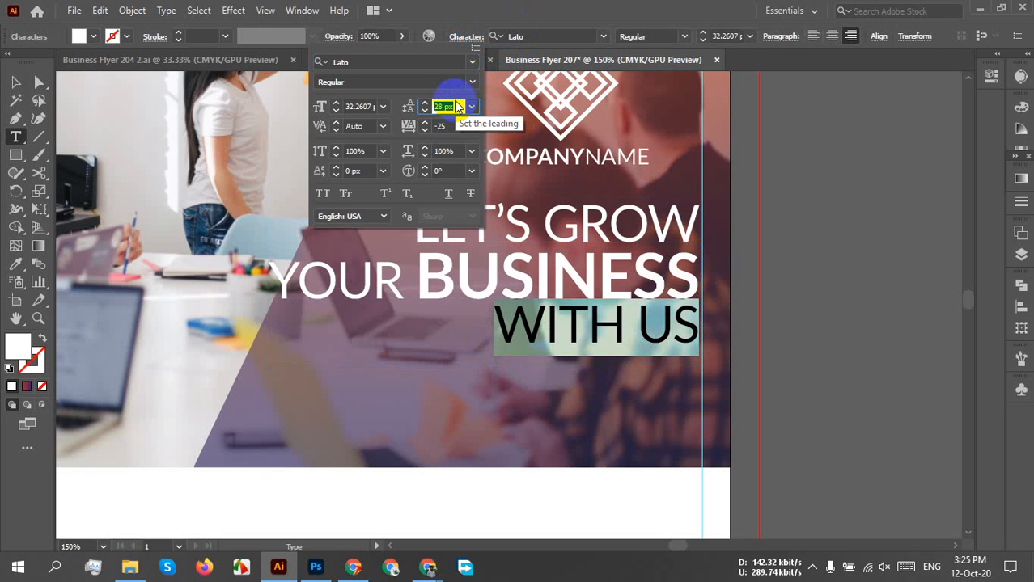
Leave the headline's text editing and delete the stray empty text object beside the word BUSINESS
left_click(707, 285)
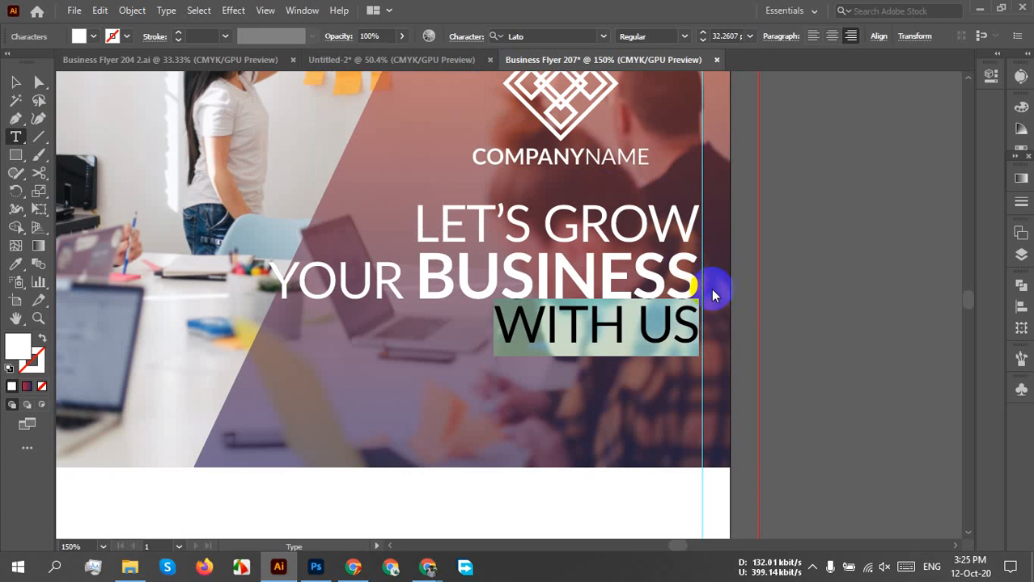
left_click(770, 281)
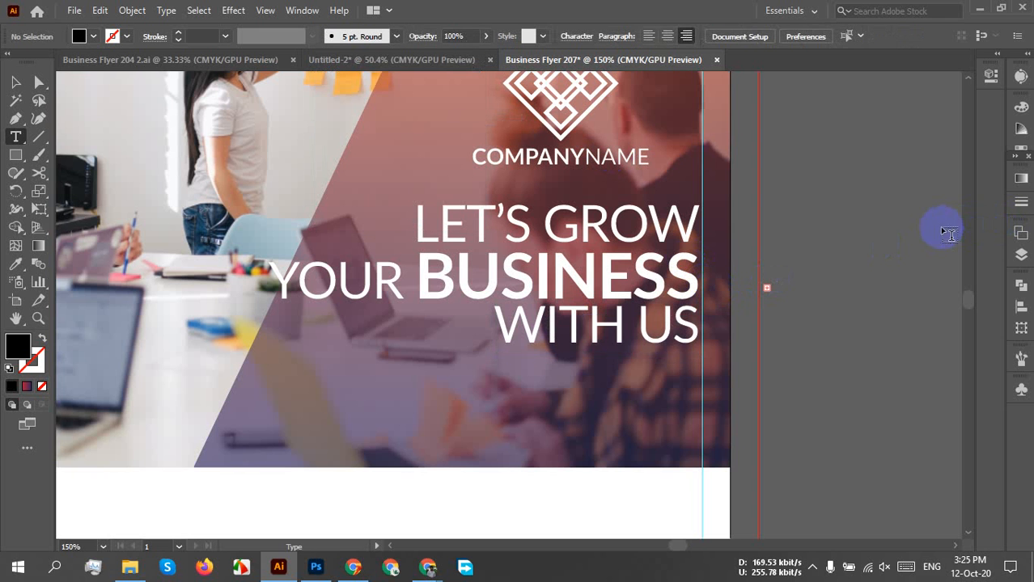
left_click(12, 81)
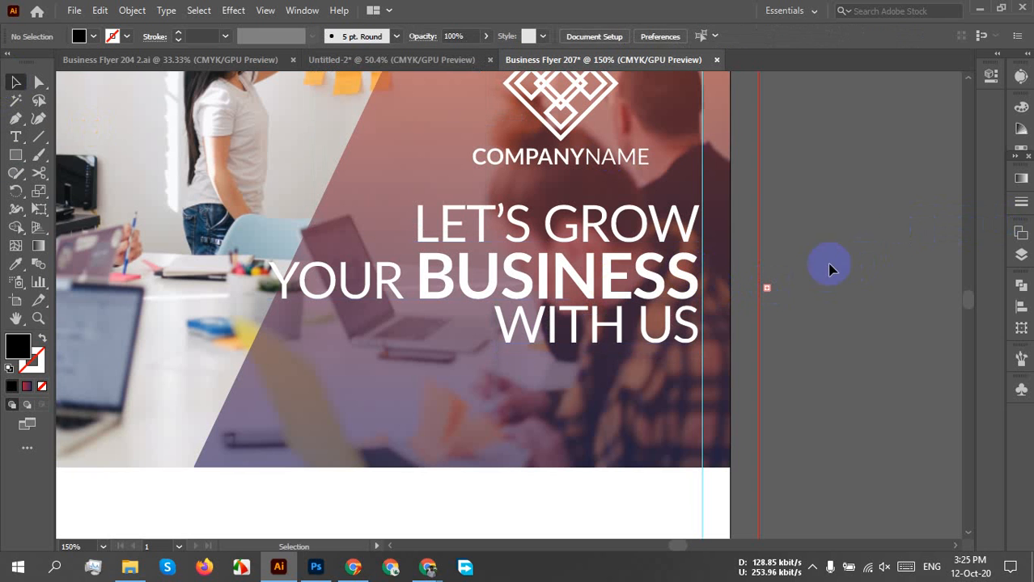
left_click_drag(778, 343, 740, 425)
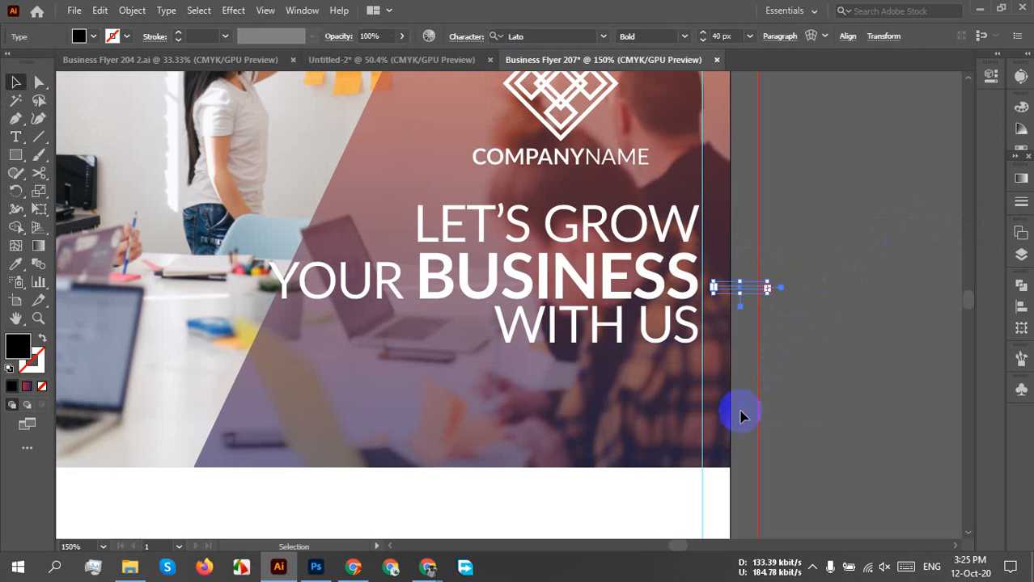
left_click(760, 345)
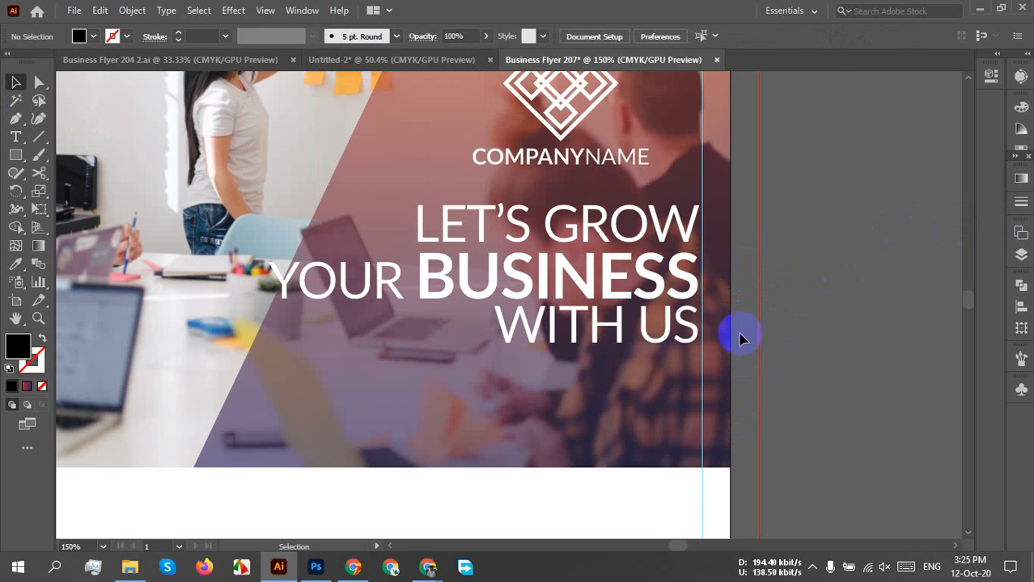
Fill the word BUSINESS in the headline with the orange swatch
scroll(503, 315, "down", 2)
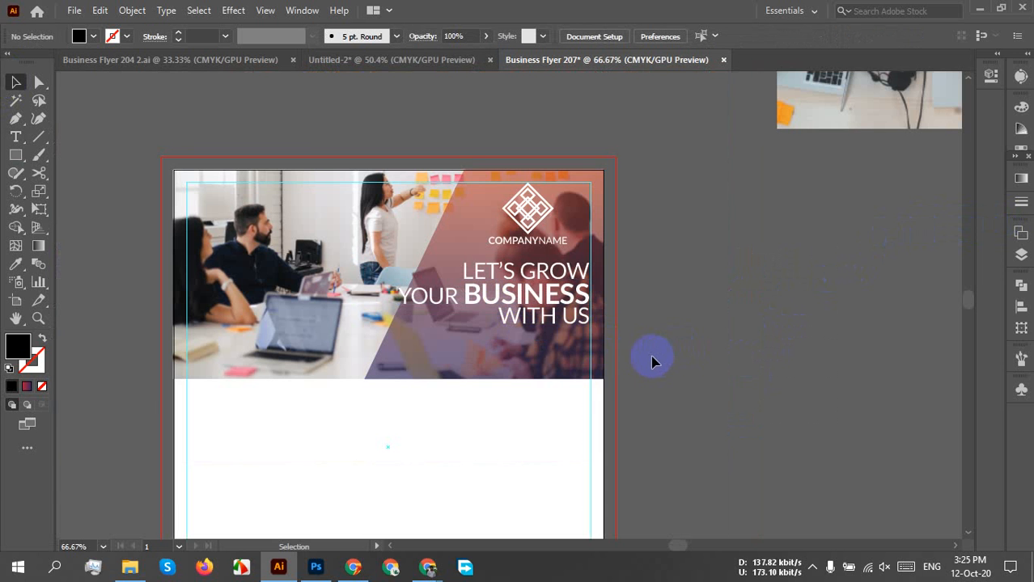
scroll(651, 360, "down", 2)
scroll(582, 359, "up", 3)
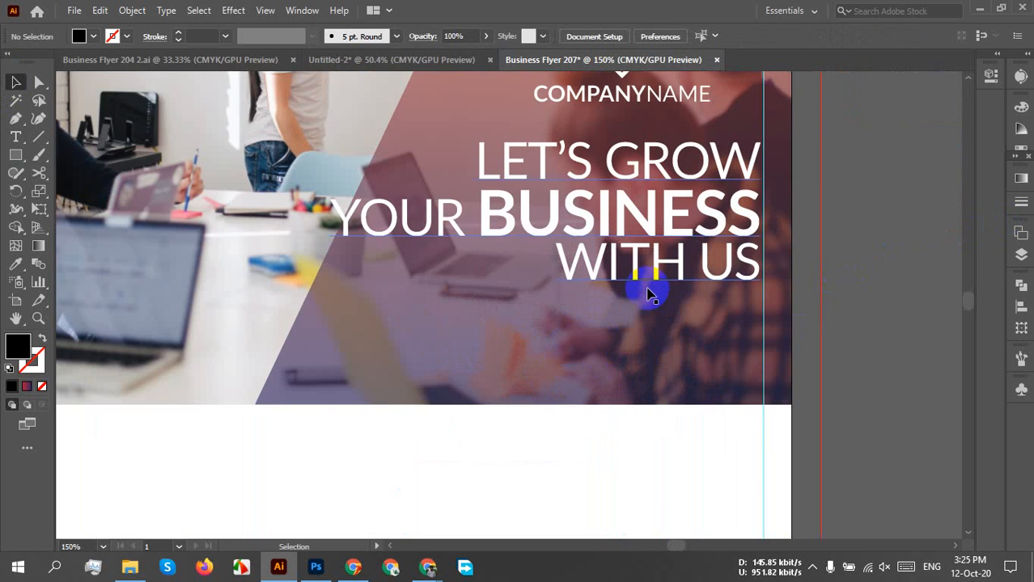
scroll(651, 291, "up", 1)
scroll(643, 294, "down", 1)
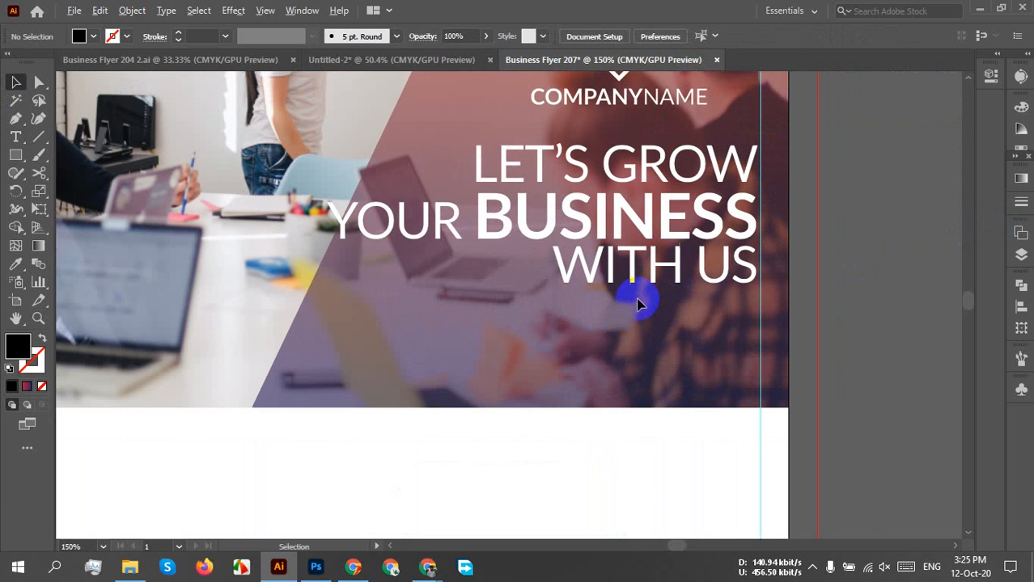
double_click(496, 215)
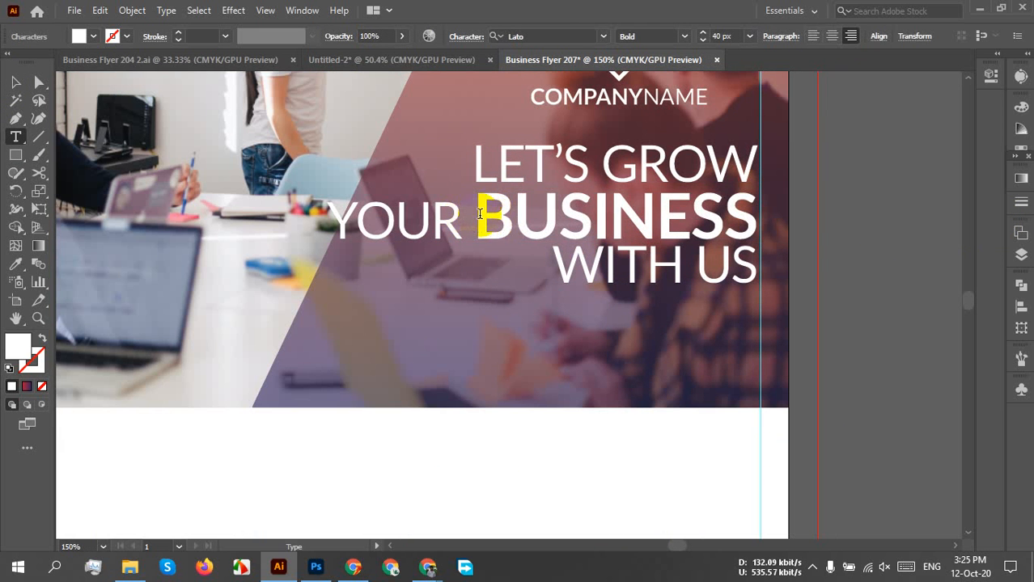
left_click_drag(477, 219, 745, 216)
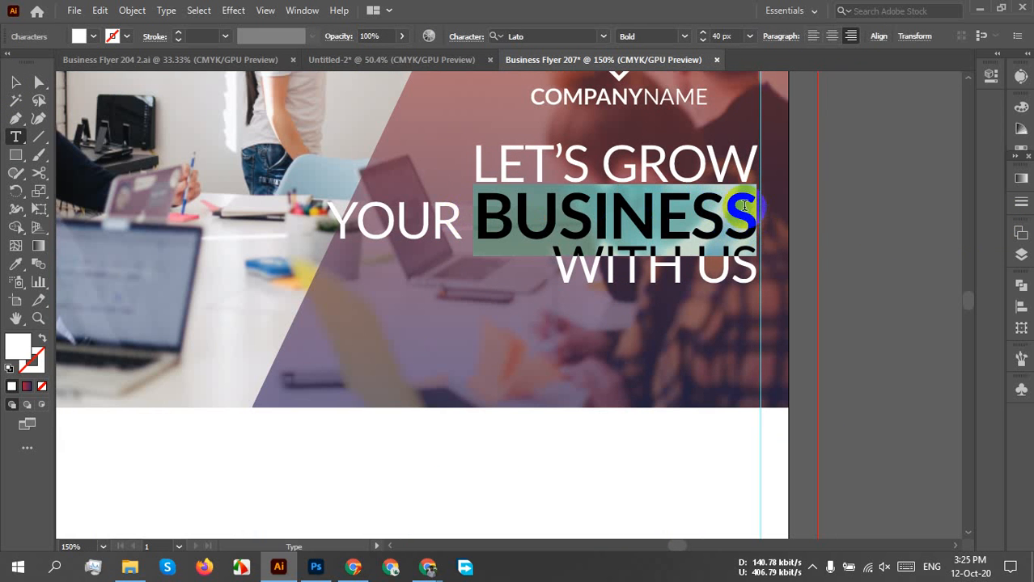
left_click(85, 40)
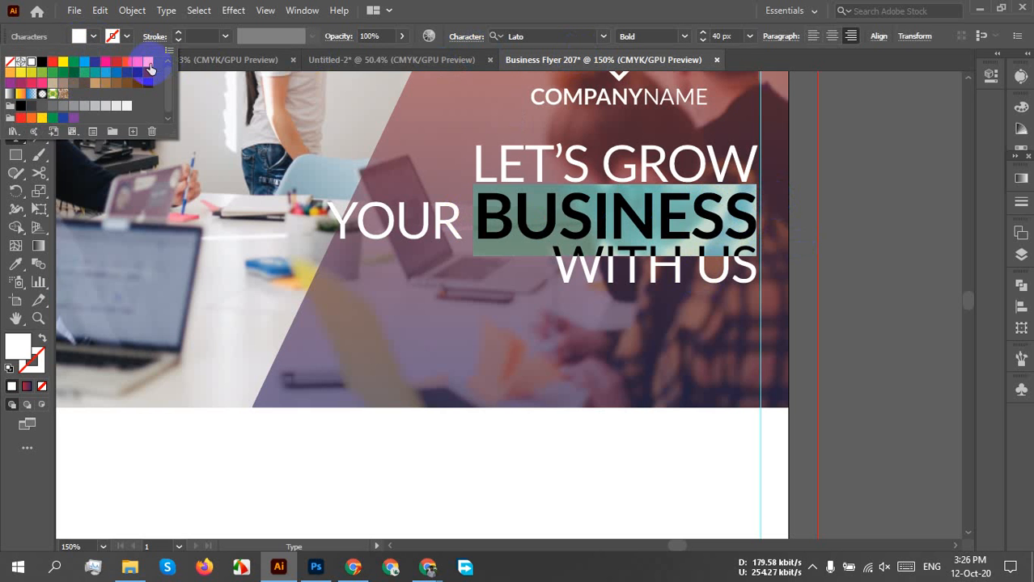
left_click(148, 63)
double_click(555, 280)
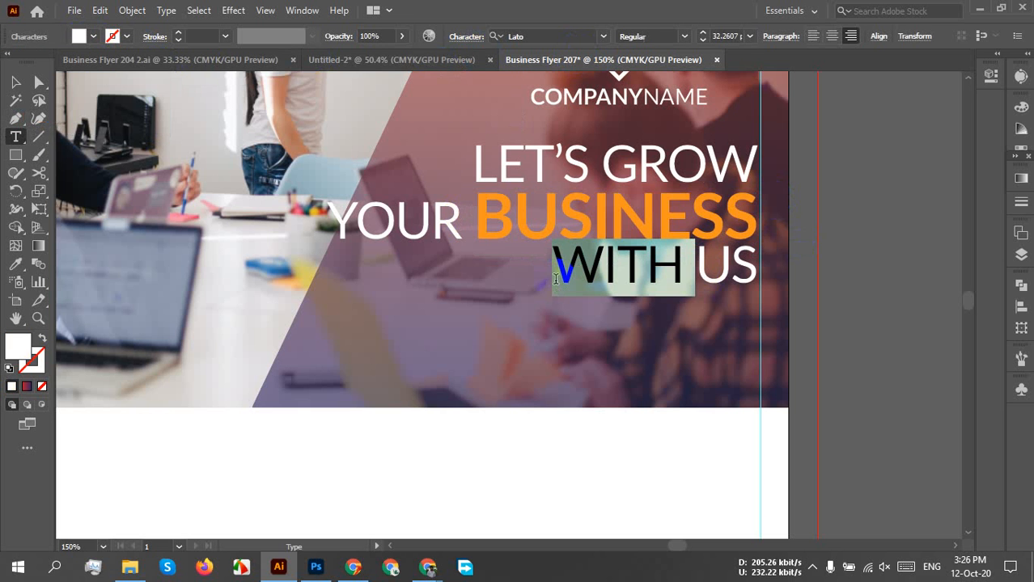
Change the fill of the word BUSINESS to the yellow swatch
double_click(495, 226)
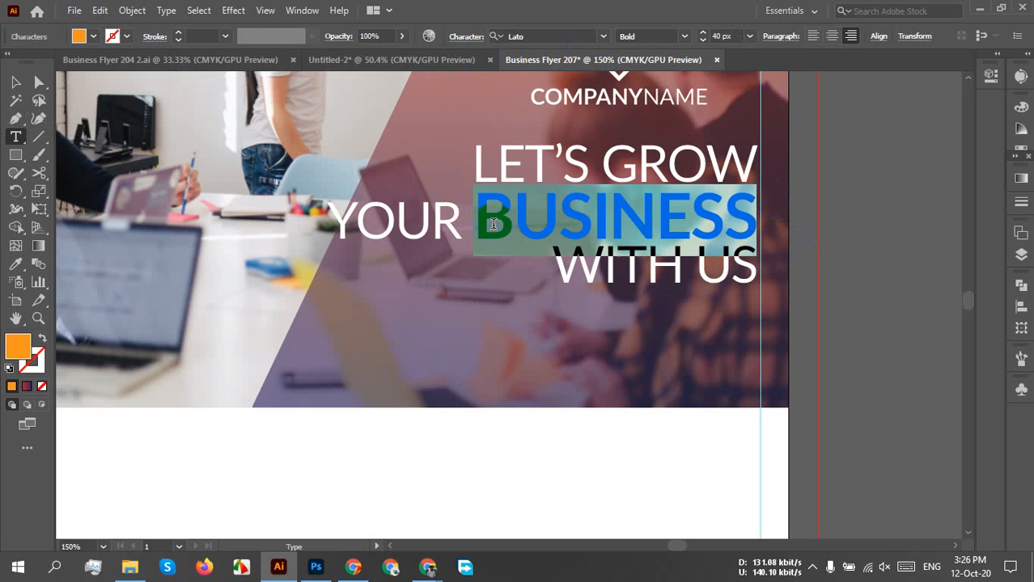
left_click(93, 36)
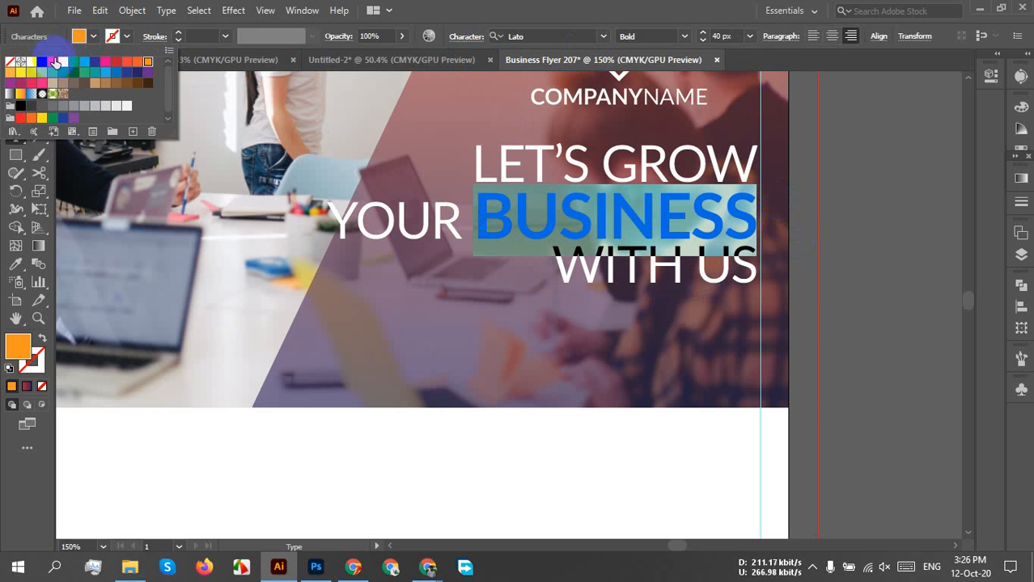
left_click(67, 63)
double_click(691, 260)
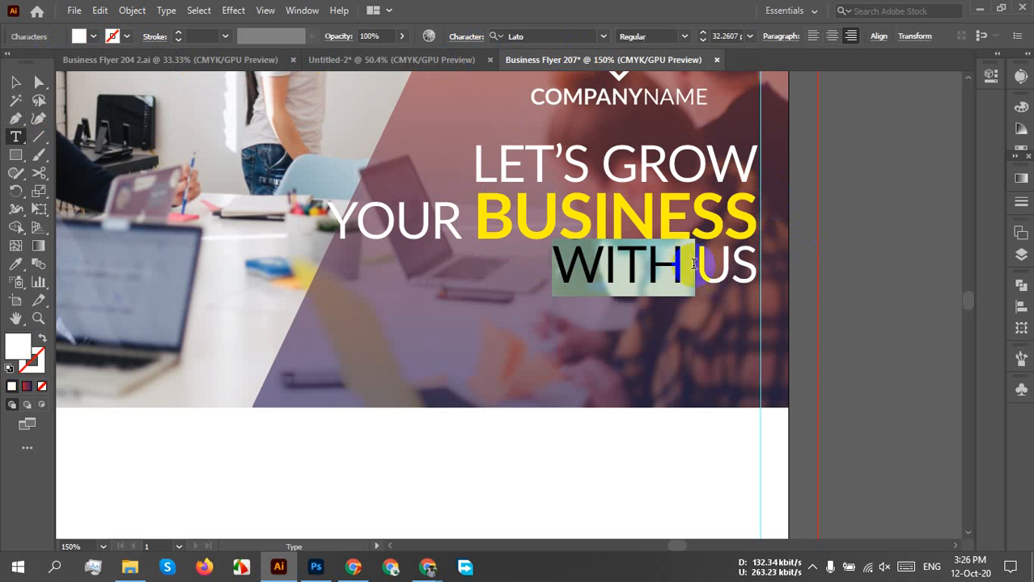
left_click(688, 325)
Set the leading of the headline's last line, WITH US, to 30 px
double_click(571, 273)
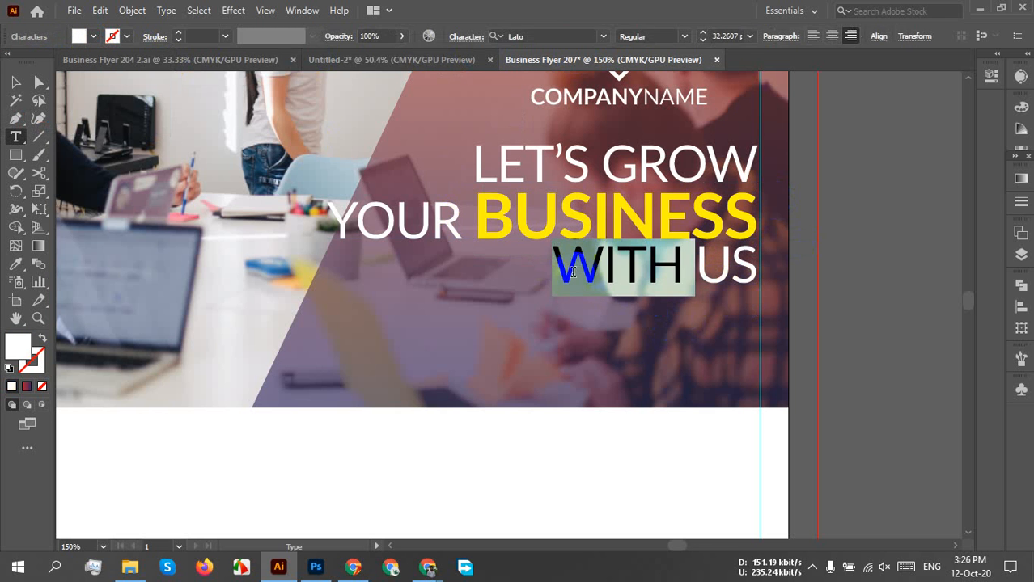
left_click_drag(554, 269, 785, 261)
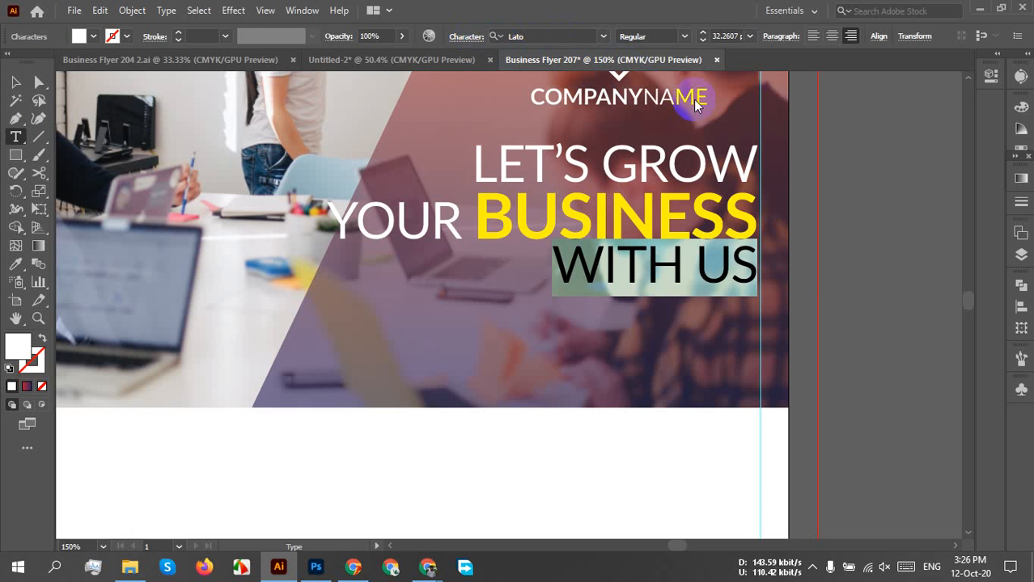
key("ctrl+t")
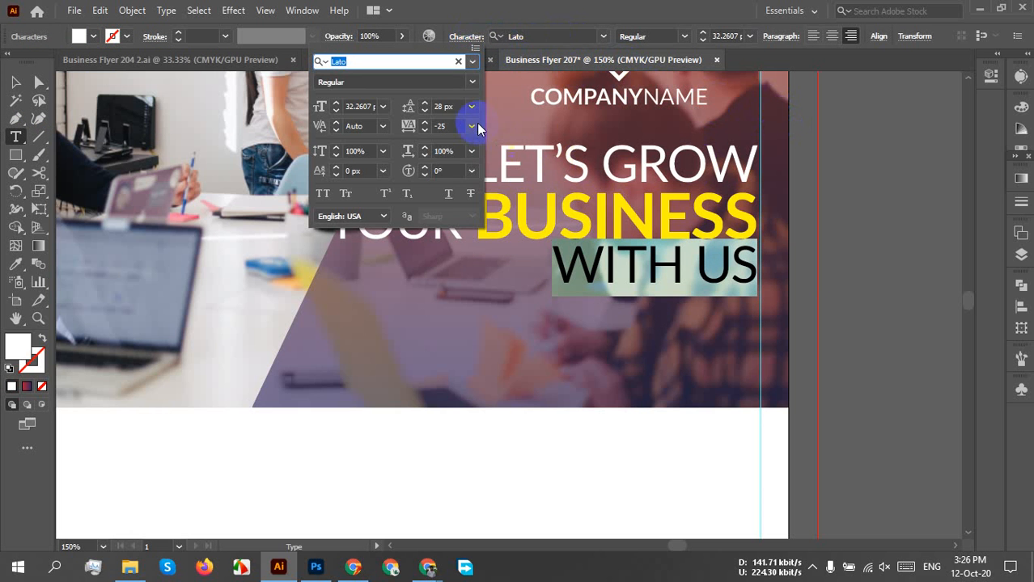
left_click(445, 107)
key("Up")
key("Up")
key("Up")
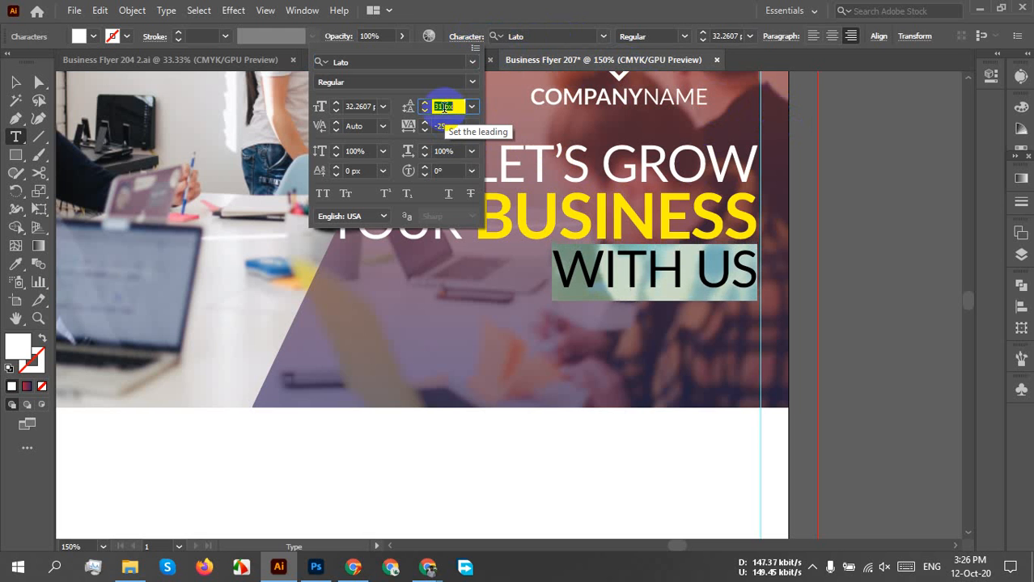
key("Down")
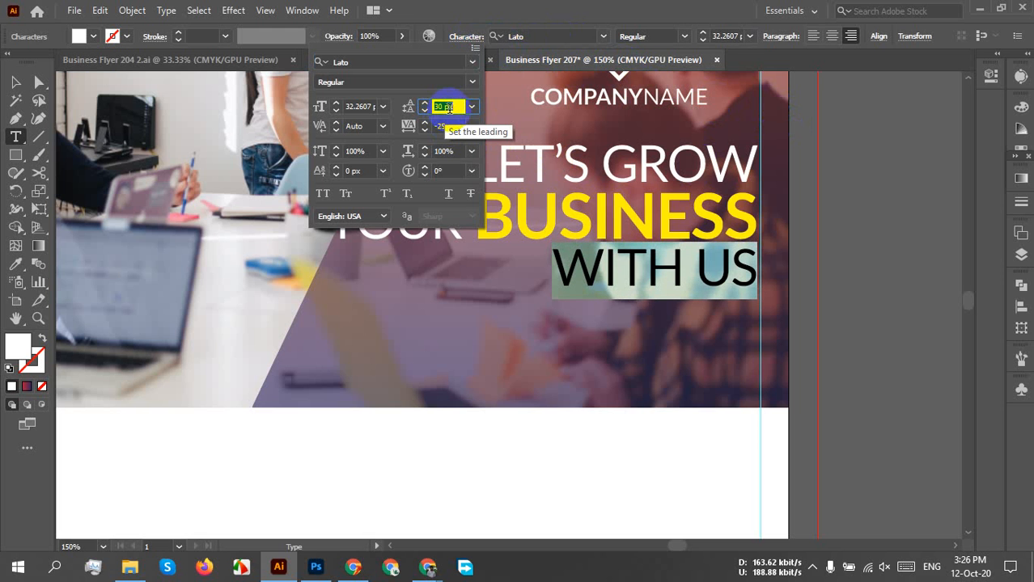
left_click(765, 322)
Set the leading of the headline's first line, LET'S GROW, to 37 px and finish editing the text
double_click(692, 170)
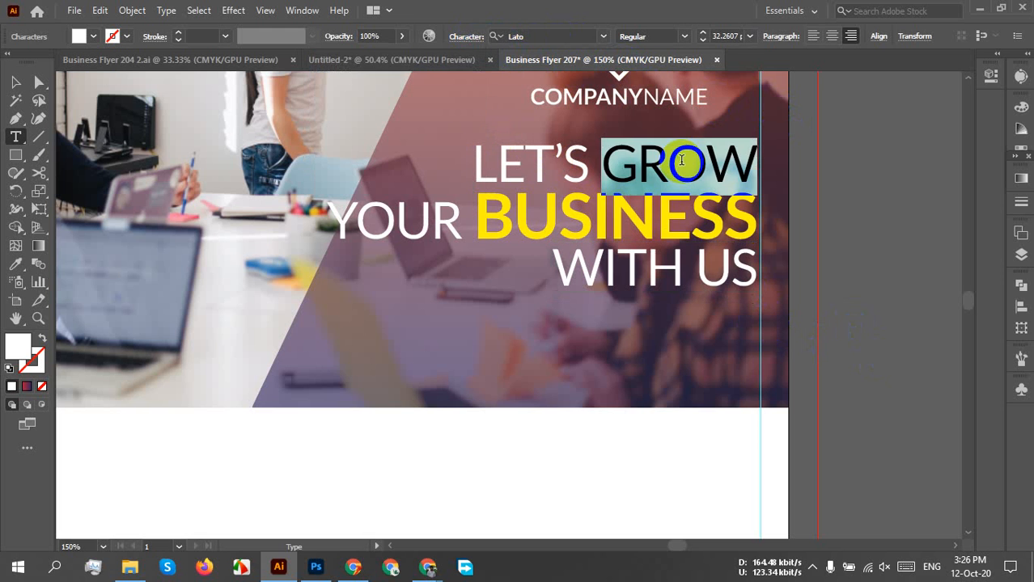
left_click(495, 161)
left_click_drag(475, 163, 783, 173)
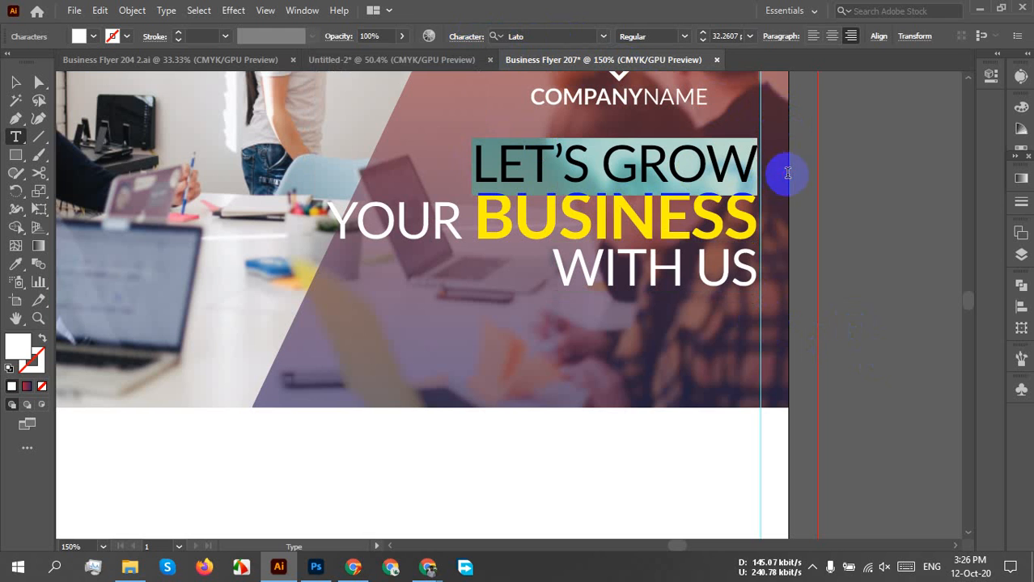
left_click(466, 39)
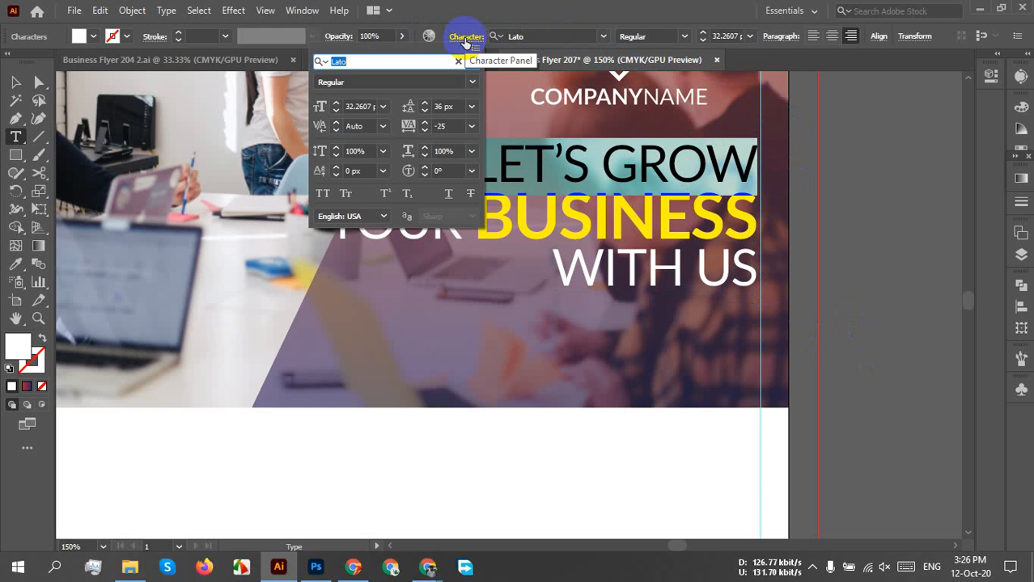
left_click(456, 105)
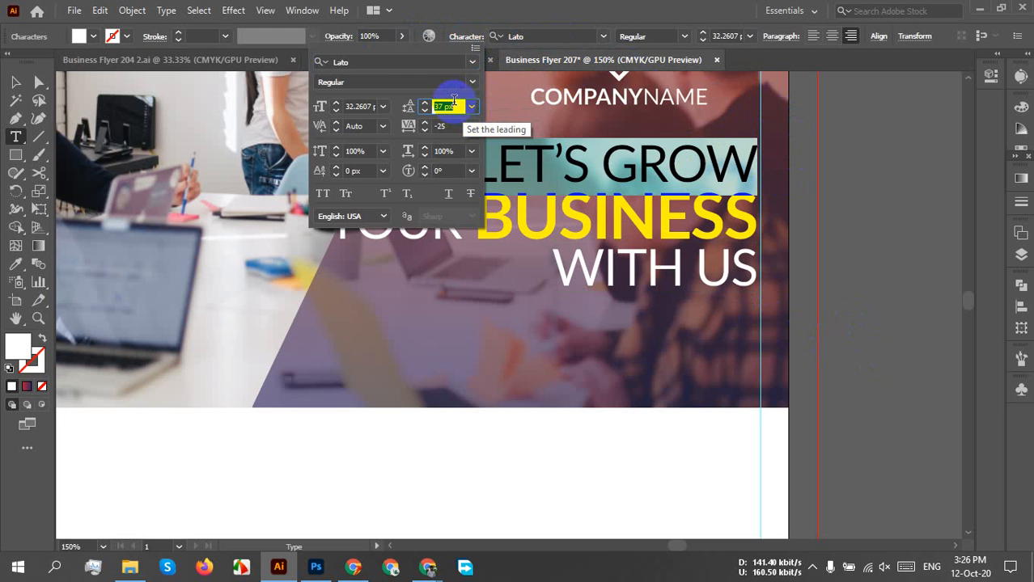
left_click(668, 240)
left_click(651, 222)
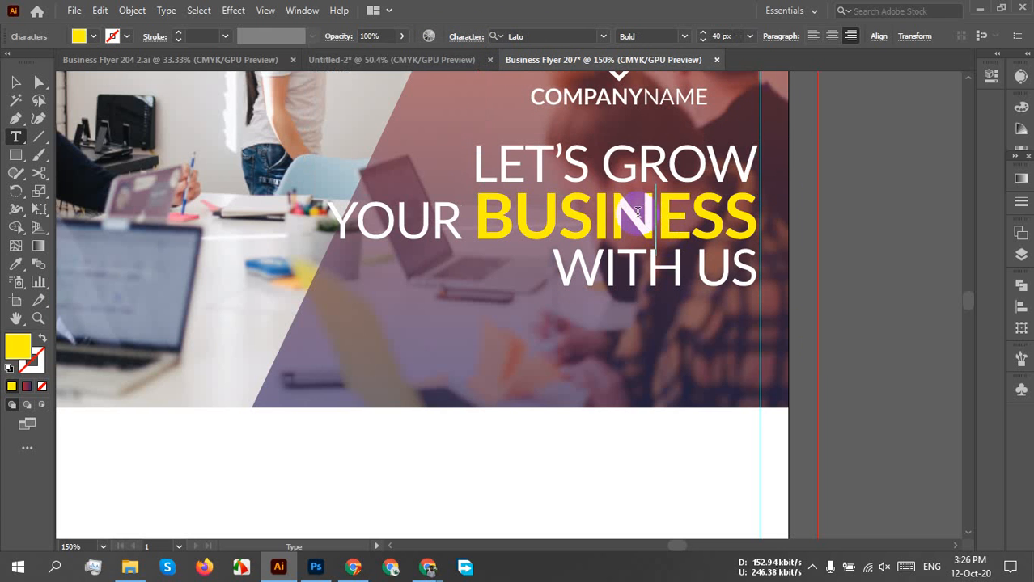
left_click(601, 325, "ctrl")
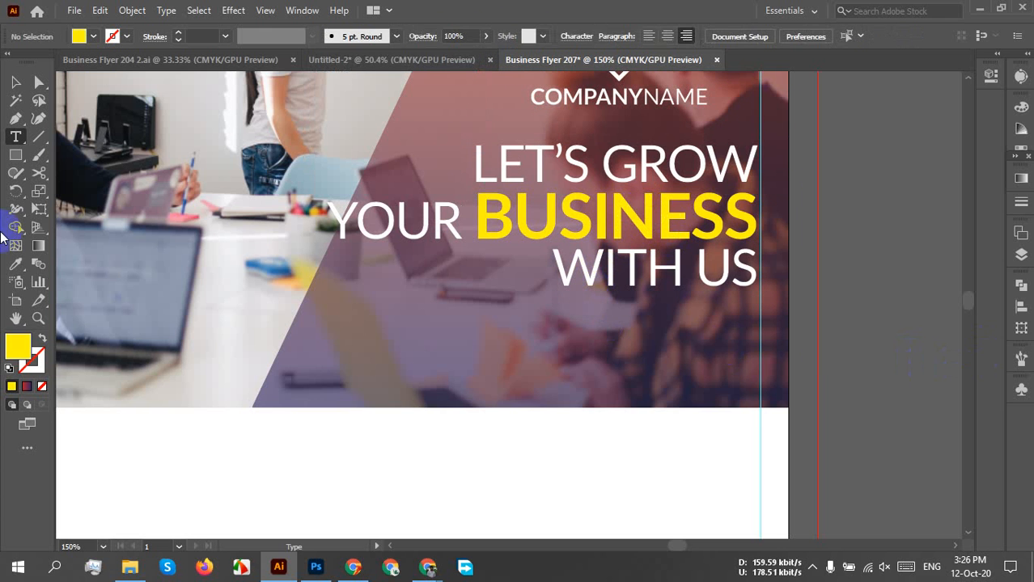
Scale the whole headline down slightly in proportion, keeping its upper-right corner fixed beside the right guide
left_click(15, 82)
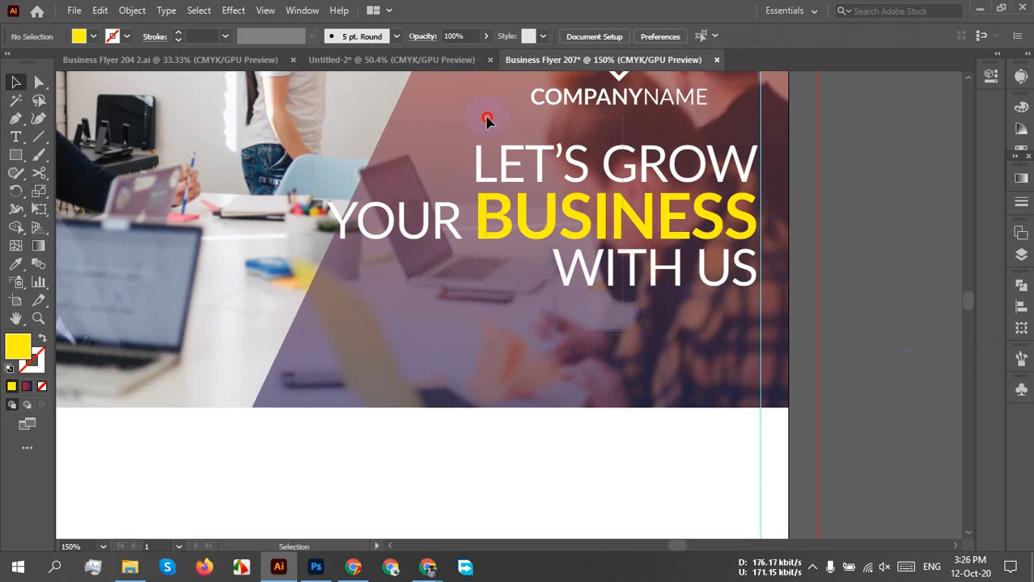
left_click(483, 139)
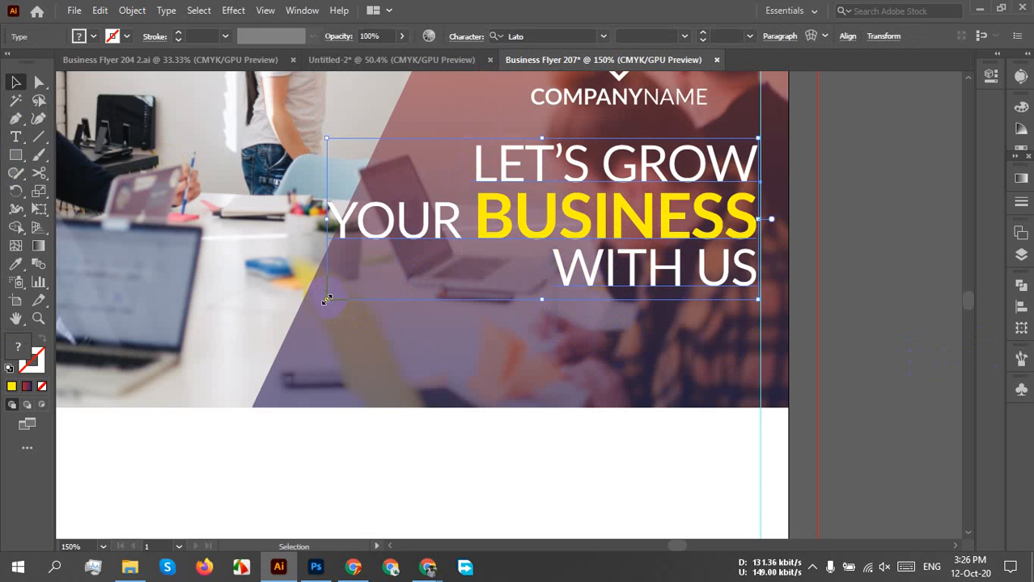
left_click_drag(325, 299, 335, 293)
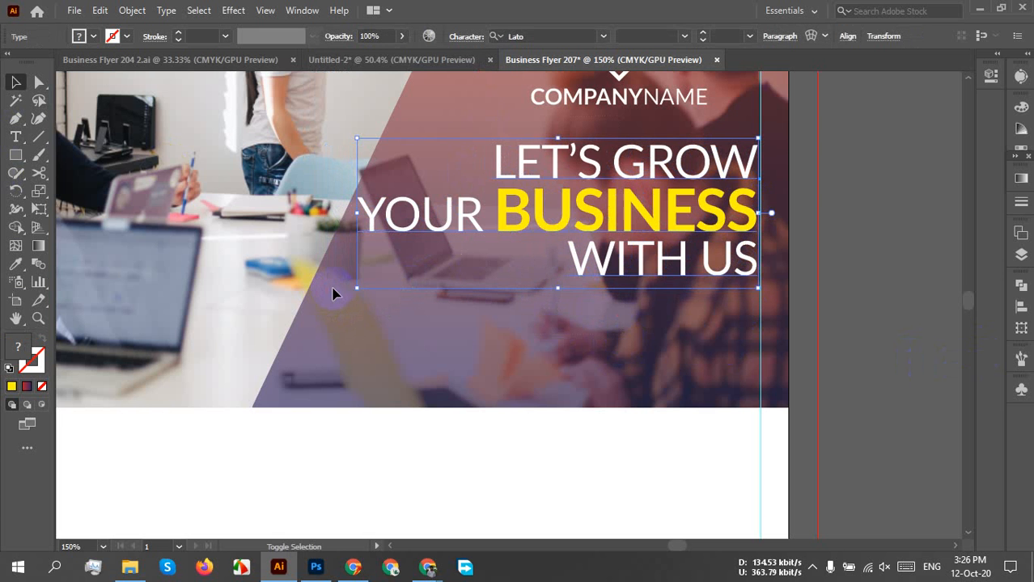
left_click(831, 246)
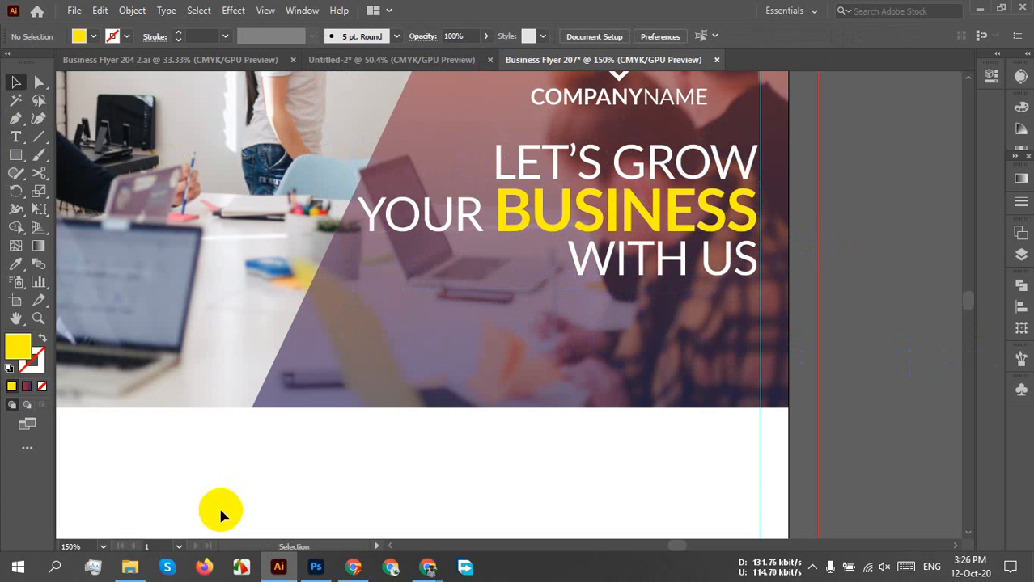
Switch to Chrome, search the web for lorem ipsum in a new tab and open the lipsum.com generator site
left_click(391, 566)
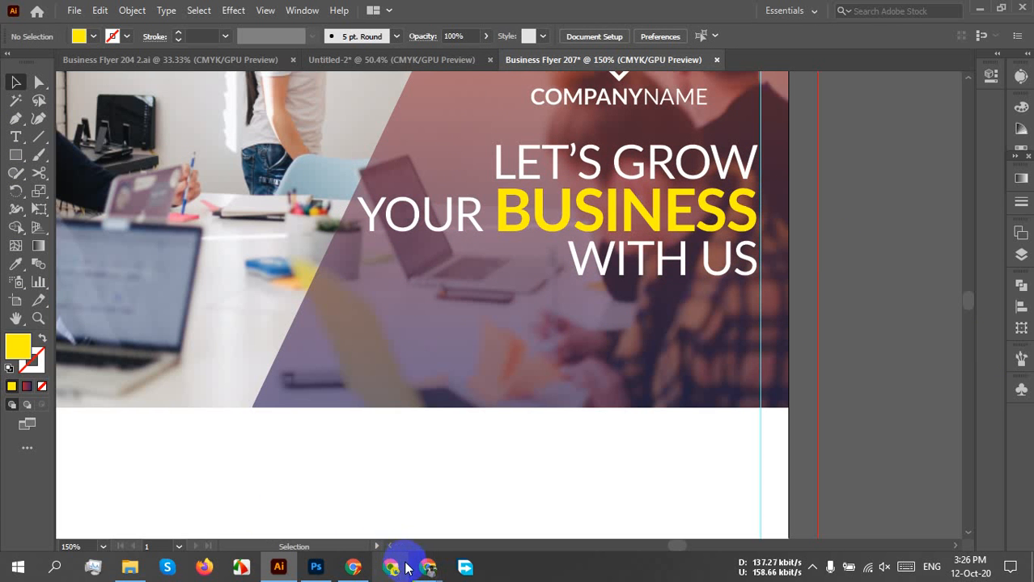
left_click(348, 490)
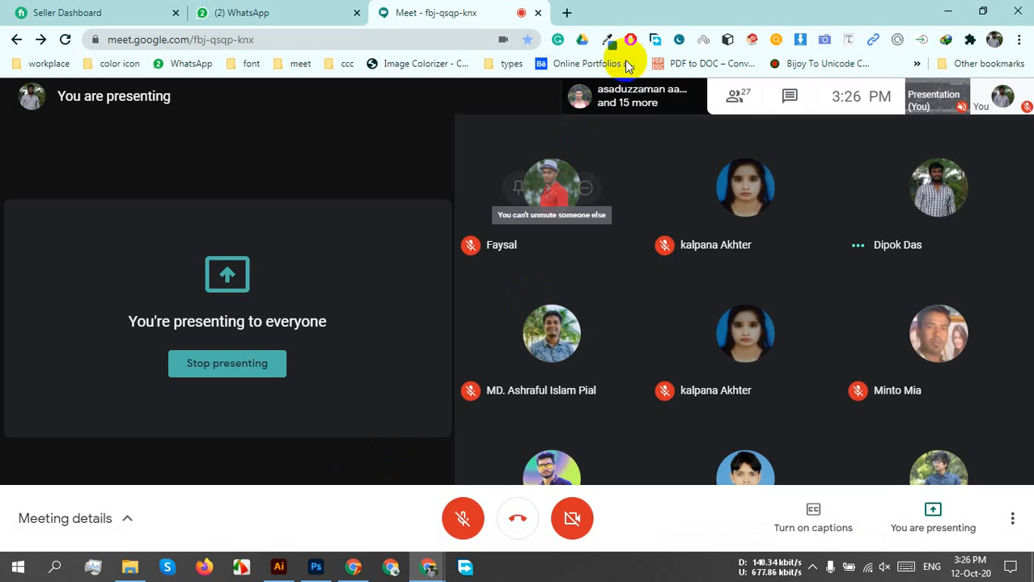
left_click(566, 12)
left_click(395, 45)
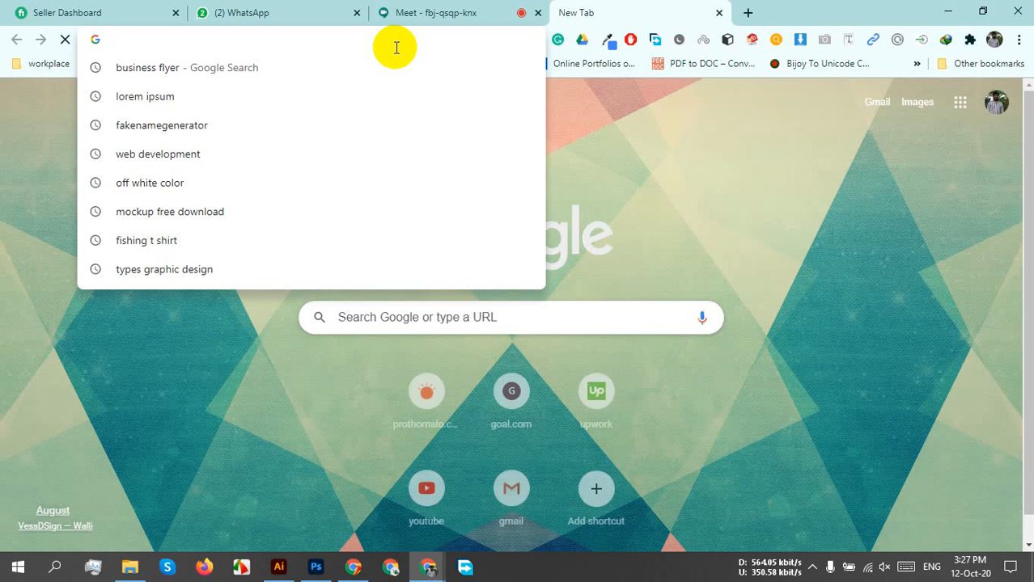
type("LOR")
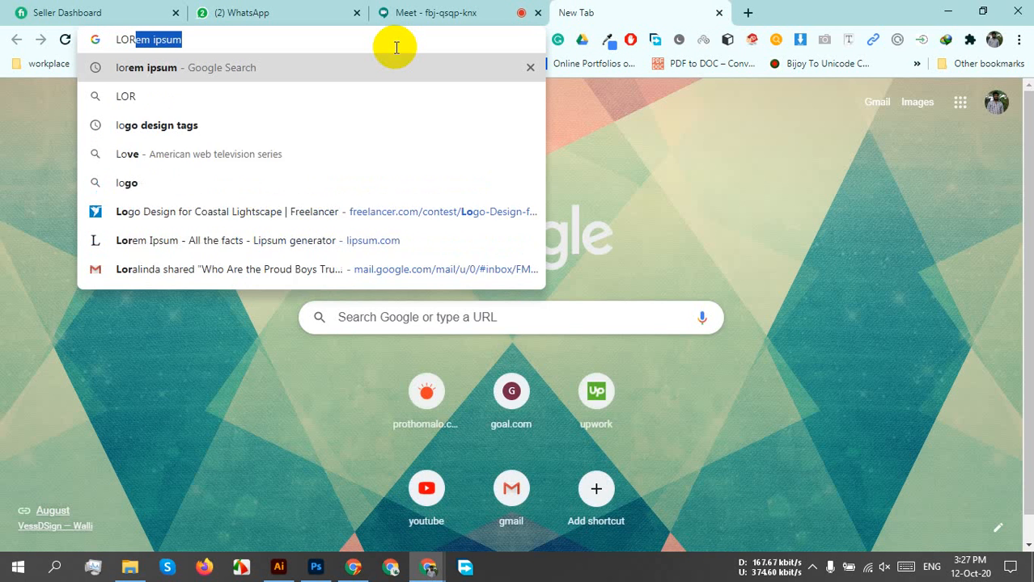
type("EM IP")
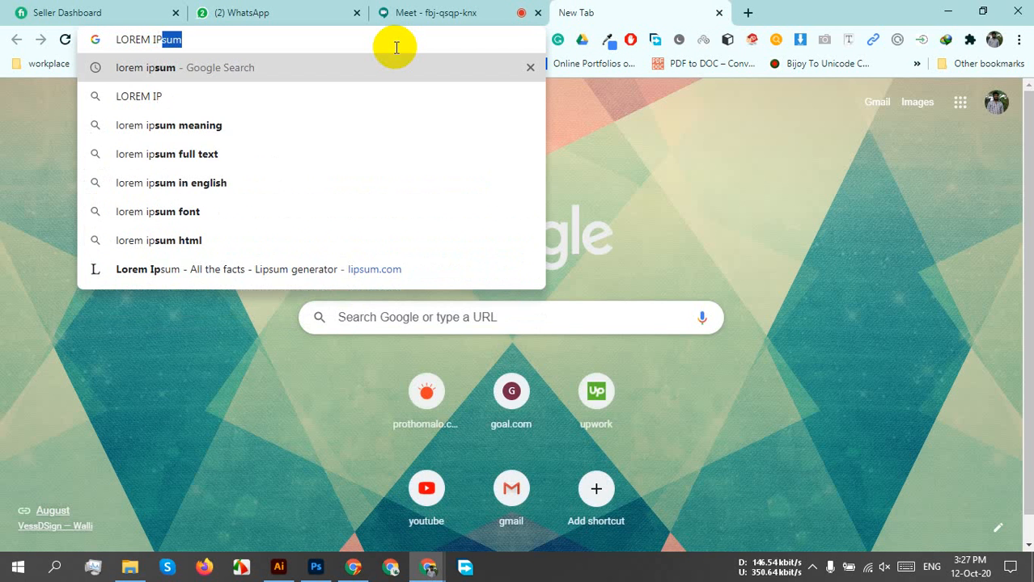
type("SUm")
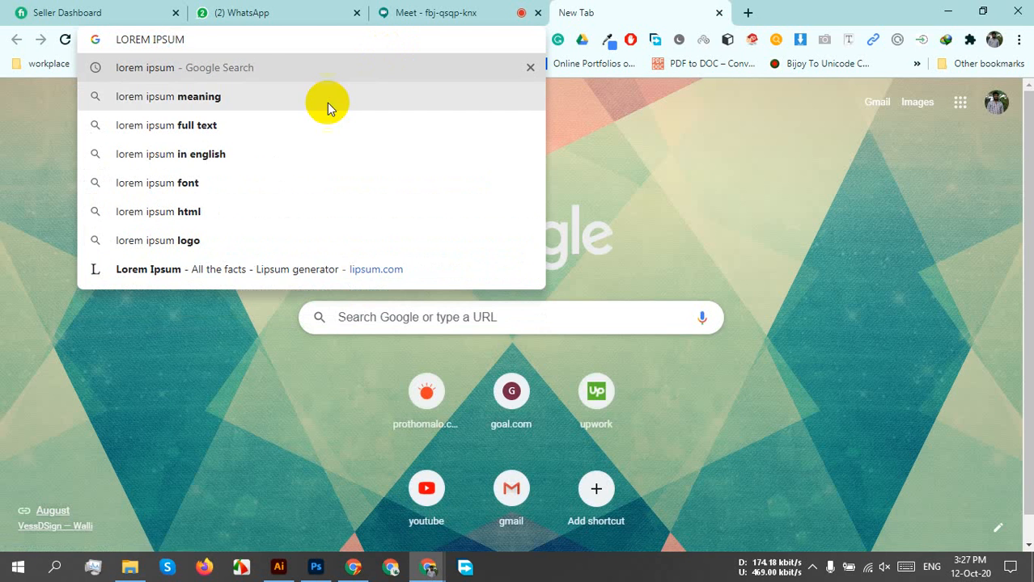
left_click(192, 67)
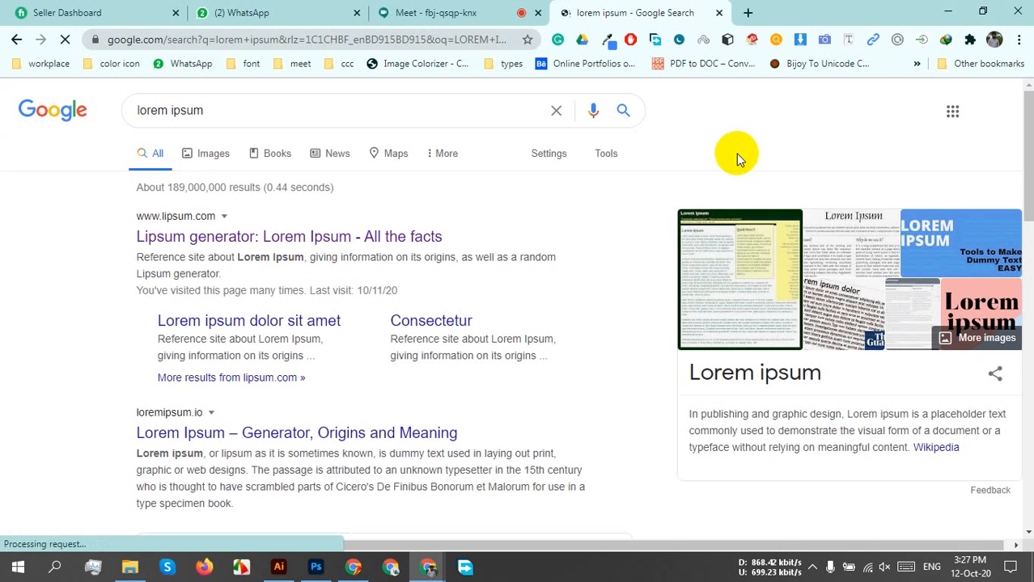
left_click(299, 243)
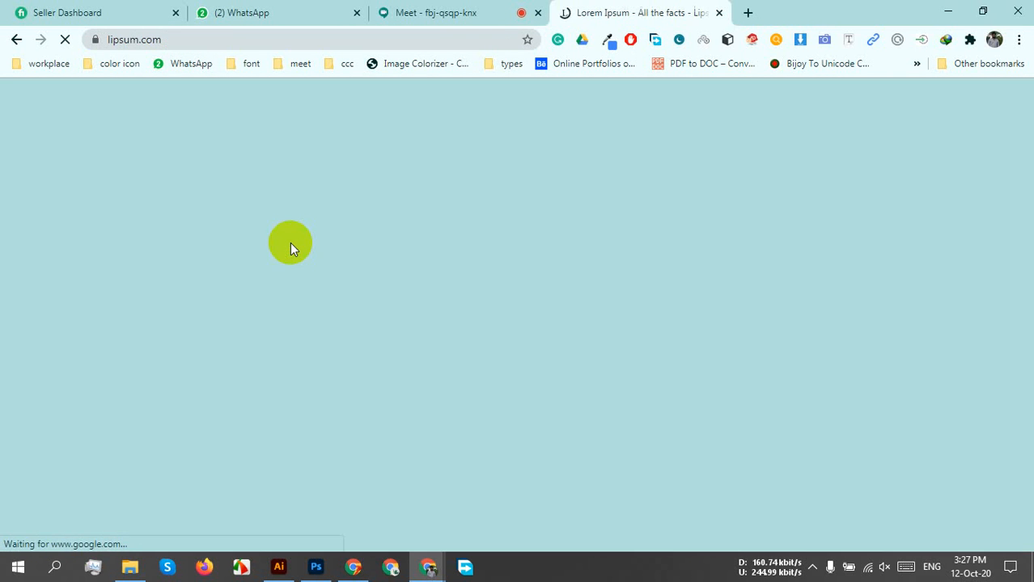
Select and copy the opening sentences under "Why do we use it?", from "It is a long established fact" through "readable English."
scroll(668, 282, "down", 5)
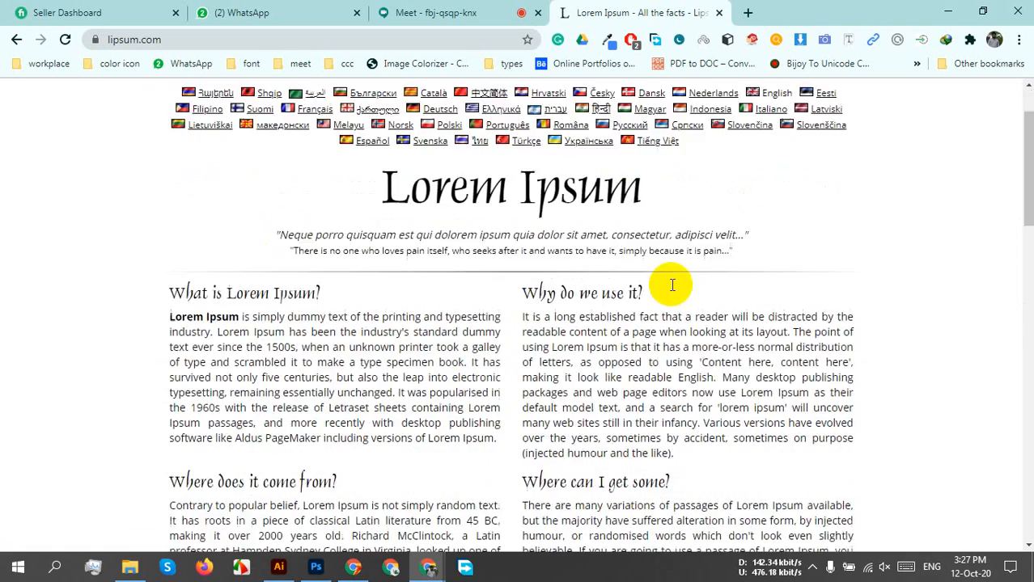
scroll(172, 218, "up", 3)
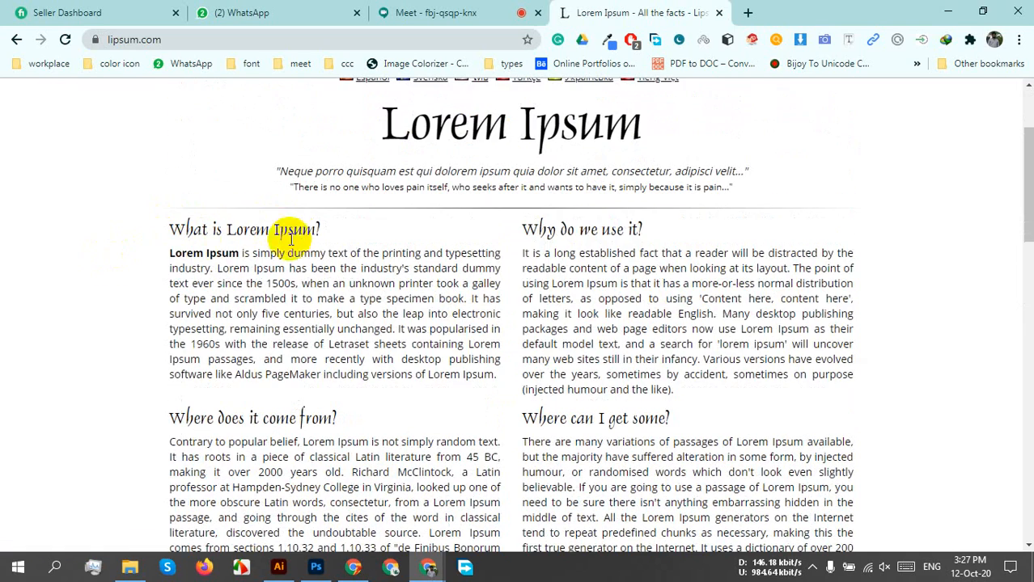
left_click_drag(161, 245, 680, 389)
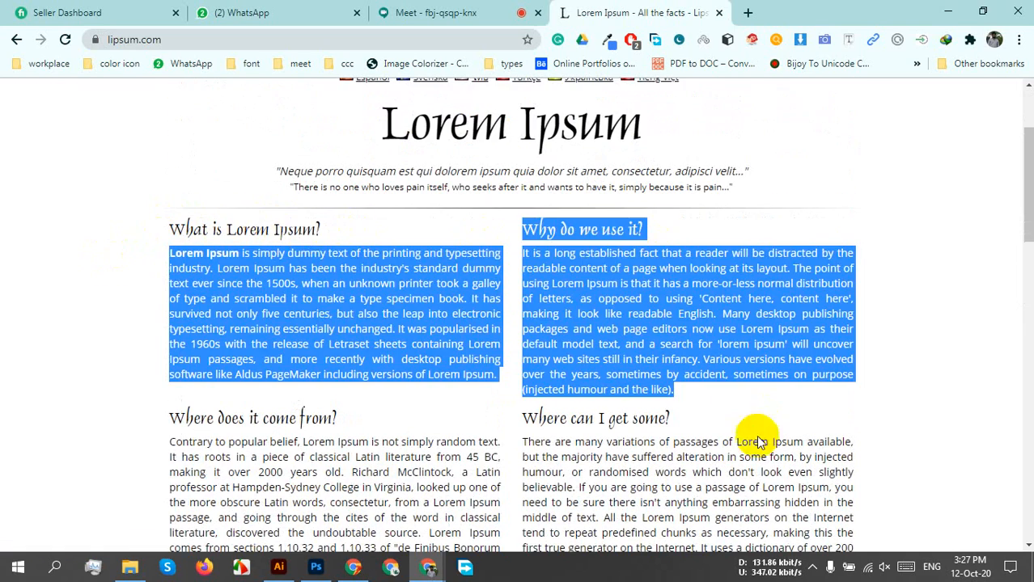
scroll(756, 435, "down", 5)
scroll(764, 311, "up", 5)
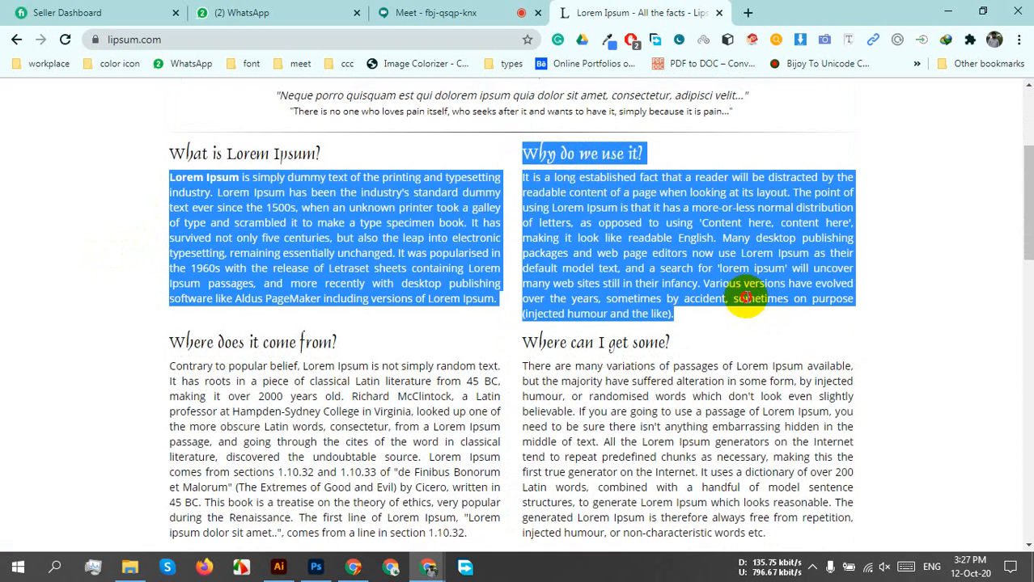
left_click(744, 296)
left_click_drag(668, 261, 525, 172)
left_click(664, 229)
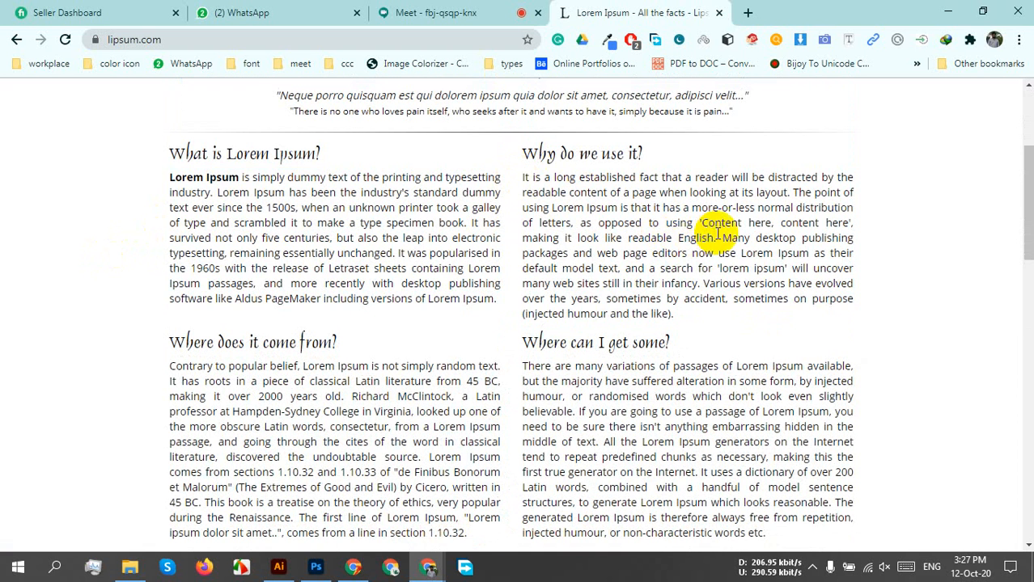
left_click_drag(715, 236, 522, 176)
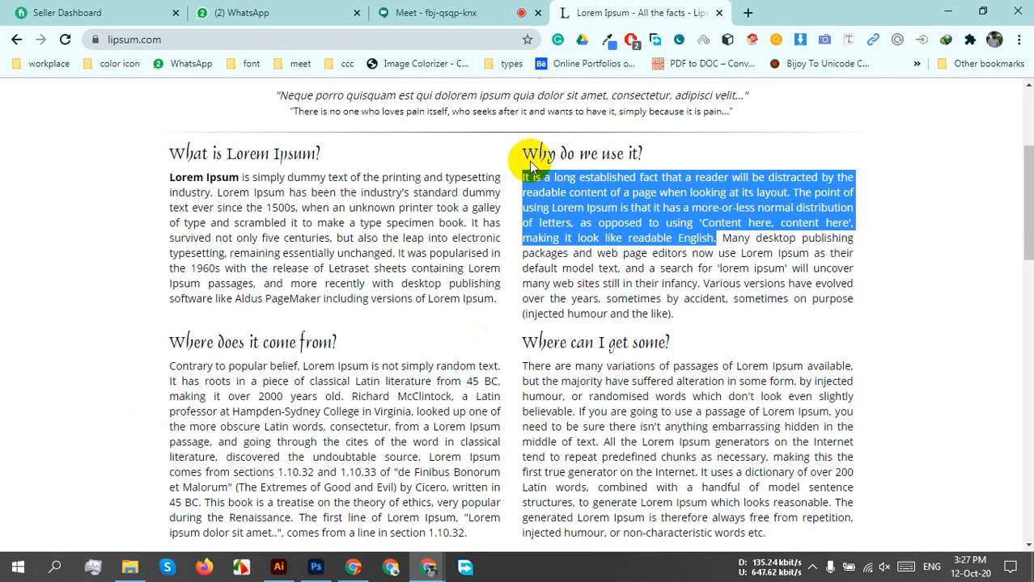
scroll(486, 161, "up", 3)
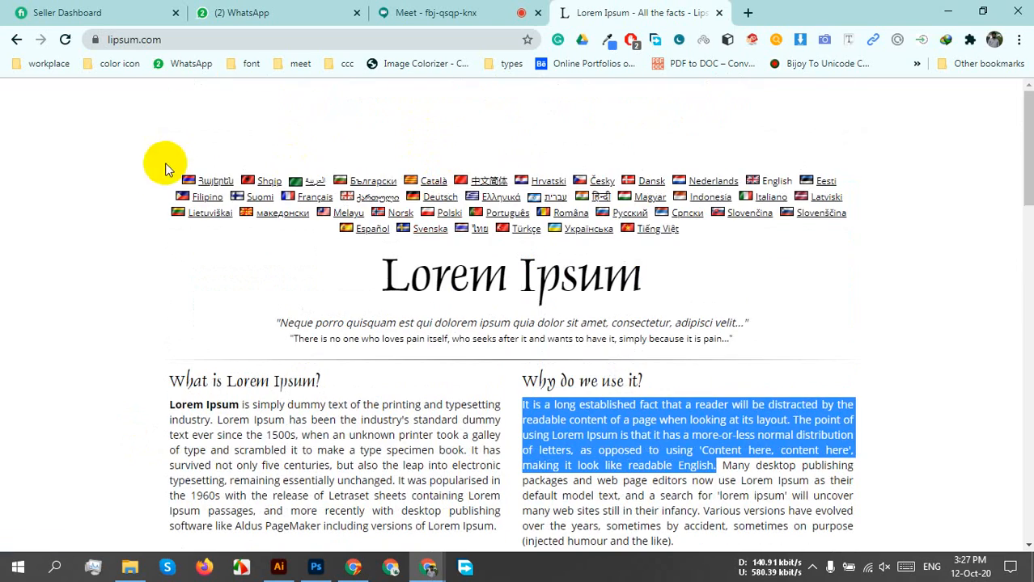
scroll(873, 298, "down", 15)
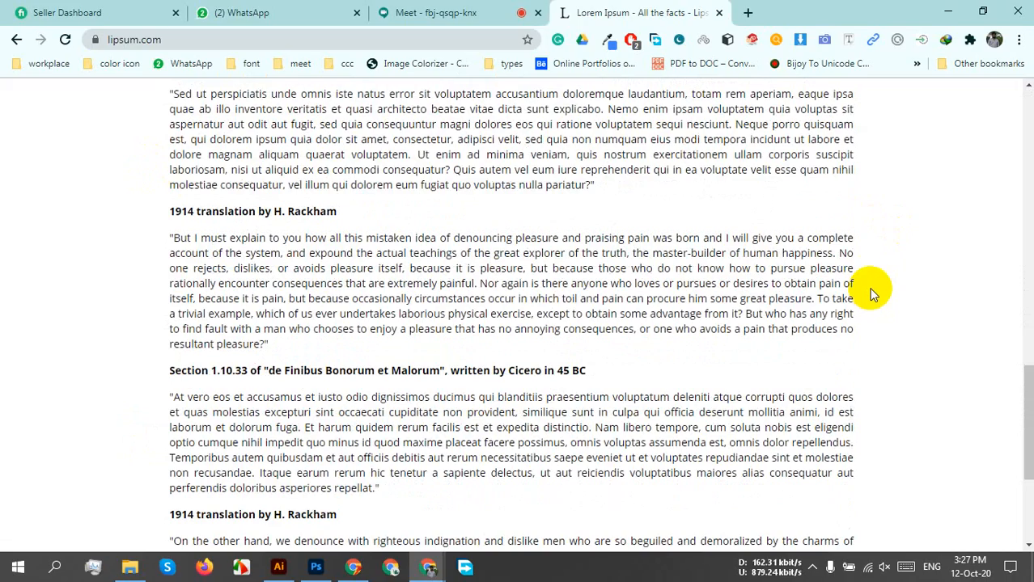
scroll(867, 281, "down", 3)
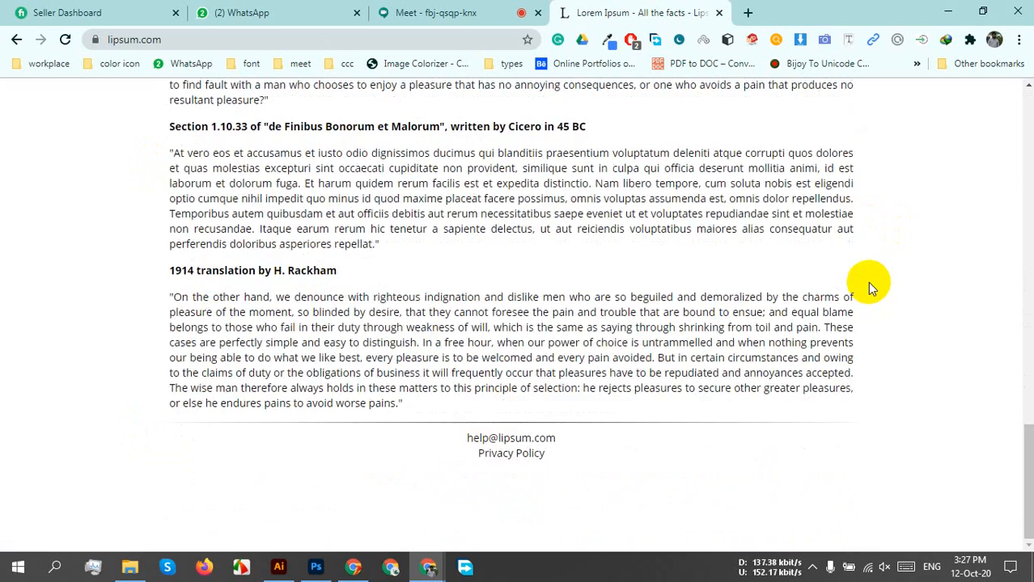
scroll(868, 281, "up", 15)
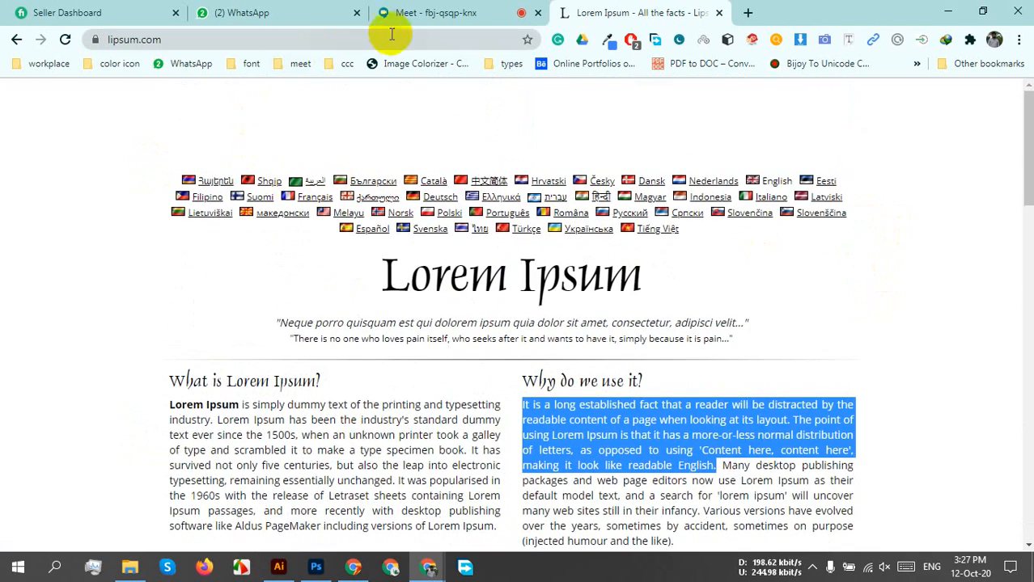
left_click(414, 18)
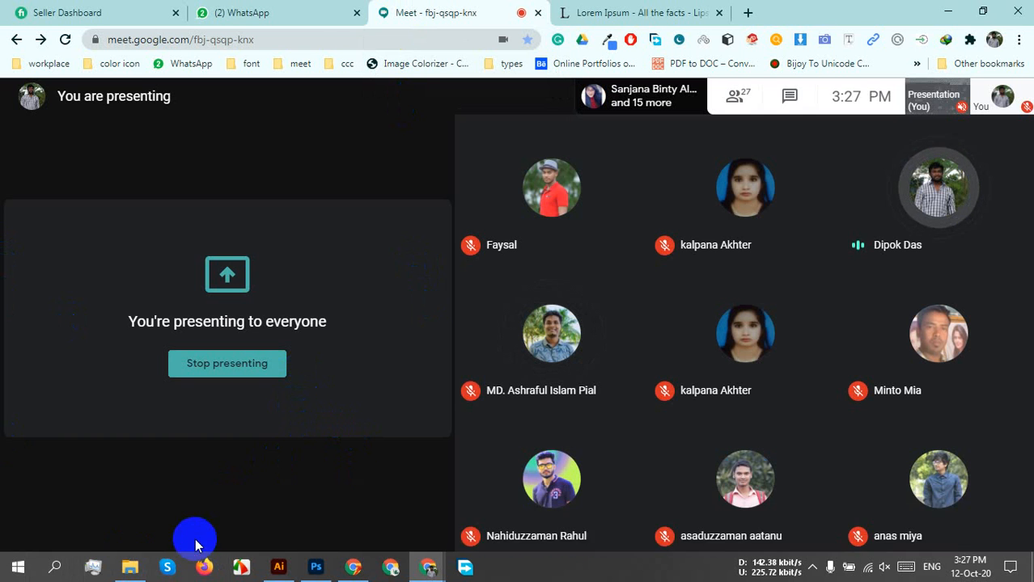
Switch to Illustrator, draw an area text box below the headline ending at the right guide, and paste the copied text into it
left_click(278, 567)
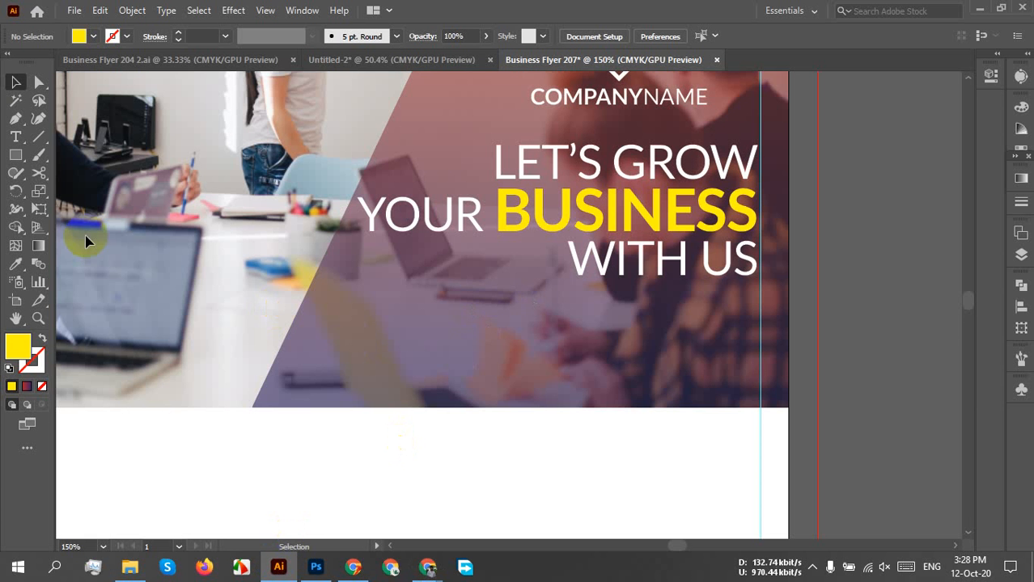
left_click(15, 136)
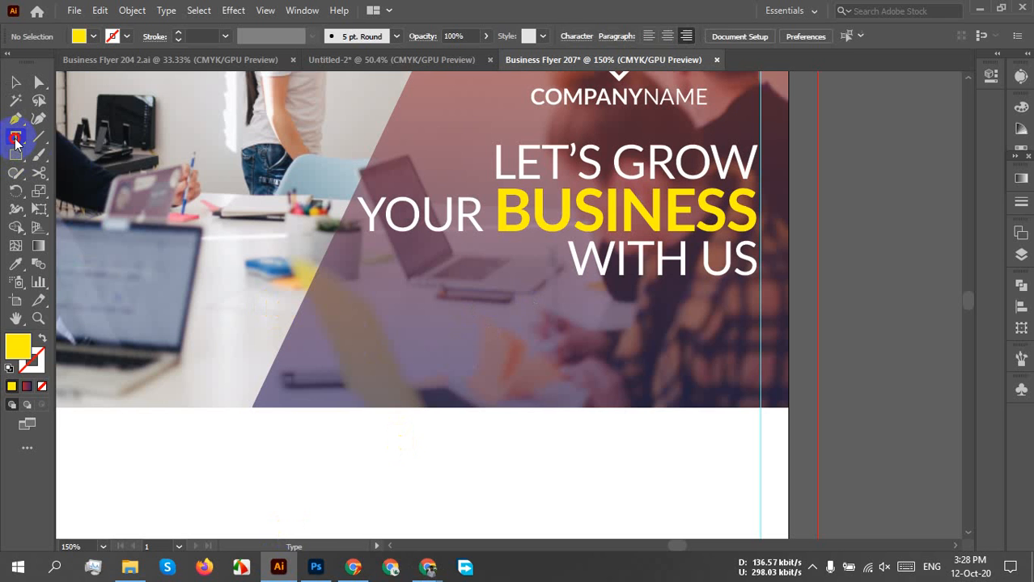
left_click_drag(325, 284, 758, 383)
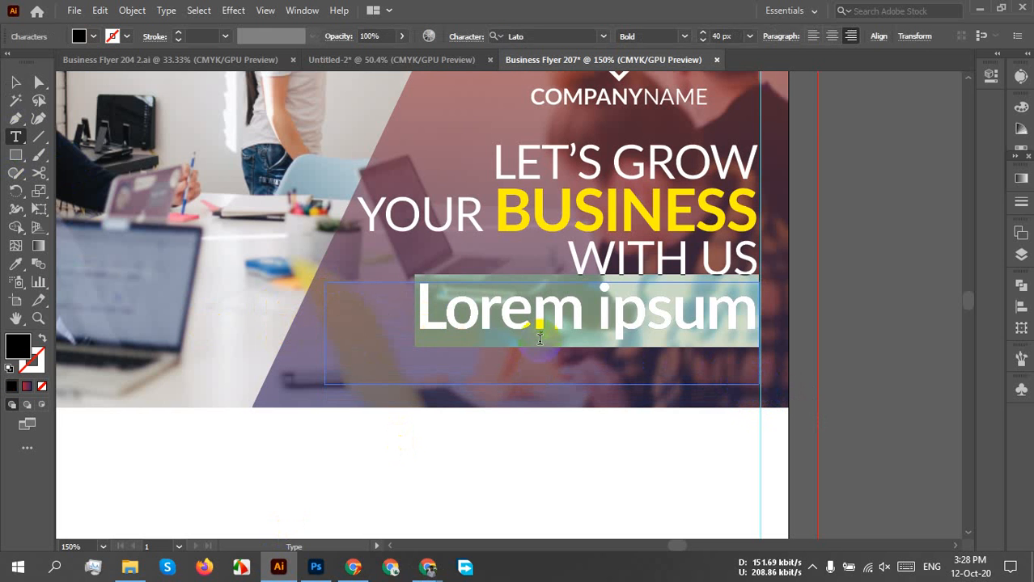
key("ctrl+v")
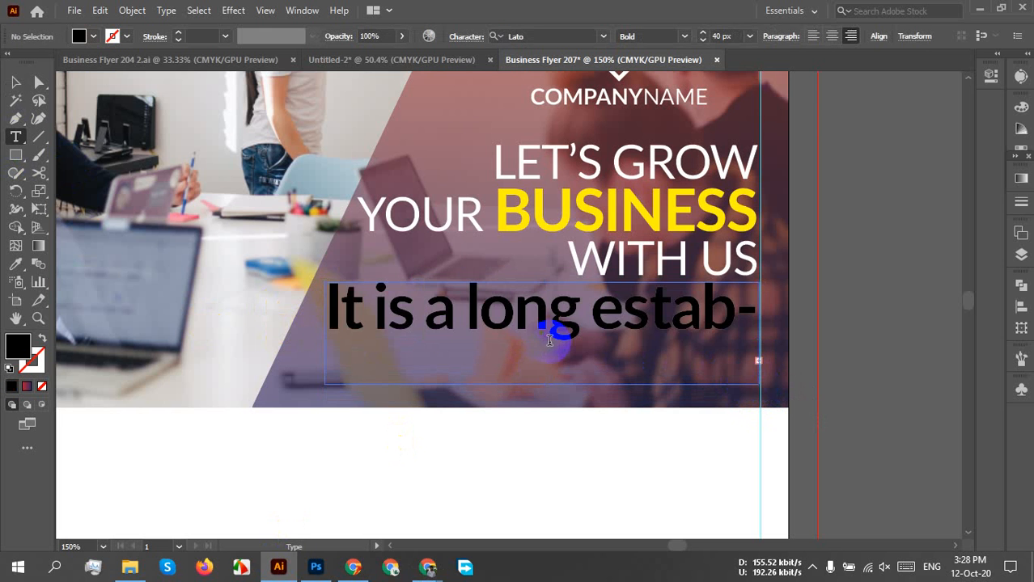
Set all the pasted paragraph text to 14 px in the Regular weight of Lato
key("ctrl+a")
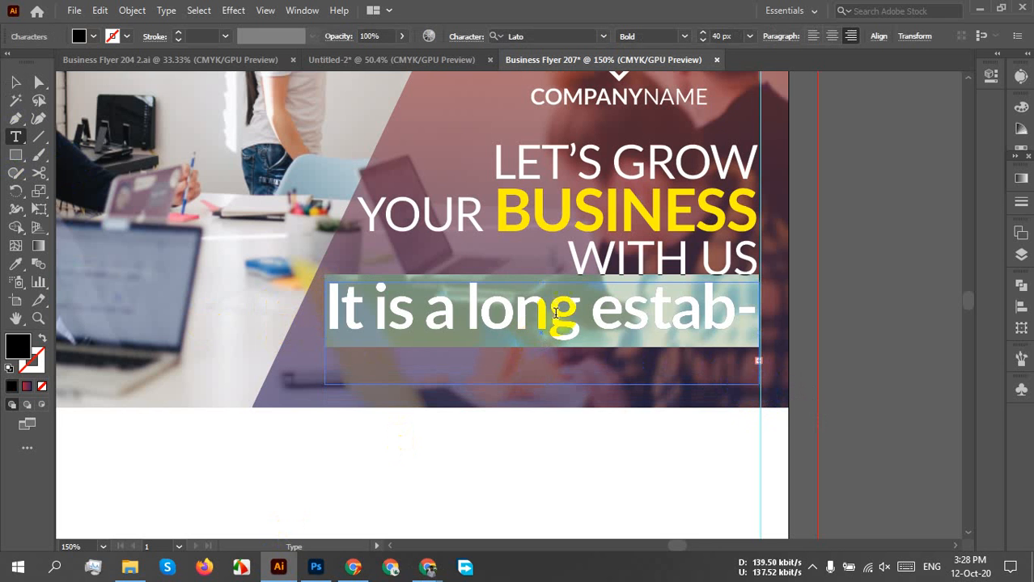
left_click(748, 38)
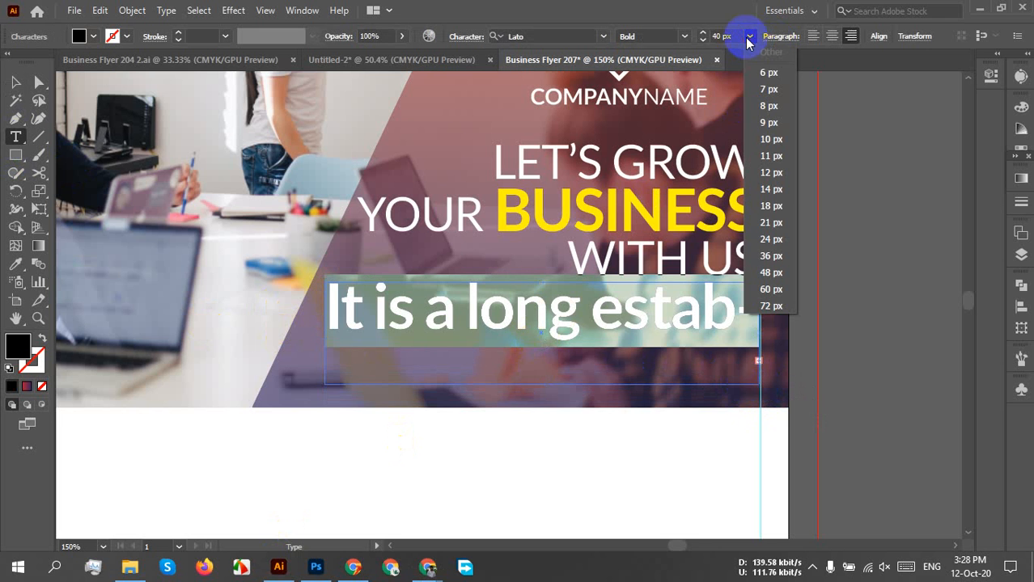
left_click(766, 190)
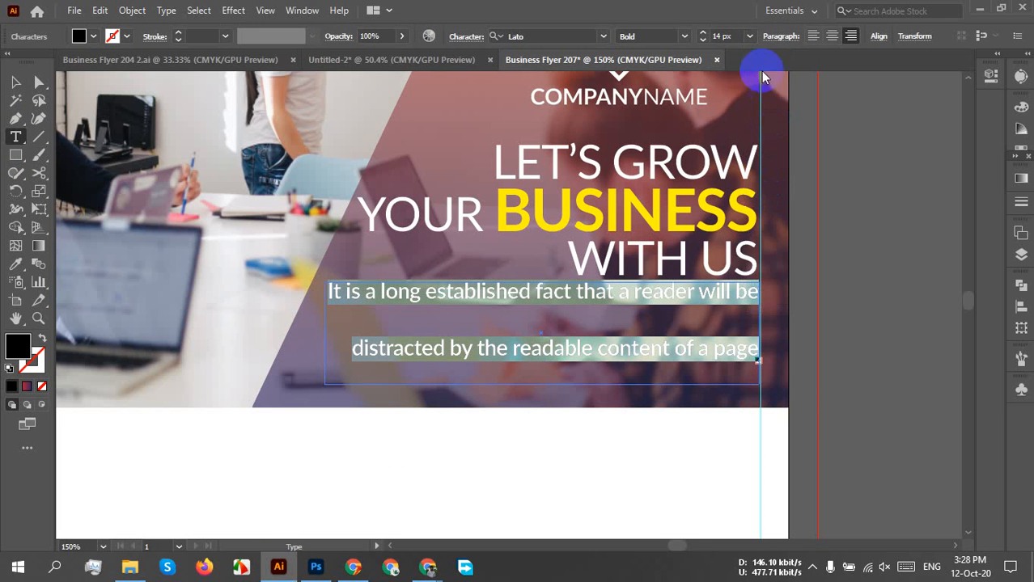
left_click(684, 36)
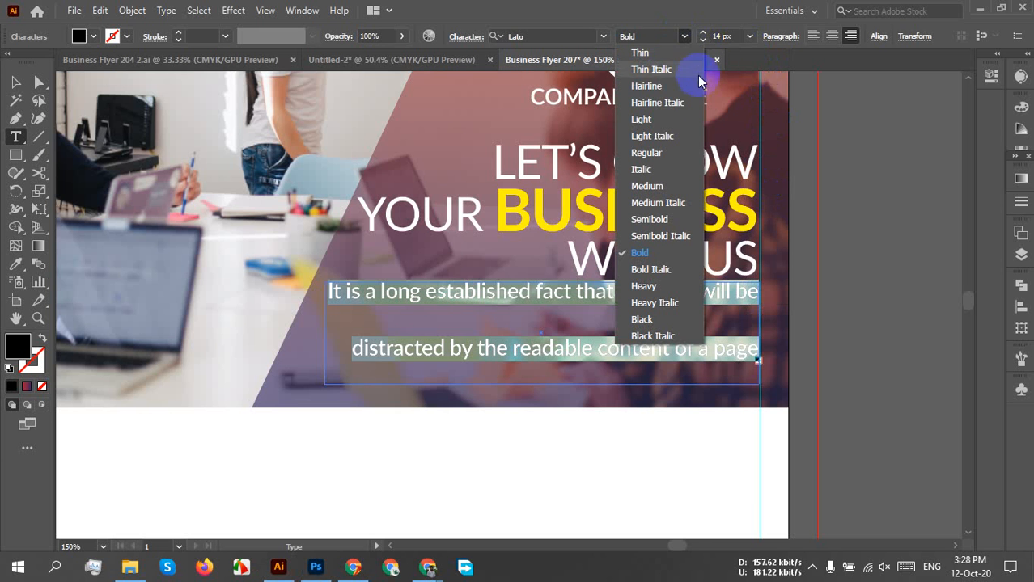
left_click(646, 154)
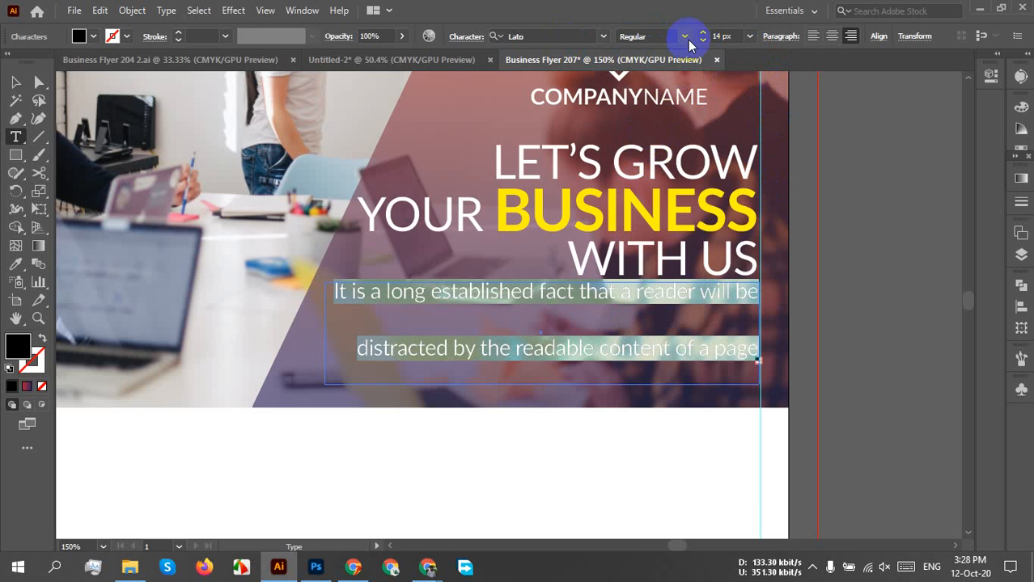
Set the leading of the pasted paragraph to Auto
left_click(461, 38)
left_click(472, 106)
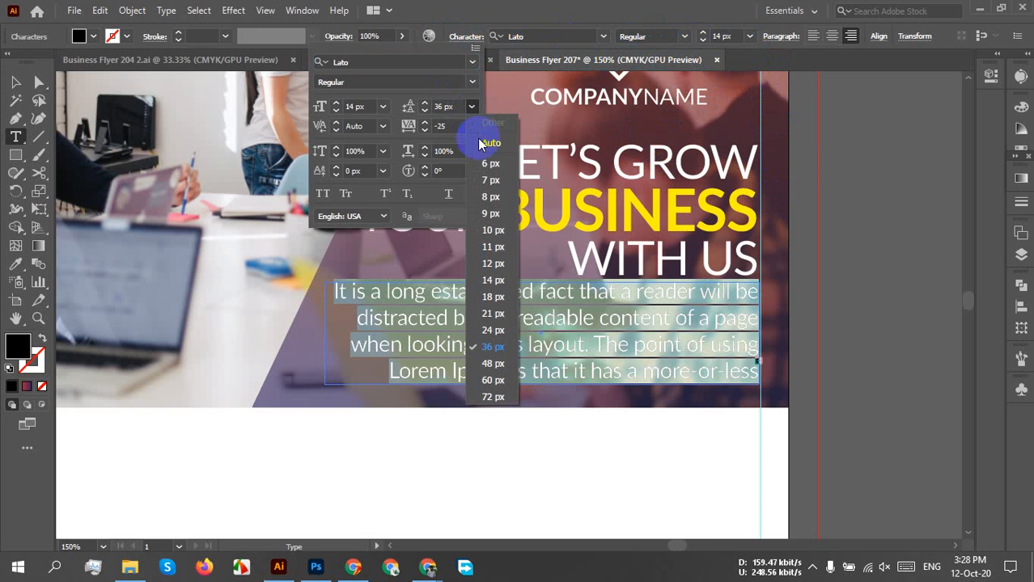
left_click(490, 144)
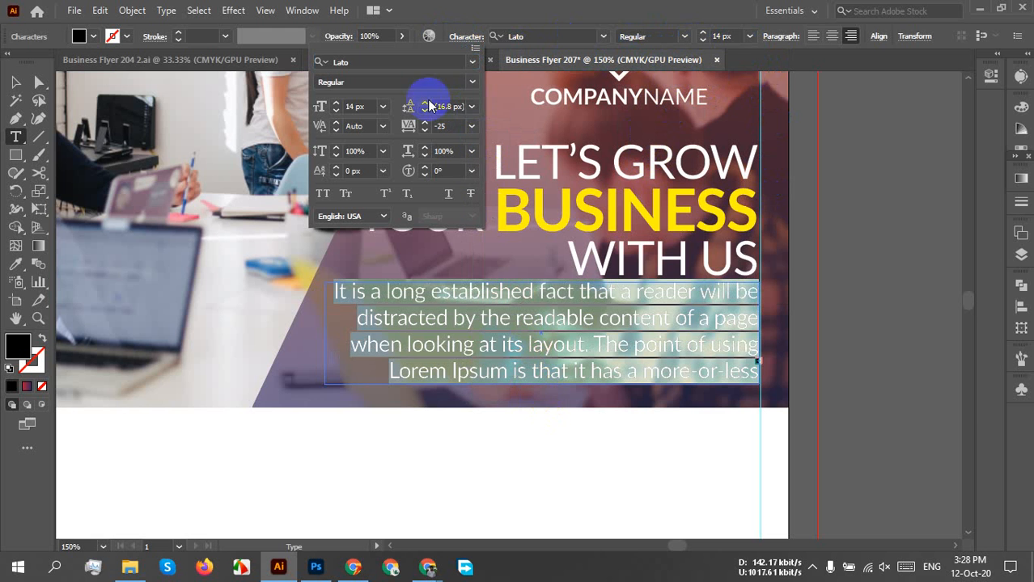
Justify the pasted paragraph with its last line aligned right
left_click(782, 39)
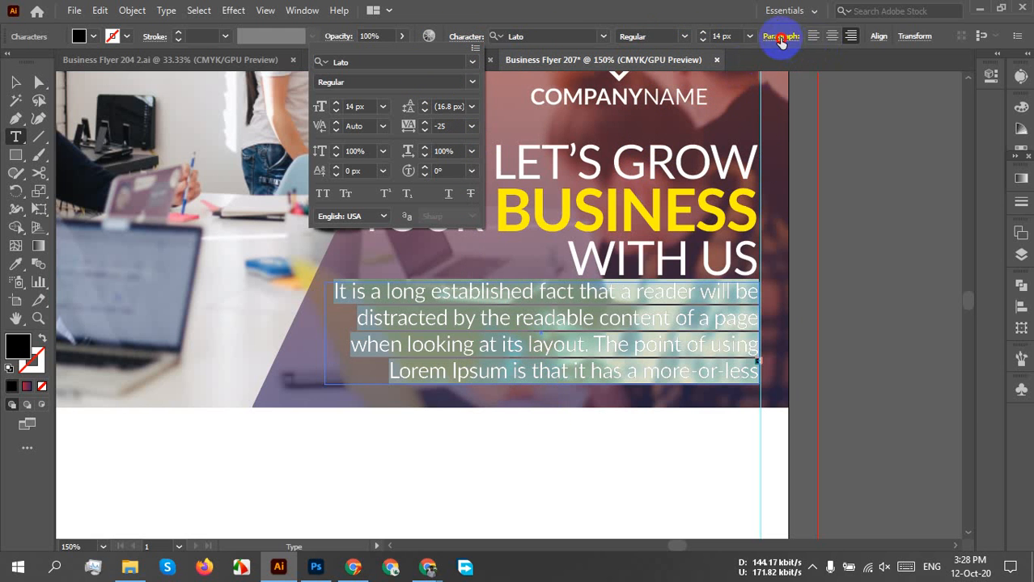
left_click(781, 40)
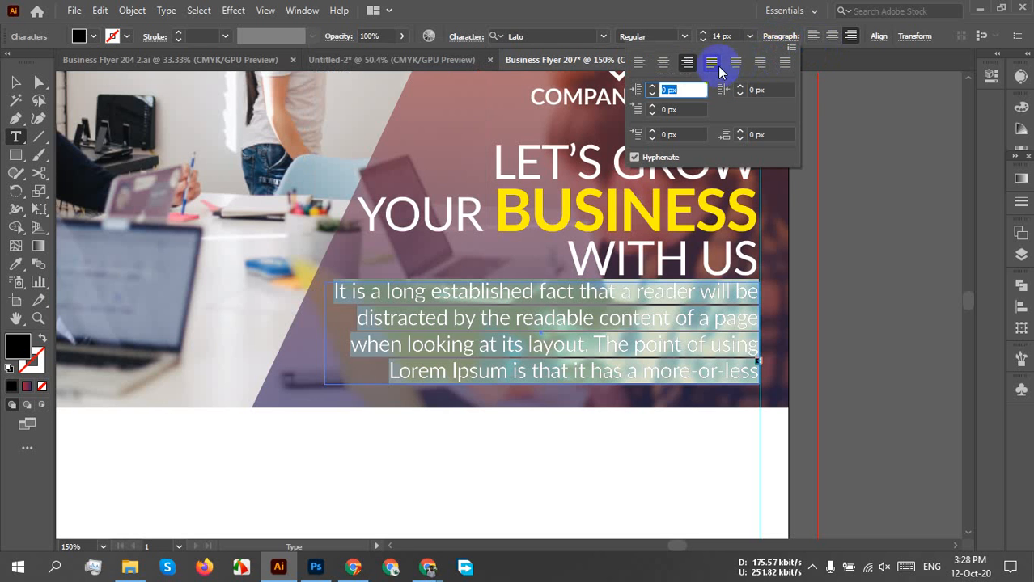
left_click(710, 67)
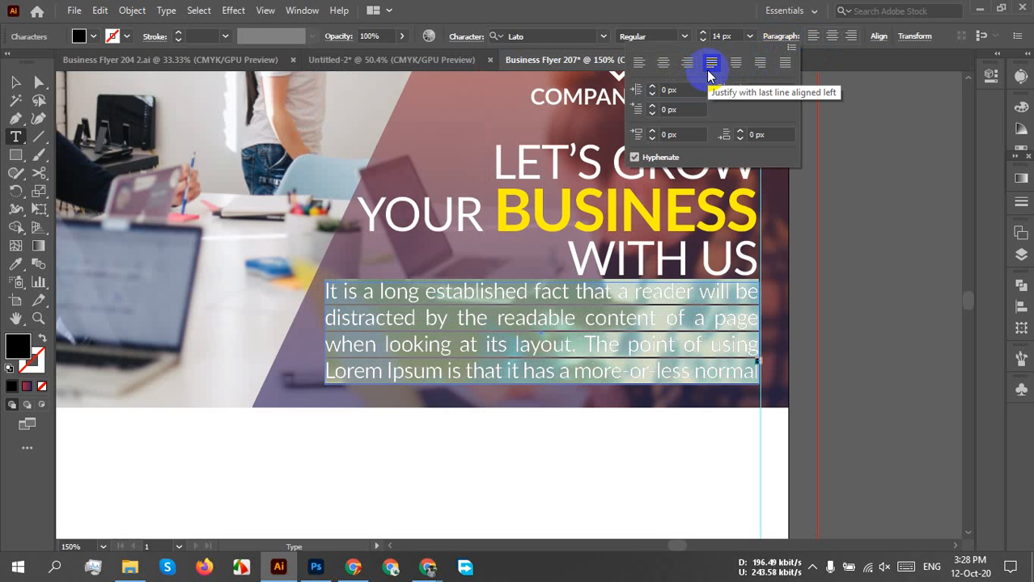
left_click(764, 72)
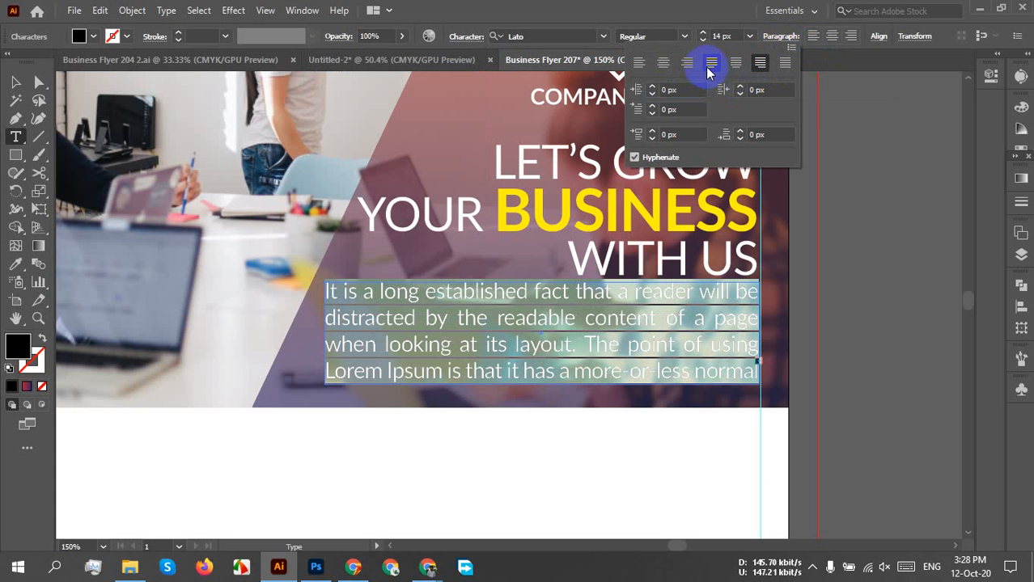
Delete all the paragraph text that follows "Lorem Ipsum is that it has a", including the closing period
left_click(575, 372)
left_click_drag(575, 371, 859, 370)
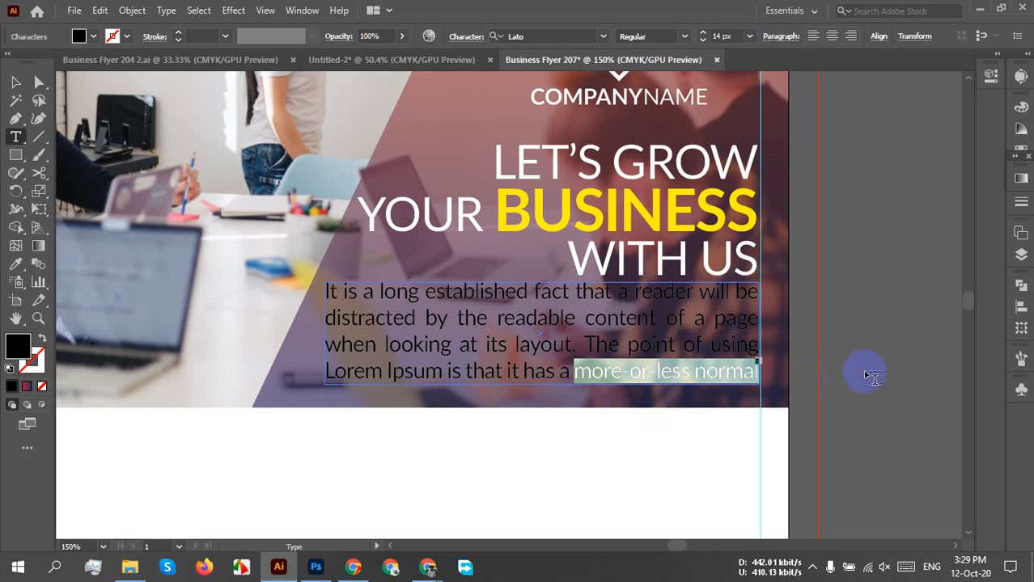
key("ctrl+v")
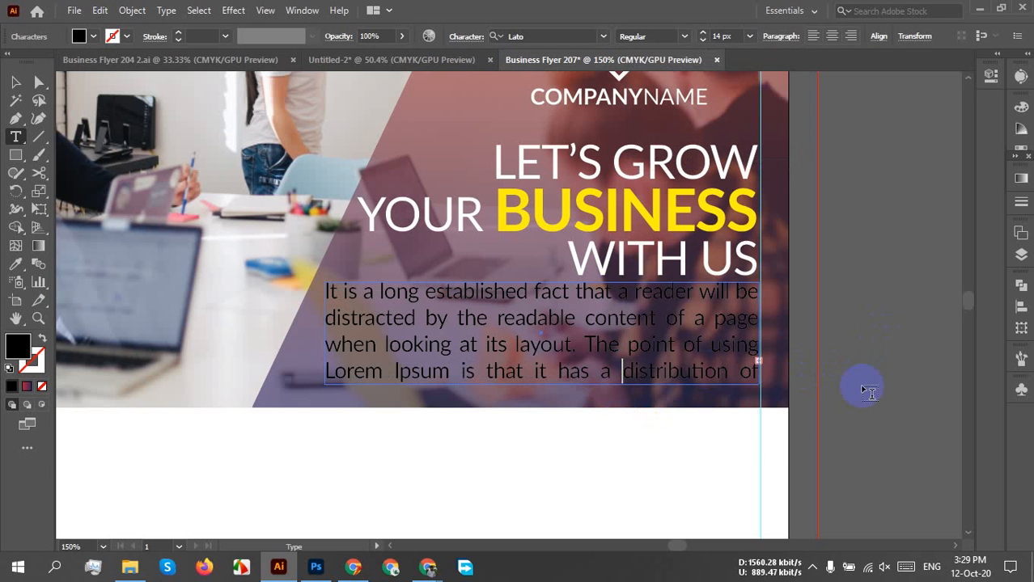
key("Delete")
key("Delete")
key("Delete")
key("Delete")
key("Delete")
key("Delete")
key("Delete")
key("Delete")
key("Delete")
key("Delete")
key("Delete")
key("Delete")
key("Delete")
key("Delete")
key("Delete")
key("Delete")
key("Delete")
key("Delete")
key("Delete")
key("Delete")
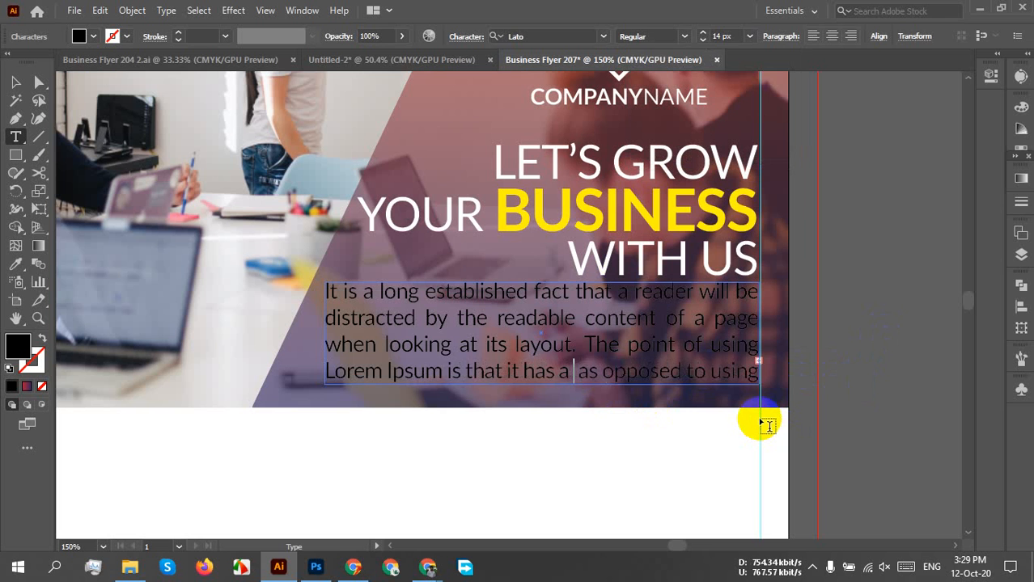
key("Delete")
key("Delete")
key("Delete")
key("Delete")
key("Delete")
key("Delete")
key("Delete")
key("Delete")
key("Delete")
key("Delete")
key("Delete")
key("Delete")
key("Delete")
key("Delete")
key("Delete")
key("Delete")
key("Delete")
key("Delete")
key("Delete")
key("Delete")
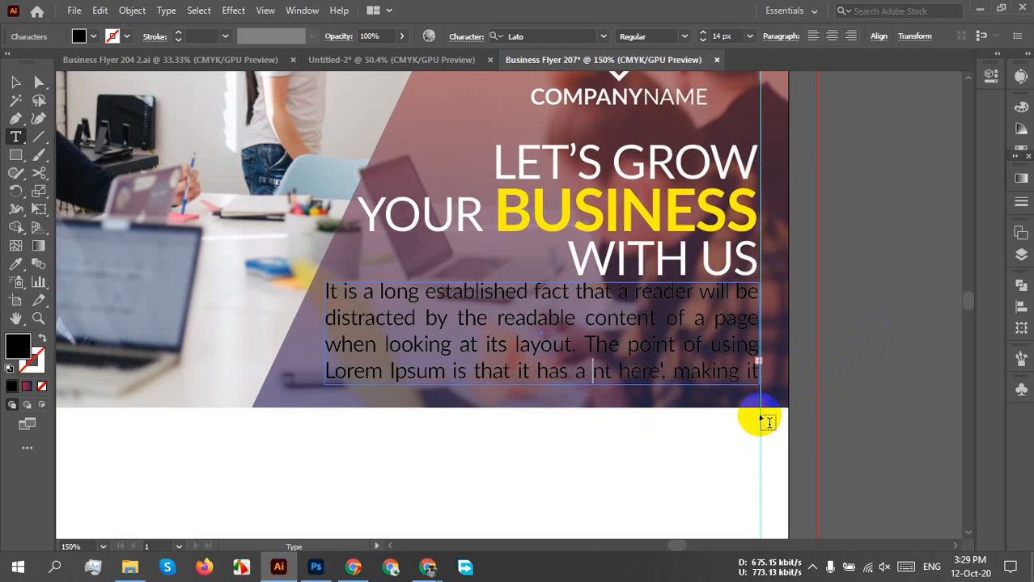
key("Delete")
key("Delete")
key("Delete")
key("Delete")
key("Delete")
key("Delete")
key("Delete")
key("Delete")
key("Delete")
key("Delete")
key("Delete")
key("Delete")
key("Delete")
key("Delete")
key("Delete")
key("Delete")
key("Delete")
key("Delete")
key("Delete")
key("Delete")
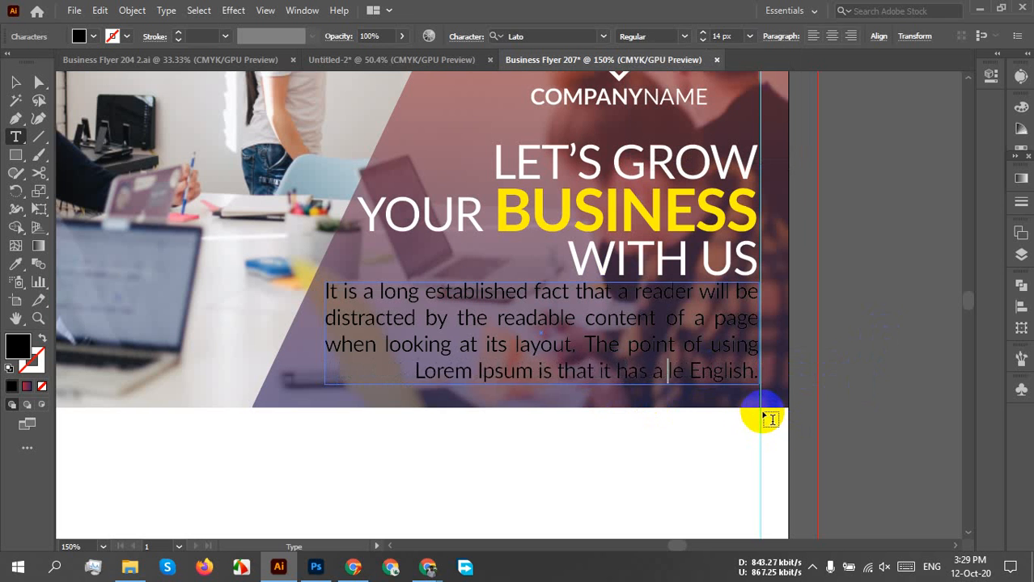
key("Delete")
key("Delete")
key("Delete")
key("Delete")
key("Delete")
key("Delete")
key("Delete")
key("Delete")
key("Delete")
key("Delete")
key("Delete")
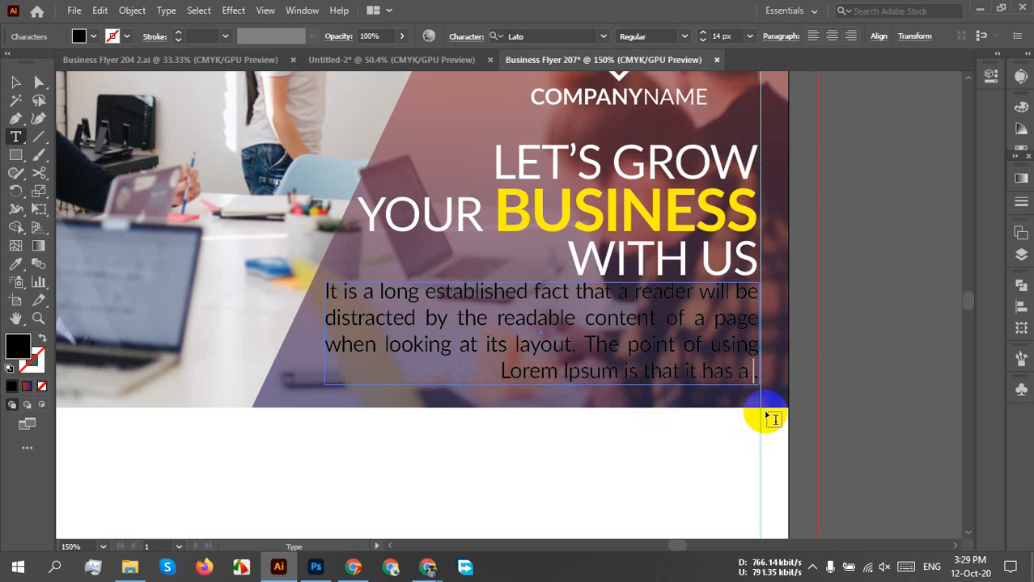
key("BackSpace")
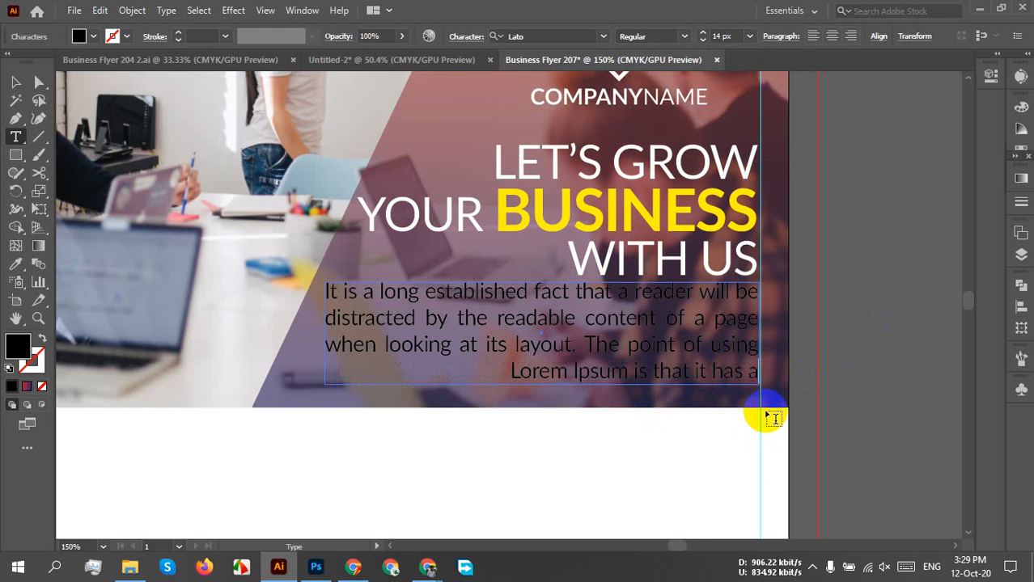
Fill the paragraph text with white and move the text box slightly down, away from the headline
left_click(12, 85)
left_click(93, 35)
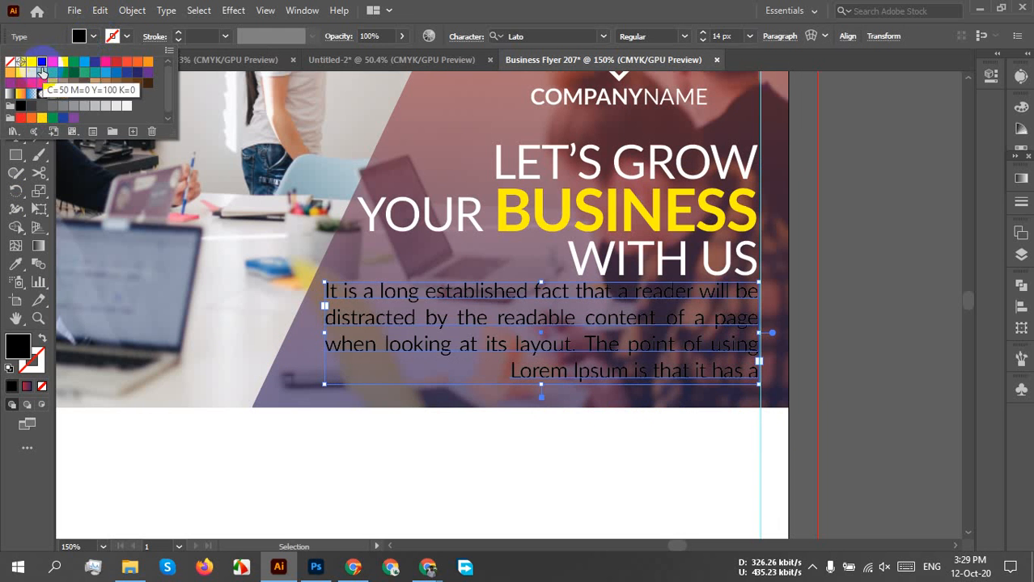
left_click(31, 61)
left_click(839, 357)
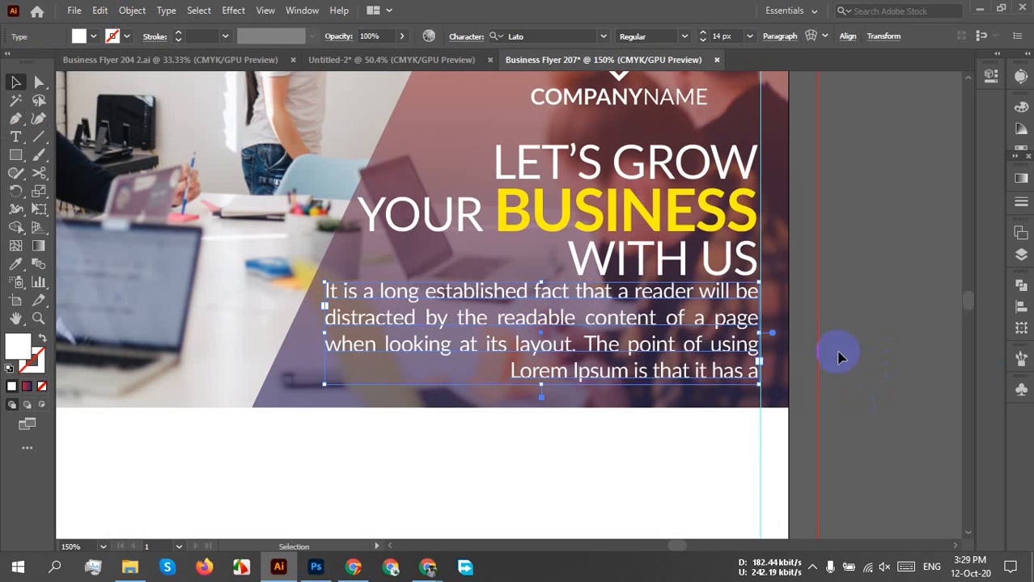
left_click(686, 321)
left_click_drag(686, 320, 686, 329)
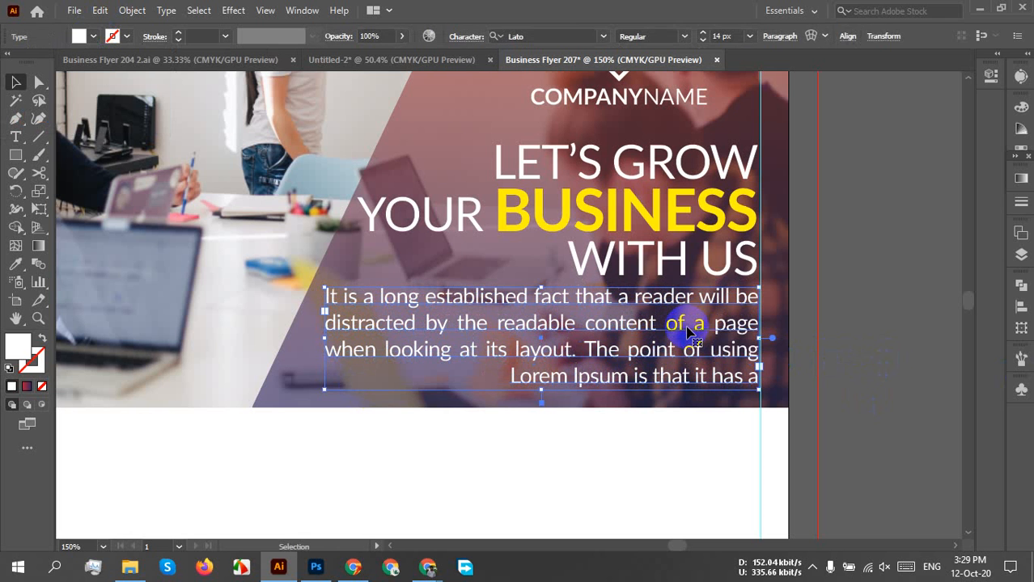
left_click(899, 356)
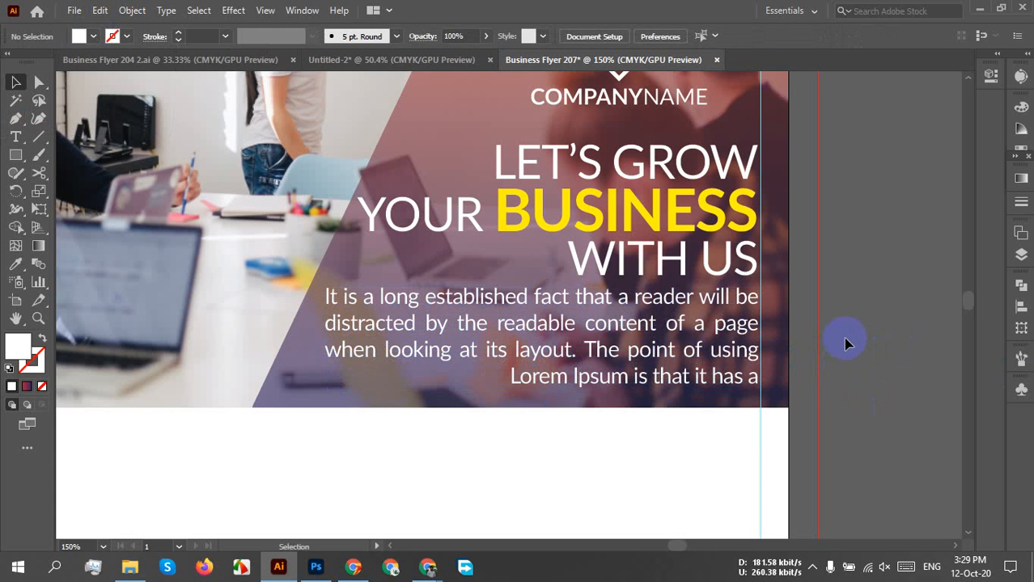
Set the leading of the white paragraph below the headline to 16 px
left_click(558, 380)
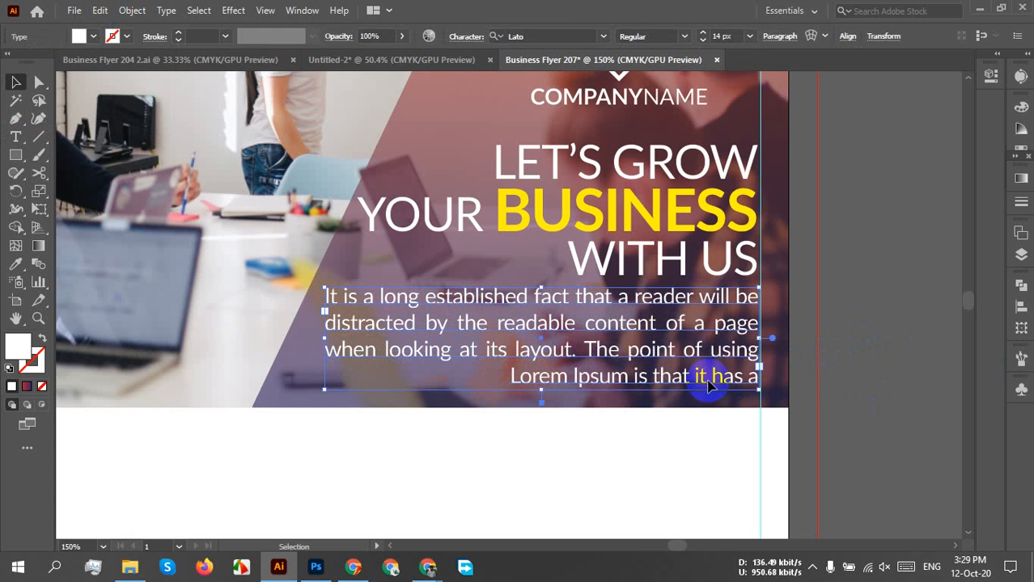
left_click(466, 37)
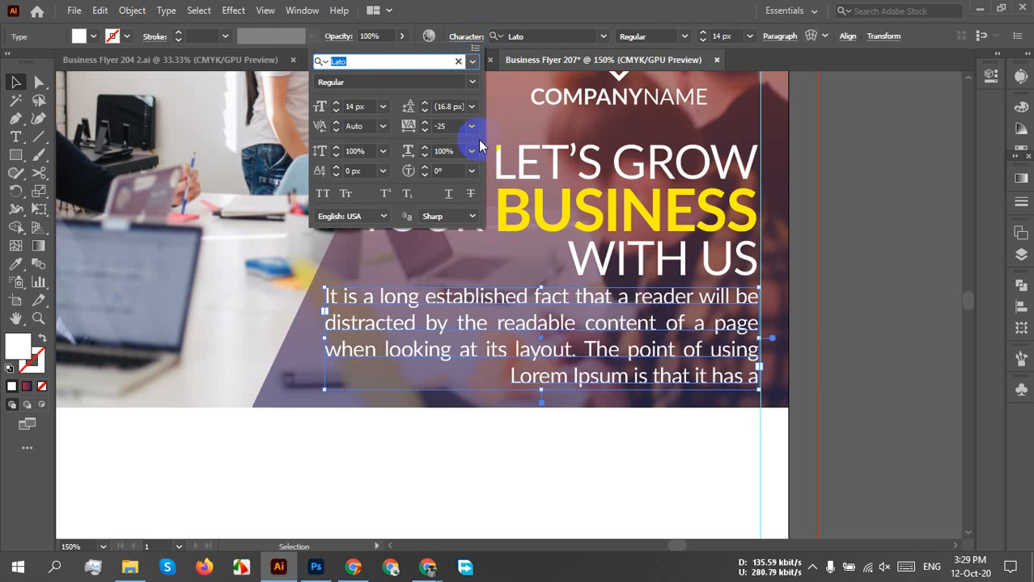
left_click(451, 107)
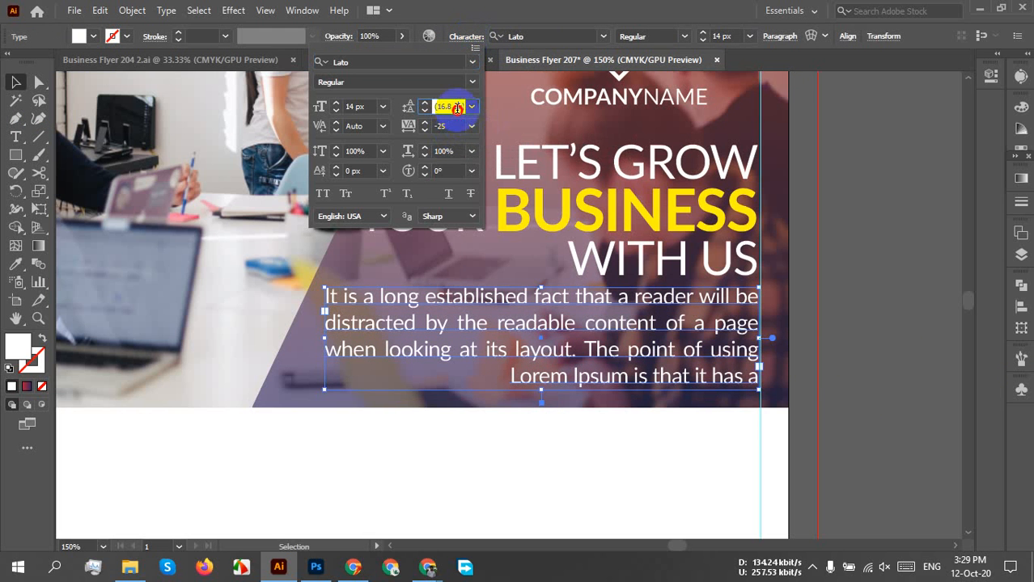
scroll(456, 107, "down", 2)
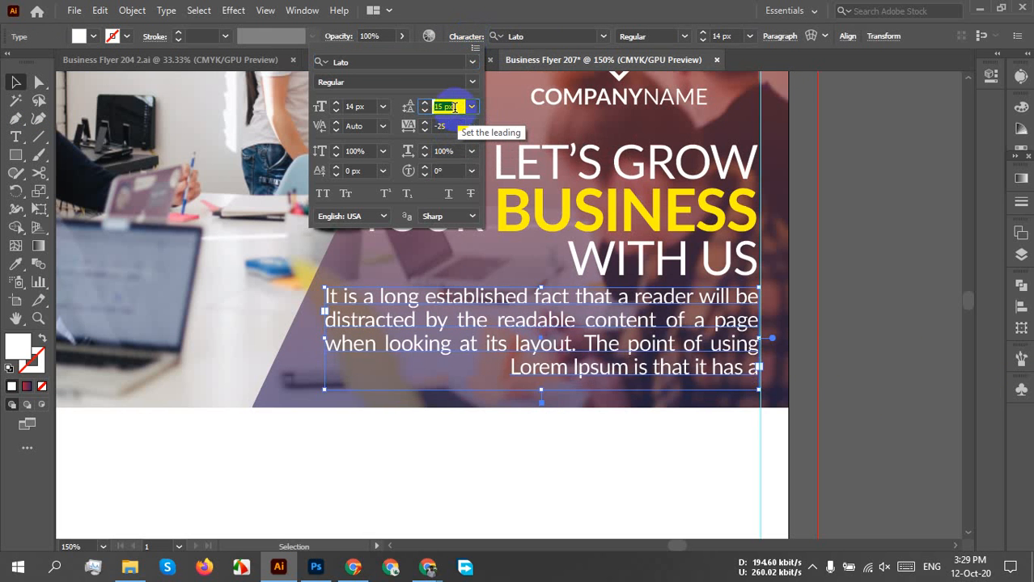
scroll(455, 106, "up", 1)
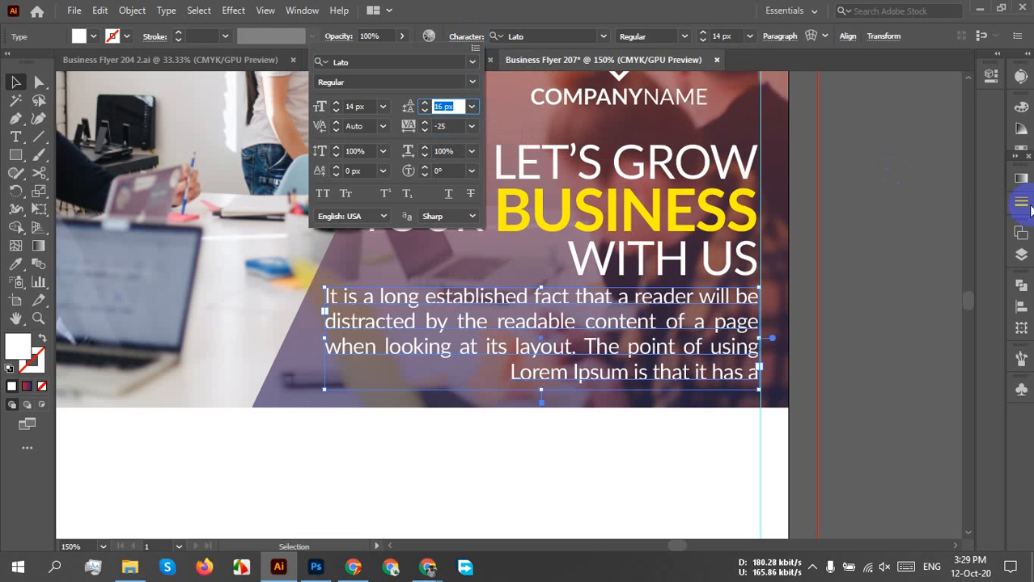
left_click(919, 241)
left_click(903, 250)
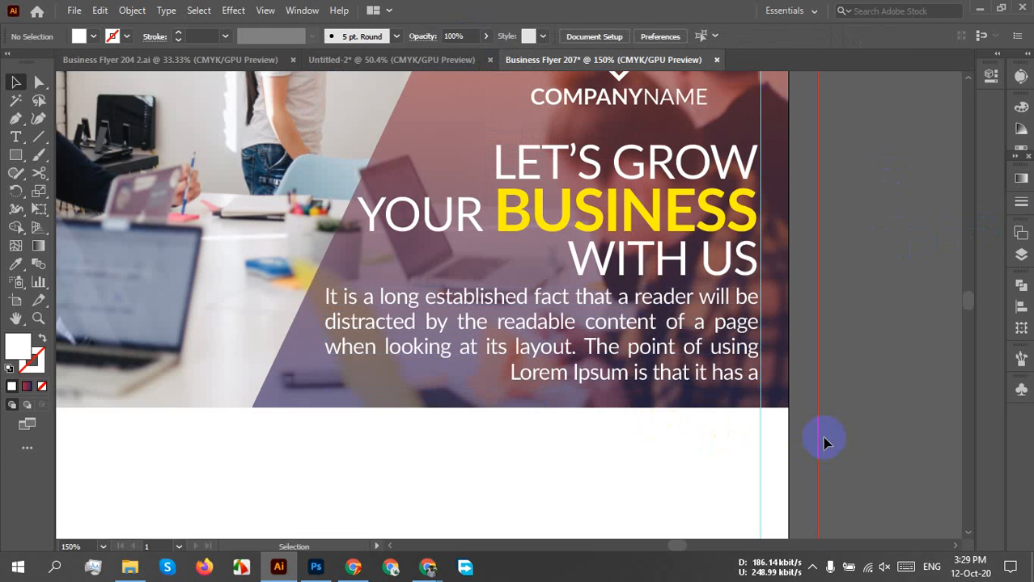
Replace the final word "a" of the paragraph with a period so the sentence ends "it has."
double_click(744, 378)
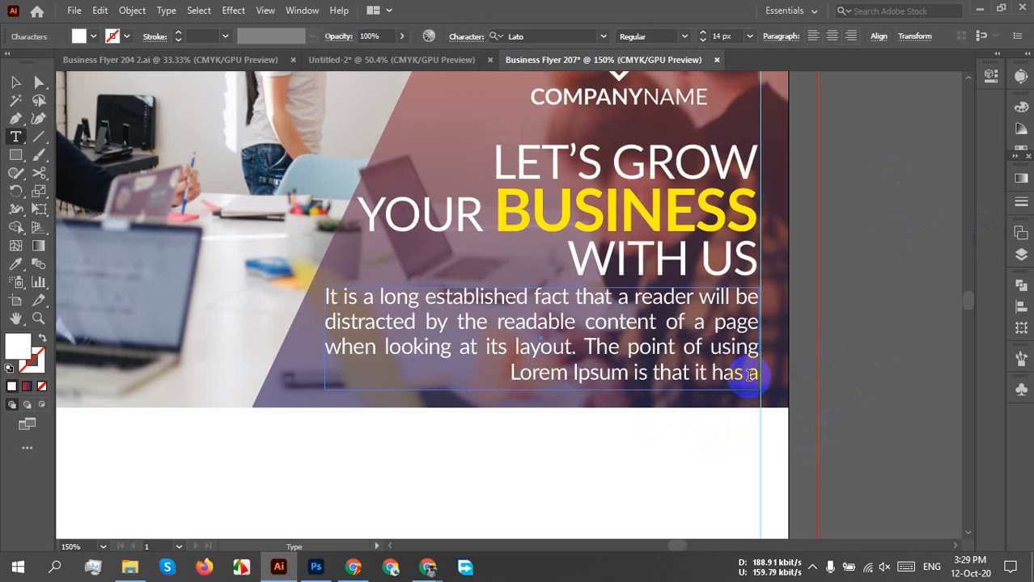
left_click_drag(746, 375, 783, 377)
key("BackSpace")
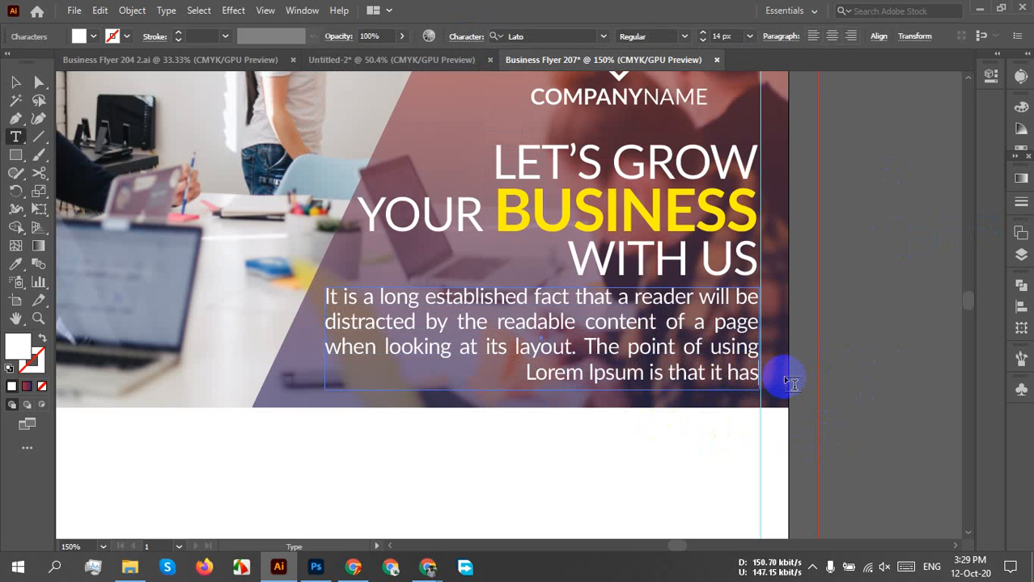
type(".")
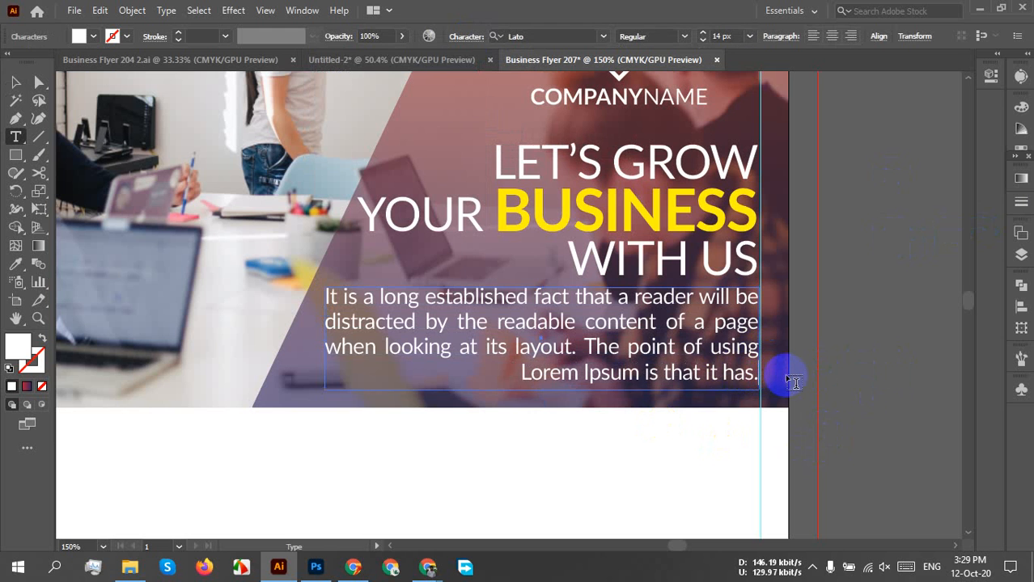
left_click(15, 82)
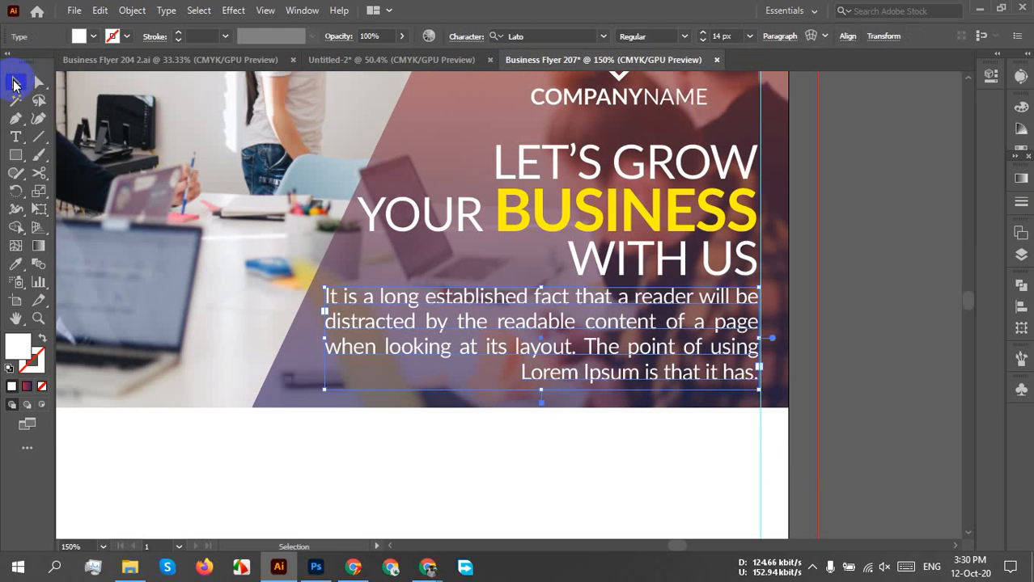
left_click(888, 426)
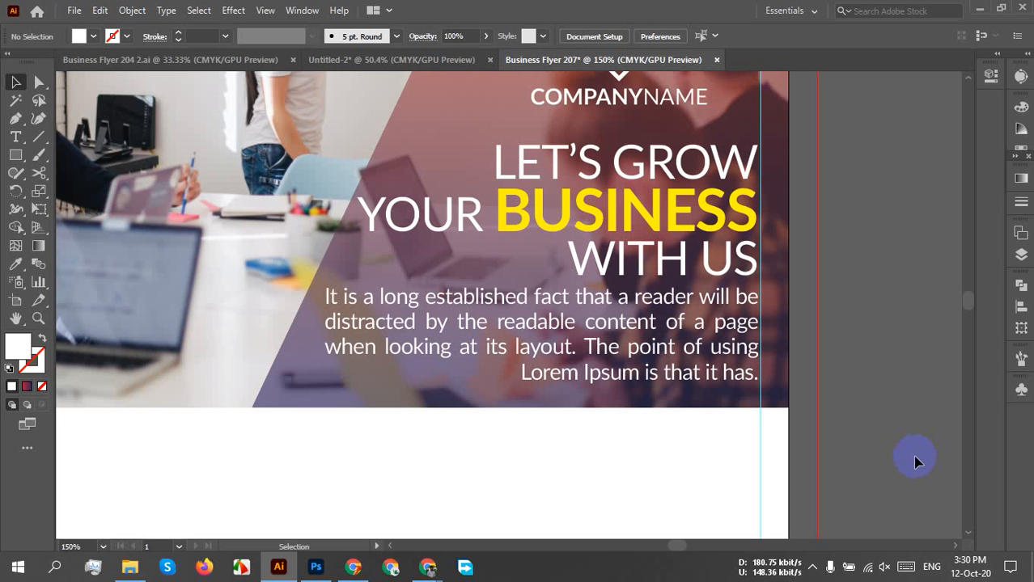
Examine the whole flyer page, checking the cover header's balance and the empty area below it
scroll(542, 434, "down", 2)
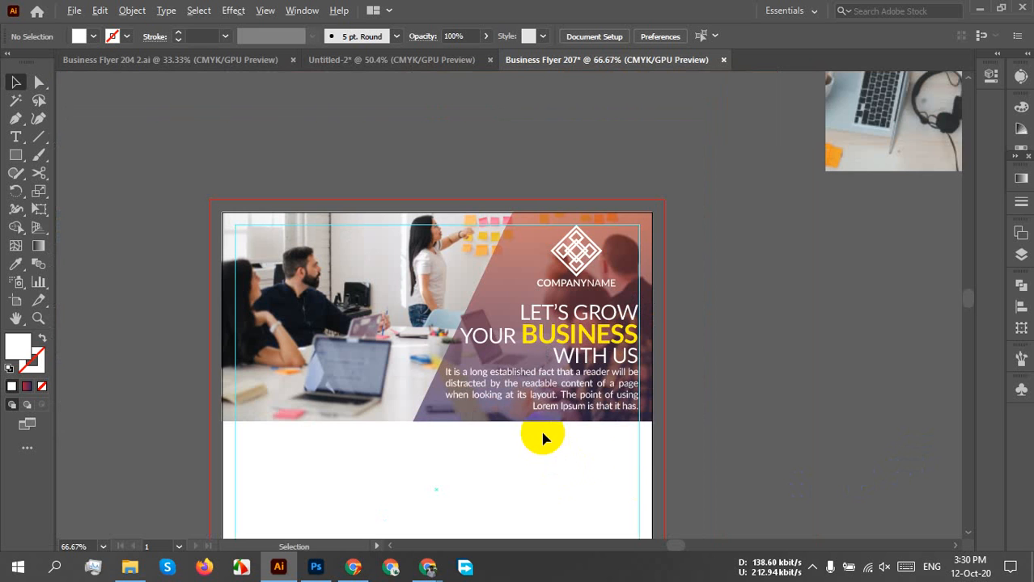
left_click_drag(652, 443, 676, 351)
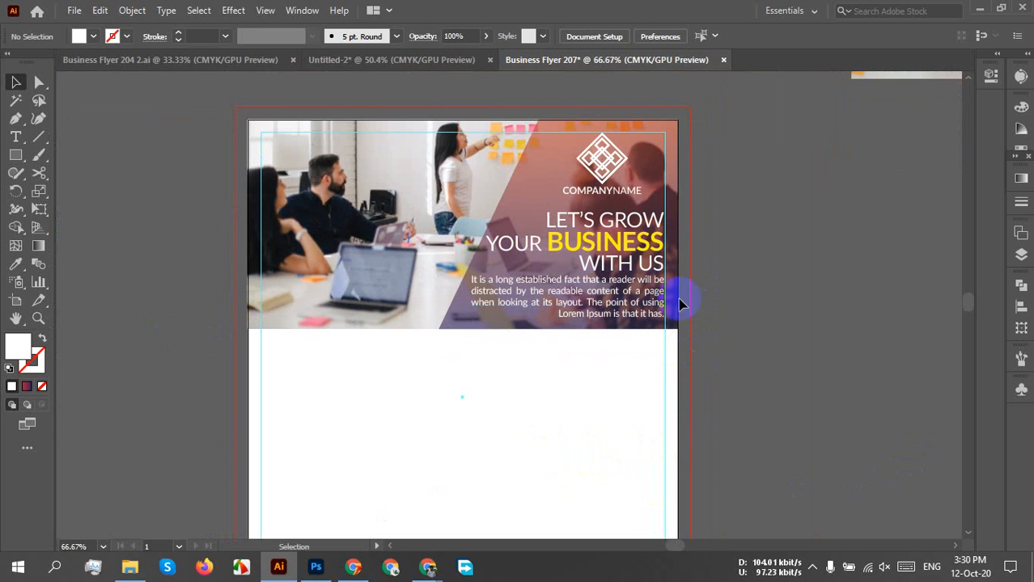
left_click_drag(659, 355, 677, 313)
scroll(676, 330, "down", 1)
left_click_drag(635, 399, 601, 332)
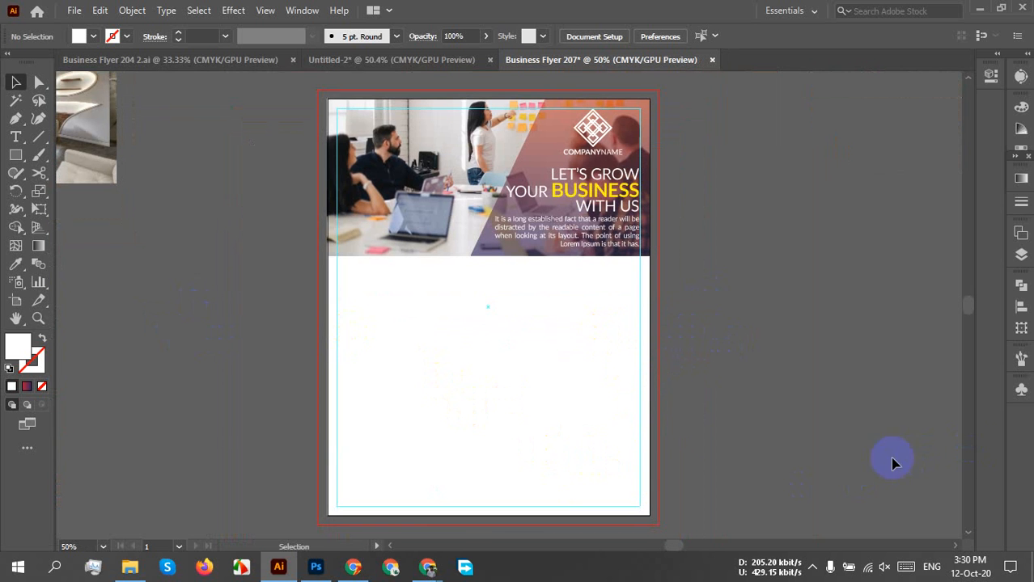
left_click(558, 463)
scroll(557, 431, "up", 2)
scroll(517, 332, "down", 1)
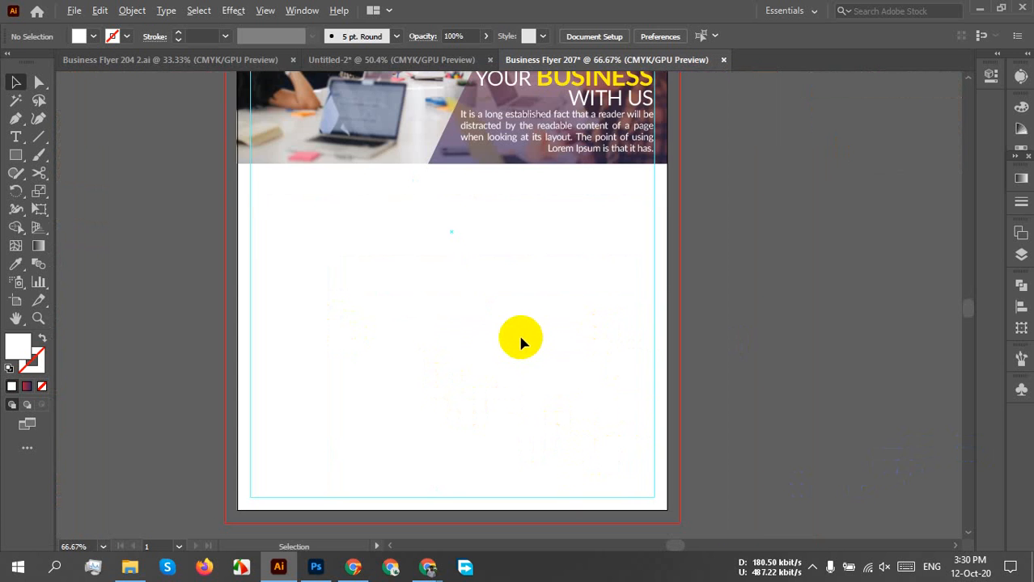
left_click_drag(520, 343, 466, 464)
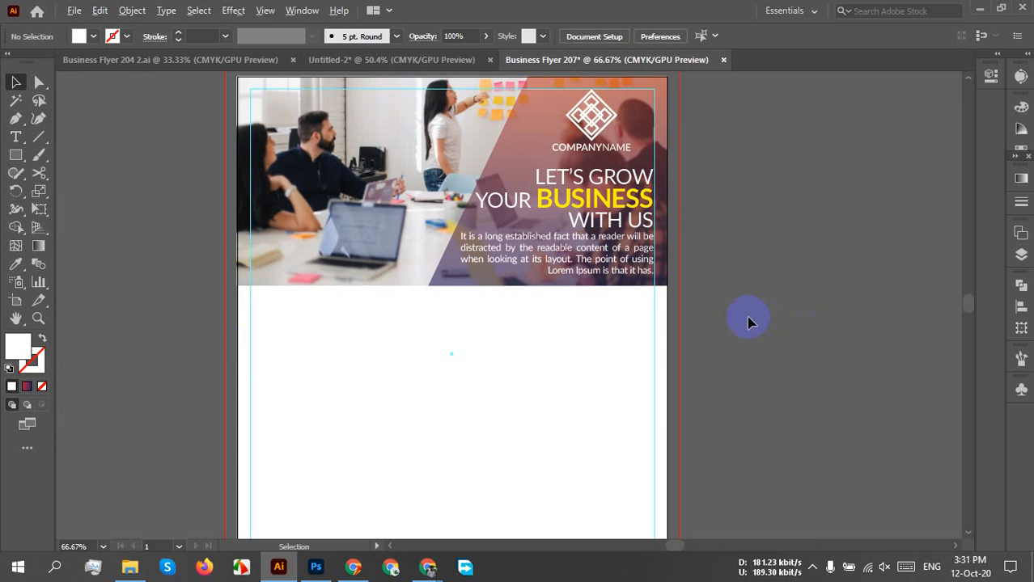
scroll(748, 318, "down", 1)
left_click_drag(727, 317, 637, 326)
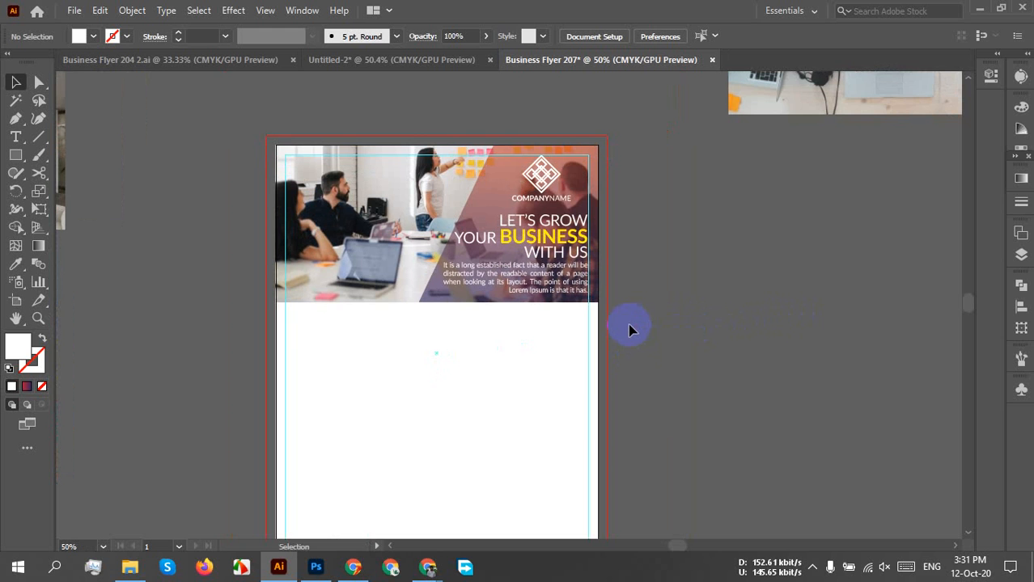
scroll(635, 323, "down", 2)
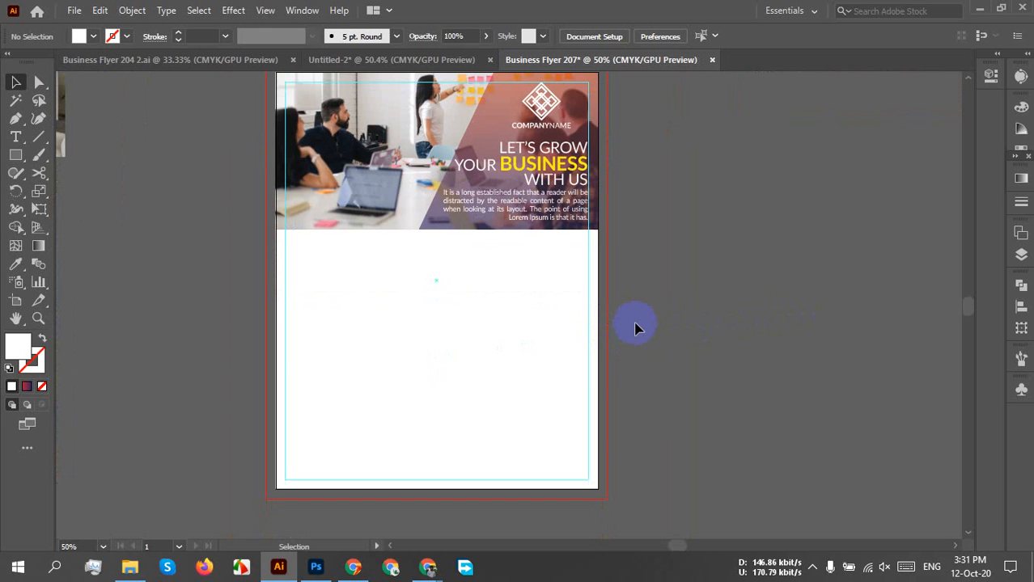
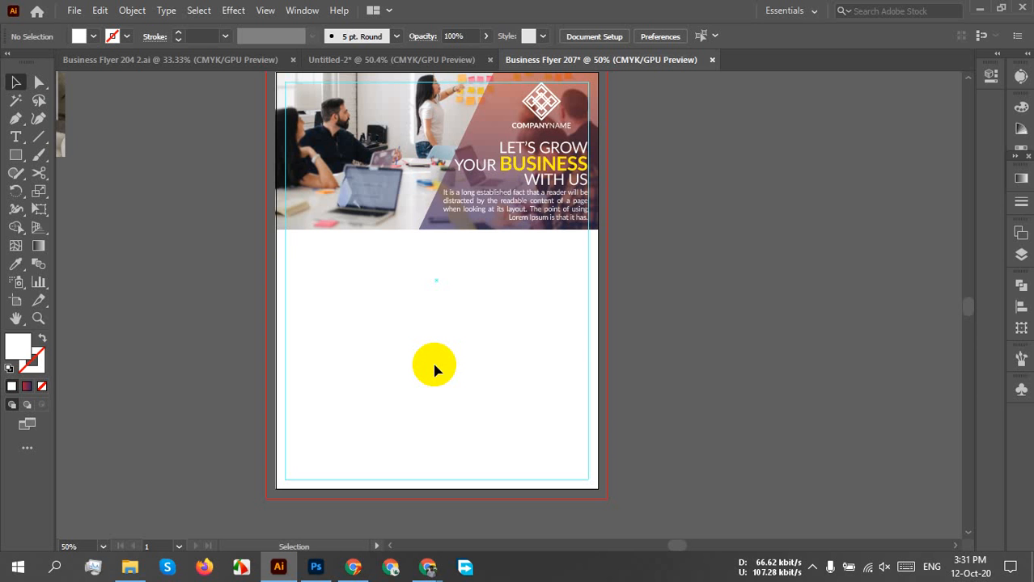
left_click(811, 566)
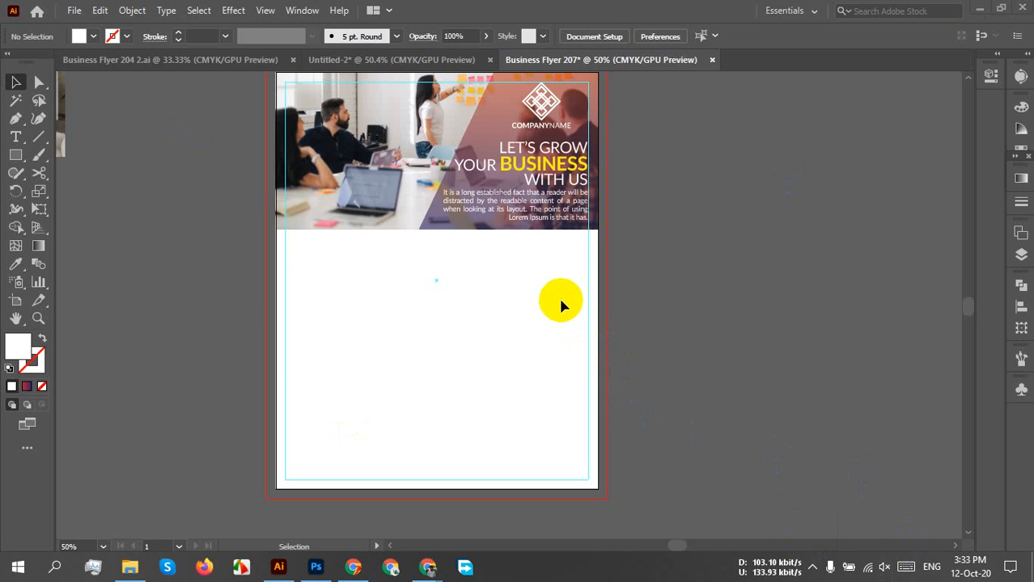
Move the white paragraph off the flyer onto the empty canvas beside it, and shift the headline slightly down
scroll(547, 244, "up", 1)
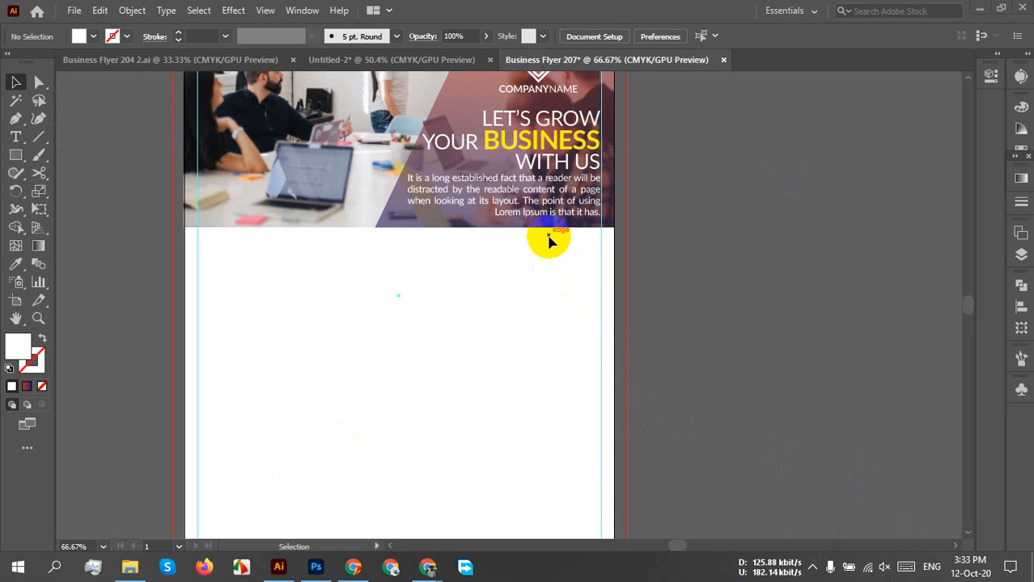
scroll(548, 240, "down", 1)
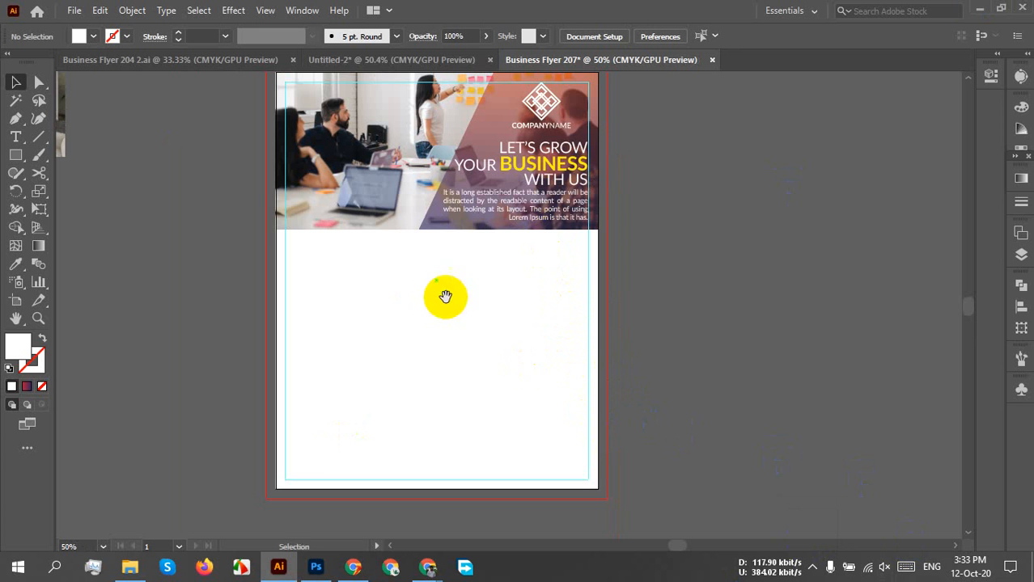
left_click_drag(443, 296, 462, 305)
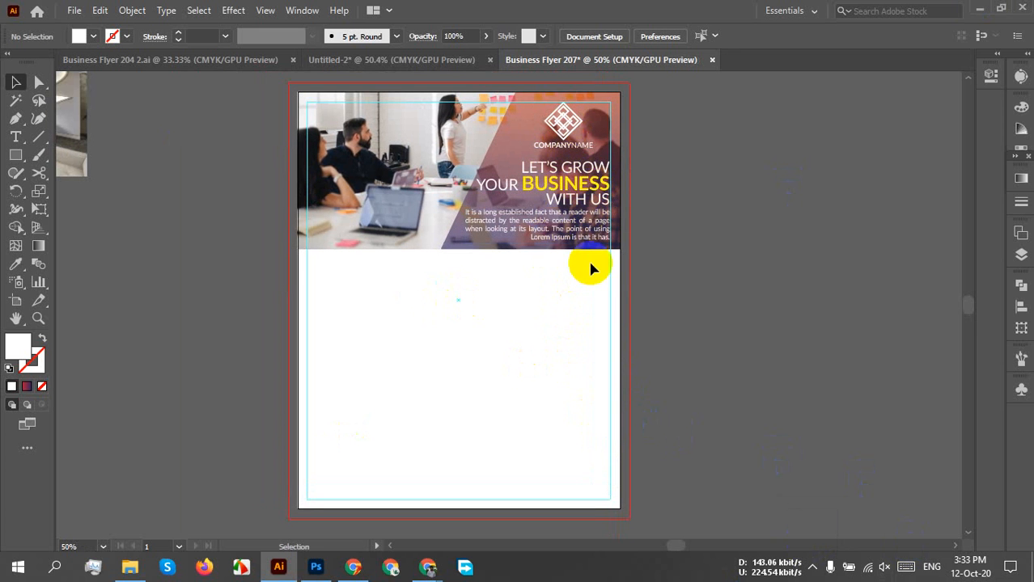
left_click_drag(574, 230, 853, 261)
left_click(579, 187)
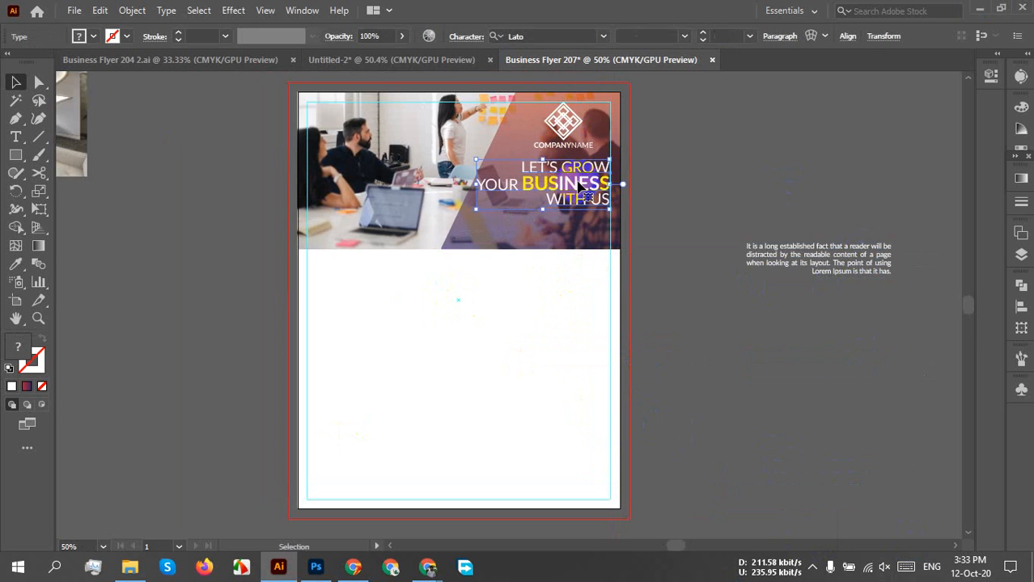
scroll(579, 187, "up", 1)
left_click_drag(579, 187, 579, 201)
left_click(744, 192)
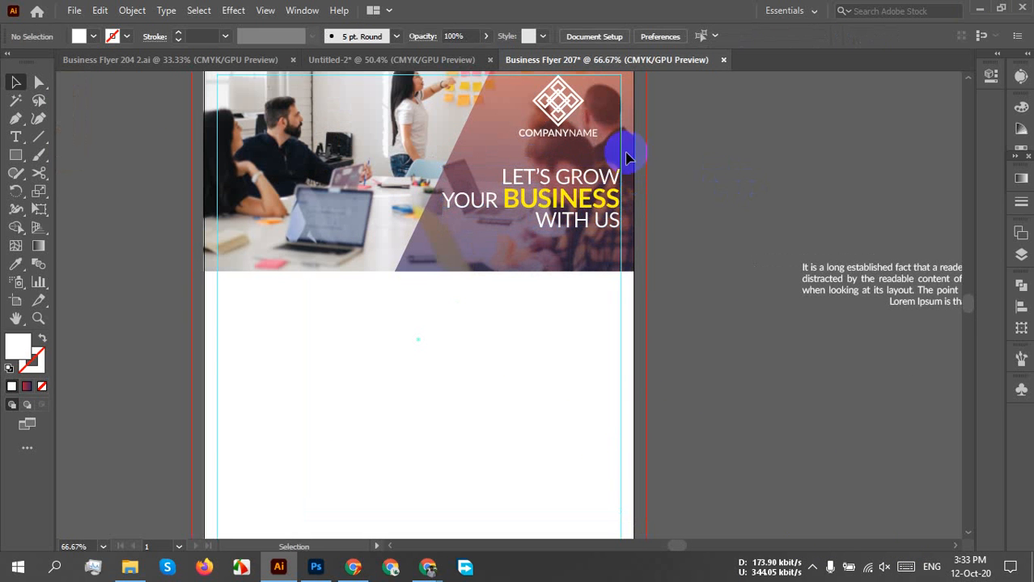
Enlarge the logo and the COMPANYNAME text together proportionally, then group them
left_click(580, 135)
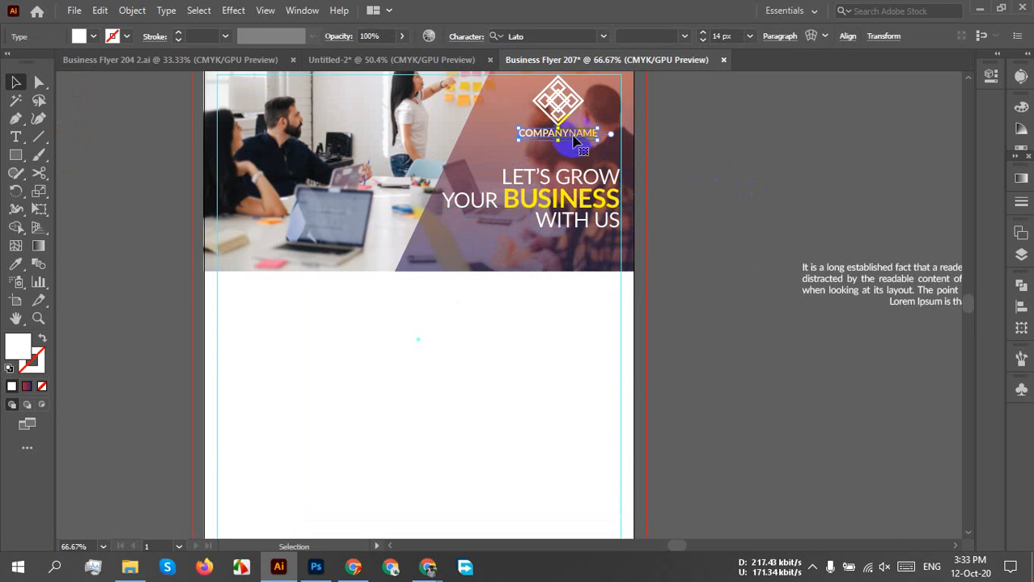
left_click(568, 107, "shift")
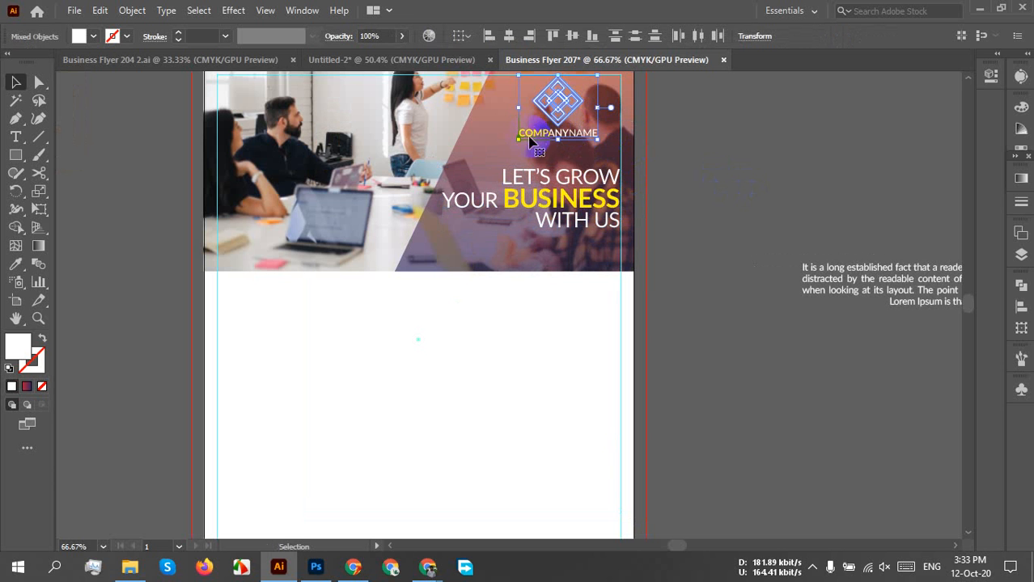
left_click_drag(522, 141, 500, 159)
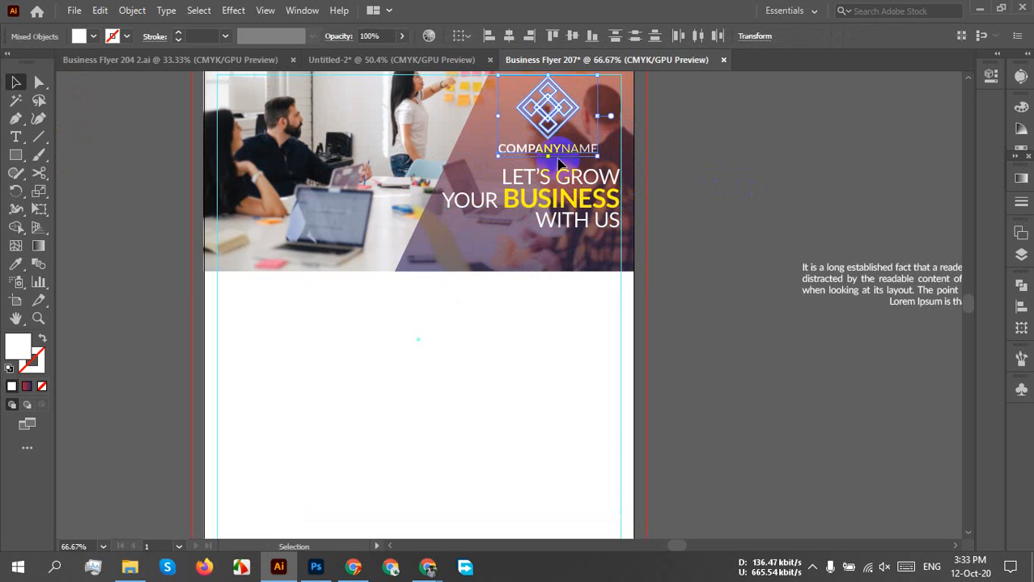
key("ctrl")
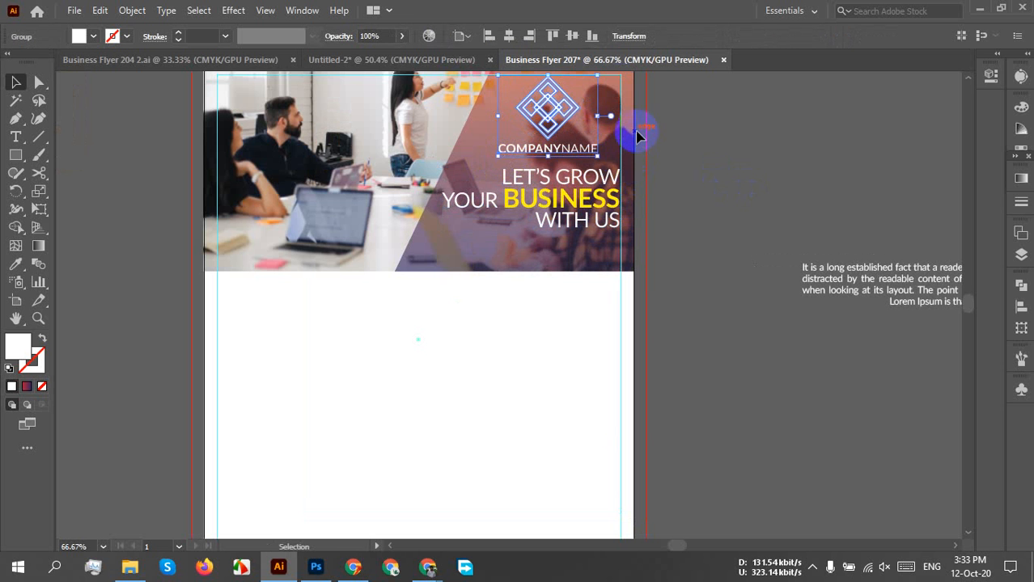
Move the logo group so its edges sit on the page's right and top margin guides
mouse_move(544, 111)
left_mouse_down()
mouse_move(565, 113)
mouse_move(545, 111)
mouse_move(554, 111)
left_mouse_up()
scroll(624, 164, "up", 4)
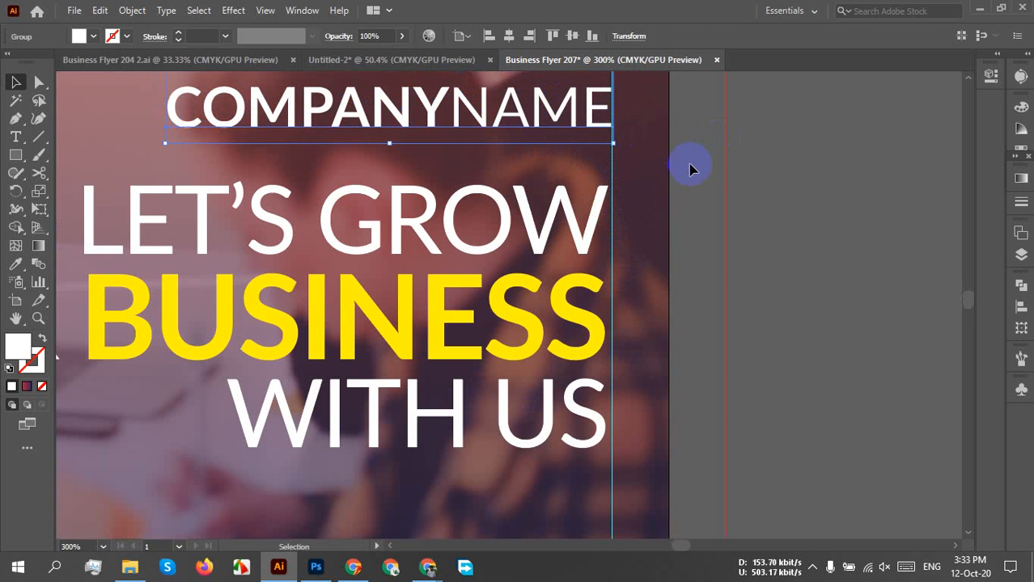
scroll(689, 166, "down", 4)
left_click(738, 211)
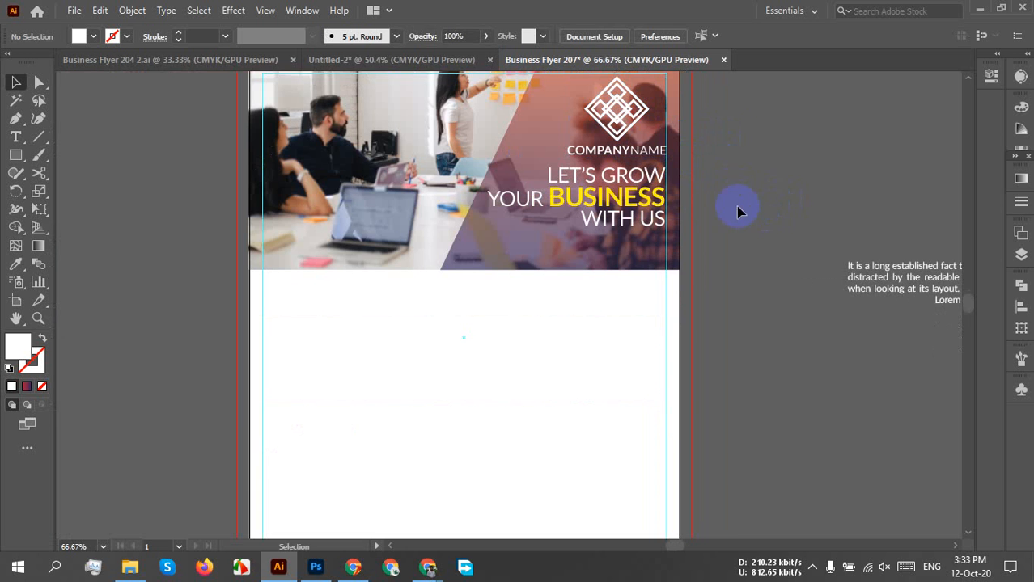
scroll(618, 105, "up", 4)
scroll(566, 437, "up", 3)
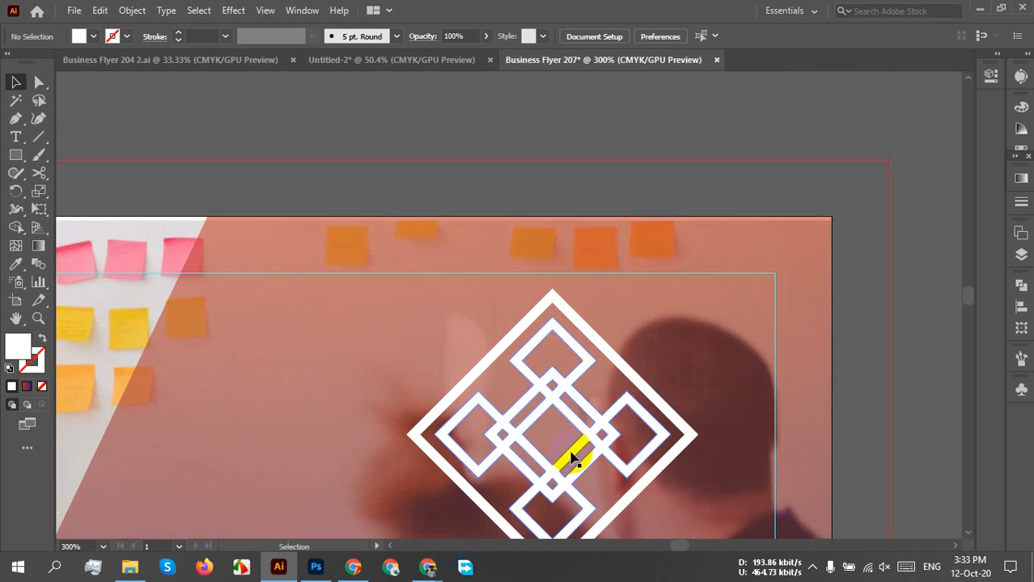
left_click_drag(566, 323, 564, 307)
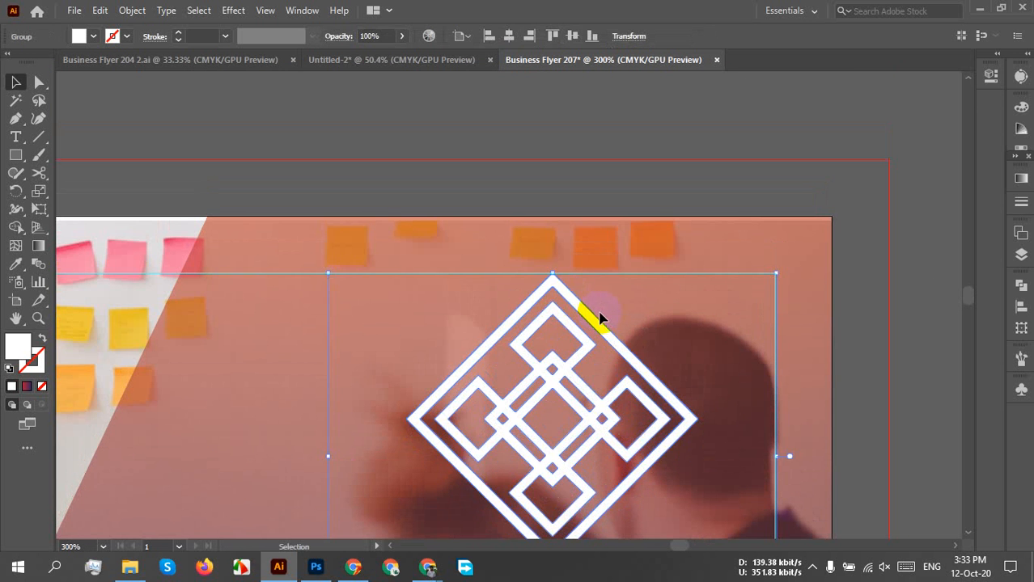
scroll(603, 322, "down", 4)
scroll(691, 408, "down", 1)
scroll(692, 408, "down", 3)
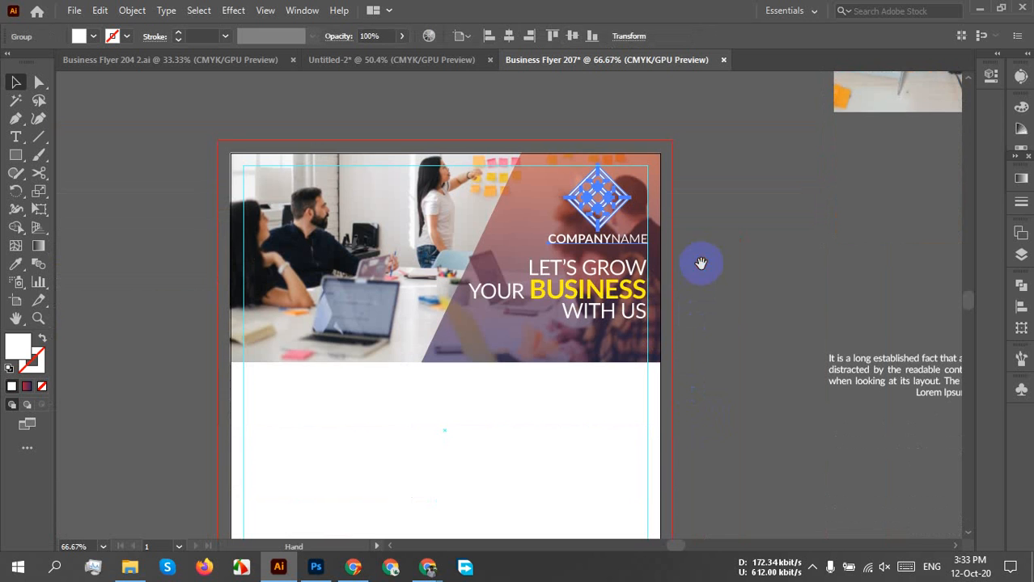
left_click(701, 414)
scroll(699, 400, "down", 1)
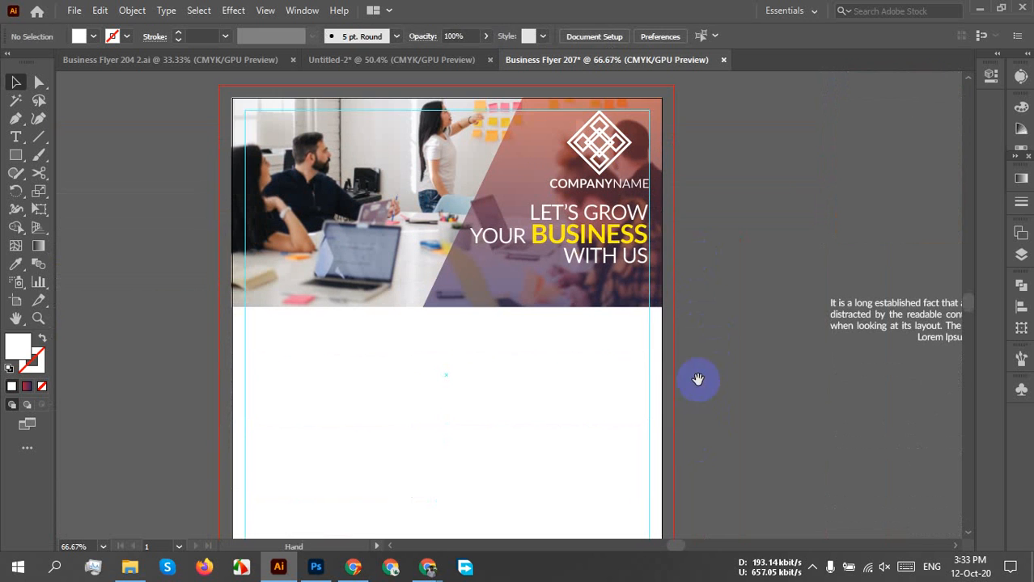
Align the headline's right edge with the margin guide and enlarge the headline proportionally toward its lower left
left_click(594, 275)
scroll(594, 267, "up", 2)
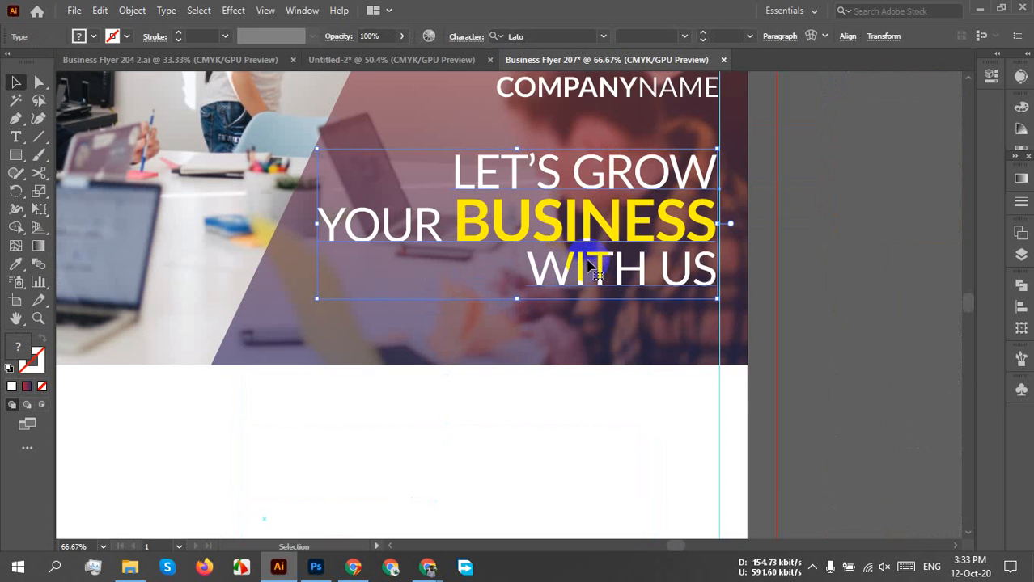
scroll(597, 256, "up", 1)
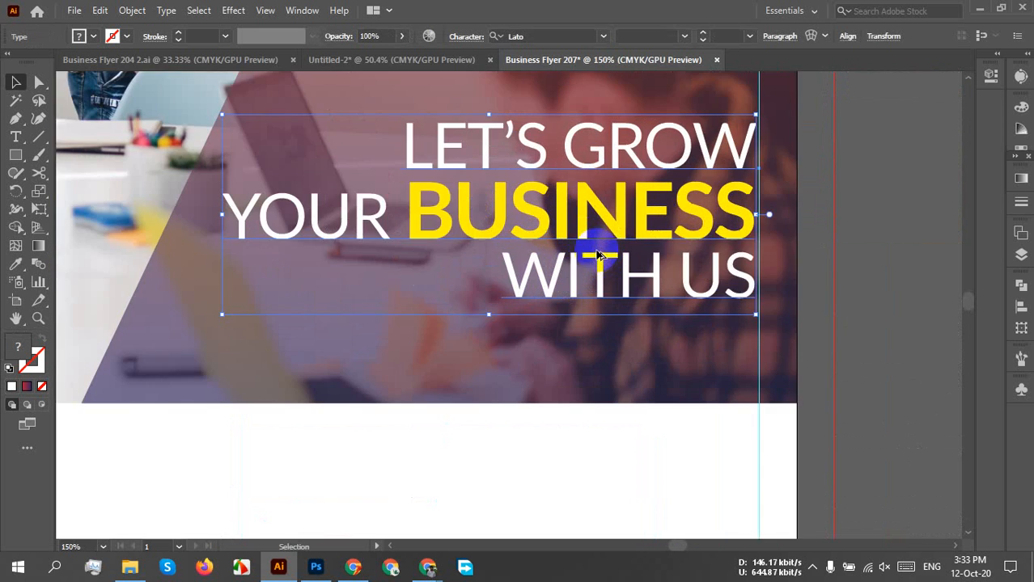
left_click_drag(645, 204, 670, 223)
scroll(791, 254, "up", 3)
scroll(670, 224, "down", 3)
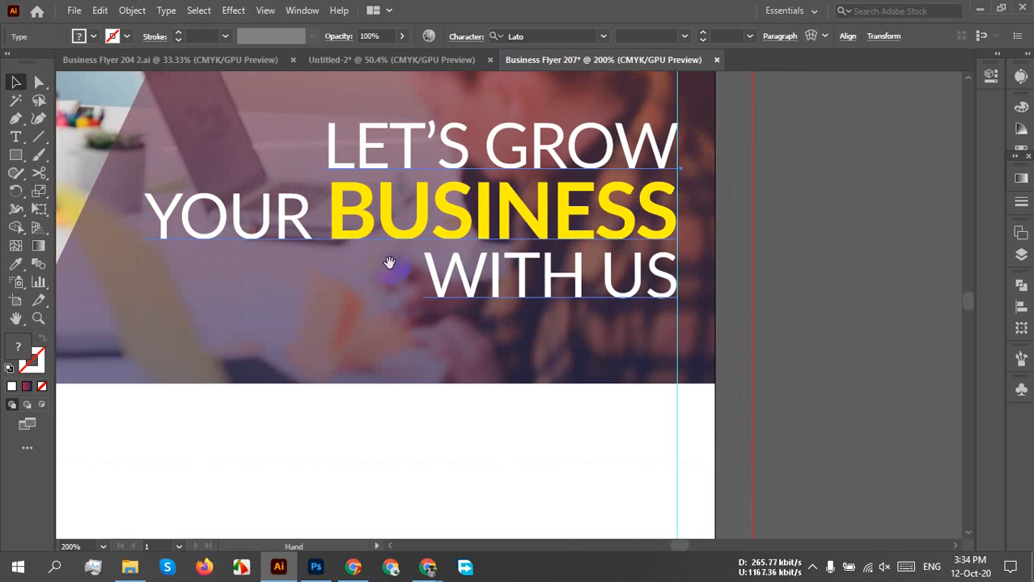
left_click_drag(387, 263, 635, 249)
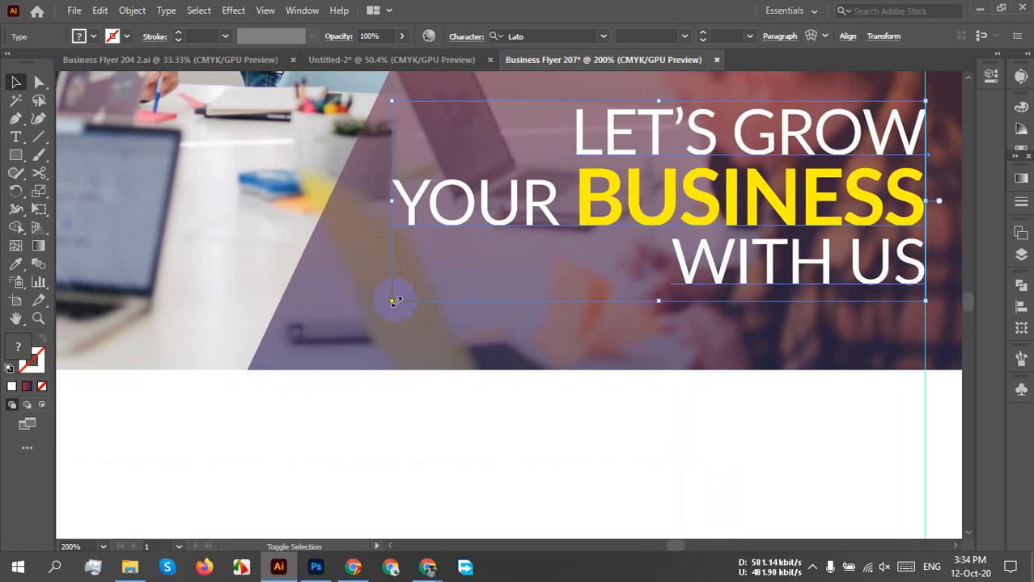
left_click_drag(394, 301, 340, 336)
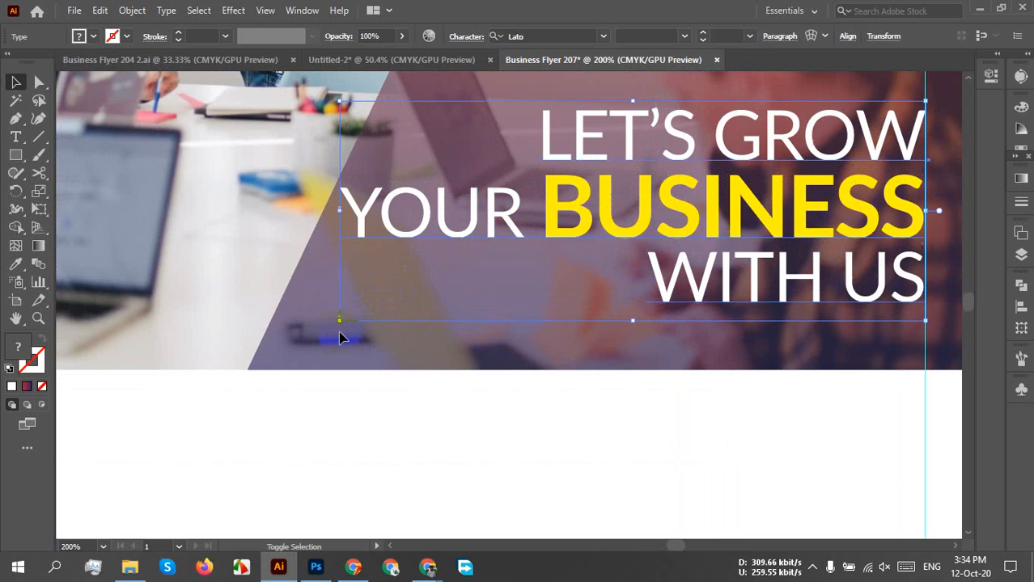
scroll(607, 327, "down", 1)
left_click_drag(745, 304, 592, 371)
left_click(890, 307)
Set the leading of the whole headline to 38 px
left_click(605, 314)
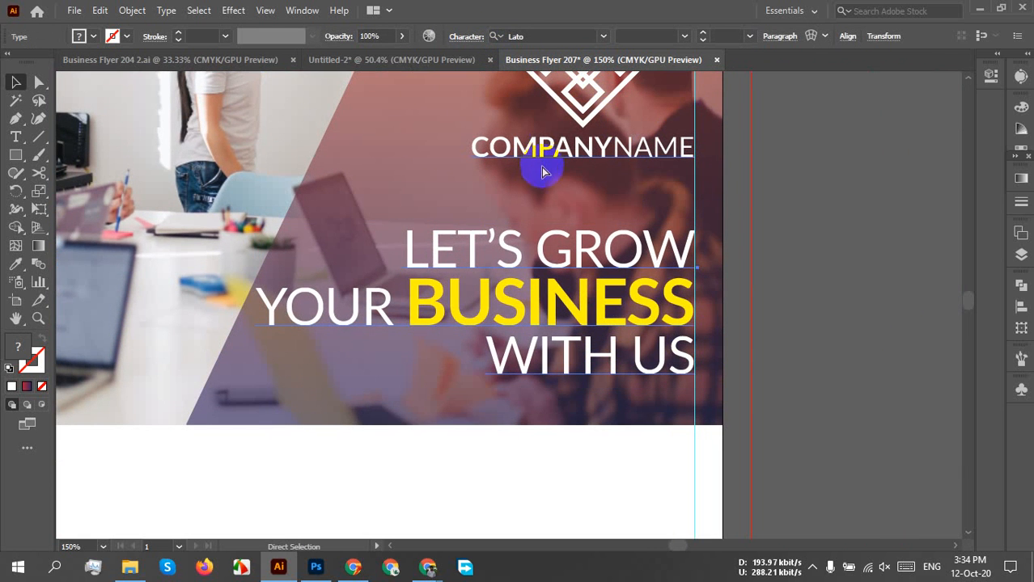
key("ctrl+t")
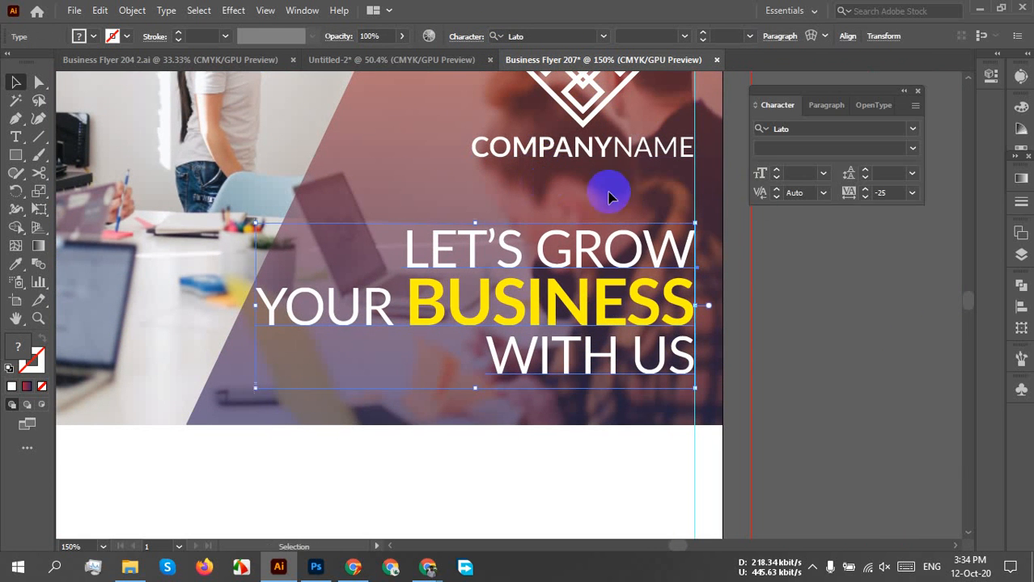
left_click(892, 172)
type("17")
key("Return")
scroll(892, 172, "down", 3)
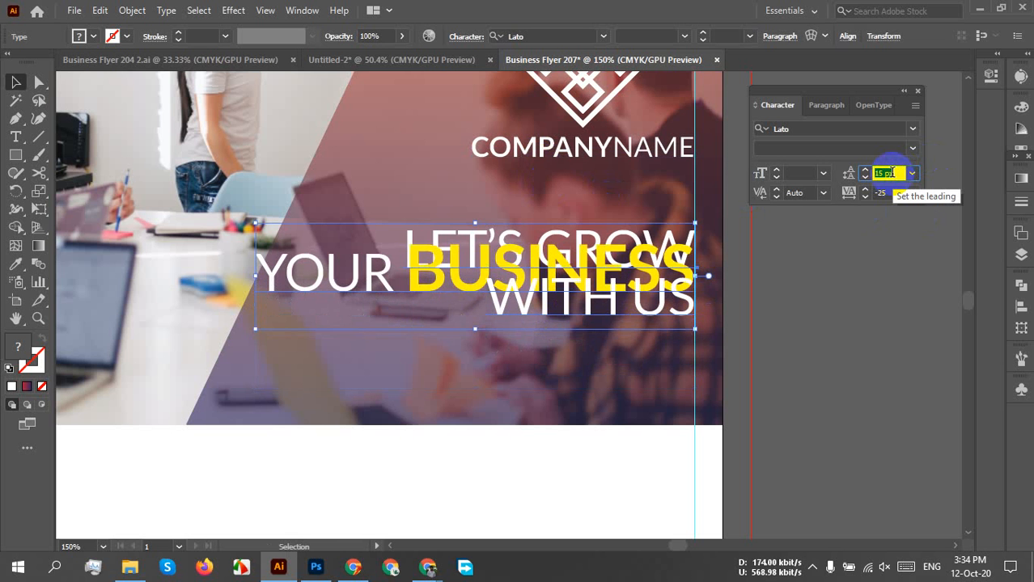
scroll(892, 172, "up", 12)
scroll(892, 172, "up", 11)
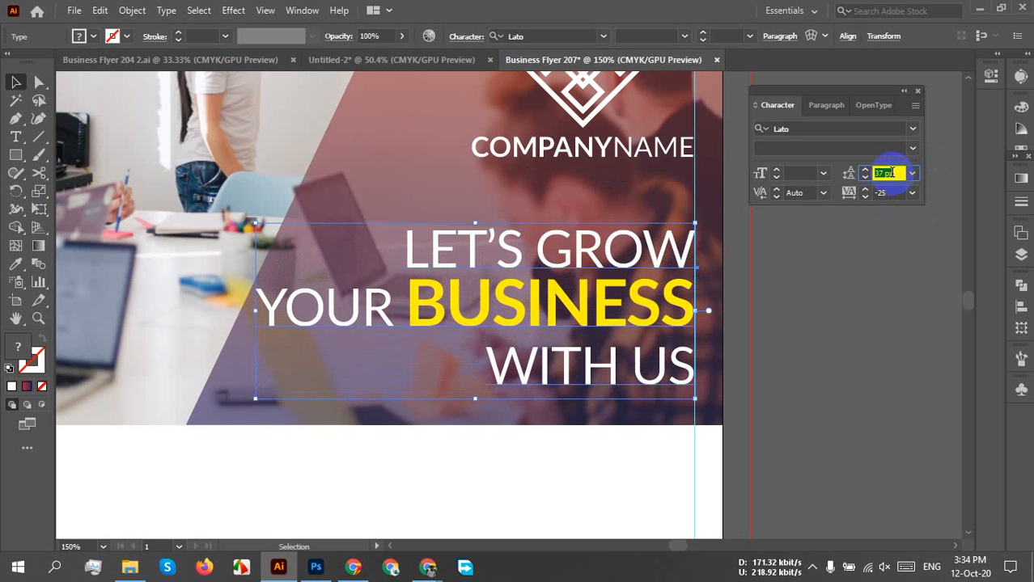
scroll(892, 172, "up", 1)
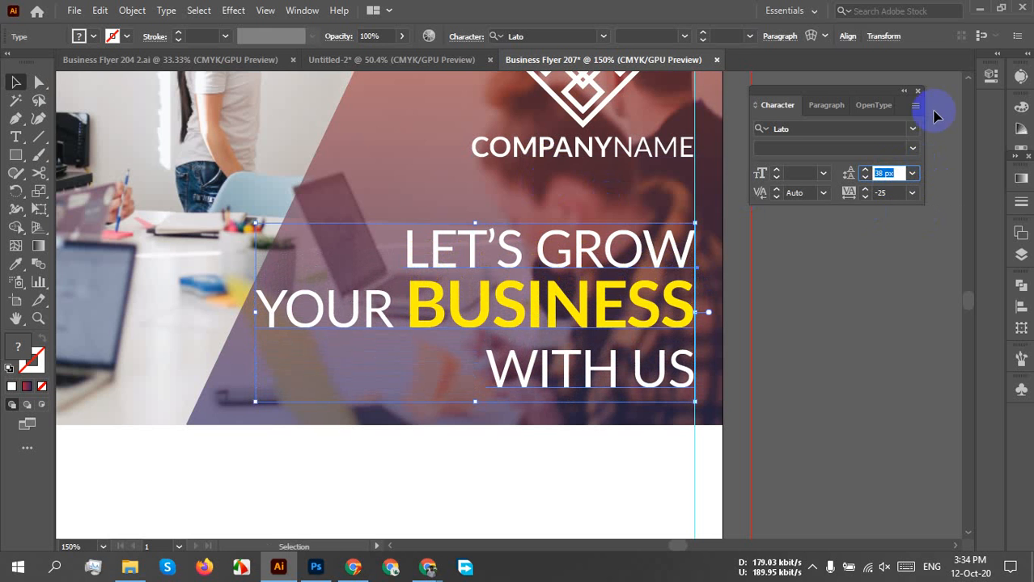
left_click(760, 342)
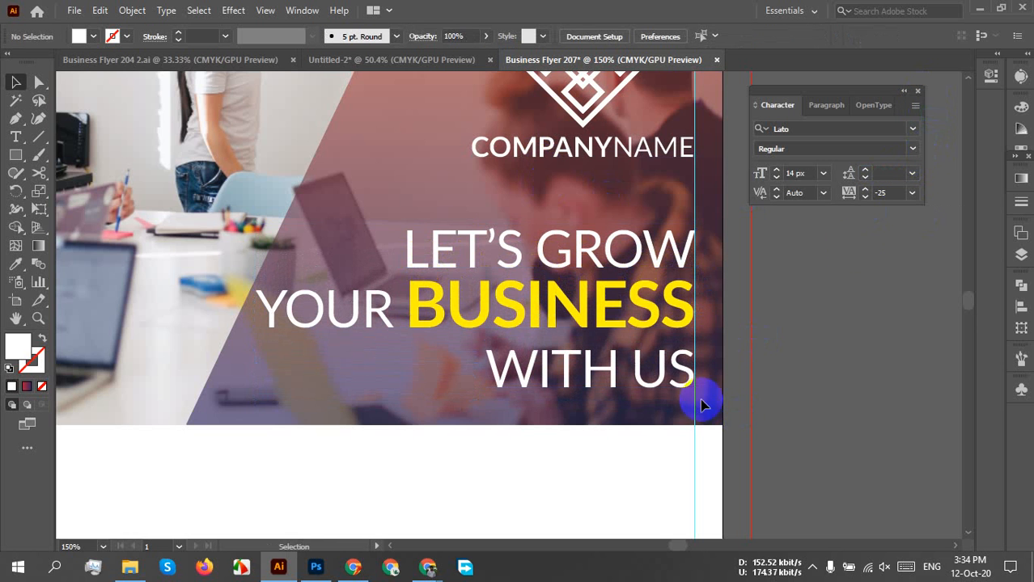
Set the leading of the headline's last line "WITH US" to 31 px and close the character settings
scroll(608, 378, "down", 3)
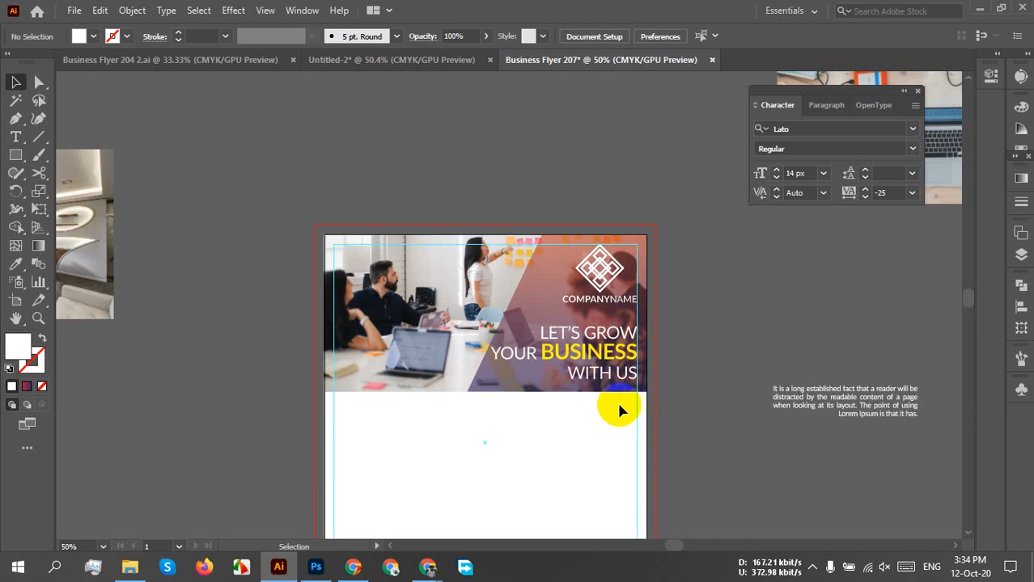
scroll(616, 400, "up", 2)
left_click(578, 366)
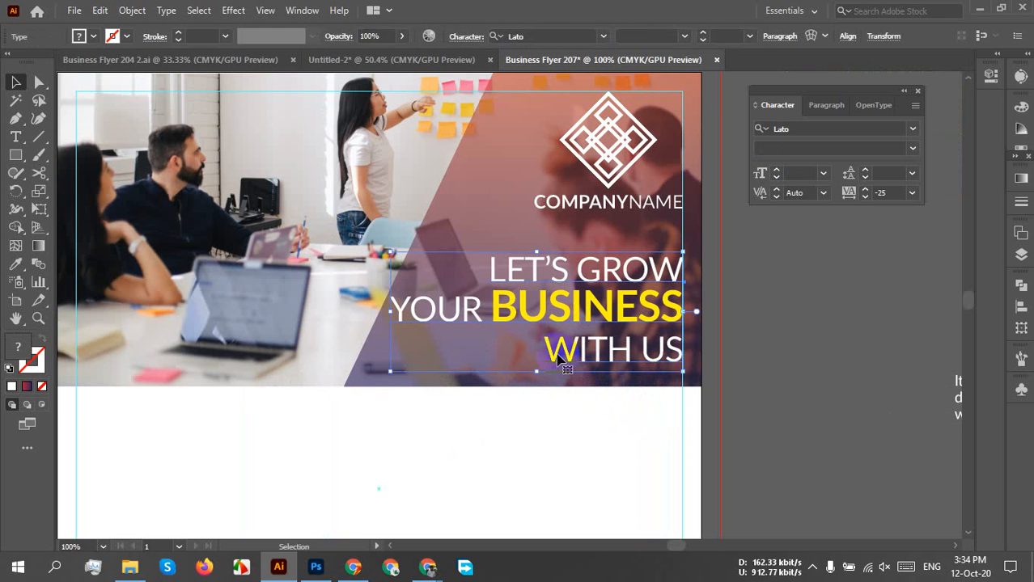
triple_click(550, 350)
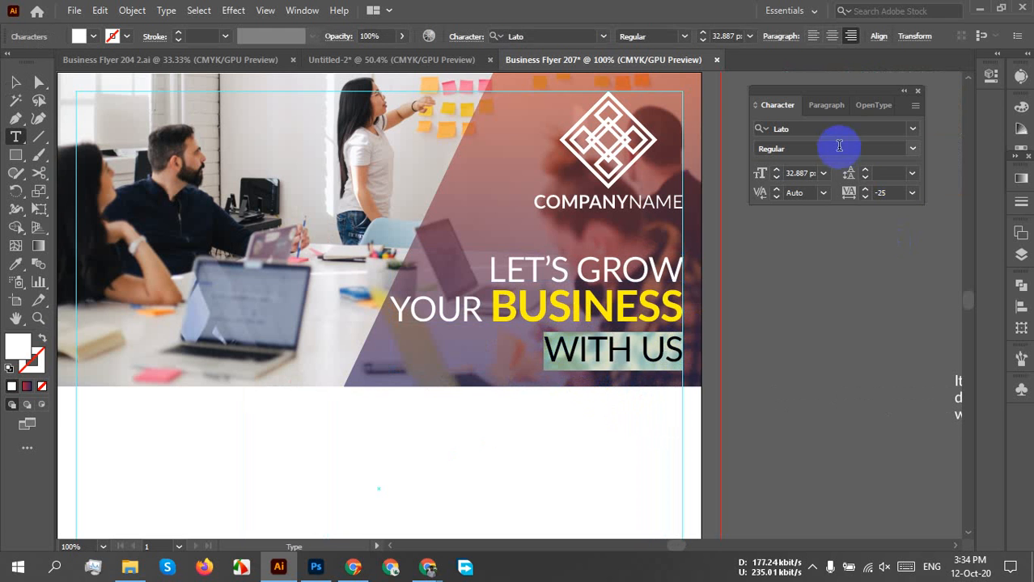
left_click(886, 174)
key("Up")
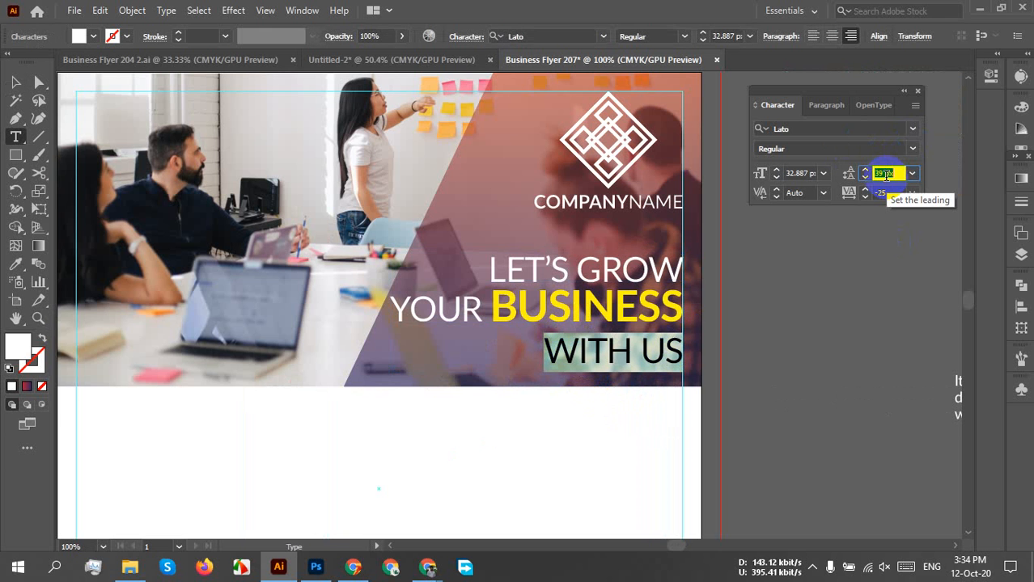
key("Down")
key("Down")
key("Down")
key("Down")
key("Down")
key("Down")
key("Down")
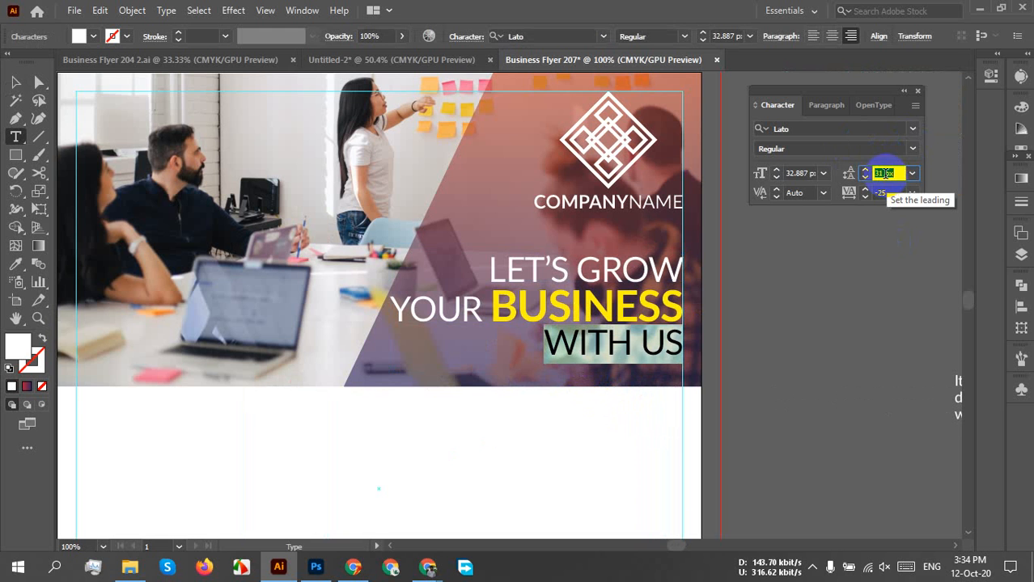
left_click(838, 323)
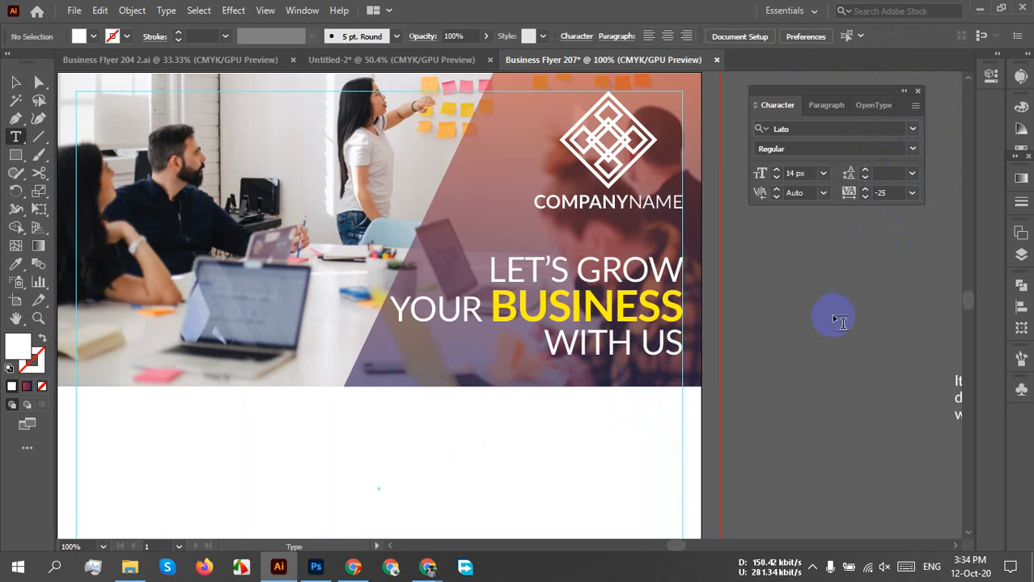
left_click(15, 81)
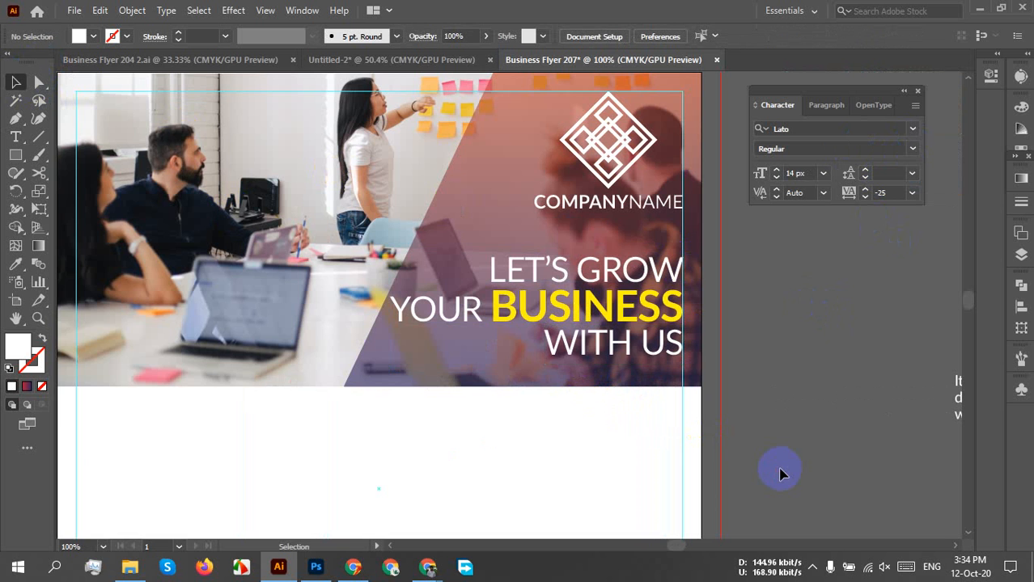
scroll(703, 428, "down", 2)
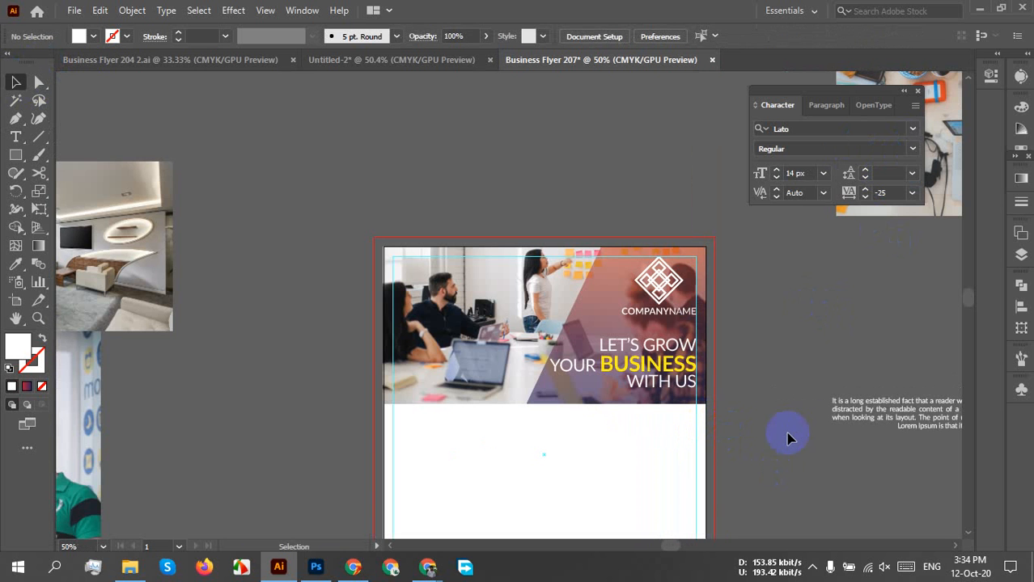
left_click(916, 95)
left_click_drag(773, 267, 699, 212)
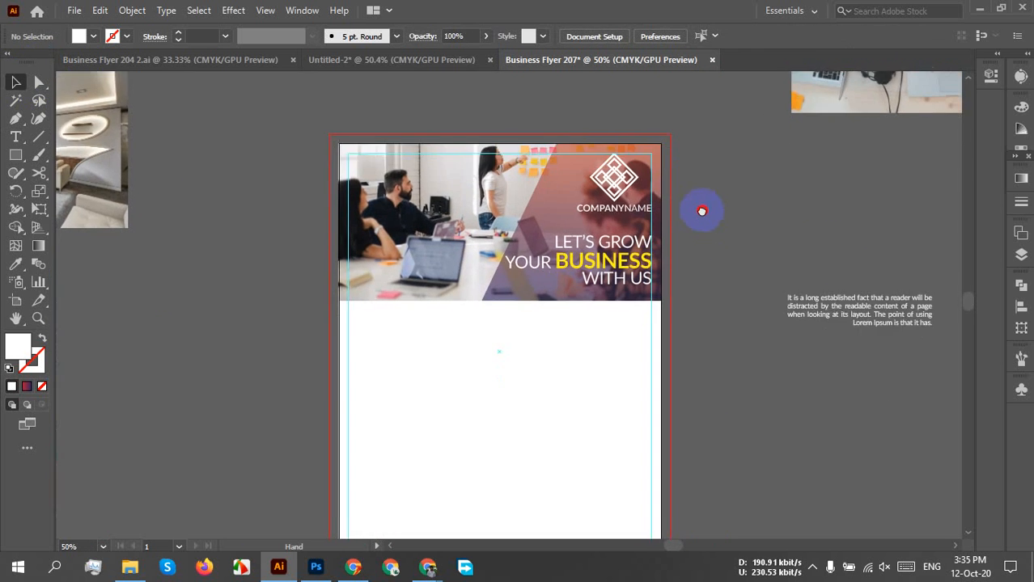
scroll(688, 315, "down", 1)
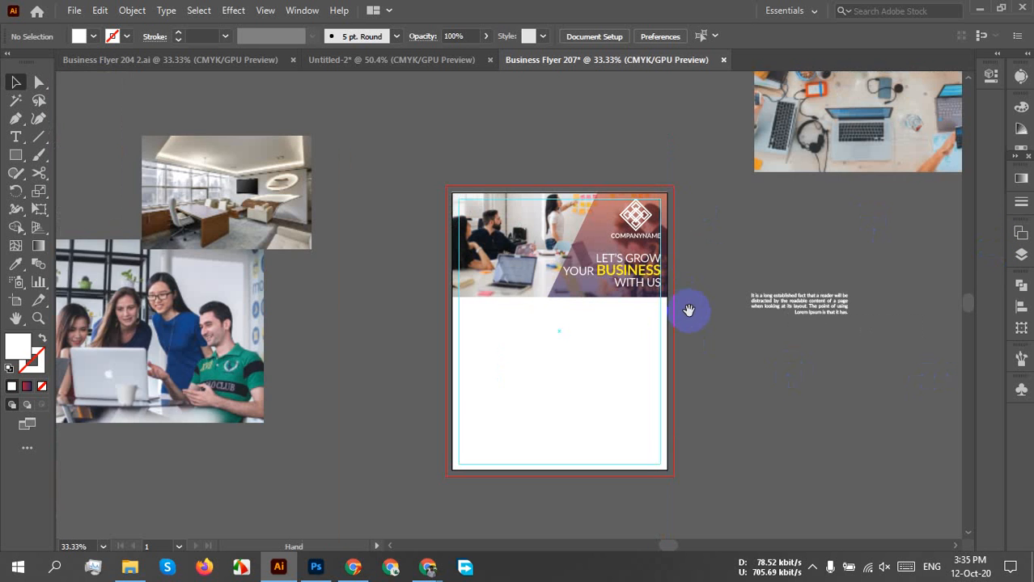
left_click_drag(688, 308, 543, 287)
scroll(488, 284, "up", 2)
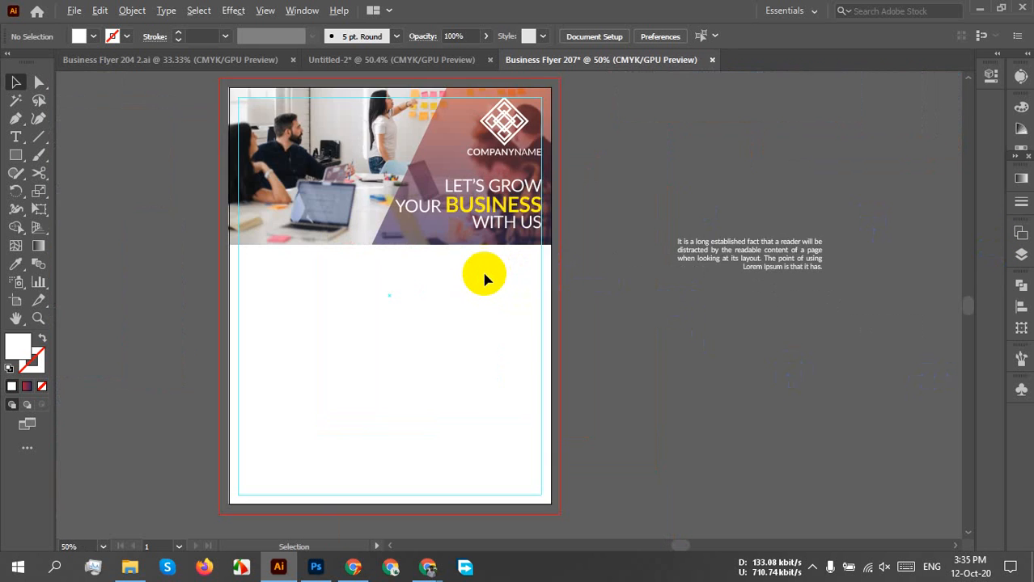
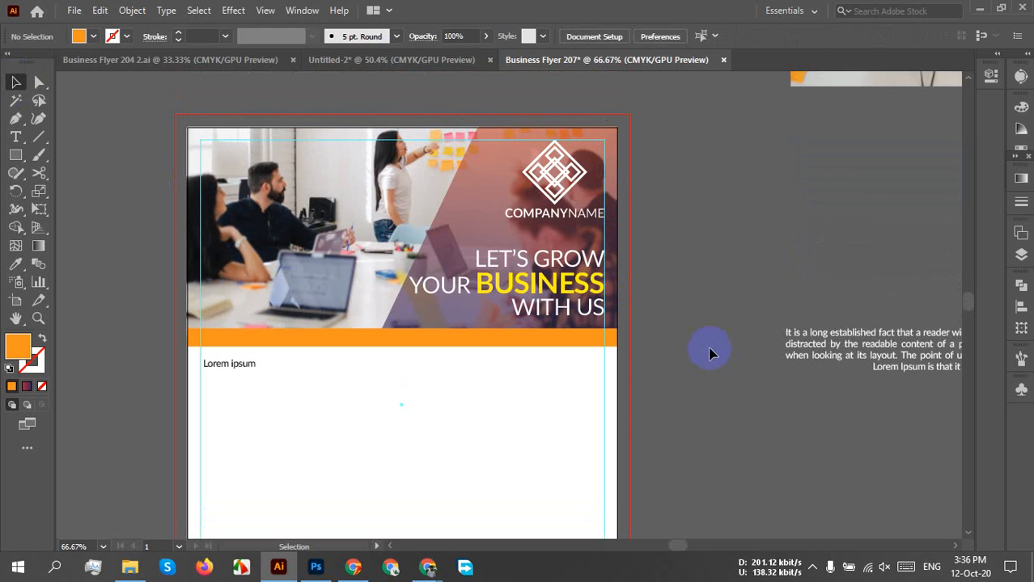
Stretch the orange bar below the cover photo taller and move the Lorem ipsum text down clear of it
left_click(402, 342)
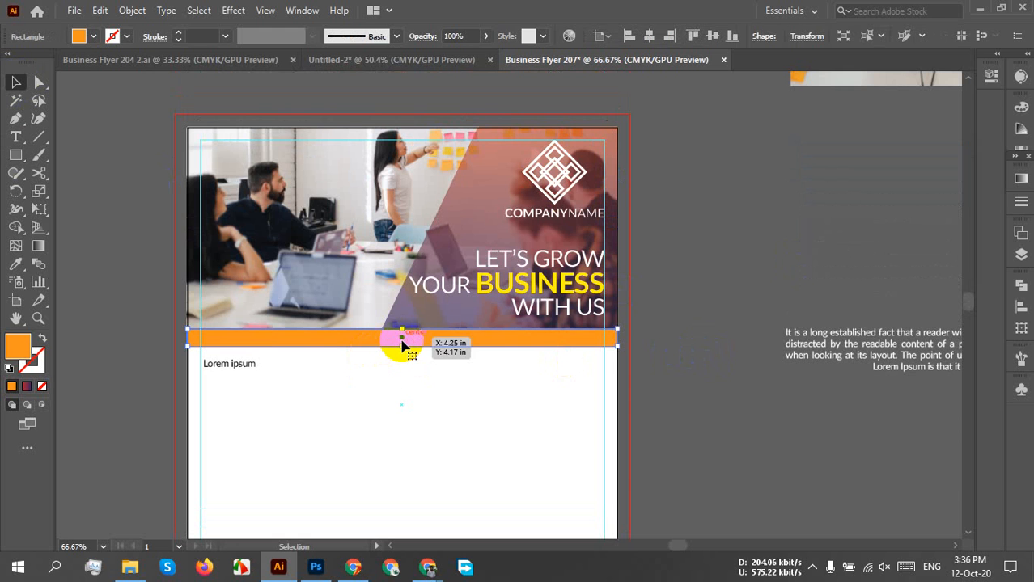
left_click_drag(402, 331, 402, 357)
left_click(247, 403)
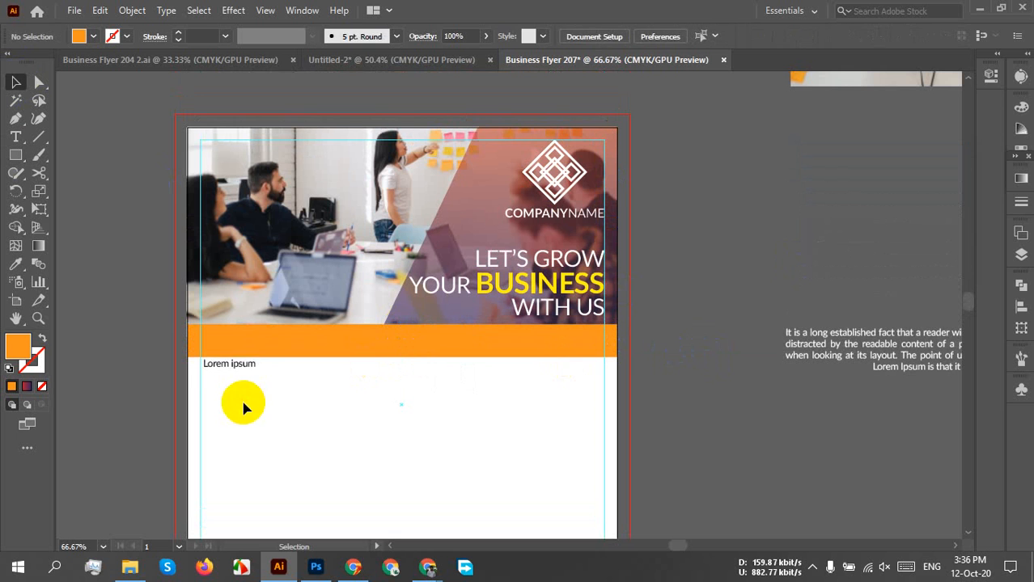
left_click_drag(239, 375, 242, 396)
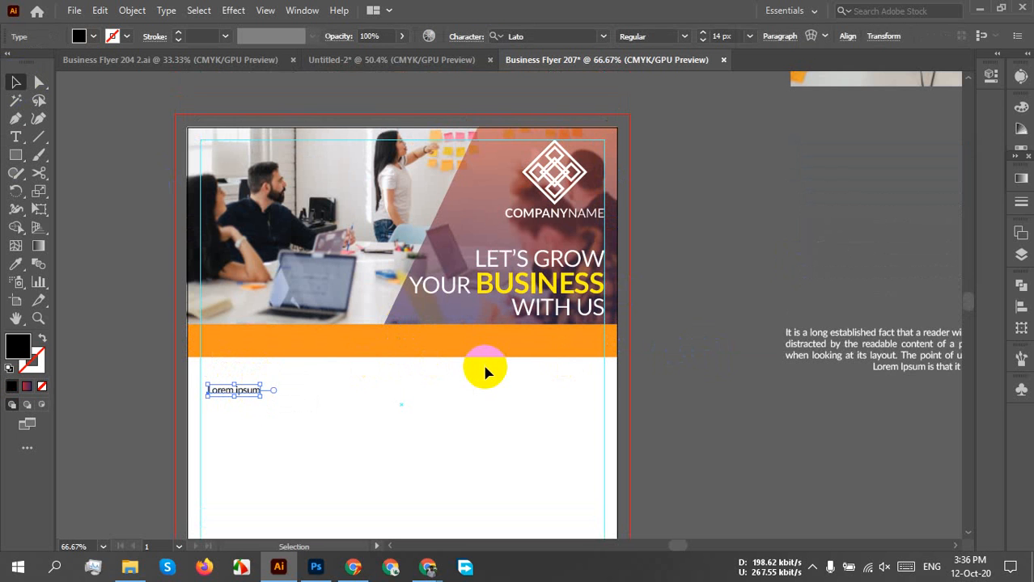
Lower the orange bar's top edge to make the bar slimmer, keeping its bottom edge in place
left_click(390, 338)
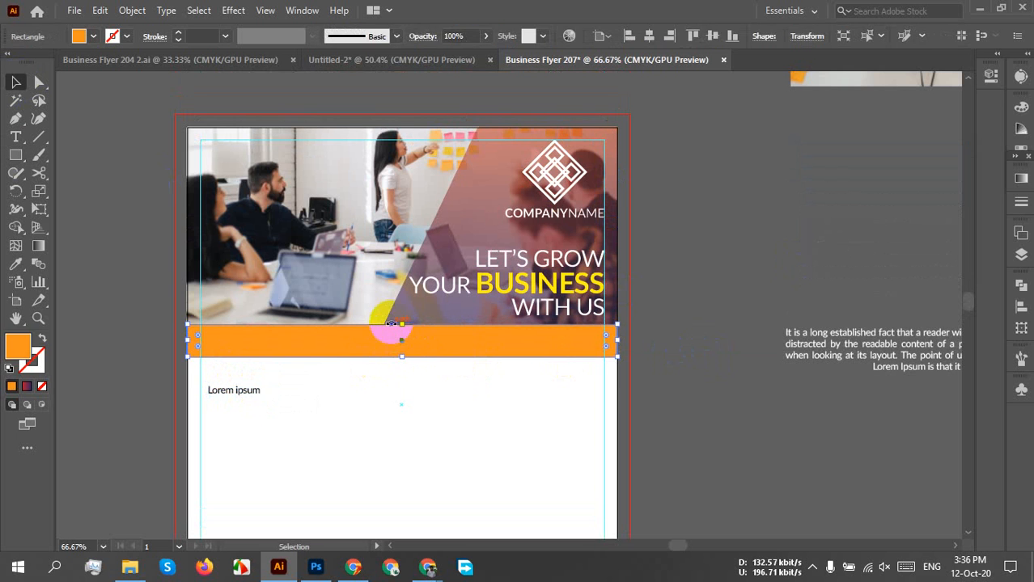
left_click_drag(403, 325, 401, 335)
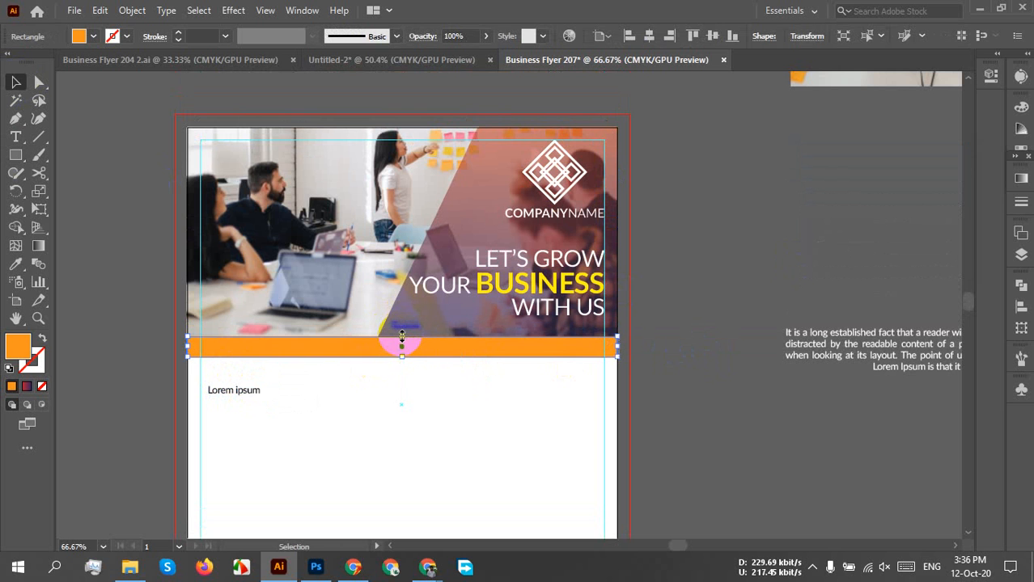
left_click(507, 400)
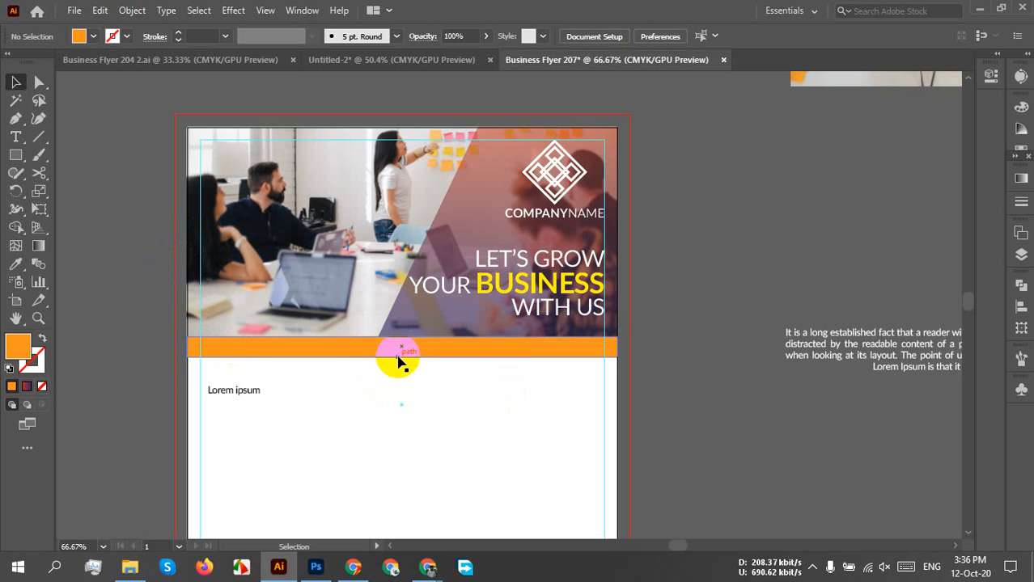
left_click(425, 349)
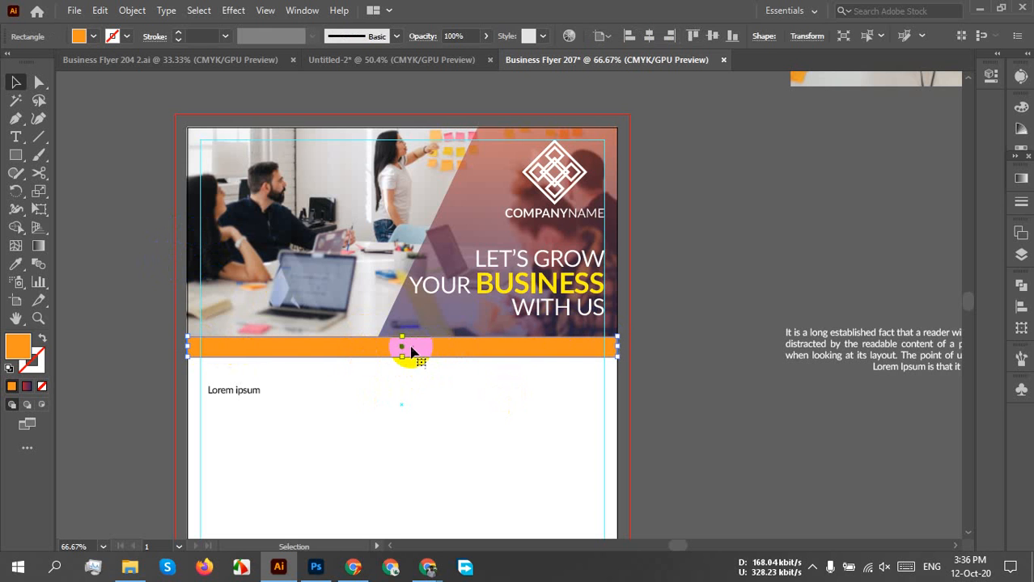
left_click(473, 420)
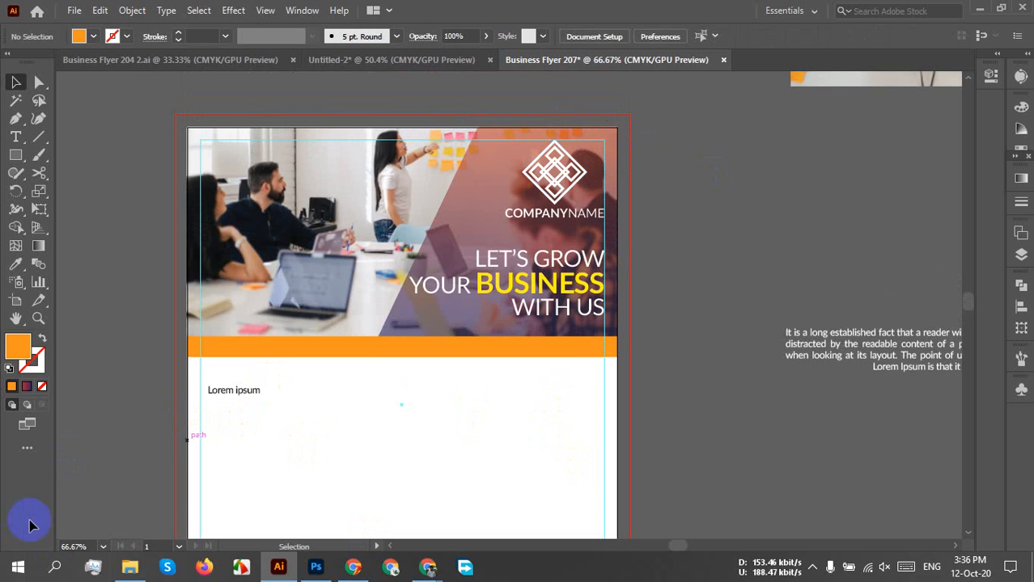
Enlarge the Lorem ipsum text below the orange bar and set its font size to 20 px
left_click_drag(298, 426, 309, 340)
scroll(267, 424, "up", 2)
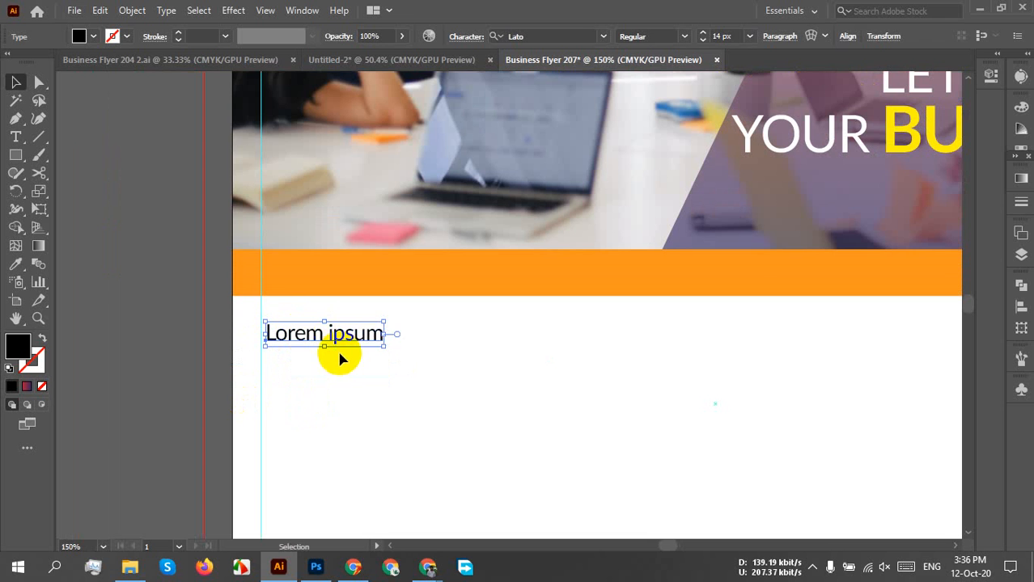
left_click_drag(385, 346, 458, 362)
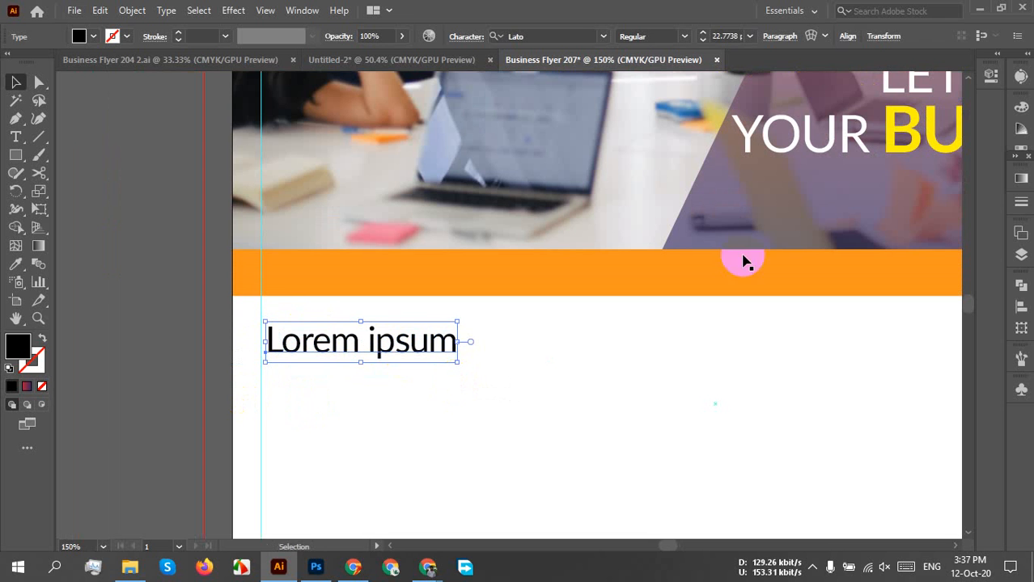
left_click(720, 35)
type("22")
key("Return")
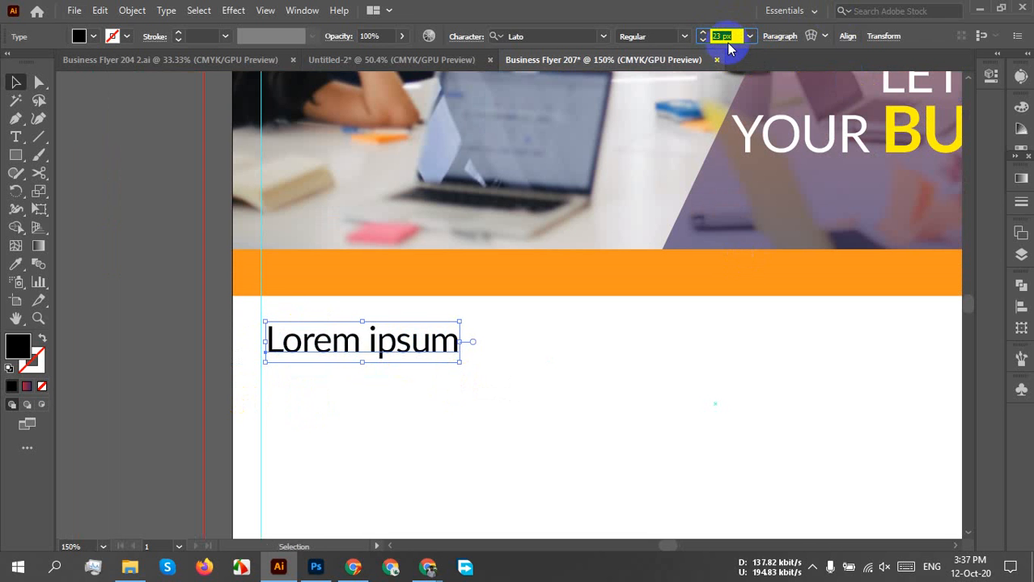
type("20")
key("Return")
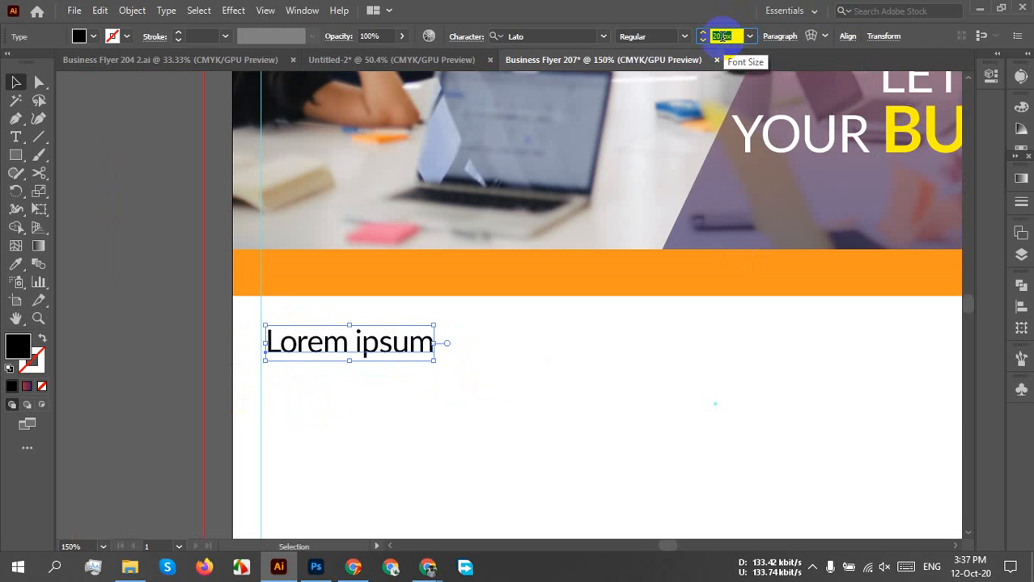
key("Down")
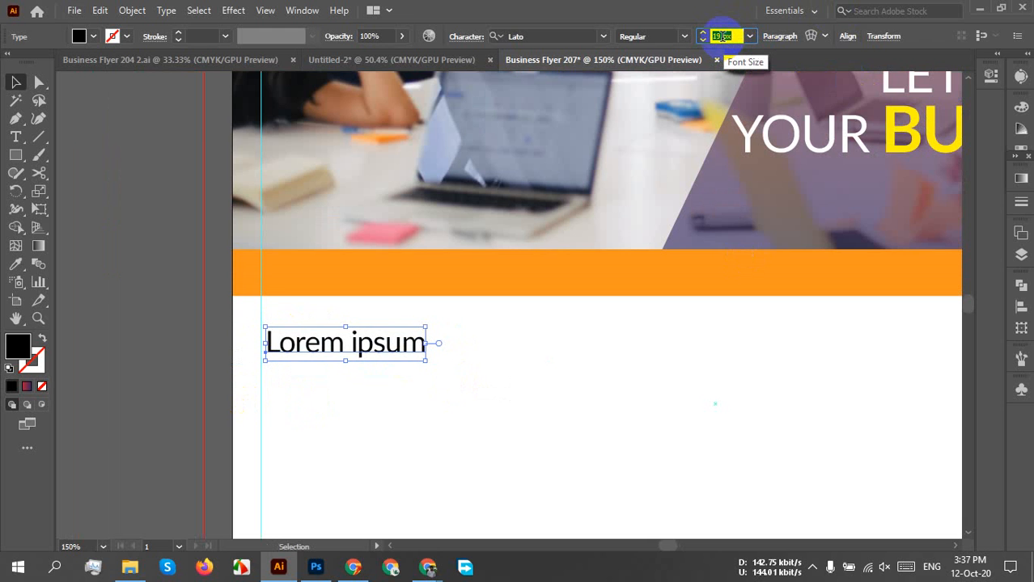
key("Up")
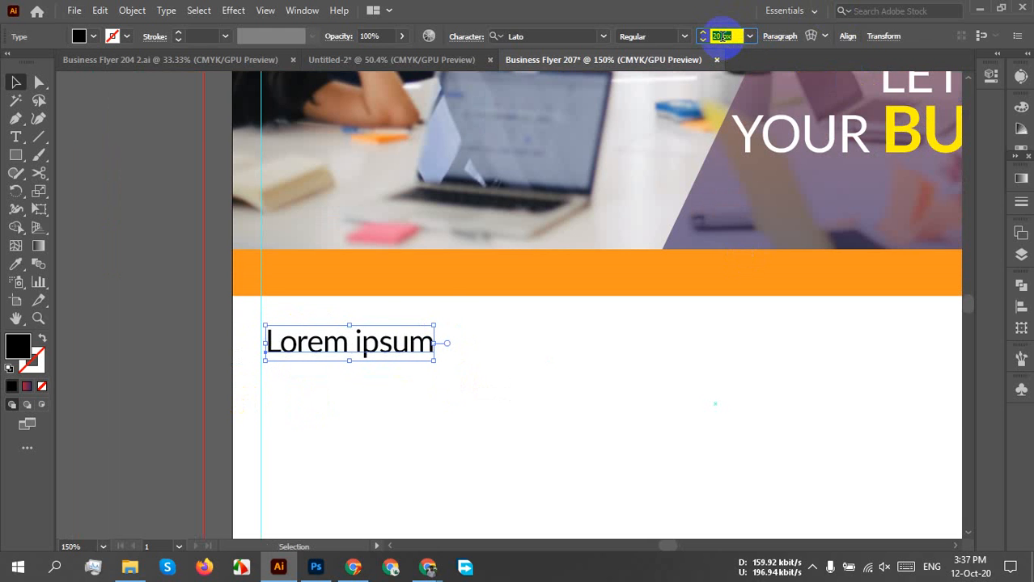
Replace the Lorem ipsum text with "about us:" and change its case to uppercase
double_click(382, 343)
key("ctrl+a")
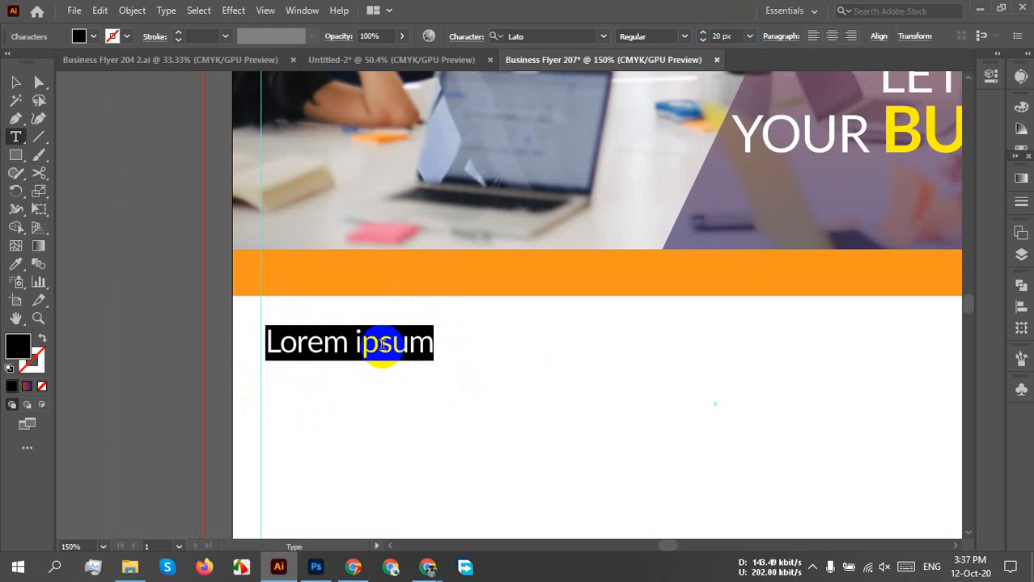
type("about us:")
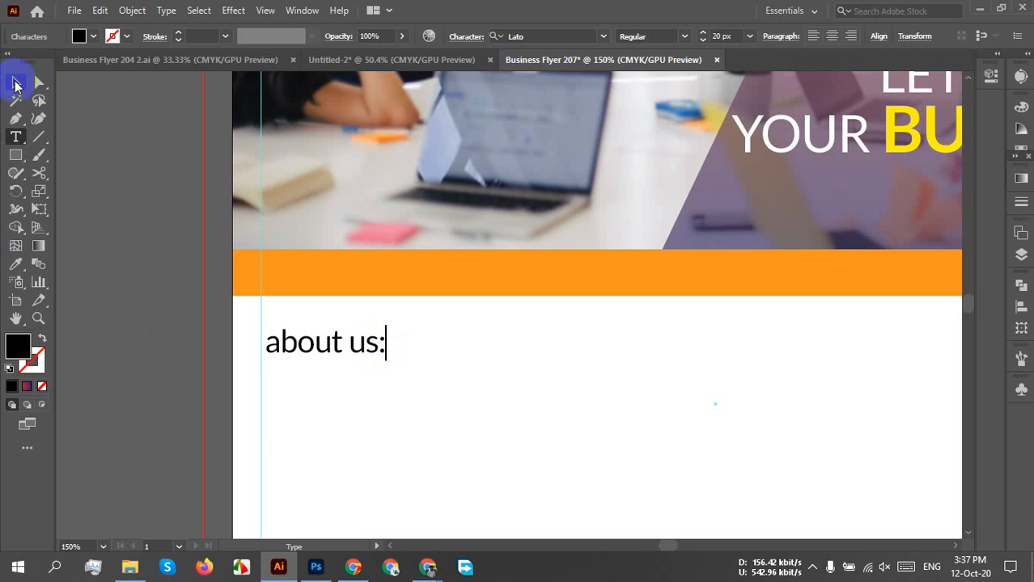
left_click(15, 81)
left_click(167, 10)
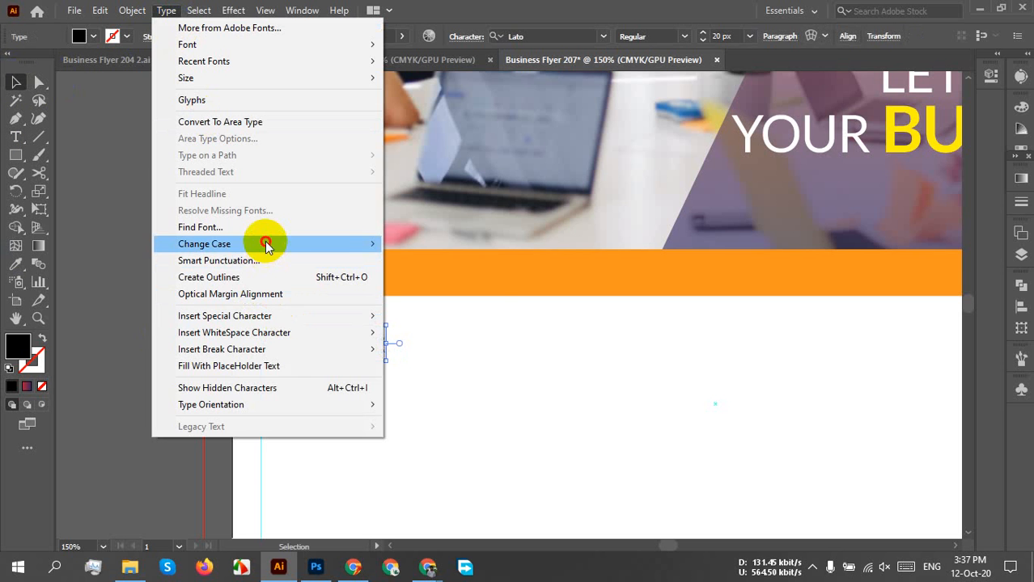
mouse_move(265, 243)
left_click(449, 245)
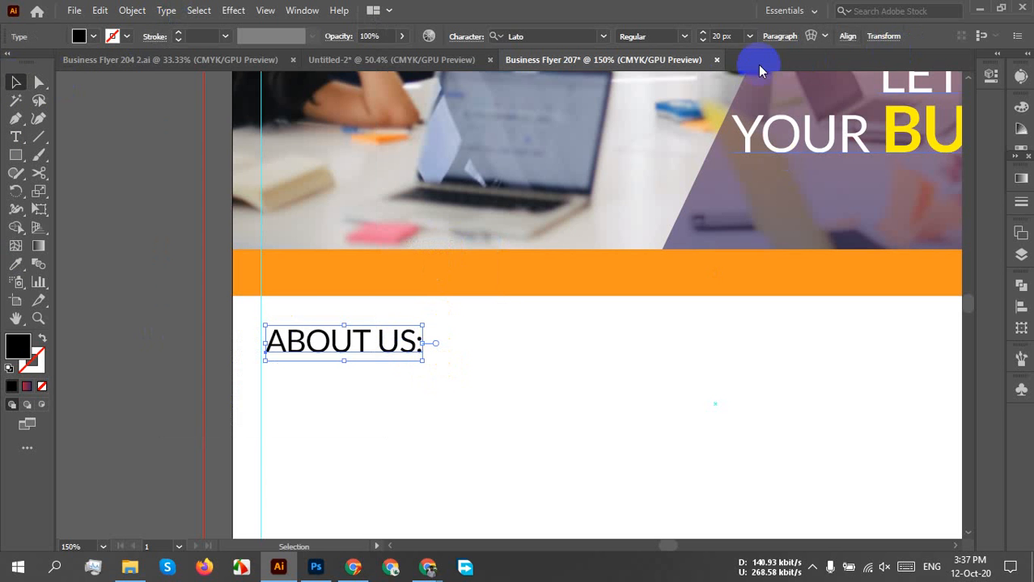
Set the "ABOUT US:" heading to Bold and move it up closer to the orange bar
left_click(685, 36)
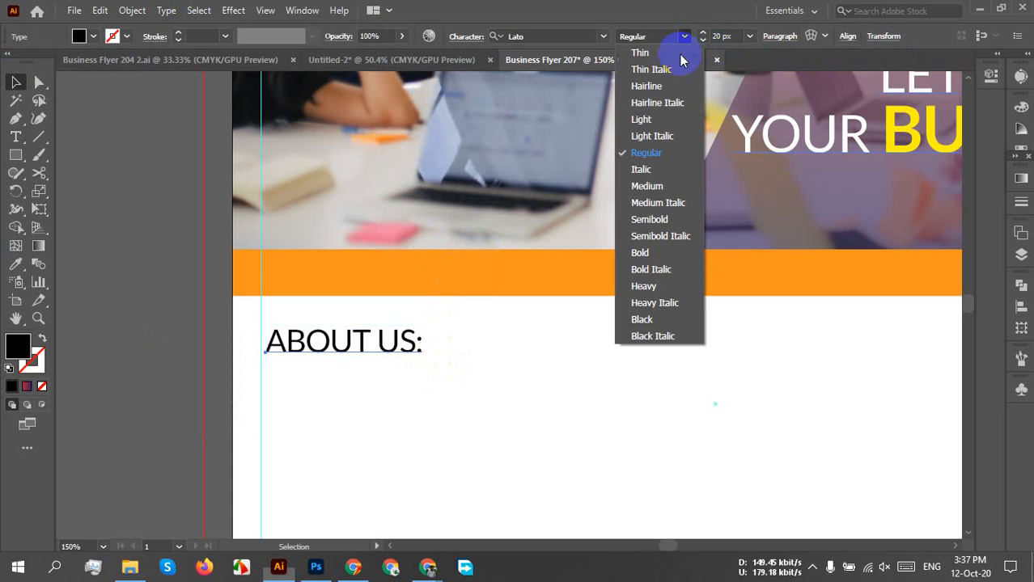
left_click(655, 254)
left_click_drag(337, 341, 337, 330)
left_click(427, 372)
scroll(428, 376, "down", 3)
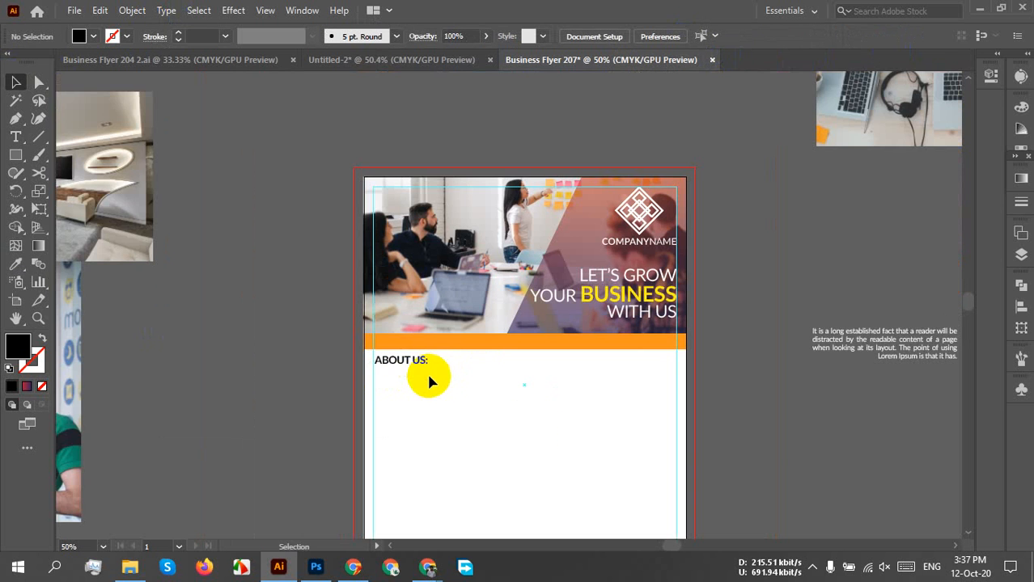
Increase the "ABOUT US:" heading's font size to 22 px
left_click_drag(541, 436, 465, 288)
scroll(311, 248, "up", 3)
left_click_drag(316, 240, 321, 392)
left_click(351, 279)
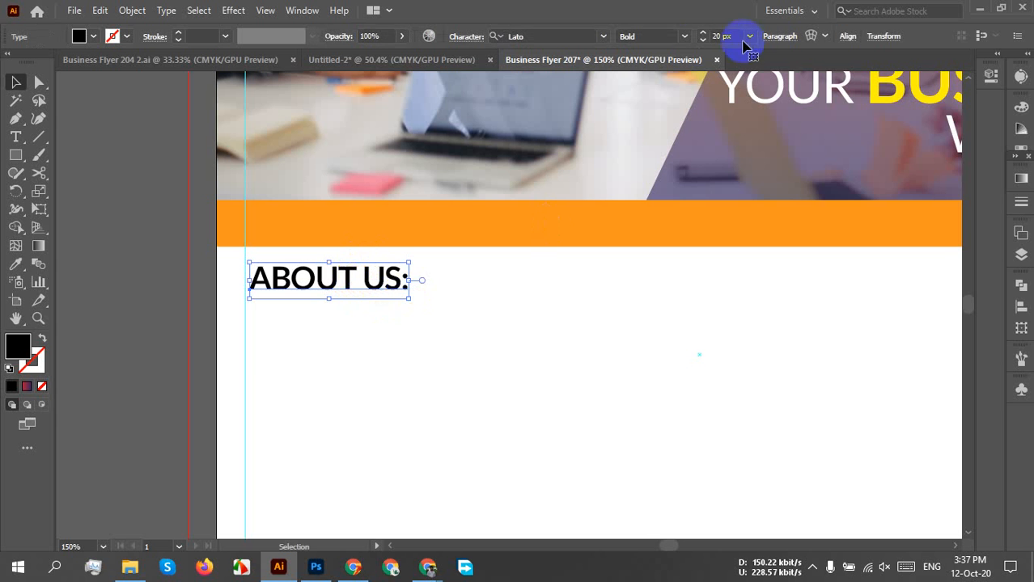
key("Up")
key("Up")
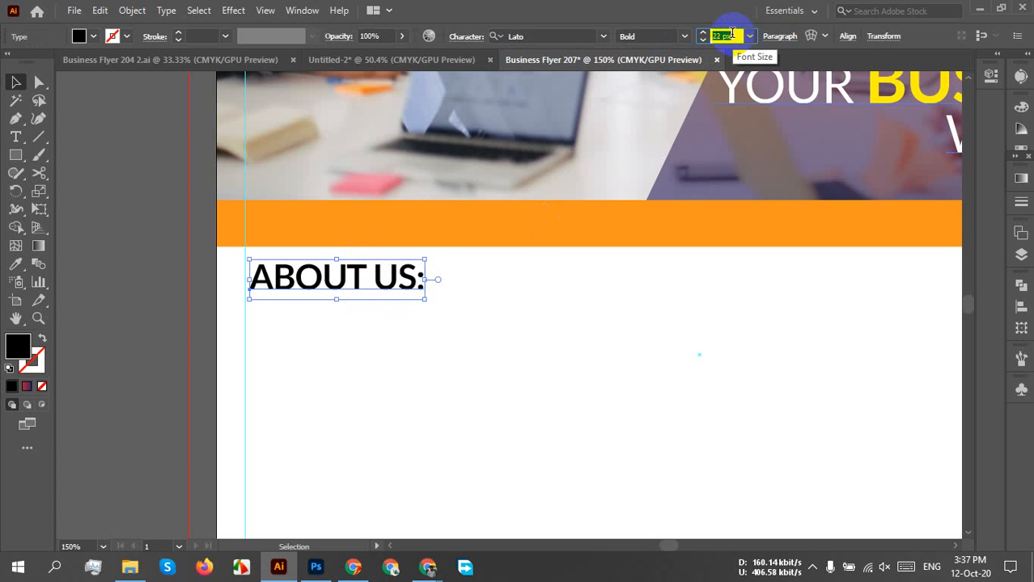
left_click(427, 323)
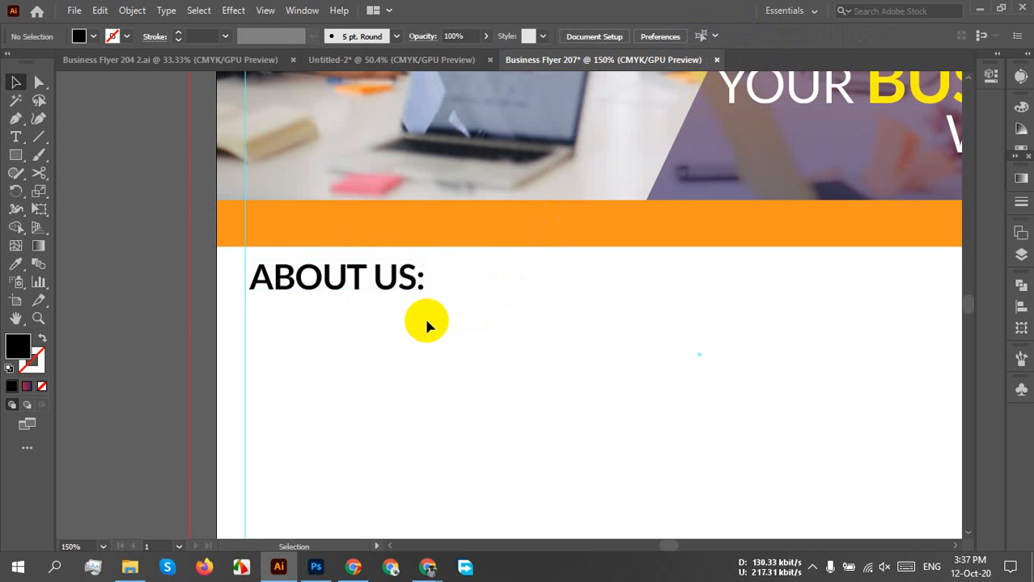
Create an area text box about 2.36 in wide and 3.06 in high below the "ABOUT US:" heading
scroll(427, 319, "down", 1)
left_click_drag(637, 400, 511, 304)
scroll(498, 321, "down", 1)
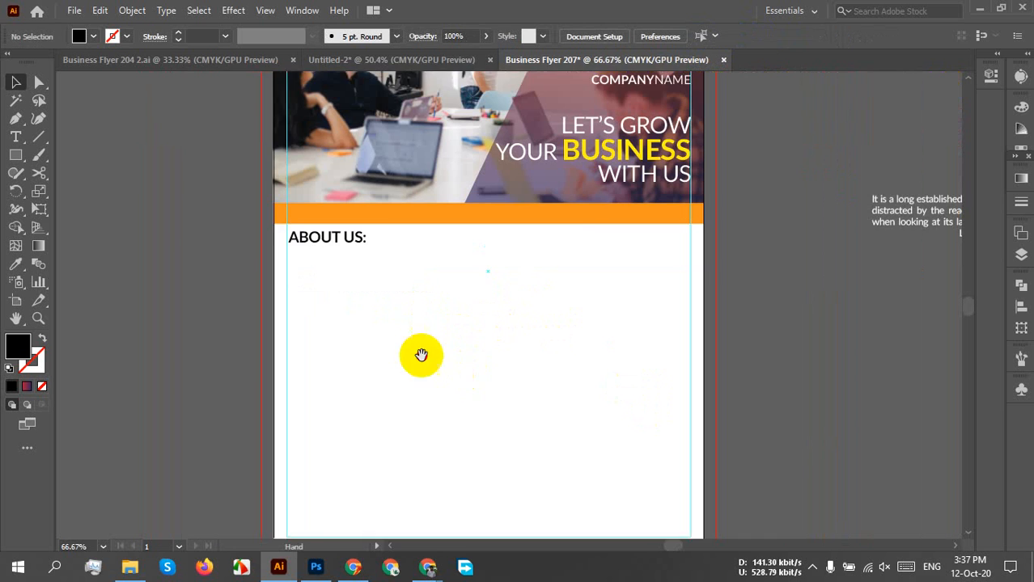
left_click_drag(421, 356, 377, 340)
left_click(17, 139)
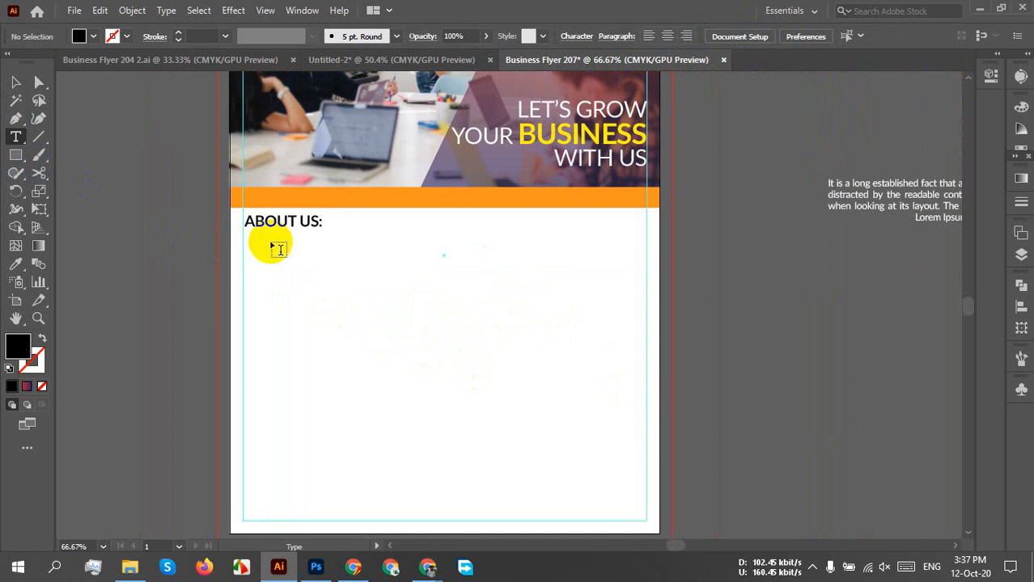
scroll(314, 245, "up", 2)
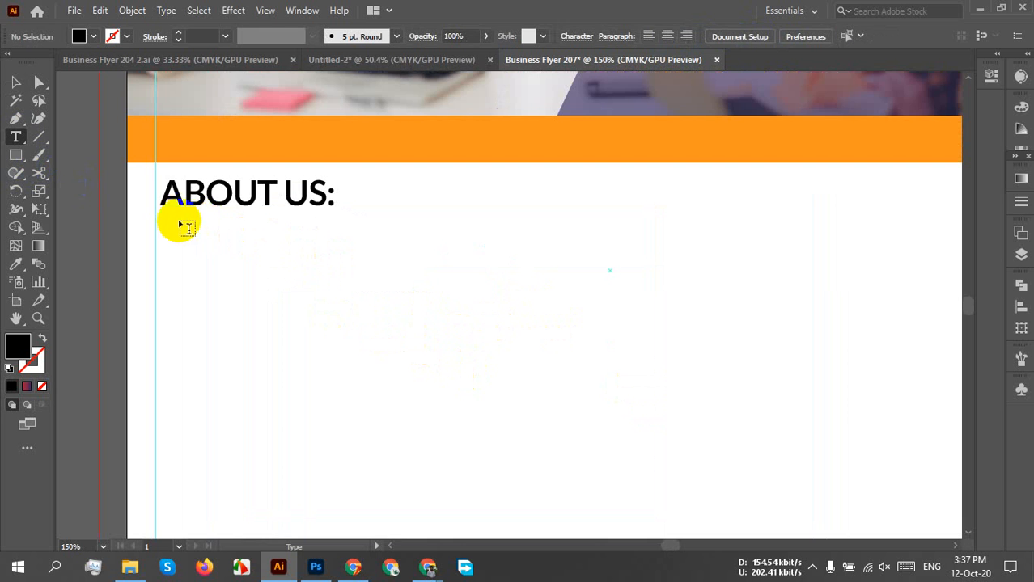
scroll(235, 247, "down", 2)
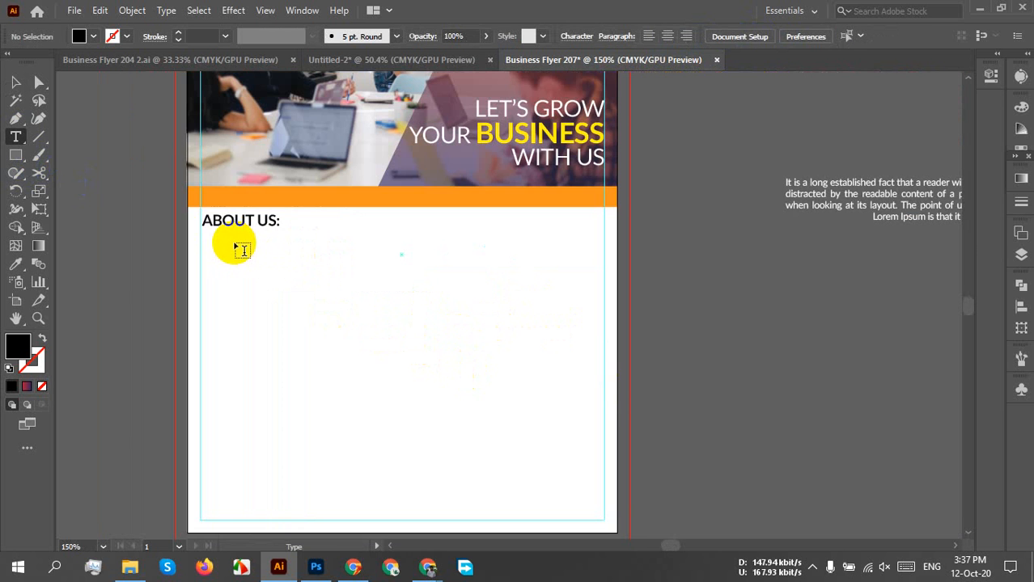
scroll(250, 256, "down", 1)
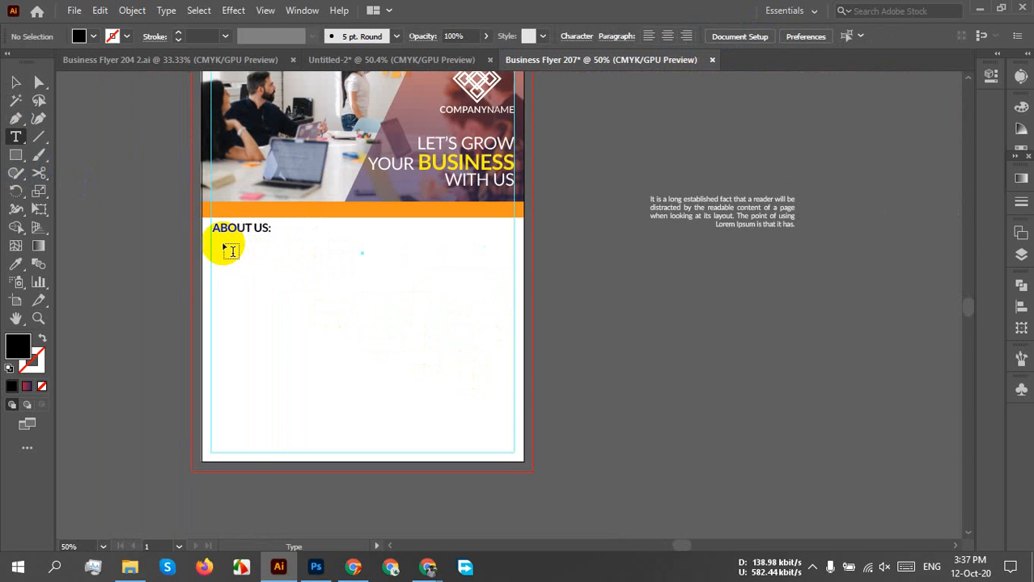
left_click_drag(223, 244, 313, 360)
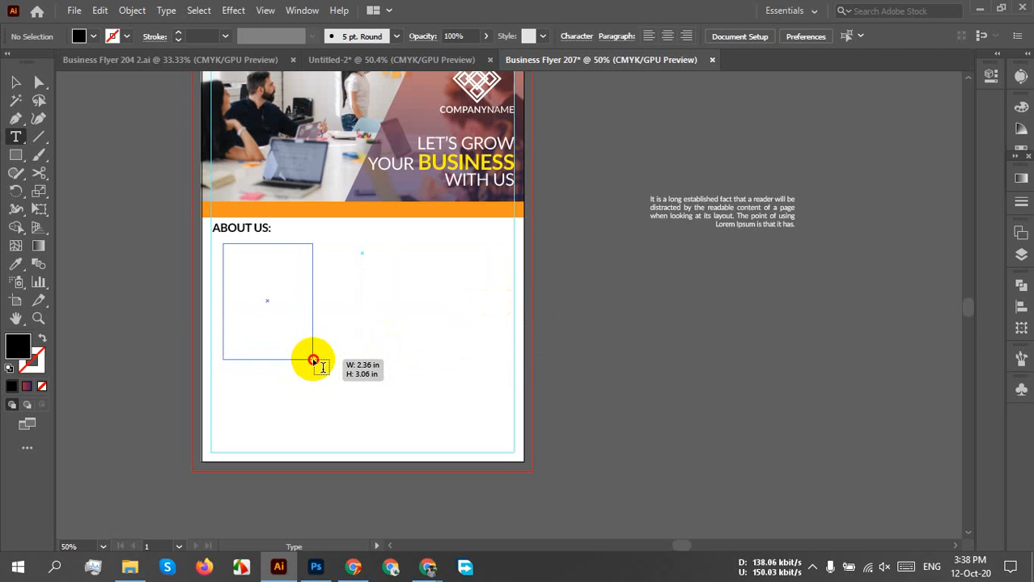
left_click_drag(313, 360, 313, 360)
Extend the placeholder text box's left edge to the page's left margin guide
scroll(243, 342, "up", 2)
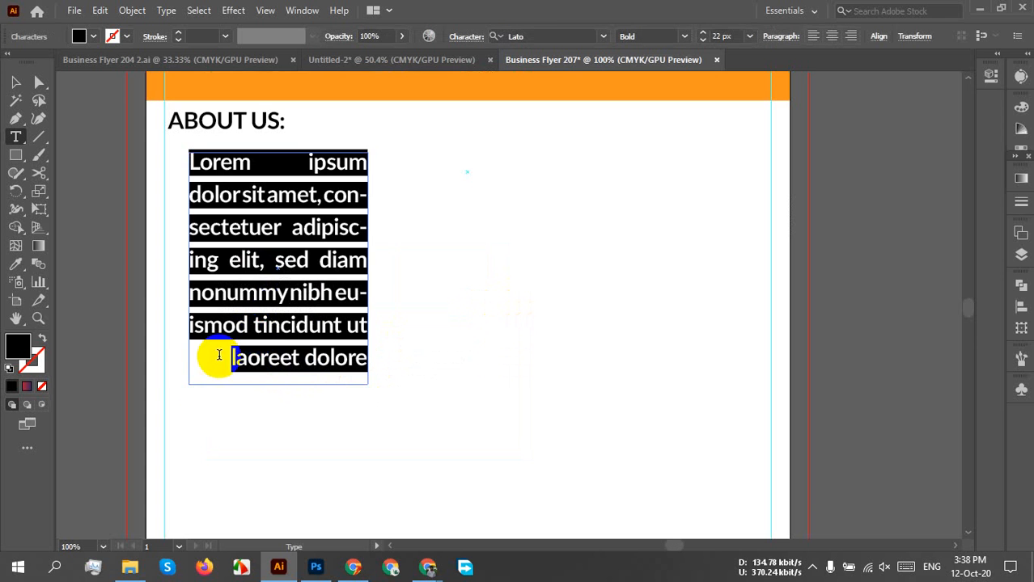
left_click(13, 83)
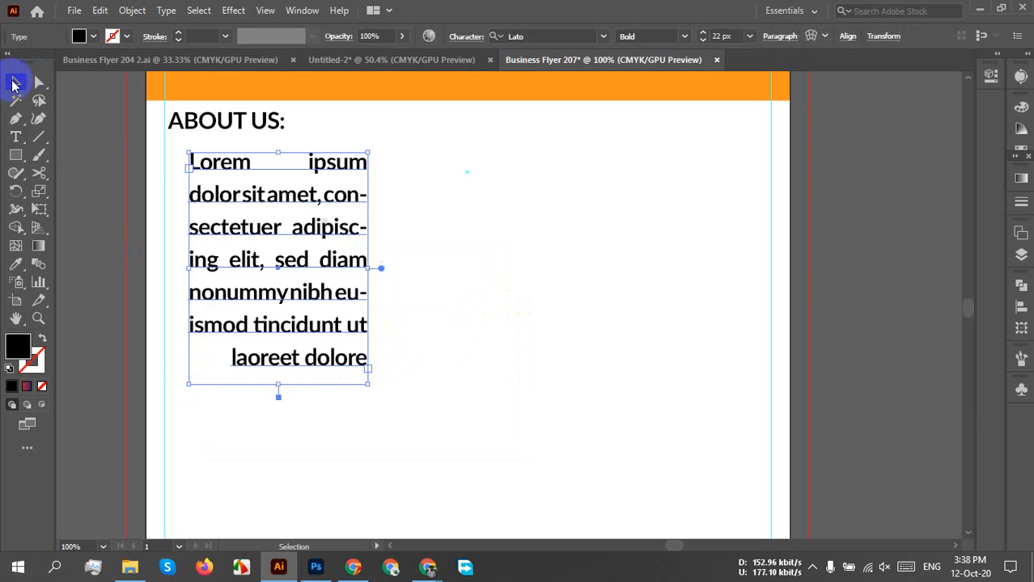
left_click_drag(203, 266, 165, 261)
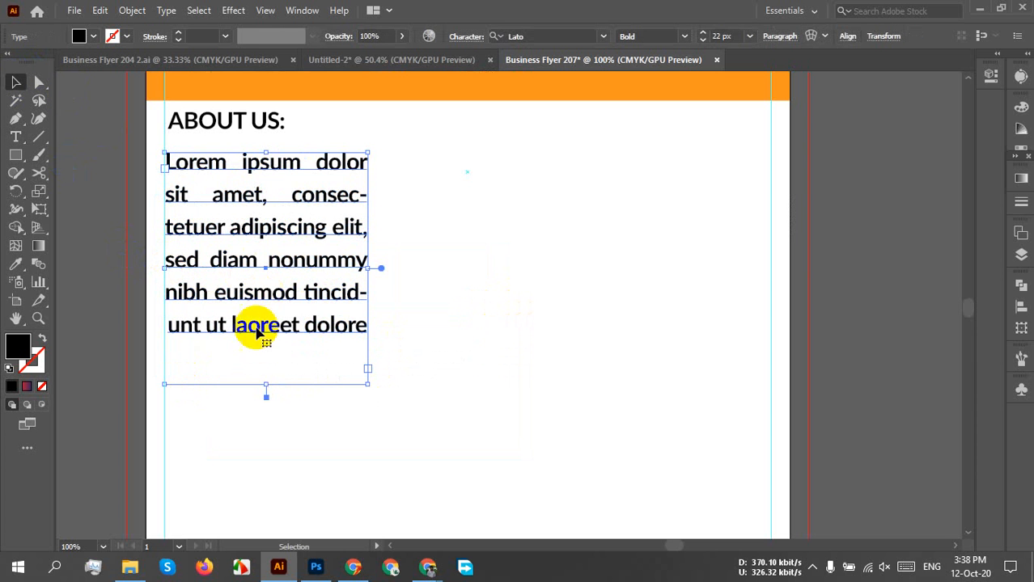
Lengthen the placeholder text box downward and extend its right edge slightly
scroll(422, 349, "down", 3)
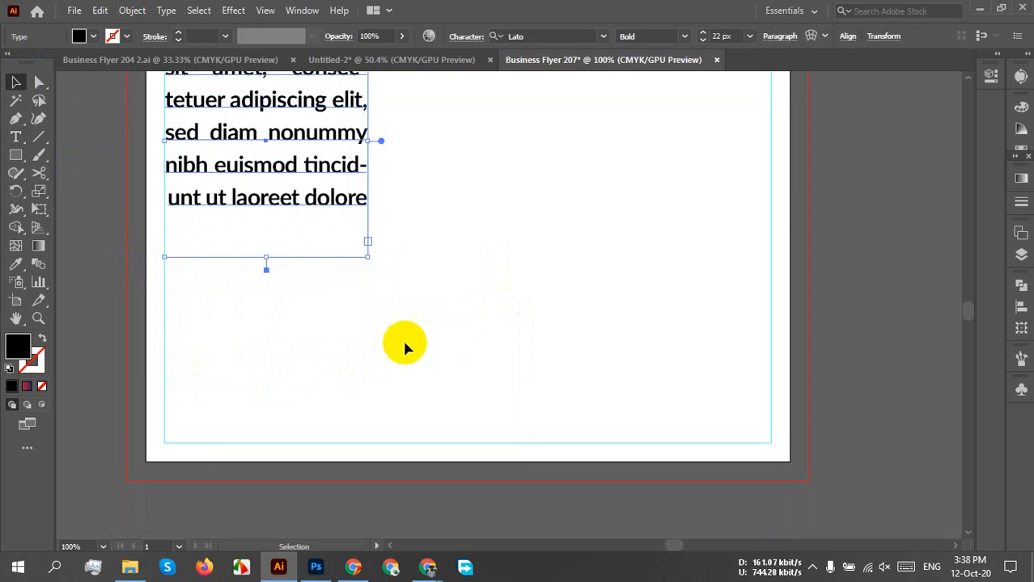
left_click_drag(264, 256, 258, 293)
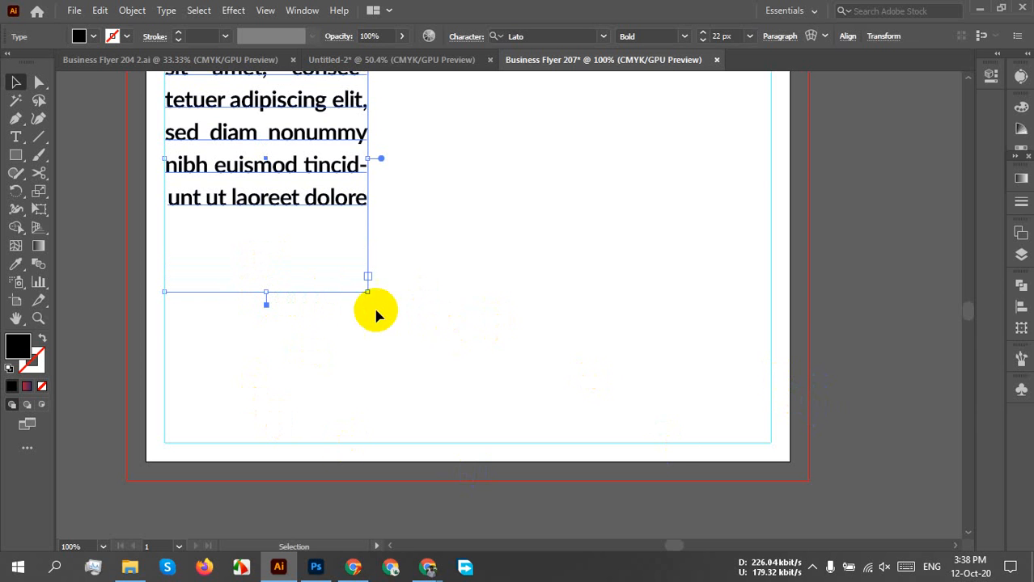
scroll(375, 312, "up", 3)
scroll(373, 305, "up", 1)
left_click_drag(368, 250, 376, 251)
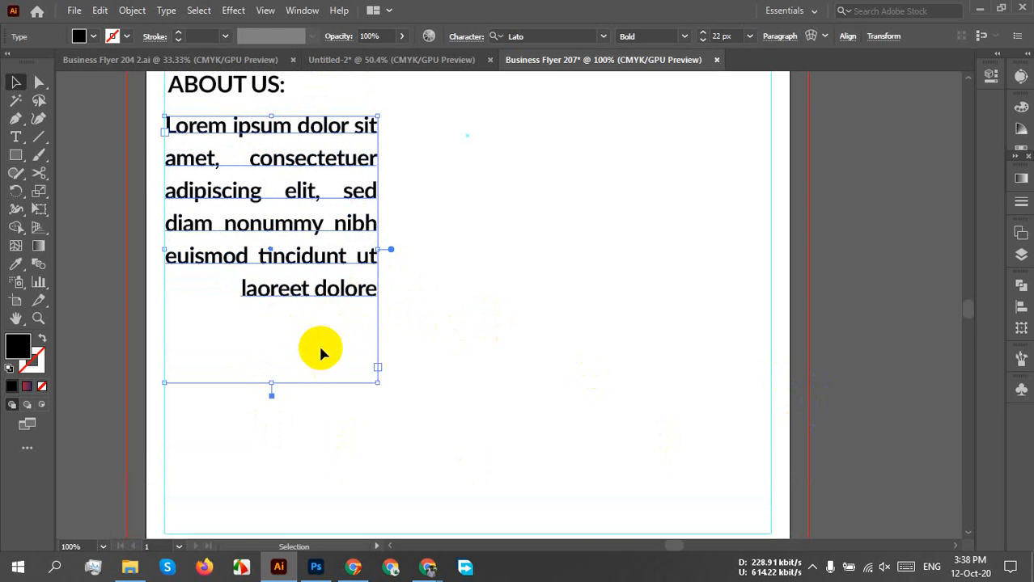
scroll(662, 330, "up", 3)
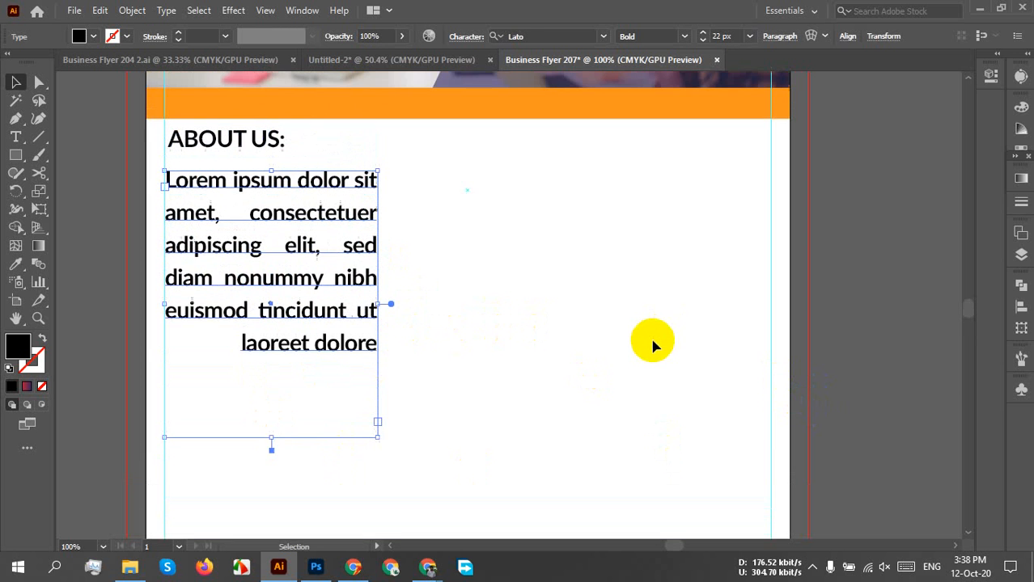
Replace all the placeholder text with the highlighted "Why do we use it?" passage from lipsum.com, open in Chrome
mouse_move(431, 570)
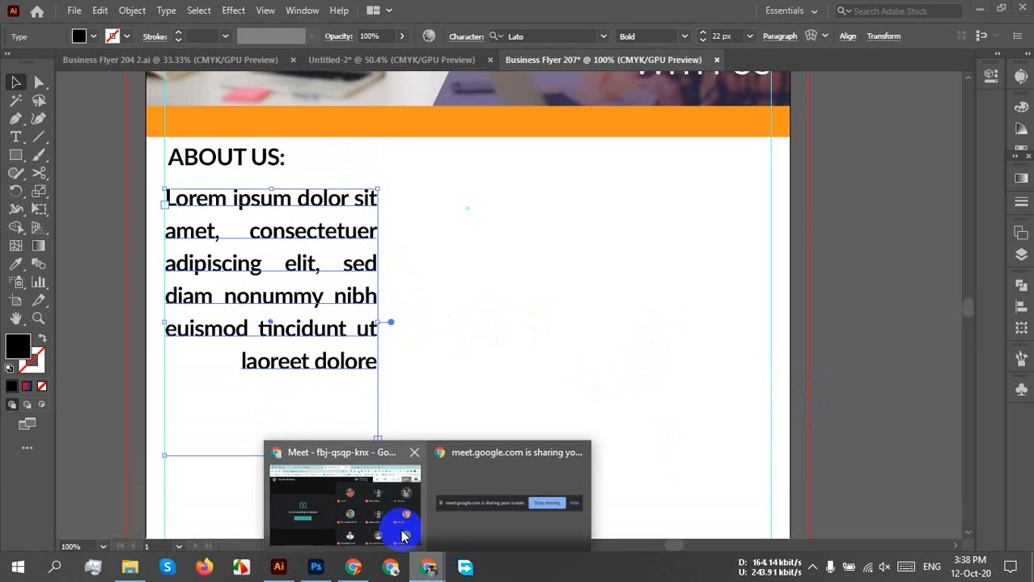
left_click(404, 532)
left_click(632, 12)
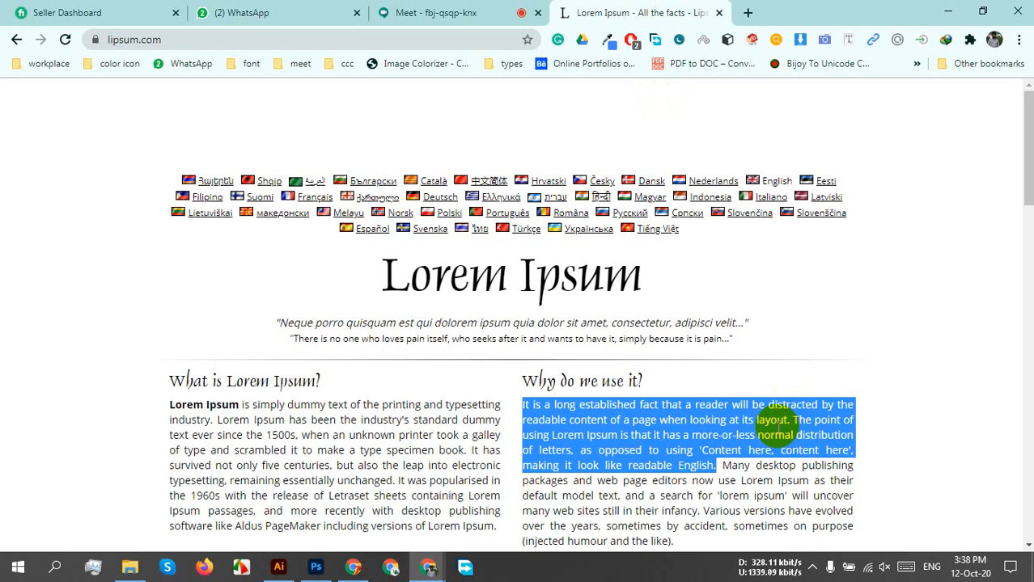
left_click(464, 10)
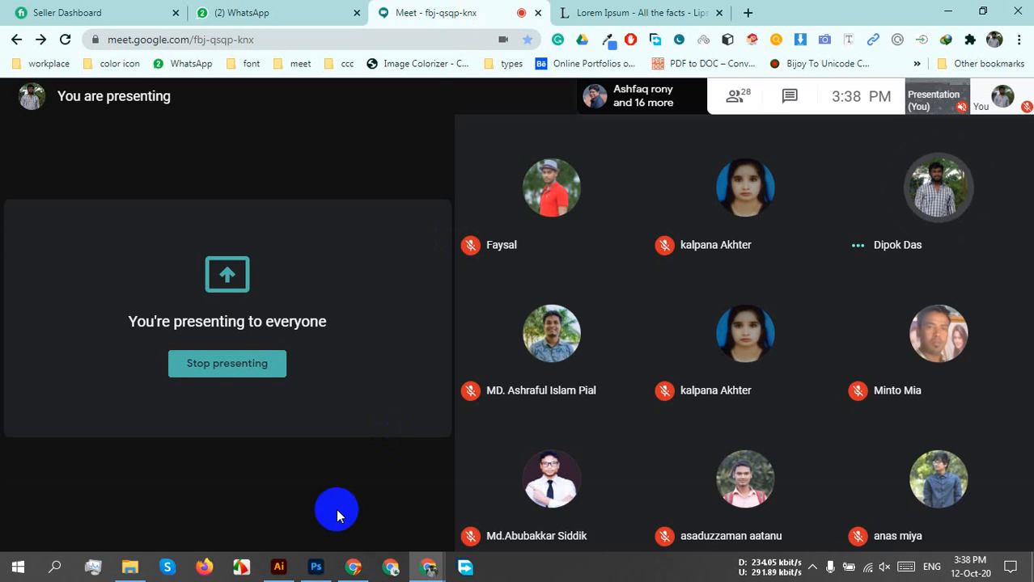
left_click(278, 567)
left_click(229, 252)
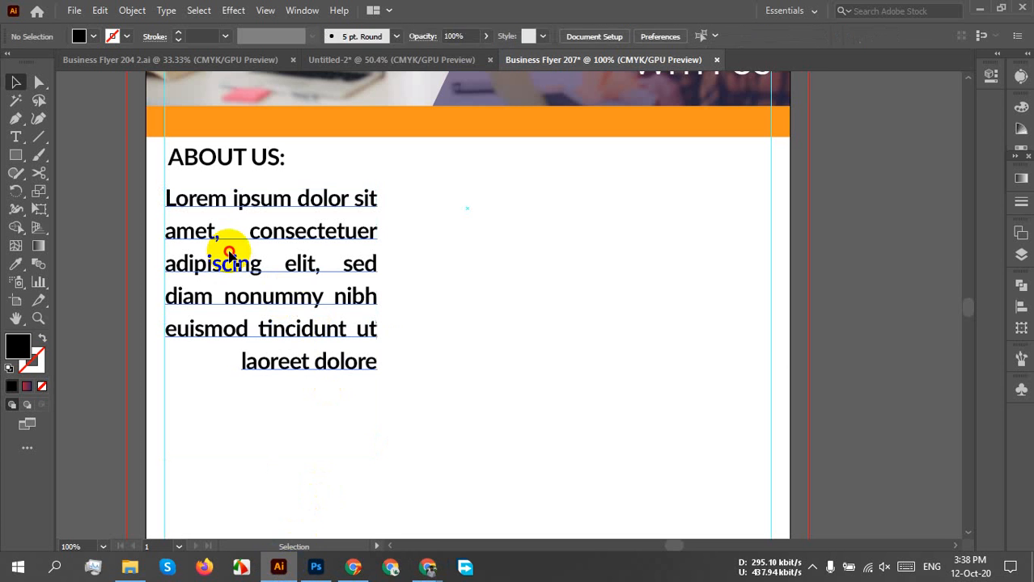
key("t")
left_click(242, 269)
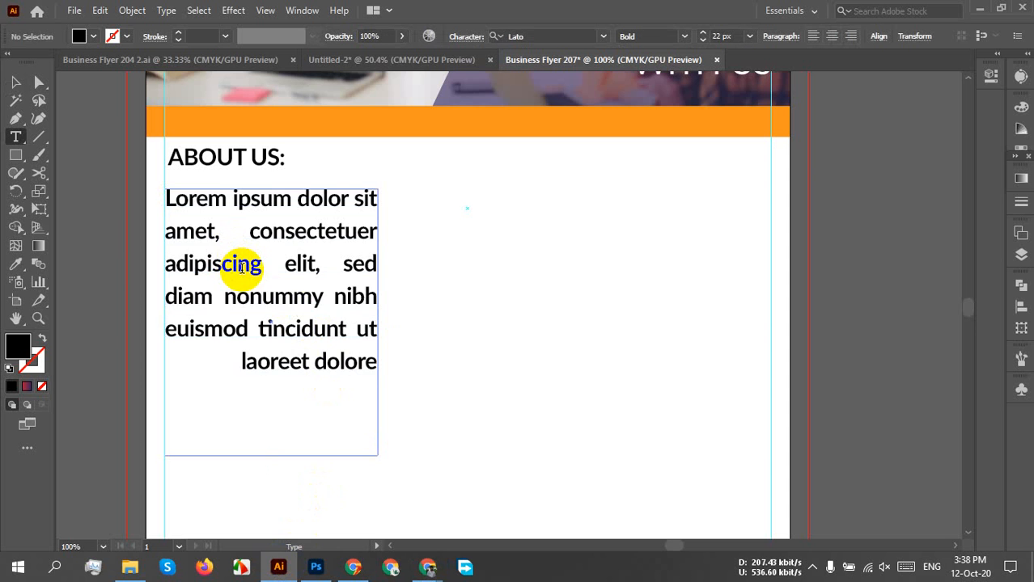
key("ctrl+a")
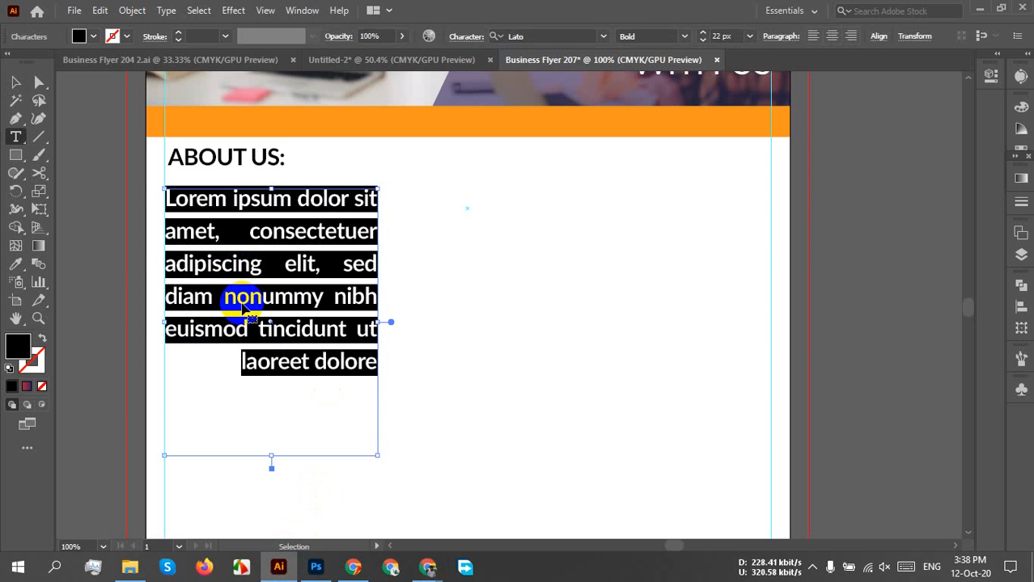
key("ctrl+v")
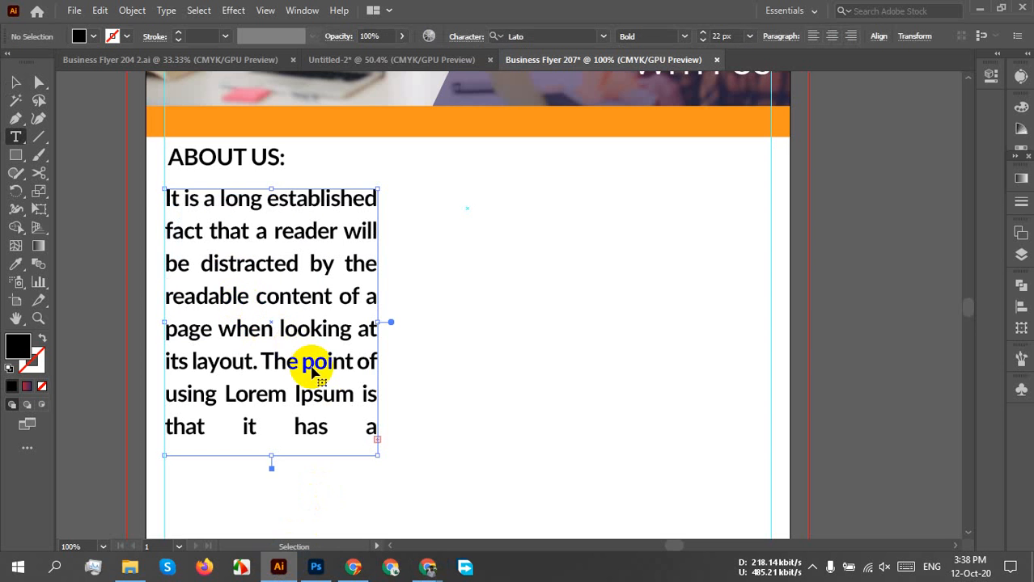
Reduce the whole paragraph's font size to 14 px and set its font style to Regular
key("ctrl+a")
left_click(724, 35)
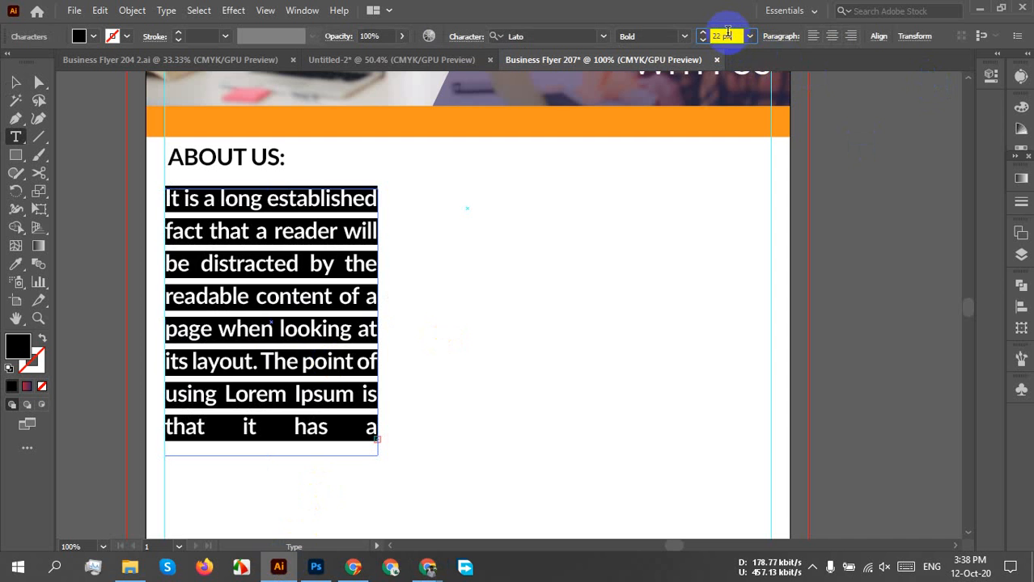
key("Down")
key("Down")
key("Down")
key("Down")
key("Down")
key("Down")
key("Down")
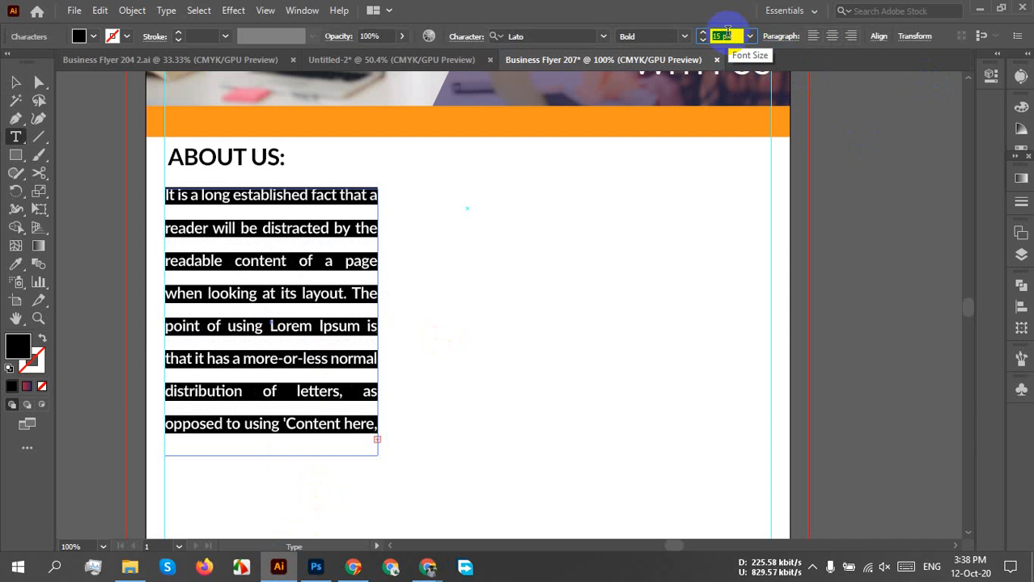
key("Down")
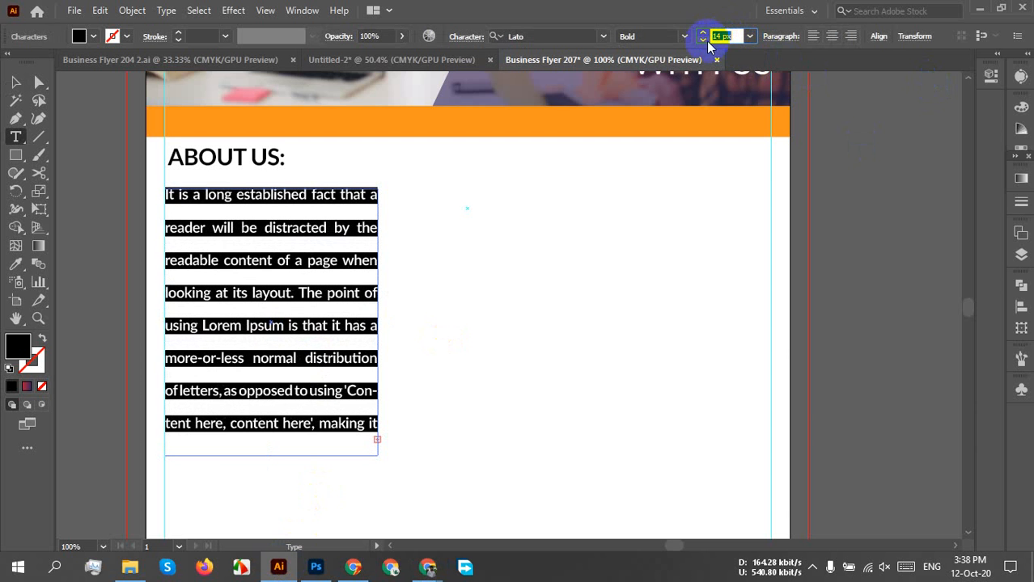
left_click(684, 37)
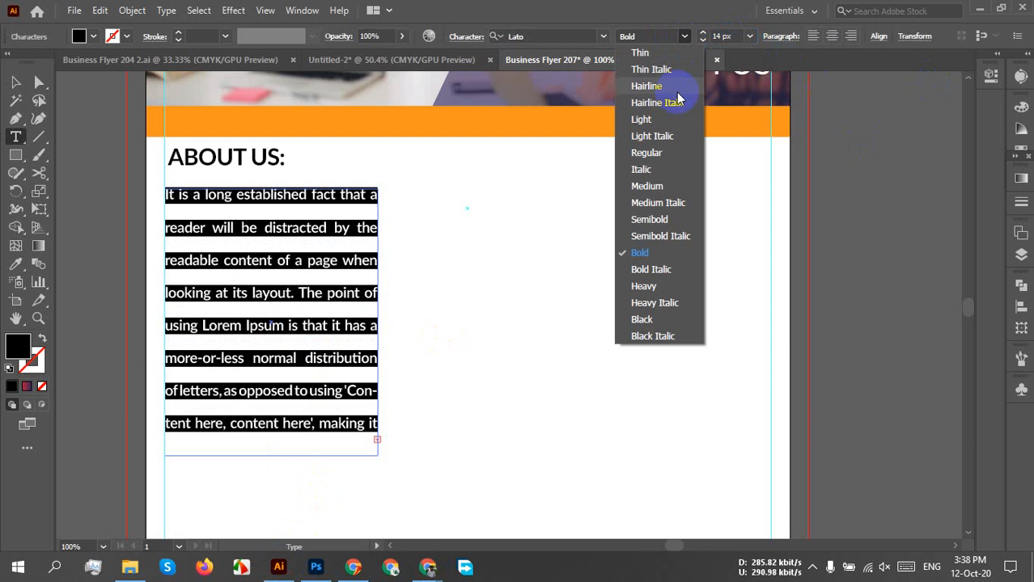
left_click(652, 153)
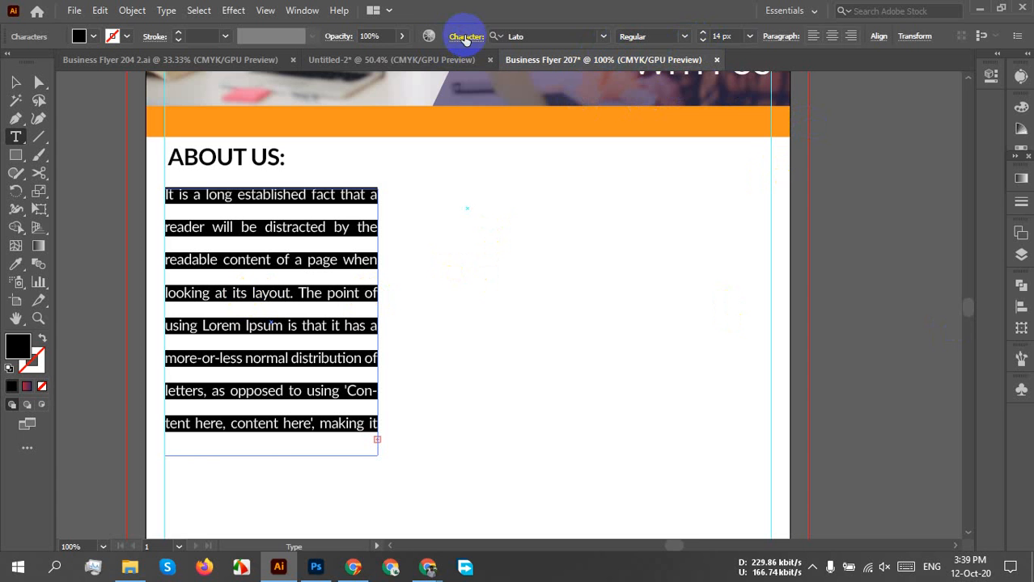
Set the paragraph's leading to Auto and increase its font size to 16 px
left_click(477, 47)
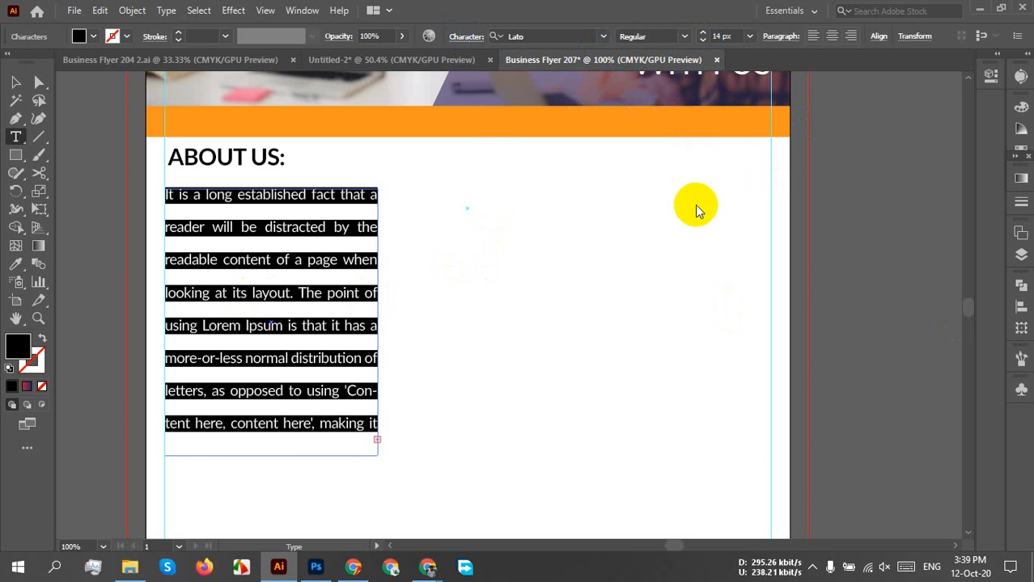
left_click(471, 107)
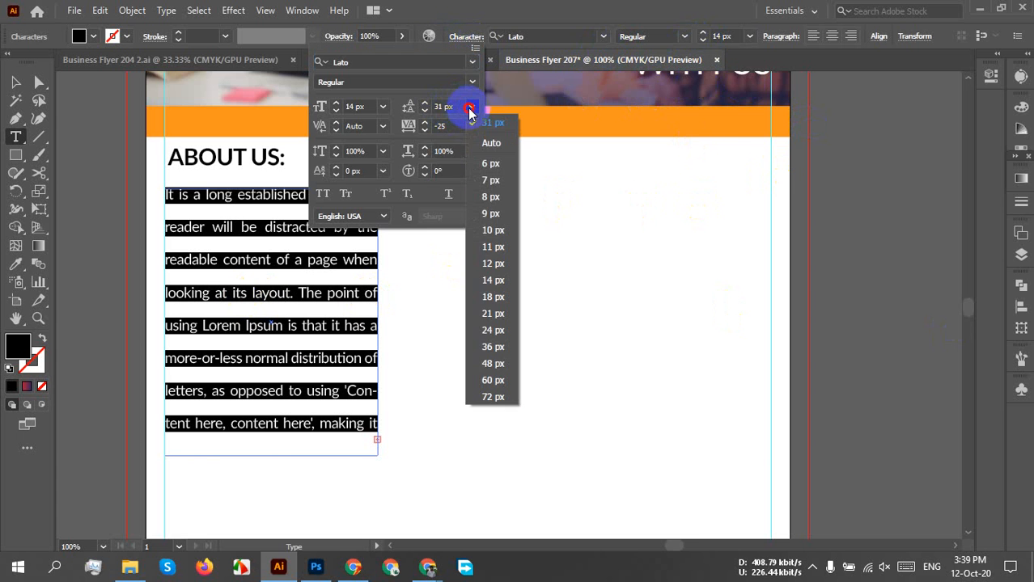
left_click(493, 144)
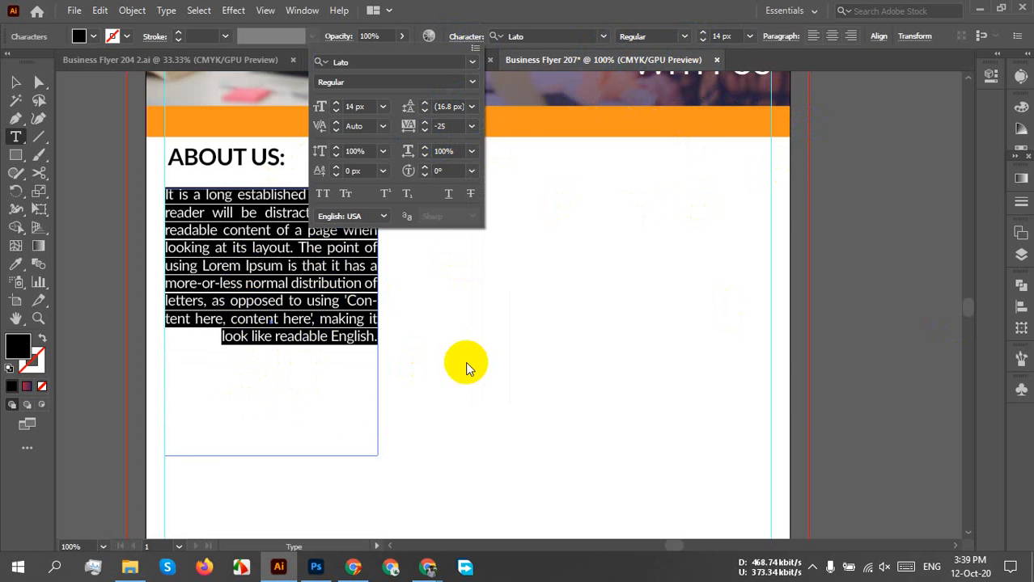
left_click(729, 33)
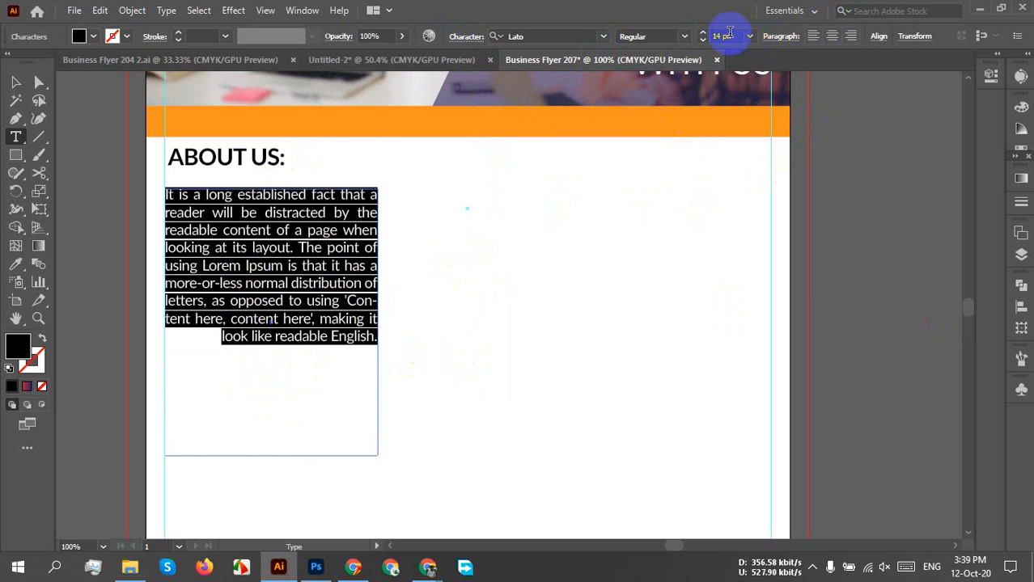
left_click(722, 36)
key("Up")
key("Up")
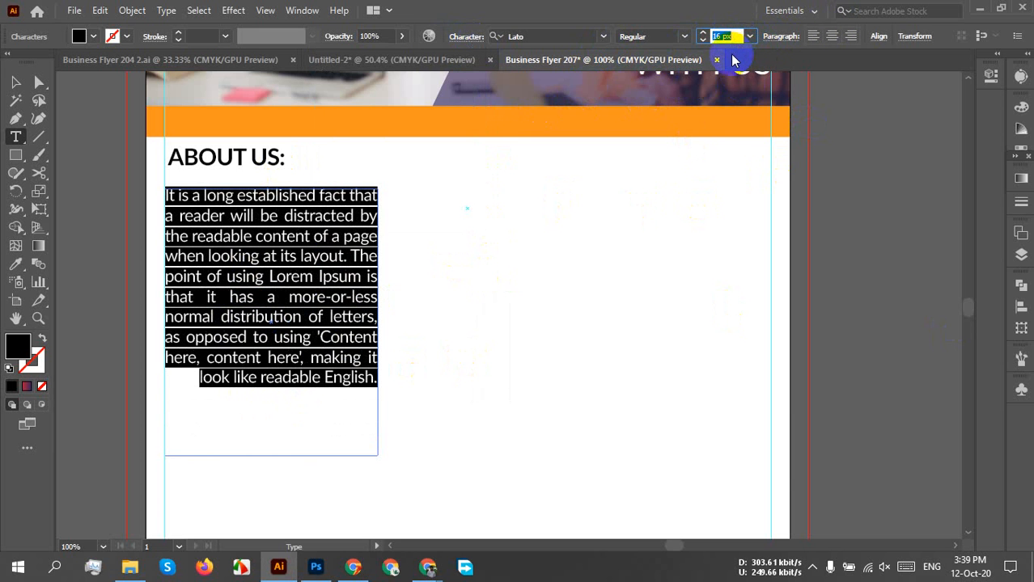
scroll(508, 392, "down", 4)
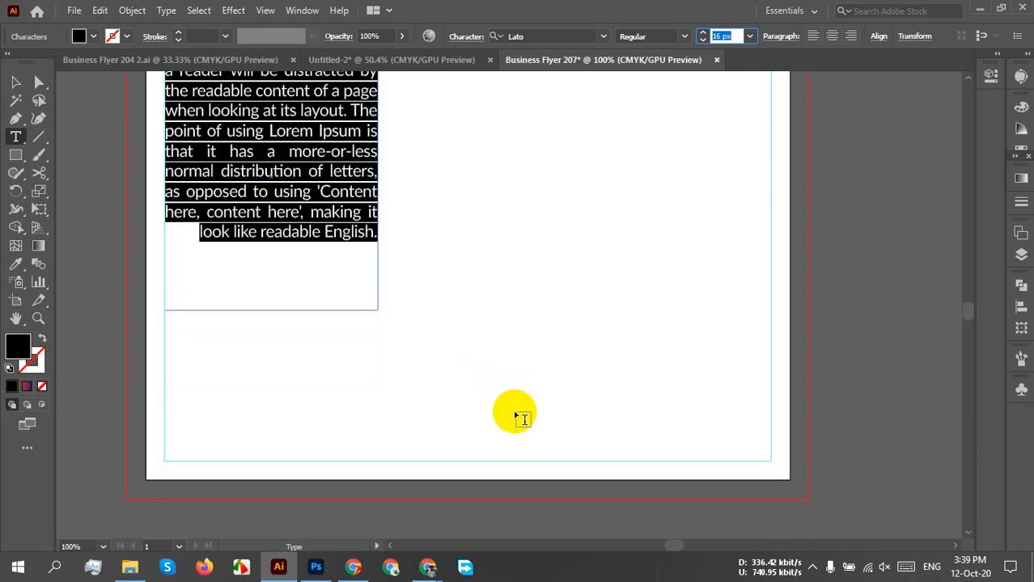
scroll(518, 416, "up", 5)
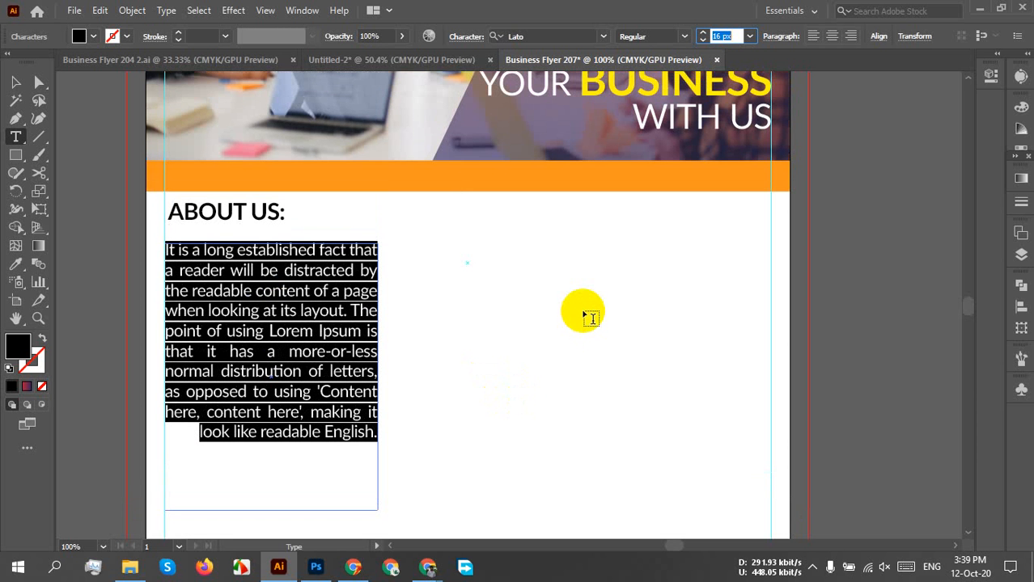
Justify the paragraph with its last line aligned left and increase its font size to 18 px
left_click(780, 35)
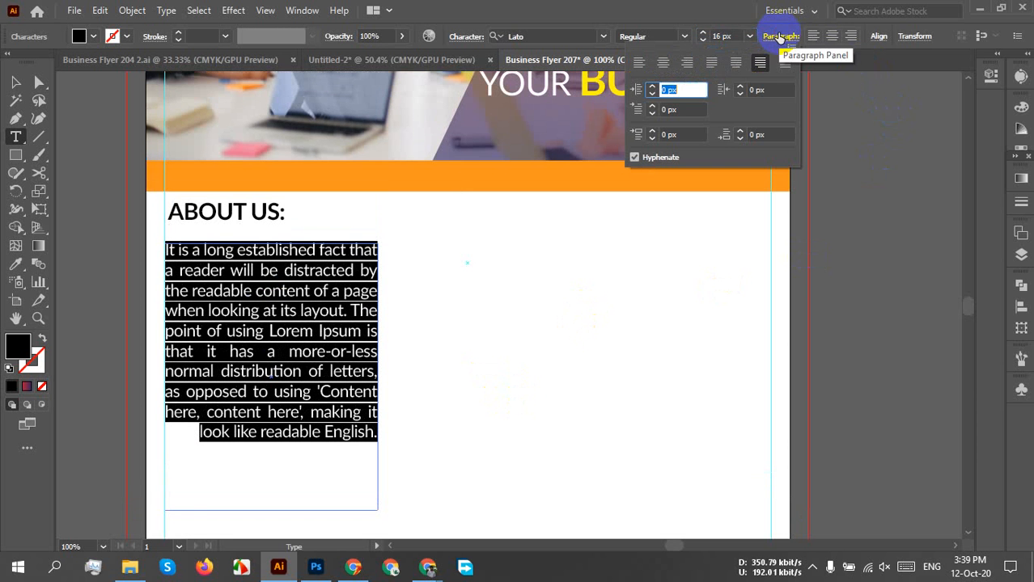
left_click(711, 66)
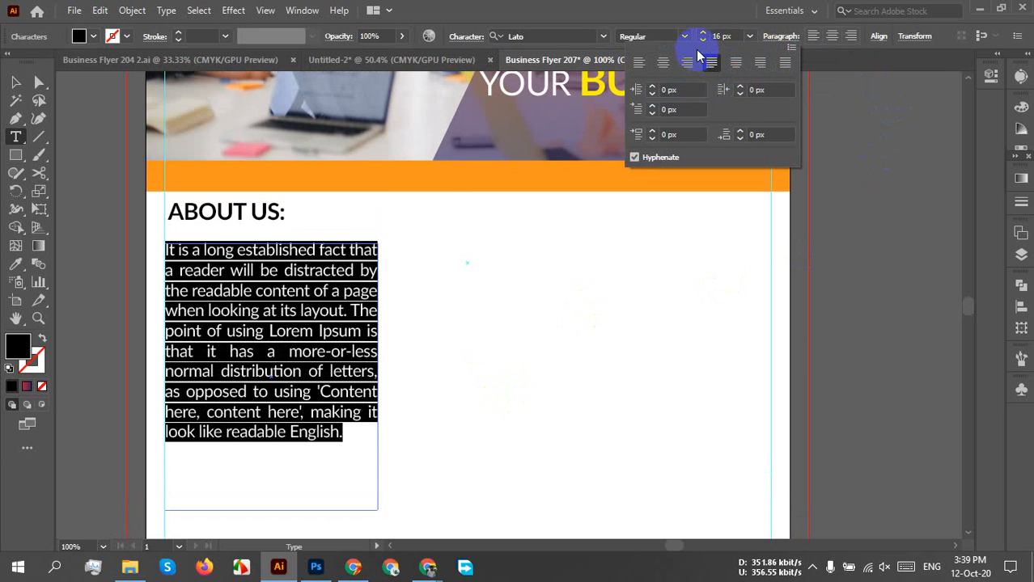
left_click(730, 38)
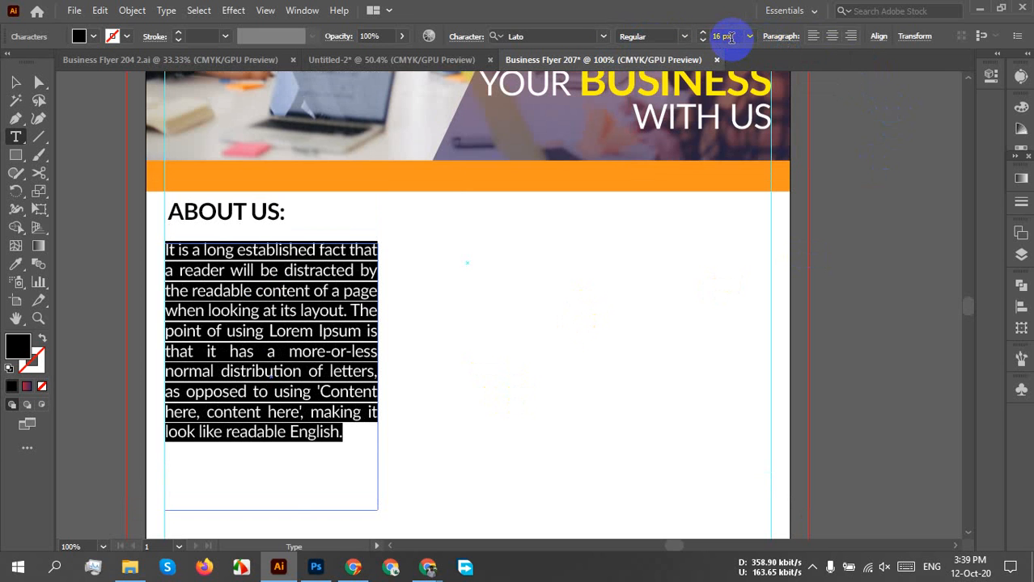
key("Up")
key("Up")
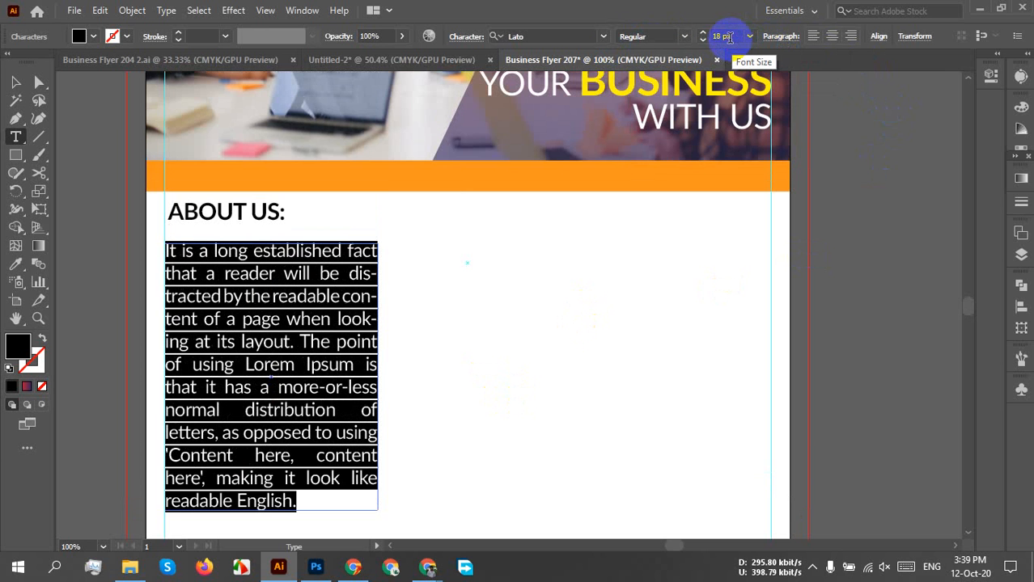
left_click(403, 300)
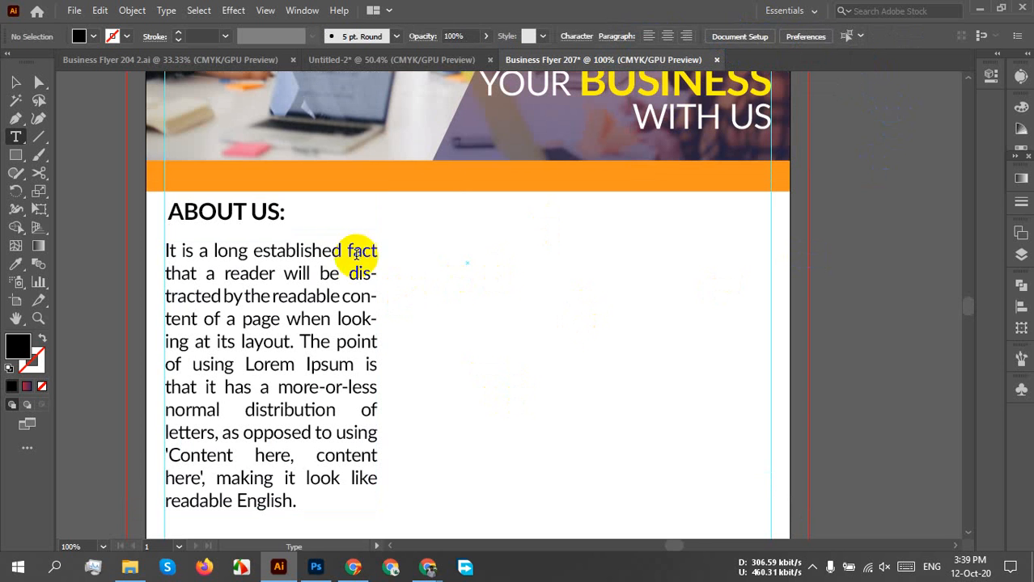
Widen the paragraph's text box to the right until it spans most of the width between the page's margin guides
left_click(15, 81)
left_click(292, 341)
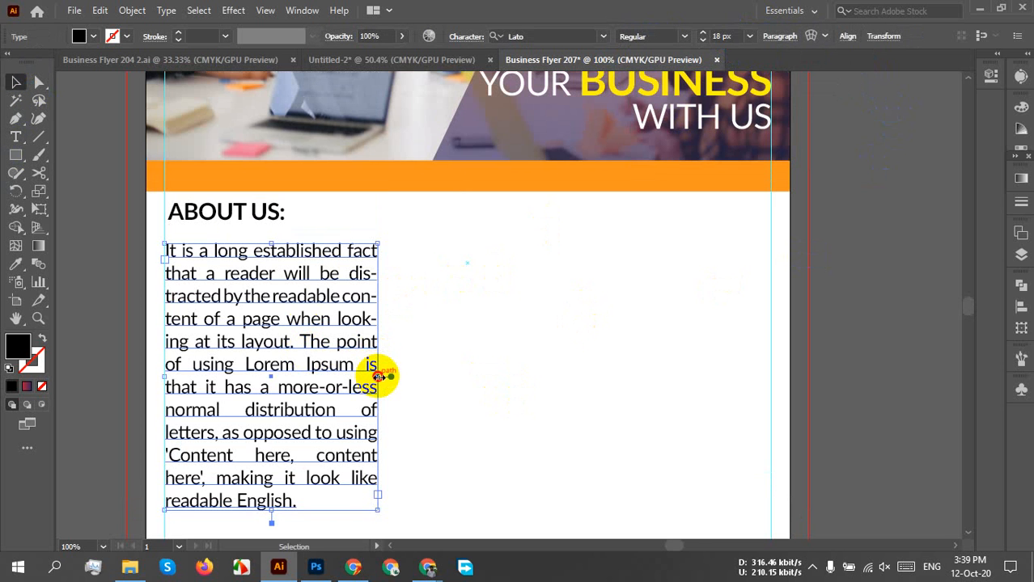
left_click_drag(378, 376, 394, 377)
left_click(458, 373)
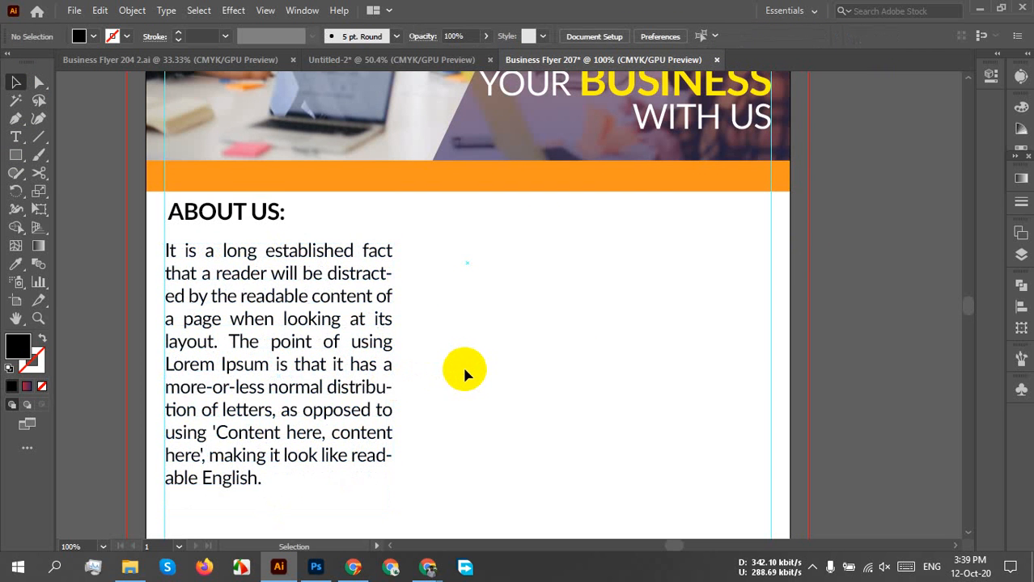
scroll(465, 374, "down", 4)
scroll(466, 374, "down", 2)
scroll(466, 374, "up", 2)
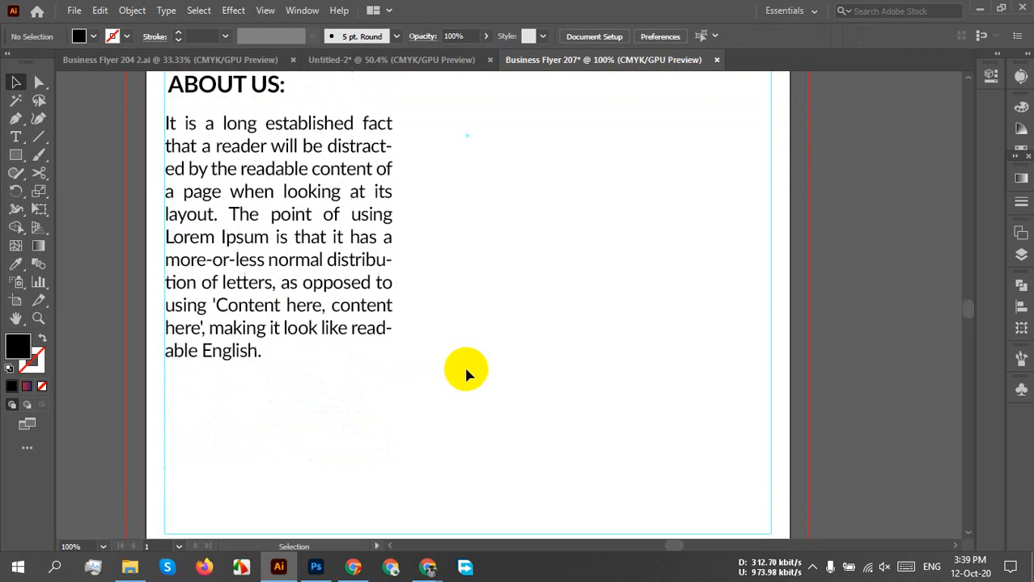
left_click(390, 238)
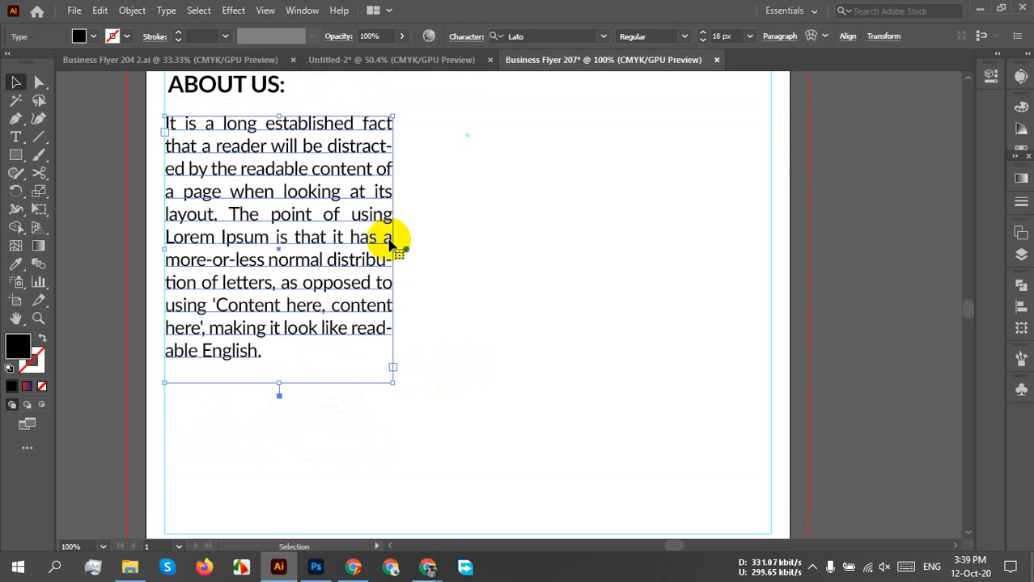
left_click_drag(392, 249, 697, 245)
left_click(476, 280)
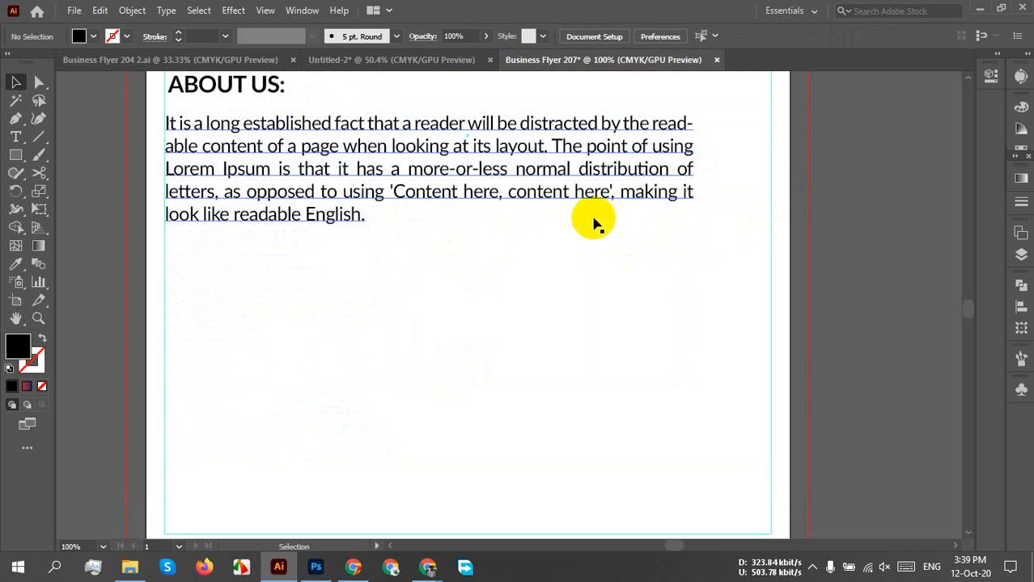
Try stretching the "ABOUT US:" heading wider and taller by its bounding box, and undo the distortion
scroll(270, 121, "up", 1)
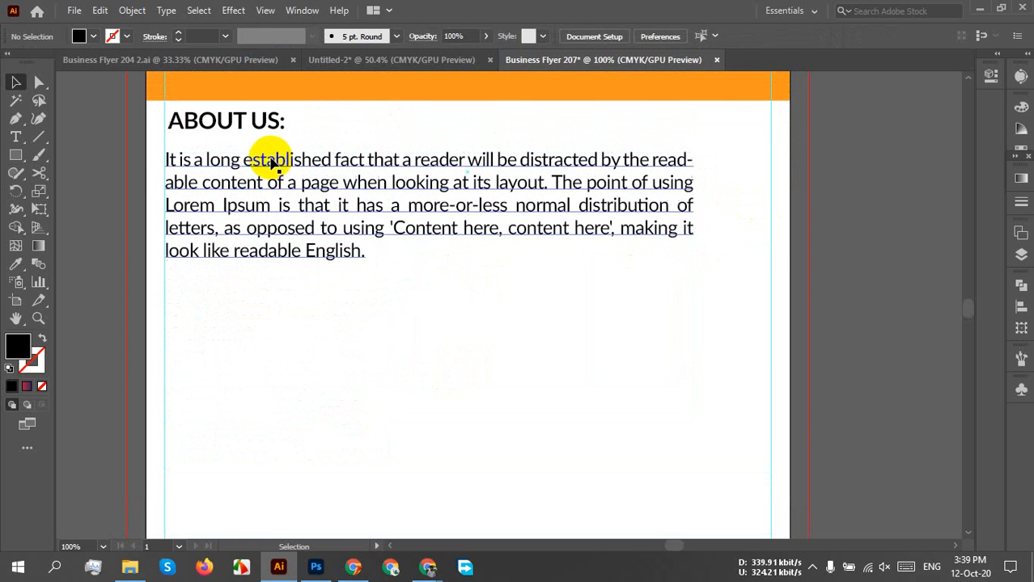
left_click(267, 125)
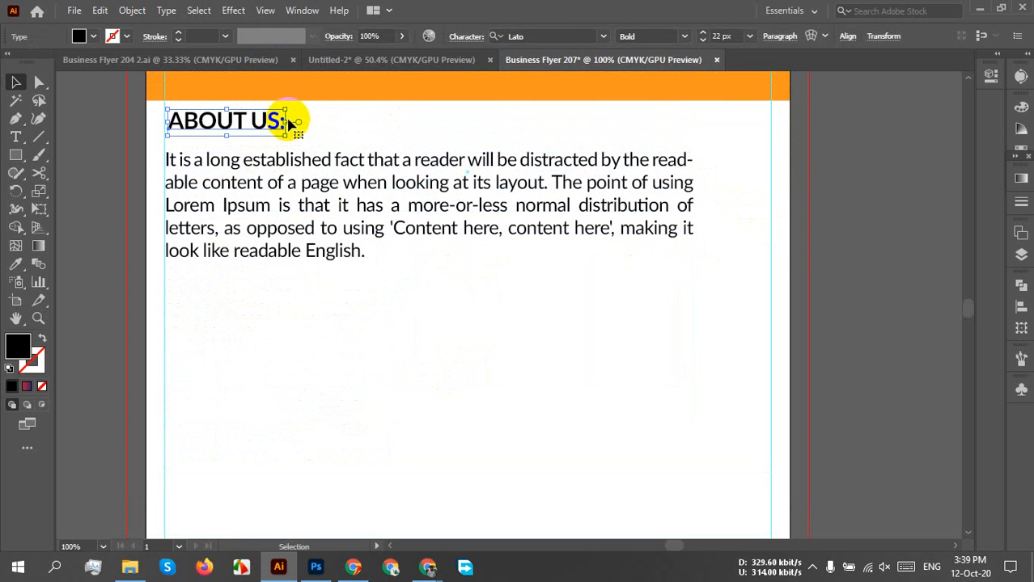
left_click_drag(284, 121, 577, 123)
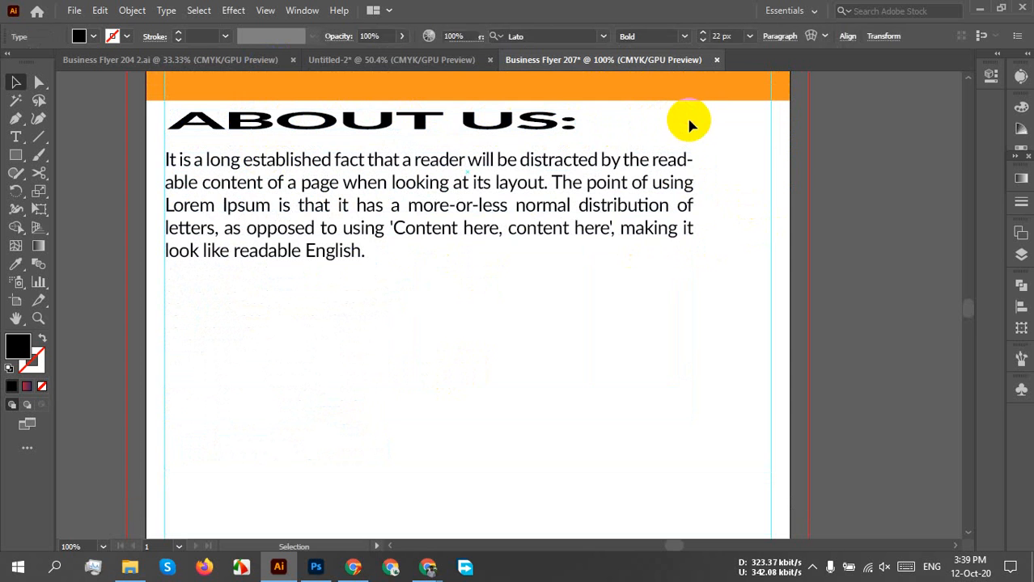
left_click(687, 119)
left_click(574, 123)
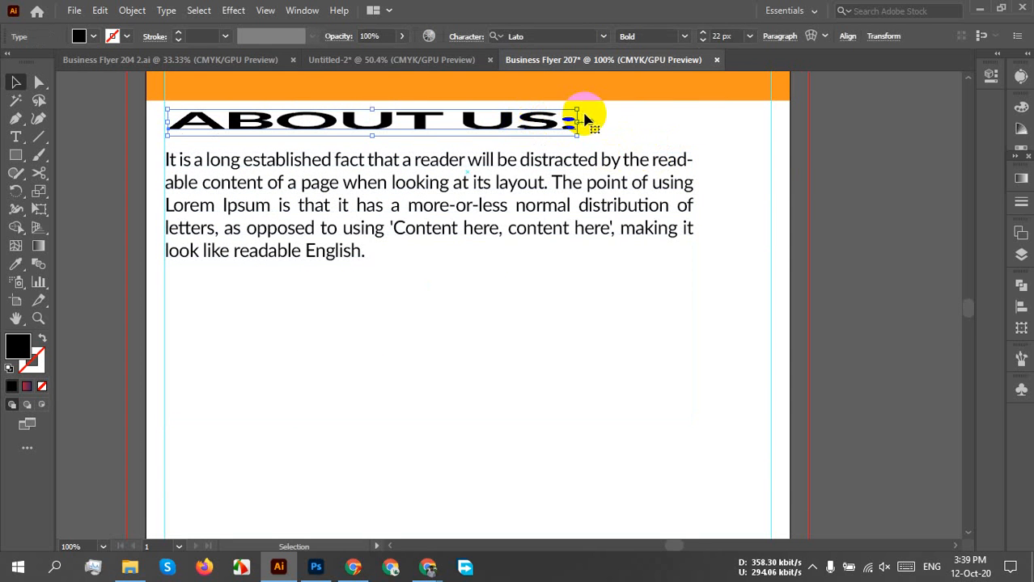
left_click_drag(576, 122, 336, 121)
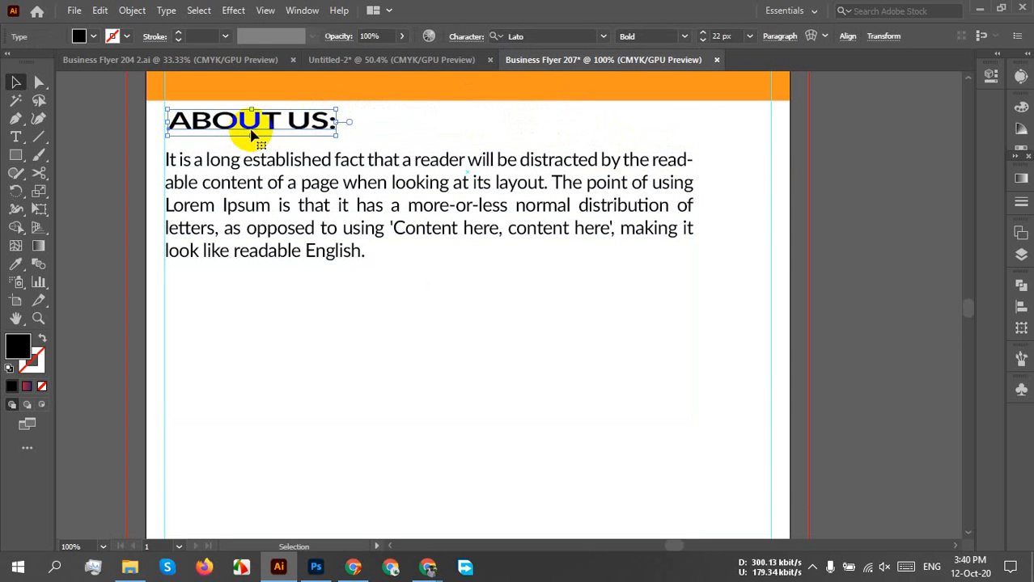
mouse_move(247, 136)
left_mouse_down()
mouse_move(243, 178)
mouse_move(259, 140)
left_mouse_up()
left_click(379, 121)
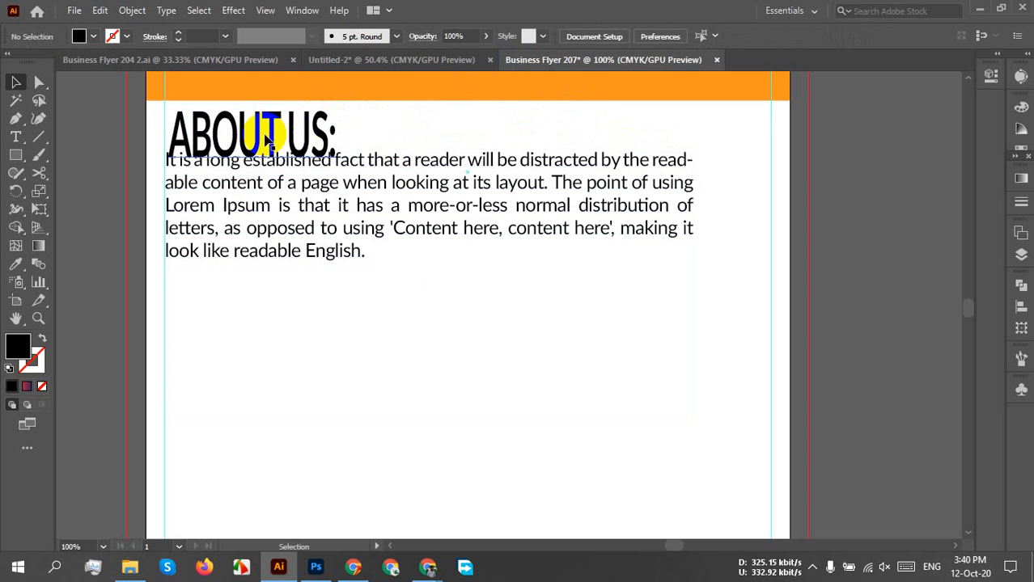
key("a")
key("ctrl+z")
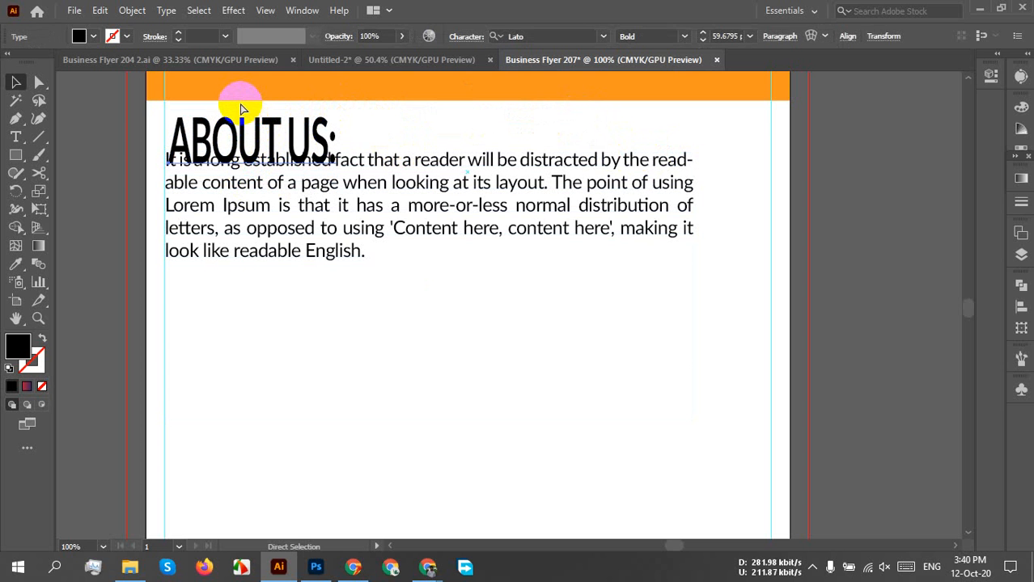
key("ctrl+z")
key("ctrl+z")
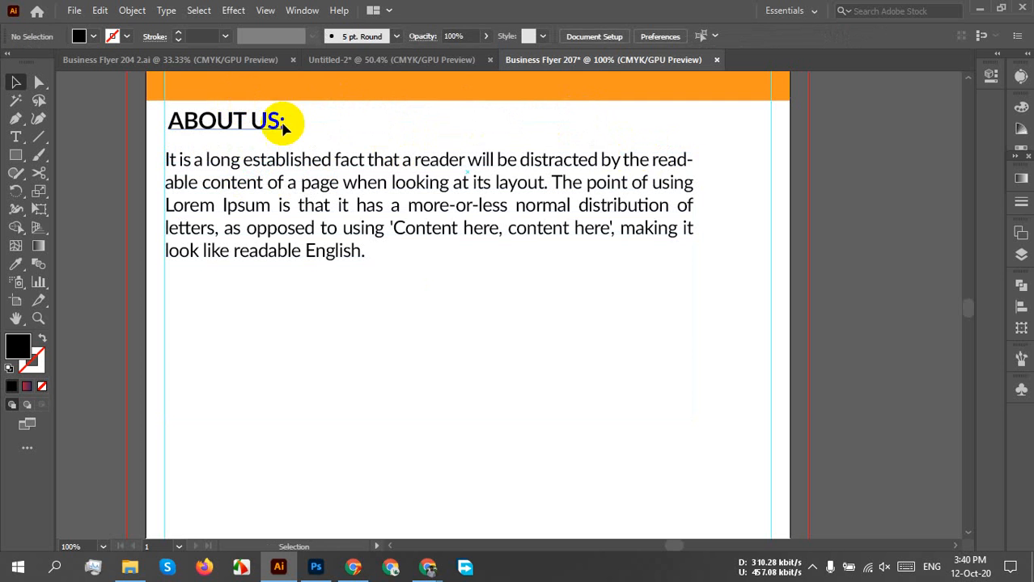
Undo the widening of the paragraph's text box to return it to the narrow column
left_click(313, 124)
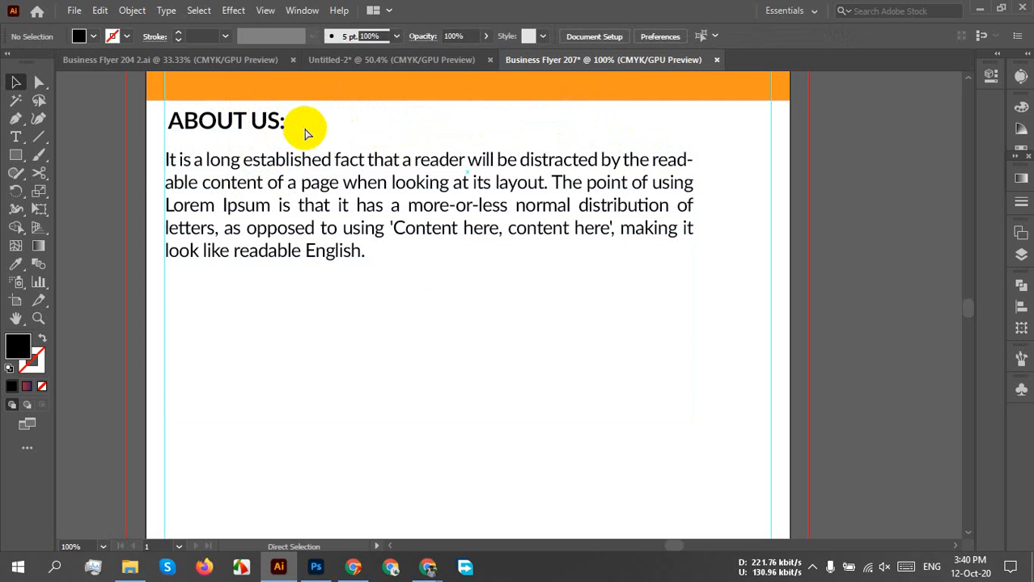
key("ctrl+z")
left_click(473, 295)
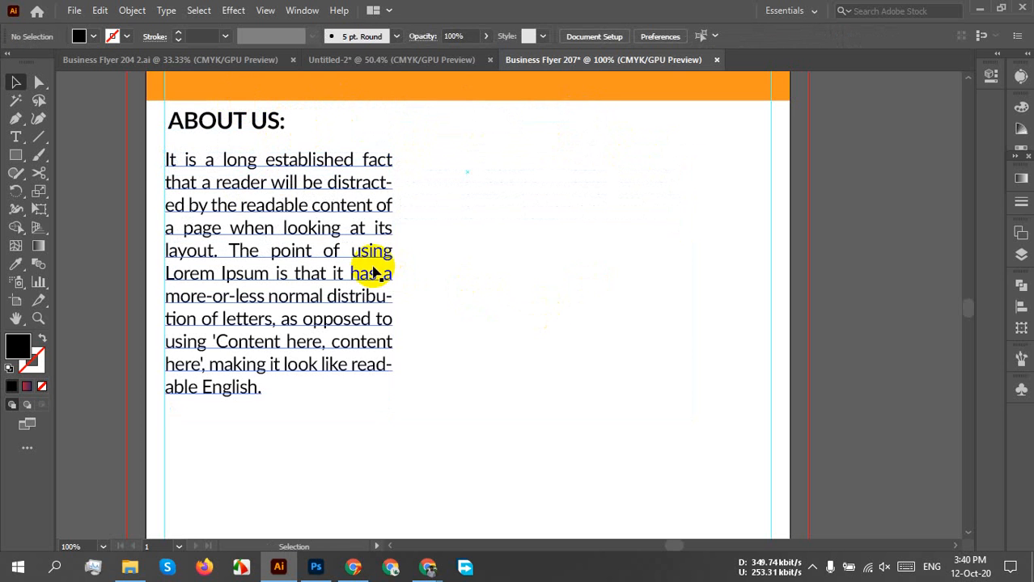
Increase the "ABOUT US:" heading's font size to 24 px and move it down slightly toward the paragraph
mouse_move(217, 185)
left_mouse_down()
mouse_move(215, 171)
mouse_move(220, 184)
left_mouse_up()
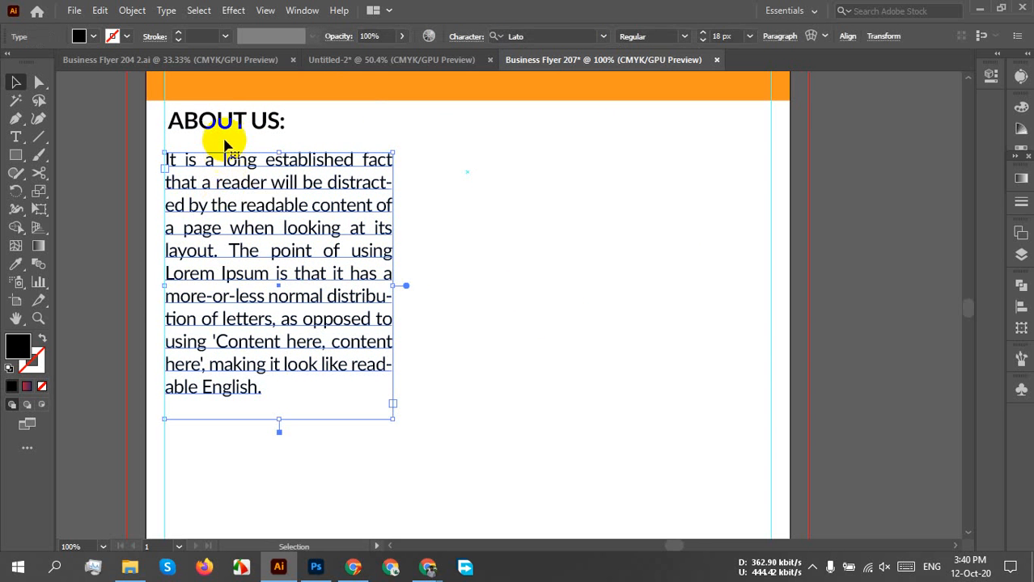
left_click(225, 133)
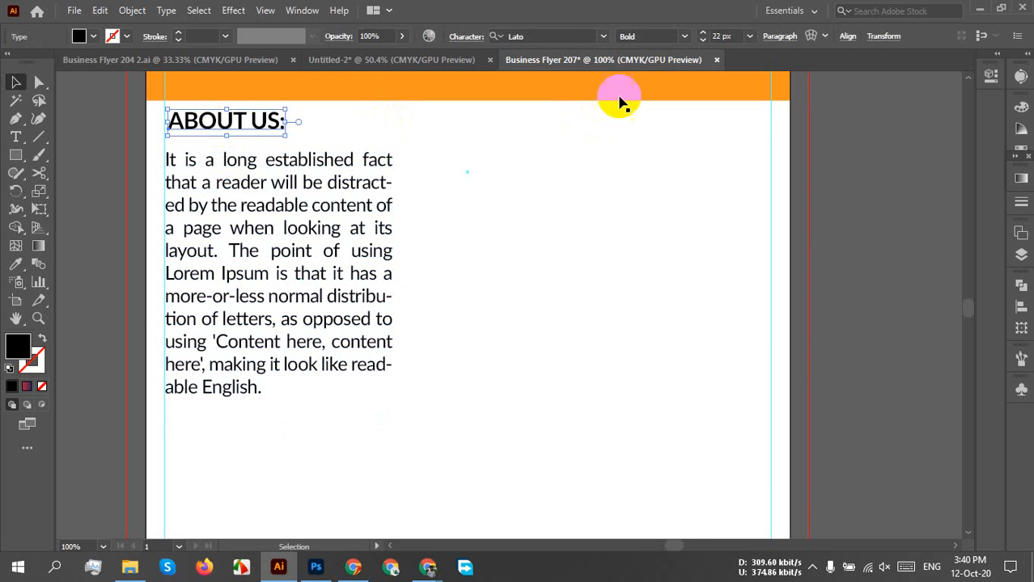
left_click(722, 36)
key("Up")
key("Up")
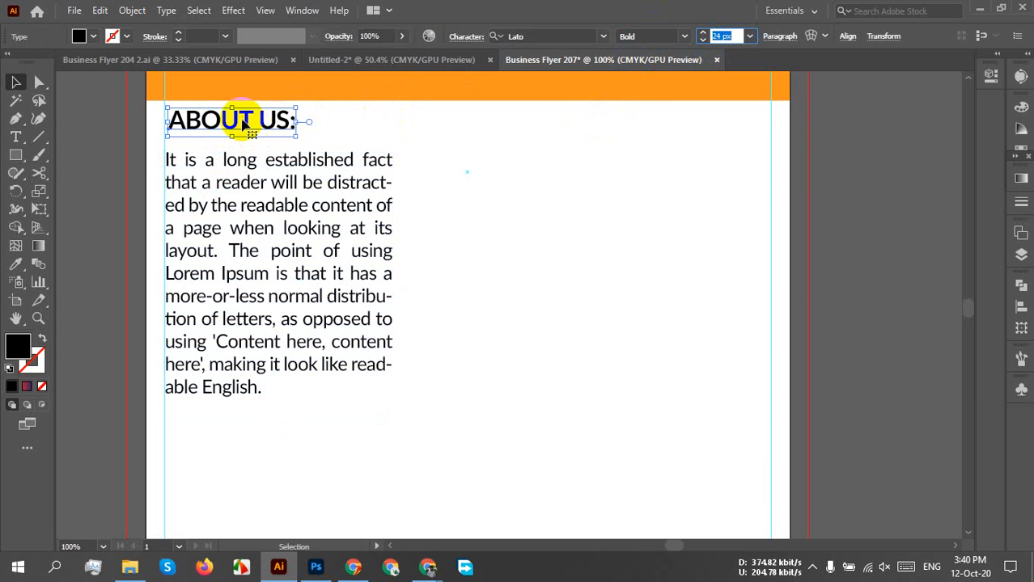
left_click_drag(242, 121, 241, 125)
left_click(462, 192)
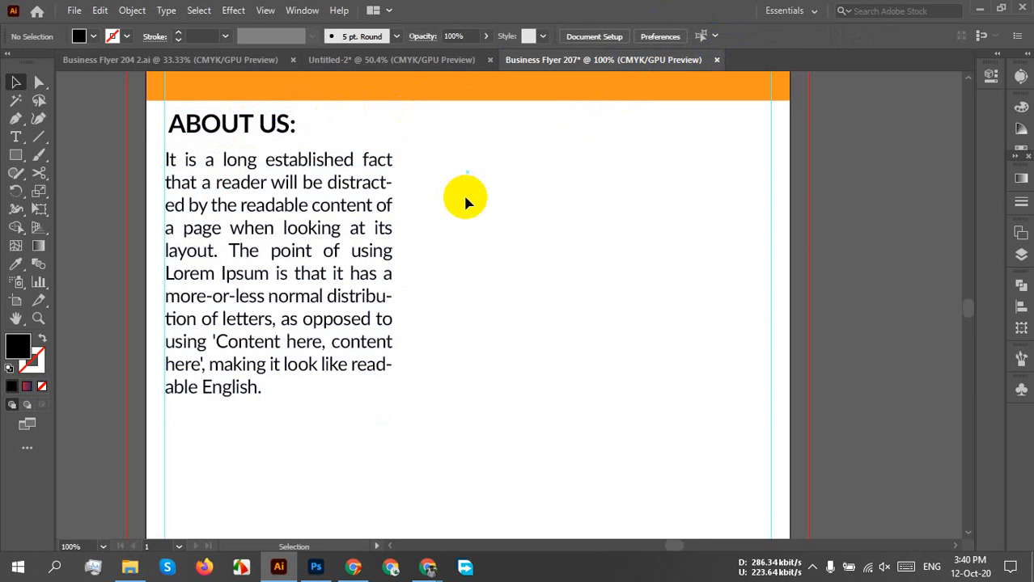
Duplicate the "ABOUT US:" heading straight down to just below the paragraph, keeping its left alignment
scroll(462, 193, "down", 3)
scroll(464, 199, "up", 3)
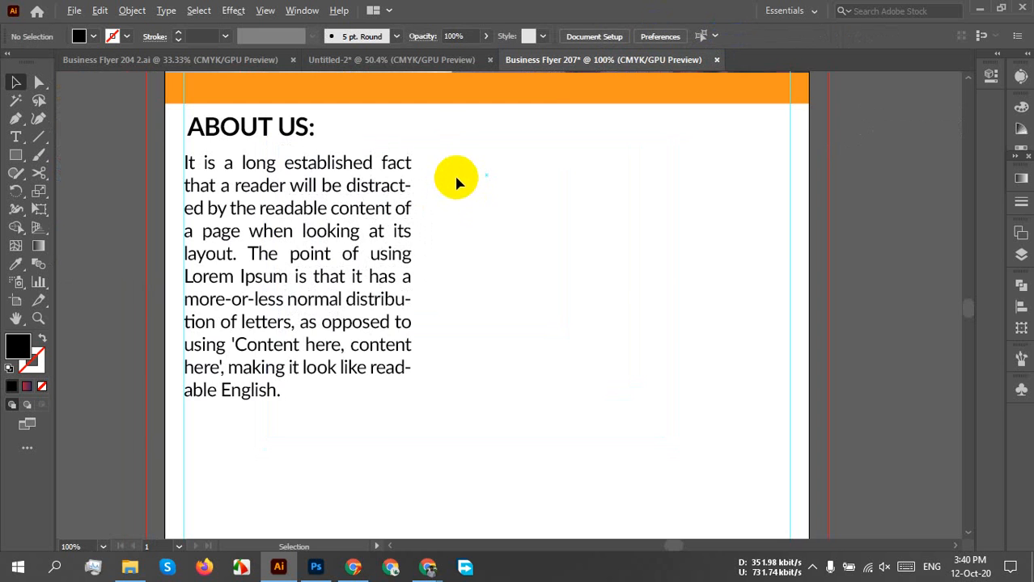
scroll(457, 182, "down", 1)
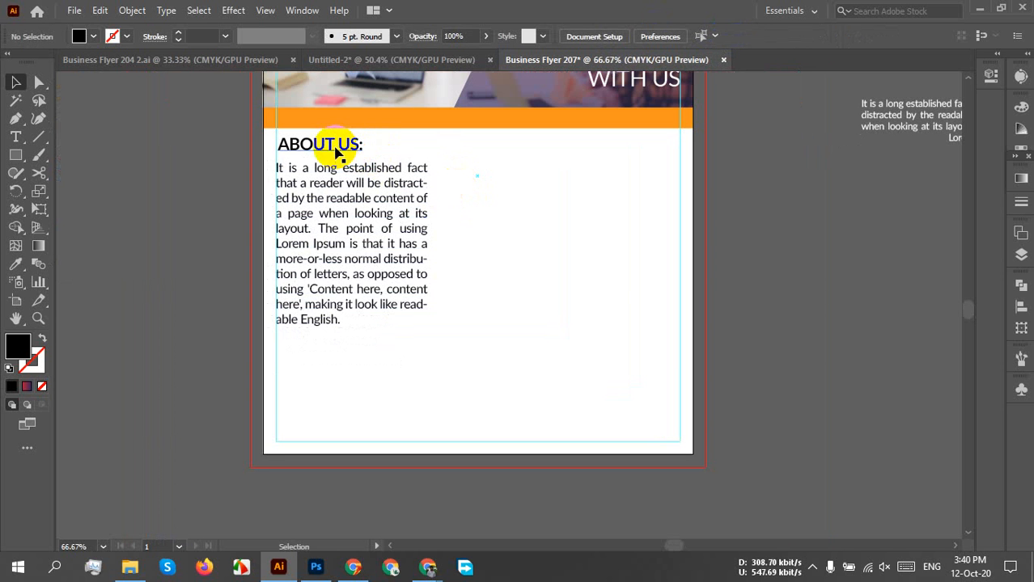
left_click_drag(344, 148, 278, 358)
Change the copied heading's text to "CONTACT US:" and move it up slightly toward the paragraph
double_click(322, 362)
left_click(322, 360)
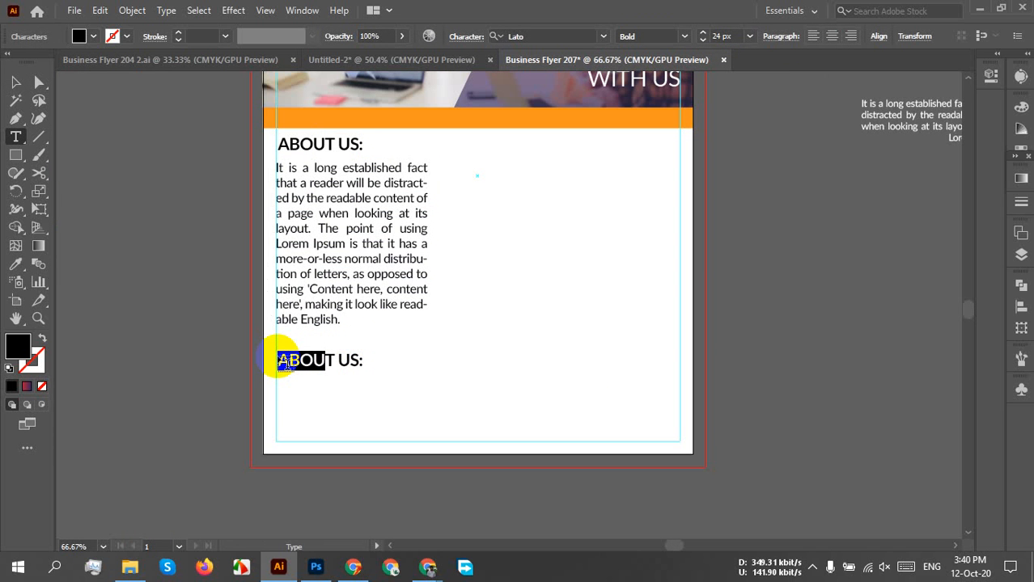
type("CONTA")
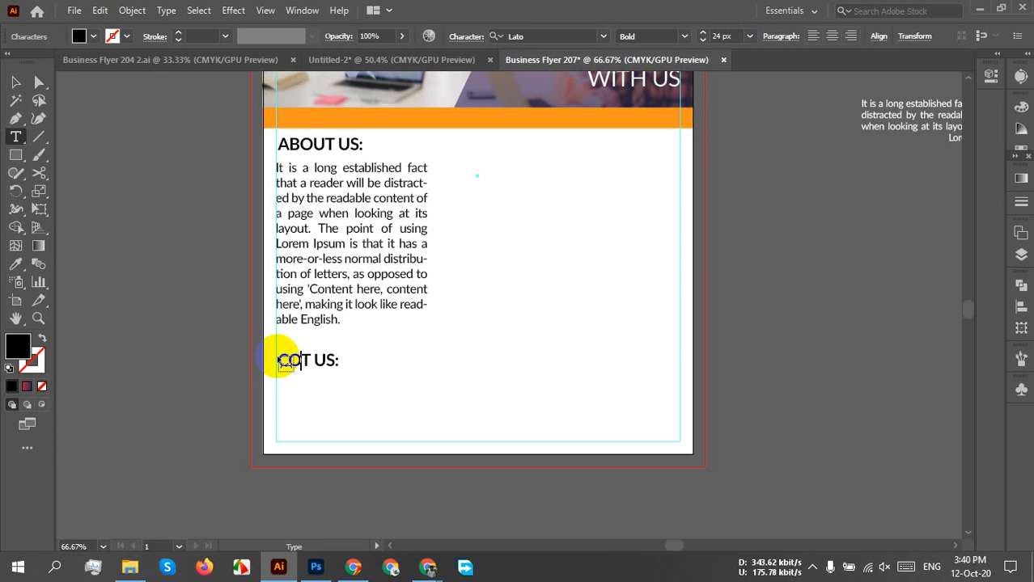
type("C")
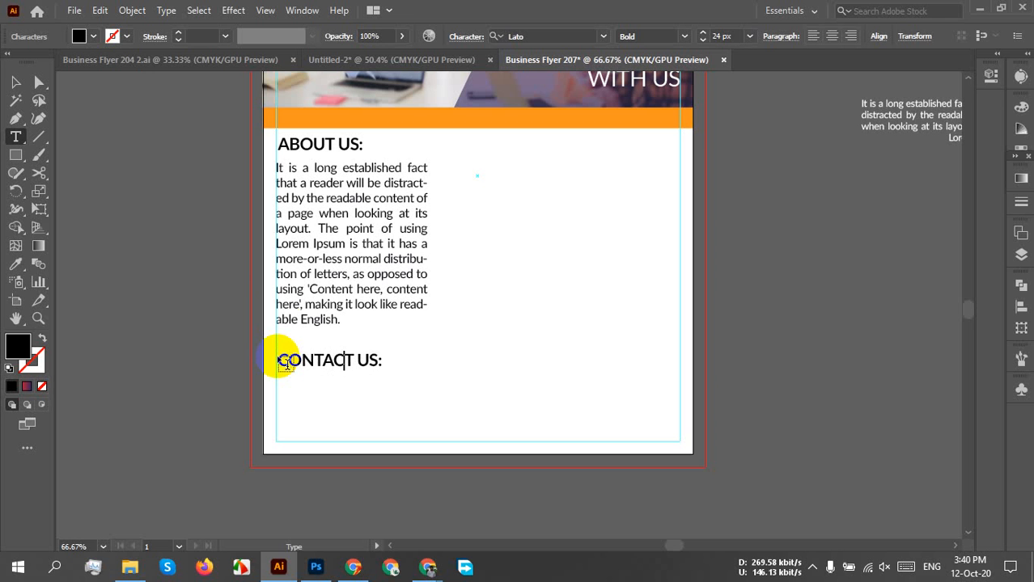
left_click(14, 123)
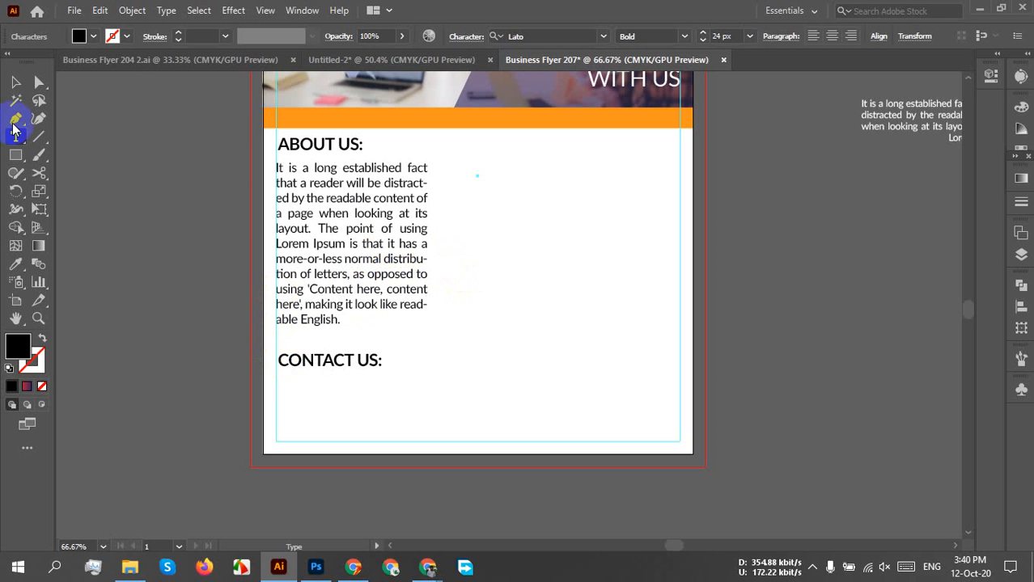
left_click(15, 81)
left_click(369, 376)
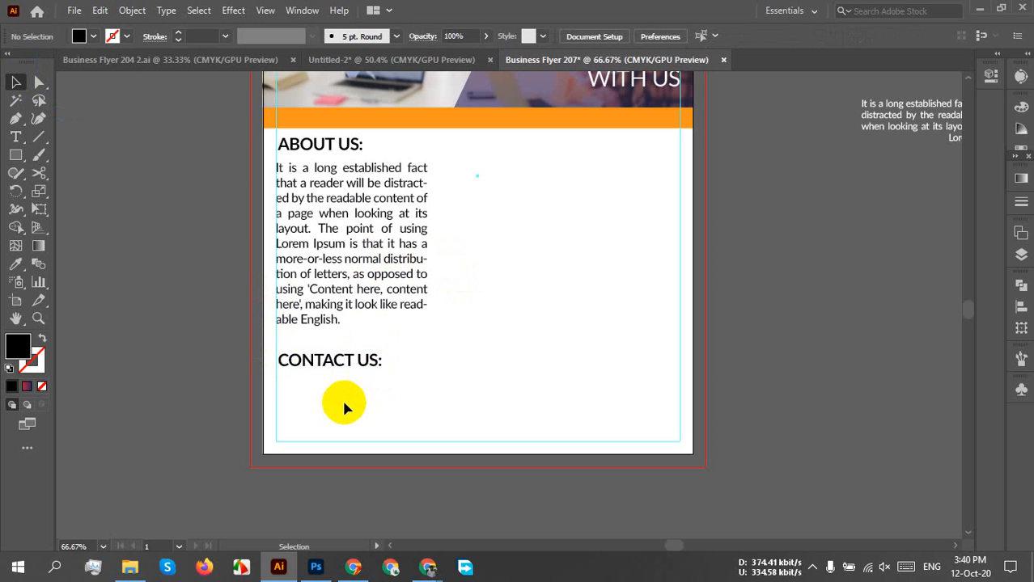
left_click_drag(300, 358, 302, 351)
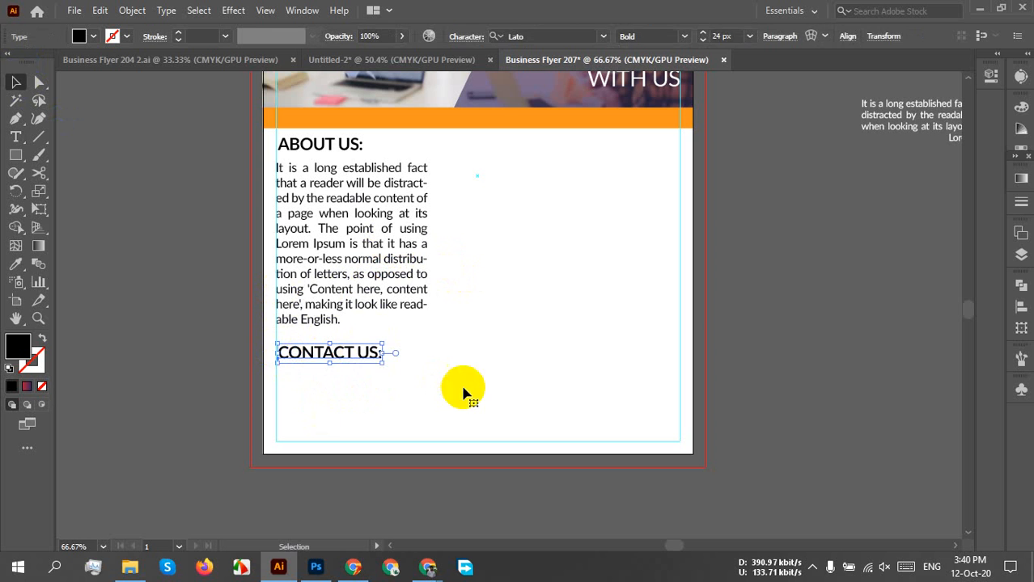
Try placing a copy of the "CONTACT US:" heading at the top of the empty right column, and undo the copy
left_click(554, 351)
key("space")
left_click_drag(554, 351, 370, 386)
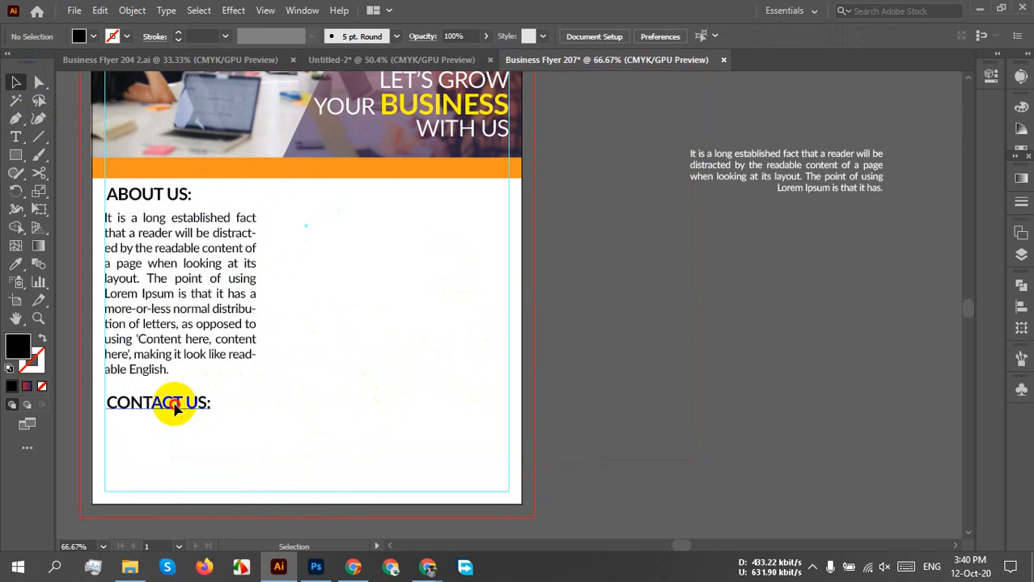
left_click_drag(173, 407, 342, 189)
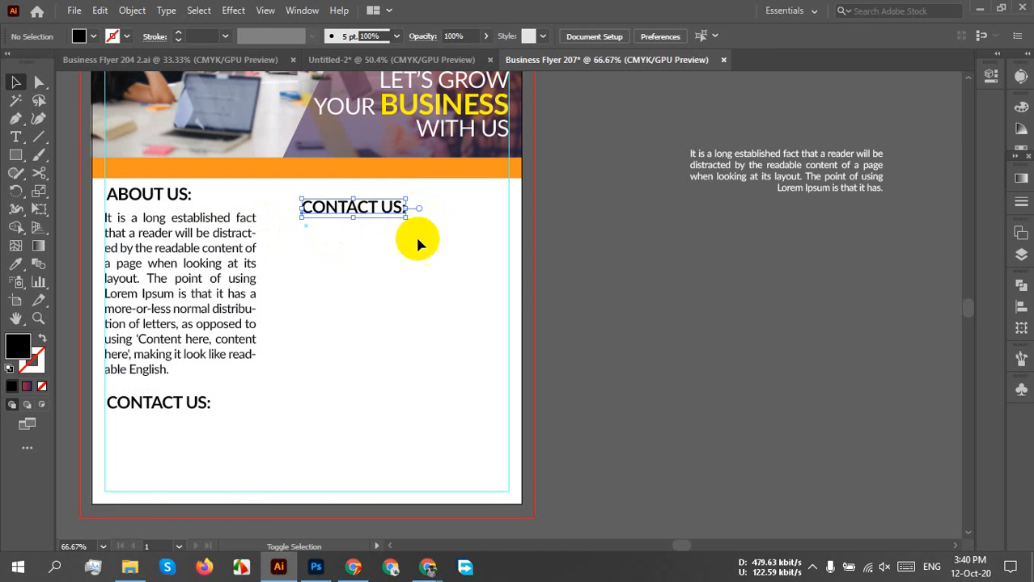
key("ctrl+z")
key("ctrl+z")
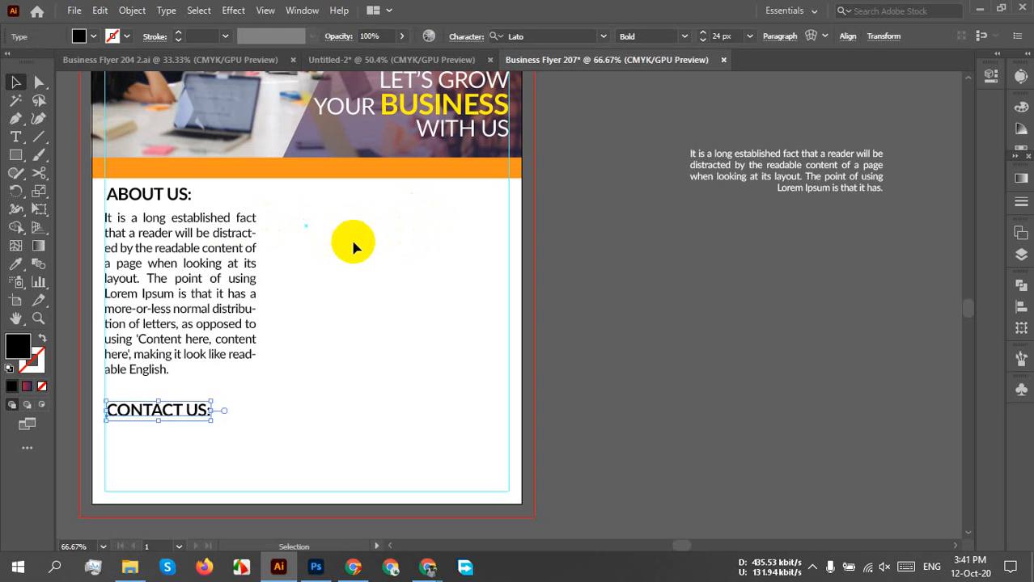
key("ctrl+shift+z")
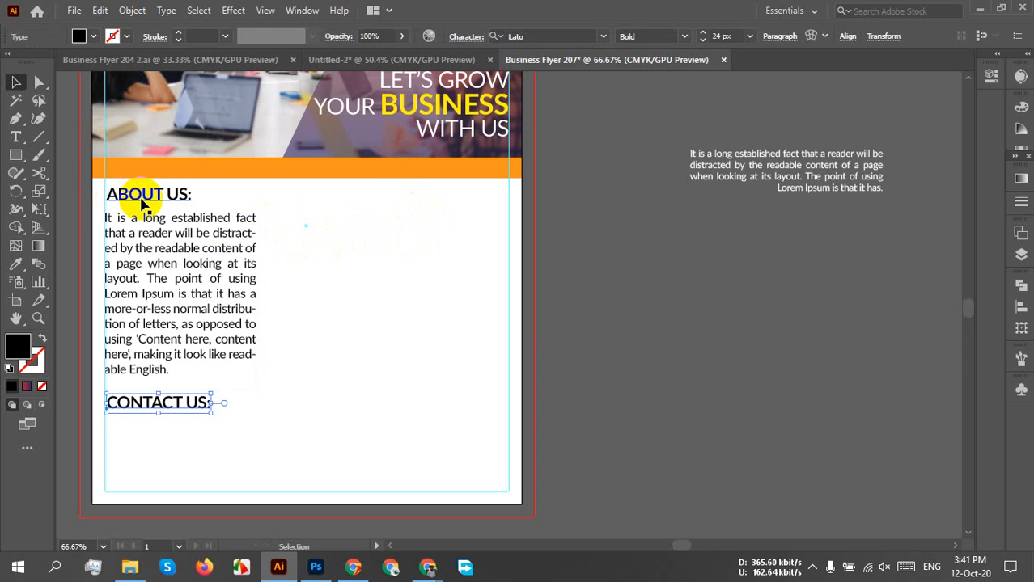
Duplicate the "ABOUT US:" heading across into the empty right column and change the copy's text to "SERVICES:"
left_click_drag(143, 203, 387, 197)
double_click(356, 196)
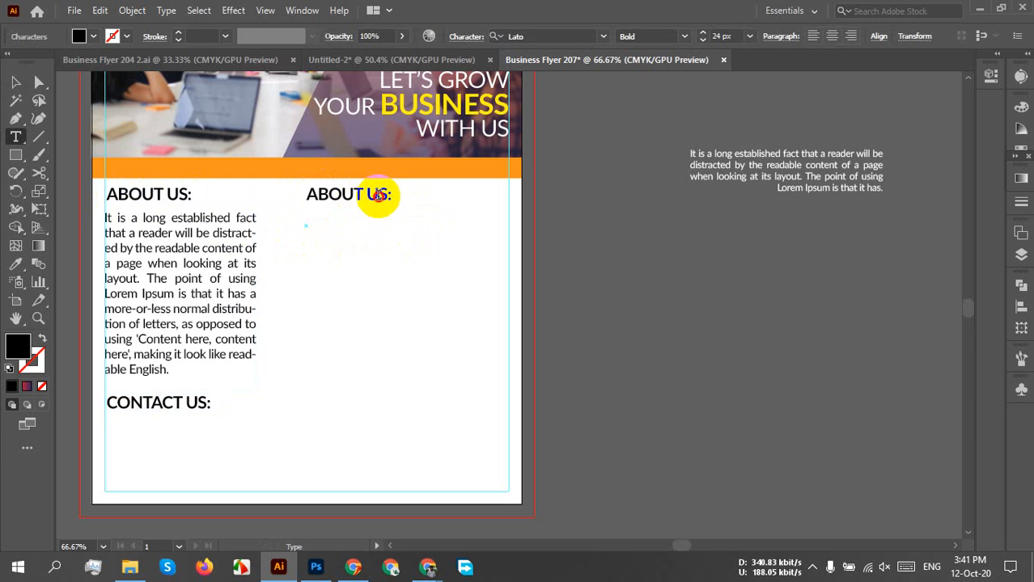
left_click(379, 196)
left_click_drag(383, 194, 304, 206)
type("SERVICES:")
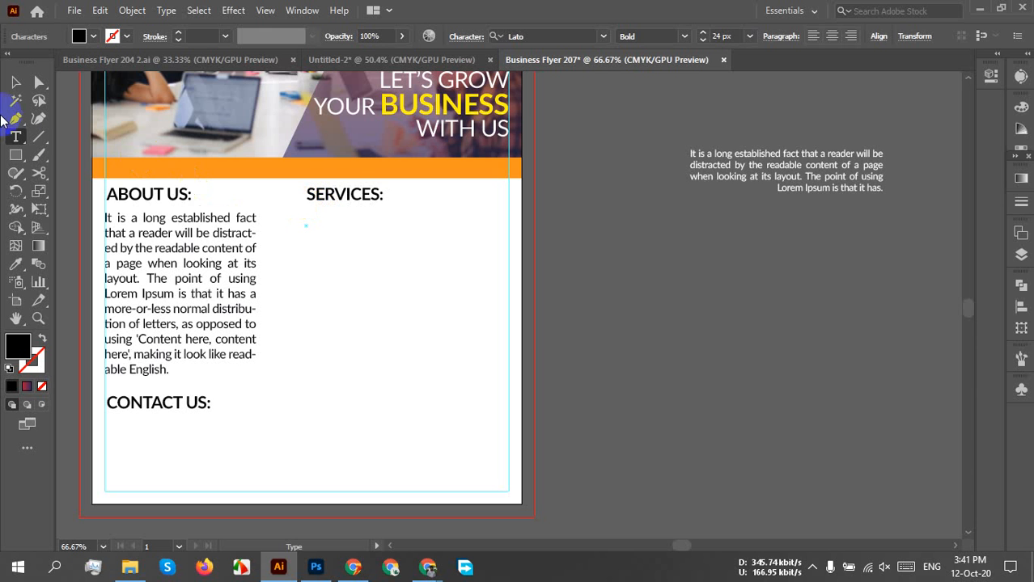
left_click(15, 81)
left_click(391, 245)
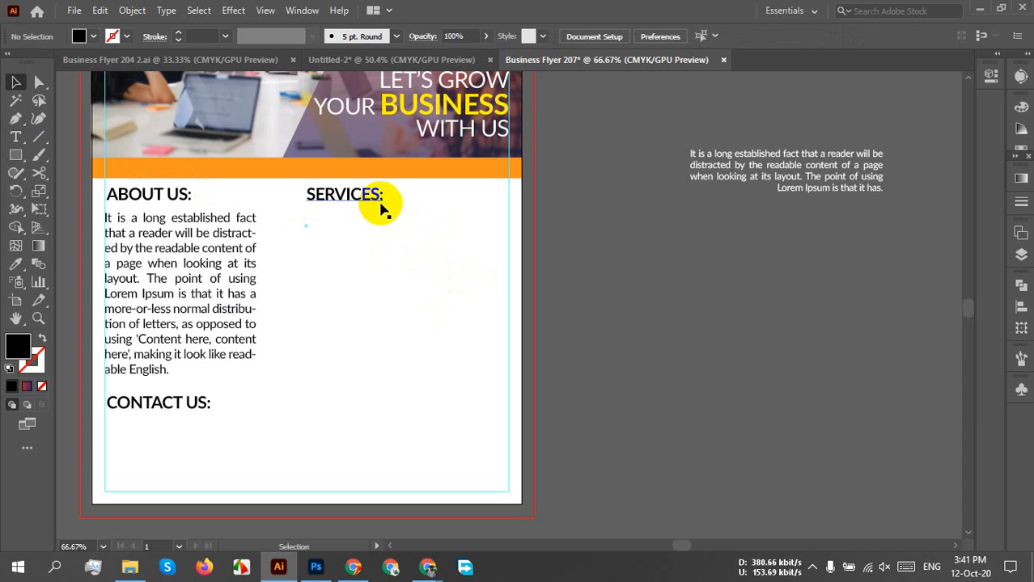
Nudge the "ABOUT US:" heading down slightly, away from the orange divider bar
scroll(380, 207, "up", 1)
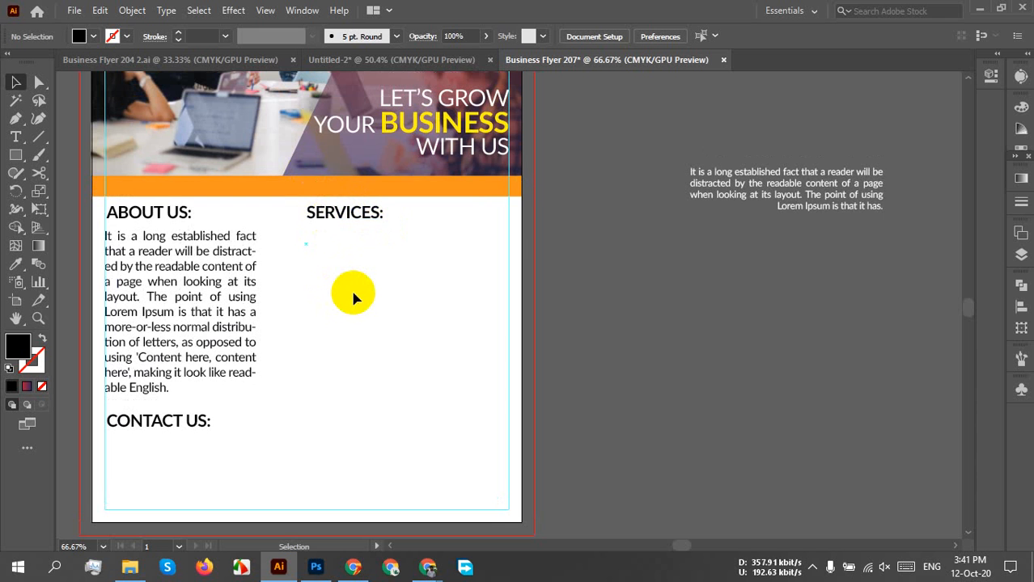
scroll(359, 327, "up", 3)
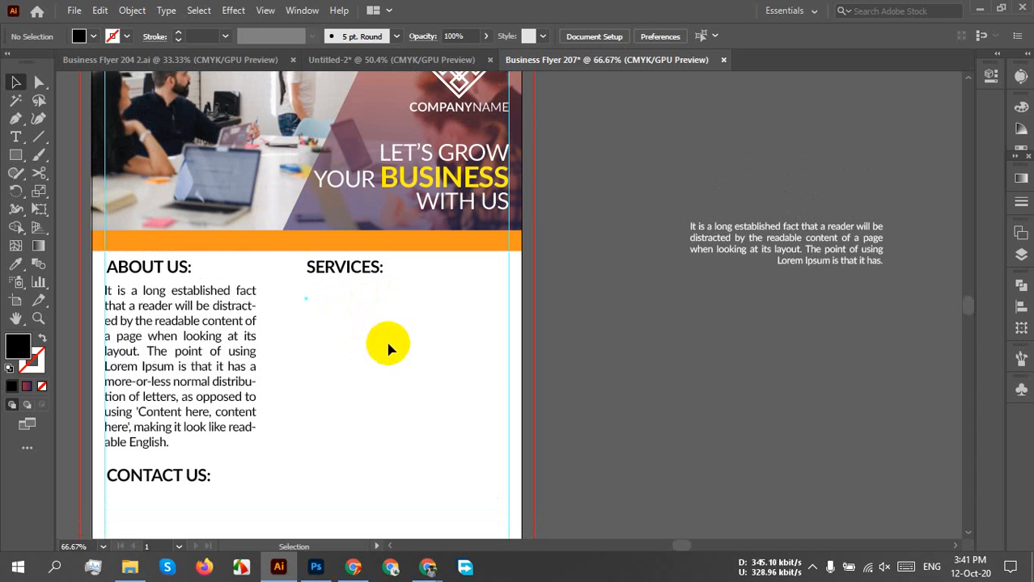
scroll(388, 344, "down", 4)
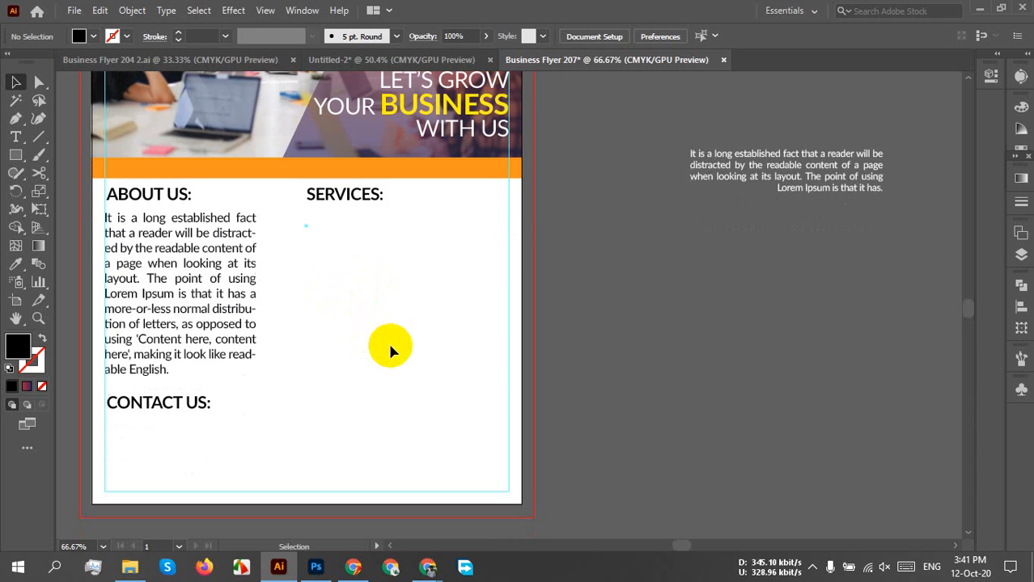
left_click(139, 194)
key("shift+Down")
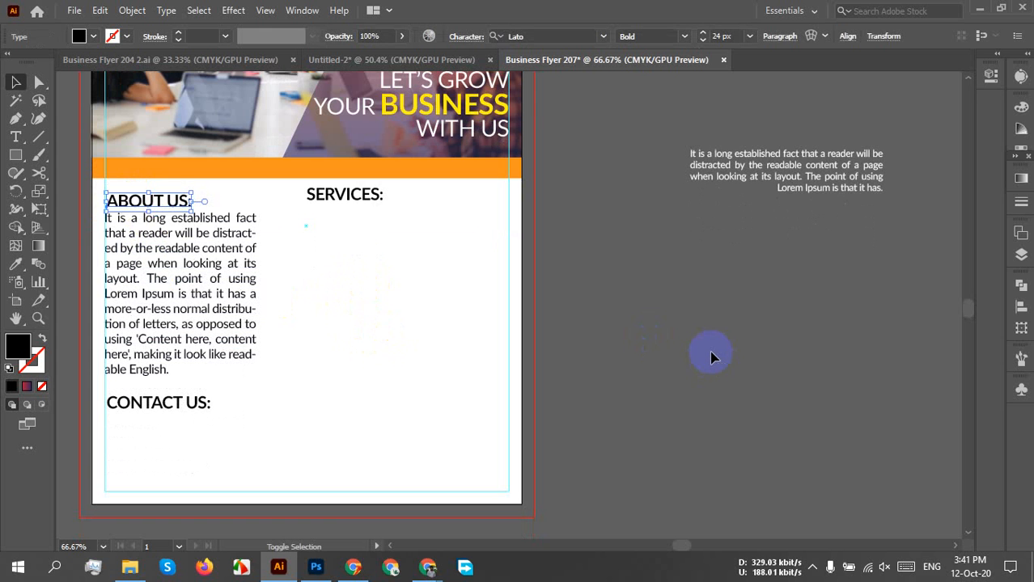
key("shift+Down")
key("shift+Up")
left_click(548, 418)
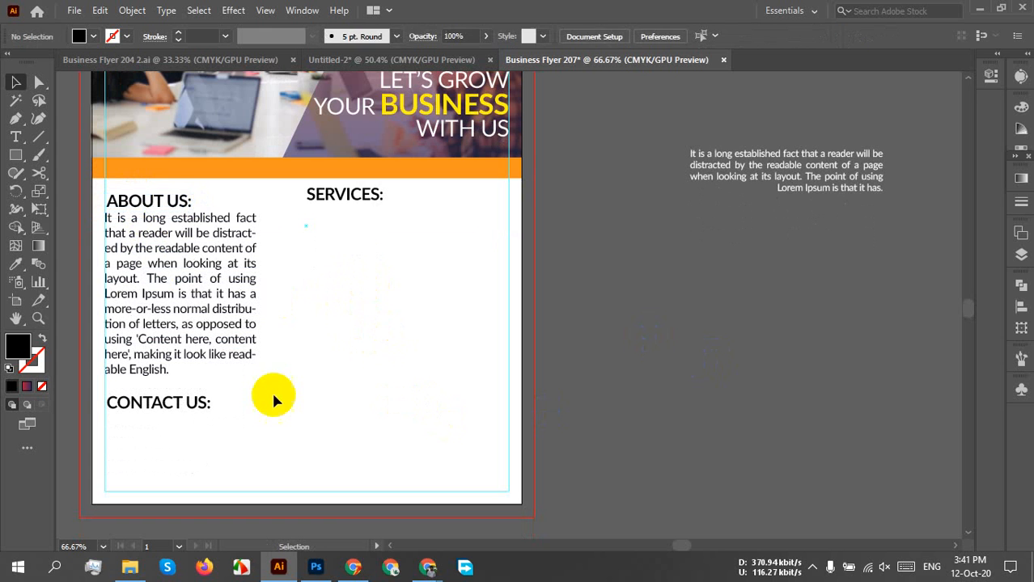
Move the "ABOUT US:" paragraph and the "SERVICES:" heading down slightly, lining the heading up with "ABOUT US:"
left_click(196, 326)
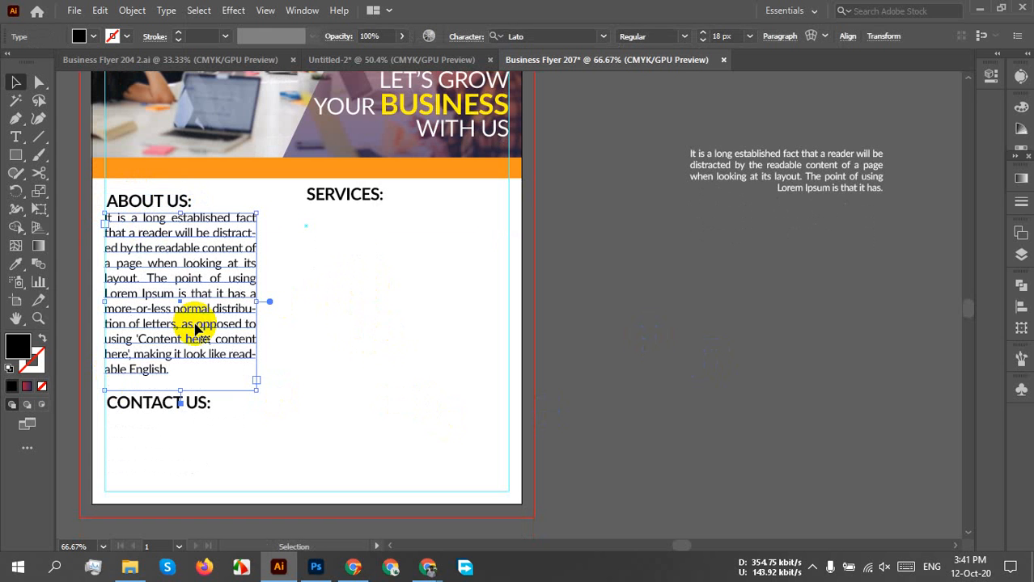
key("shift+Down")
left_click(315, 315)
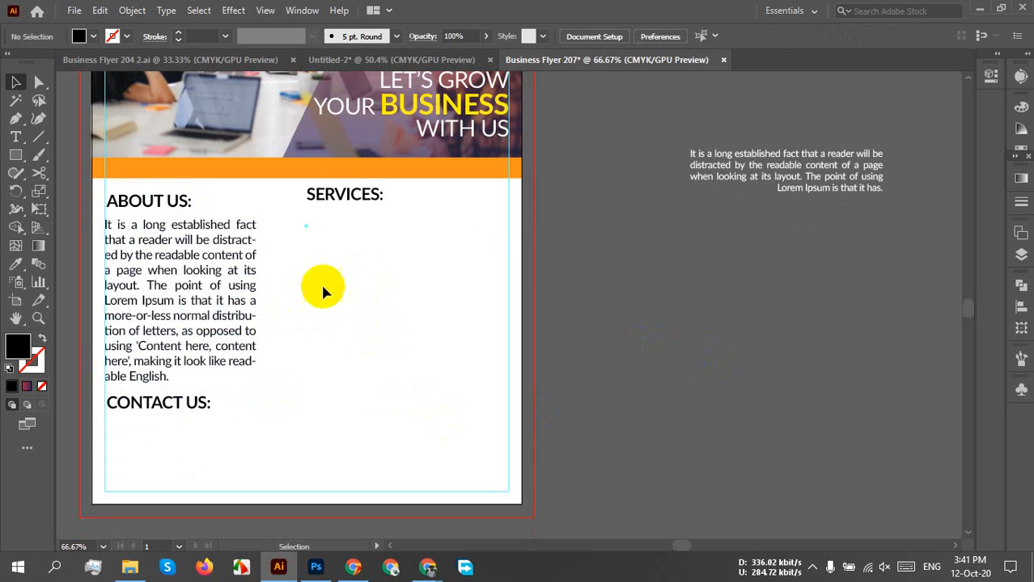
left_click(350, 207)
key("shift+Down")
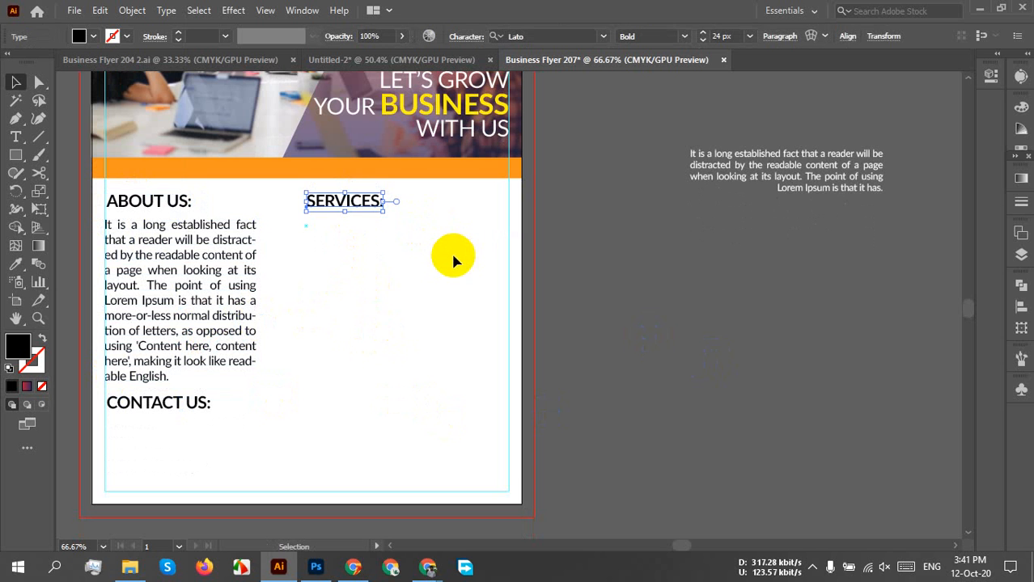
left_click(416, 249)
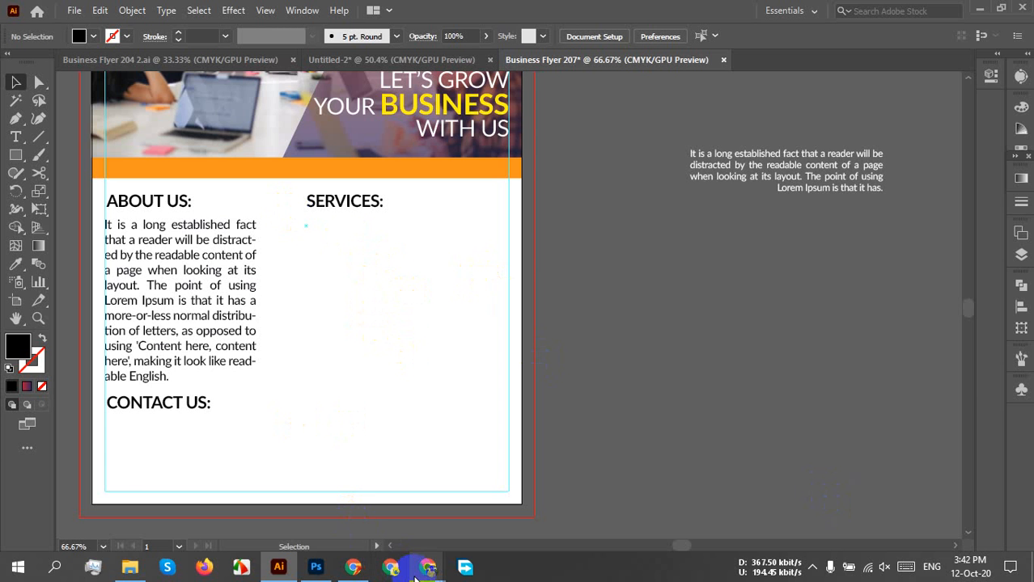
Switch to Chrome, replace the Lorem Ipsum page with a new tab and open flaticon.com in it
mouse_move(422, 575)
left_click(369, 482)
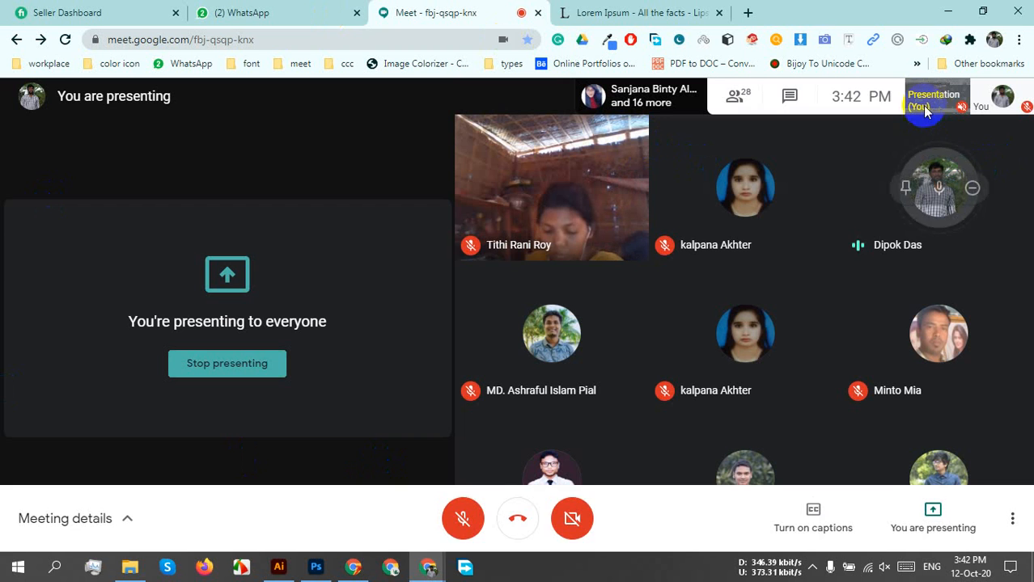
left_click(749, 13)
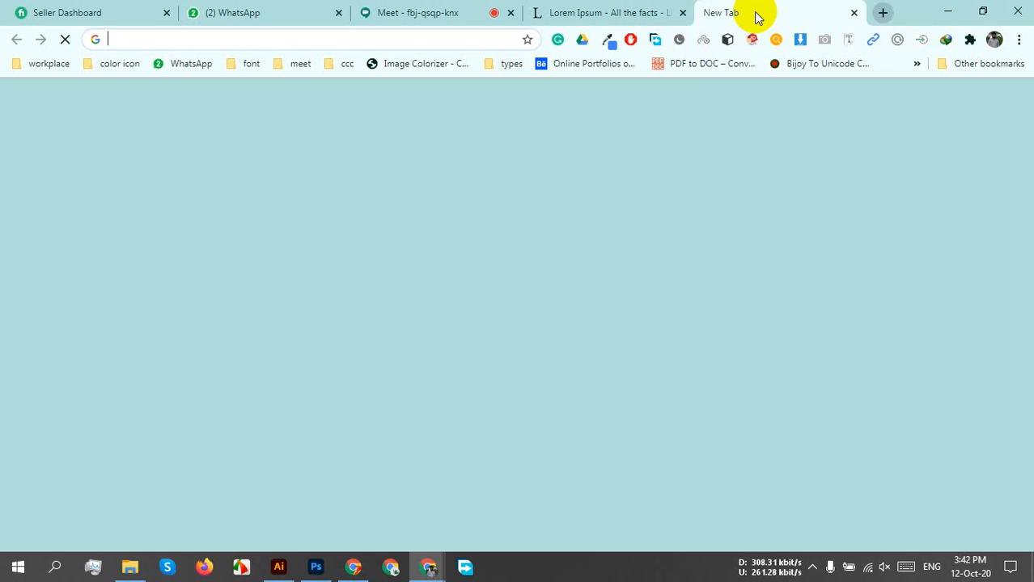
left_click(682, 13)
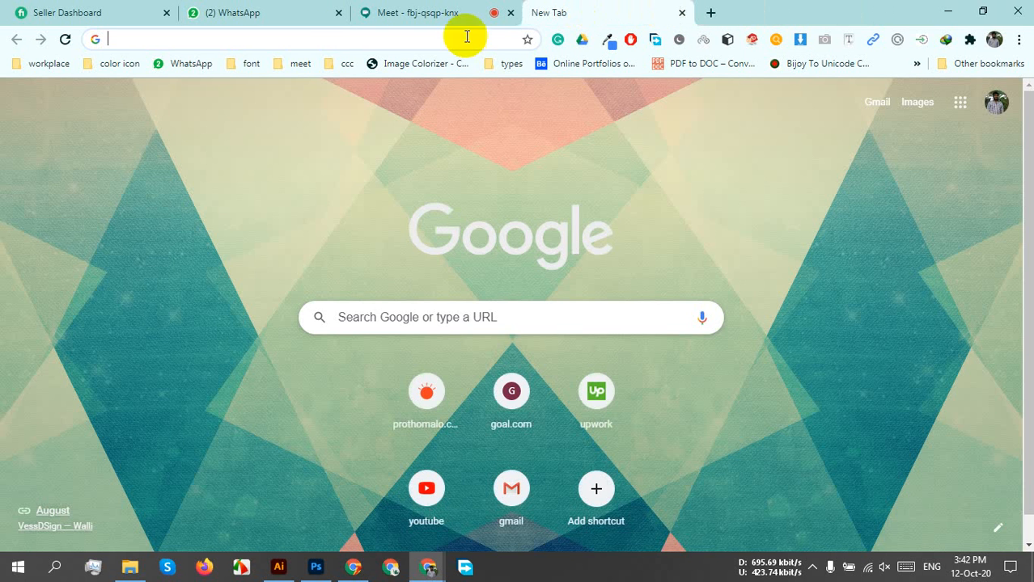
left_click(318, 46)
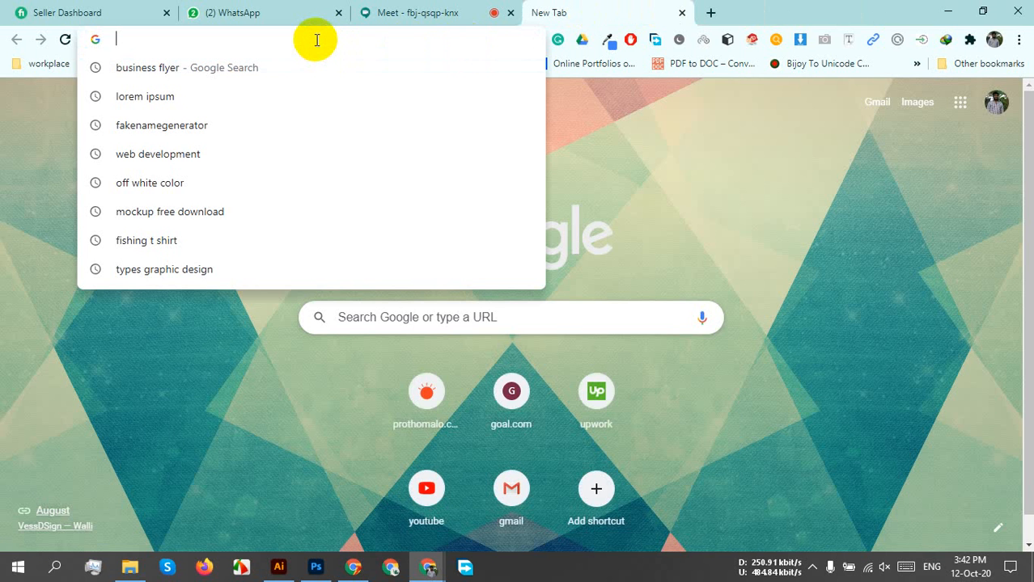
type("FL")
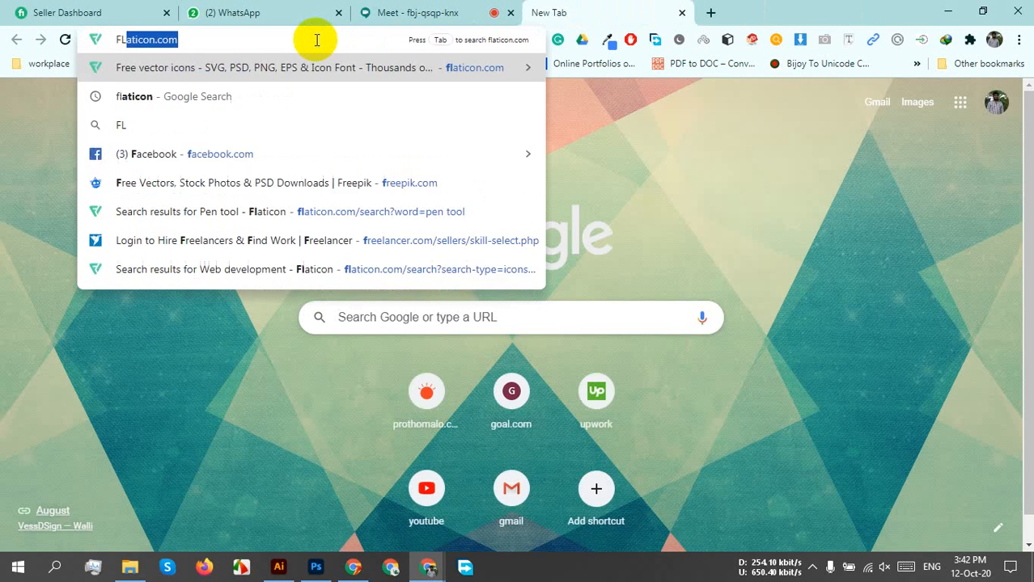
type("ATICON")
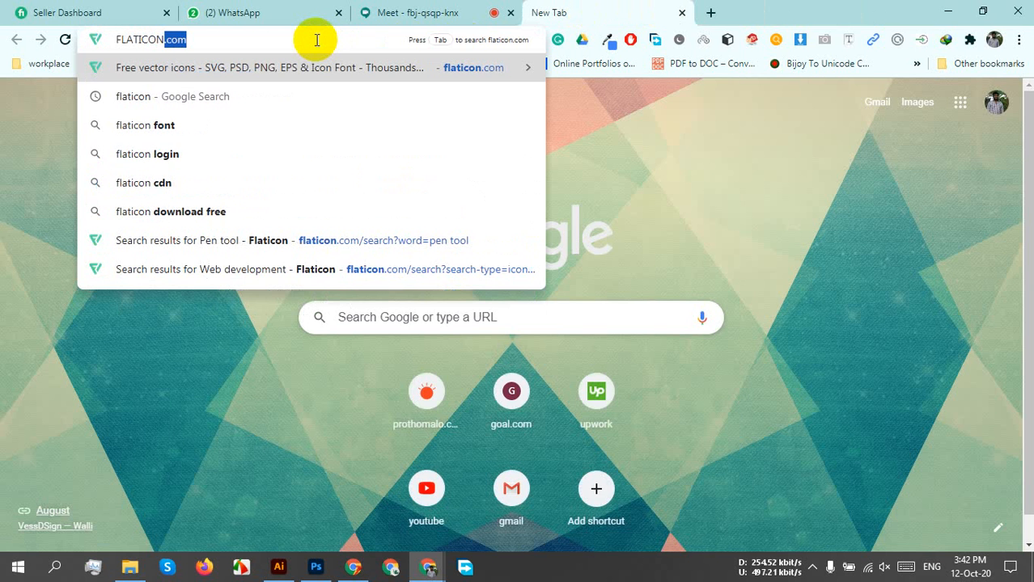
key("Return")
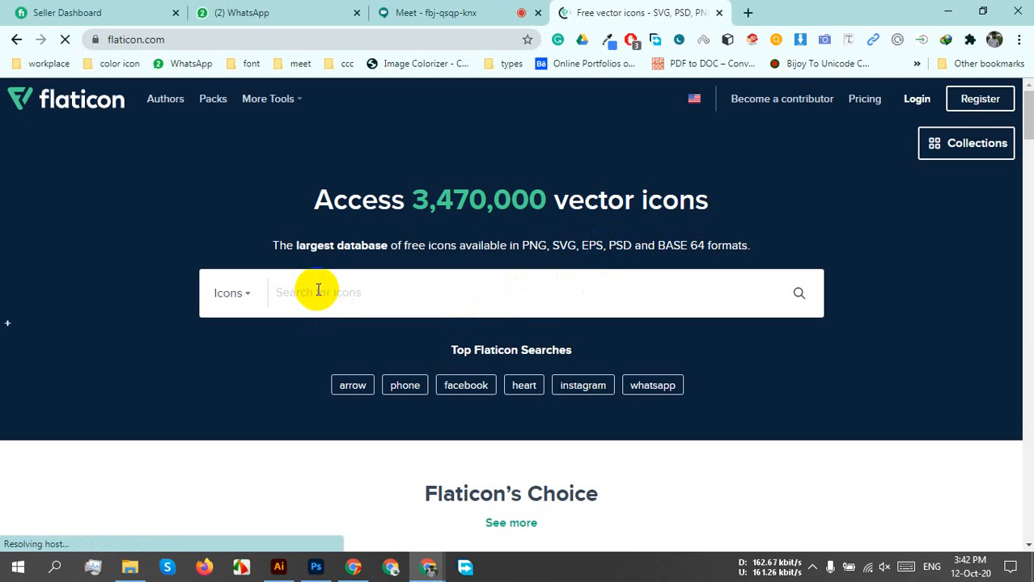
Search Flaticon's icons for "PEN TOOL"
left_click(319, 285)
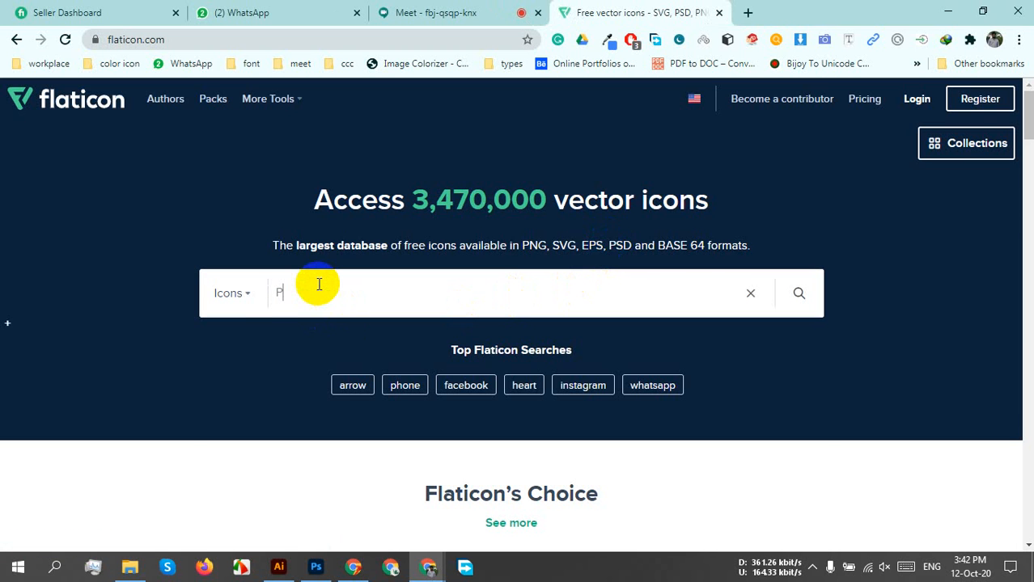
type("PEN")
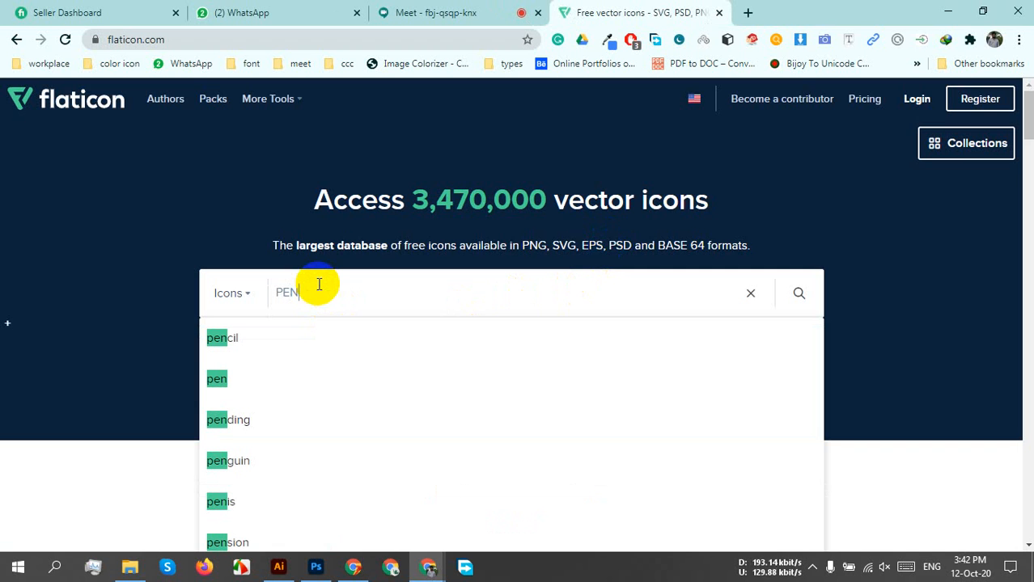
type(" T")
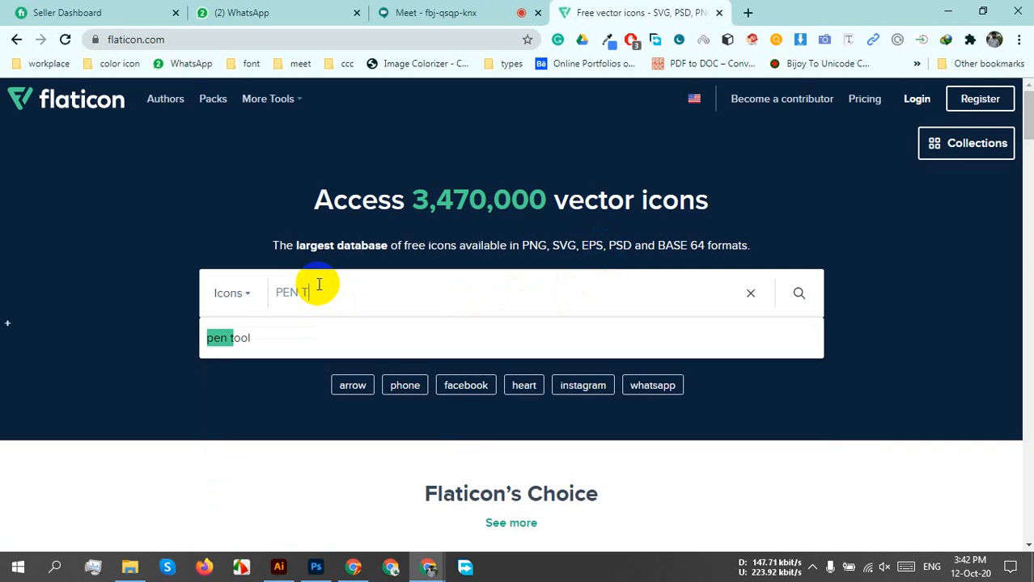
type("OOL")
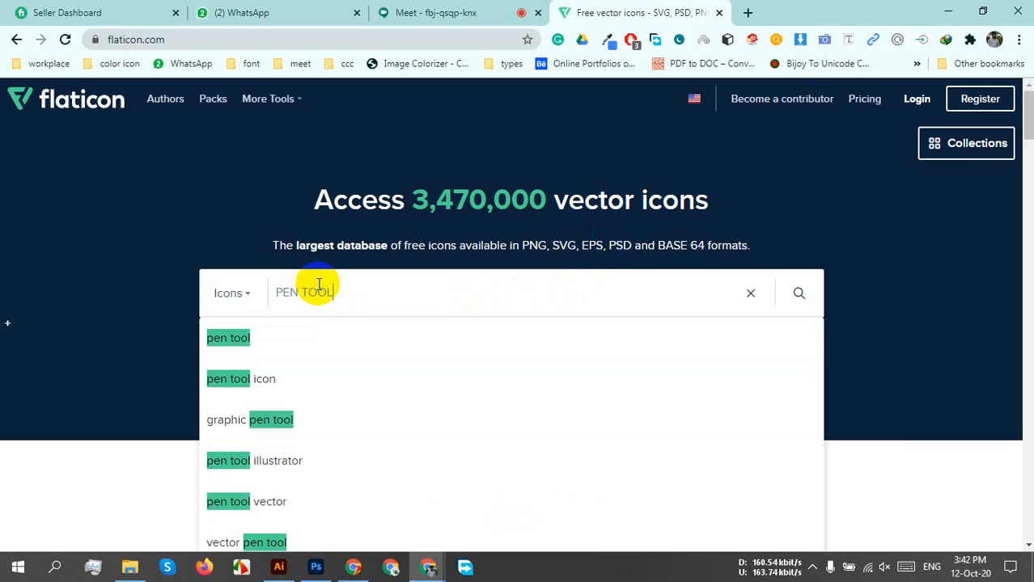
key("Return")
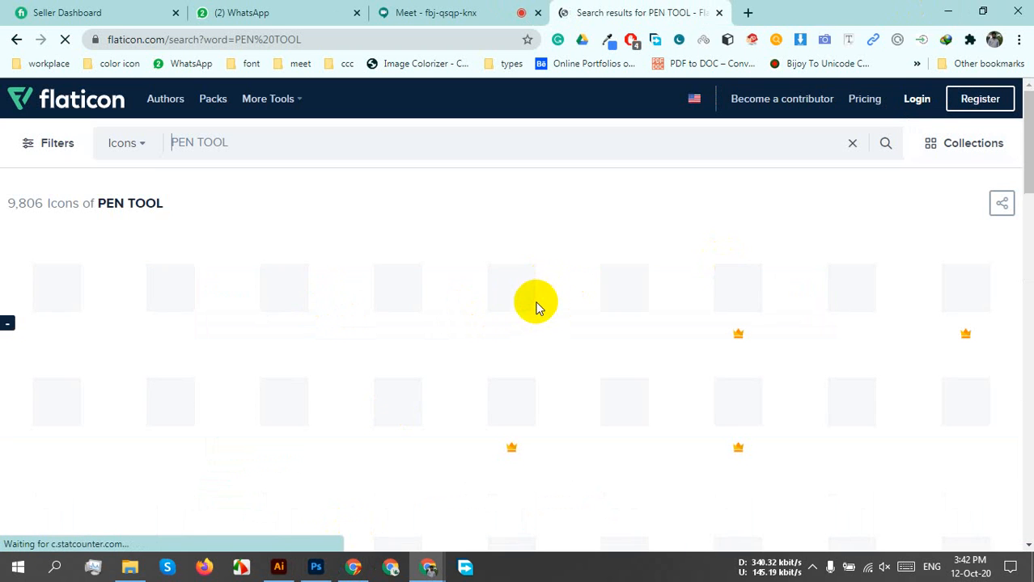
Look through the first page of pen tool icons for one that suits the flyer's services section
scroll(560, 303, "down", 3)
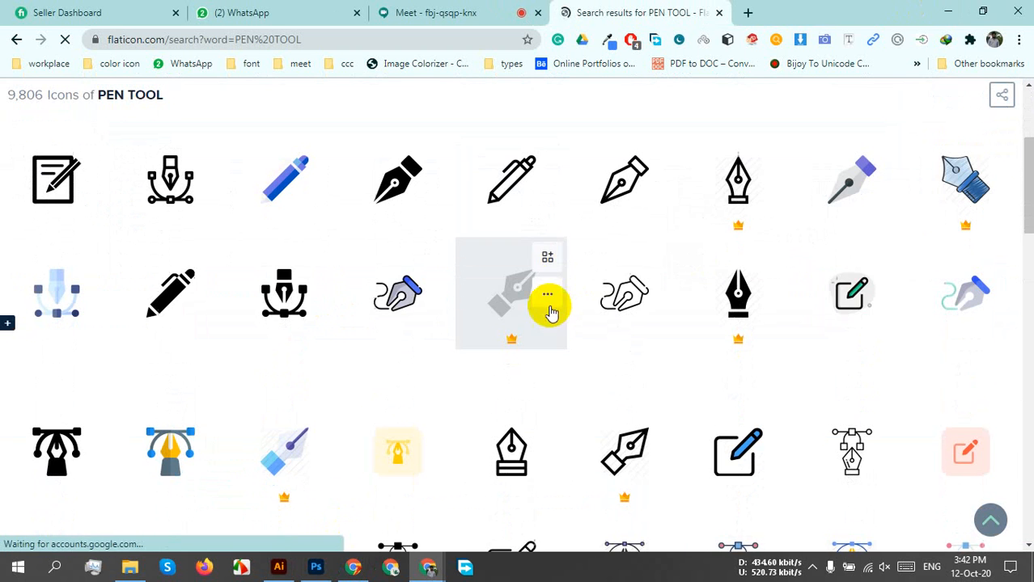
scroll(73, 445, "down", 3)
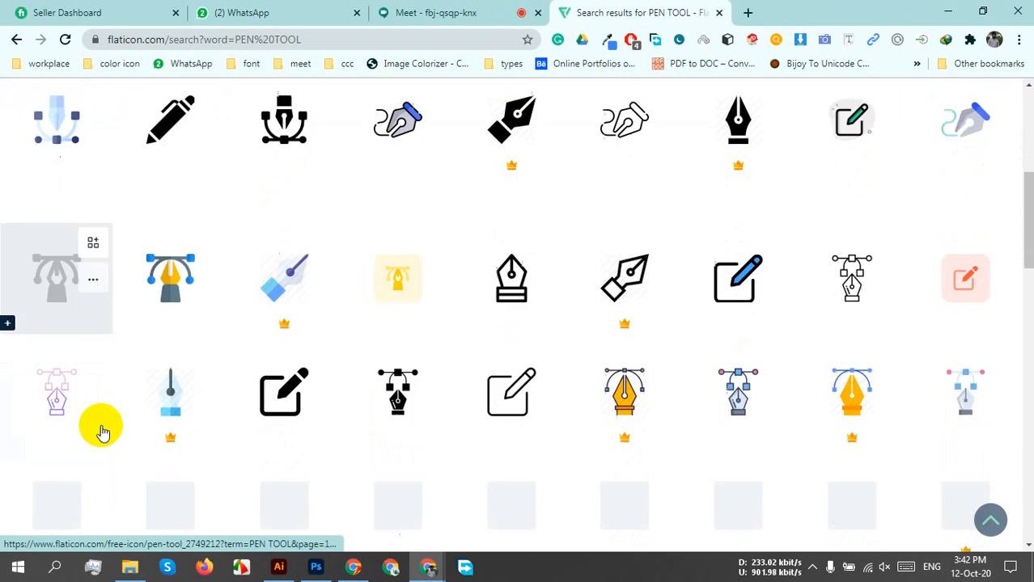
scroll(314, 255, "up", 1)
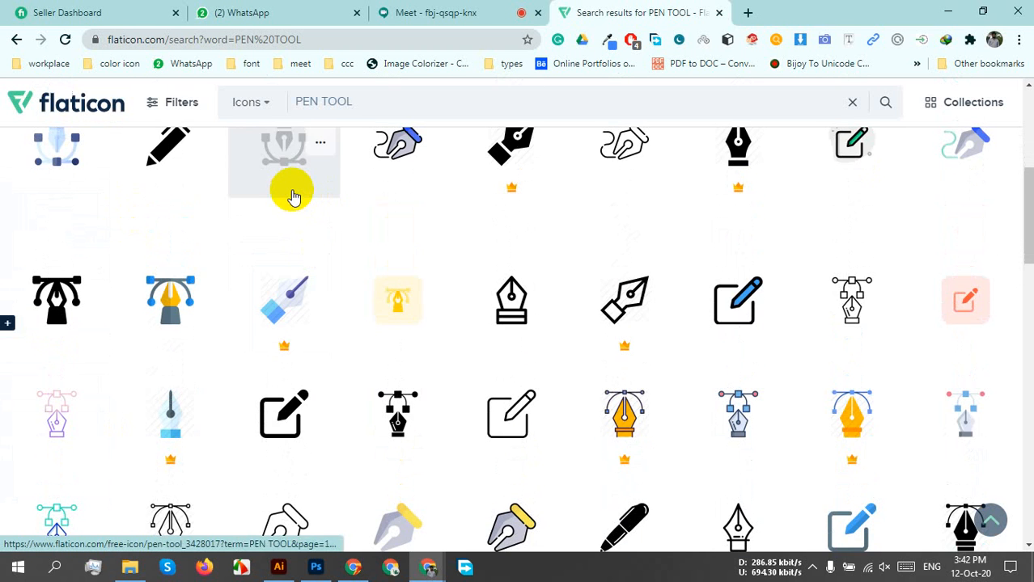
scroll(282, 230, "up", 2)
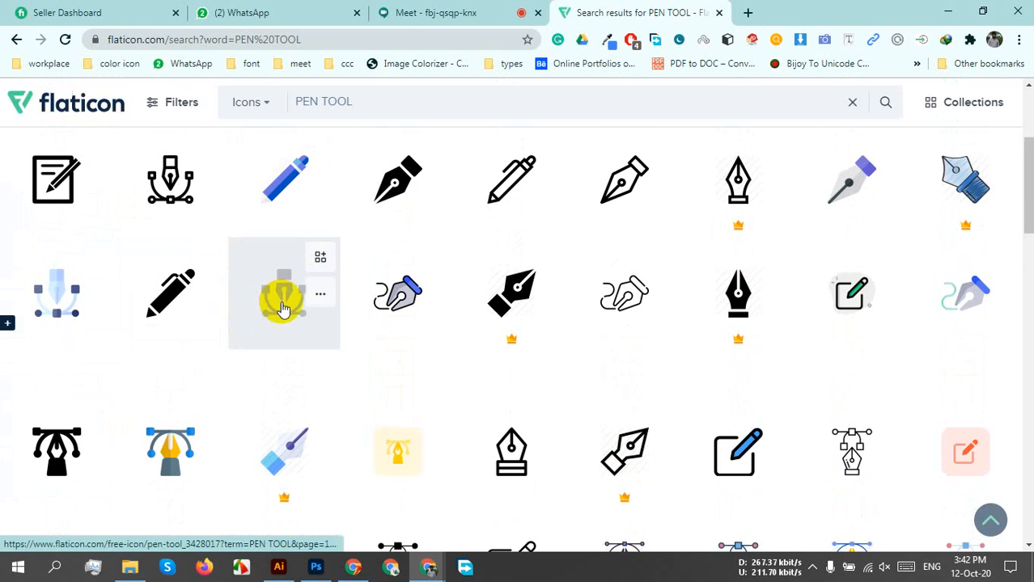
scroll(279, 303, "down", 3)
scroll(279, 303, "down", 2)
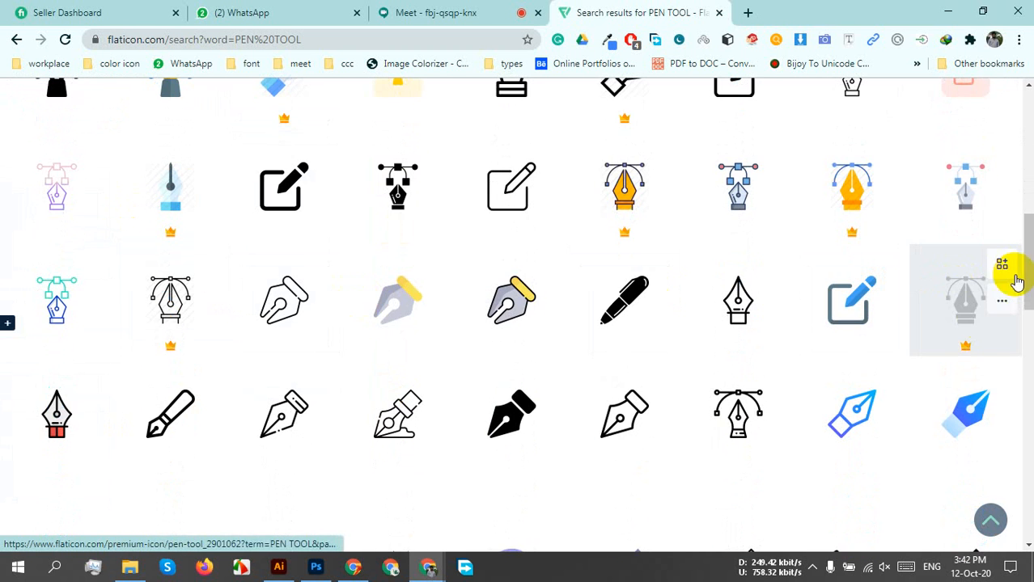
scroll(678, 441, "down", 2)
scroll(678, 441, "down", 4)
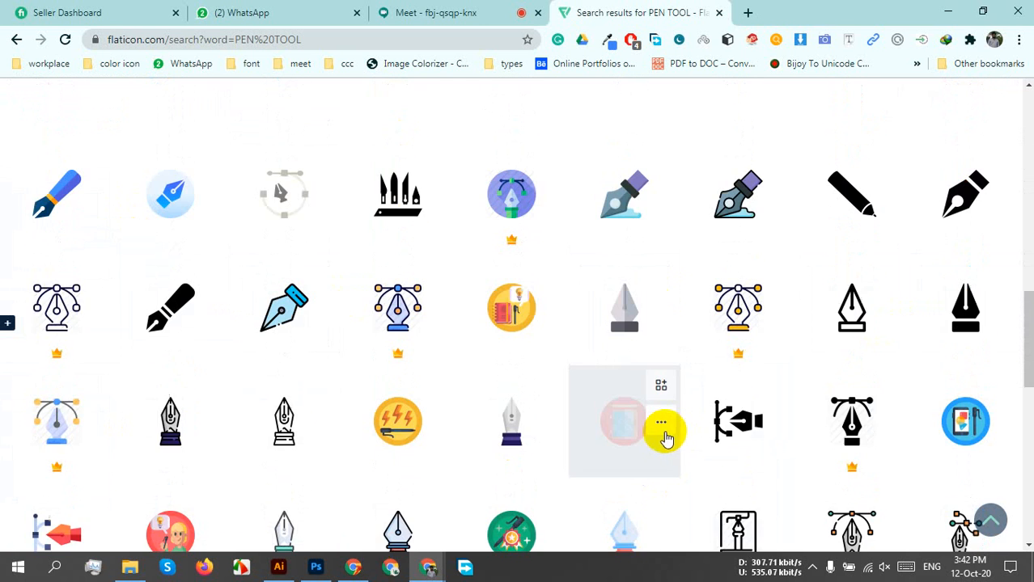
scroll(639, 420, "down", 4)
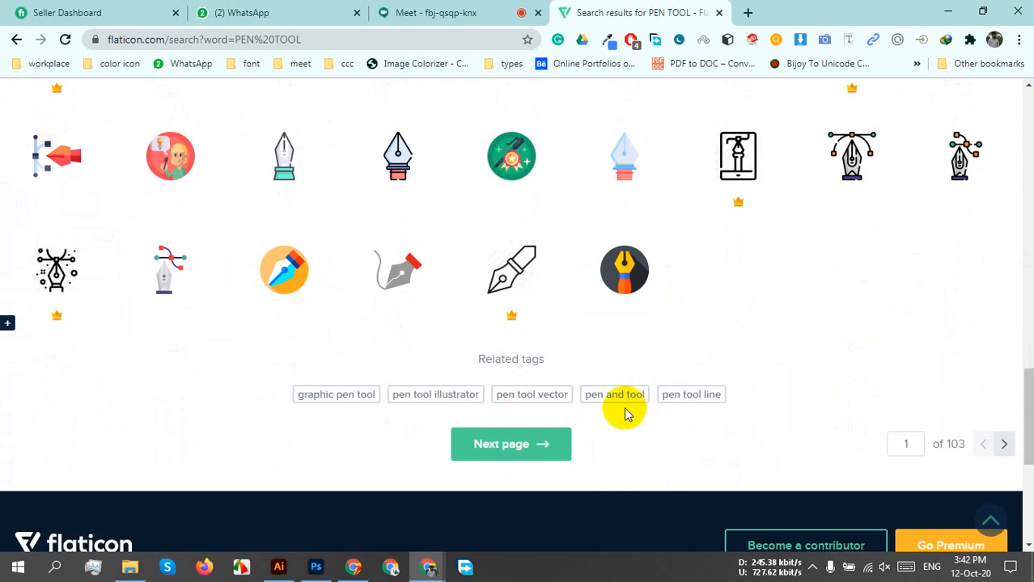
scroll(243, 363, "up", 1)
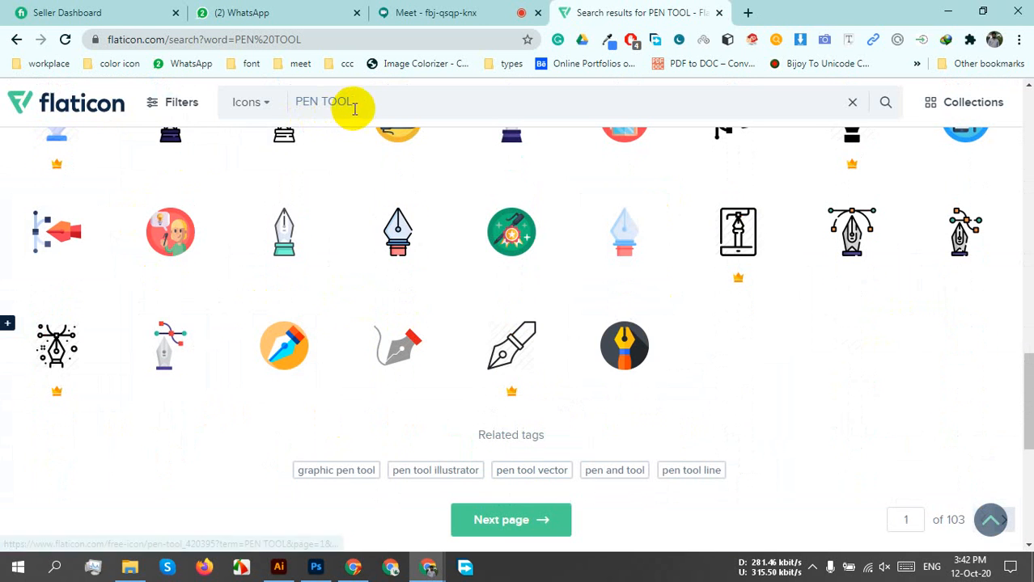
Replace the search term and search Flaticon's icons for "web development"
left_click_drag(350, 103, 243, 116)
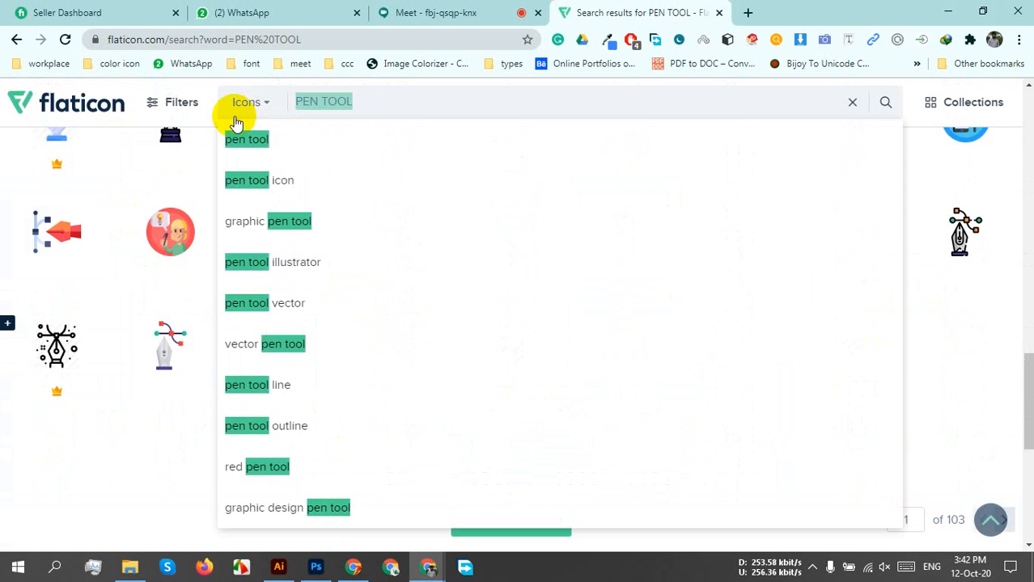
type("wev development")
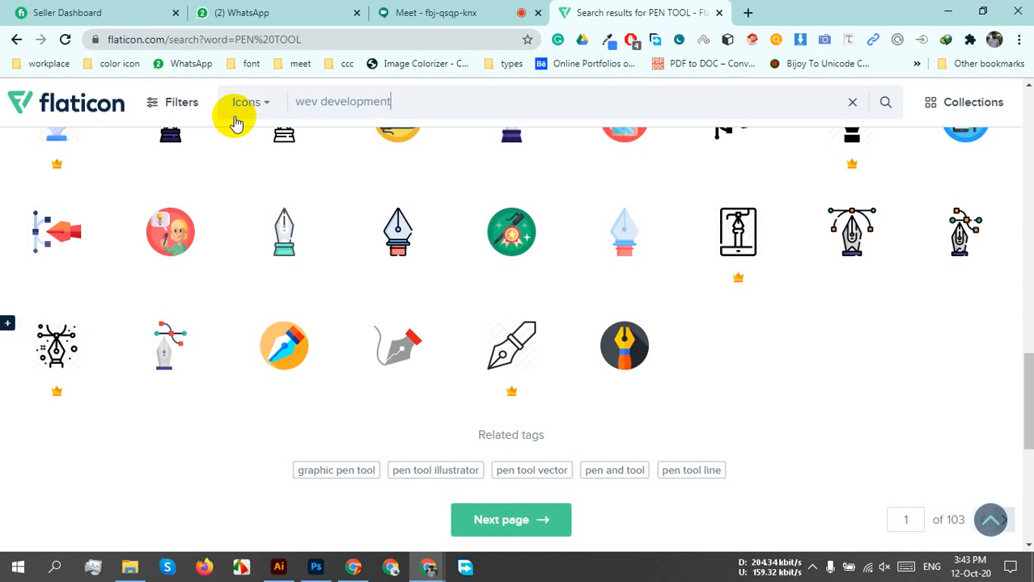
key("Return")
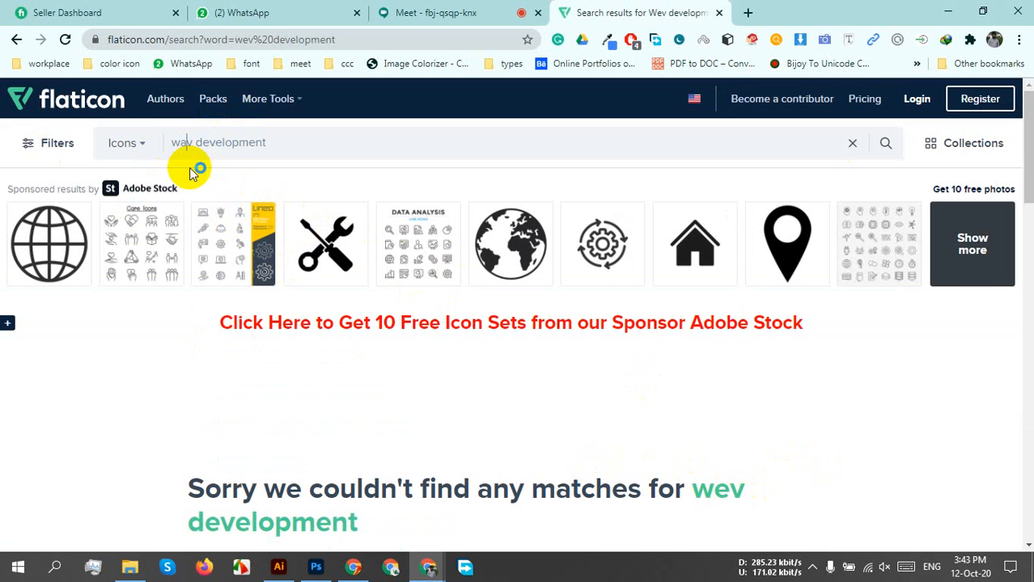
key("BackSpace")
type("a")
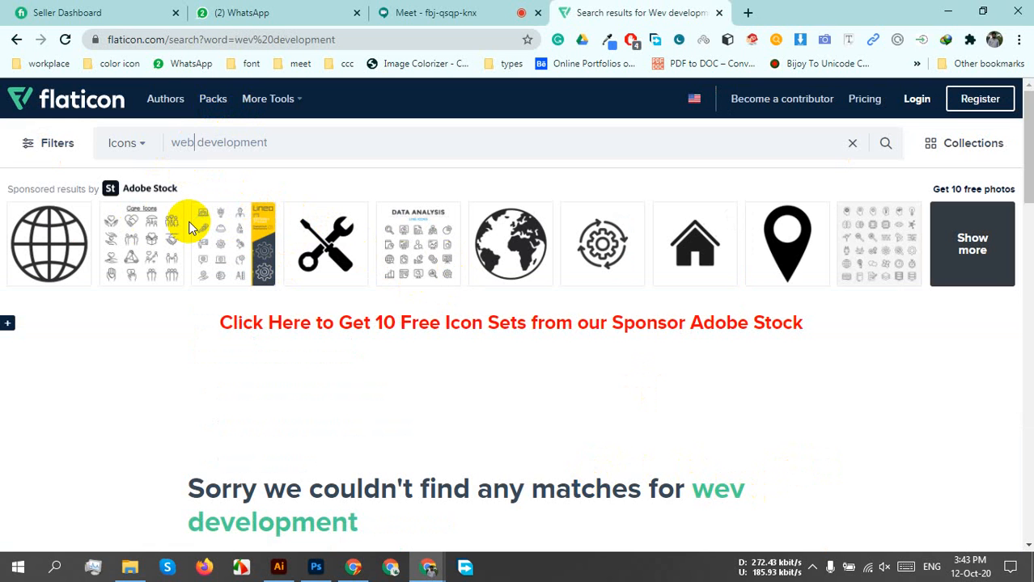
key("Return")
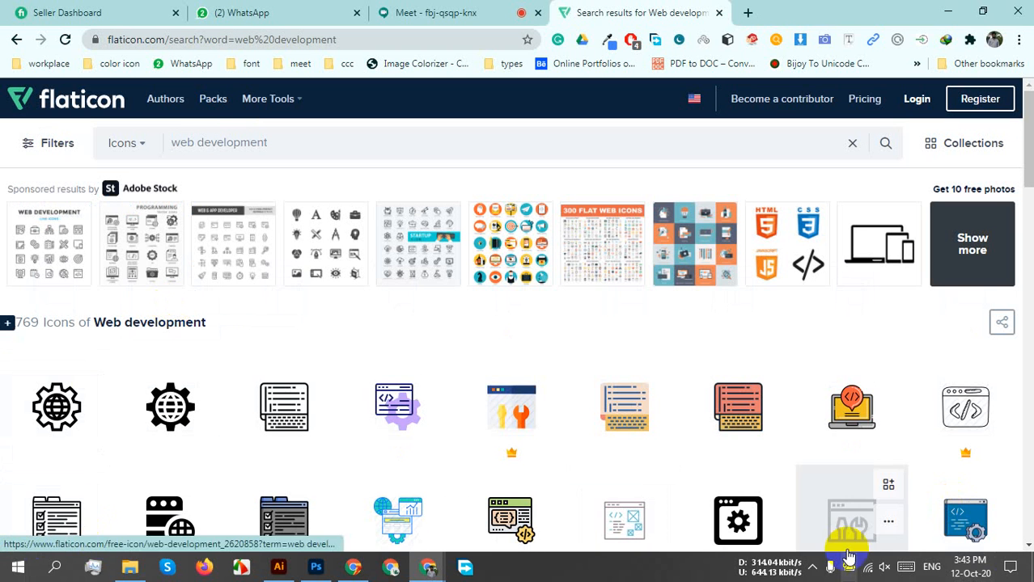
Examine the first page of web development icons, and select the search term for replacement
scroll(801, 431, "down", 2)
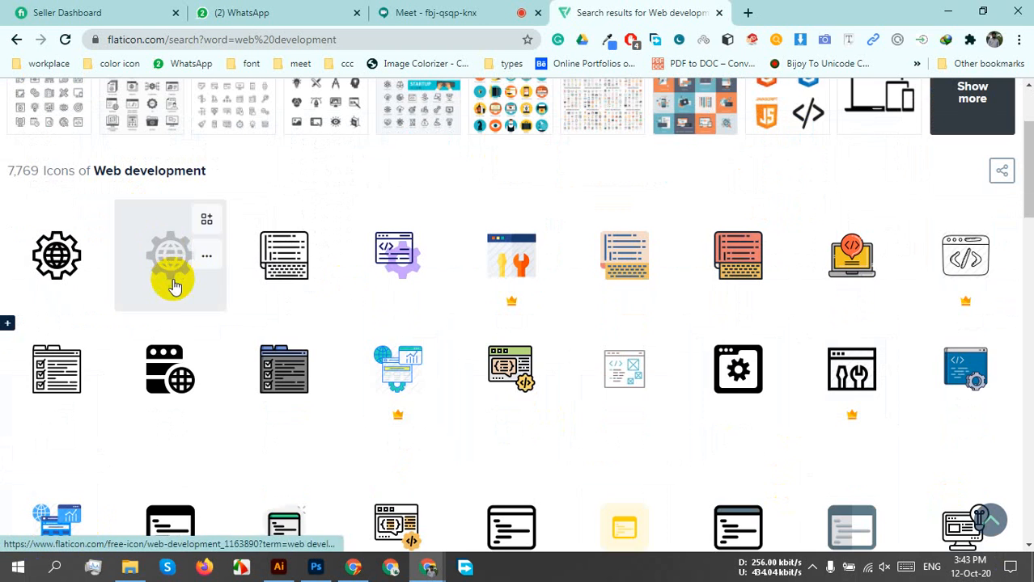
scroll(995, 350, "down", 8)
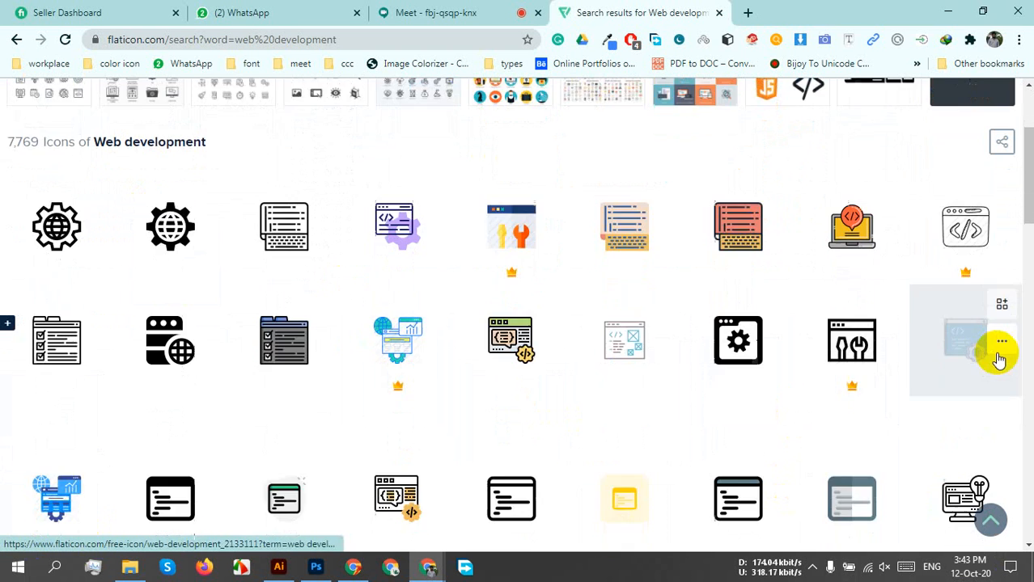
scroll(937, 354, "down", 4)
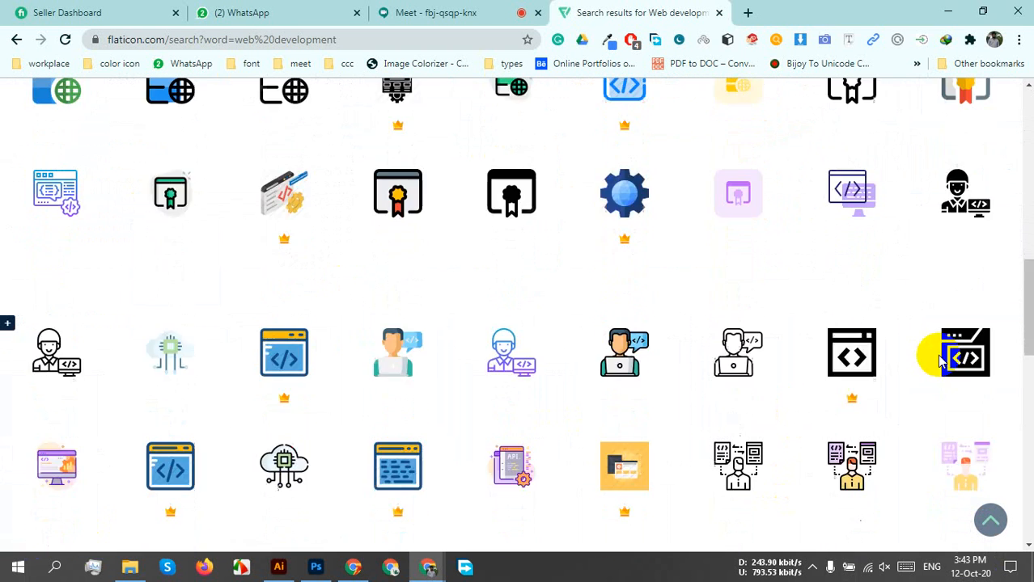
scroll(904, 327, "down", 5)
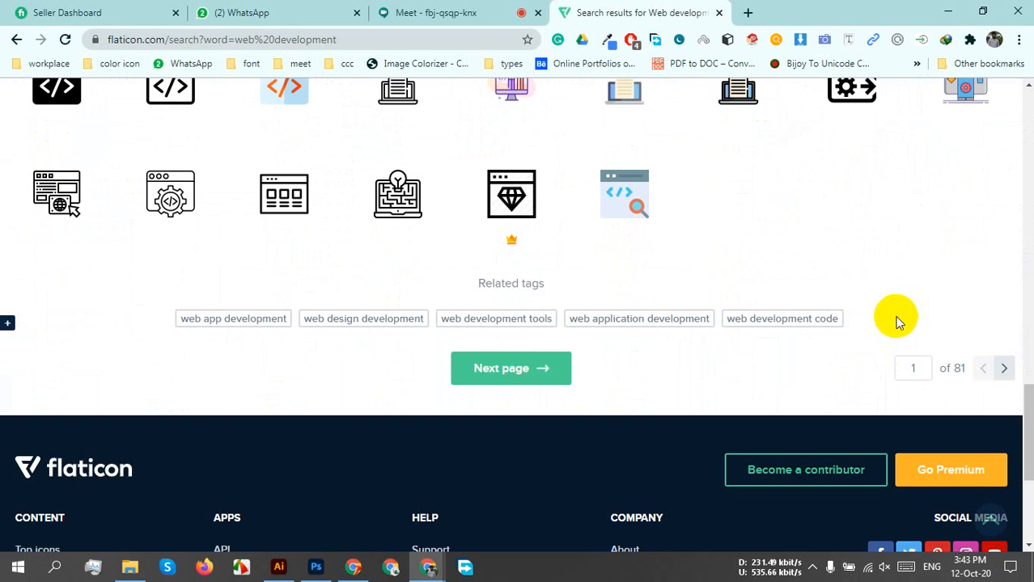
scroll(526, 321, "up", 6)
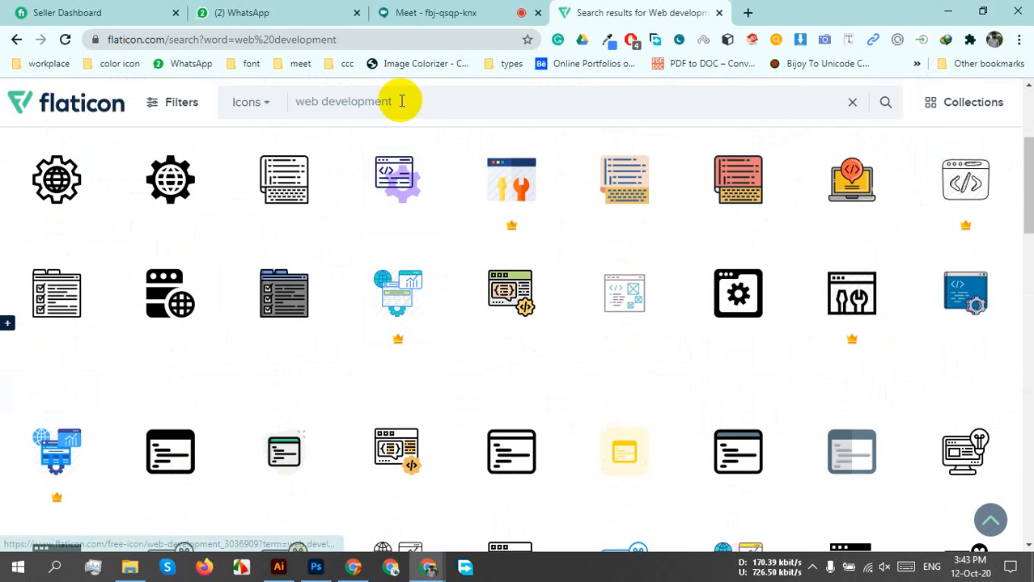
left_click_drag(398, 101, 238, 102)
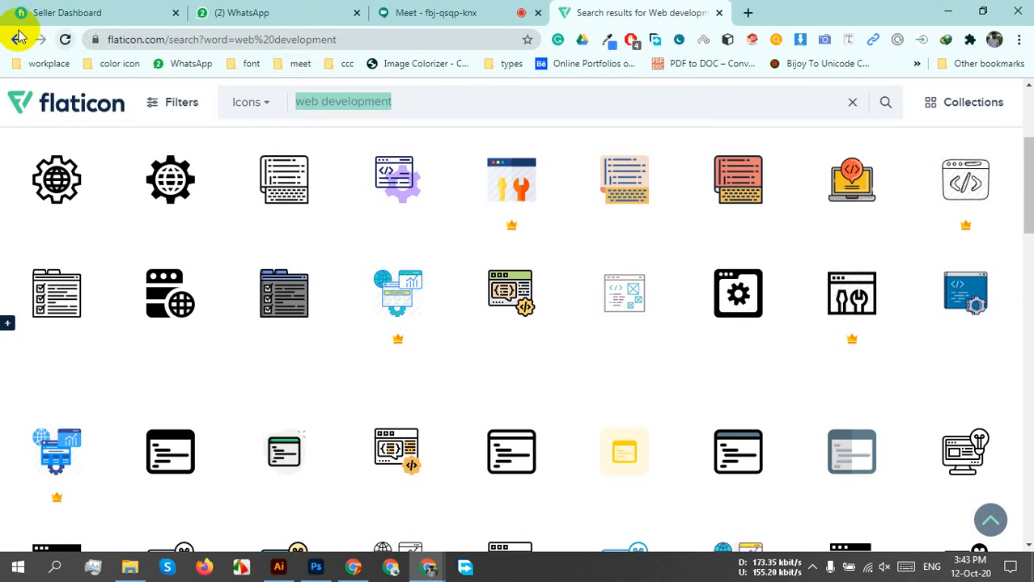
Close the Flaticon search results and bring up the services row of Business Flyer 204 2.ai in Illustrator
left_click(718, 12)
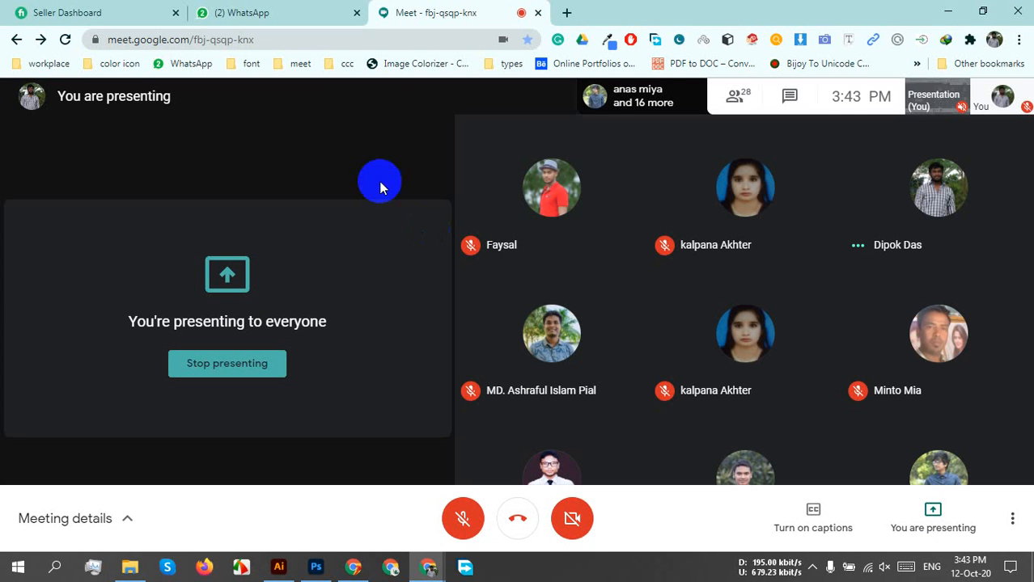
left_click(278, 567)
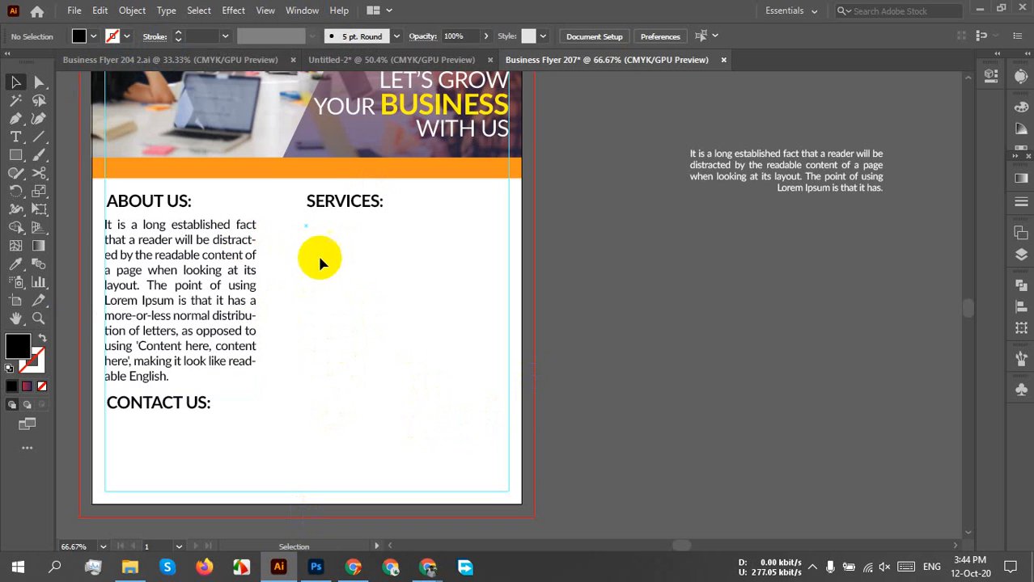
left_click(203, 59)
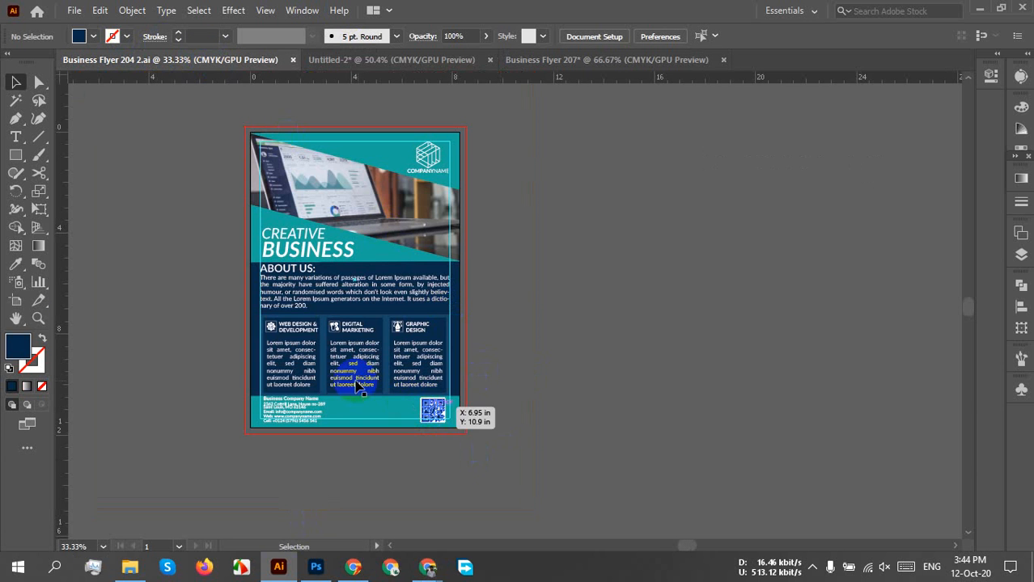
scroll(254, 358, "up", 6)
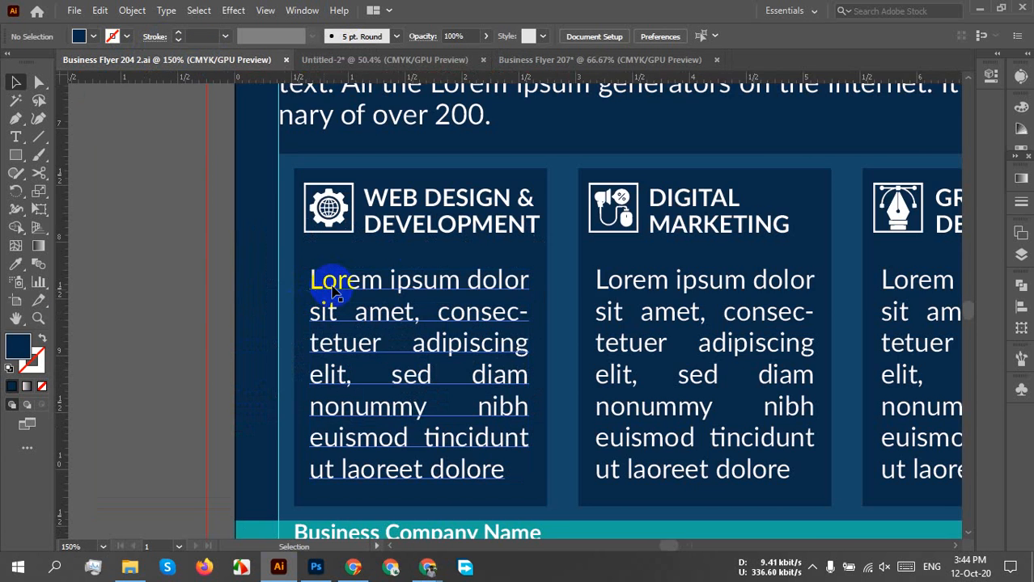
Copy the grouped row of three service icons and headings into Business Flyer 207, placing it beside the artboard's lower part
left_click(408, 214)
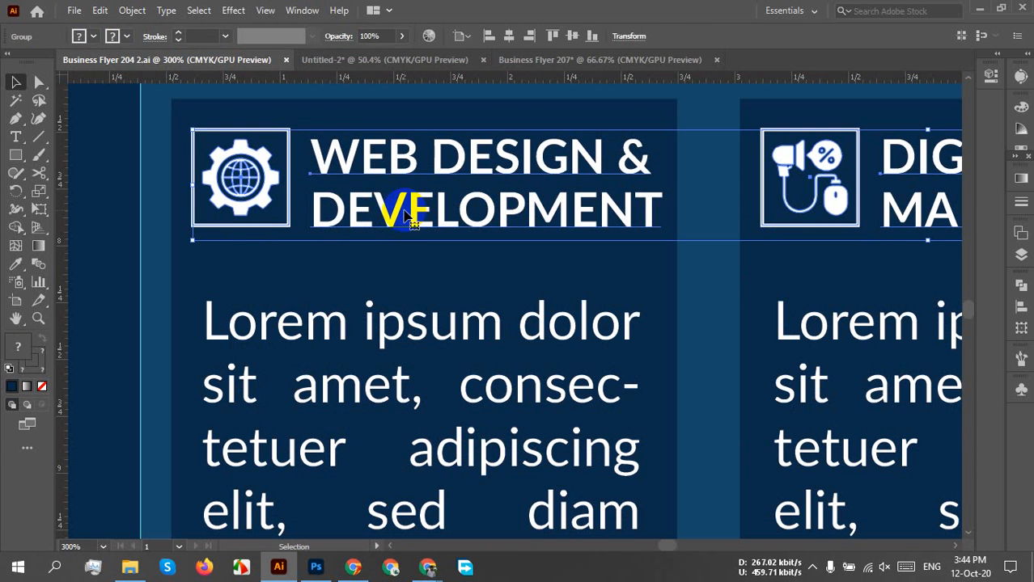
left_click_drag(408, 214, 630, 366)
left_click_drag(643, 420, 623, 409)
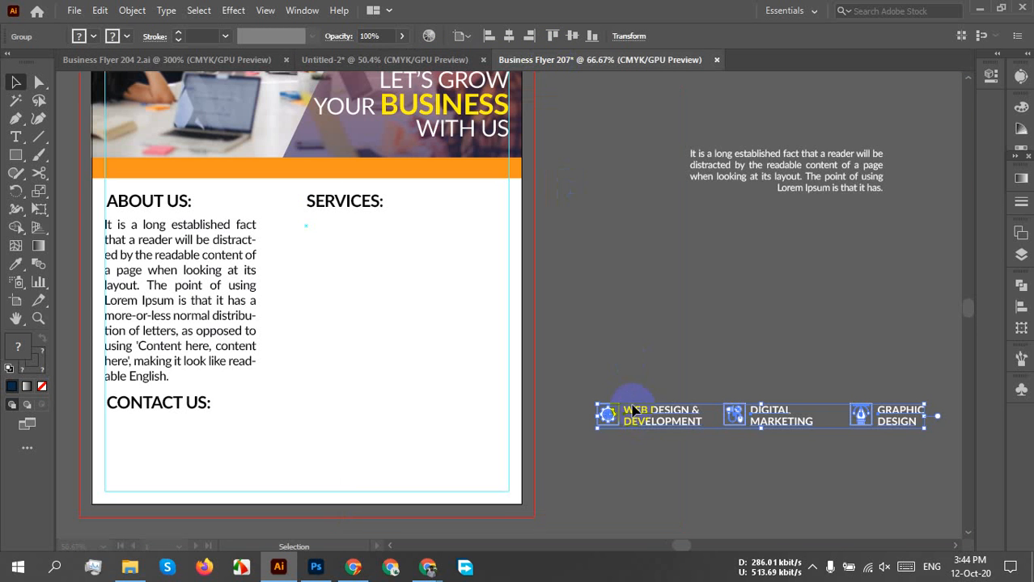
left_click(665, 307)
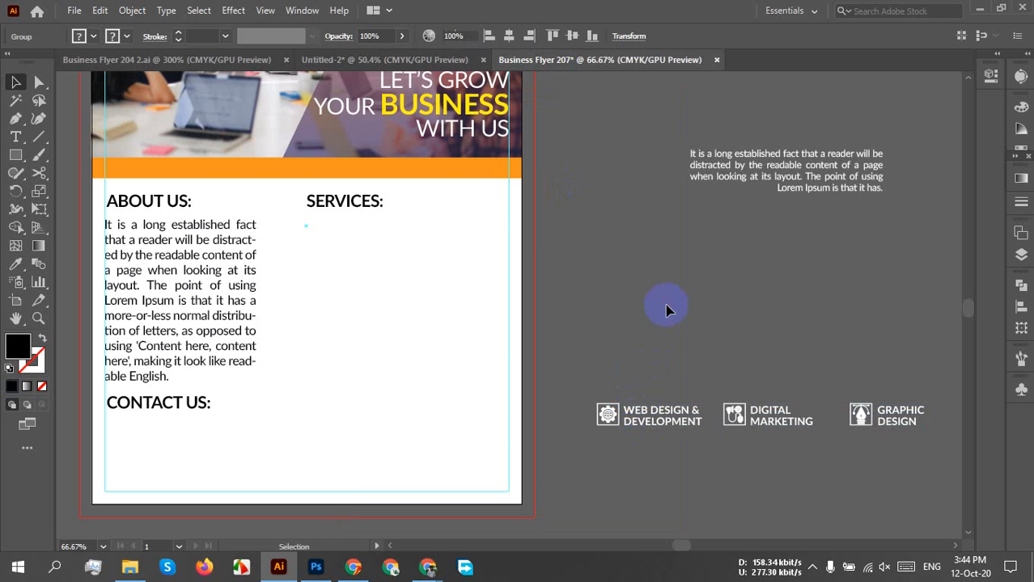
Ungroup the pasted row of service icons and headings
left_click(614, 436)
right_click(654, 422)
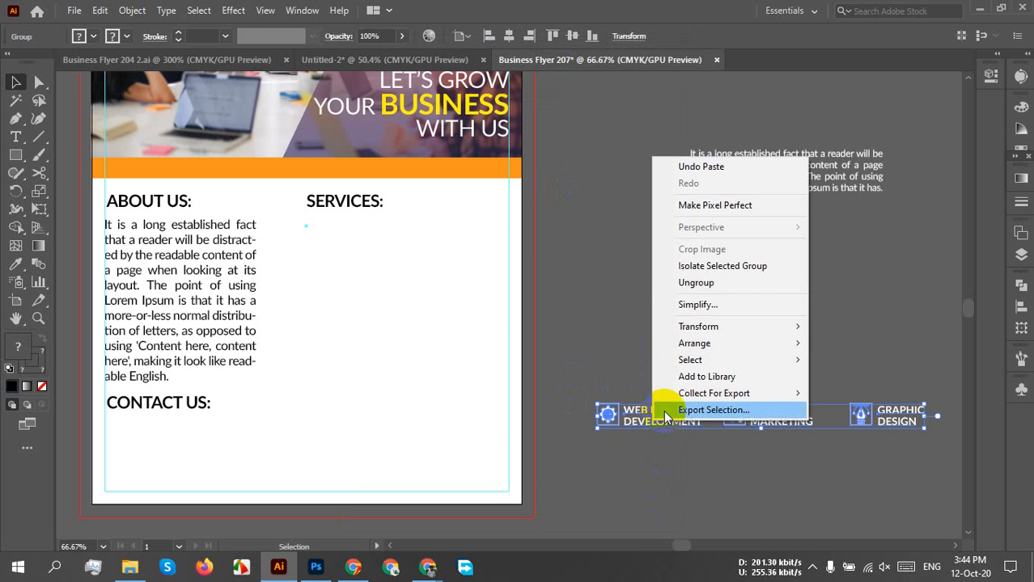
left_click(700, 284)
Vertically centre the framed gear icon with its "WEB DESIGN & DEVELOPMENT" heading
left_click(599, 372)
left_click_drag(665, 510, 614, 422)
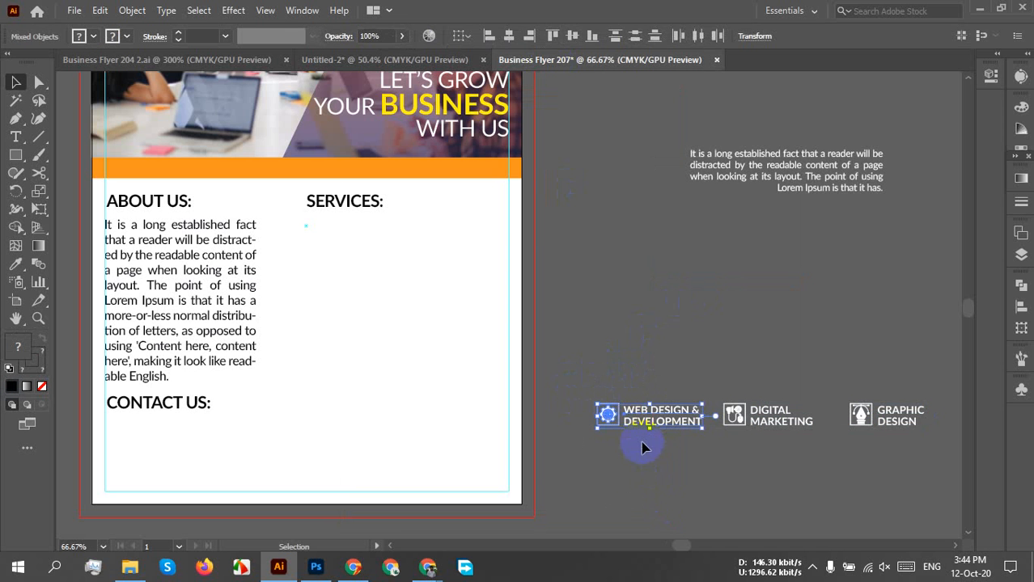
scroll(657, 433, "up", 5)
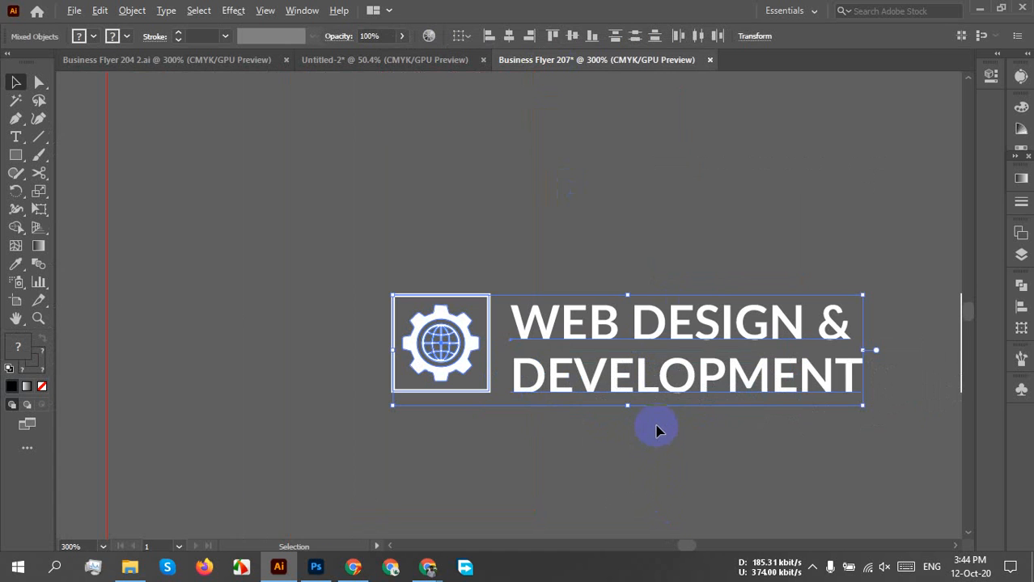
left_click(571, 36)
left_click(551, 257)
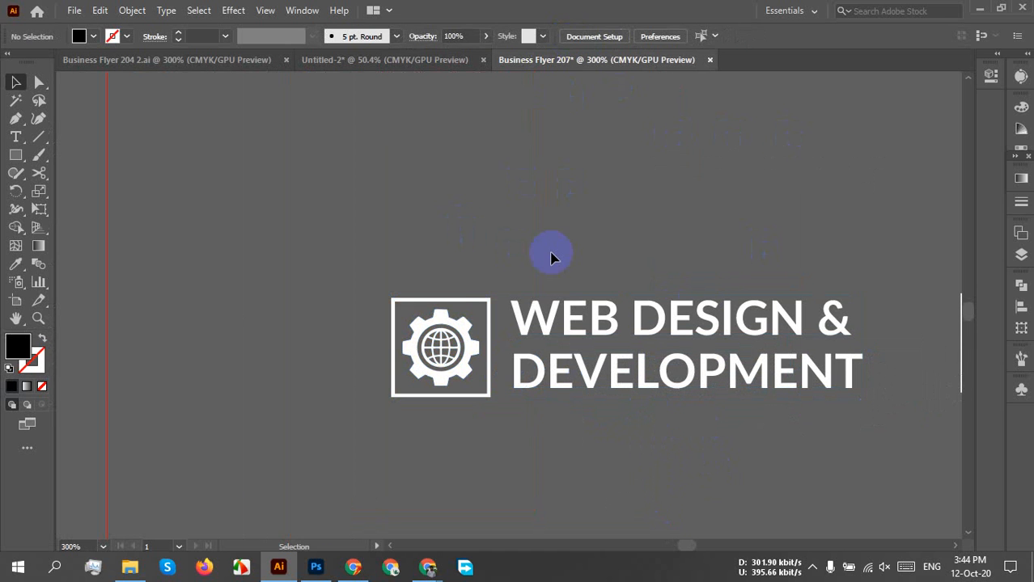
Vertically centre the "DIGITAL MARKETING" and "GRAPHIC DESIGN" icons with their respective headings
scroll(542, 249, "down", 2)
left_click_drag(542, 250, 212, 241)
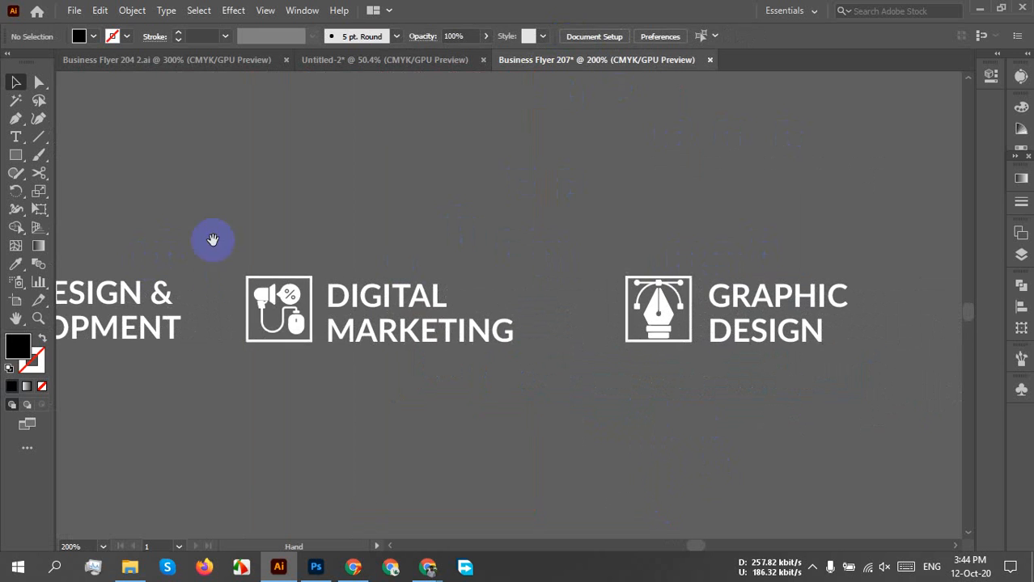
left_click(460, 342)
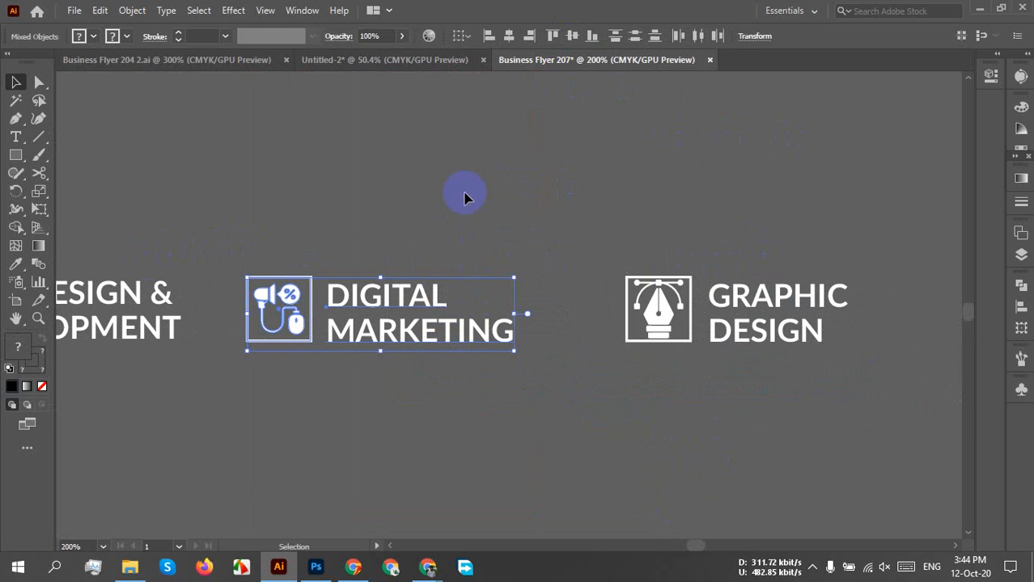
left_click(571, 36)
left_click(580, 270)
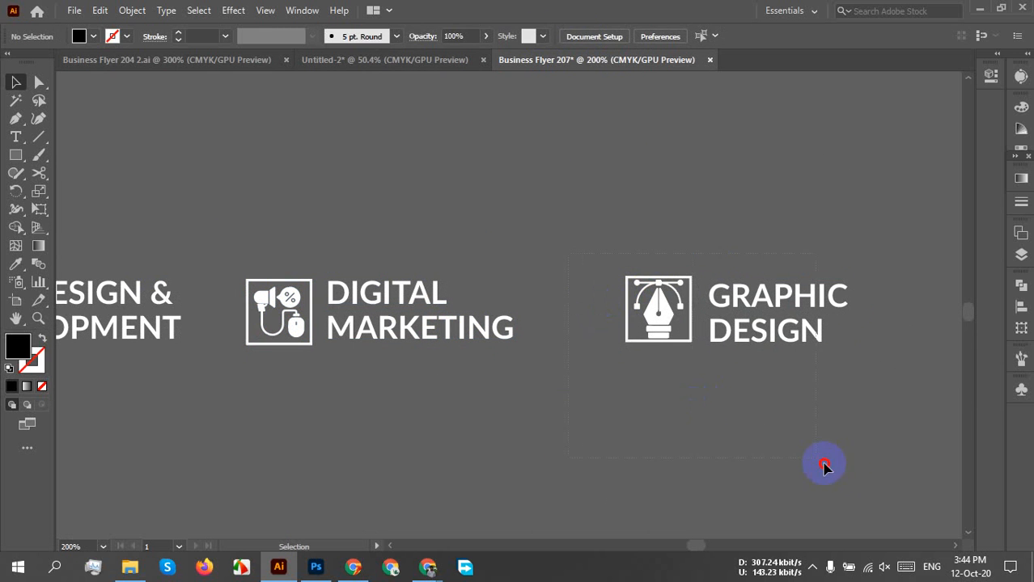
left_click_drag(823, 468, 819, 383)
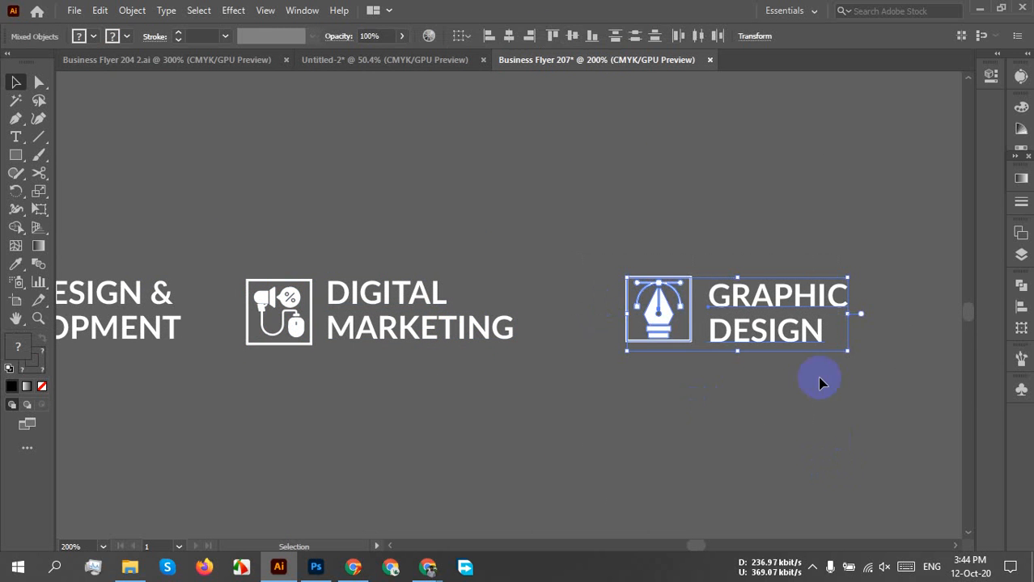
left_click(571, 37)
left_click(572, 249)
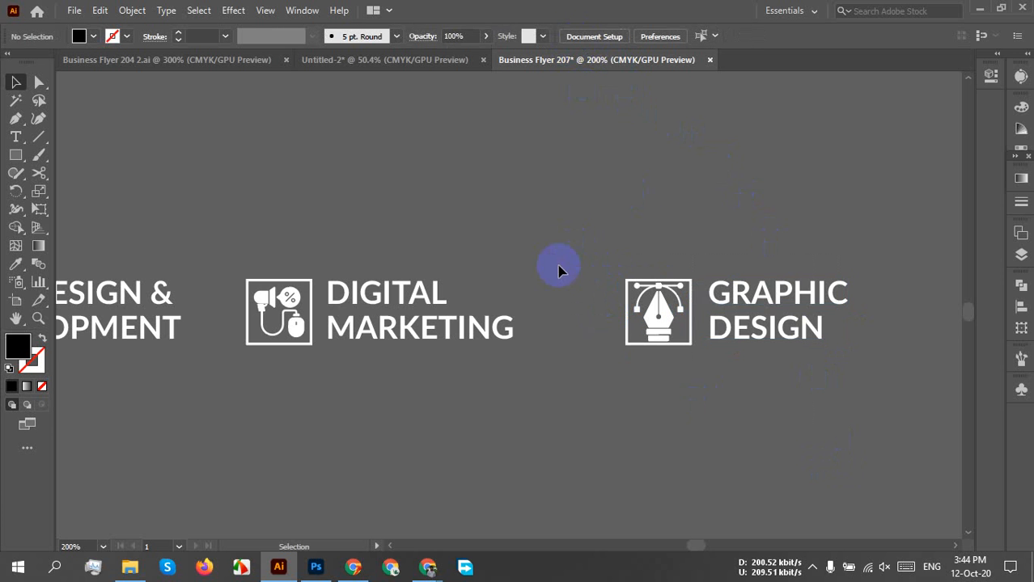
scroll(546, 289, "down", 2)
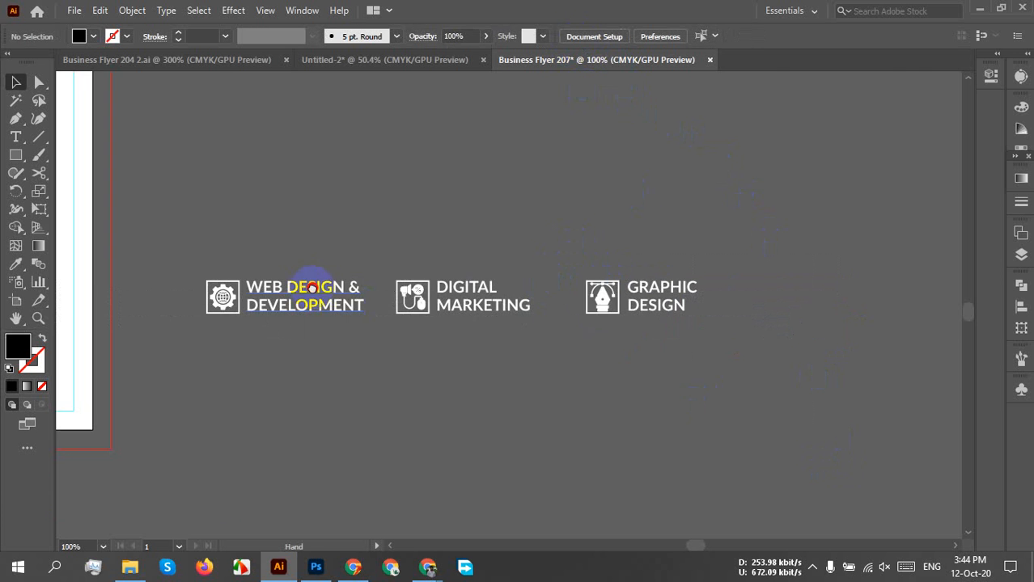
left_click_drag(306, 286, 581, 415)
left_click_drag(477, 380, 604, 469)
scroll(604, 469, "down", 1)
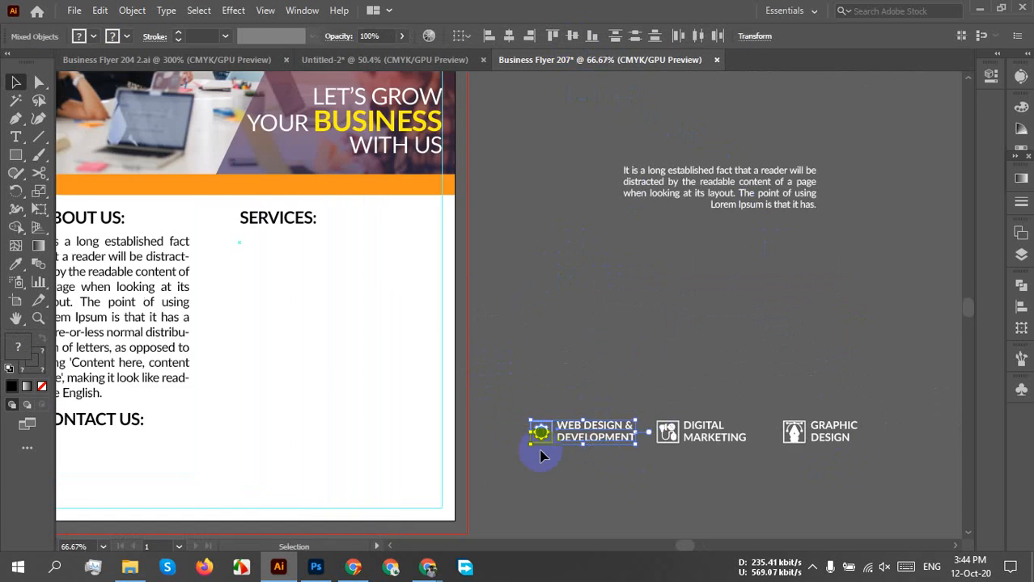
left_click_drag(538, 451, 702, 433)
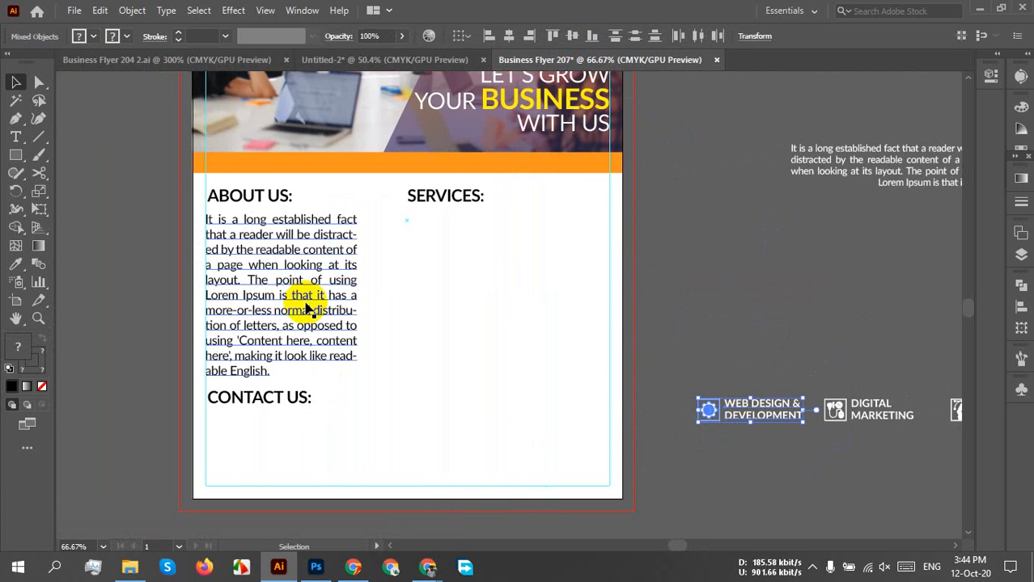
key("space")
left_click_drag(791, 476, 496, 507)
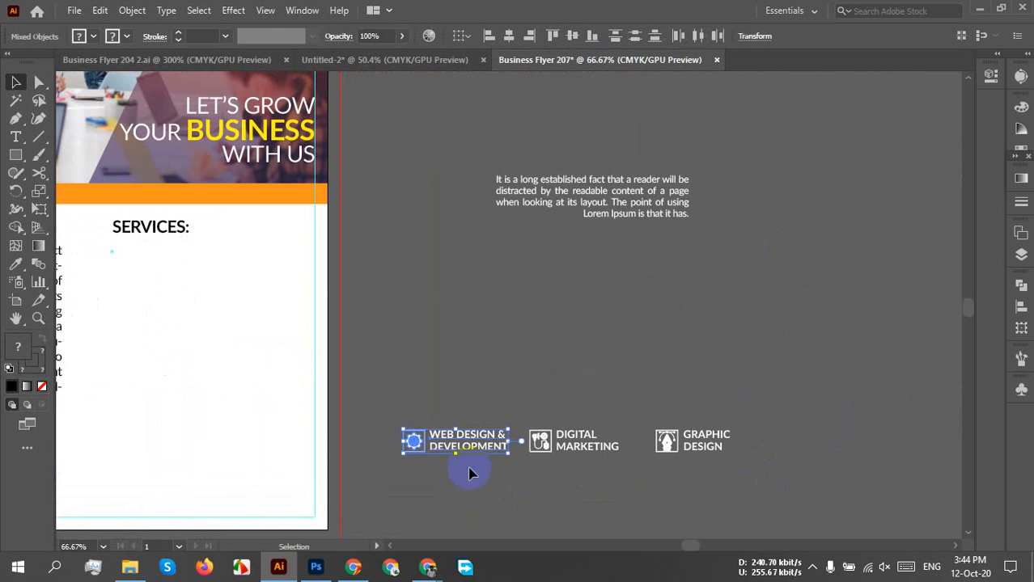
Try an orange fill on all three service icons and headings together, and undo it
left_click(404, 418)
left_click_drag(789, 503, 757, 495)
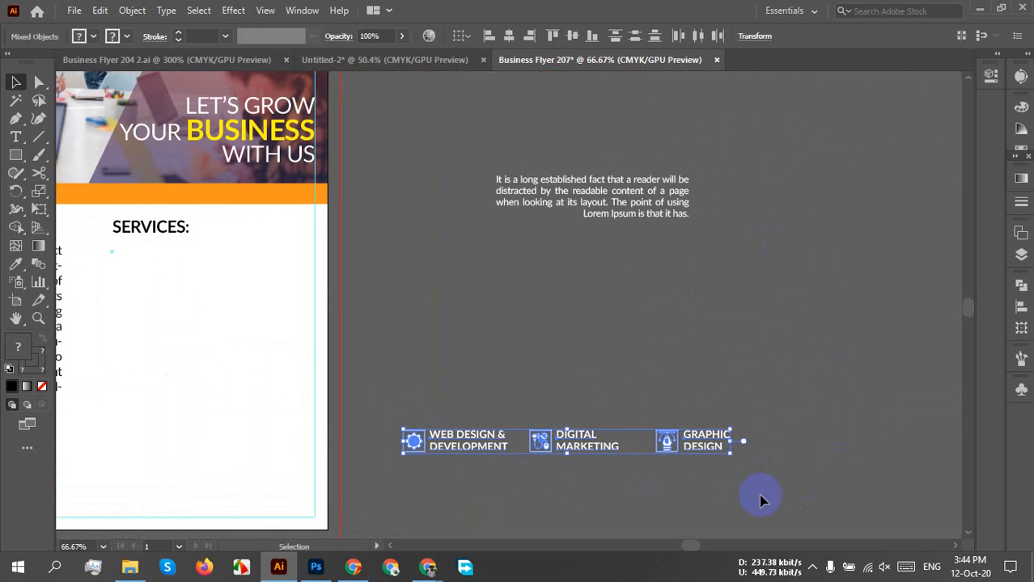
left_click(94, 37)
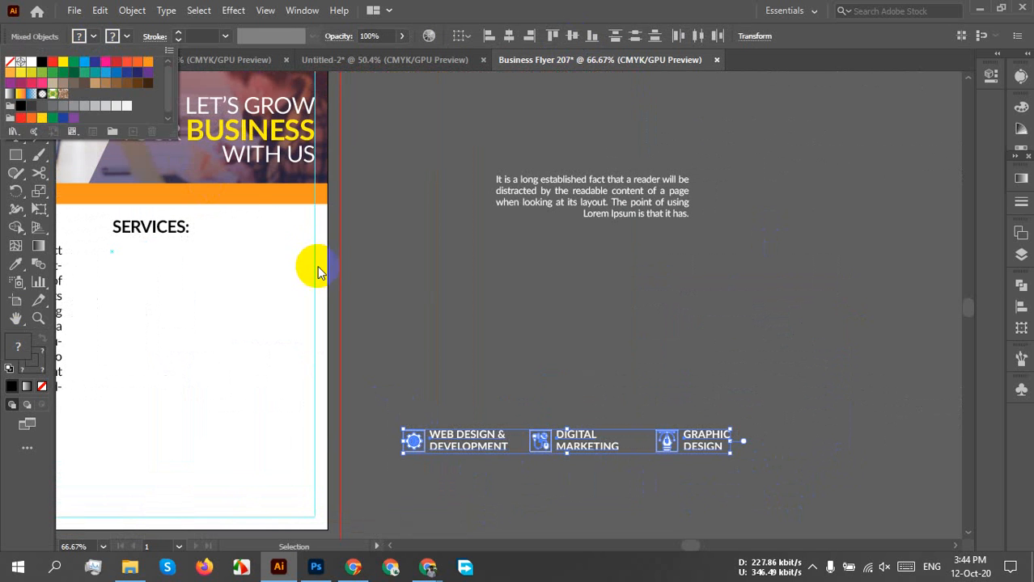
left_click(148, 65)
left_click(483, 358)
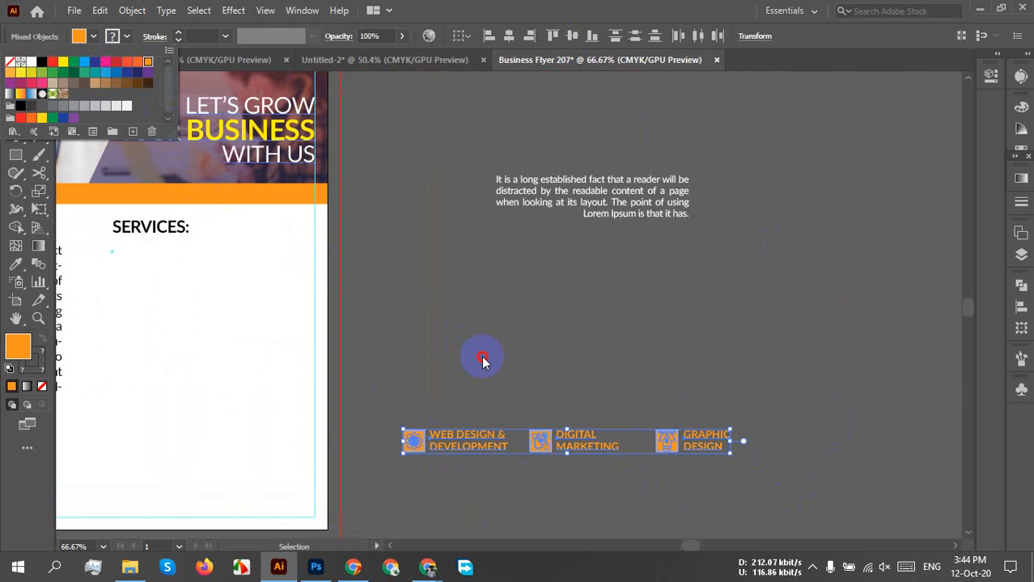
scroll(388, 369, "up", 4)
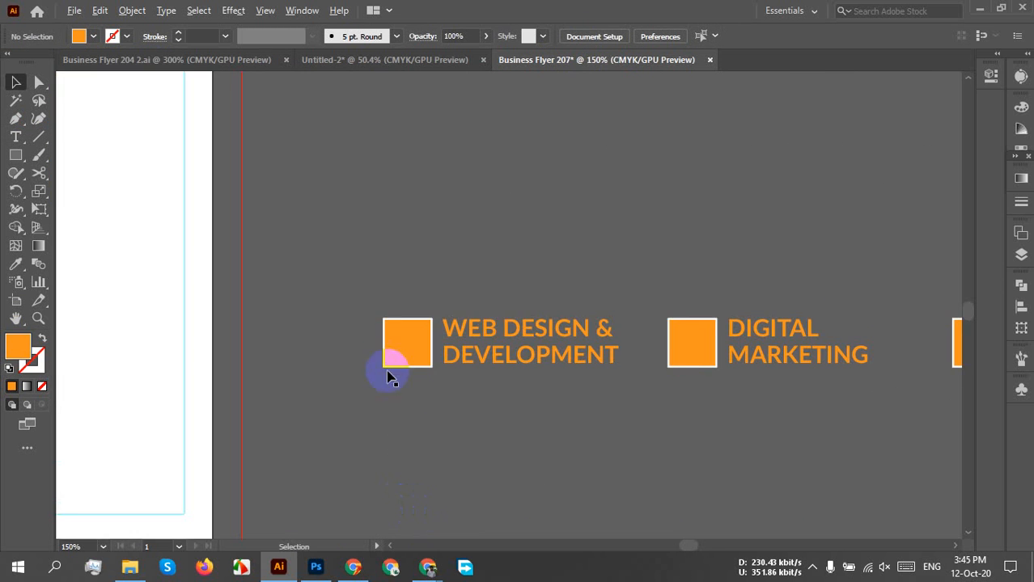
scroll(505, 435, "up", 2)
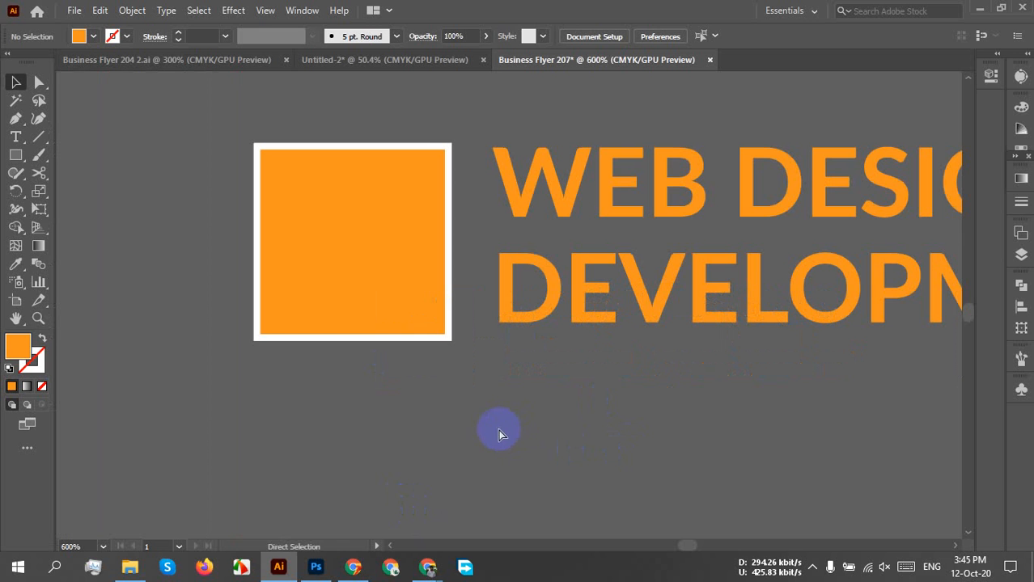
key("ctrl+z")
left_click(491, 423)
left_click_drag(502, 418, 399, 502)
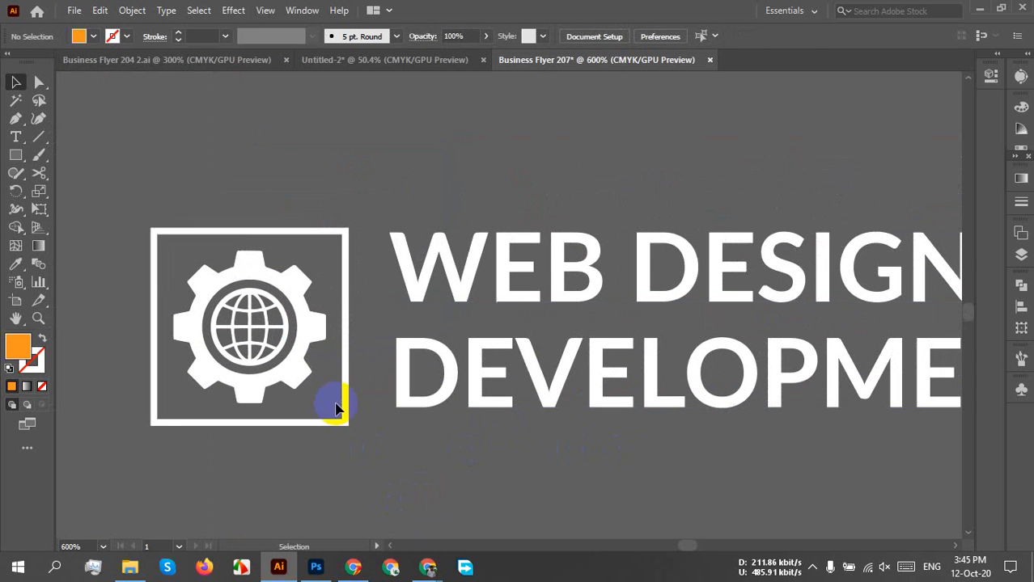
Ungroup the gear icon from its square frame beside the "WEB DESIGN & DEVELOPMENT" heading
left_click(435, 381)
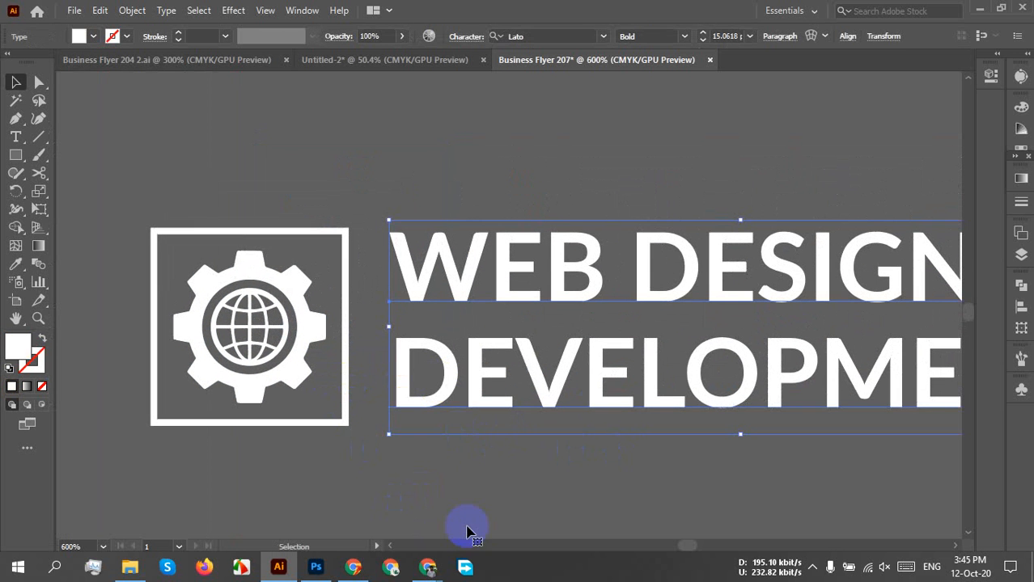
left_click(359, 465)
left_click(293, 423)
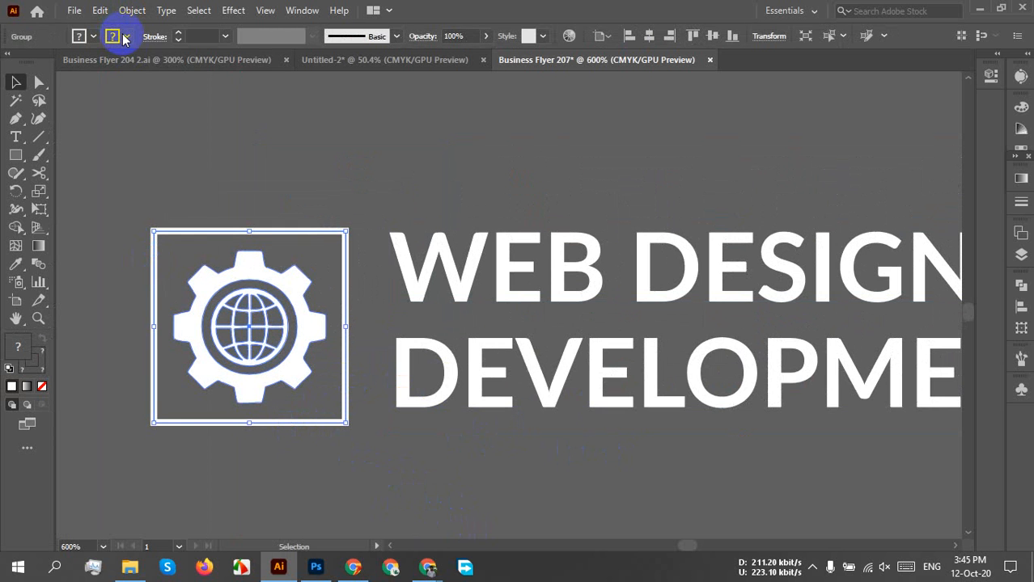
right_click(237, 301)
left_click(276, 166)
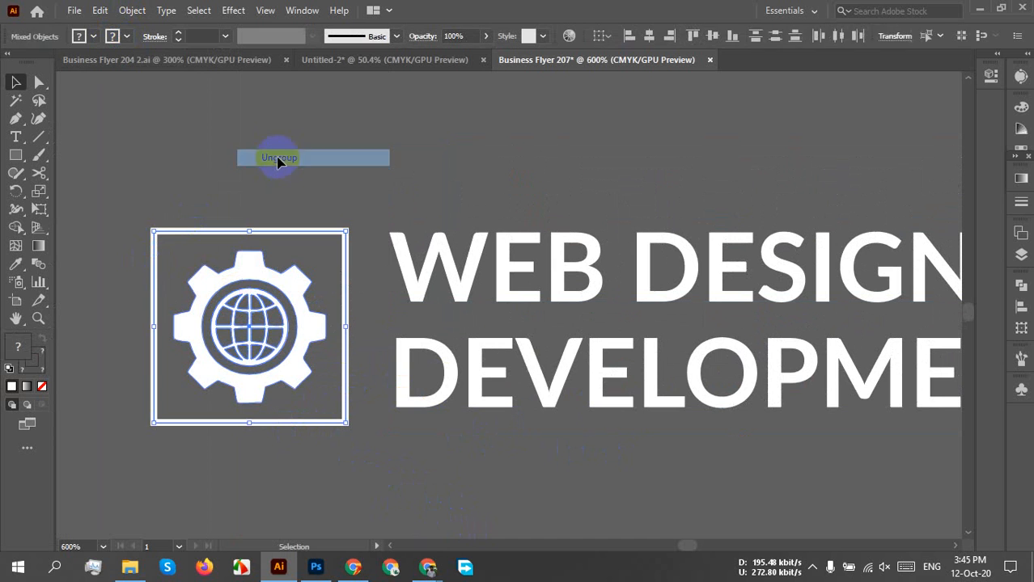
left_click(277, 153)
Try an orange stroke on the square frame around the gear icon
left_click(315, 234)
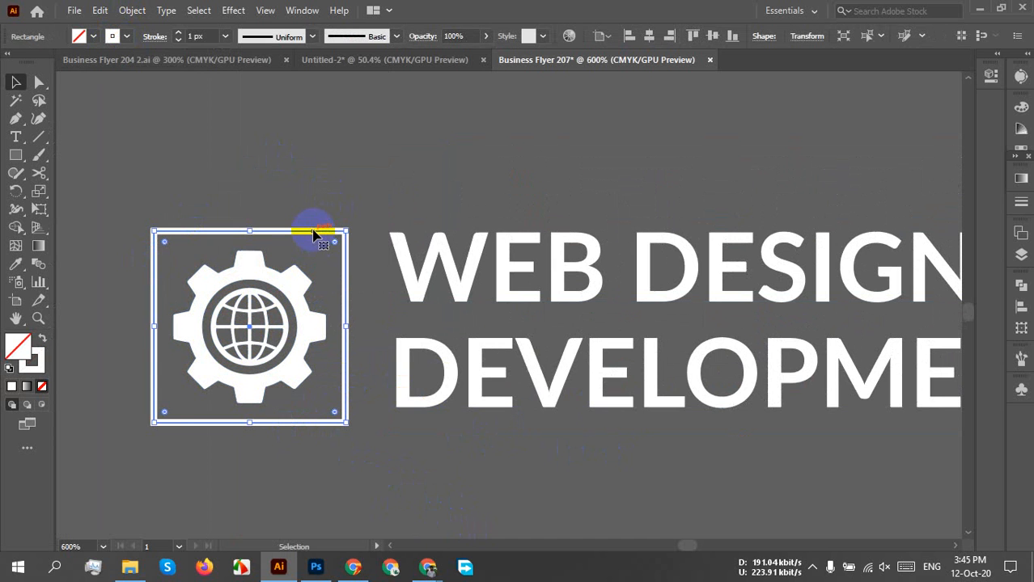
left_click(111, 37)
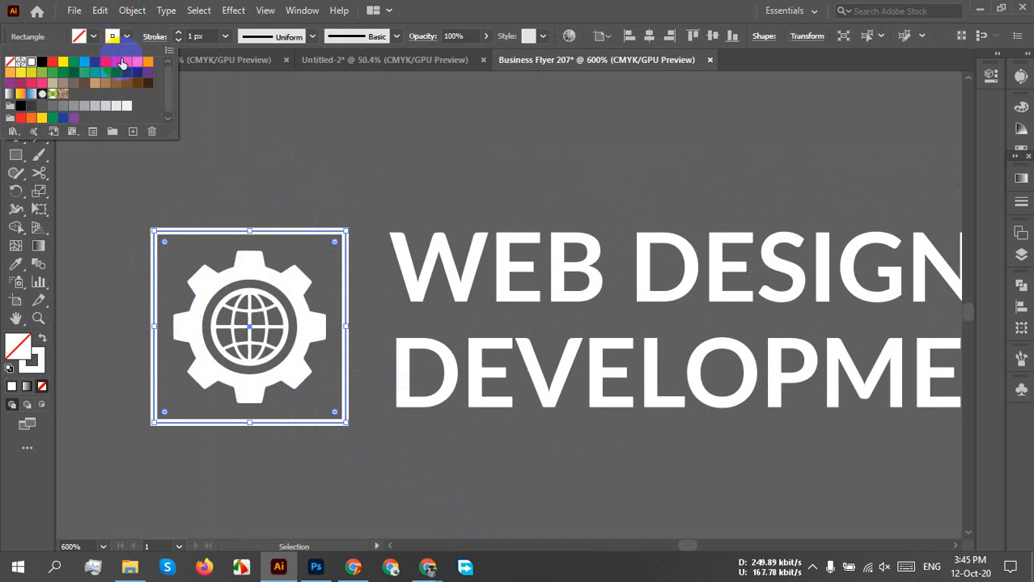
left_click(147, 64)
left_click(385, 184)
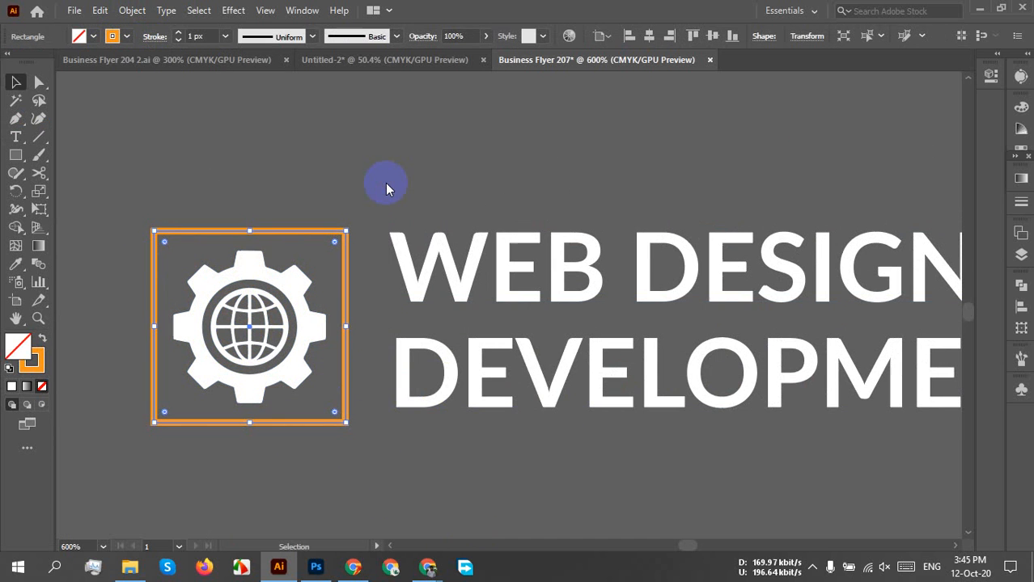
left_click(385, 185)
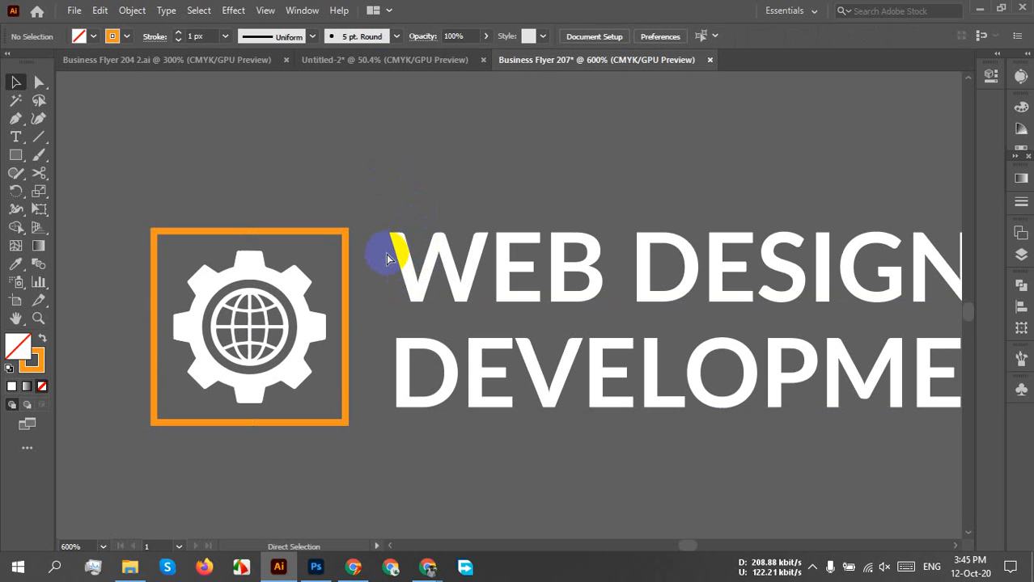
Undo the frame's orange stroke and the ungrouping, and select the framed gear icon as one group
key("ctrl+z")
left_click(174, 160)
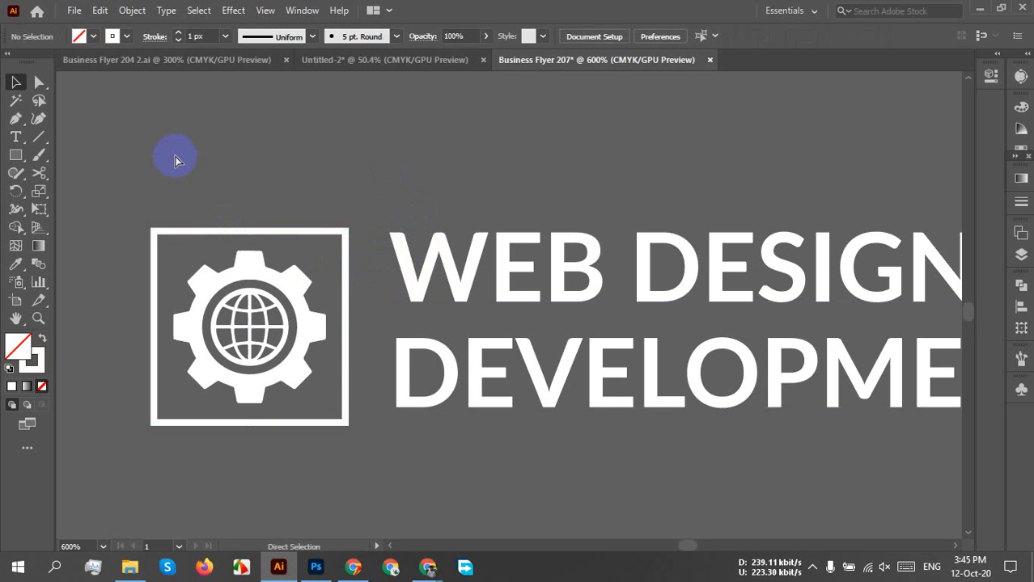
key("ctrl+z")
left_click(188, 178)
left_click(296, 383)
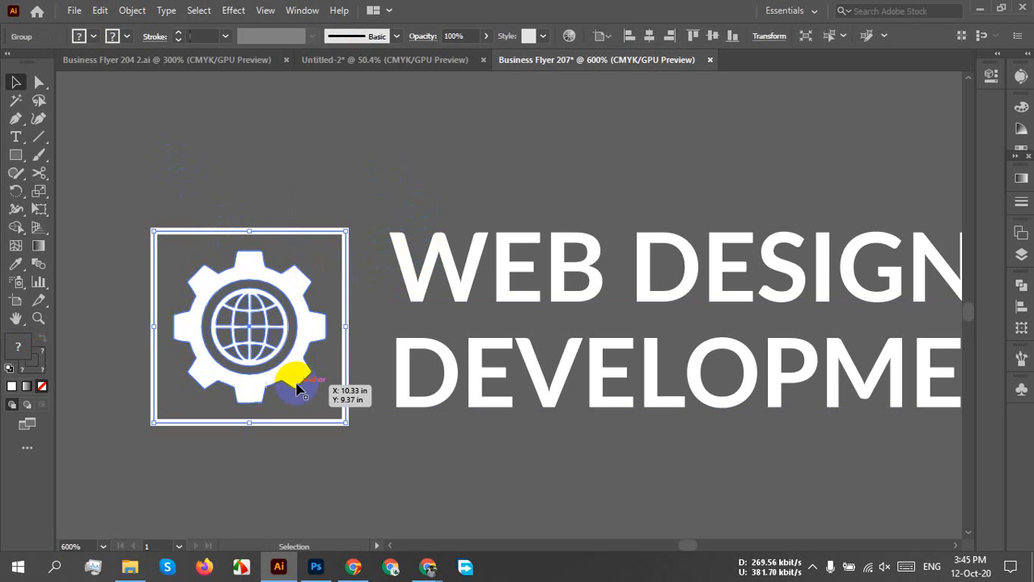
Select the three framed service icons together and expand their fill and stroke
scroll(422, 455, "down", 2)
left_click_drag(753, 494, 521, 414)
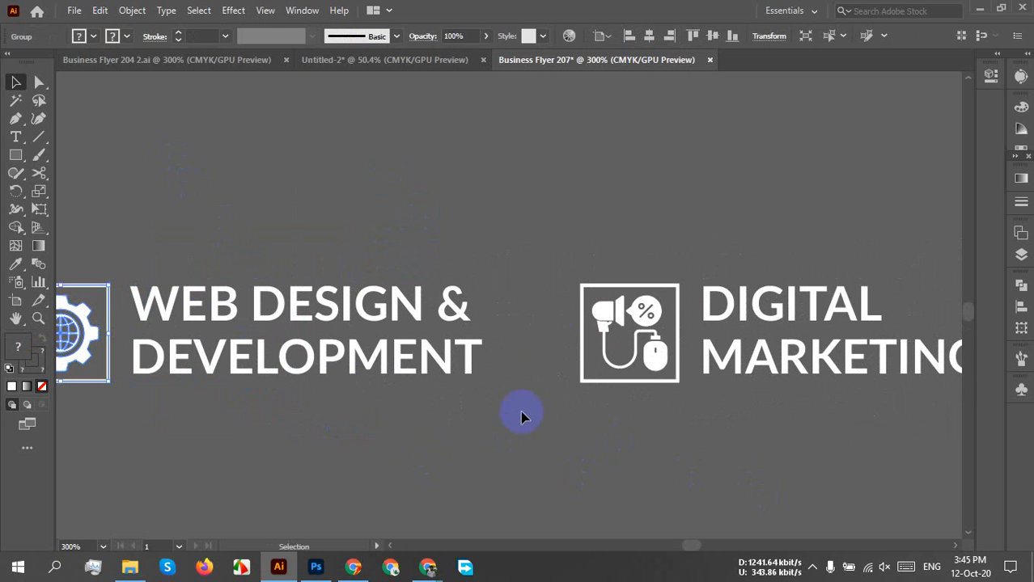
left_click(577, 318, "shift")
left_click_drag(758, 438, 305, 474)
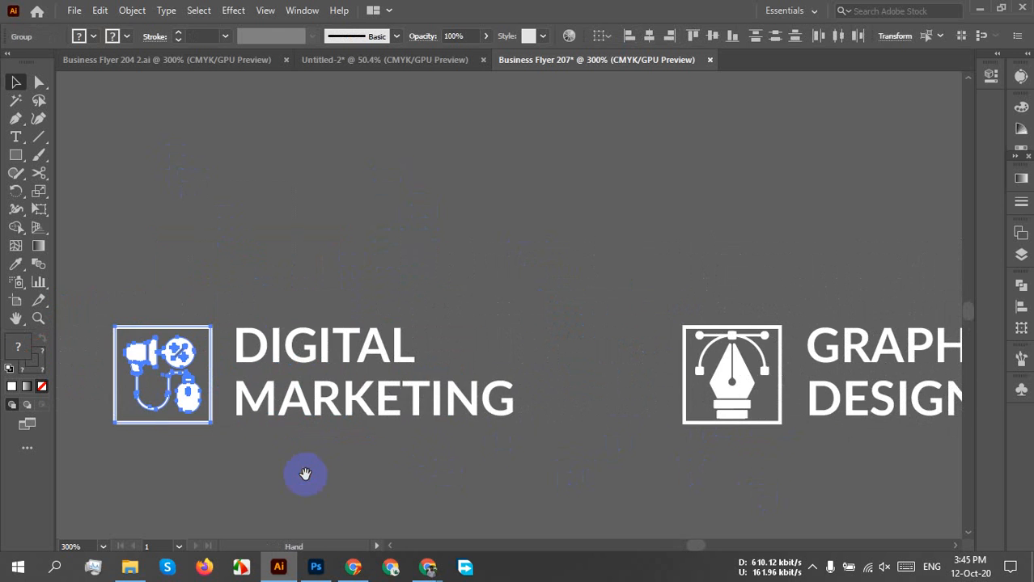
left_click(694, 375, "shift")
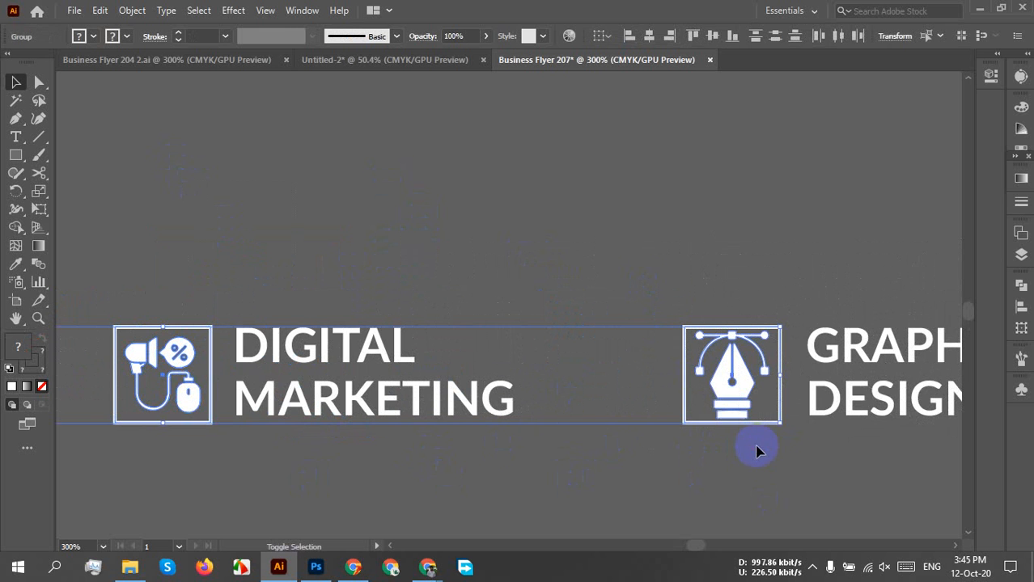
left_click(130, 10)
left_click(198, 186)
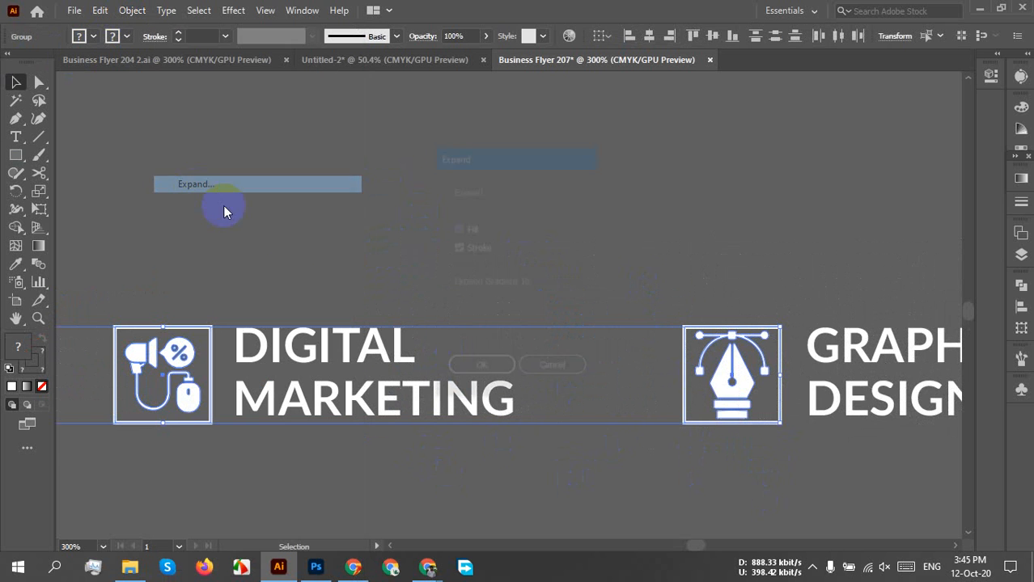
left_click(475, 369)
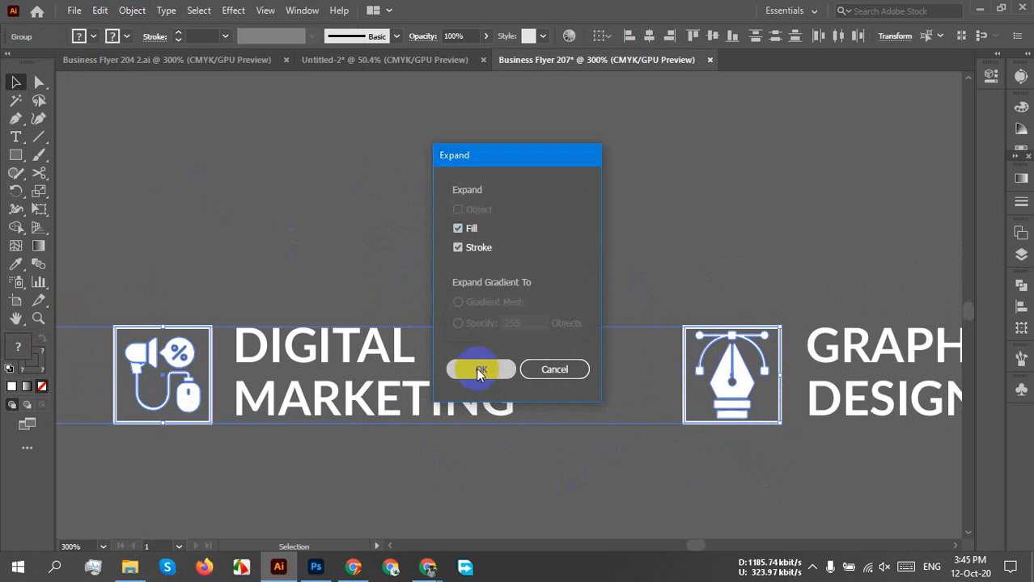
Apply an orange fill to the three expanded service icons and their square frames
left_click(93, 35)
left_click(147, 65)
left_click(489, 285)
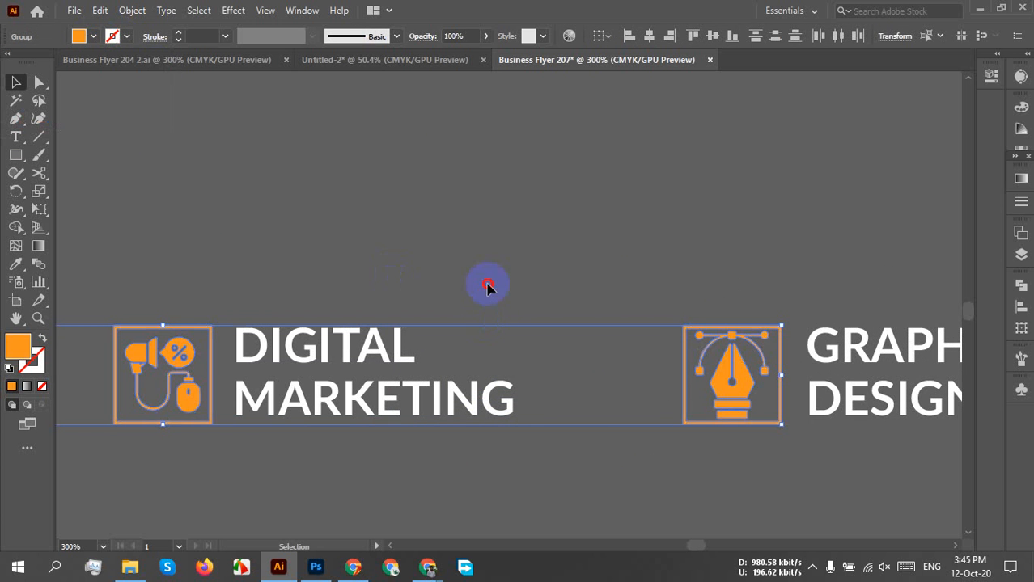
left_click(490, 287)
scroll(495, 443, "down", 1)
left_click_drag(209, 499, 330, 363)
scroll(329, 363, "down", 1)
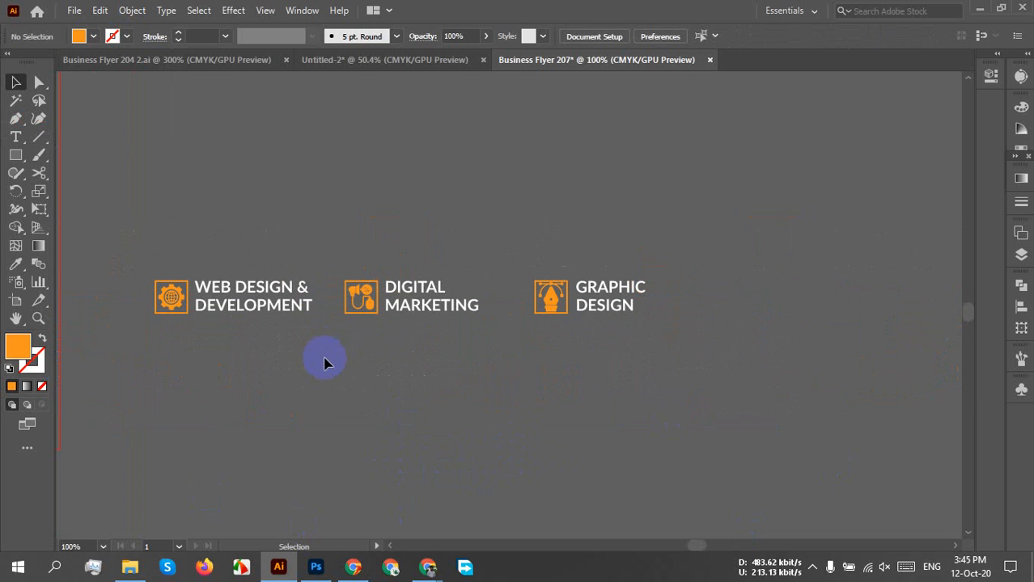
Recolour the "WEB DESIGN & DEVELOPMENT", "DIGITAL MARKETING" and "GRAPHIC DESIGN" headings to black
left_click_drag(232, 226, 230, 225)
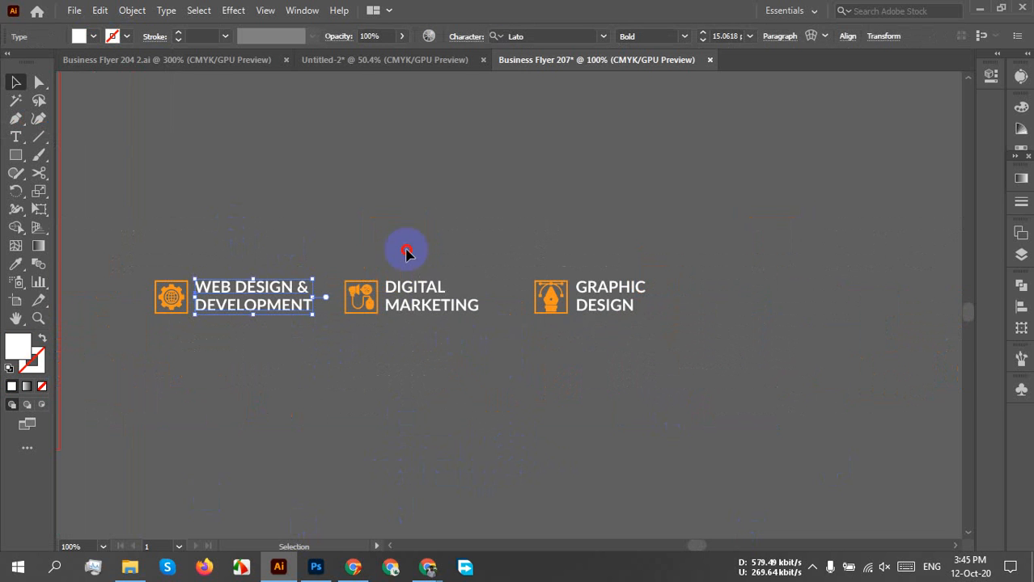
left_click_drag(430, 266, 429, 265)
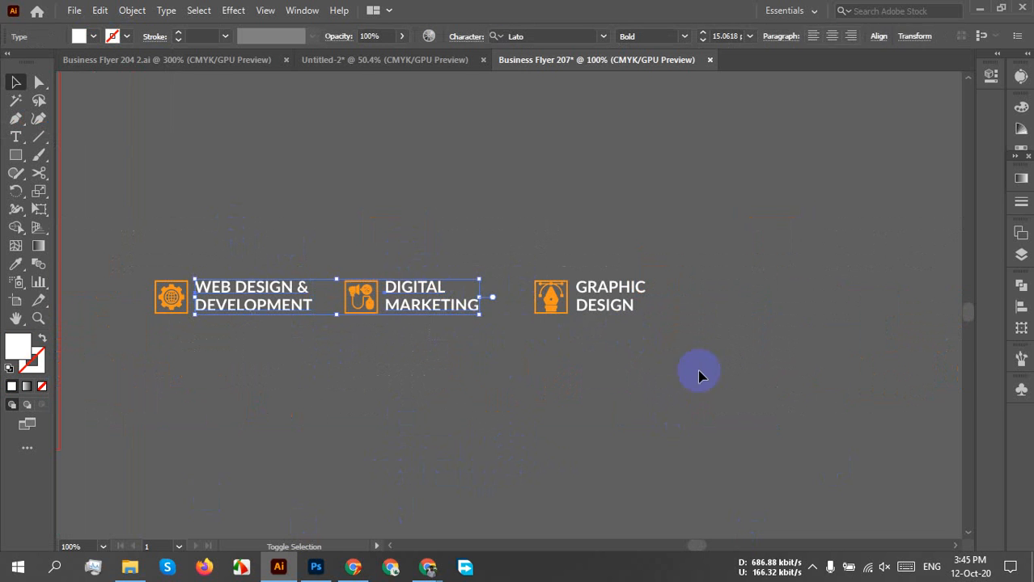
left_click(627, 284, "shift")
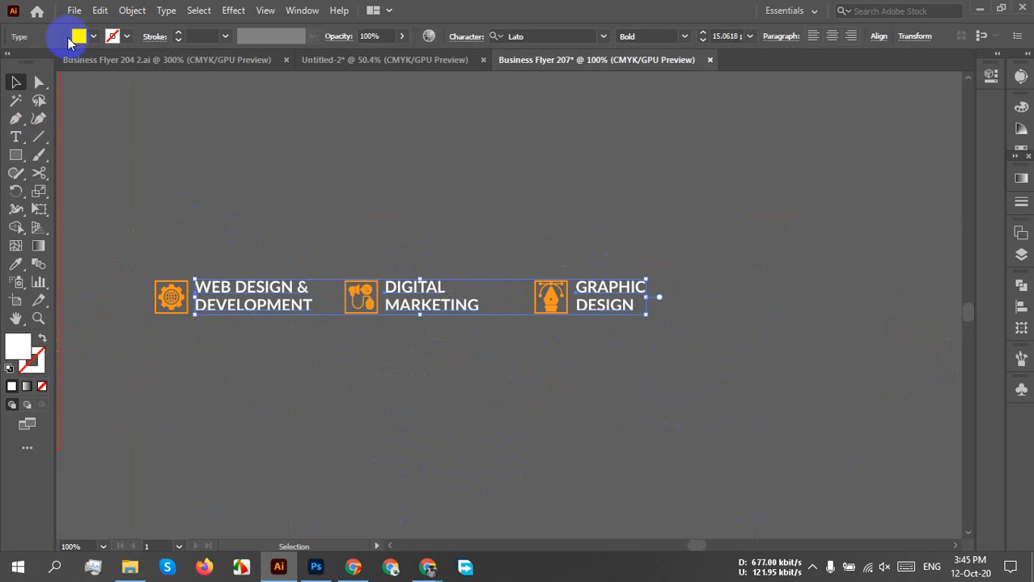
left_click(91, 38)
left_click(42, 64)
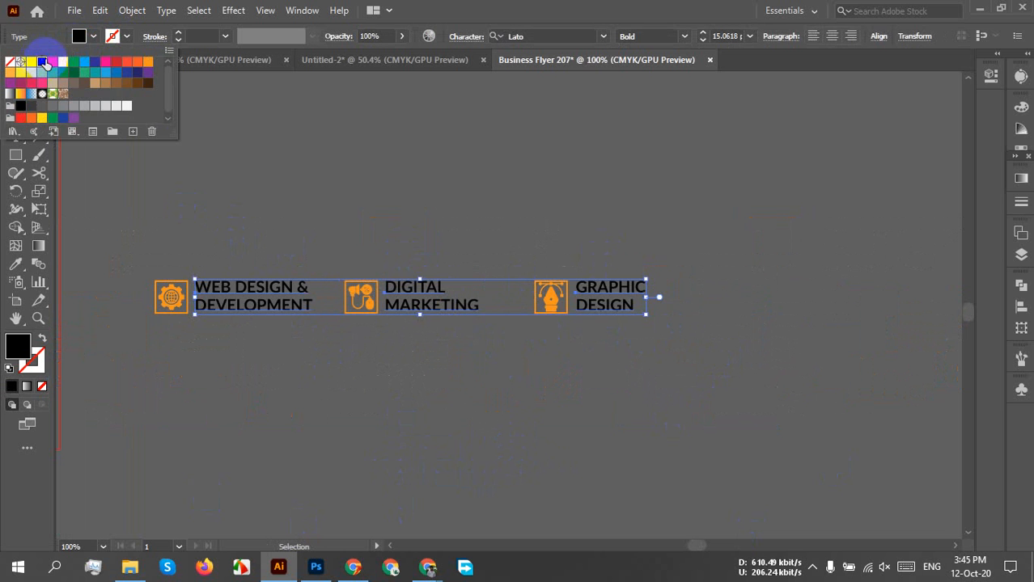
left_click(282, 171)
Group the gear icon with its "WEB DESIGN & DEVELOPMENT" heading and the megaphone icon with its "DIGITAL MARKETING" heading
left_click_drag(157, 398, 531, 490)
left_click(619, 396)
right_click(618, 396)
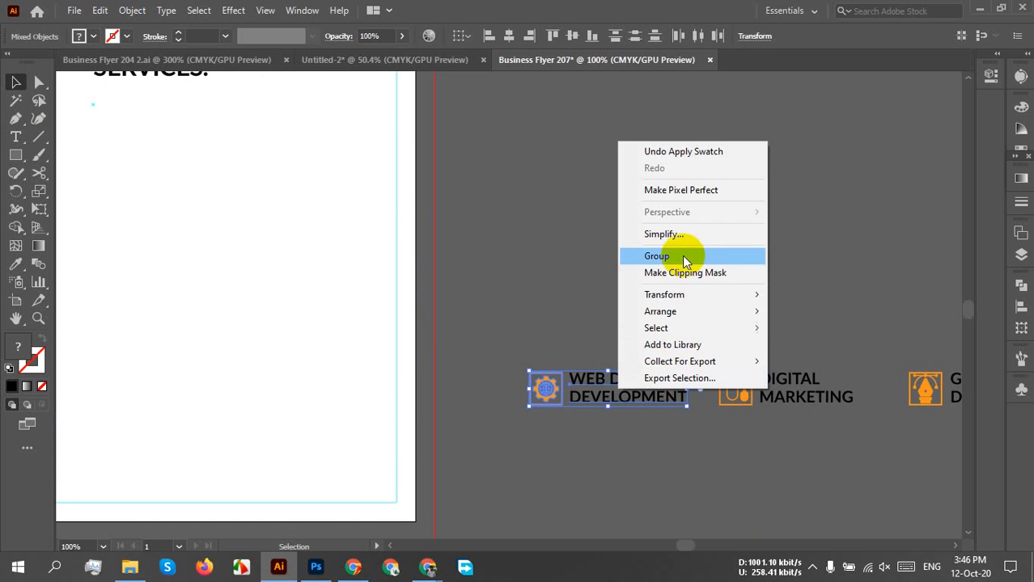
left_click(675, 257)
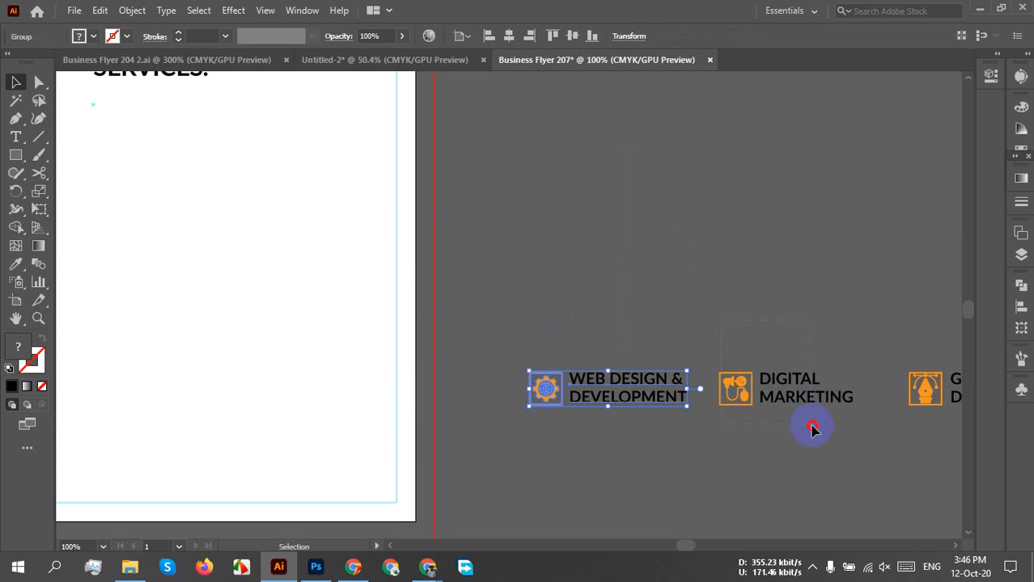
left_click(790, 396)
right_click(789, 397)
left_click_drag(843, 299, 703, 305)
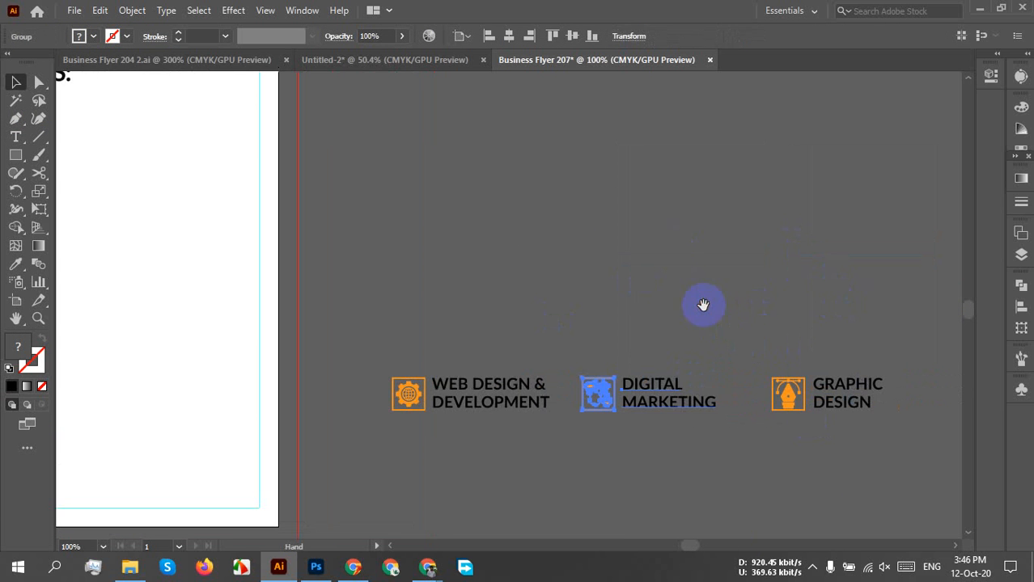
Group the pen icon with its "GRAPHIC DESIGN" heading
left_click(855, 402)
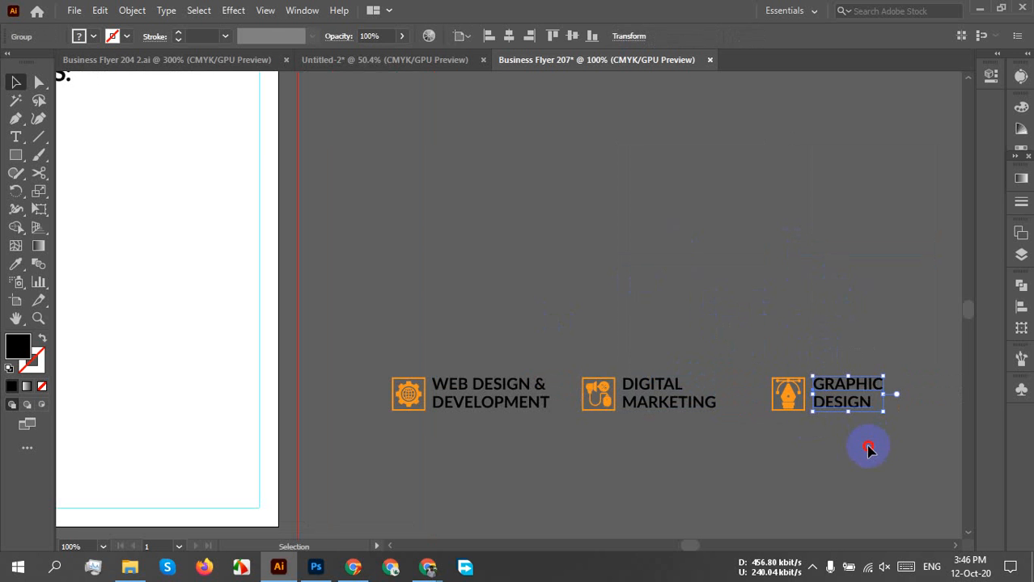
left_click(868, 450)
left_click_drag(773, 327, 777, 322)
right_click(856, 403)
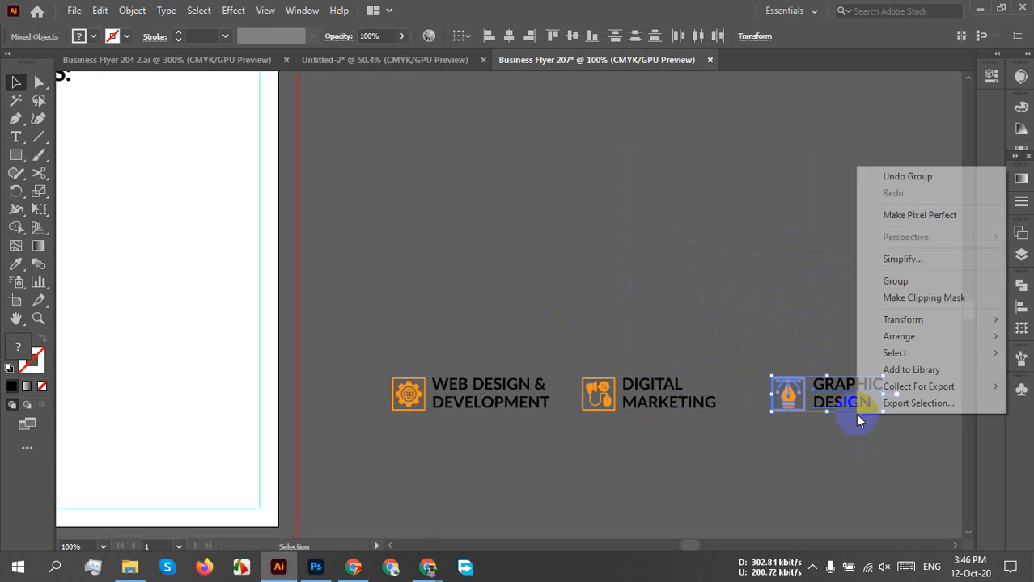
left_click(873, 280)
Move the "WEB DESIGN & DEVELOPMENT" group onto the flyer, directly below the "SERVICES:" heading and aligned with its start
left_click_drag(458, 386, 216, 176)
left_click_drag(136, 270, 580, 438)
left_click_drag(604, 354, 410, 282)
left_click(602, 393)
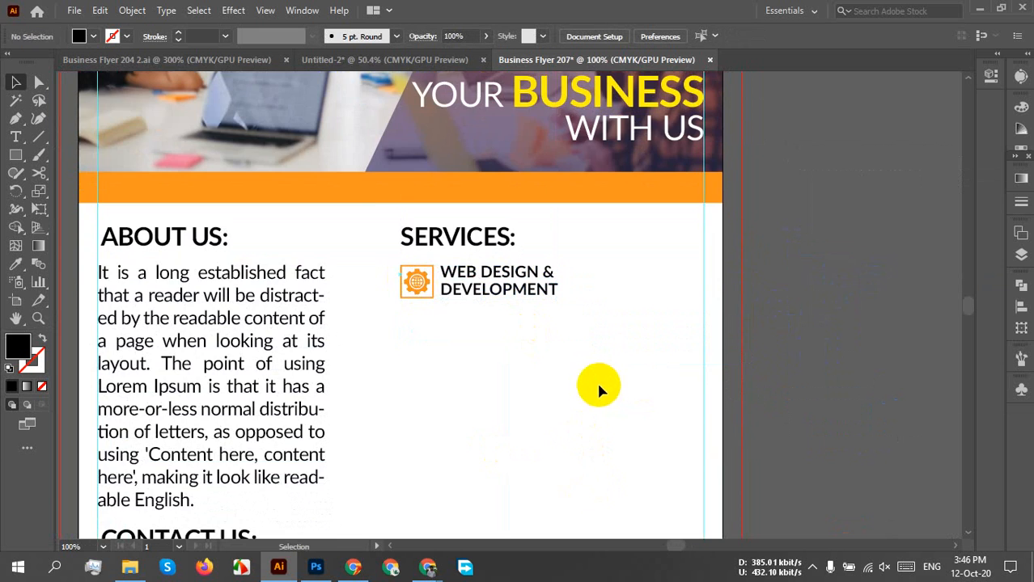
Move the "DIGITAL MARKETING" group onto the flyer below the web design group, leaving a gap between them
scroll(598, 391, "down", 2)
left_click_drag(593, 385, 541, 347)
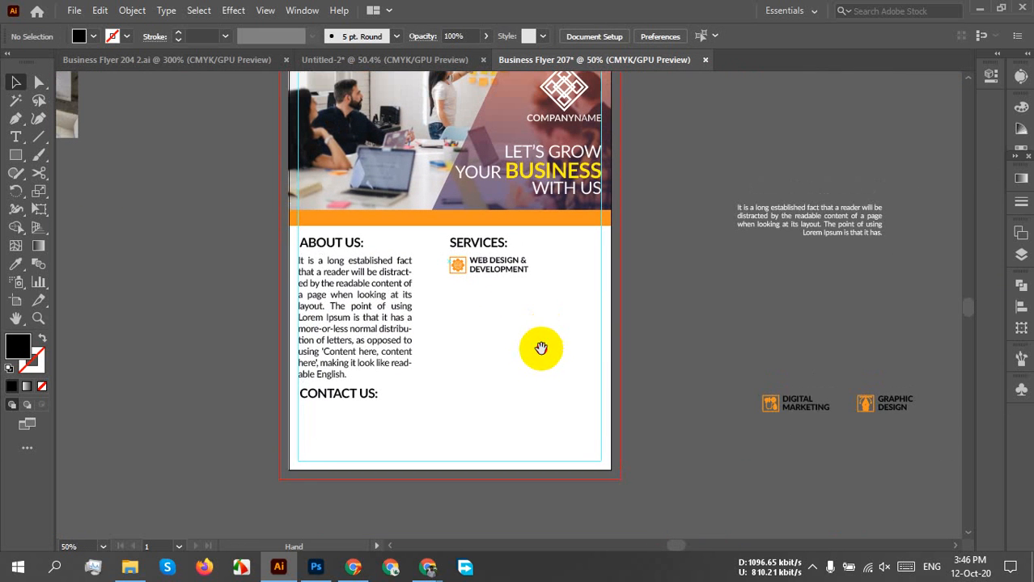
left_click_drag(803, 409, 493, 330)
scroll(493, 330, "up", 3)
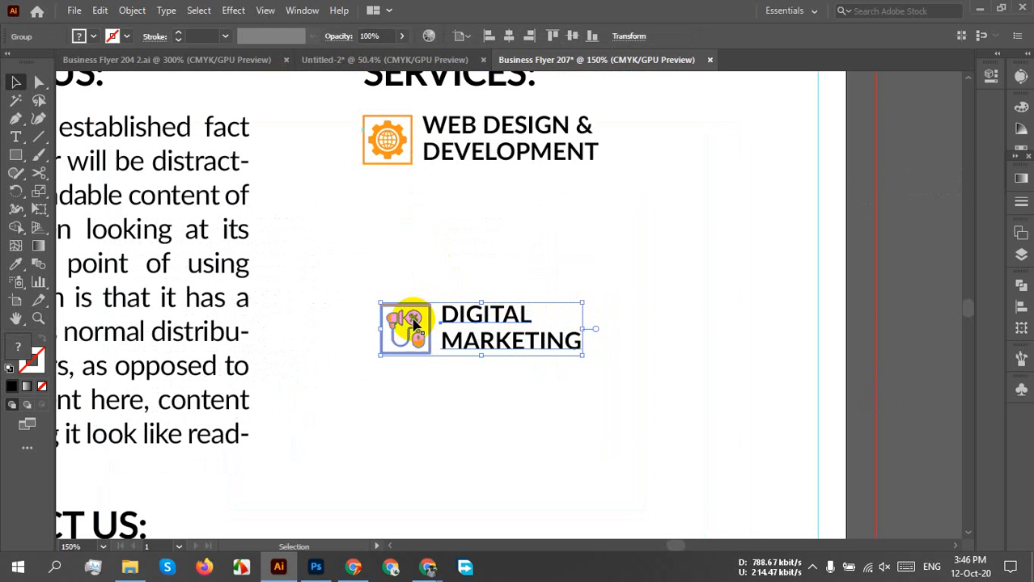
mouse_move(383, 346)
left_mouse_down()
mouse_move(348, 330)
mouse_move(325, 344)
mouse_move(365, 351)
mouse_move(369, 341)
left_mouse_up()
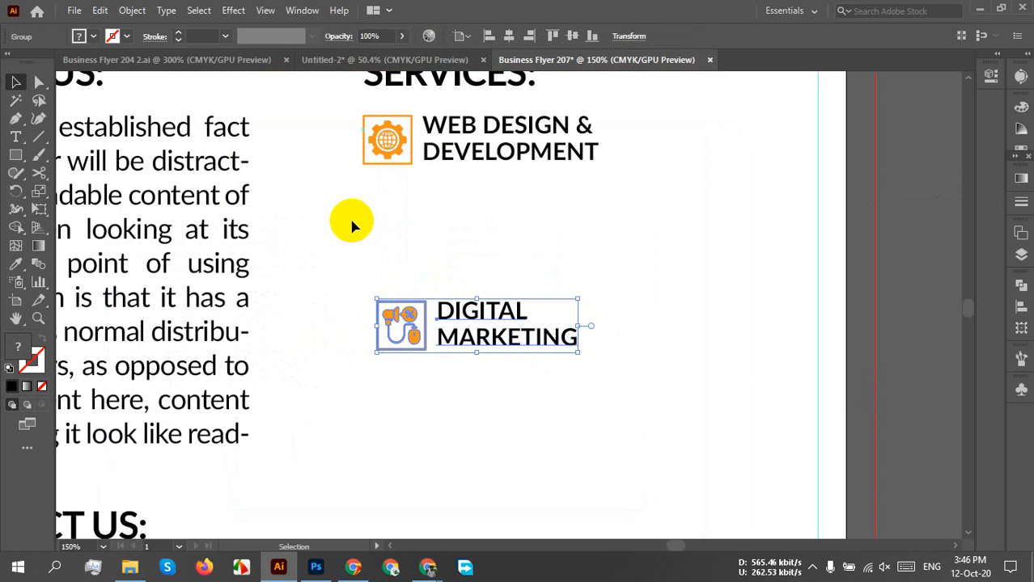
left_click_drag(334, 143, 455, 369)
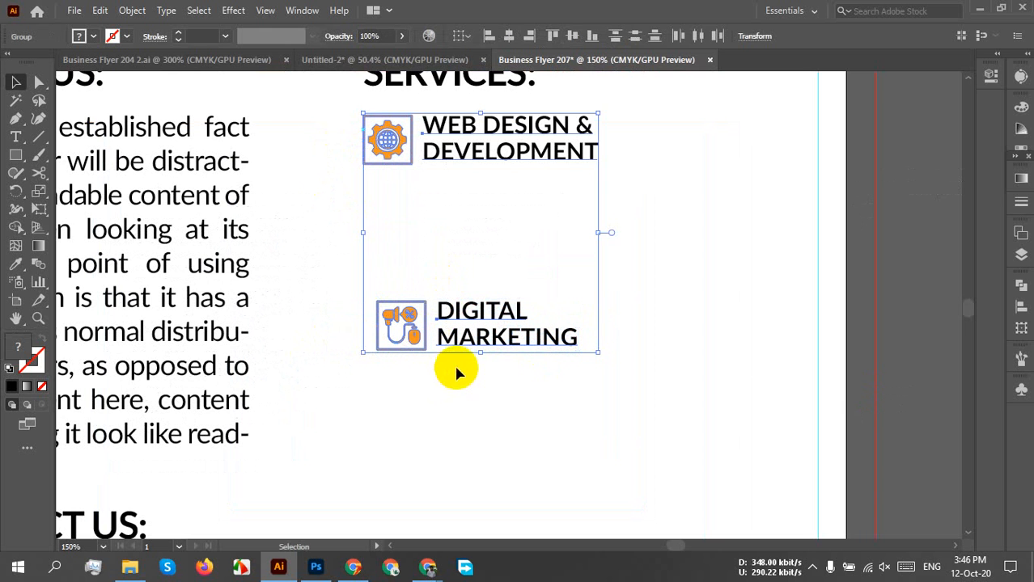
left_click(625, 408)
left_click_drag(333, 141, 485, 411)
Move the "GRAPHIC DESIGN" group onto the flyer below the digital marketing group, level with the "CONTACT US:" heading
scroll(676, 371, "down", 3)
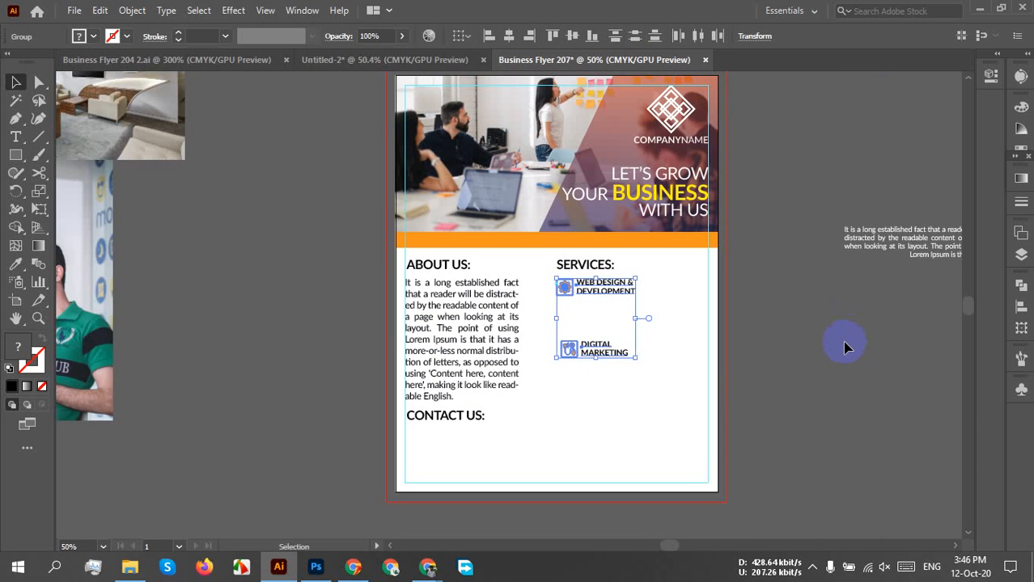
left_click_drag(756, 346, 676, 370)
left_click_drag(823, 451, 419, 449)
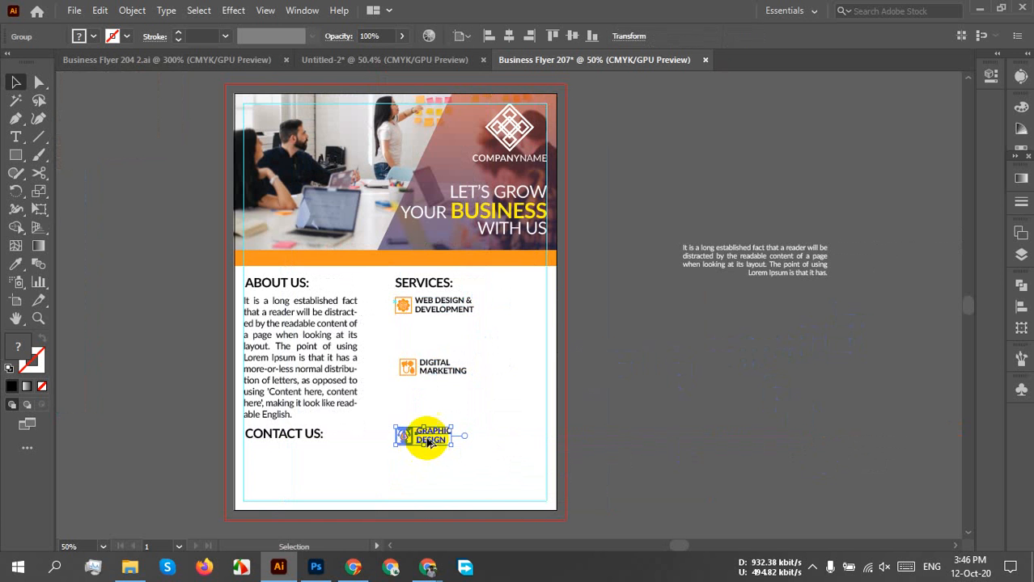
scroll(429, 443, "up", 3)
scroll(431, 433, "down", 3)
scroll(473, 438, "up", 3)
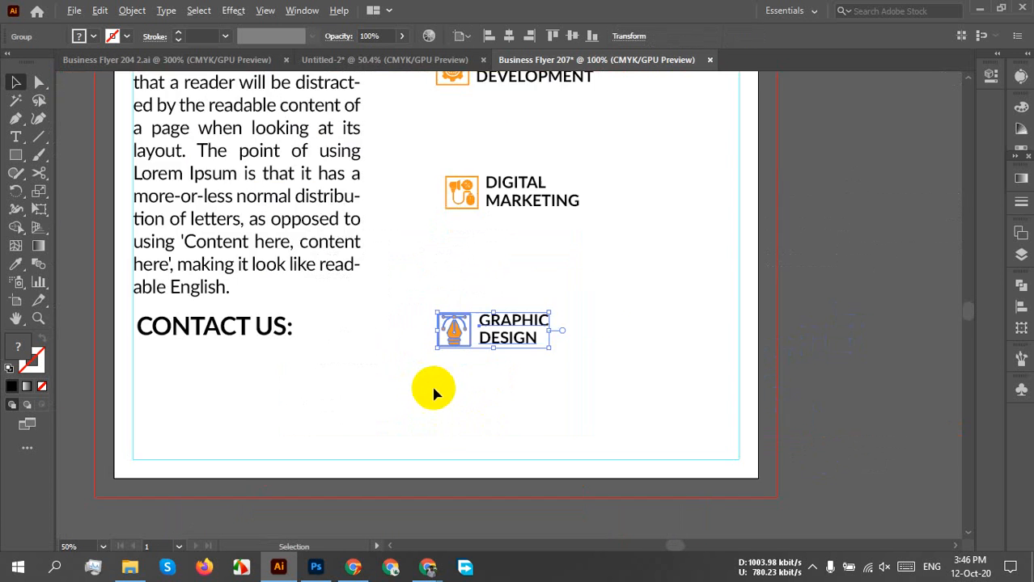
scroll(434, 387, "up", 1)
scroll(497, 431, "down", 1)
left_click_drag(506, 426, 517, 376)
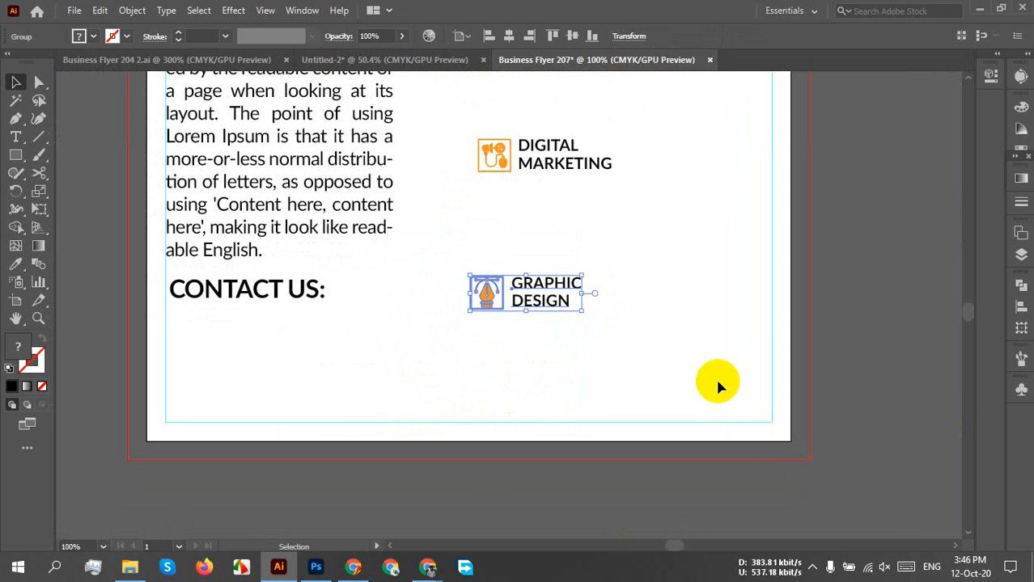
Draw a thin black rectangle as a footer bar across the full width of the flyer's bottom edge
left_click(15, 154)
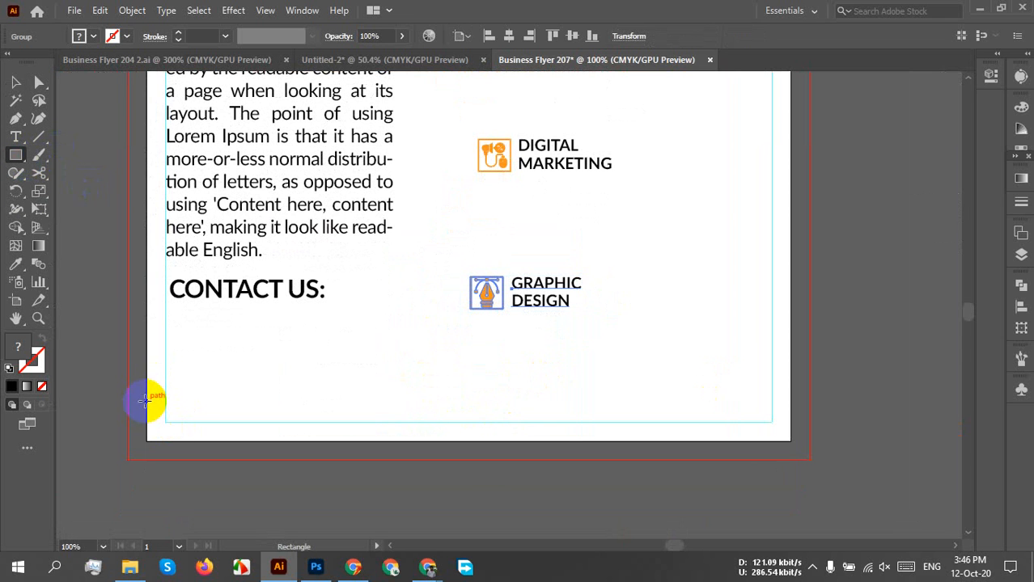
left_click_drag(146, 402, 785, 439)
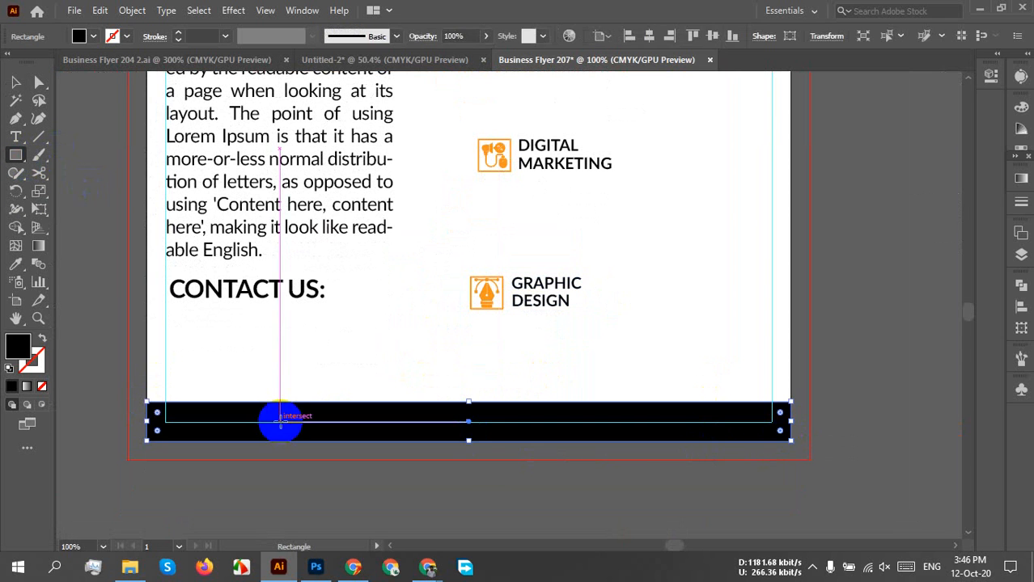
Lower the top edge of the black footer bar to the bottom margin guide and fill the bar with orange
scroll(285, 410, "up", 1)
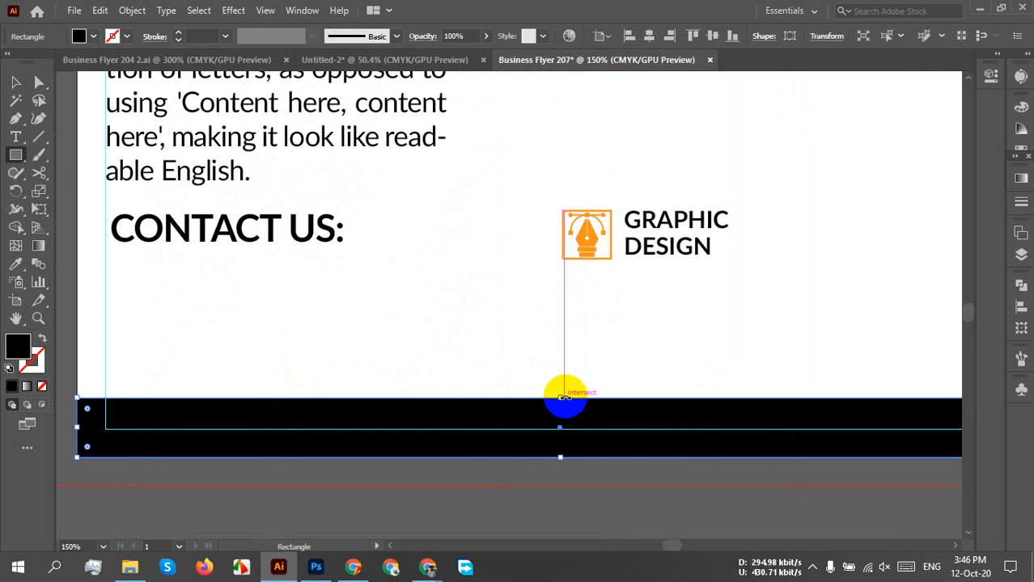
left_click_drag(561, 398, 561, 430)
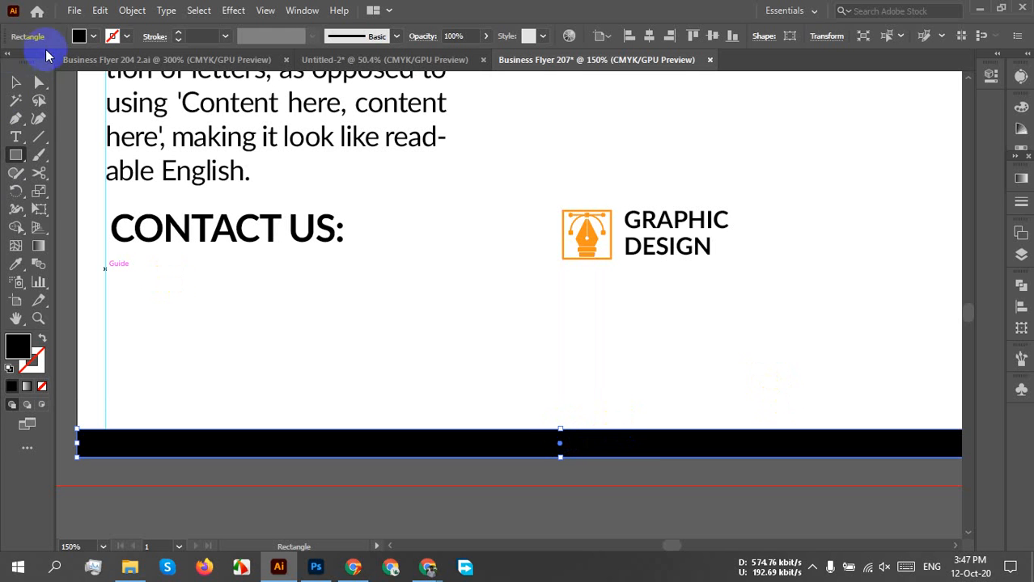
left_click(114, 36)
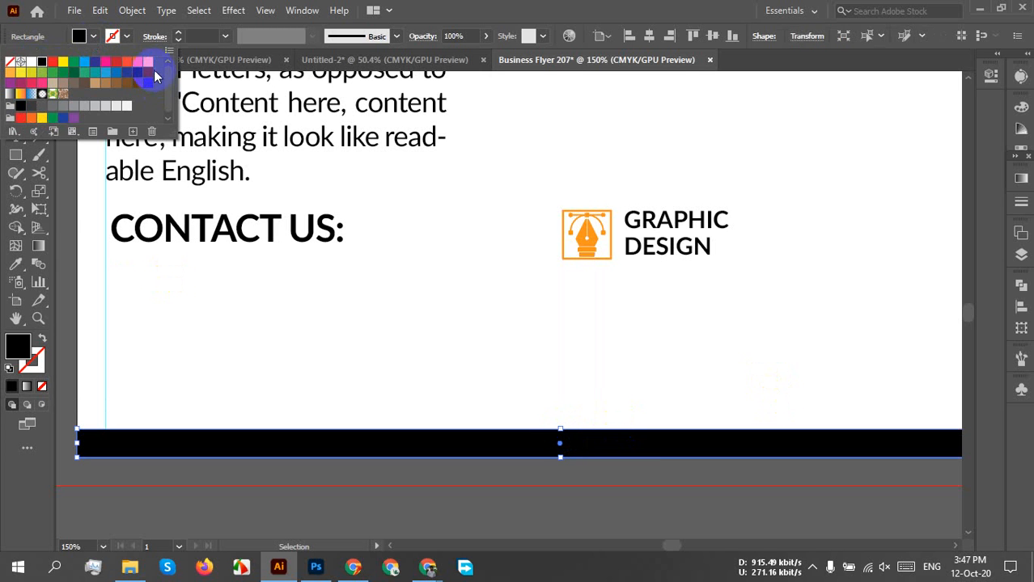
left_click(148, 62)
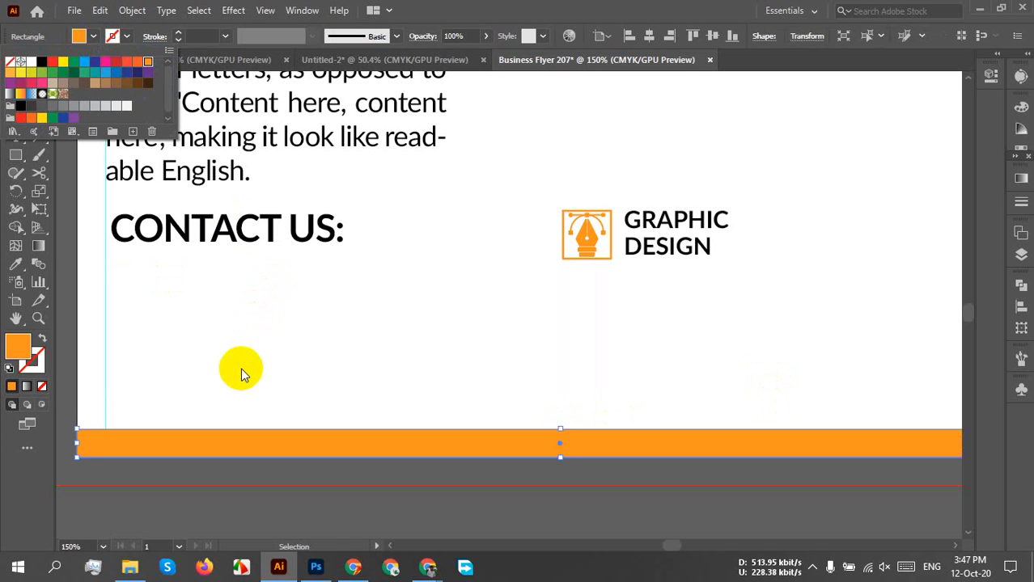
key("Escape")
Lock the orange footer bar at the bottom of the flyer
left_click_drag(224, 369, 341, 519)
key("ctrl+2")
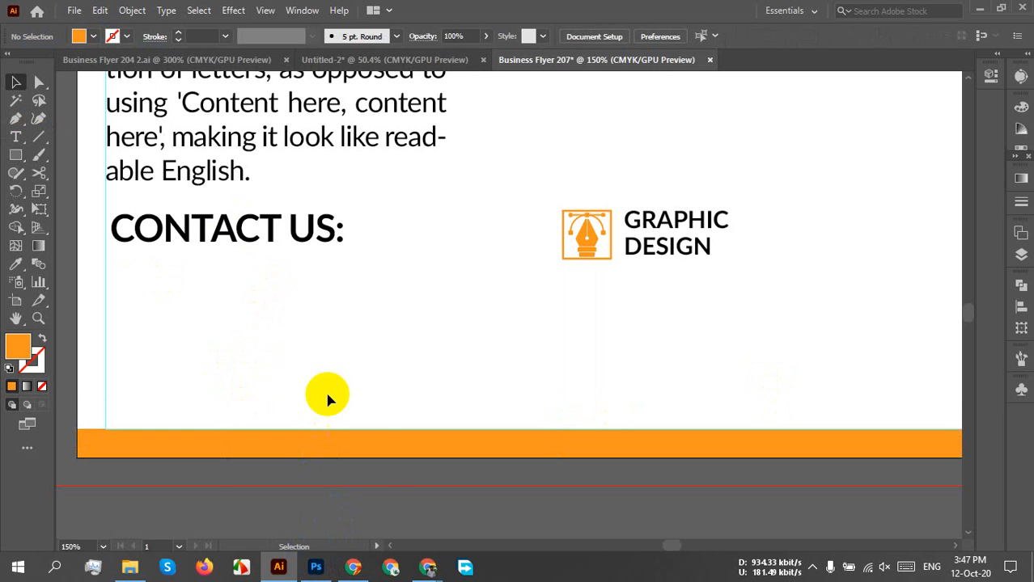
Align the left edges of the three service icon-and-heading groups under SERVICES
scroll(416, 432, "down", 2)
left_click_drag(483, 396, 434, 458)
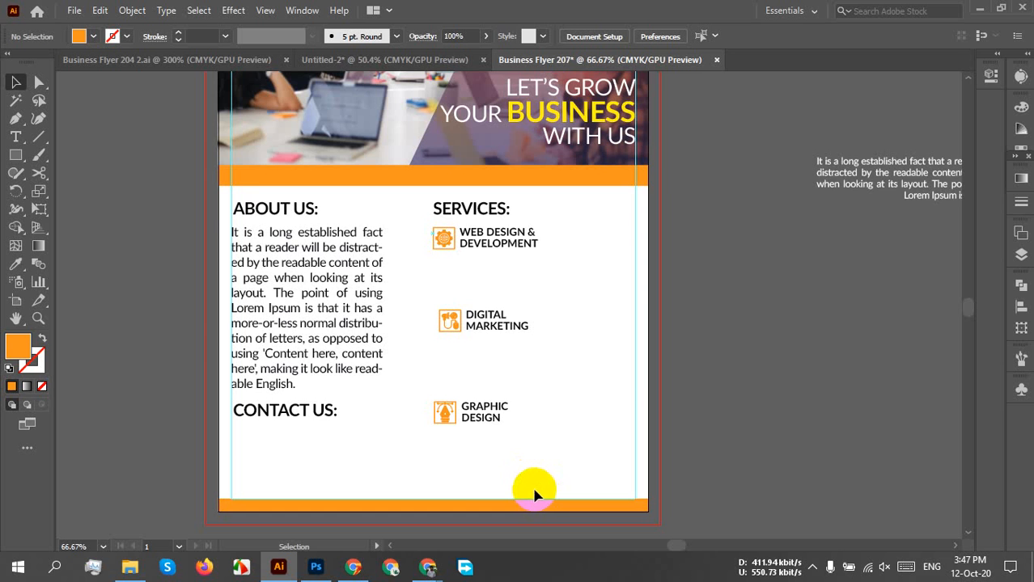
scroll(492, 453, "up", 2)
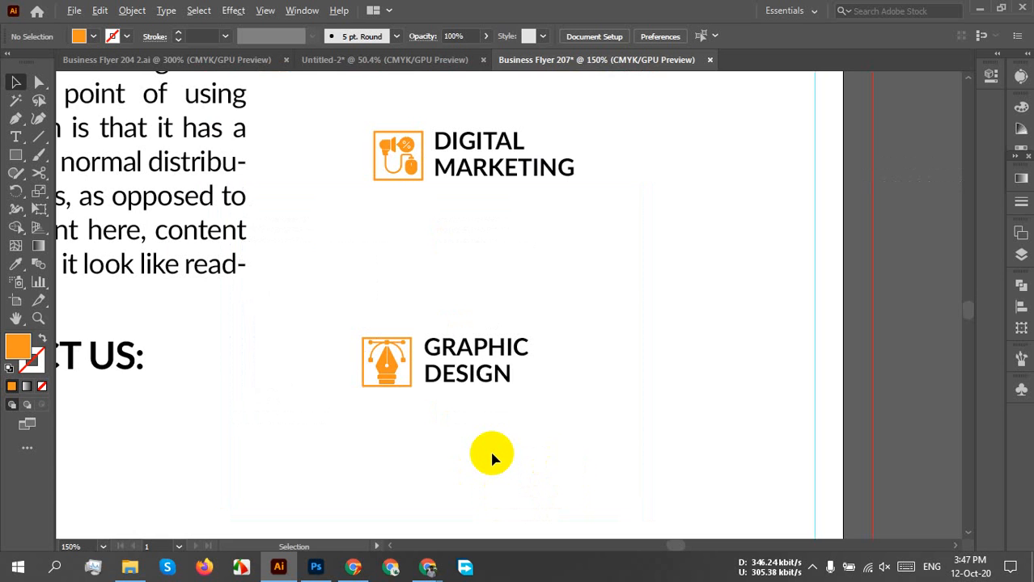
scroll(525, 395, "down", 2)
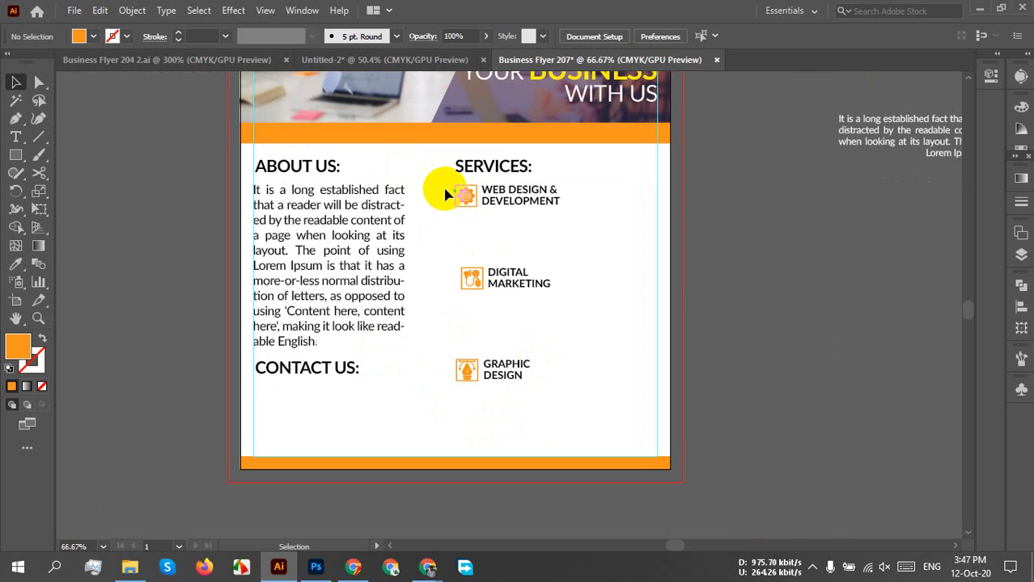
left_click_drag(444, 190, 567, 433)
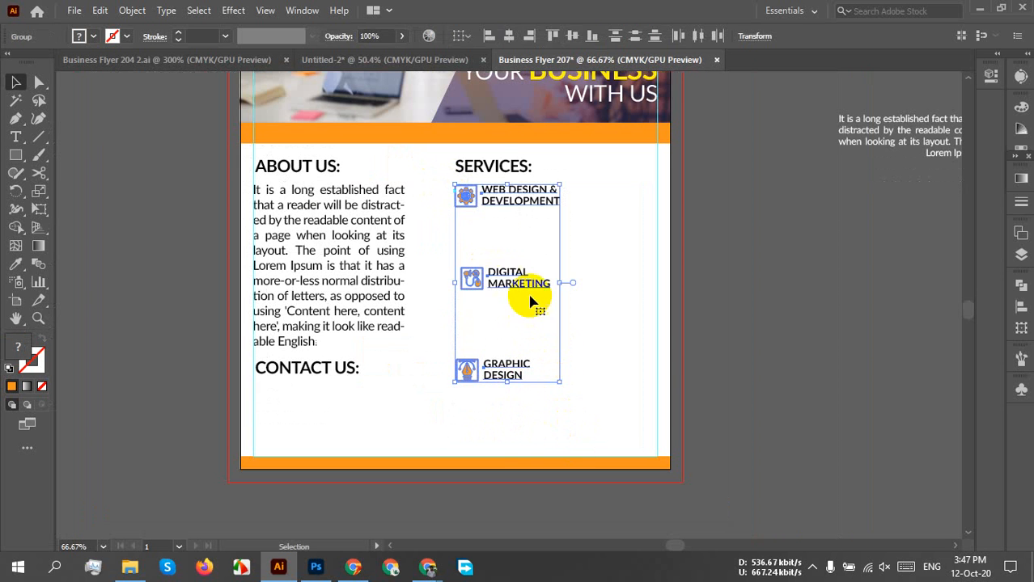
left_click(488, 35)
left_click(602, 401)
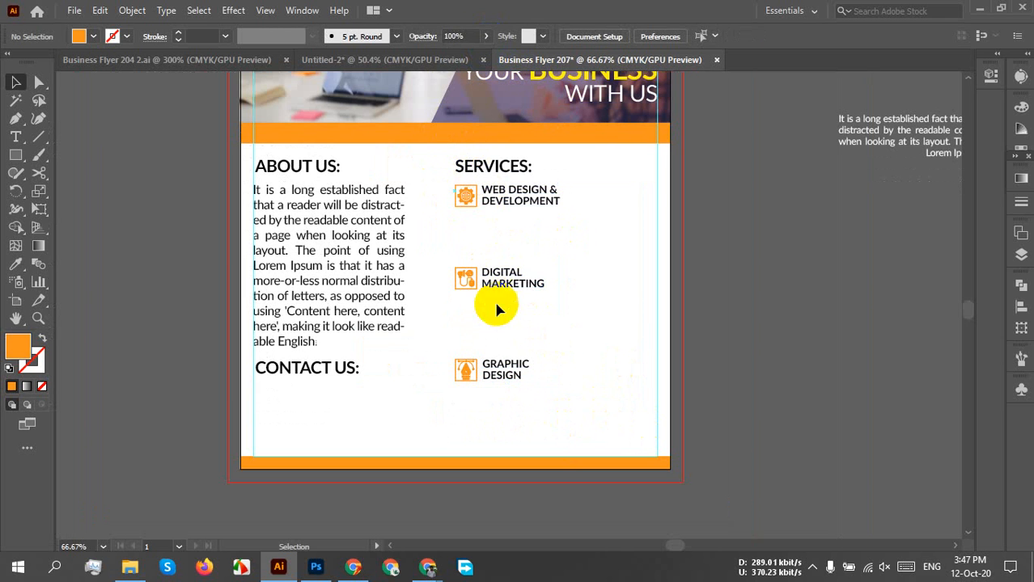
Distribute the three service icon-and-heading groups evenly by their vertical centers
left_click_drag(450, 184, 501, 417)
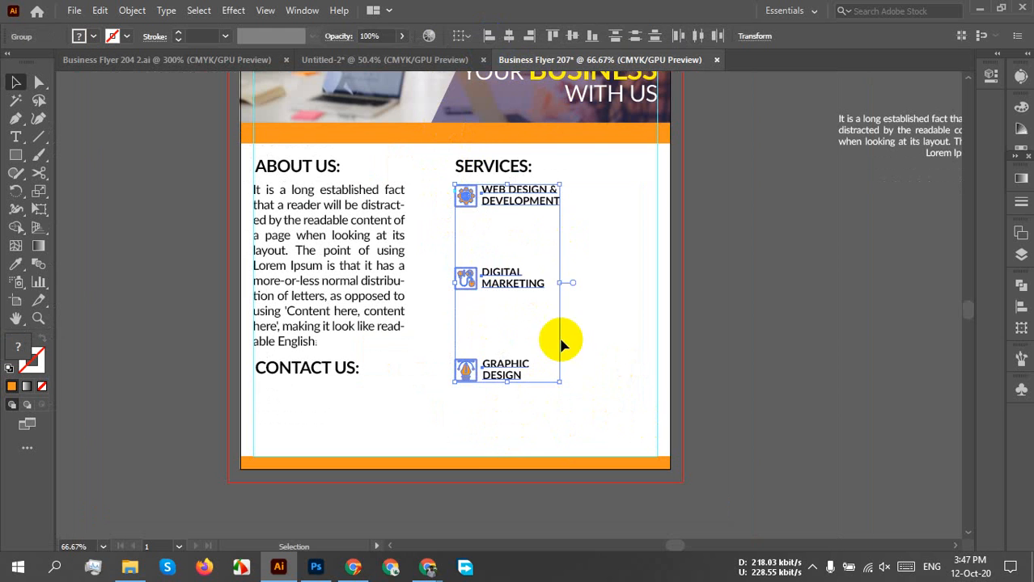
left_click(620, 37)
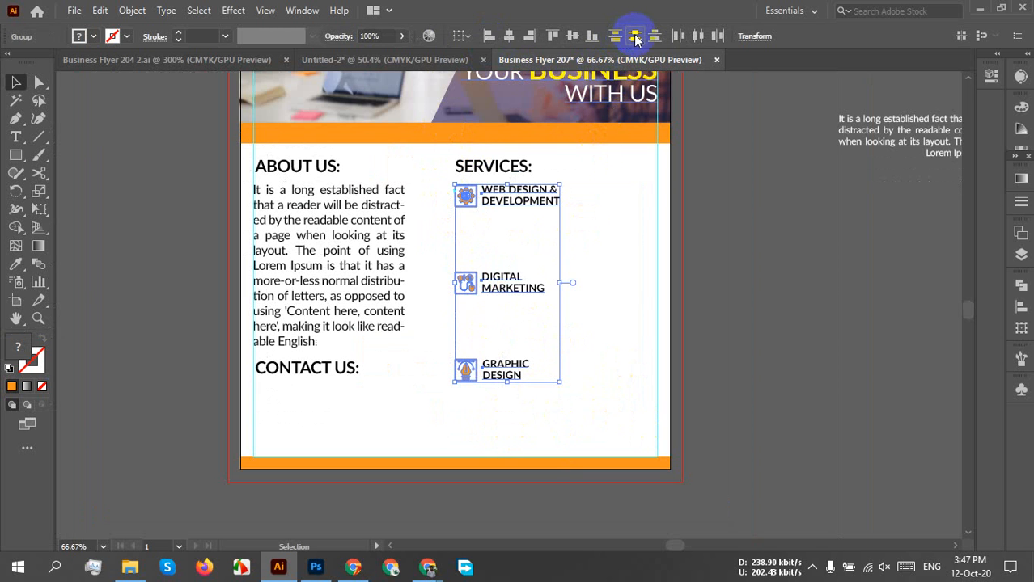
left_click(576, 368)
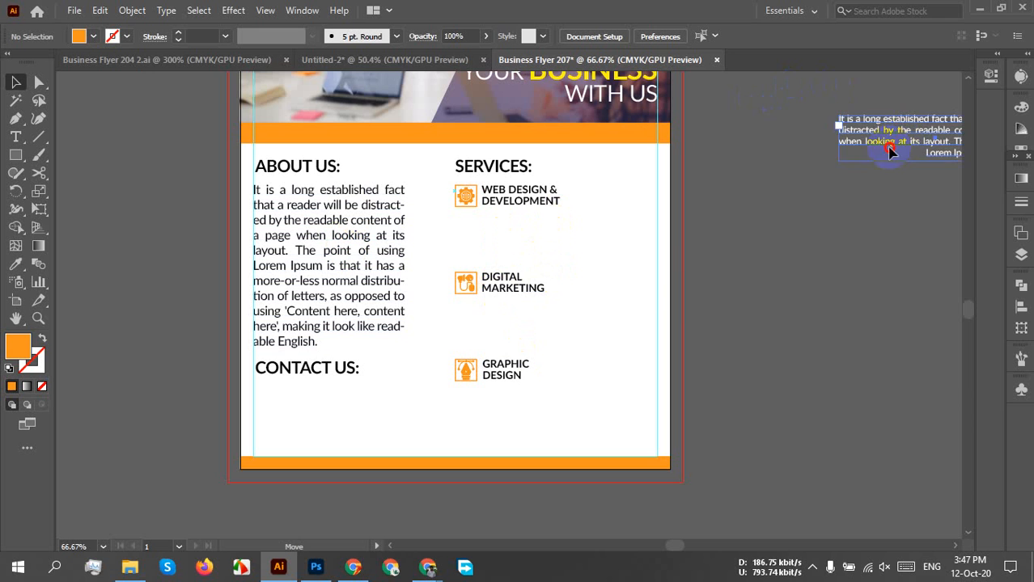
Move the white placeholder paragraph from outside the artboard to below WEB DESIGN & DEVELOPMENT and fill it with black
left_click_drag(889, 152, 518, 248)
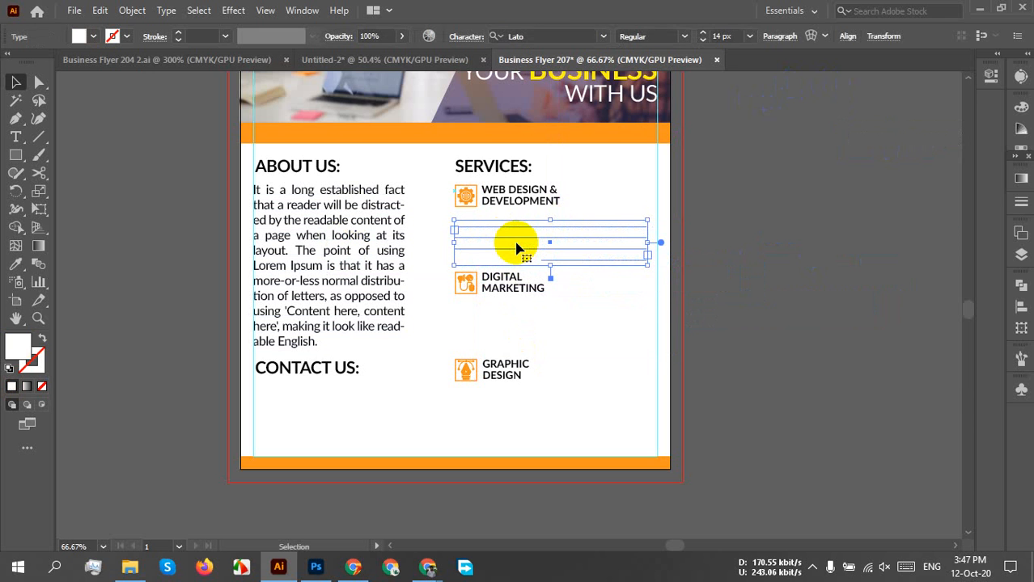
left_click(79, 37)
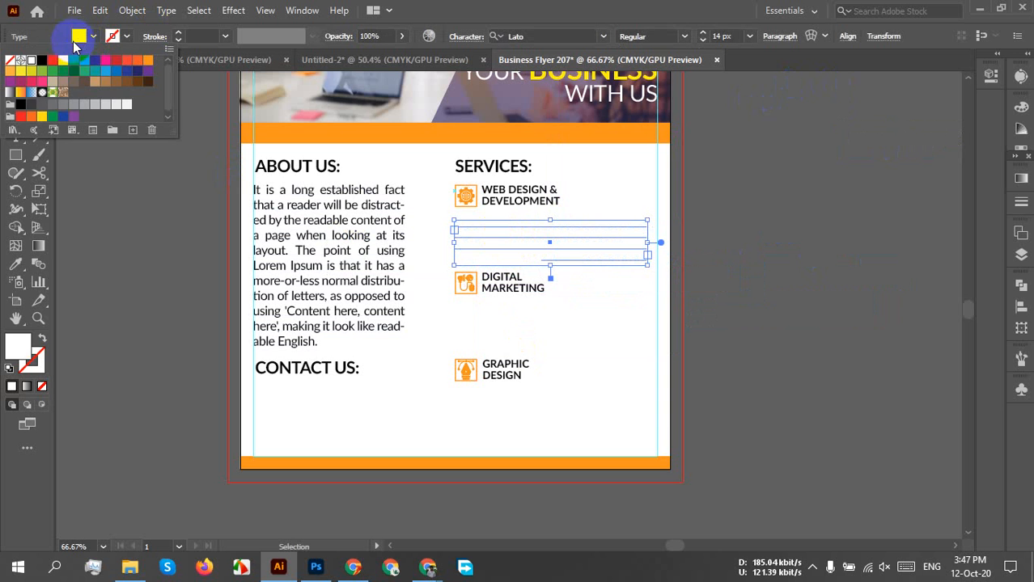
left_click(42, 62)
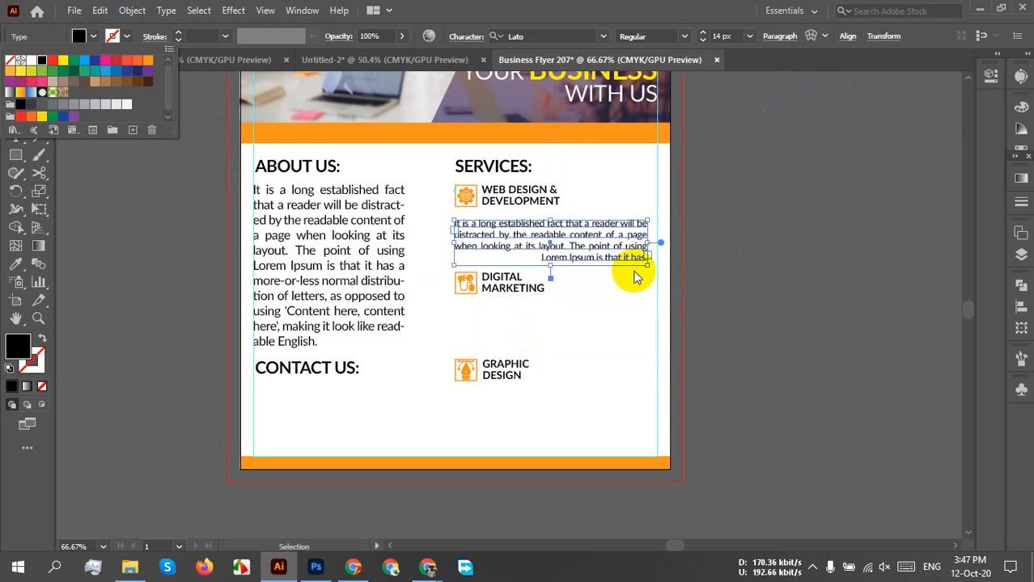
left_click(745, 231)
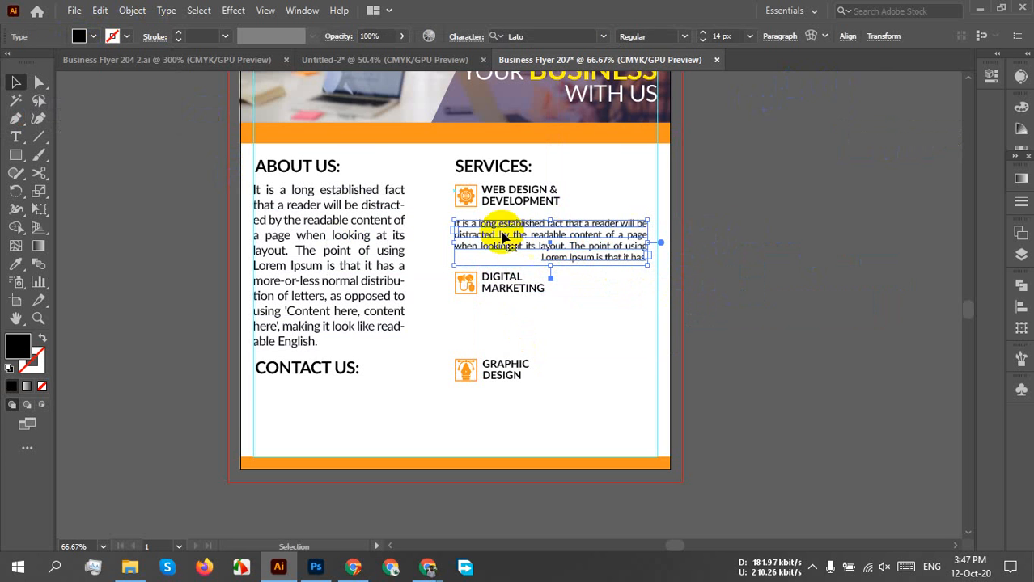
Move the paragraph slightly up towards the WEB DESIGN & DEVELOPMENT heading and justify it with the last line aligned left
scroll(499, 229, "up", 3)
left_click_drag(670, 314, 510, 351)
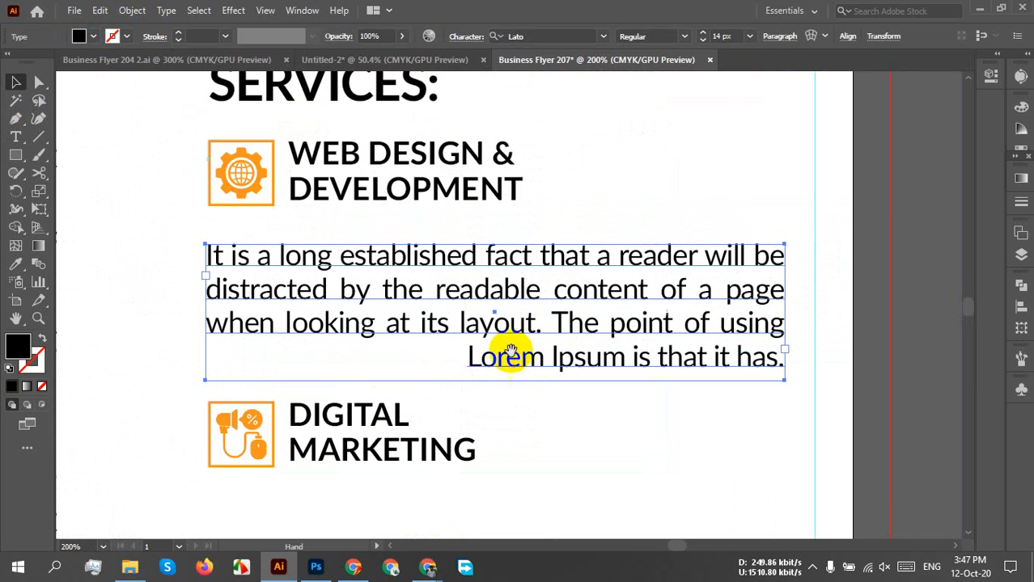
left_click_drag(483, 295, 484, 281)
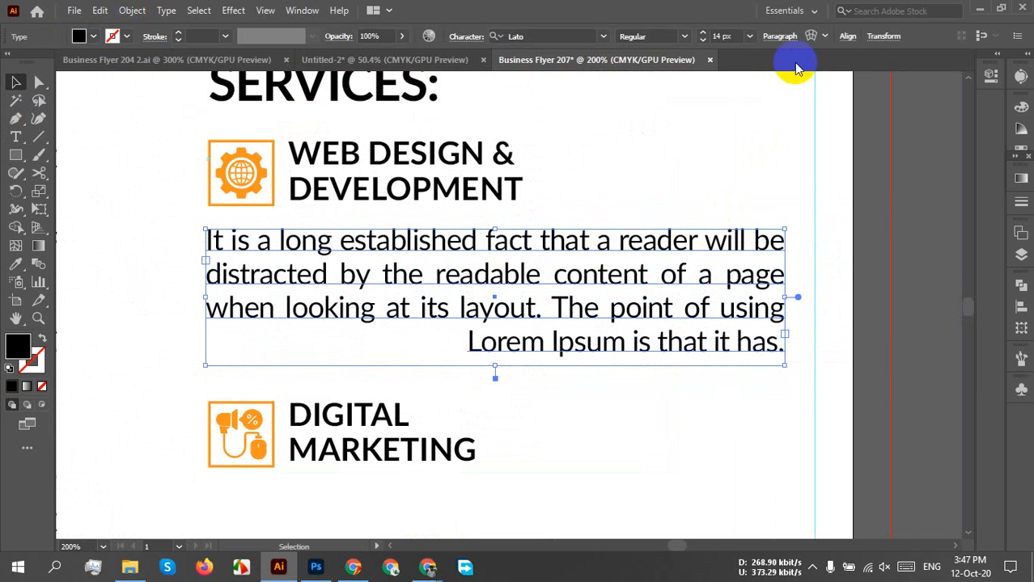
left_click(782, 38)
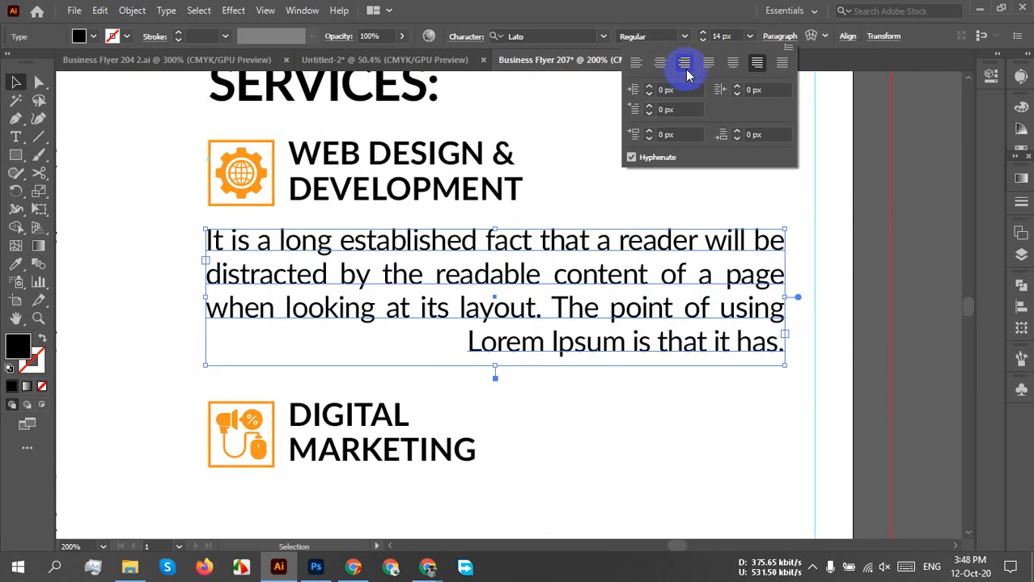
left_click(705, 68)
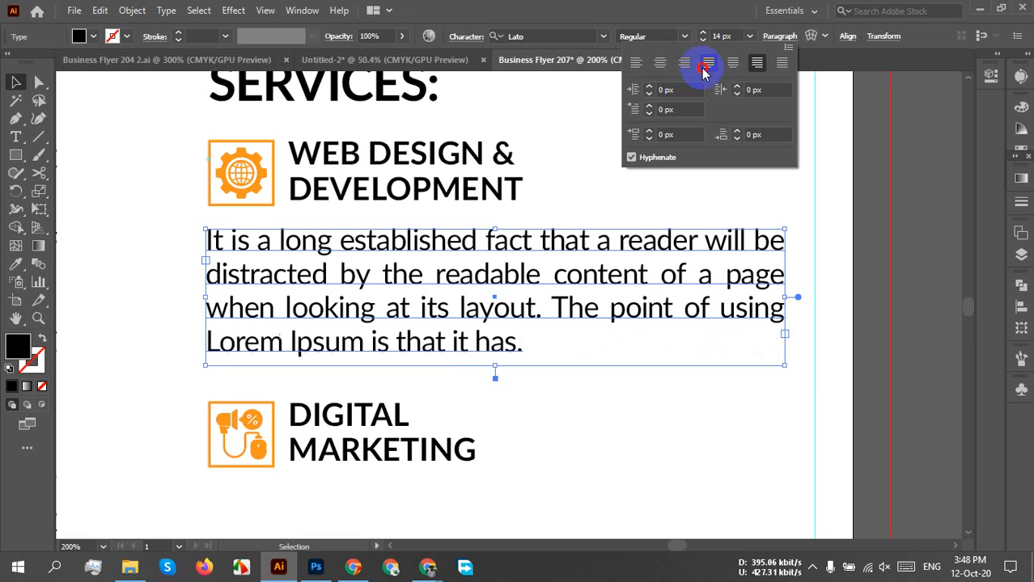
left_click(906, 308)
left_click(905, 309)
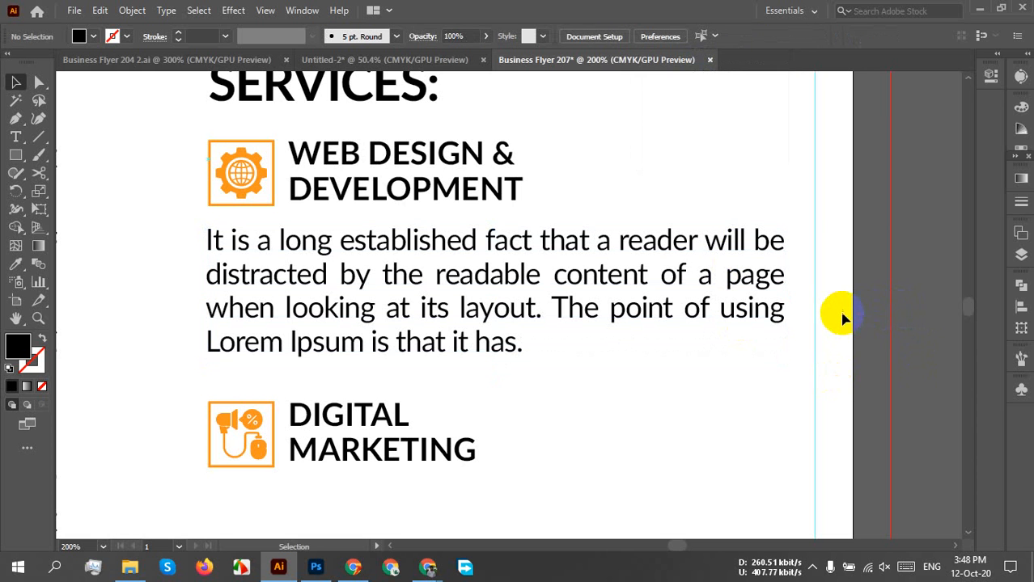
Widen the WEB DESIGN & DEVELOPMENT paragraph's text frame to the flyer's right margin guide
scroll(587, 305, "down", 1)
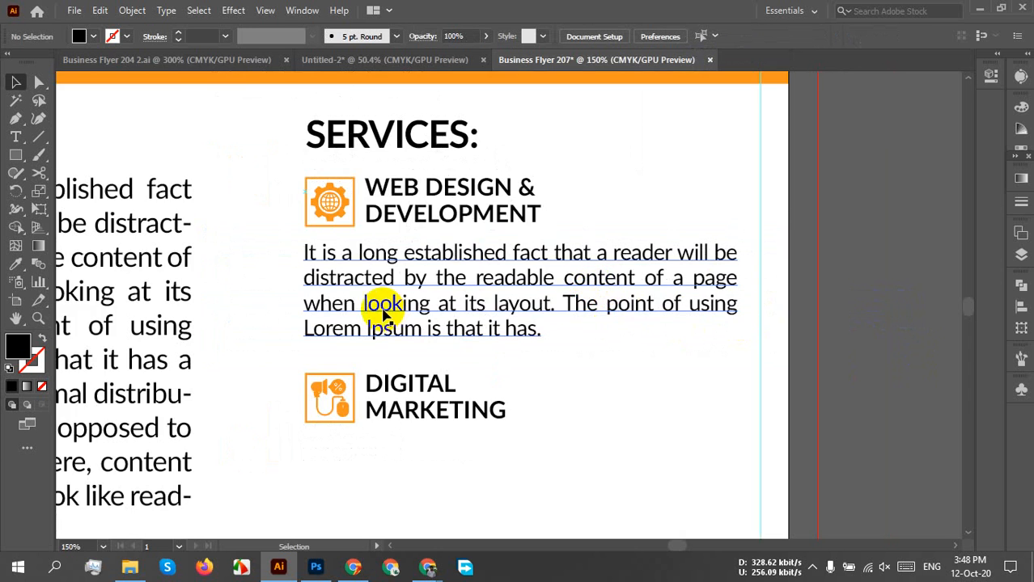
scroll(382, 313, "down", 2)
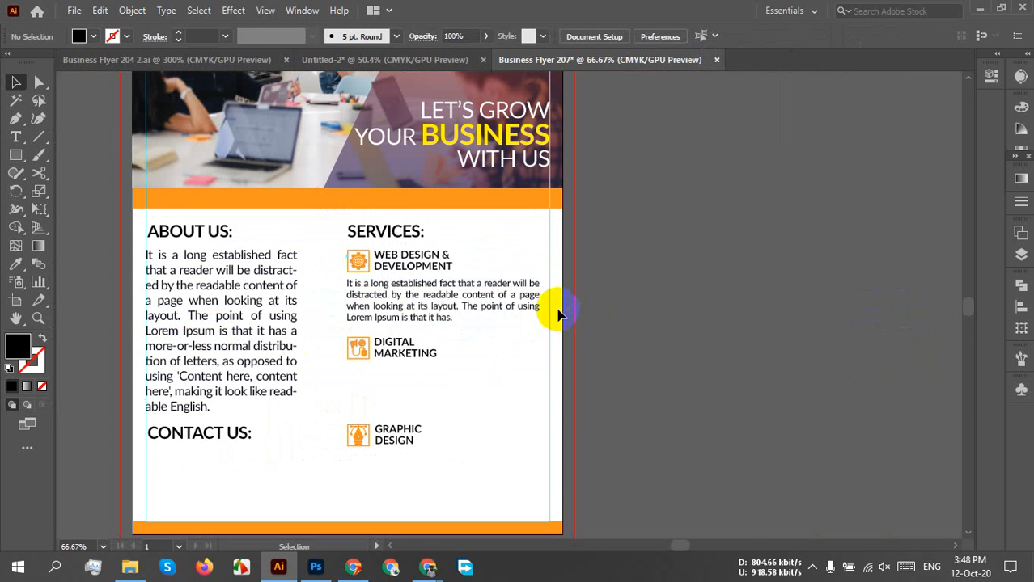
scroll(453, 325, "up", 2)
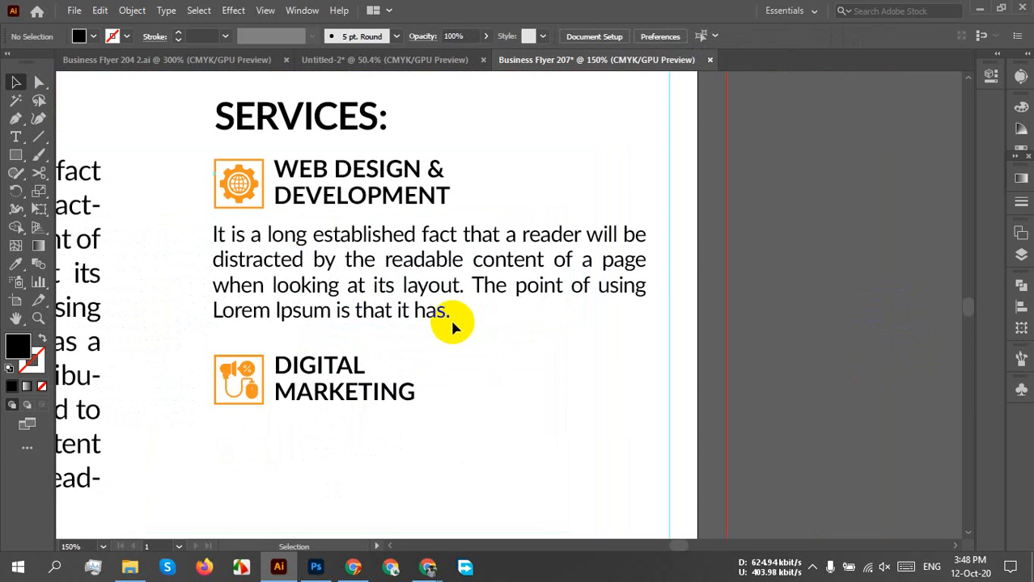
left_click(541, 308)
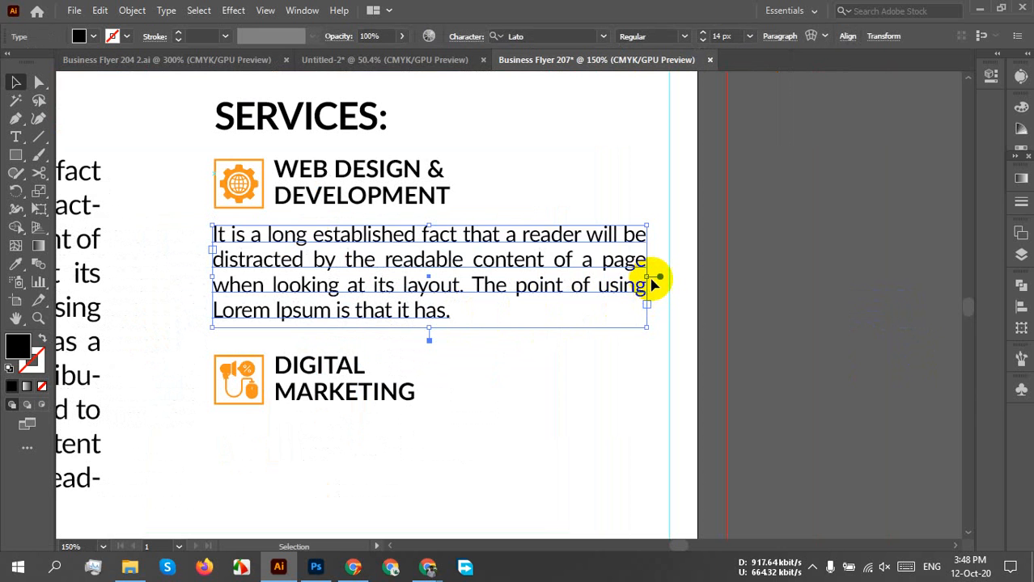
left_click_drag(650, 277, 670, 277)
left_click(744, 283)
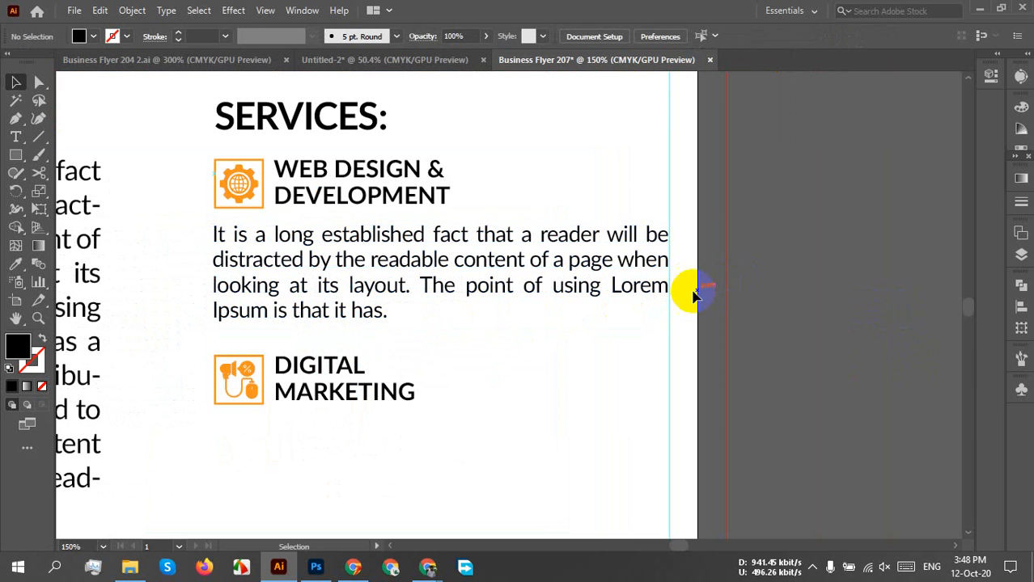
Duplicate the service paragraph straight down under the DIGITAL MARKETING and GRAPHIC DESIGN headings
scroll(679, 292, "down", 2)
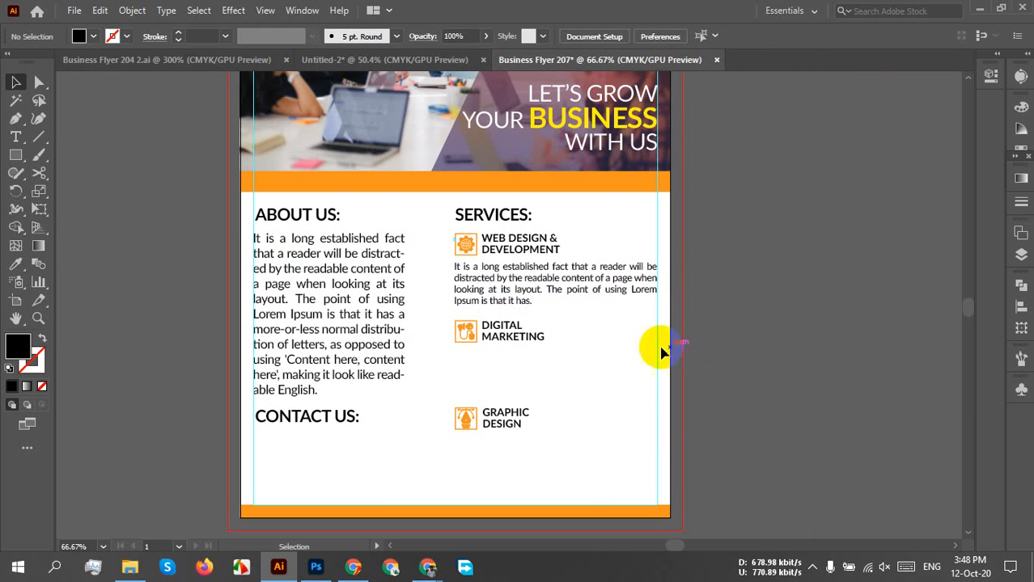
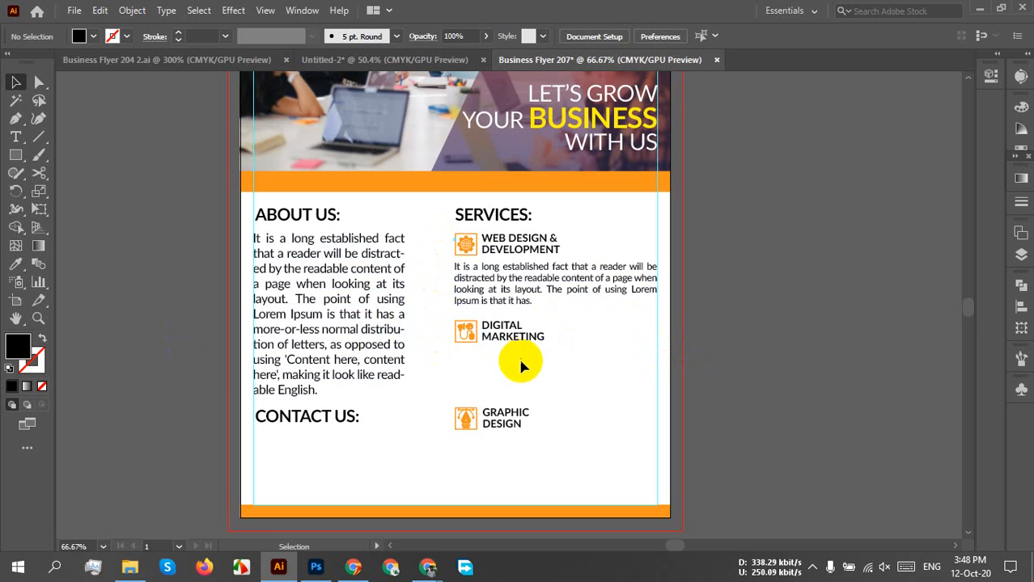
left_click(528, 301)
left_click_drag(526, 298, 558, 461)
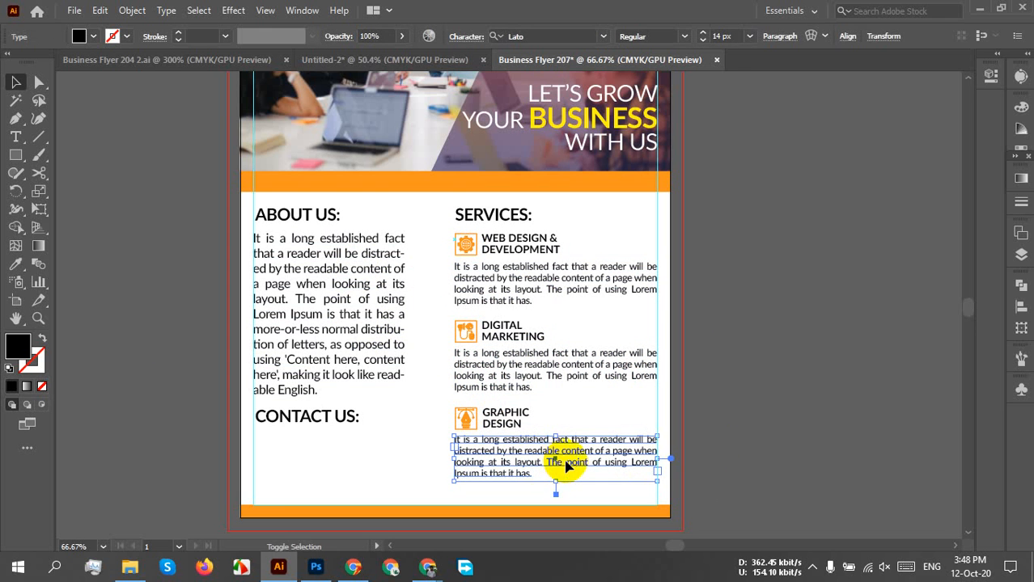
left_click(757, 420)
Distribute the three service description paragraphs evenly by their vertical centers
left_click(644, 441)
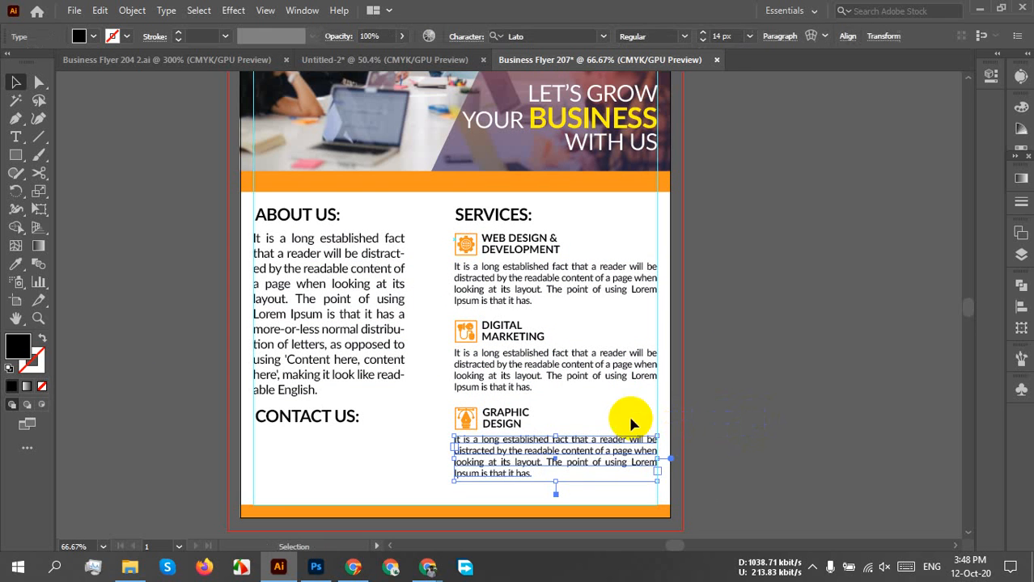
left_click(628, 363, "shift")
left_click(641, 272, "shift")
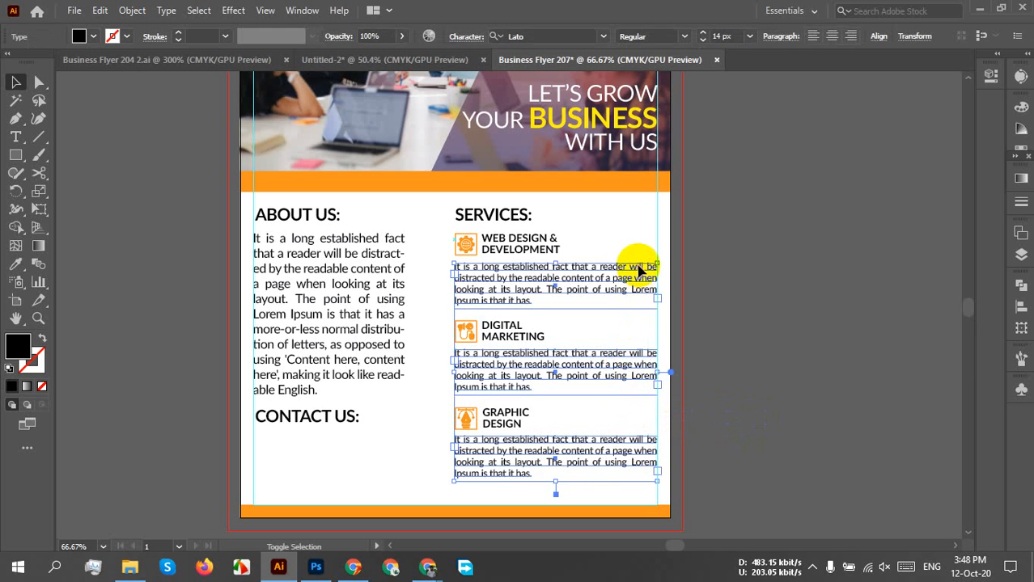
left_click(878, 36)
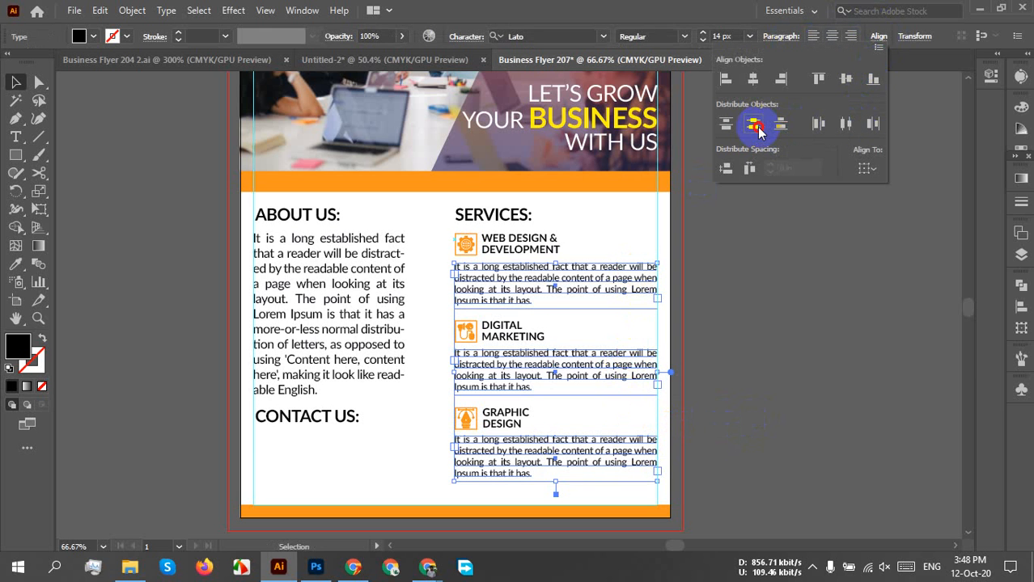
left_click(785, 306)
left_click(772, 311)
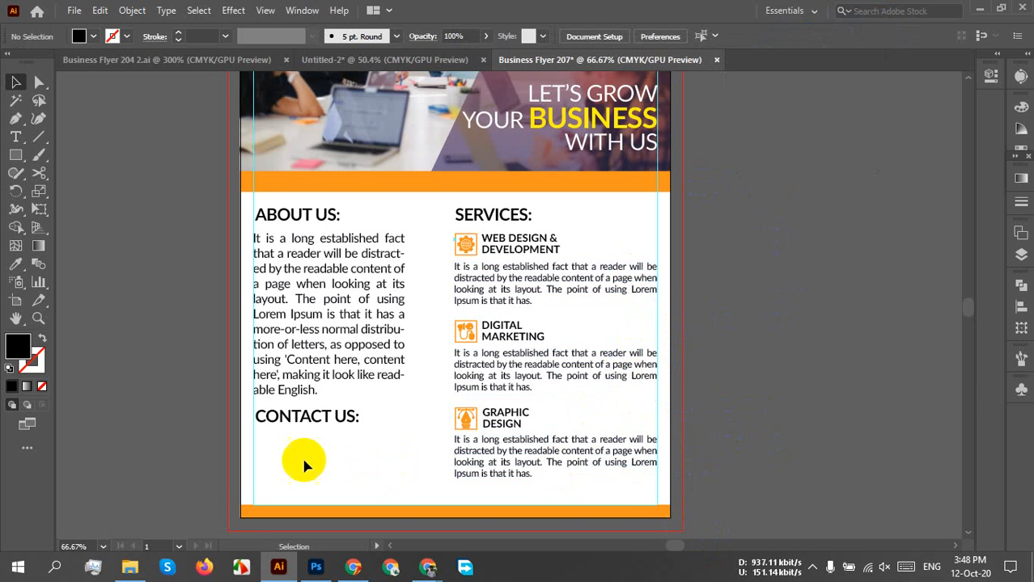
Copy the company name and contact lines from the footer of Business Flyer 204 2 into Business Flyer 207
left_click(236, 60)
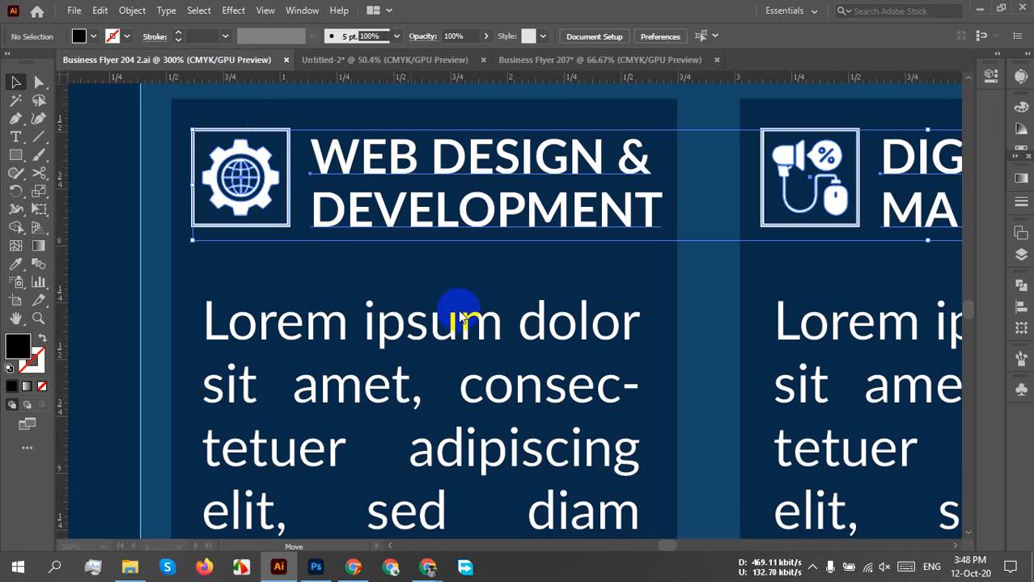
scroll(512, 307, "down", 4)
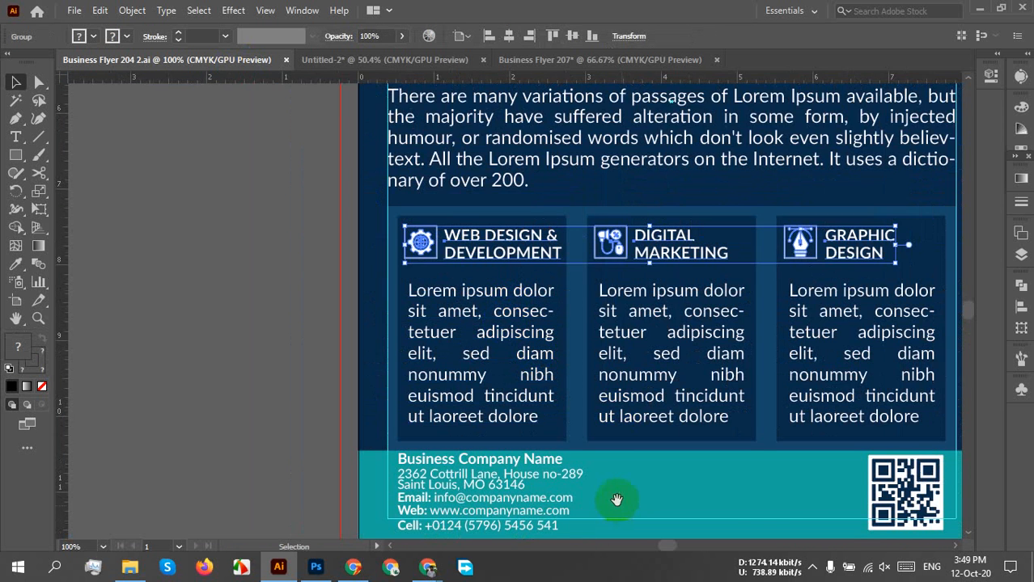
scroll(599, 453, "down", 3)
scroll(508, 432, "up", 2)
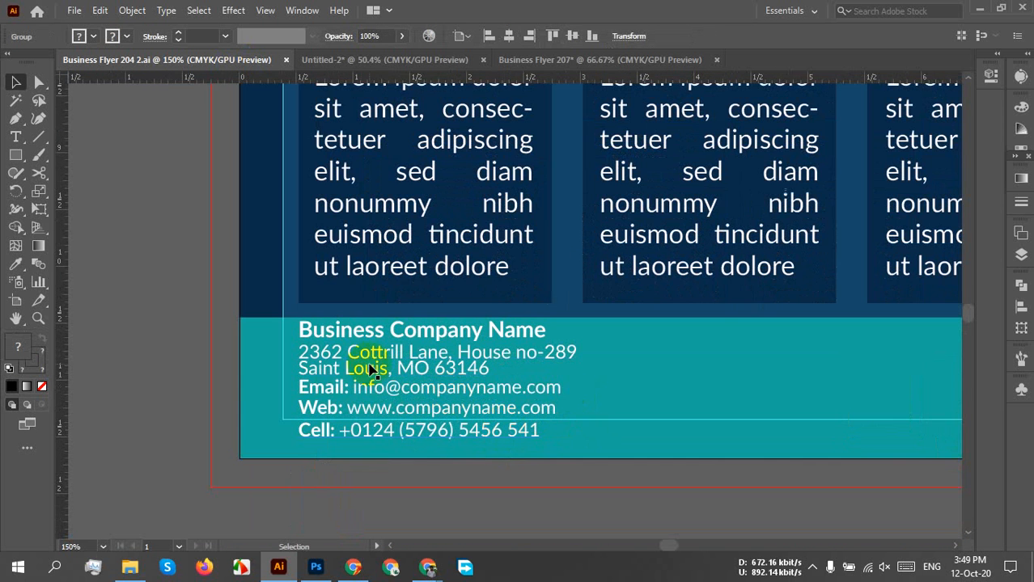
left_click(358, 386)
left_click(548, 491)
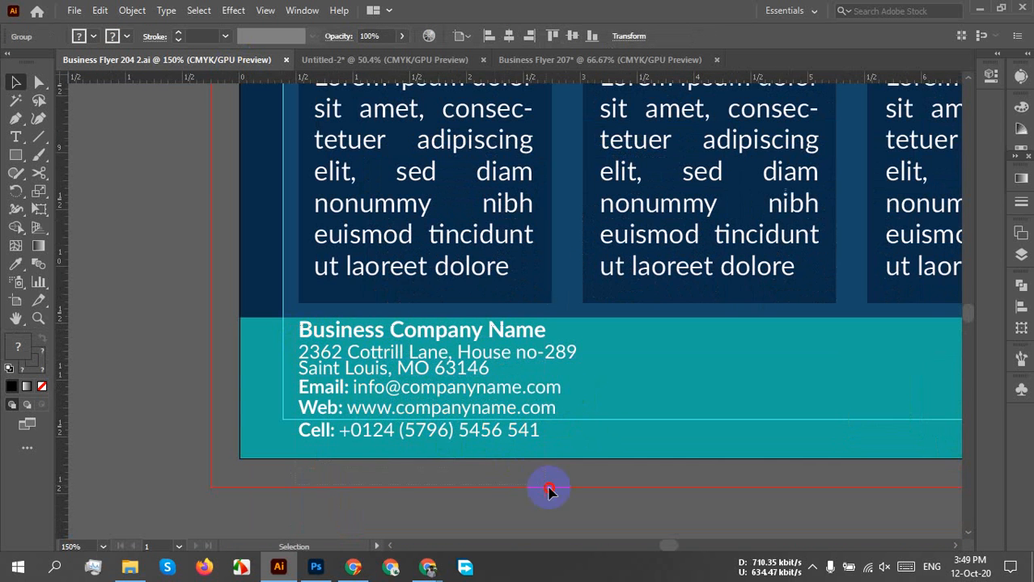
left_click_drag(601, 503, 603, 504)
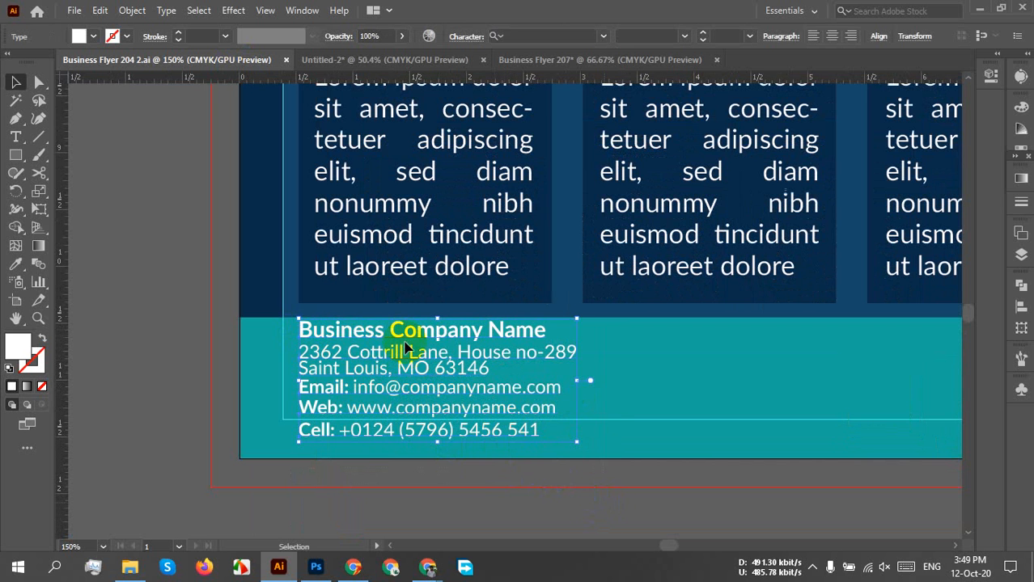
left_click_drag(435, 390, 842, 401)
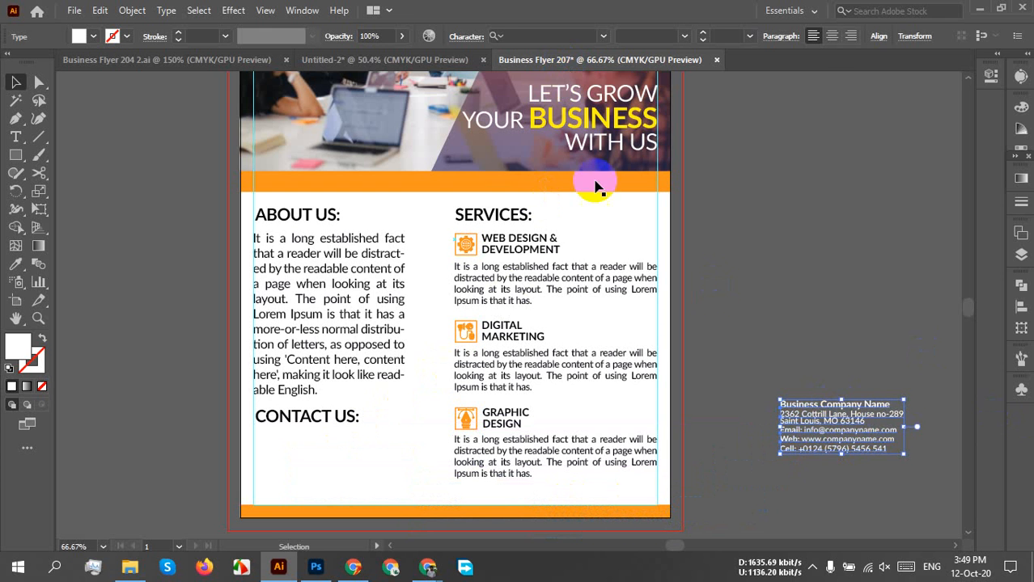
Fill the pasted contact text with black and place it directly under the CONTACT US heading
left_click(113, 46)
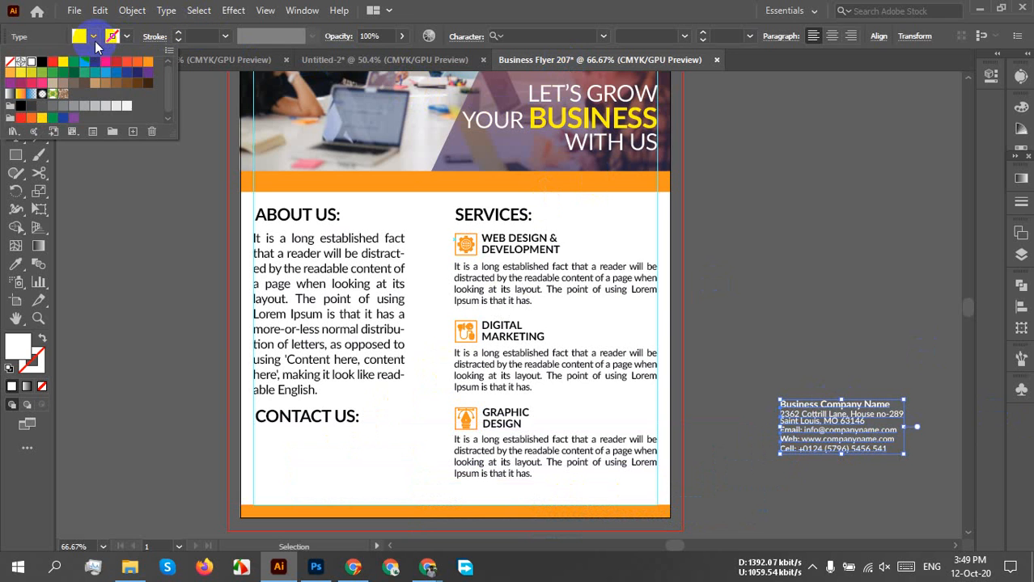
left_click(148, 62)
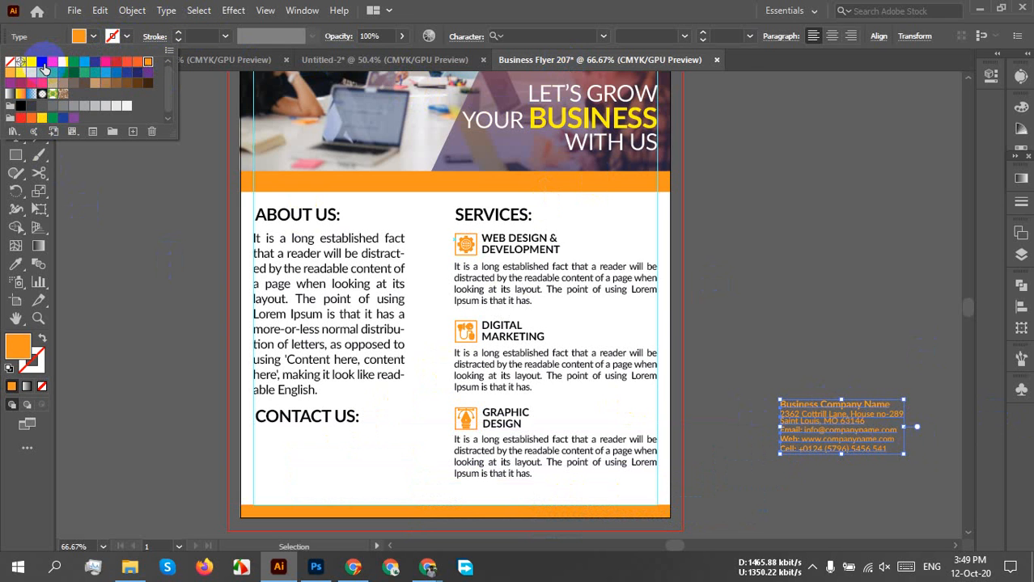
left_click(42, 63)
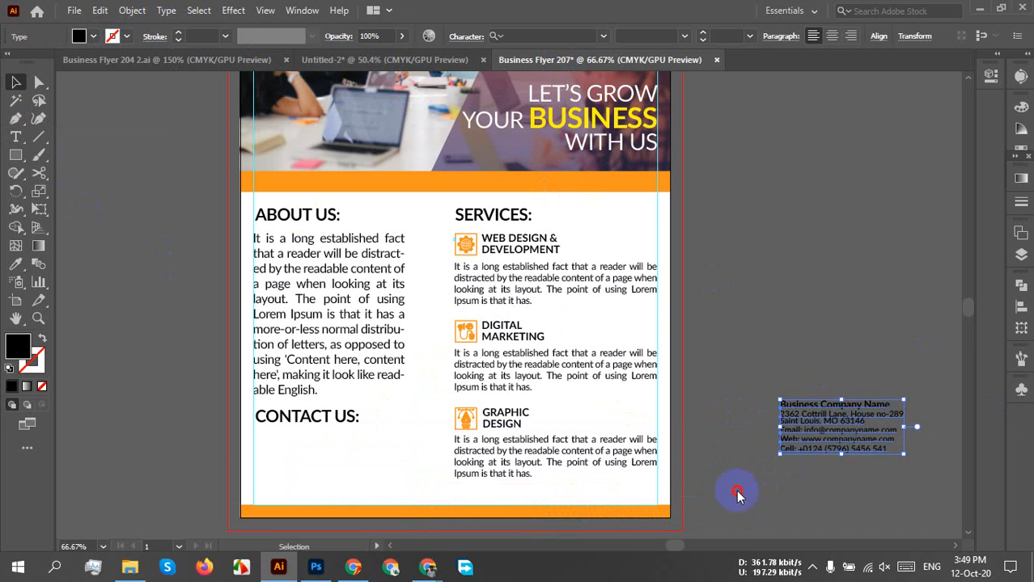
left_click_drag(819, 412, 294, 438)
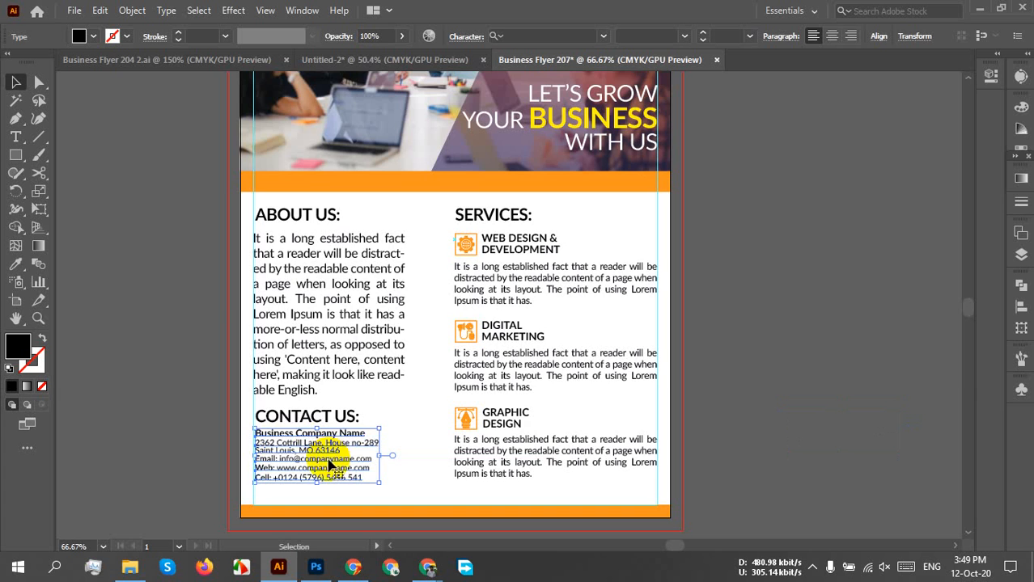
Move the contact lines slightly down and bring the CONTACT US heading lower, flush with the flyer's left margin guide
scroll(300, 465, "up", 4)
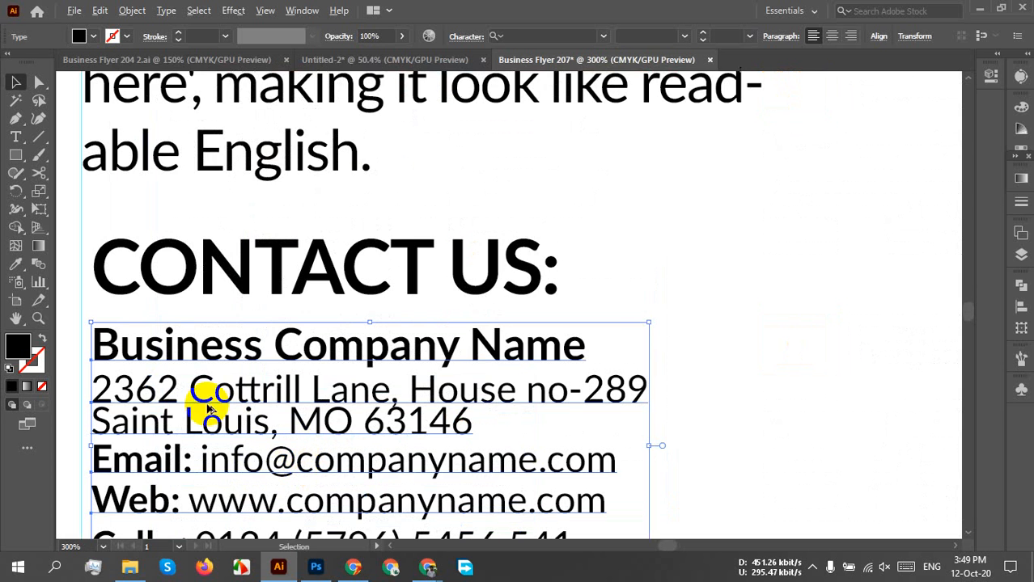
scroll(411, 370, "down", 3)
scroll(374, 385, "up", 2)
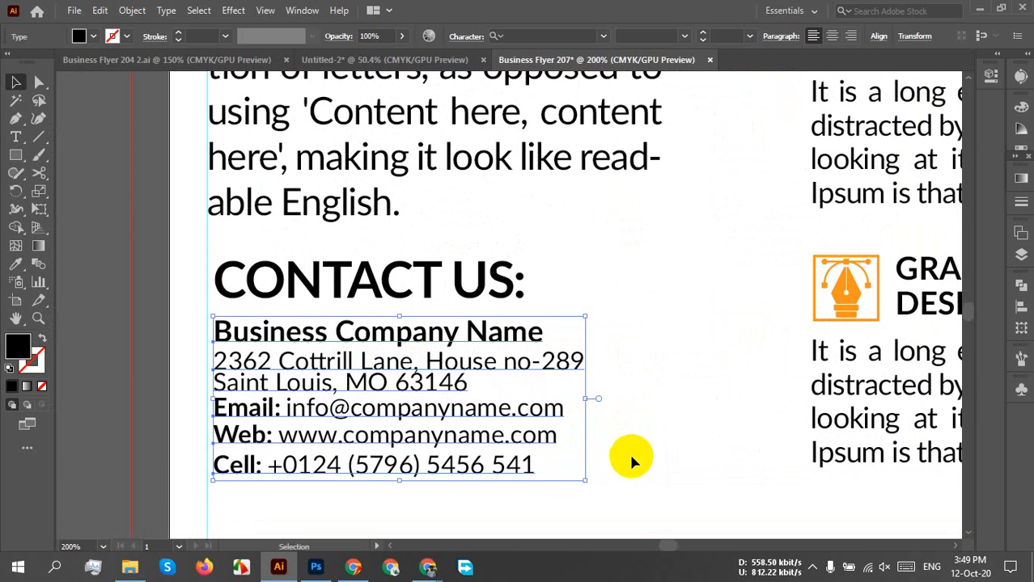
key("space")
left_click_drag(550, 493, 542, 411)
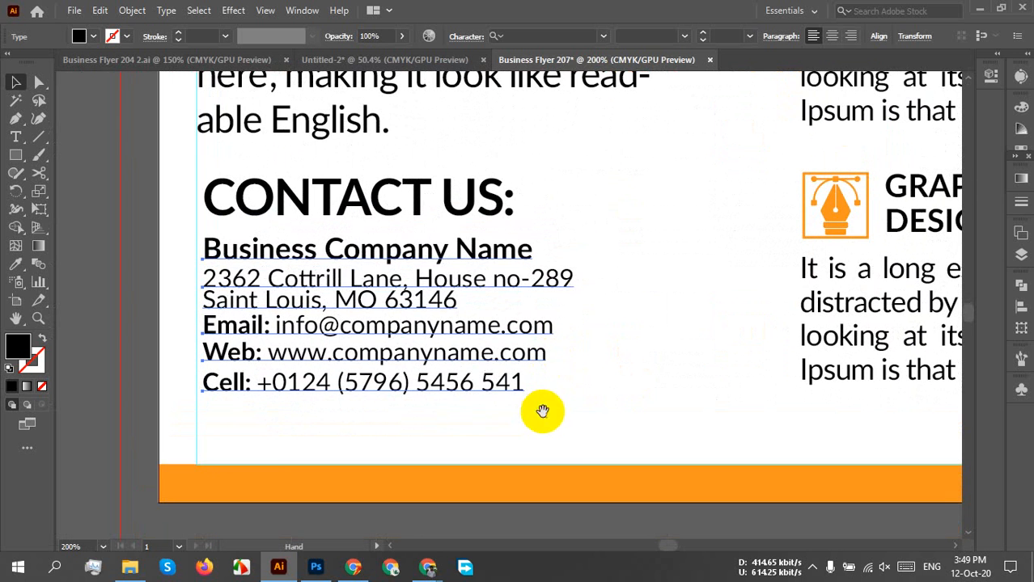
mouse_move(431, 290)
left_mouse_down()
mouse_move(425, 327)
mouse_move(428, 304)
left_mouse_up()
left_click_drag(381, 196, 359, 223)
left_click(614, 358)
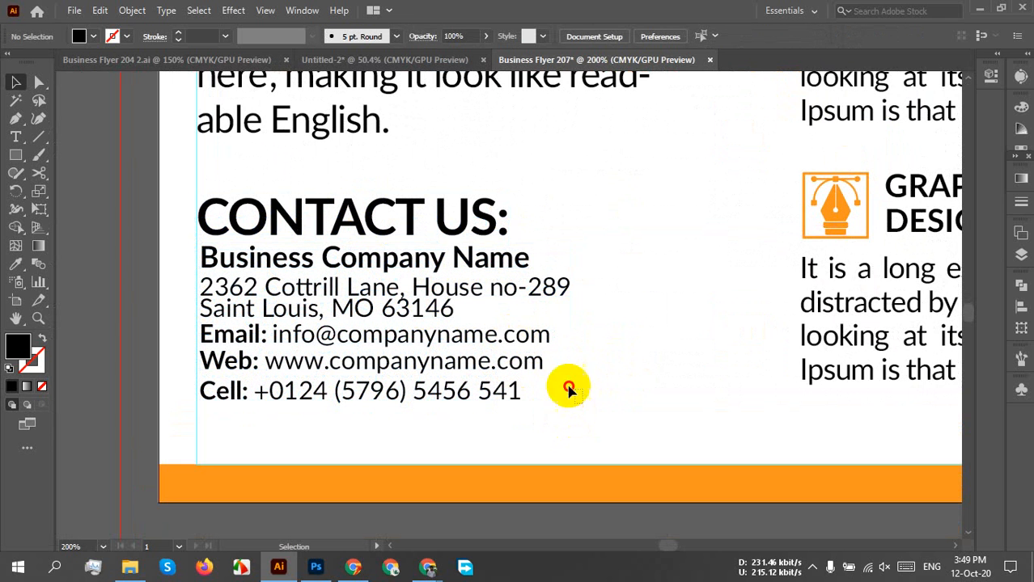
Shift the whole block of contact lines slightly down to leave a gap under the CONTACT US heading
left_click(402, 259)
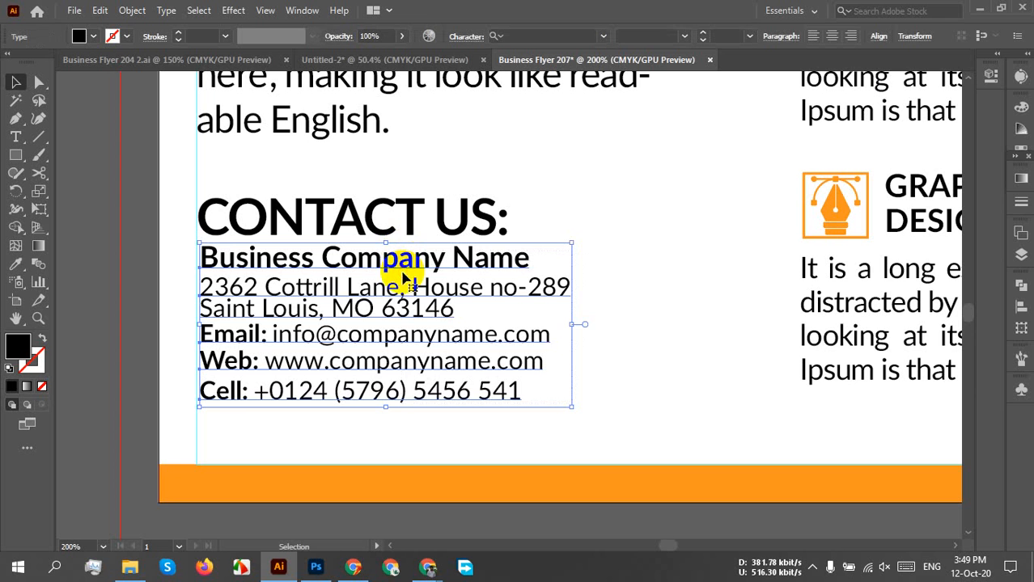
left_click_drag(402, 260, 399, 269)
left_click(621, 312)
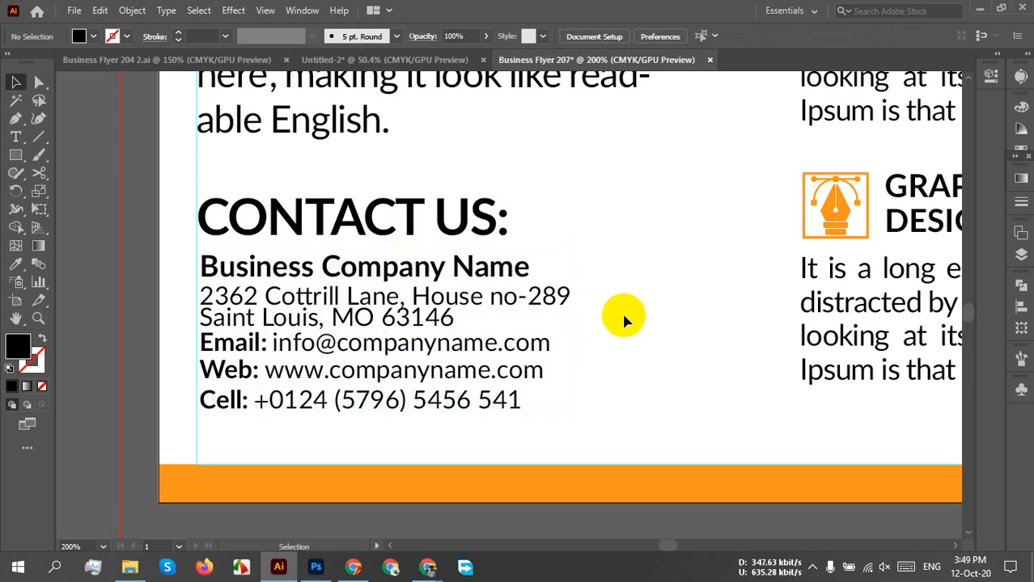
Move the Cell line straight down towards the orange footer bar, leaving a gap below the Web line
left_click(354, 409)
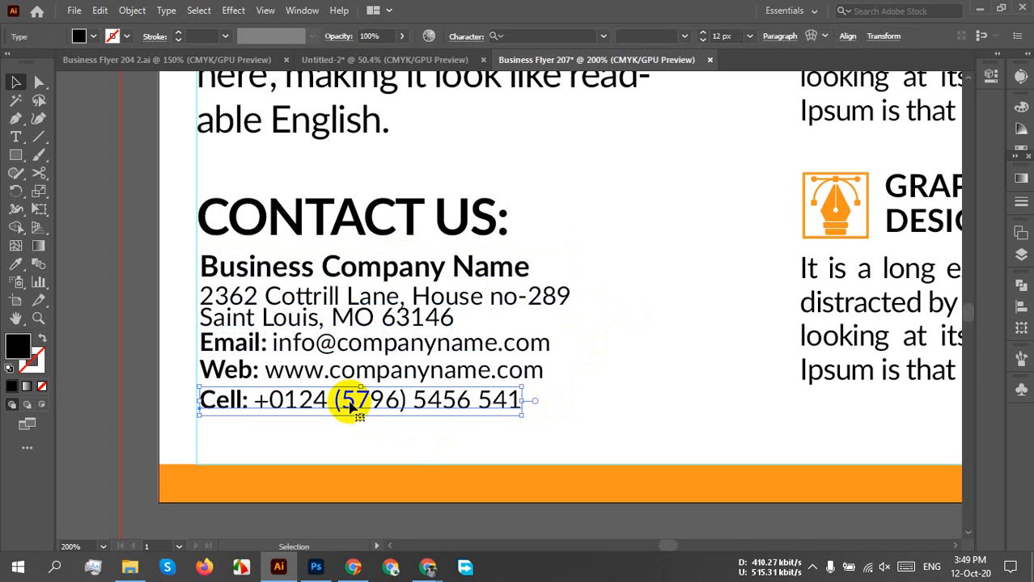
left_click_drag(350, 409, 350, 429)
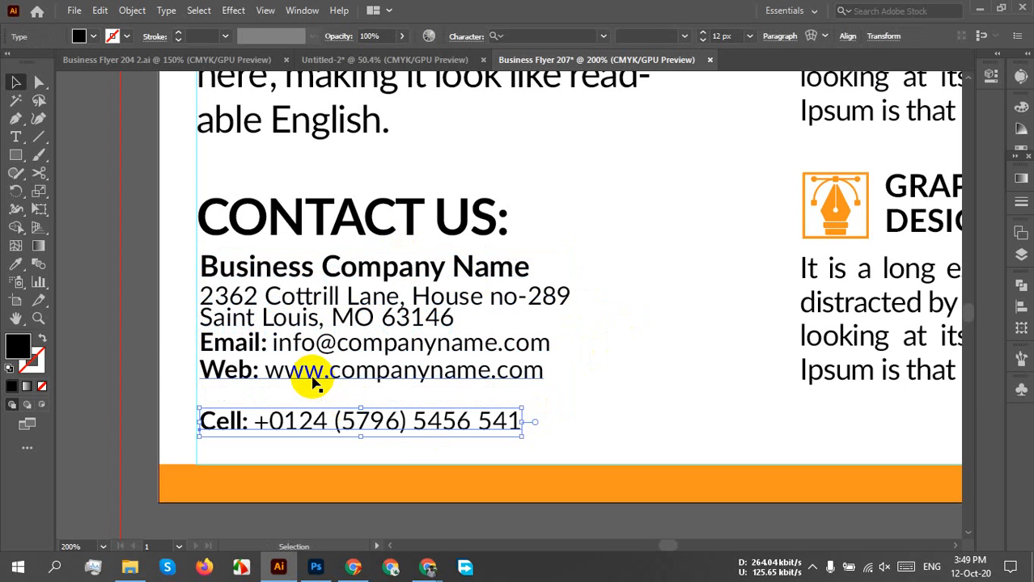
key("Down")
key("Down")
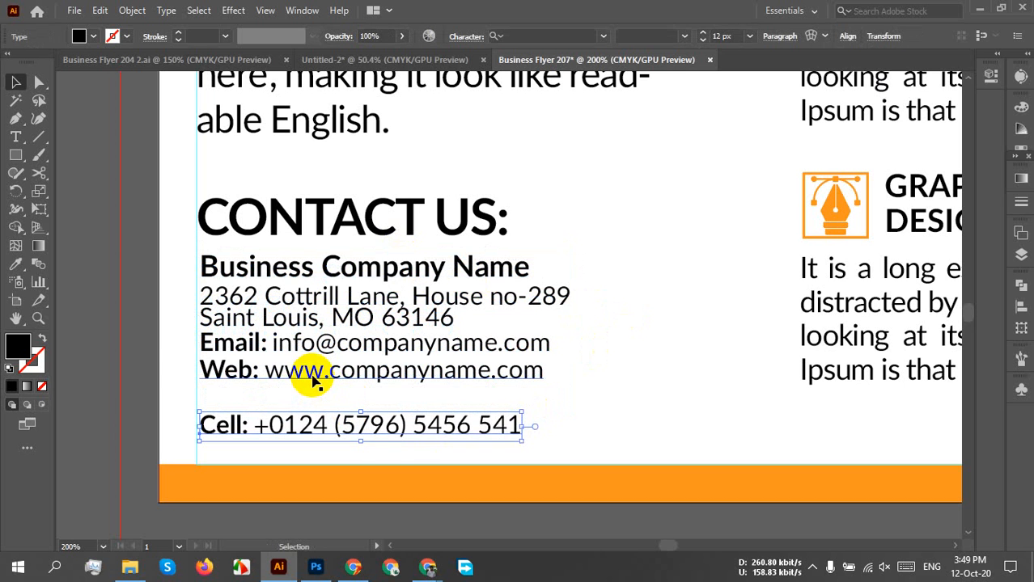
key("Up")
key("Up")
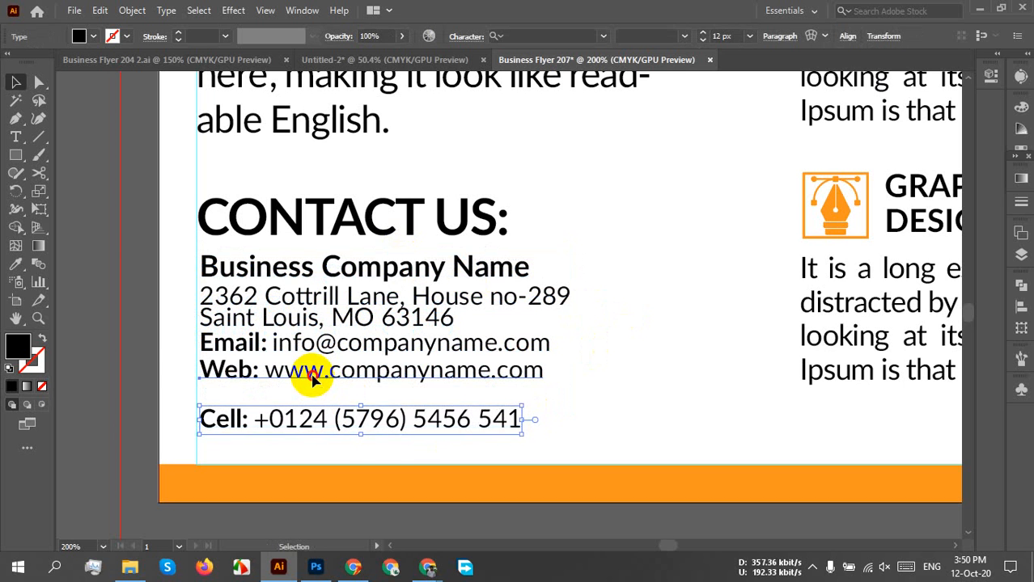
Move the Web and Email lines down to spread the contact lines above the Cell line
left_click(314, 382)
key("Down")
left_click_drag(314, 379, 312, 393)
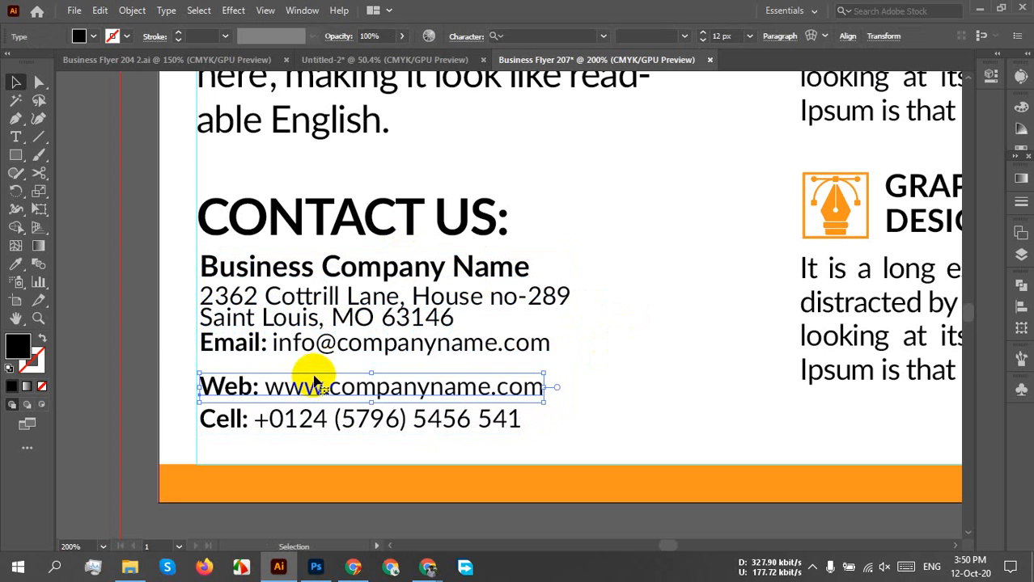
left_click(306, 345)
mouse_move(307, 345)
left_mouse_down()
mouse_move(300, 330)
mouse_move(307, 342)
left_mouse_up()
left_click(607, 397)
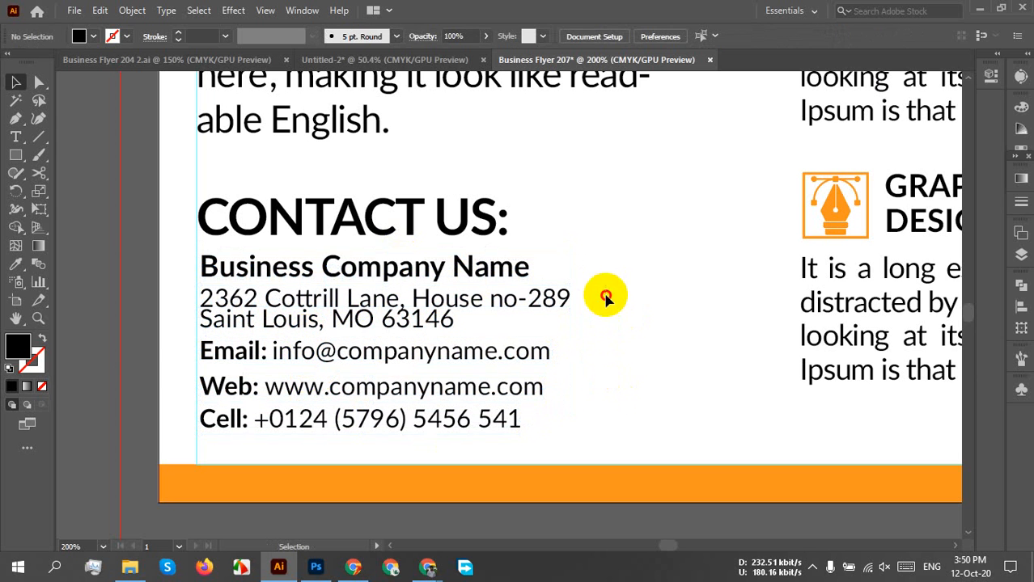
Set the font size of the address, Email, Web and Cell lines to 14 px
mouse_move(606, 297)
left_mouse_down()
mouse_move(427, 433)
mouse_move(428, 443)
left_mouse_up()
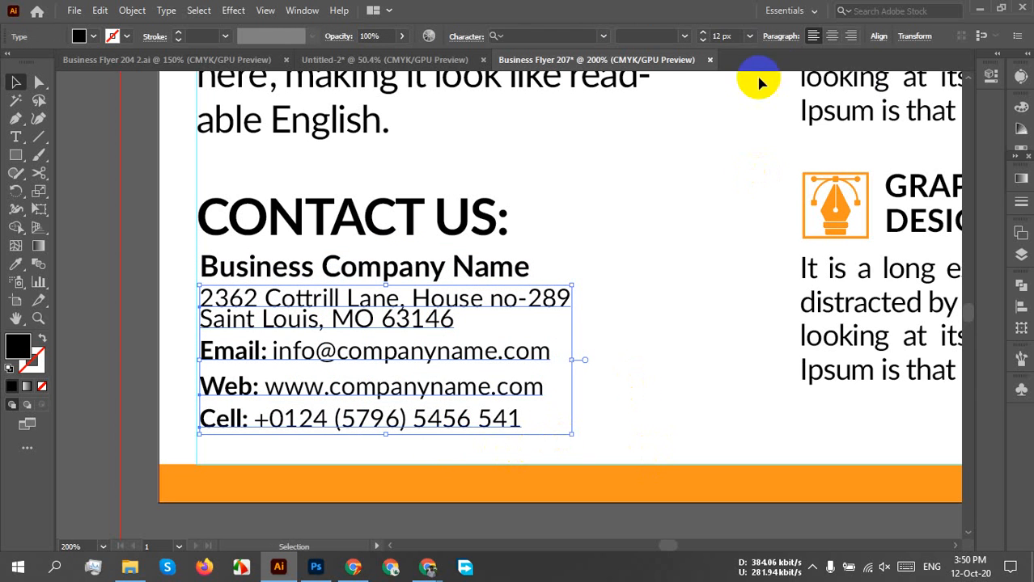
left_click(728, 35)
key("Up")
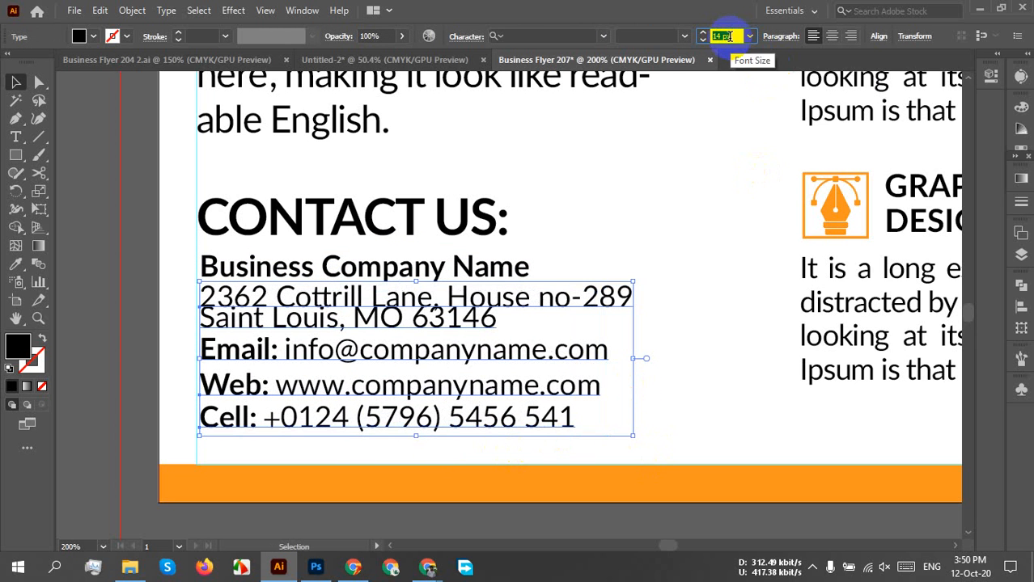
left_click(749, 338)
Move the Cell line down to just above the bottom margin guide and lower the Web and Email lines slightly
left_click(538, 419)
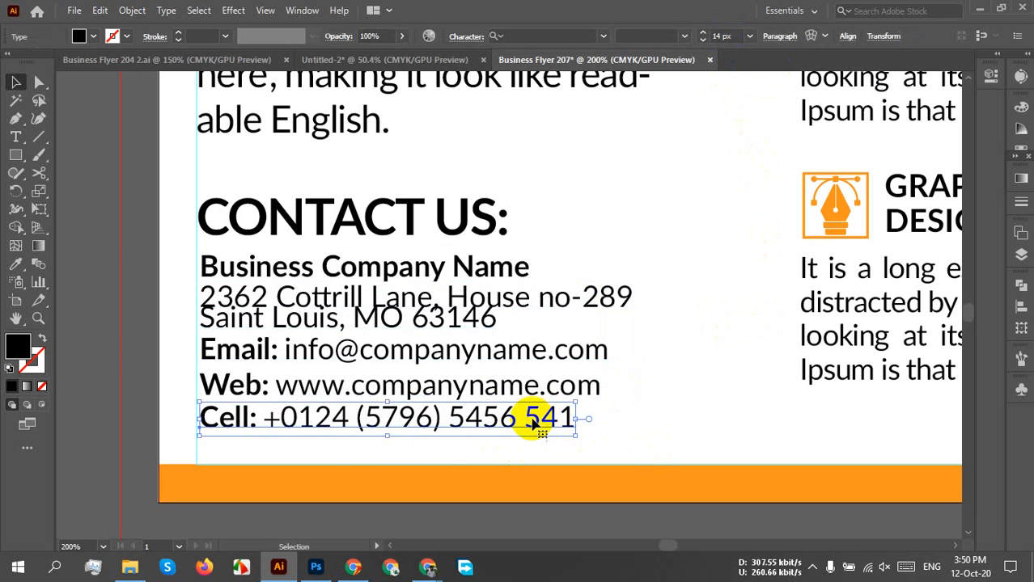
left_click_drag(537, 416, 538, 437)
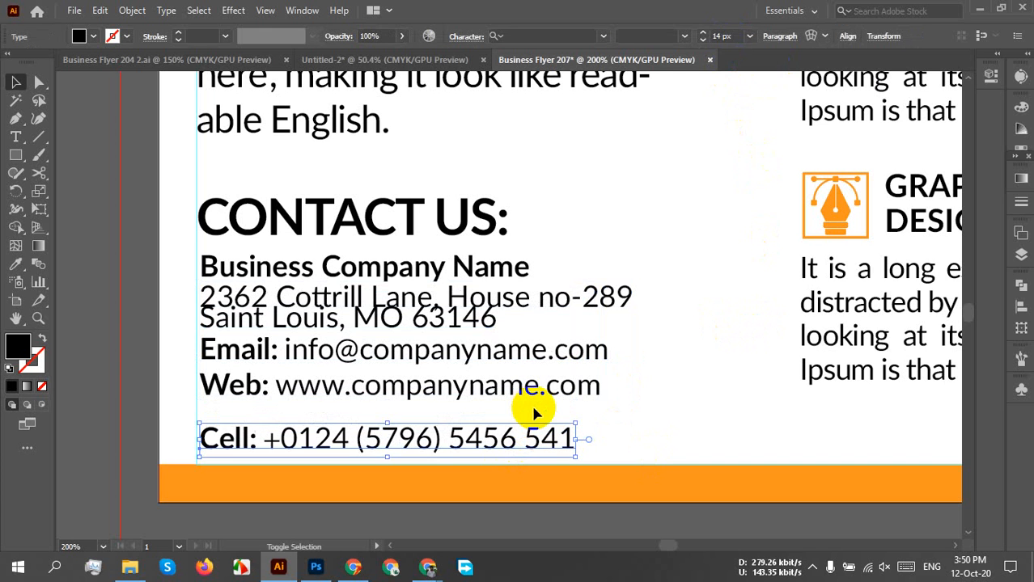
left_click(467, 398)
left_click_drag(467, 400, 468, 408)
left_click(427, 360)
left_click_drag(427, 360, 428, 368)
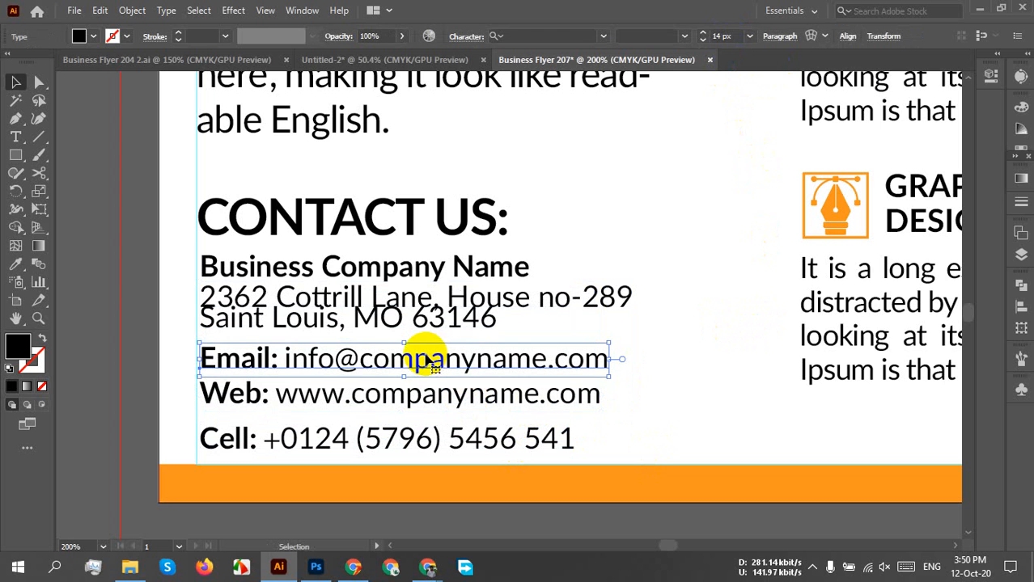
Move the two-line address slightly down and set its leading to 14 px
left_click(292, 316)
left_click_drag(293, 316, 302, 318)
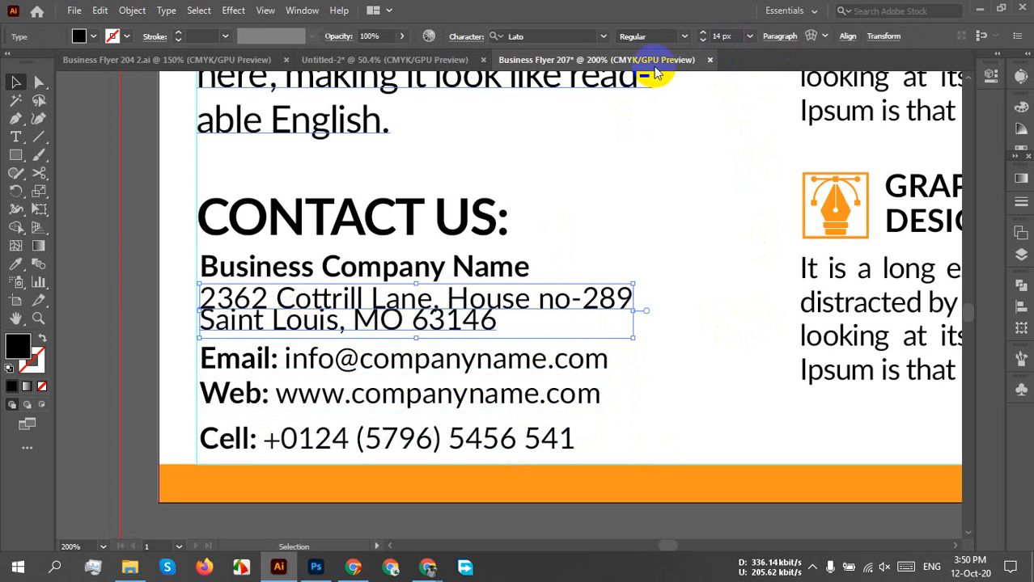
left_click(466, 37)
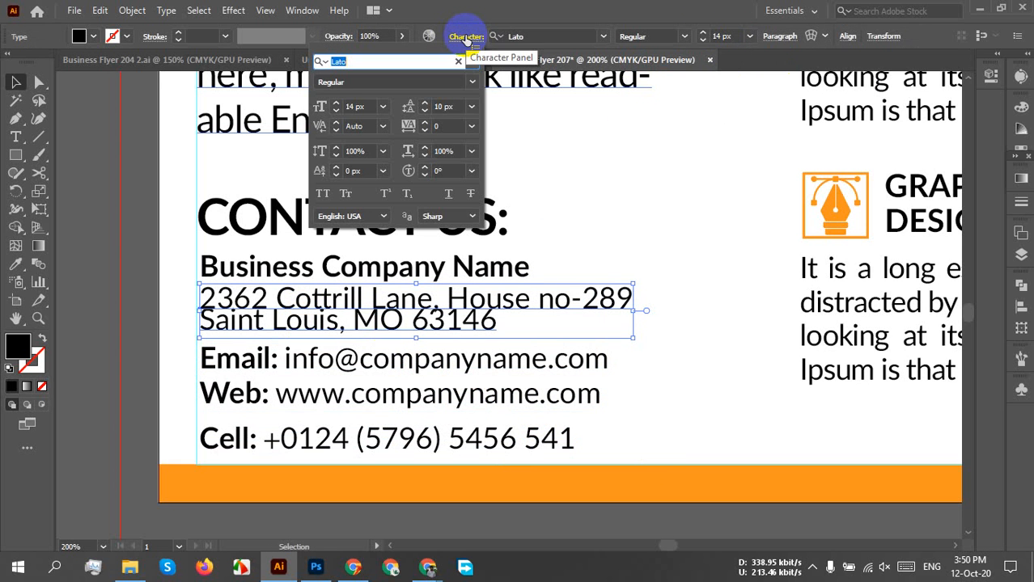
left_click(450, 105)
key("Up")
key("Up")
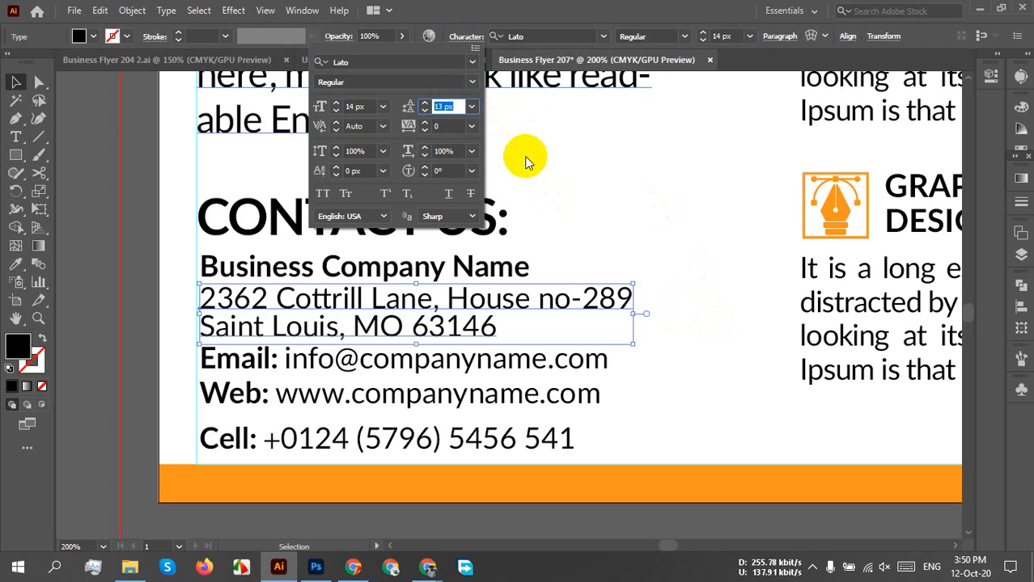
key("Up")
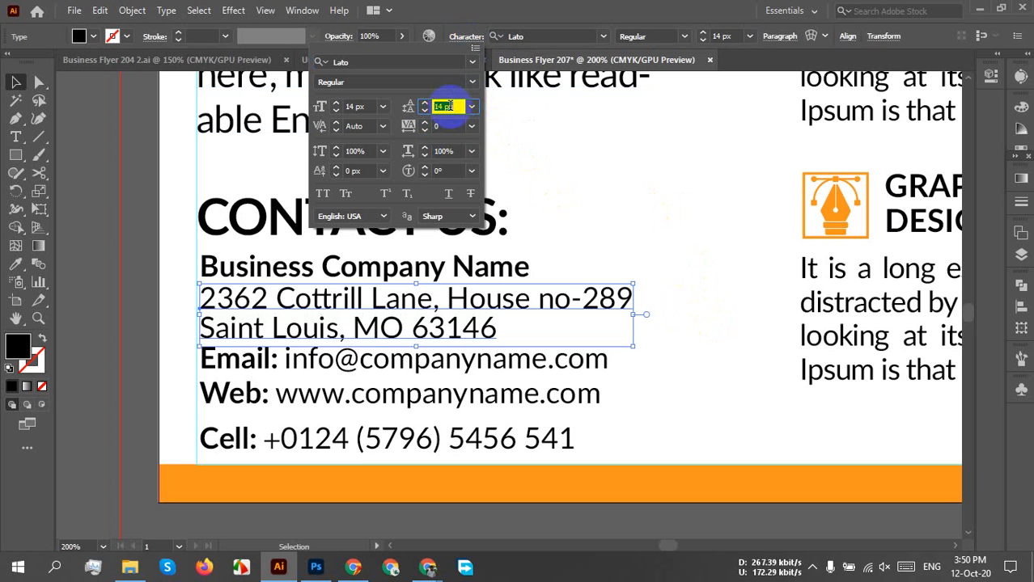
left_click(695, 329)
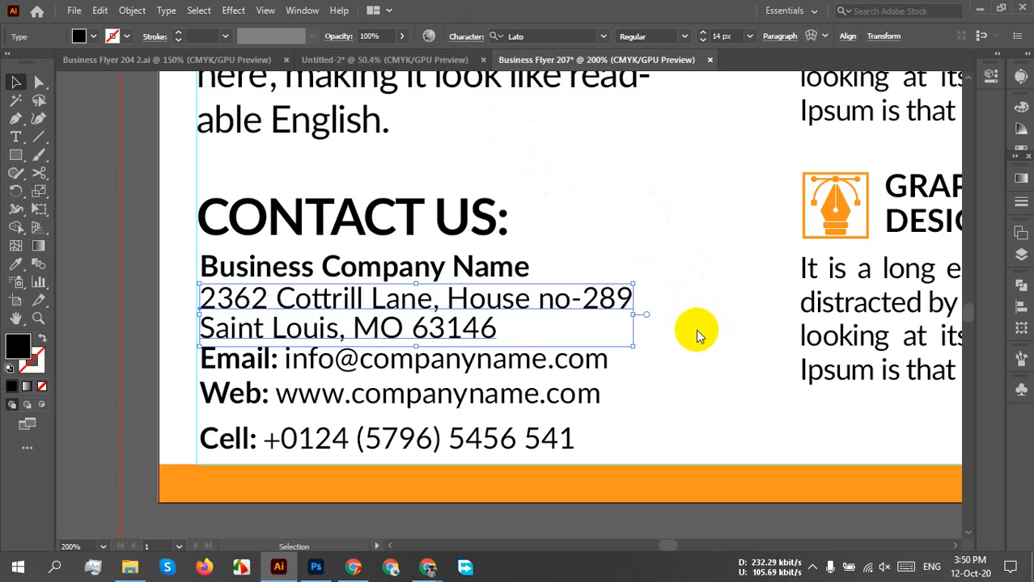
left_click(682, 349)
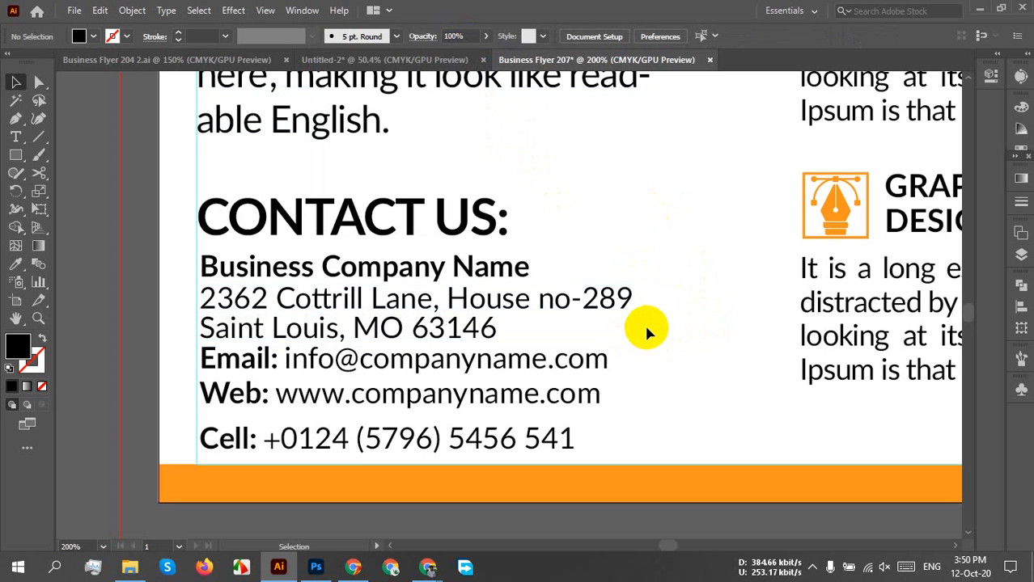
Distribute the Email, Web and Cell lines evenly by their vertical centers
left_click(526, 447)
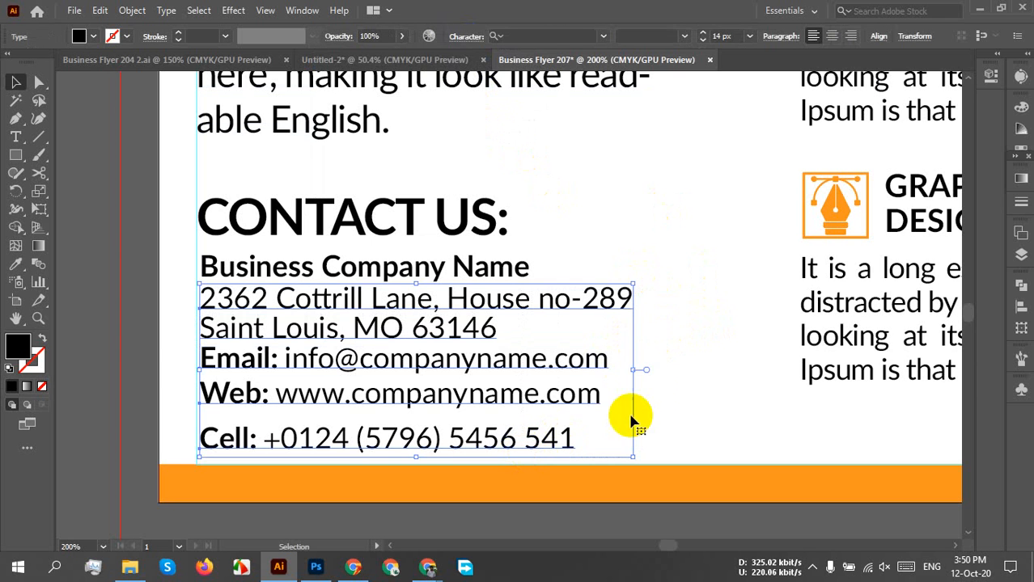
left_click(658, 370)
left_click_drag(623, 364, 522, 447)
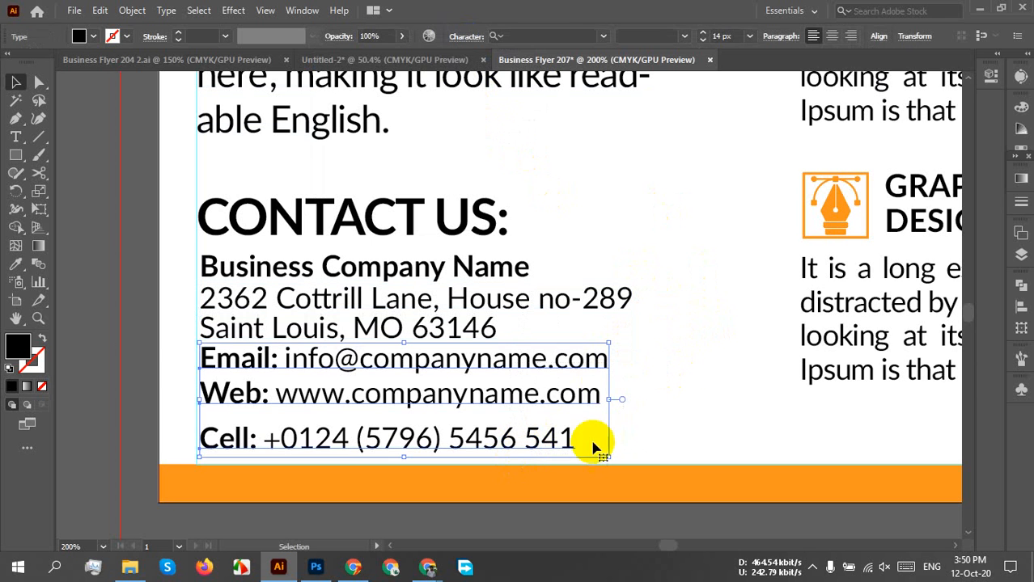
left_click(876, 39)
left_click(755, 125)
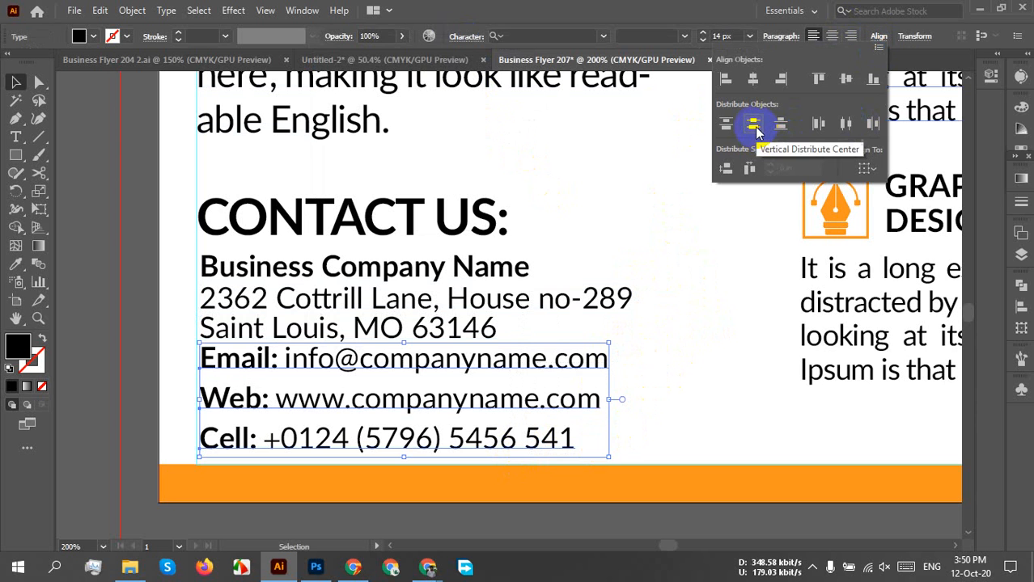
left_click(678, 400)
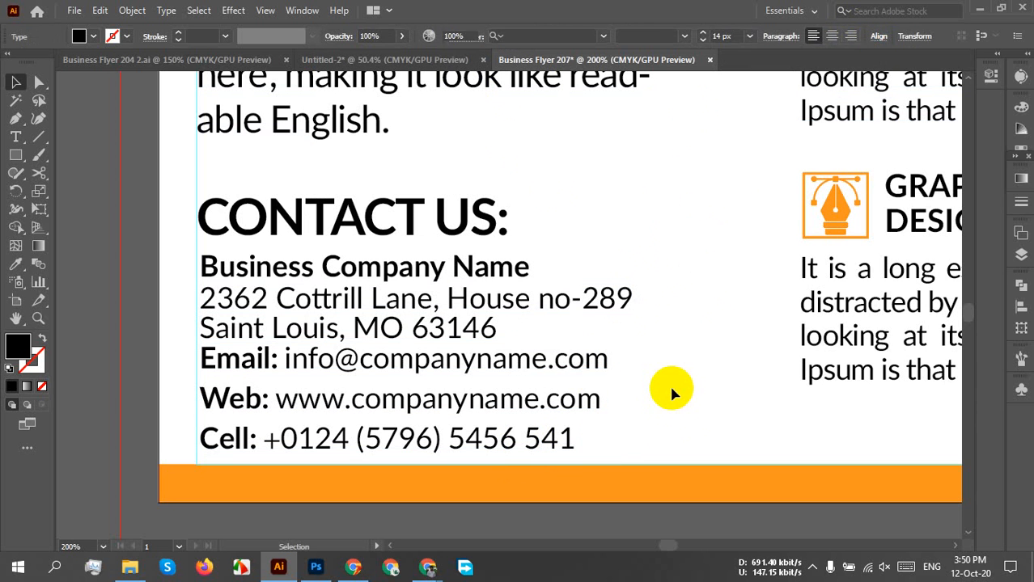
Nudge the Email line slightly down and redistribute the Email, Web and Cell lines by their vertical centers
left_click(539, 364)
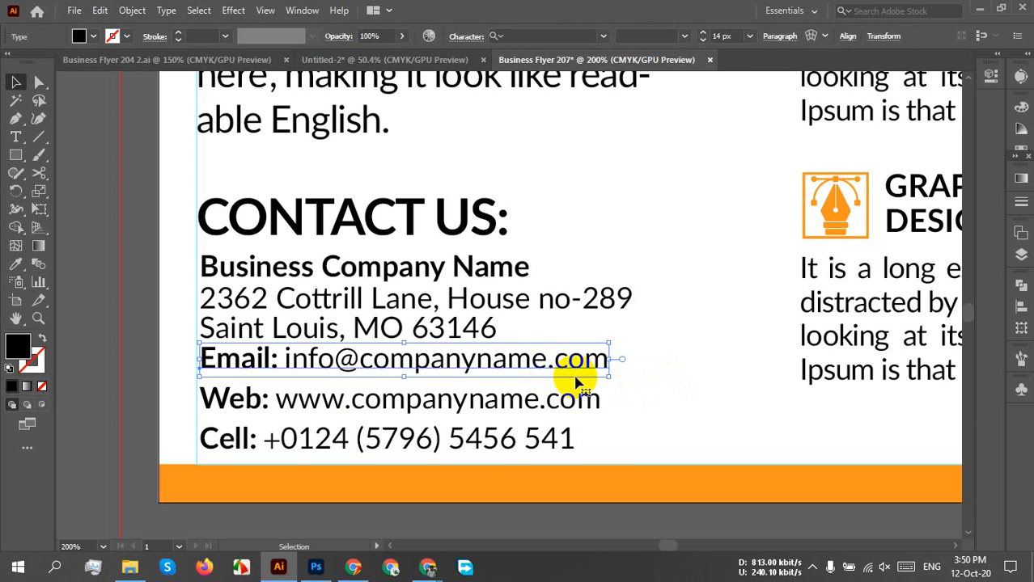
key("Down")
key("Down")
key("Down")
key("Down")
key("Up")
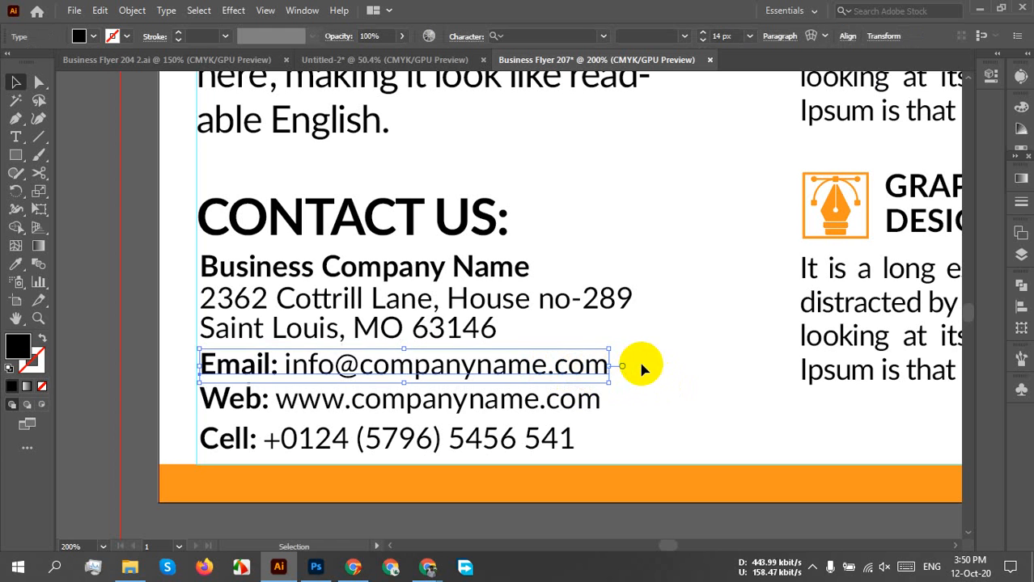
left_click(535, 441, "shift")
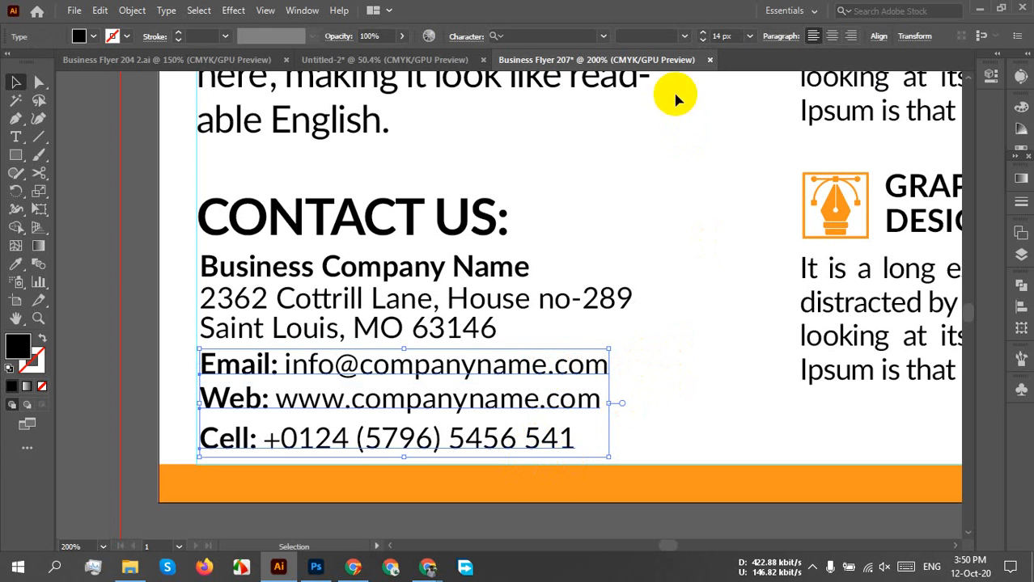
left_click(879, 37)
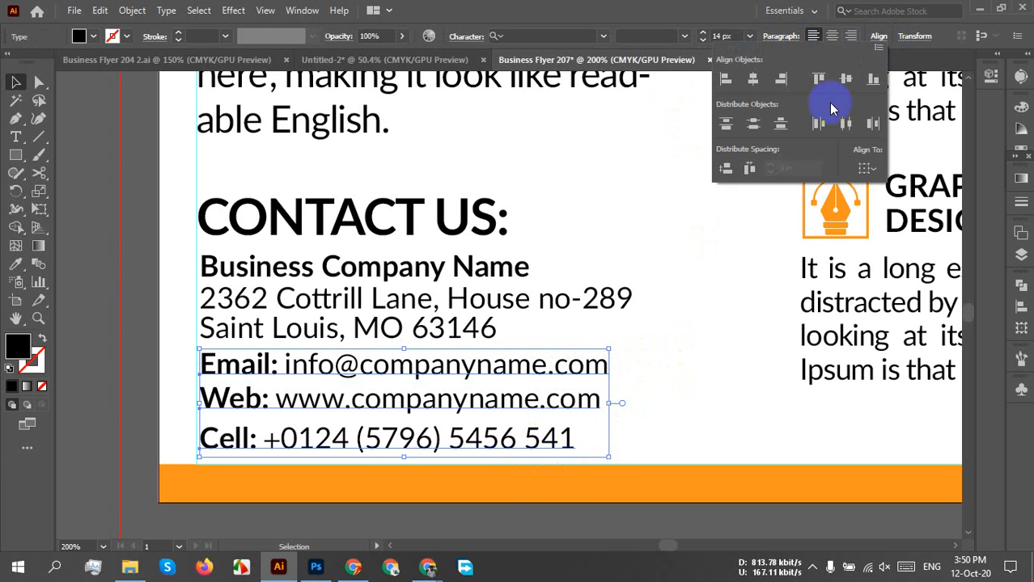
left_click(753, 123)
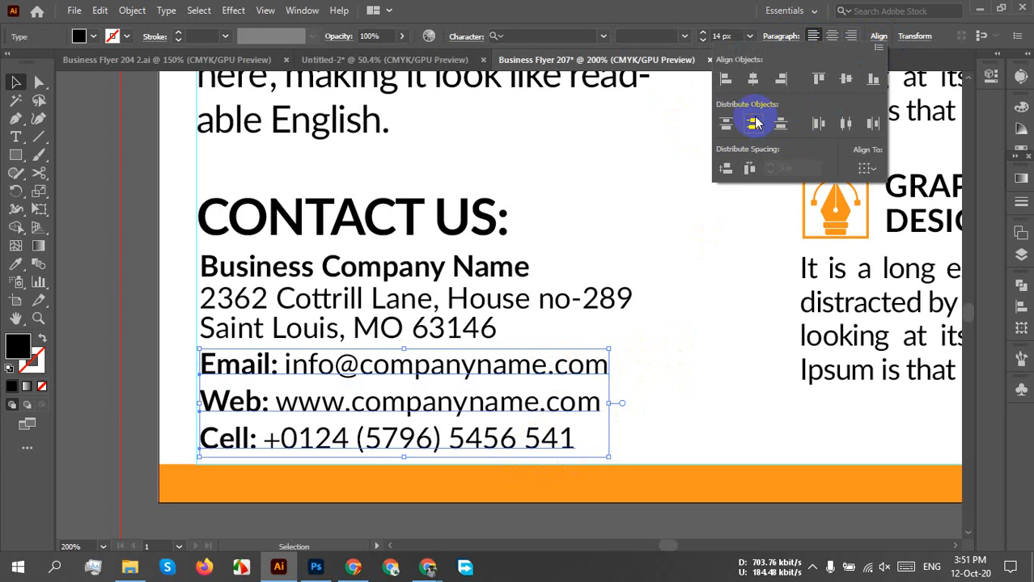
left_click(679, 361)
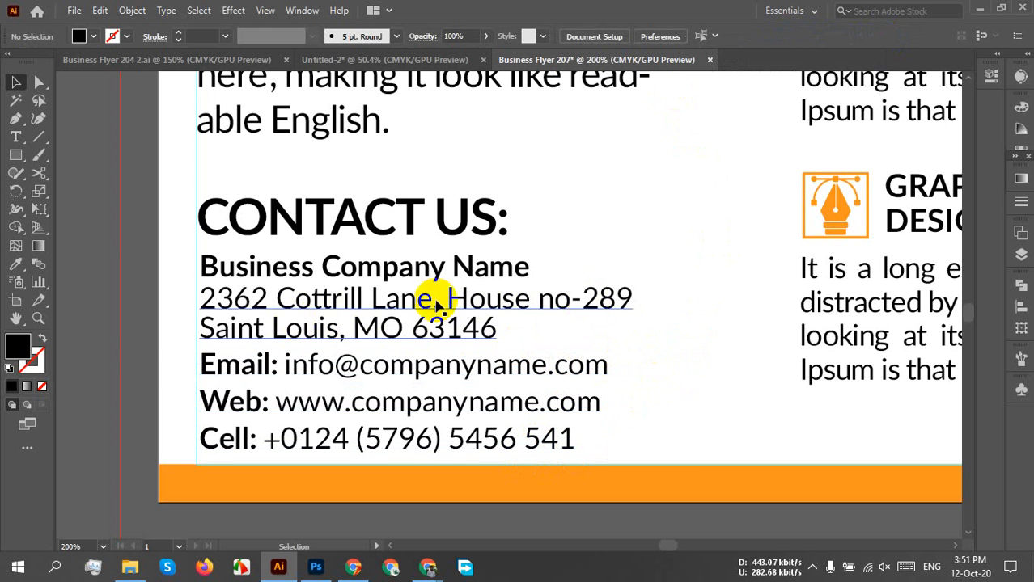
Try an 18 px font size on the Business Company Name line and return it to 14 px
left_click(411, 268)
left_click(732, 39)
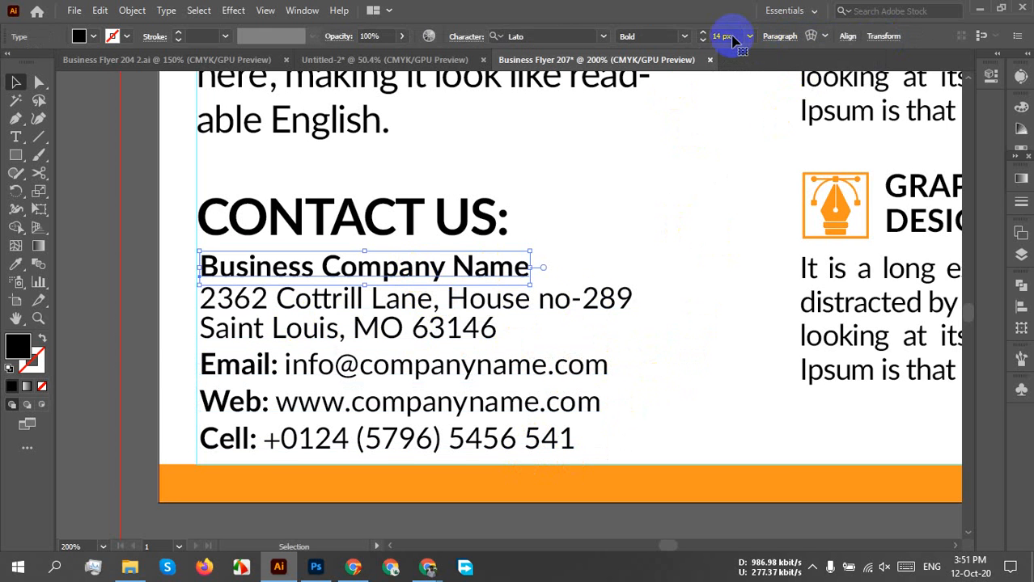
key("Up")
key("Up")
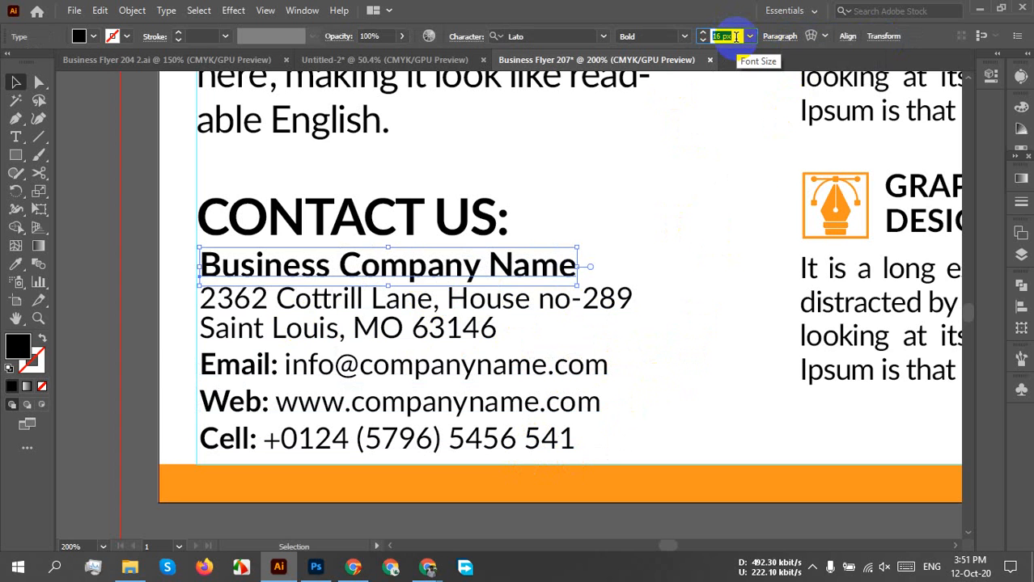
key("Up")
key("Up")
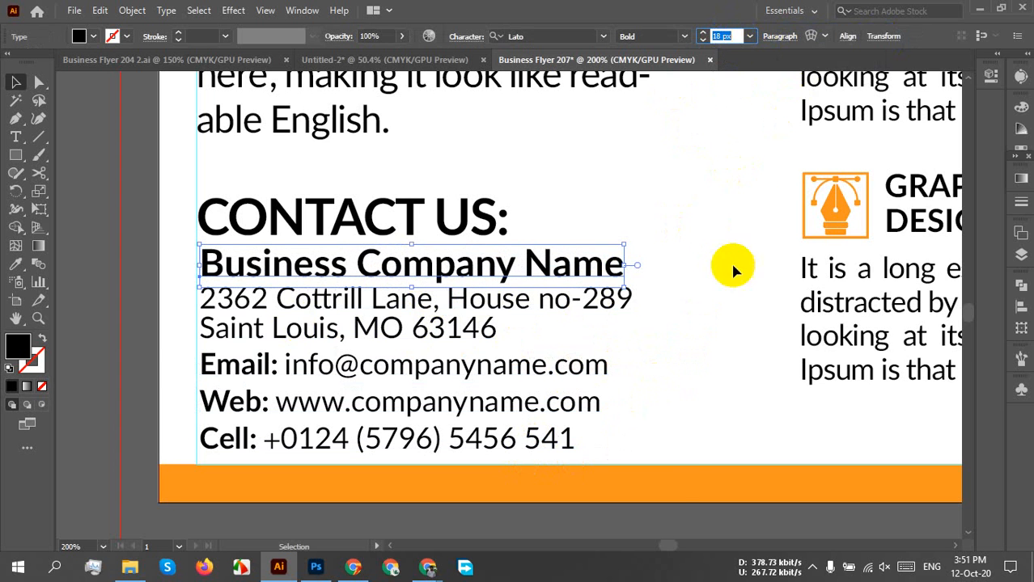
type("14")
left_click(669, 488)
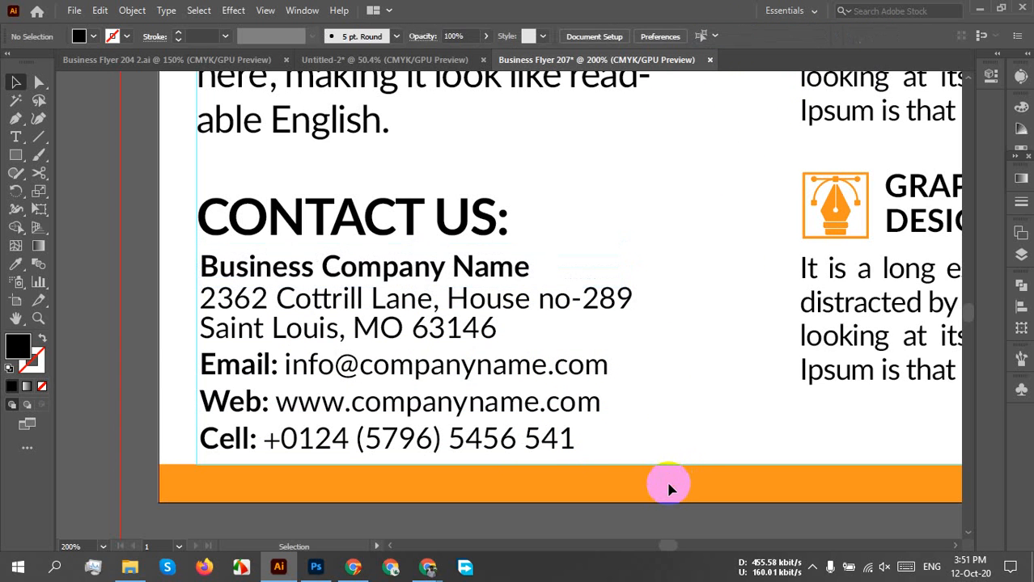
Set the font size of the Business Company Name line to 18 px
left_click(512, 270)
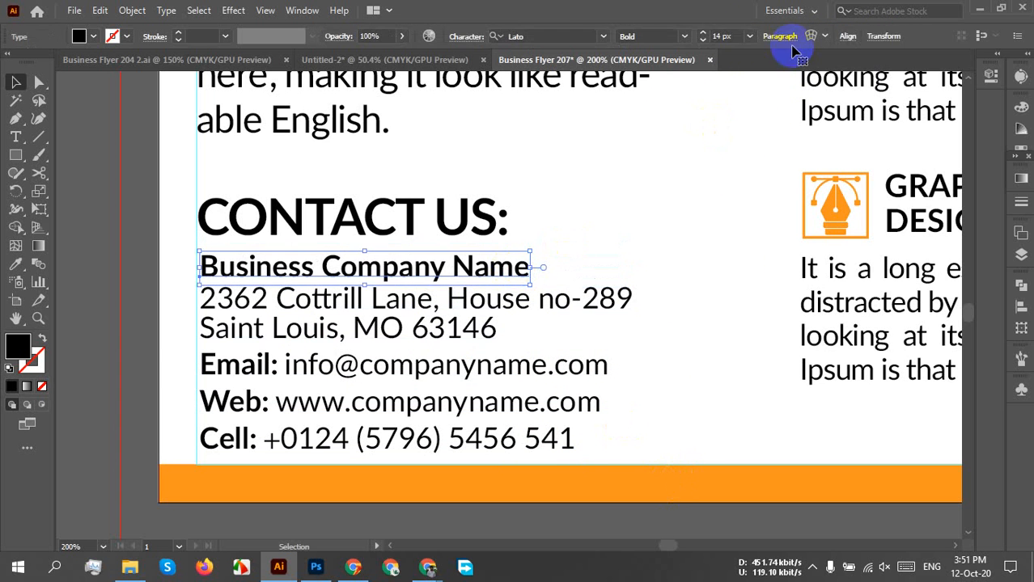
key("Up")
key("Up")
key("Up")
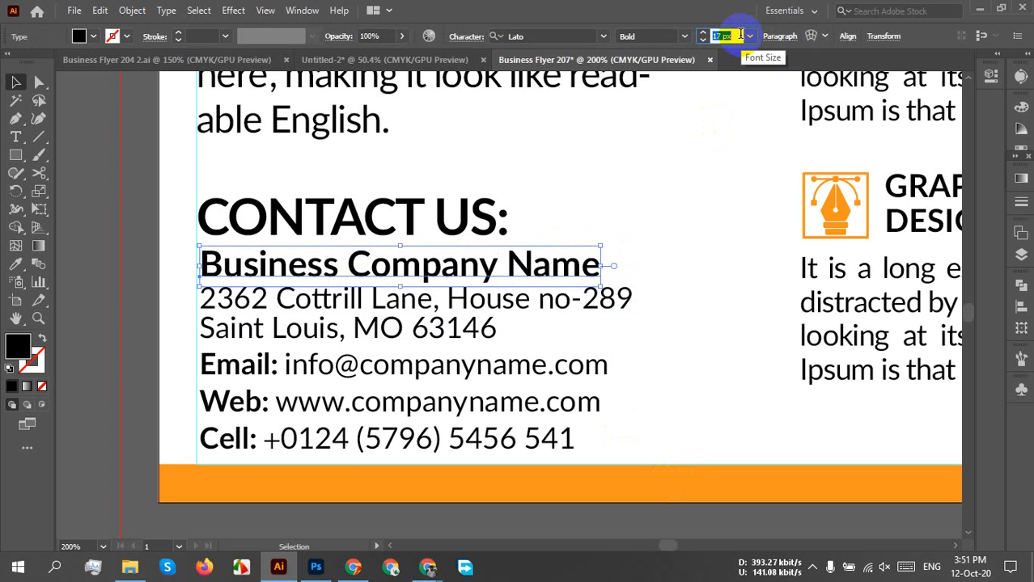
key("Up")
key("Up")
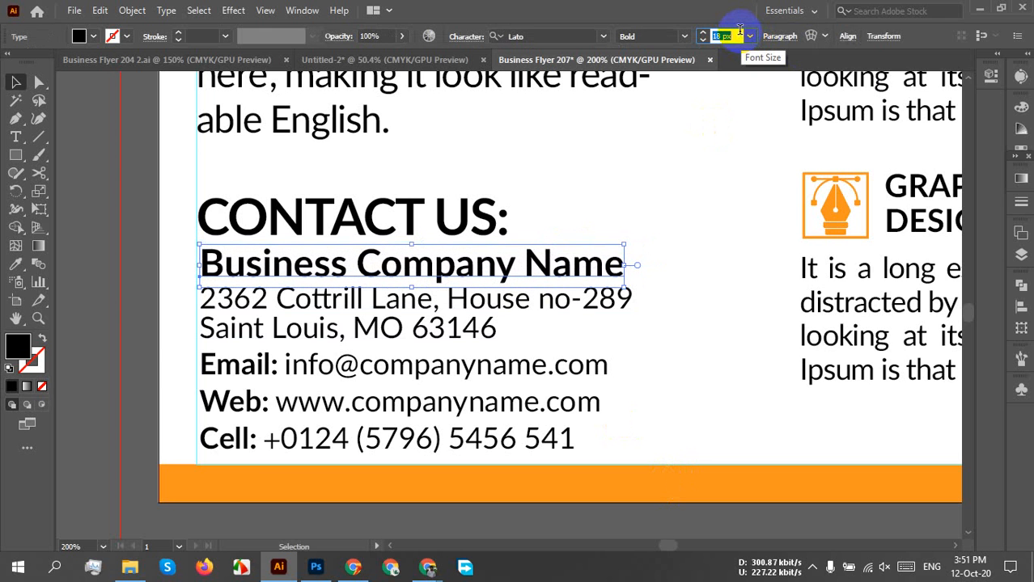
key("Down")
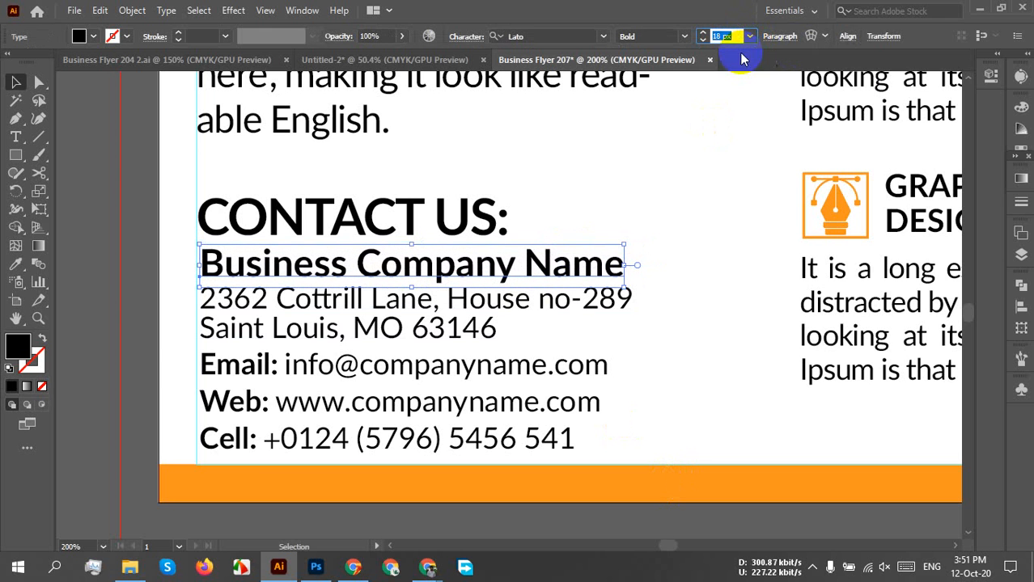
Color the Business Company Name line with the orange sampled from the footer bar using the Eyedropper
left_click(15, 263)
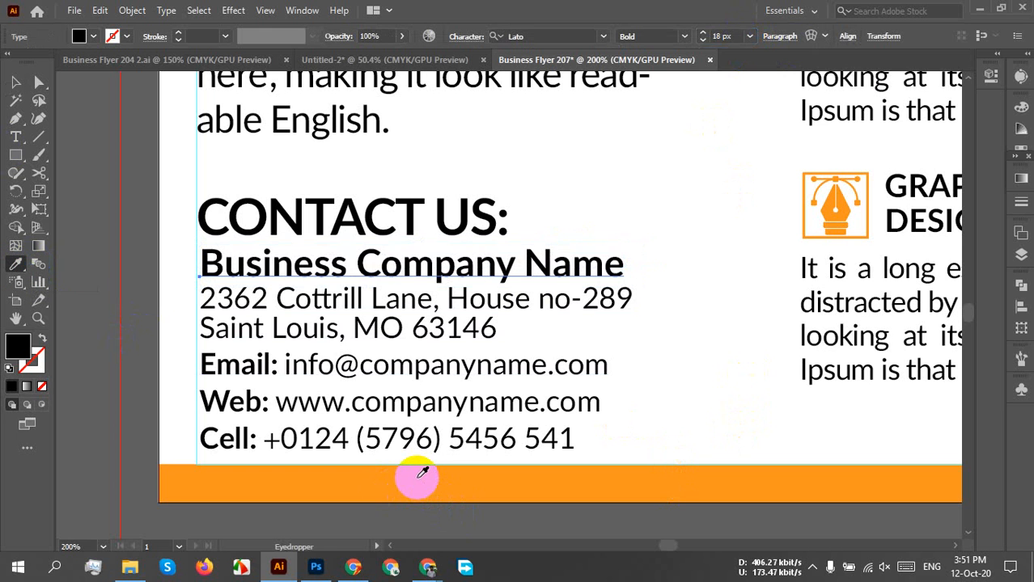
left_click(422, 473)
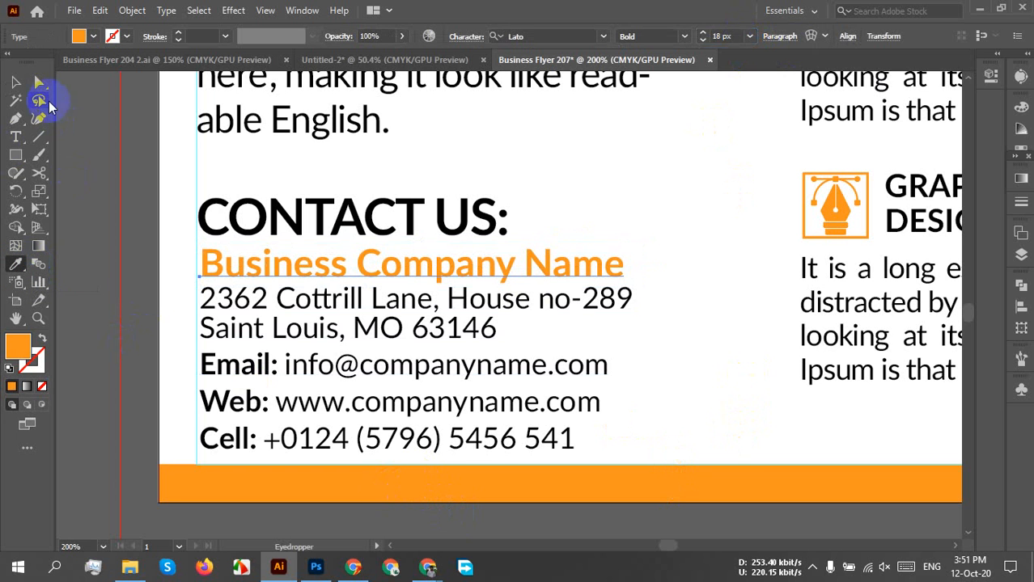
left_click(15, 82)
left_click(702, 275)
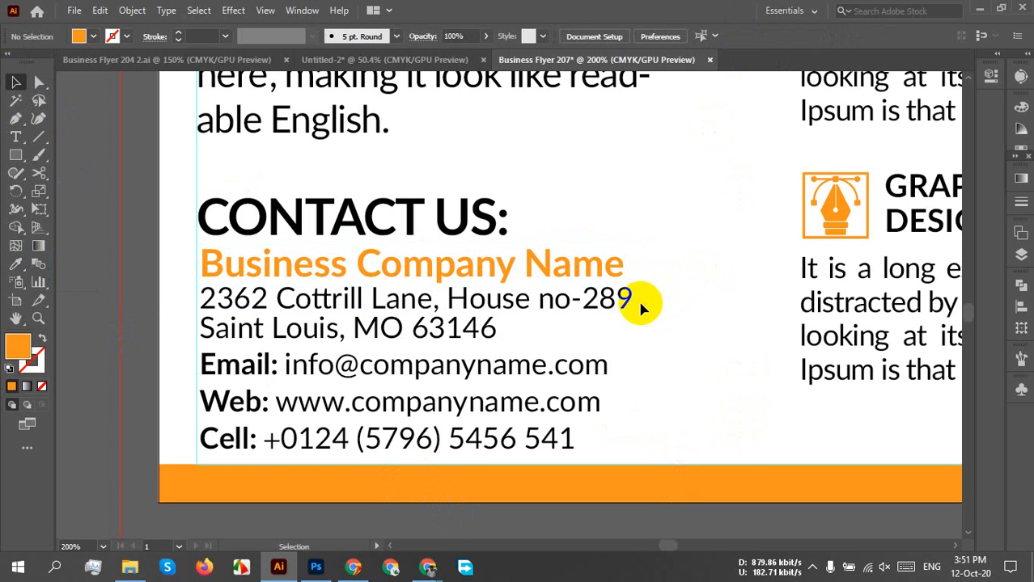
Color only the "Email:" label with the orange sampled from the footer bar
double_click(272, 374)
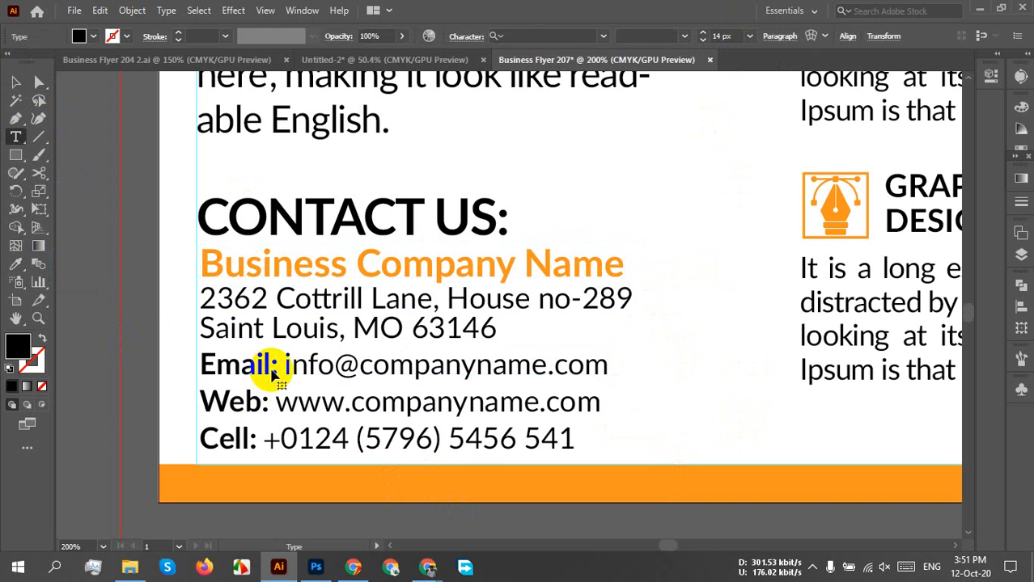
left_click_drag(275, 370, 191, 369)
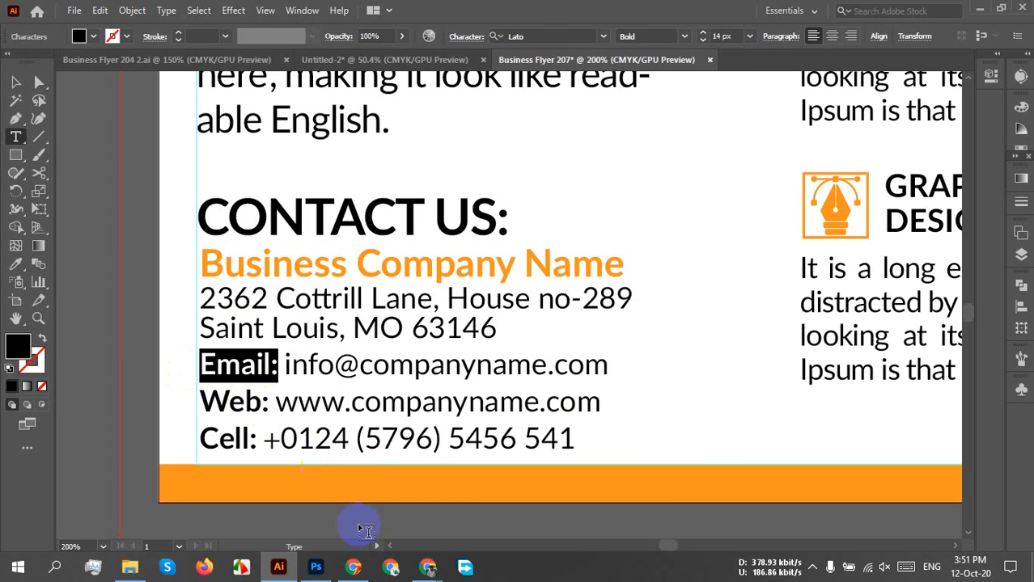
left_click(15, 263)
left_click(196, 431)
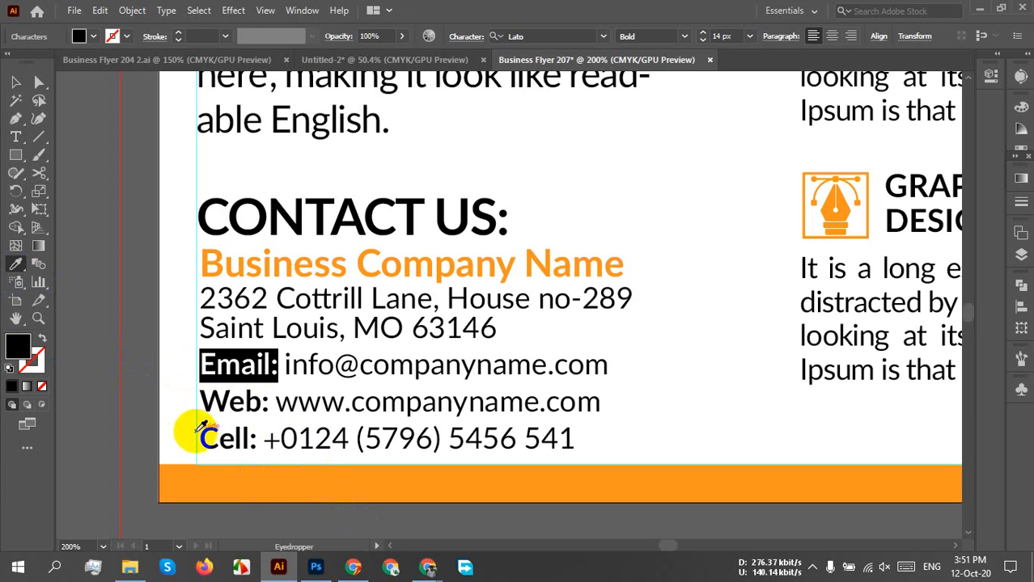
left_click(223, 481)
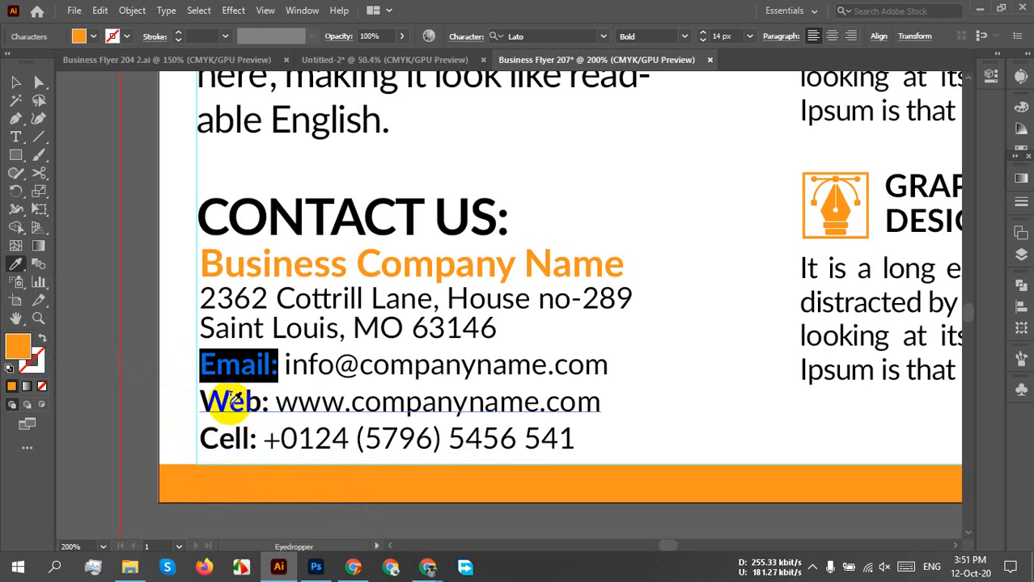
left_click(15, 82)
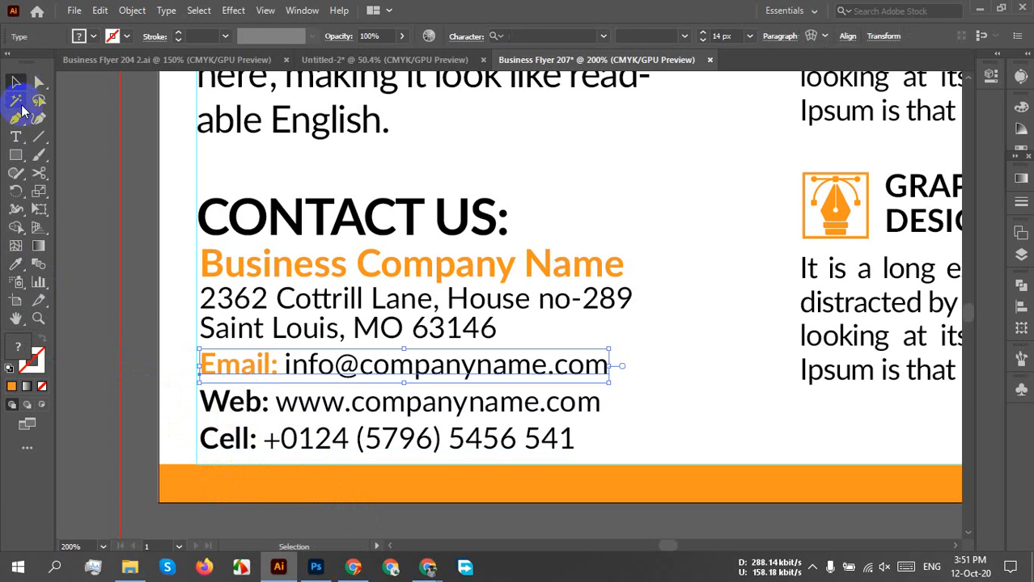
Color only the "Web:" label with the orange sampled from the footer bar
double_click(245, 404)
left_click_drag(267, 402, 161, 412)
left_click(15, 264)
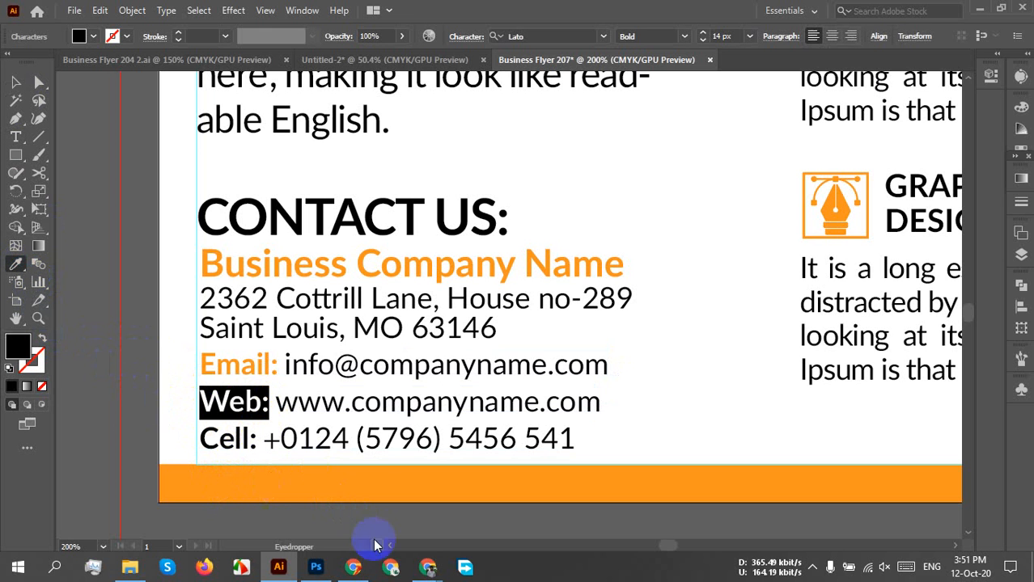
left_click(316, 484)
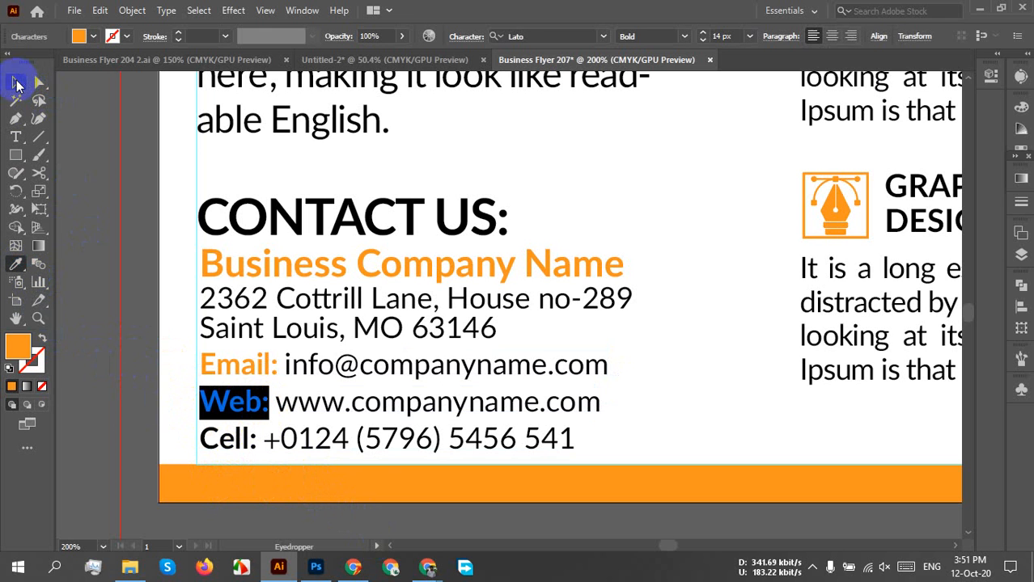
left_click(17, 83)
Color only the "Cell:" label with the footer bar's orange and deselect the text
double_click(225, 444)
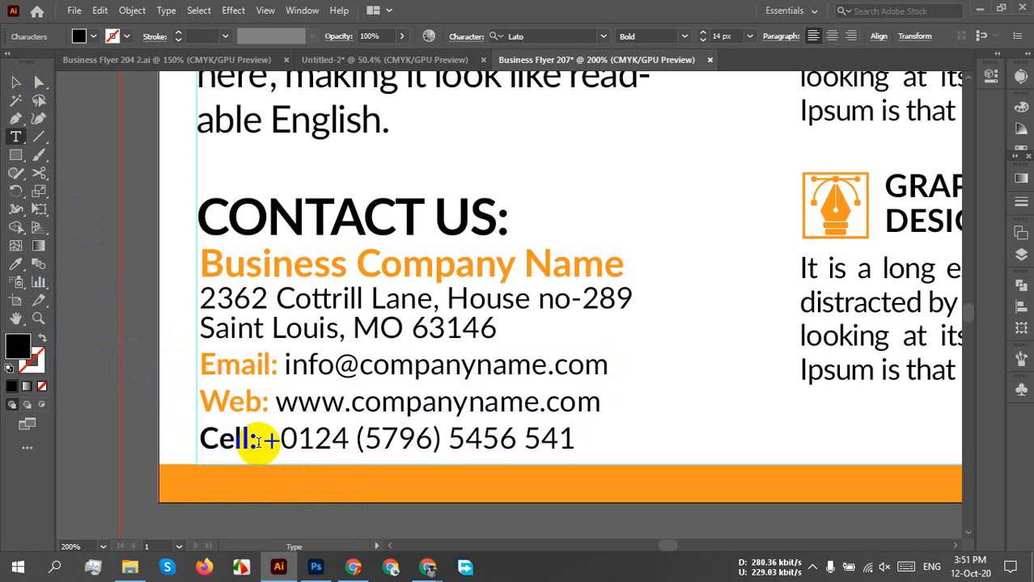
double_click(252, 441)
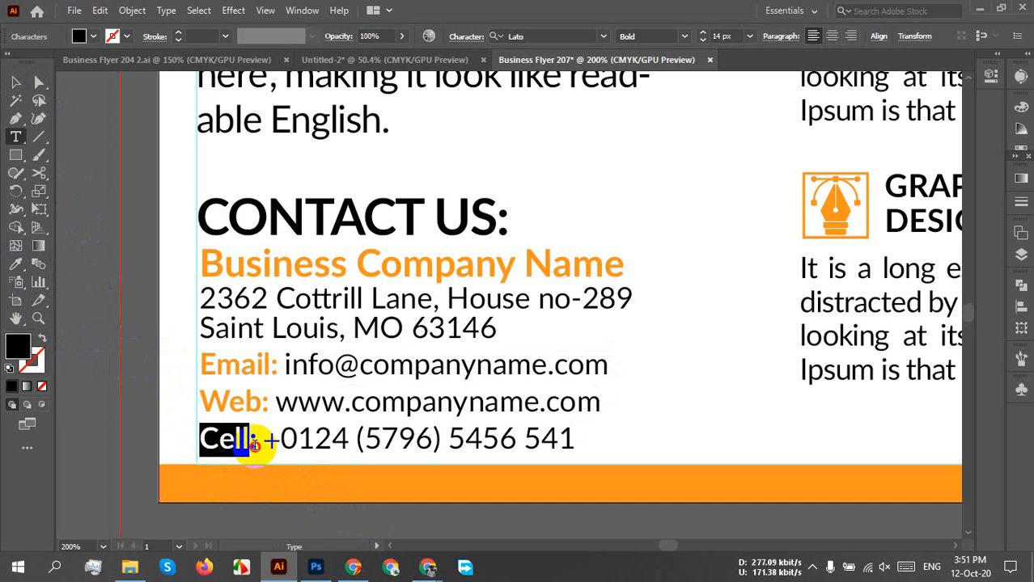
left_click_drag(254, 445, 167, 437)
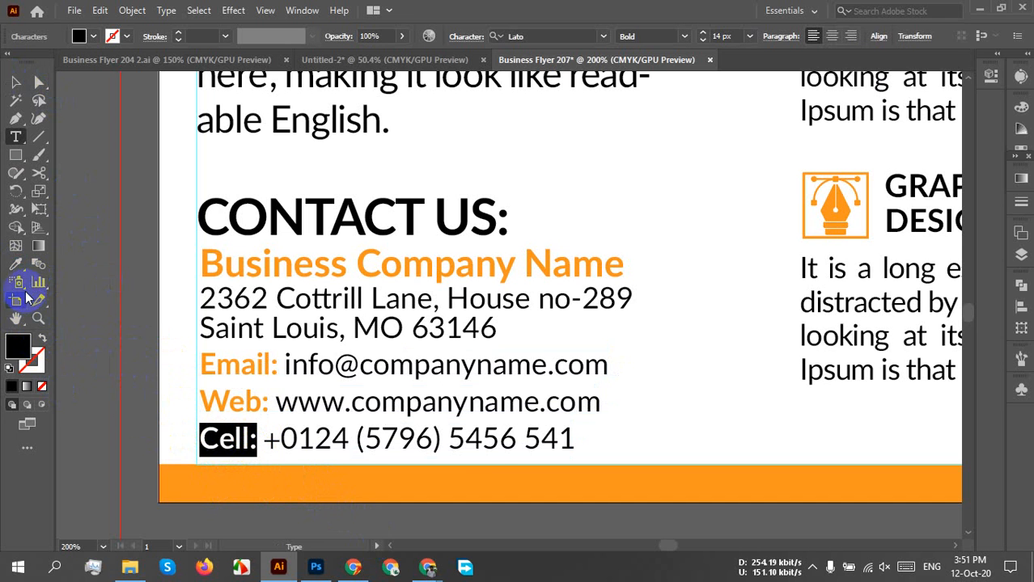
left_click(18, 265)
left_click(348, 486)
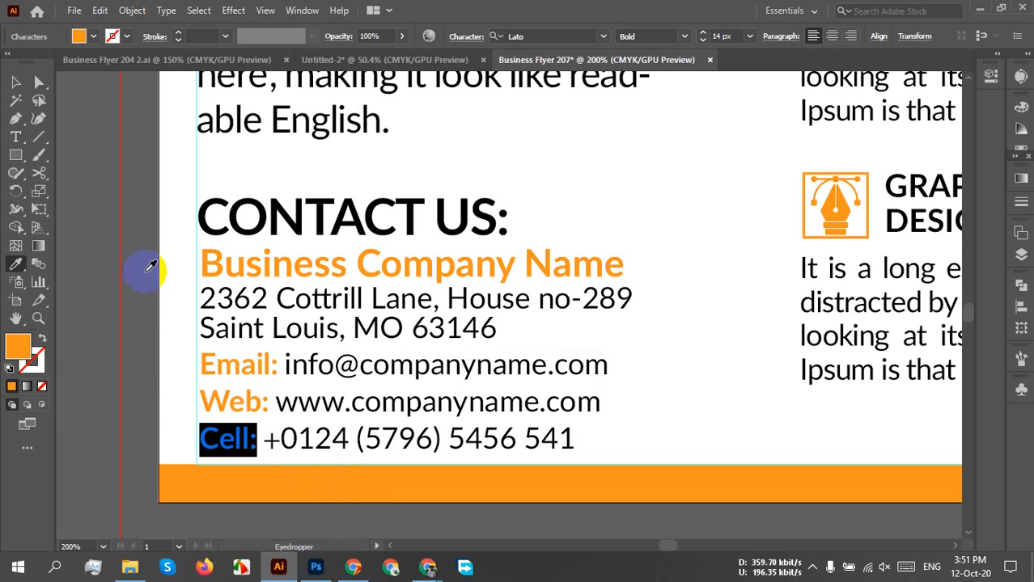
left_click(16, 82)
left_click(655, 359)
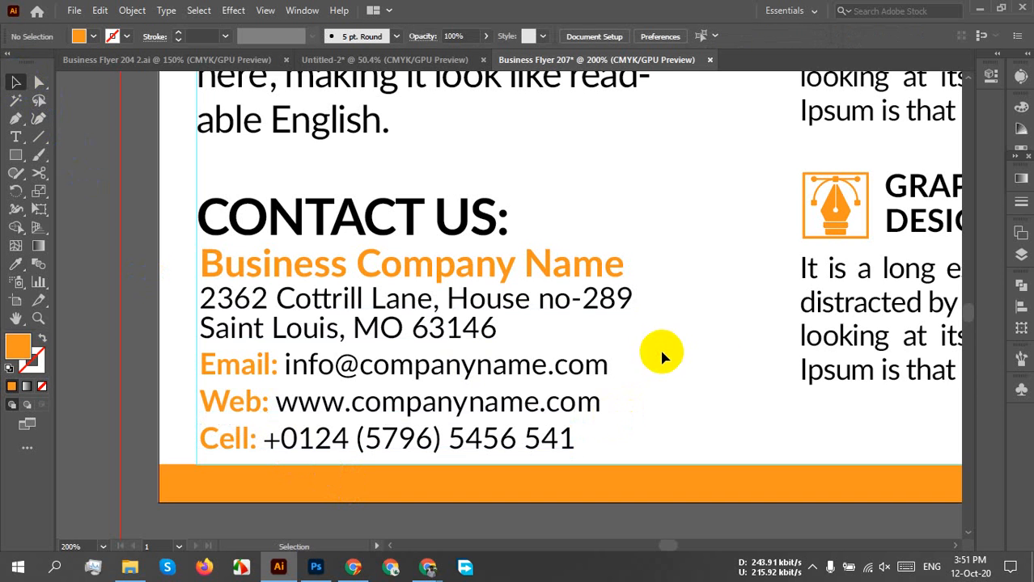
scroll(760, 336, "up", 2)
scroll(715, 307, "down", 2)
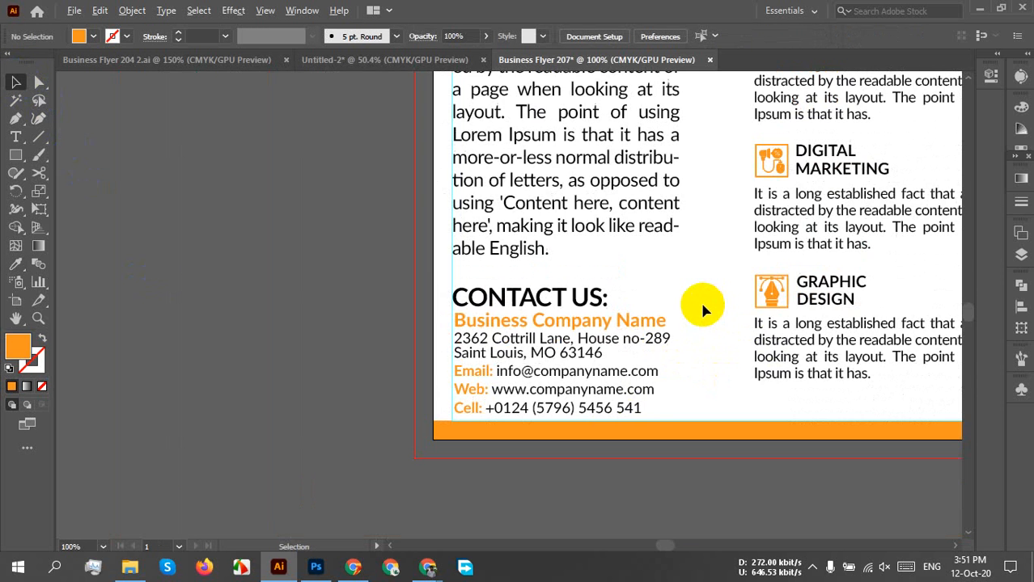
scroll(700, 299, "down", 1)
left_click_drag(669, 265, 473, 377)
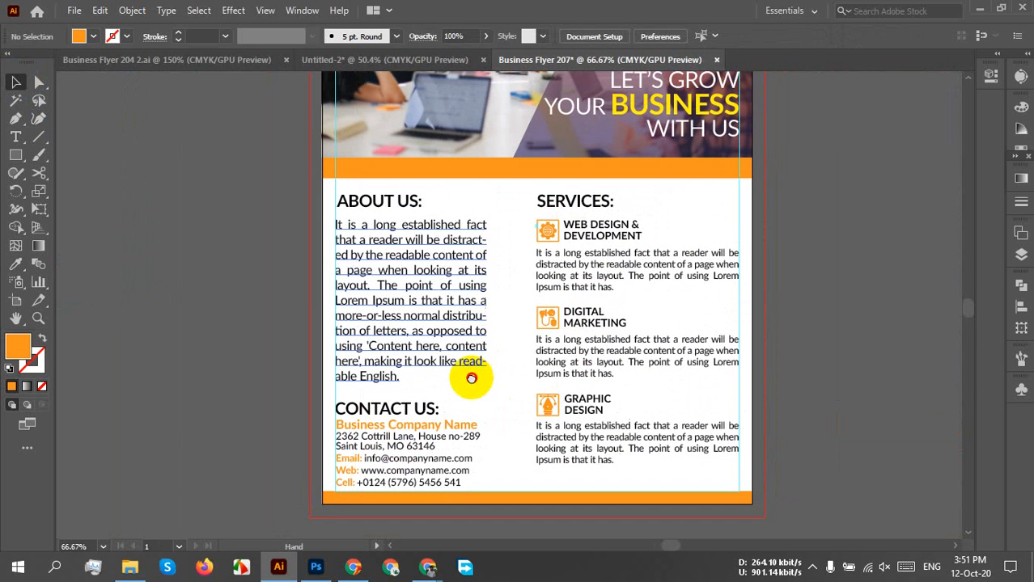
Fill the Web Design & Development icon and heading group with the orange swatch and deselect it
left_click_drag(727, 230, 638, 245)
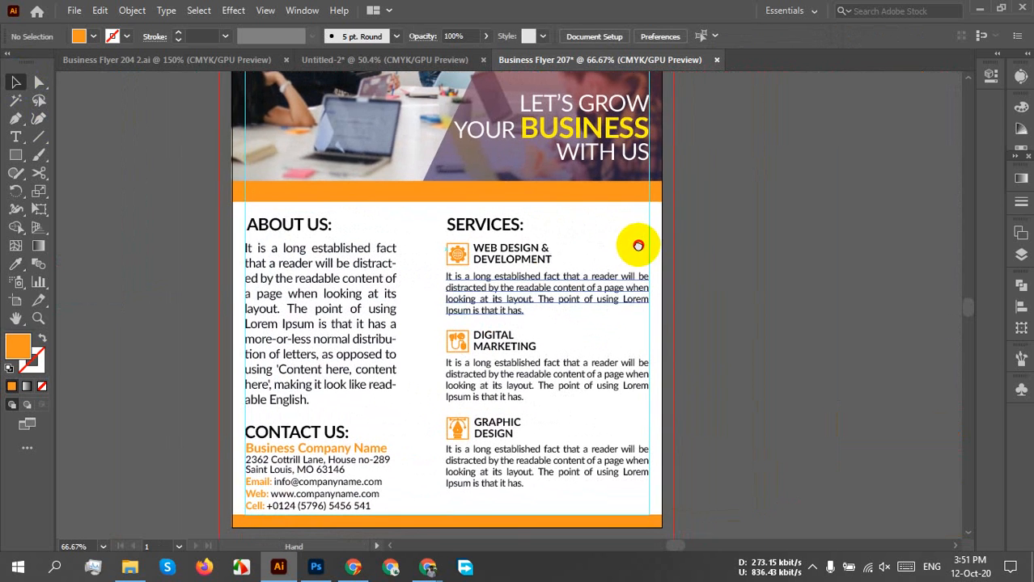
left_click(508, 259)
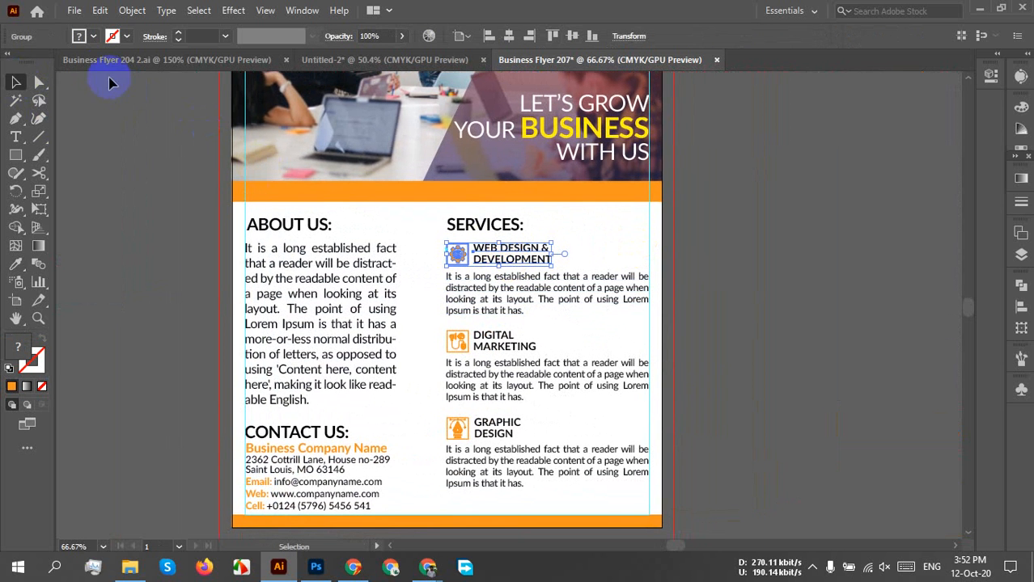
left_click(93, 37)
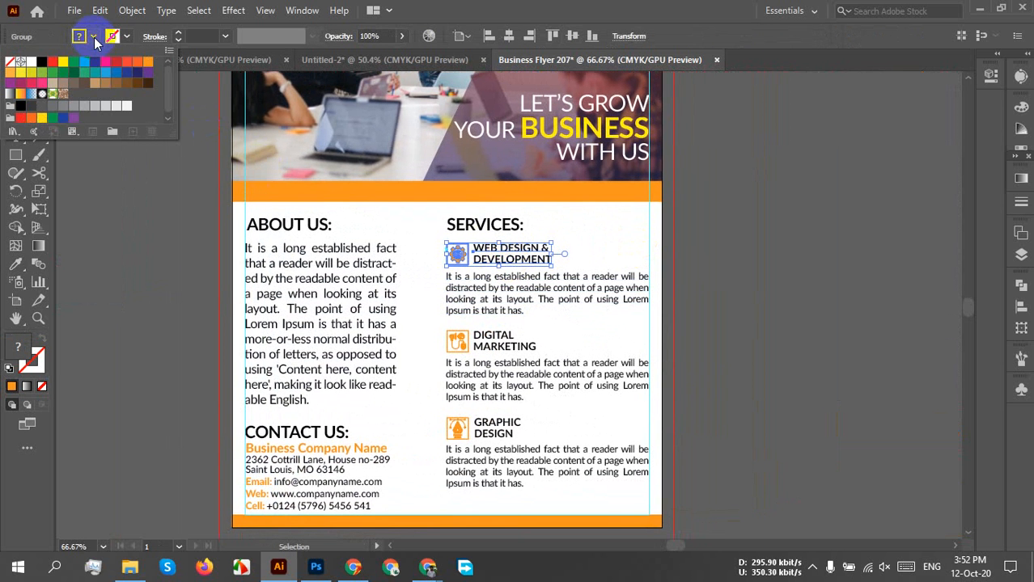
left_click(145, 62)
left_click(824, 312)
left_click(826, 319)
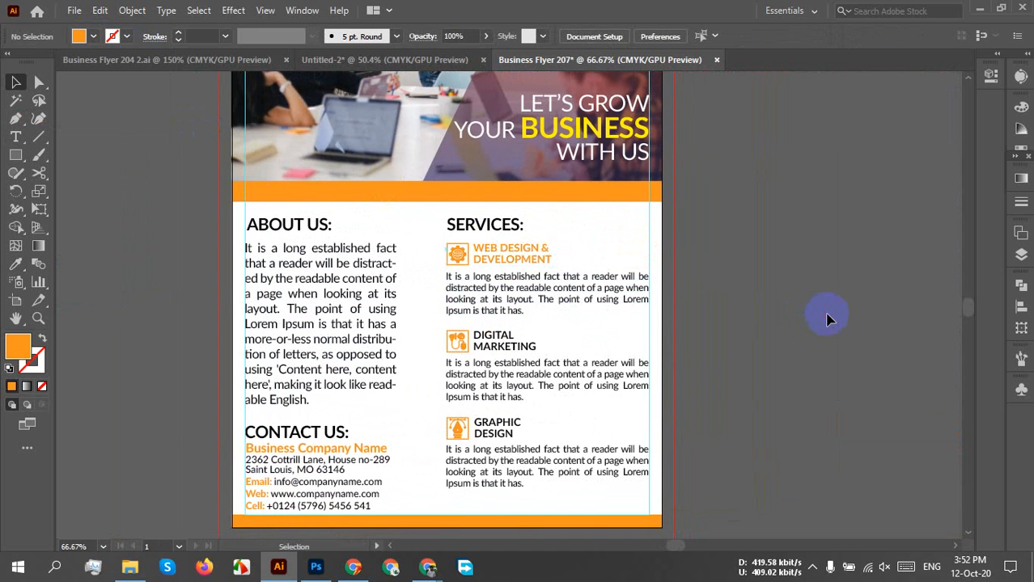
Fill the Digital Marketing and Graphic Design icon and heading groups together with the orange swatch
scroll(536, 354, "up", 3)
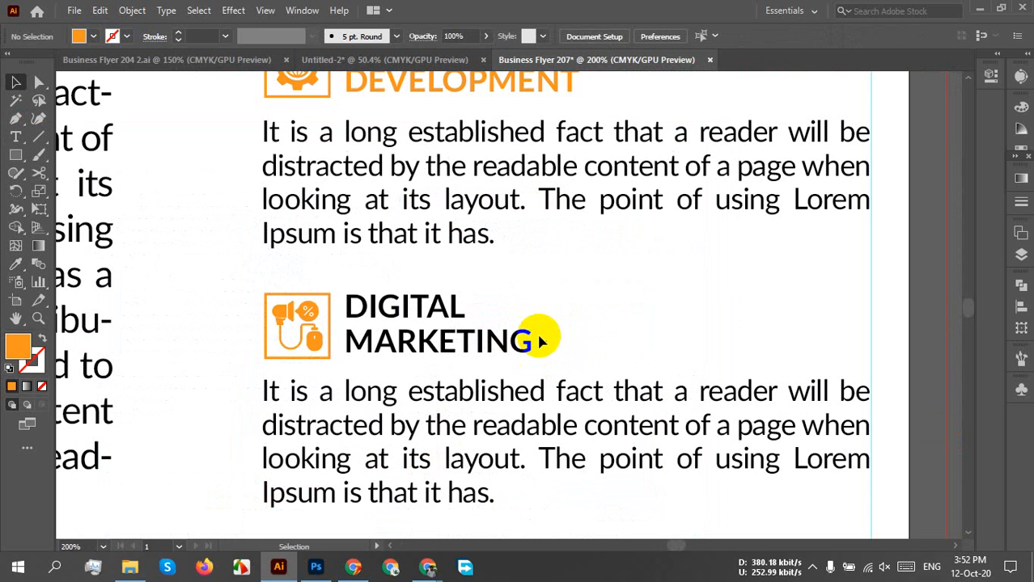
left_click(323, 346)
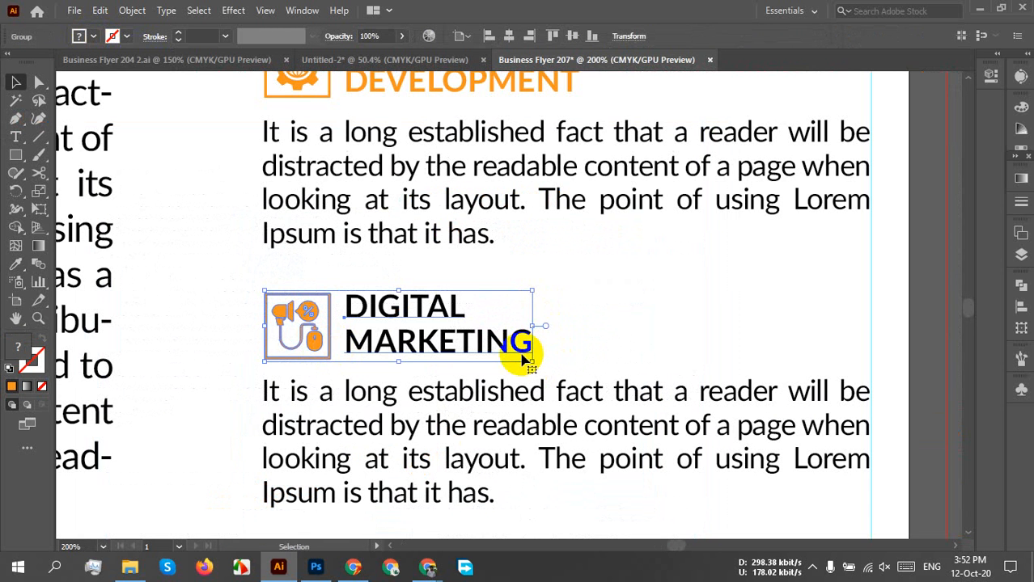
scroll(501, 354, "down", 2)
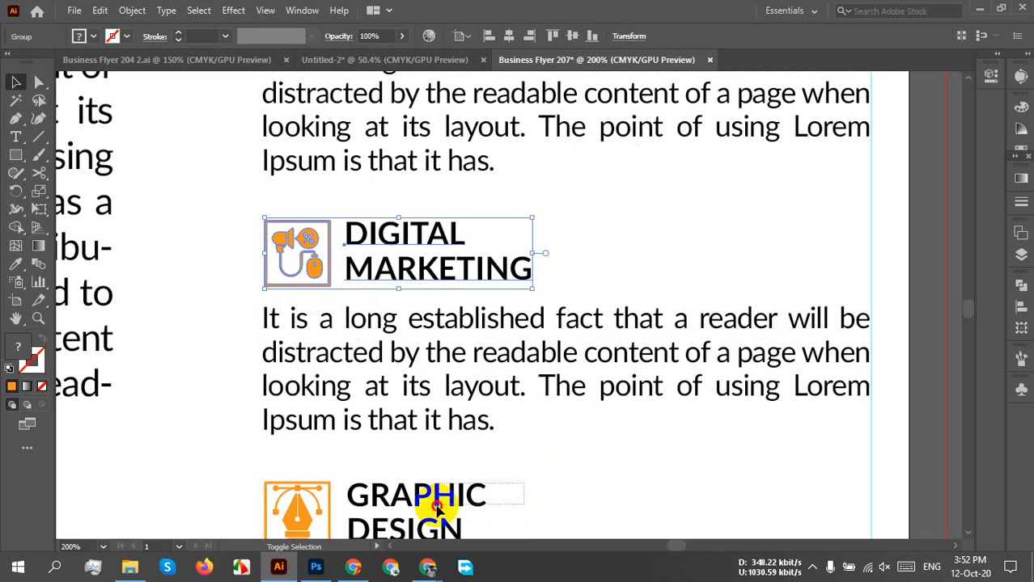
left_click(413, 497, "shift")
left_click(93, 37)
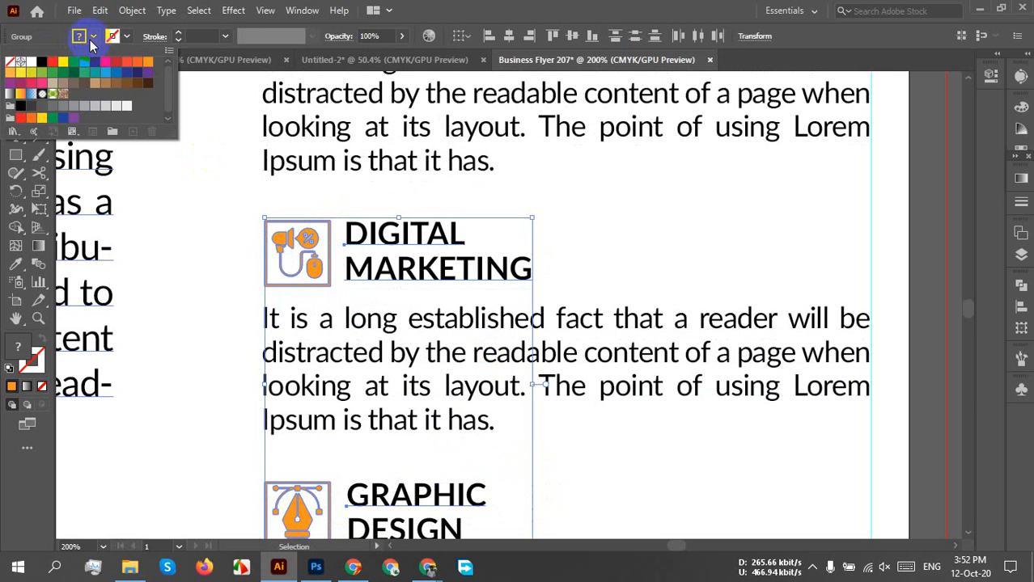
left_click(146, 65)
left_click(666, 241)
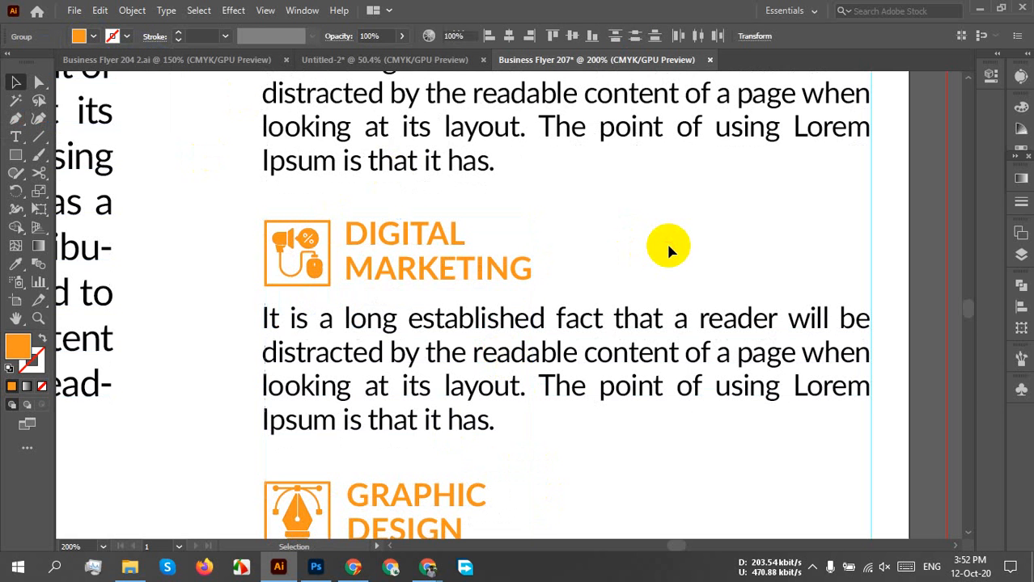
Nudge the CONTACT US: heading up slightly to open a gap above the Business Company Name line
scroll(666, 241, "down", 2)
scroll(668, 245, "down", 3)
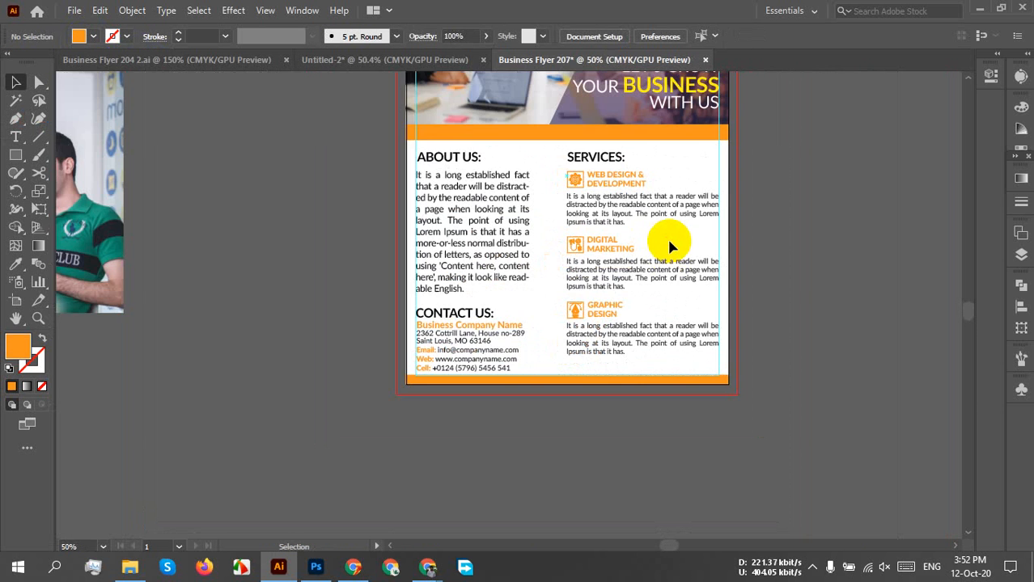
scroll(461, 194, "up", 1)
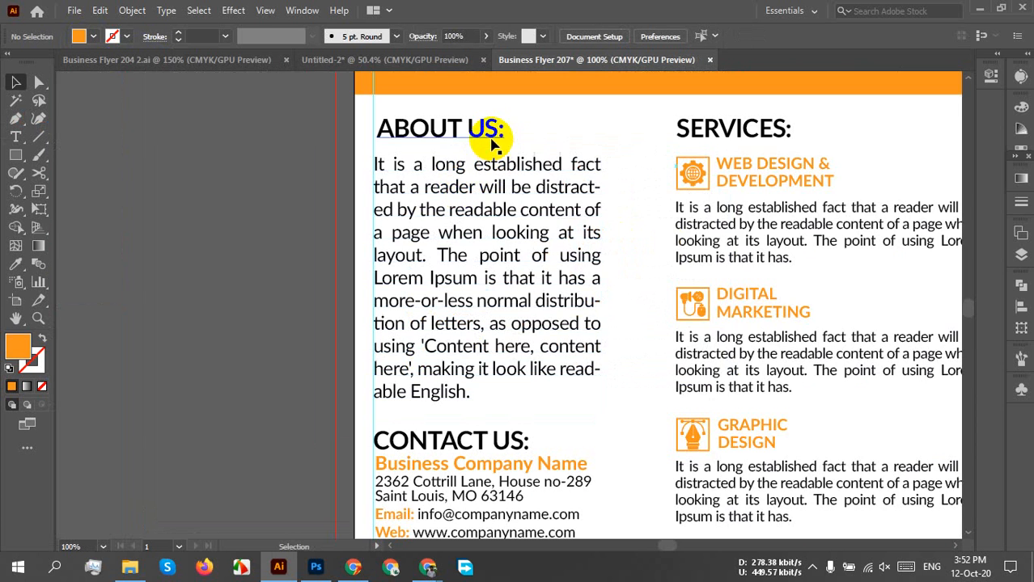
scroll(610, 185, "down", 3)
scroll(800, 313, "up", 1)
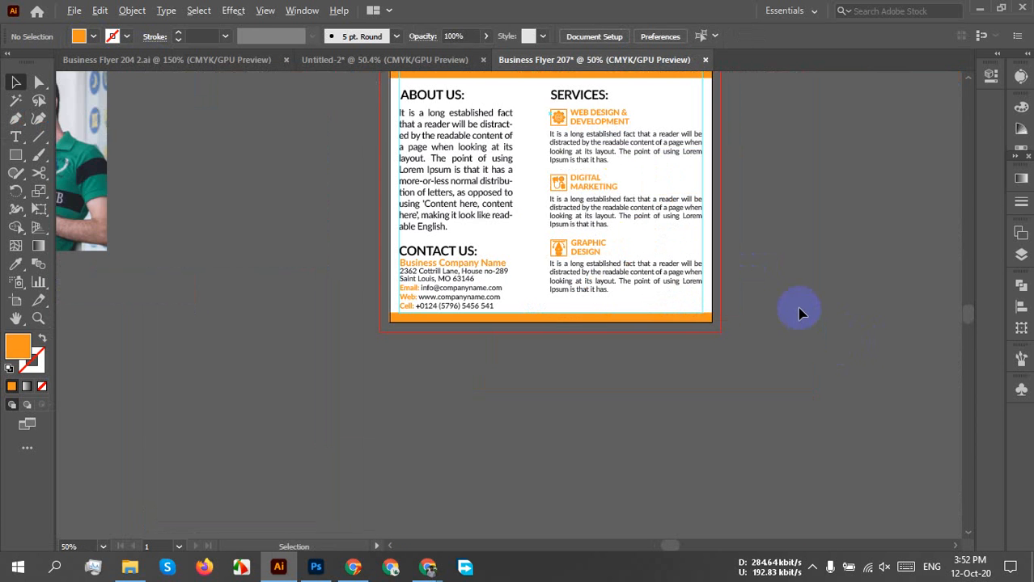
scroll(714, 305, "up", 1)
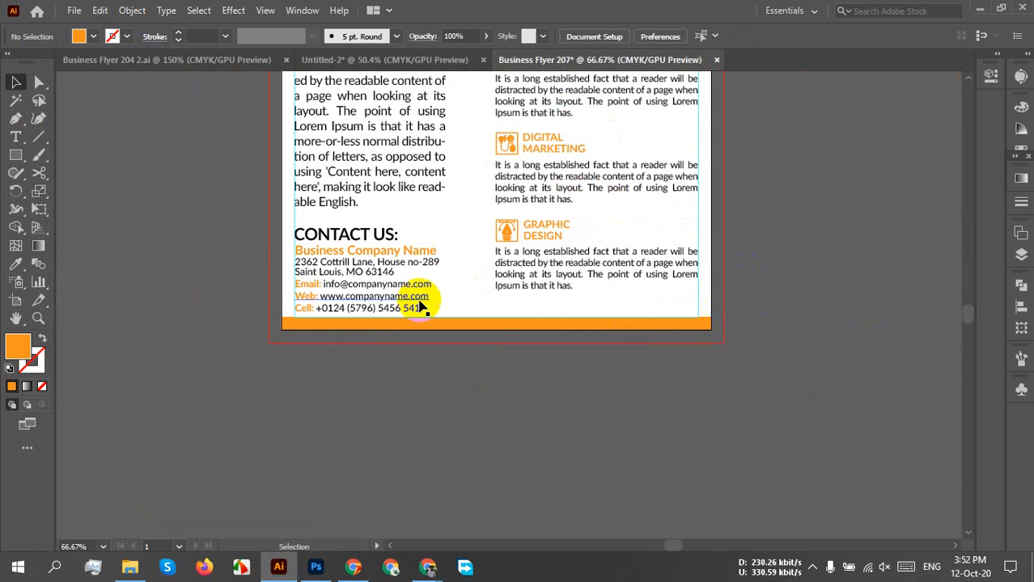
left_click(355, 234)
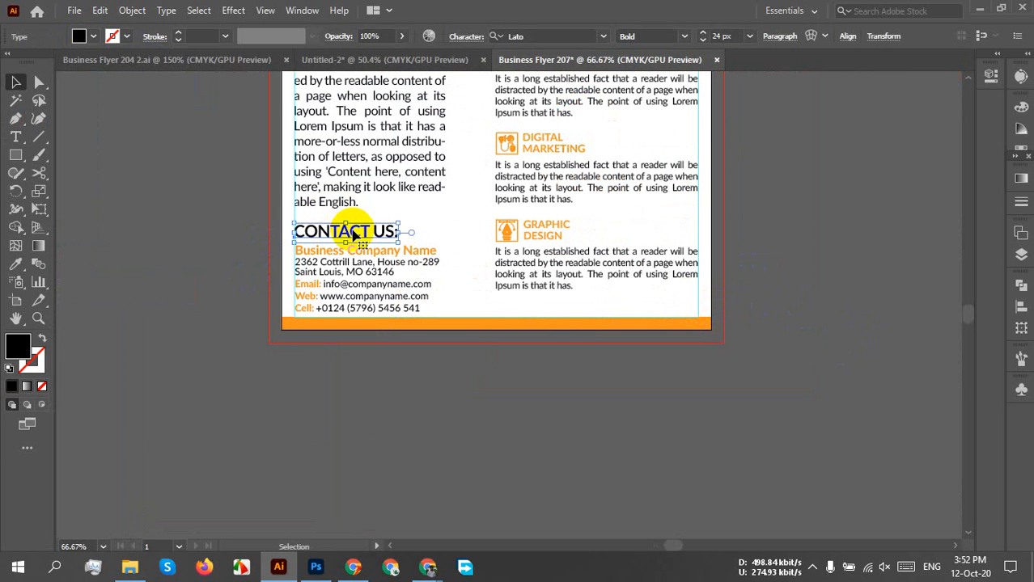
key("shift+Up")
left_click(531, 395)
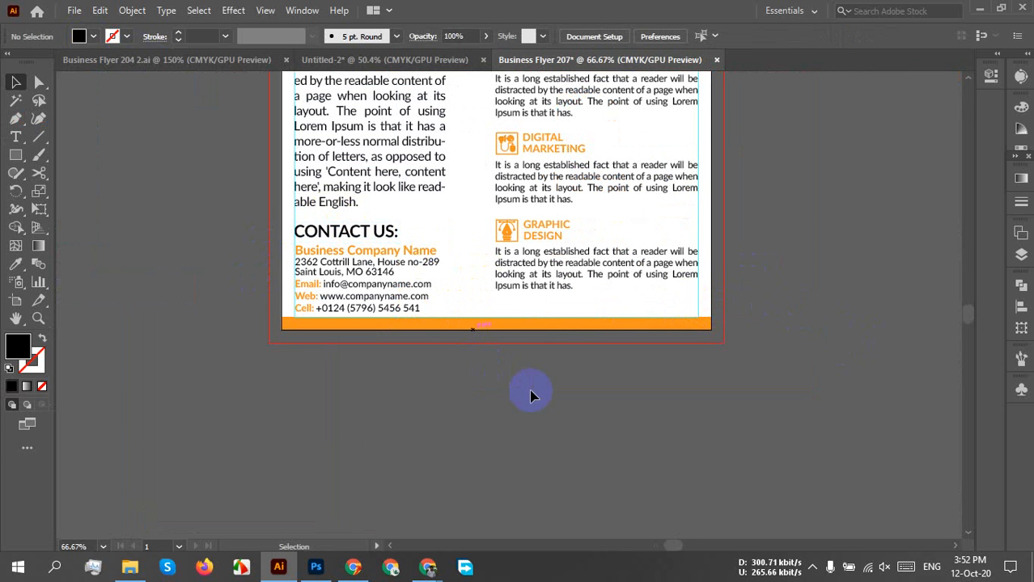
Examine the whole flyer and the free space between the last service and the footer bar
scroll(481, 370, "down", 1)
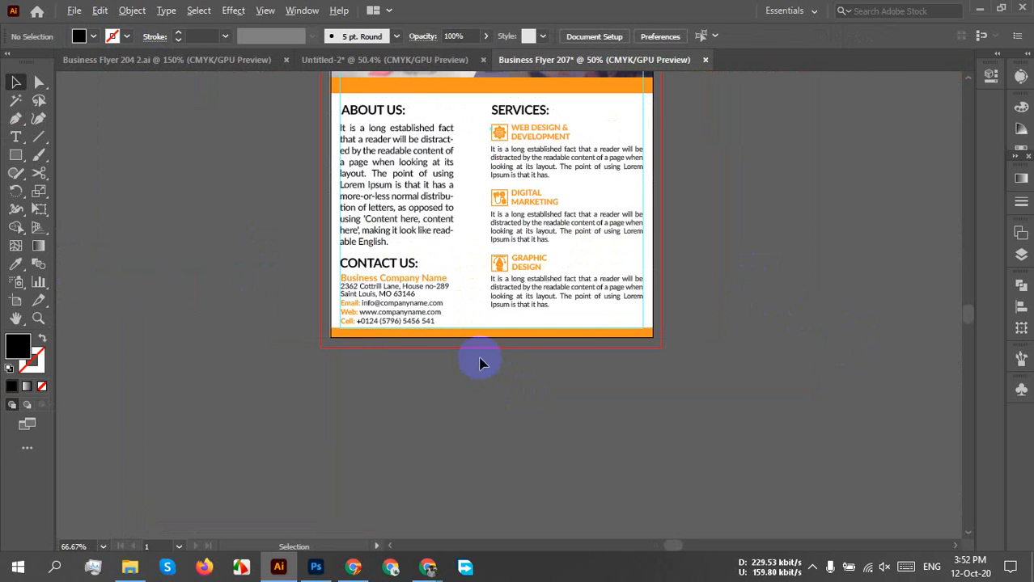
scroll(481, 357, "down", 1)
left_click_drag(662, 219, 627, 329)
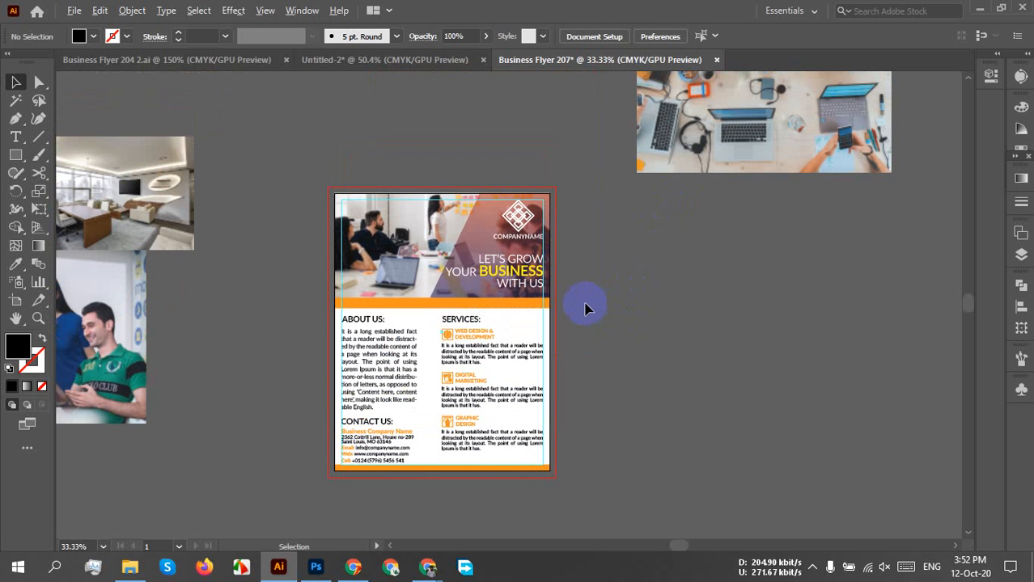
scroll(586, 308, "up", 2)
scroll(586, 308, "down", 1)
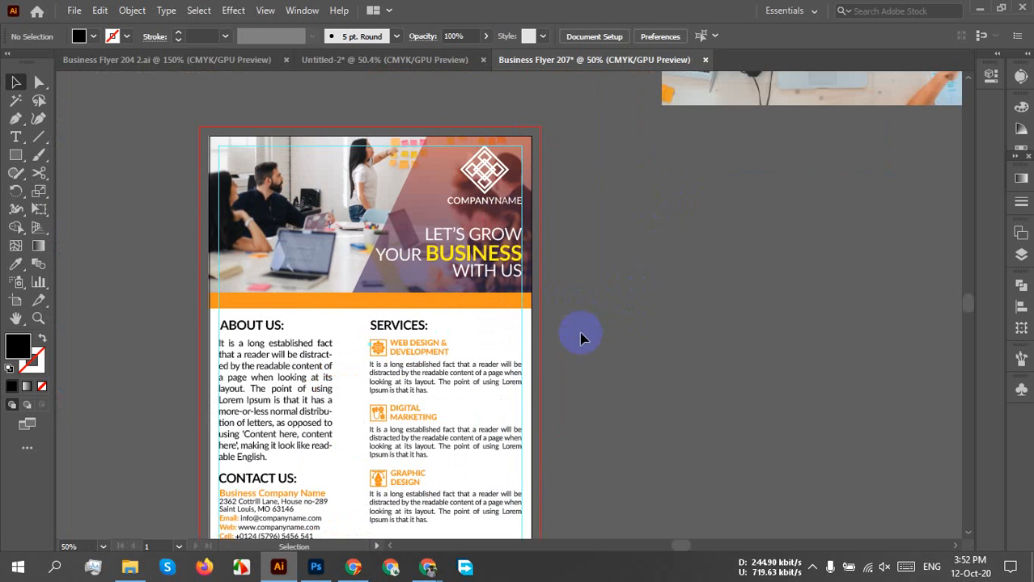
left_click_drag(582, 338, 570, 280)
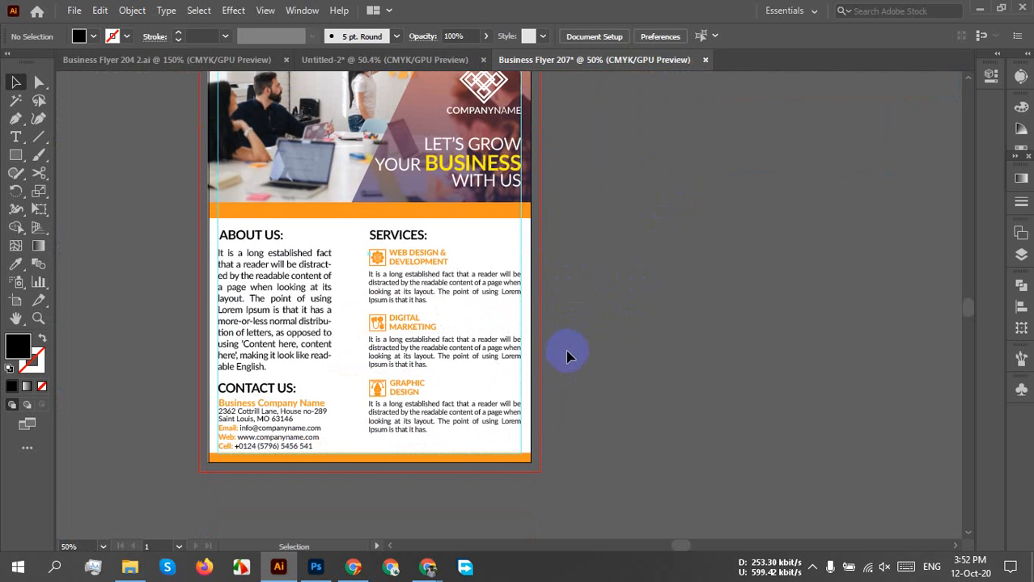
scroll(541, 442, "up", 4)
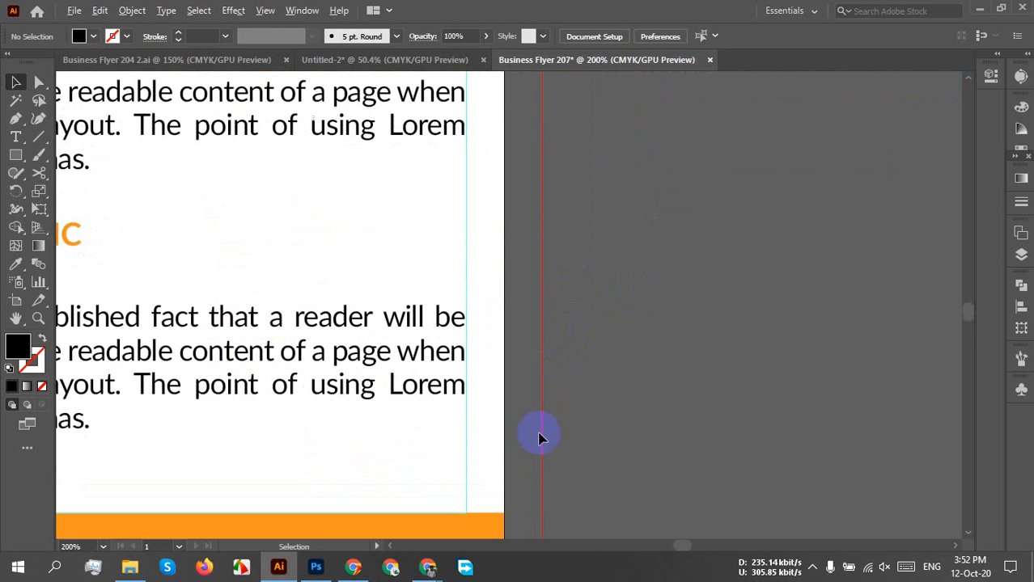
left_click_drag(503, 434, 657, 219)
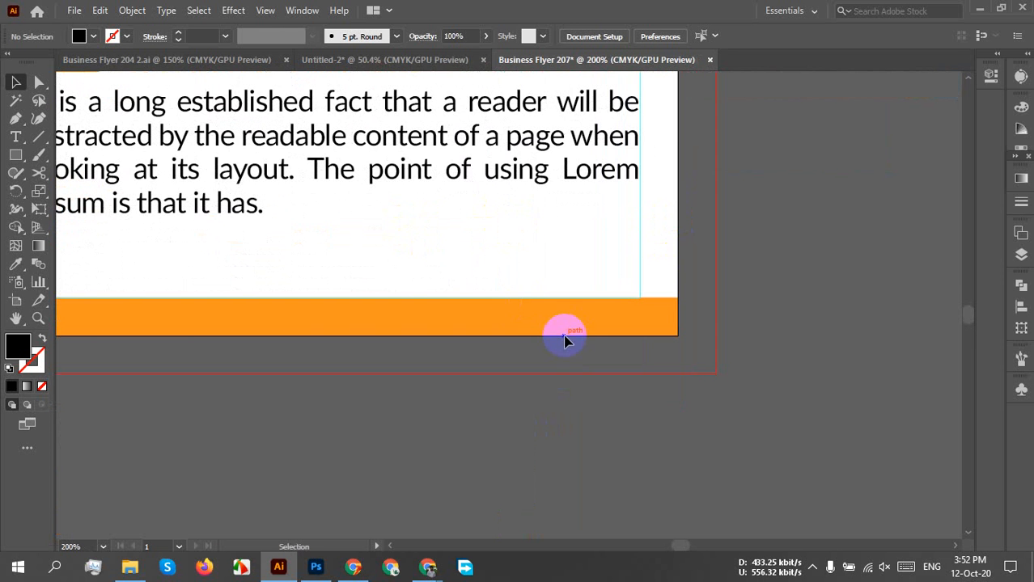
scroll(525, 332, "down", 3)
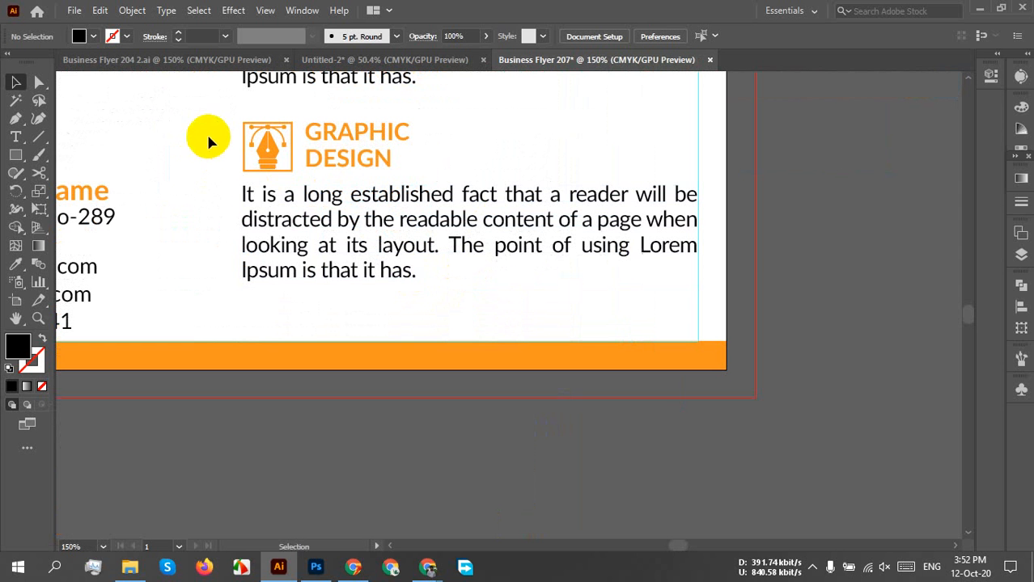
Nudge the Graphic Design heading group and its paragraph up together, close beneath the Digital Marketing text
left_click_drag(210, 133, 407, 289)
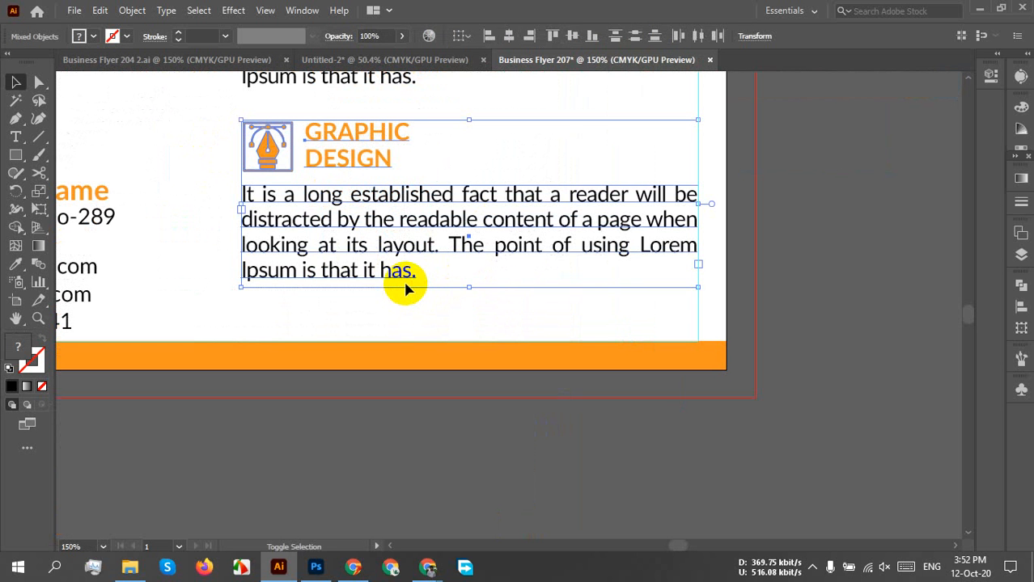
key("shift+Up")
key("shift+Up")
Nudge the Digital Marketing heading group and its paragraph up together, close beneath the Web Design & Development text
scroll(486, 259, "up", 5)
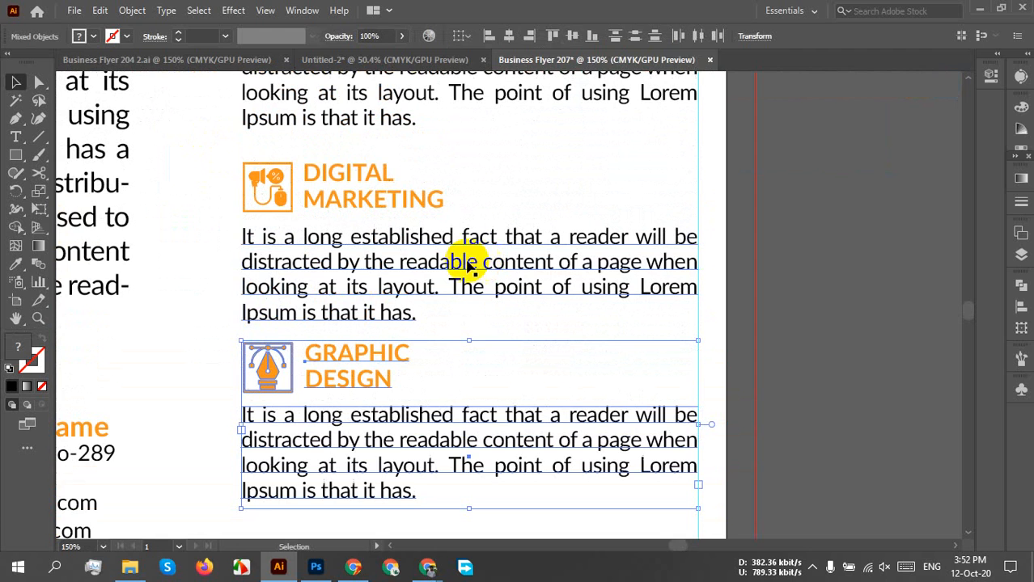
left_click_drag(203, 161, 374, 262)
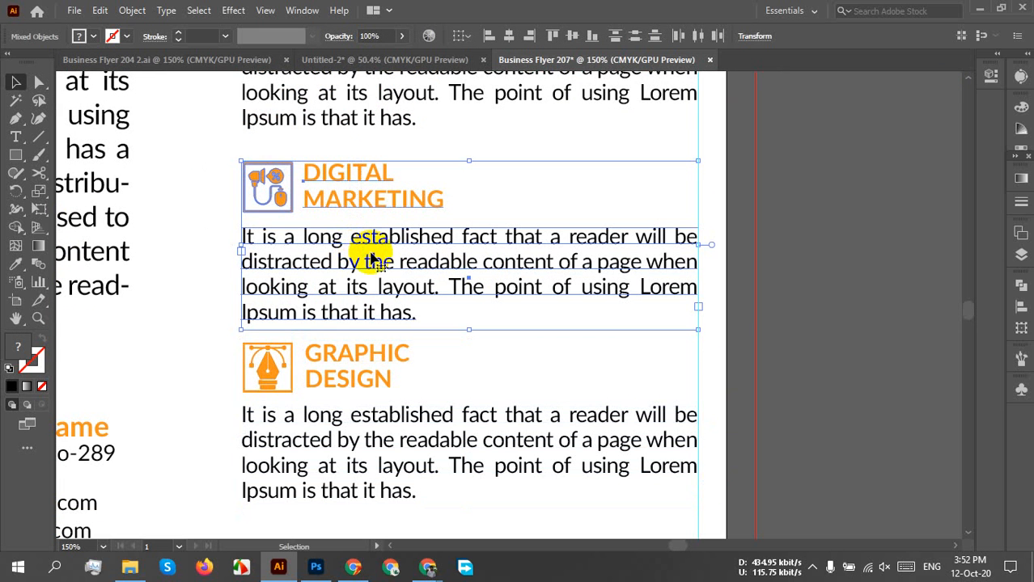
key("shift+Up")
key("shift+Up")
scroll(366, 259, "up", 3)
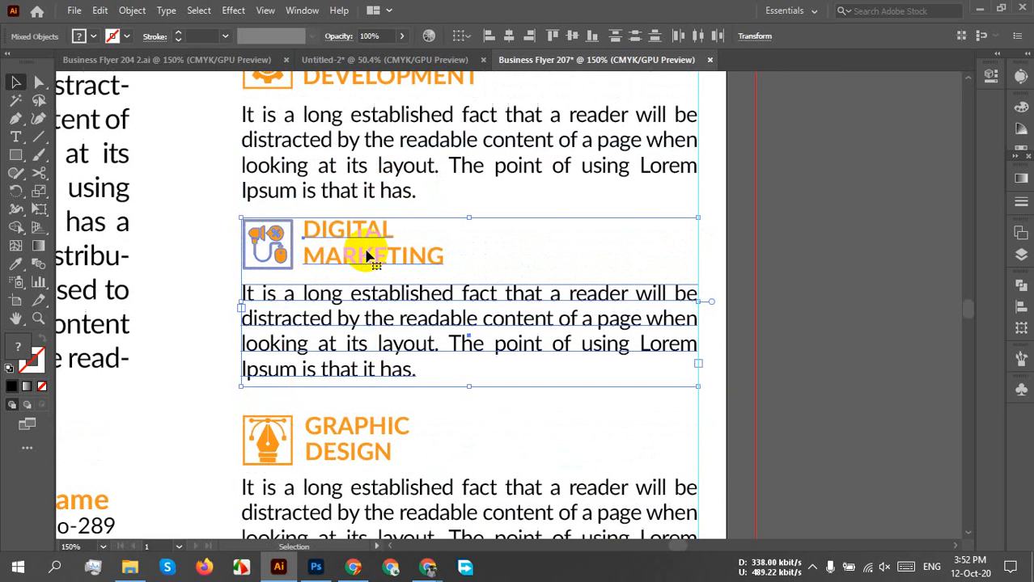
left_click(229, 413)
scroll(238, 346, "up", 6)
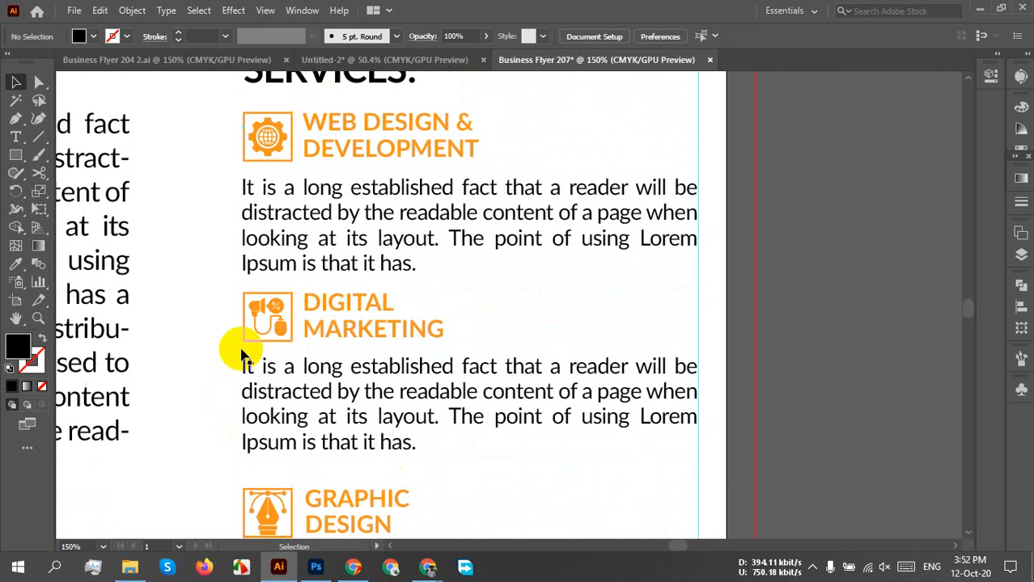
scroll(311, 340, "down", 3)
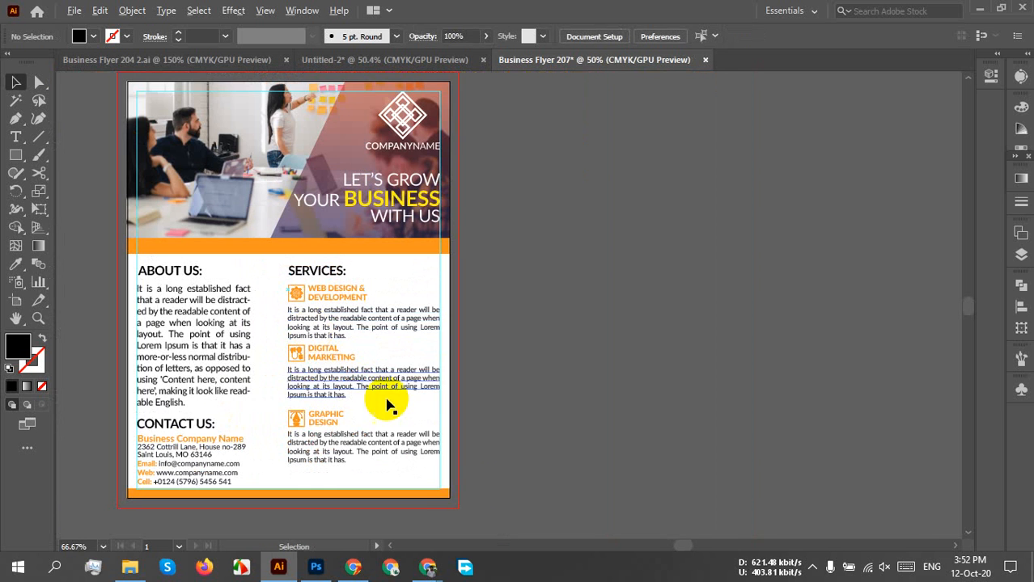
scroll(401, 481, "up", 1)
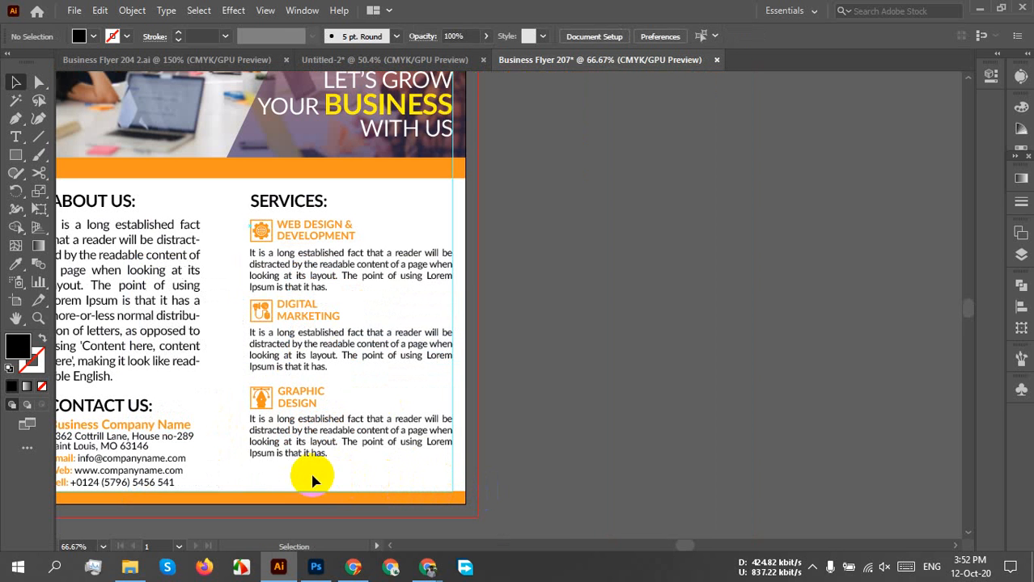
left_click(284, 409)
key("shift+Up")
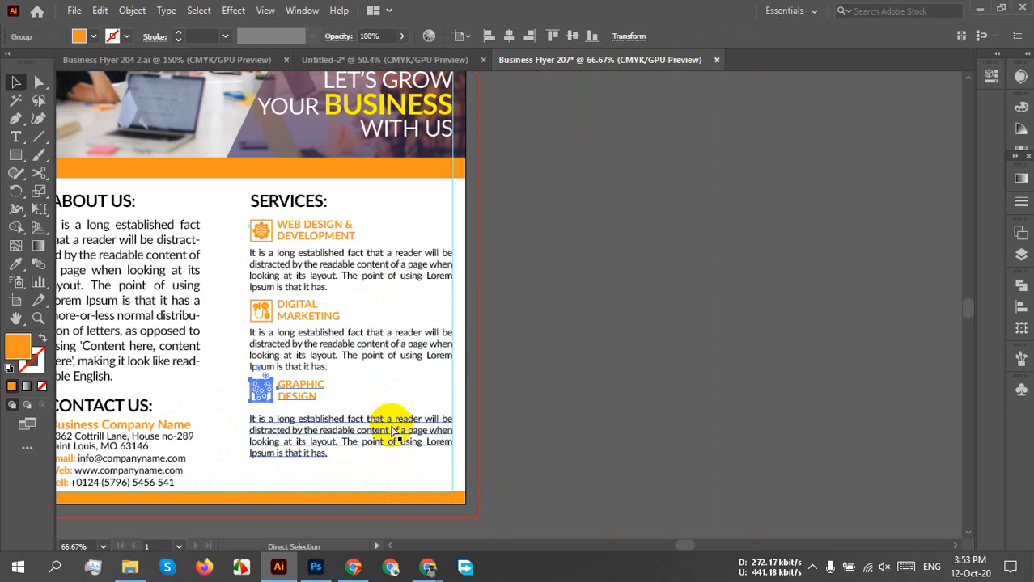
key("ctrl+z")
left_click(353, 460)
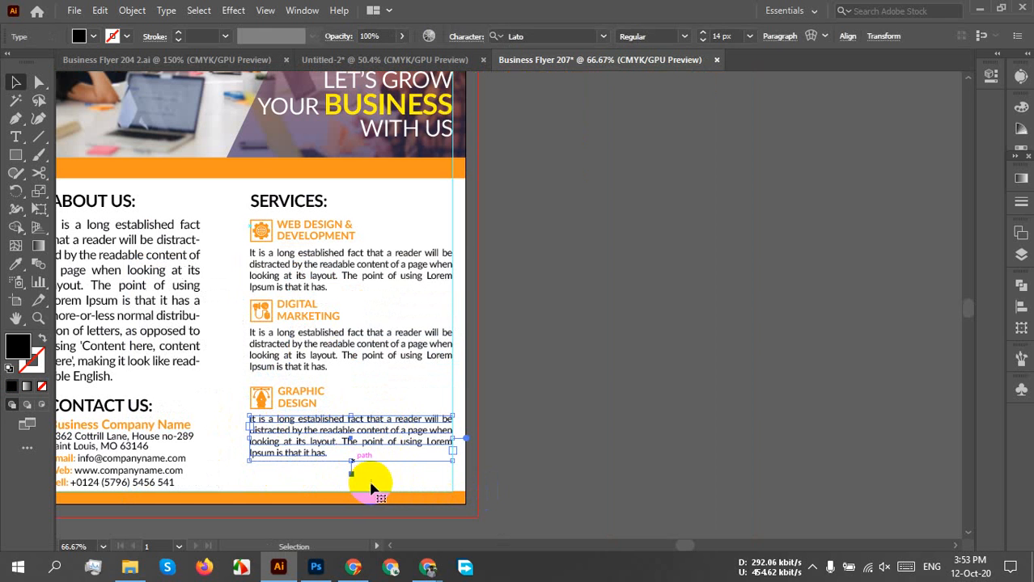
left_click(422, 479)
Nudge the Graphic Design heading group and paragraph up one increment to match the spacing between the services above
left_click_drag(231, 399, 403, 481)
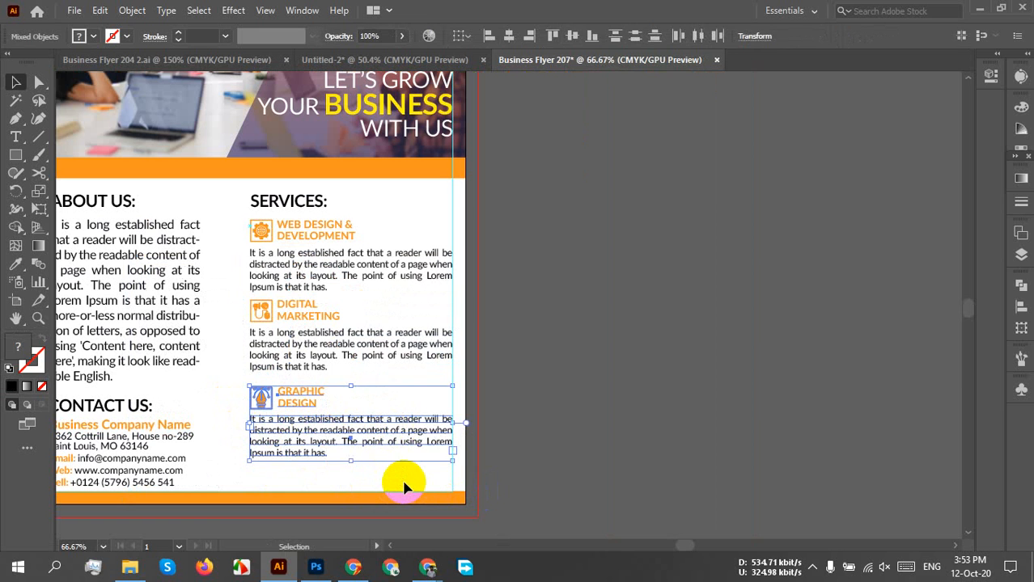
key("shift+Up")
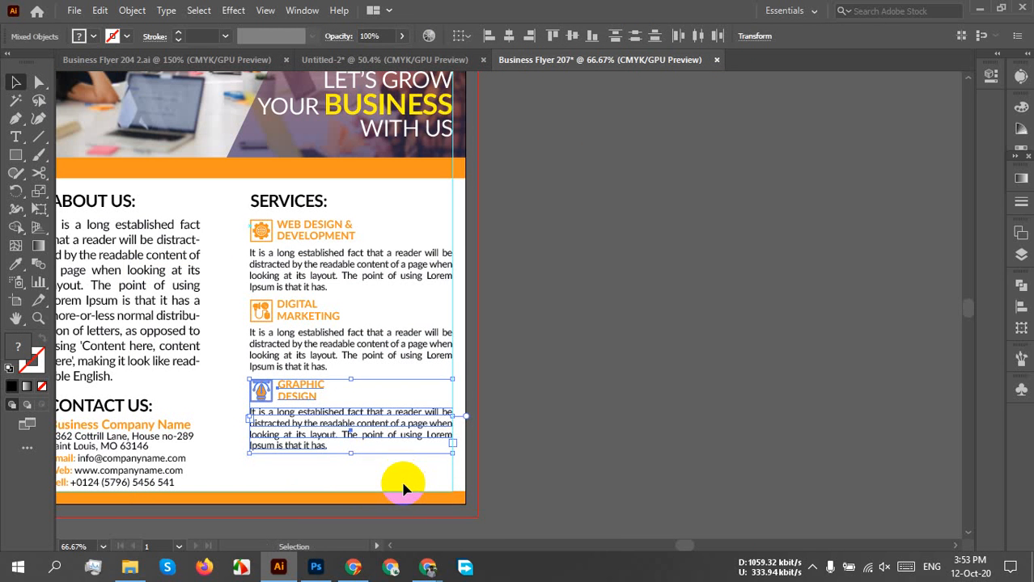
left_click(576, 429)
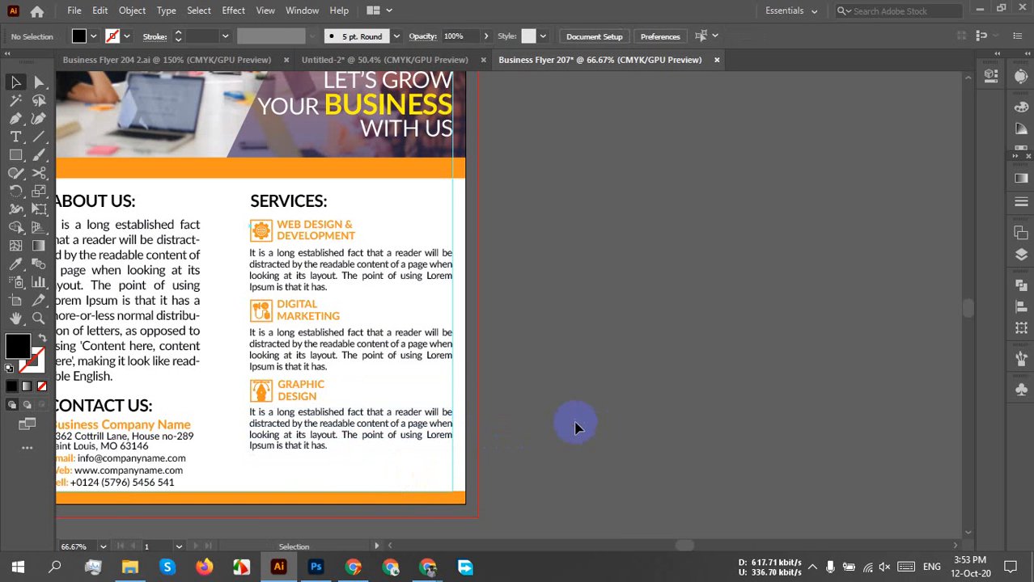
Select the three service description paragraphs and distribute them evenly by their vertical centers
left_click(415, 429)
left_click(301, 369)
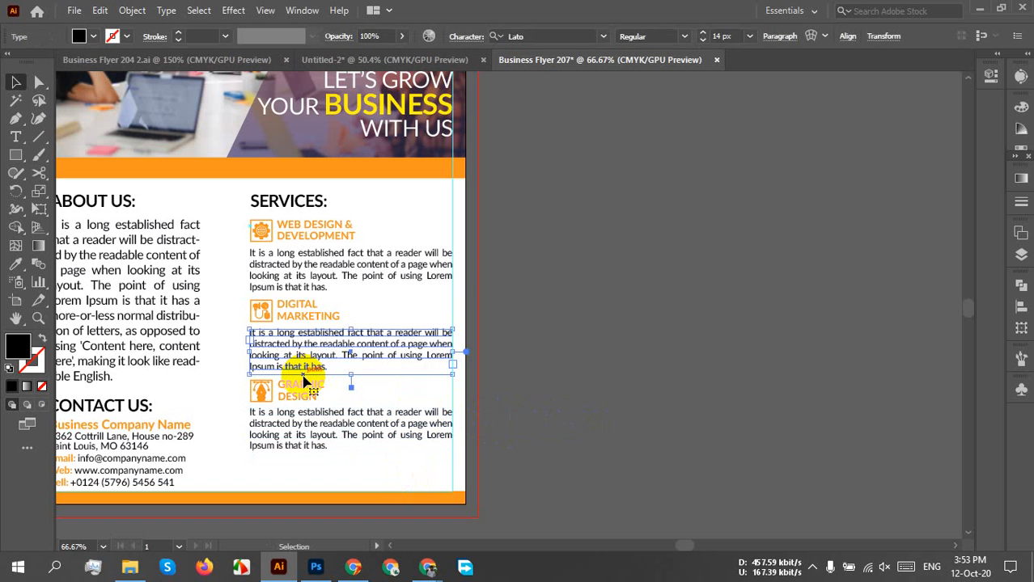
left_click(390, 278, "shift")
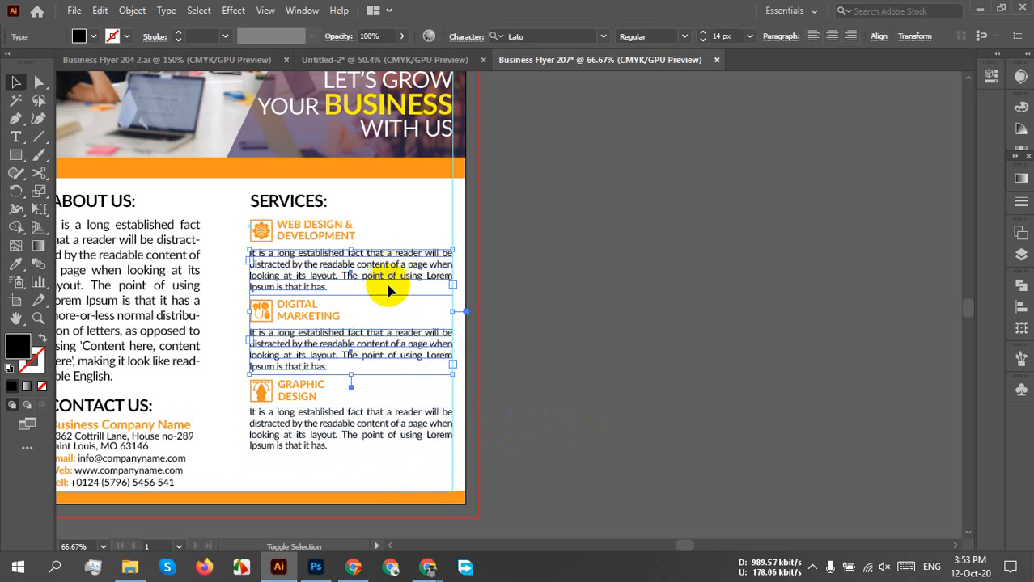
left_click(410, 435, "shift")
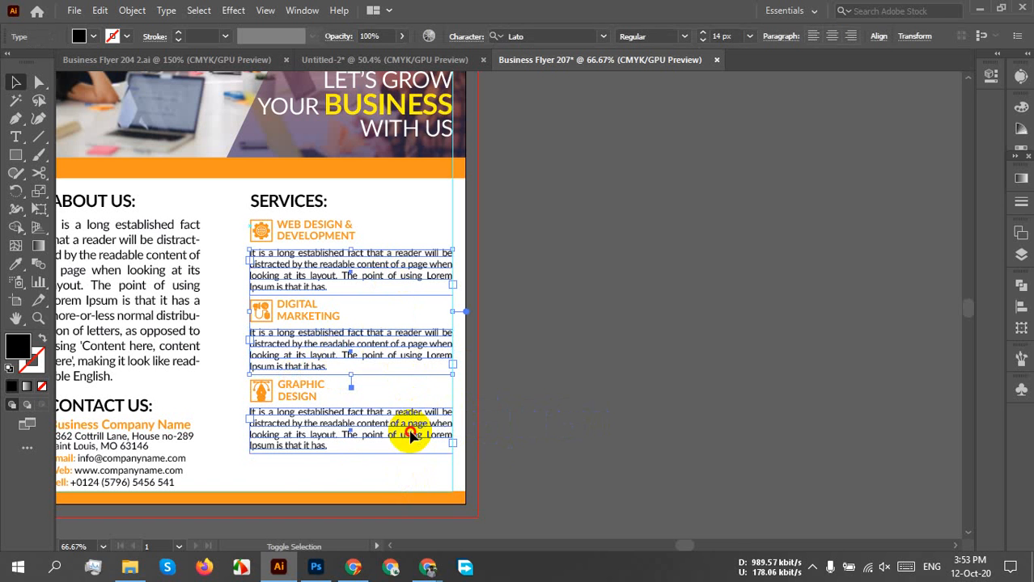
left_click(879, 36)
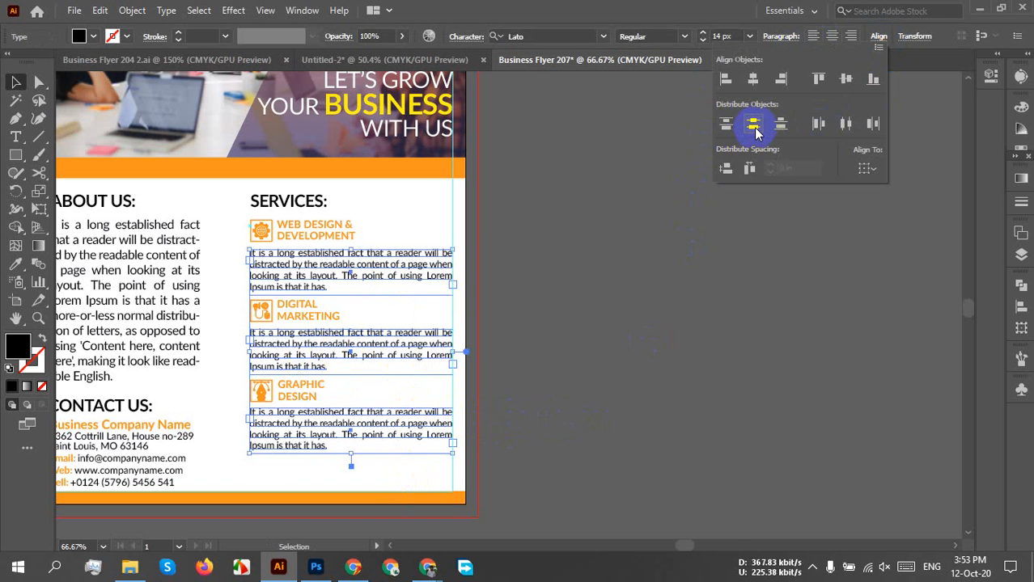
Select the three service icon-and-heading groups and distribute them evenly by their vertical centers
left_click(296, 314)
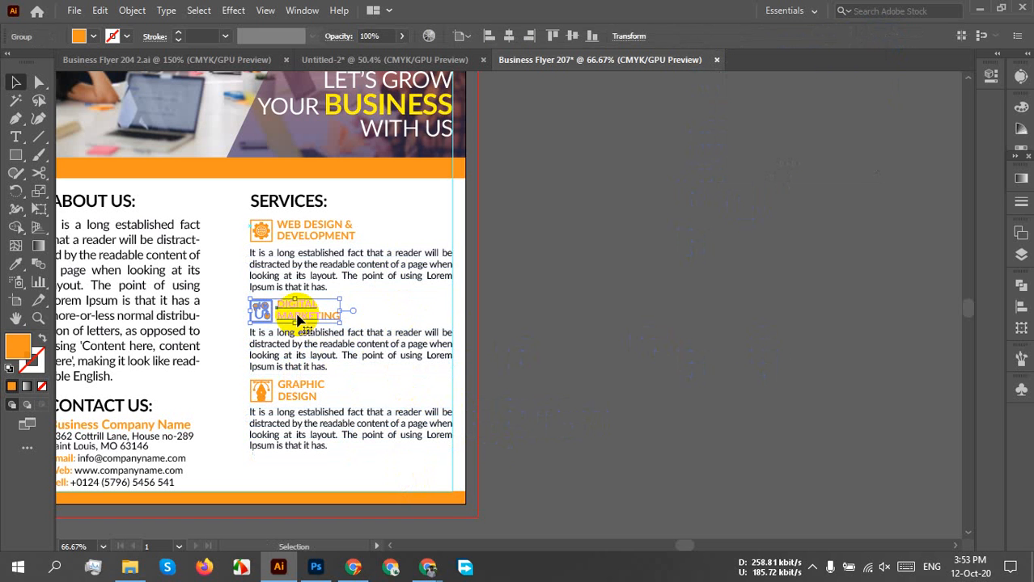
left_click(298, 236, "shift")
left_click(291, 397, "shift")
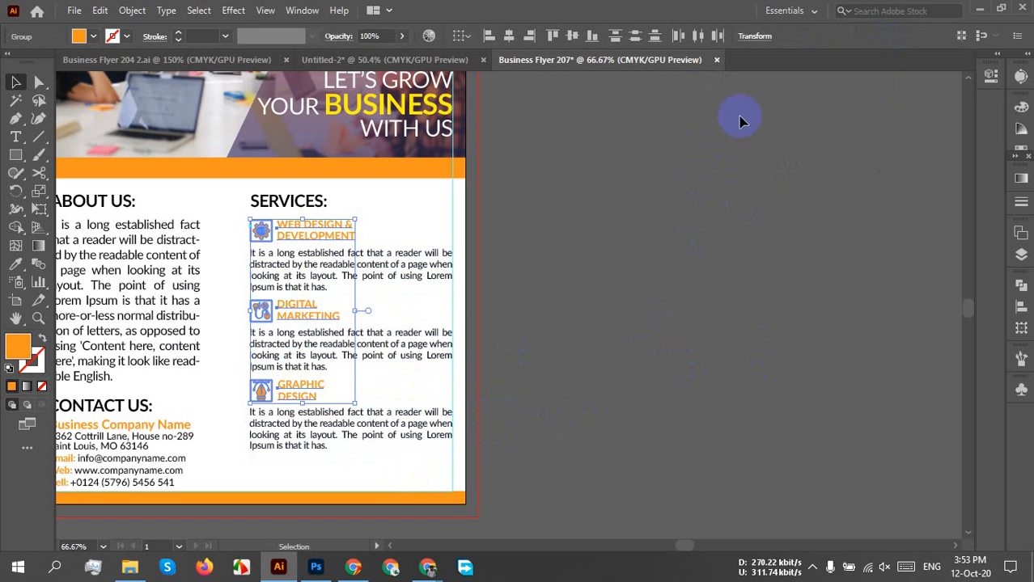
left_click(655, 332)
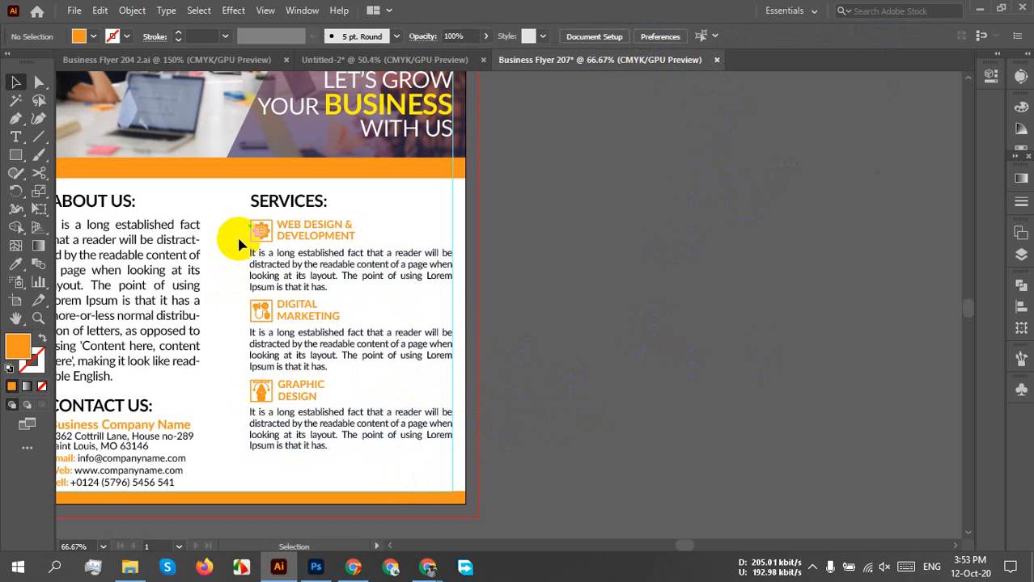
Examine the spacing of the services column and the free area above the footer bar
left_click_drag(232, 229, 726, 517)
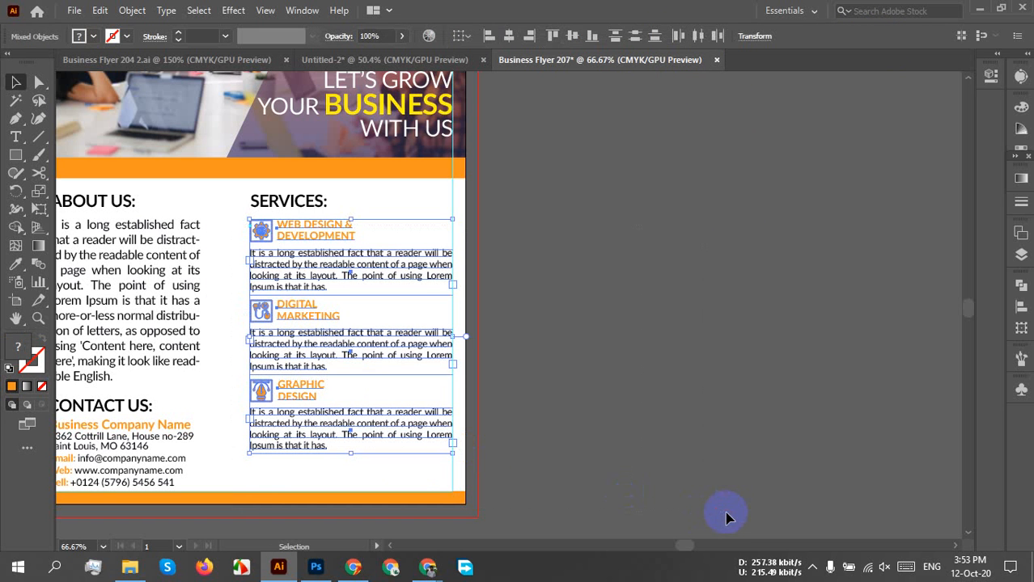
key("a")
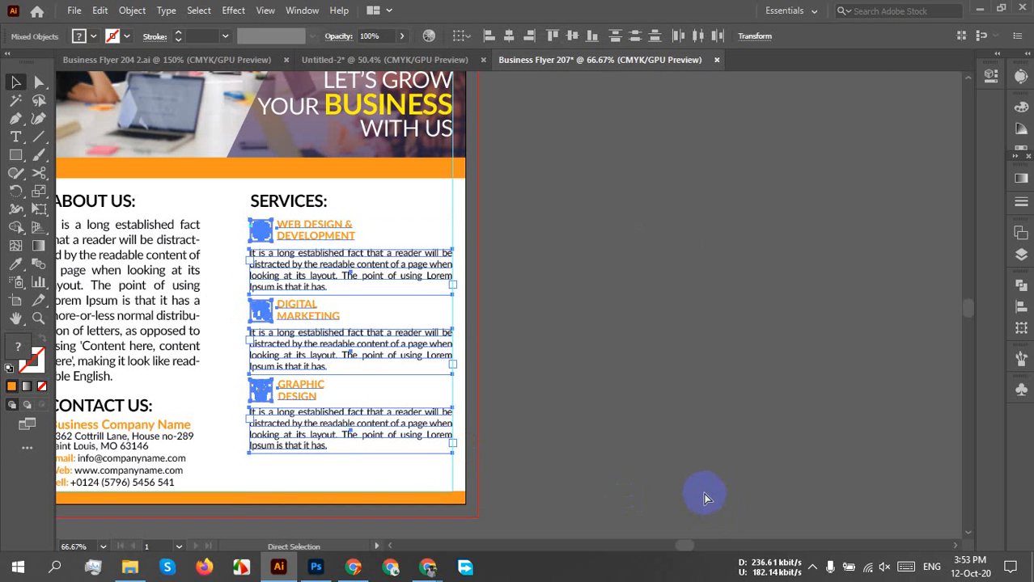
key("v")
left_click(654, 396)
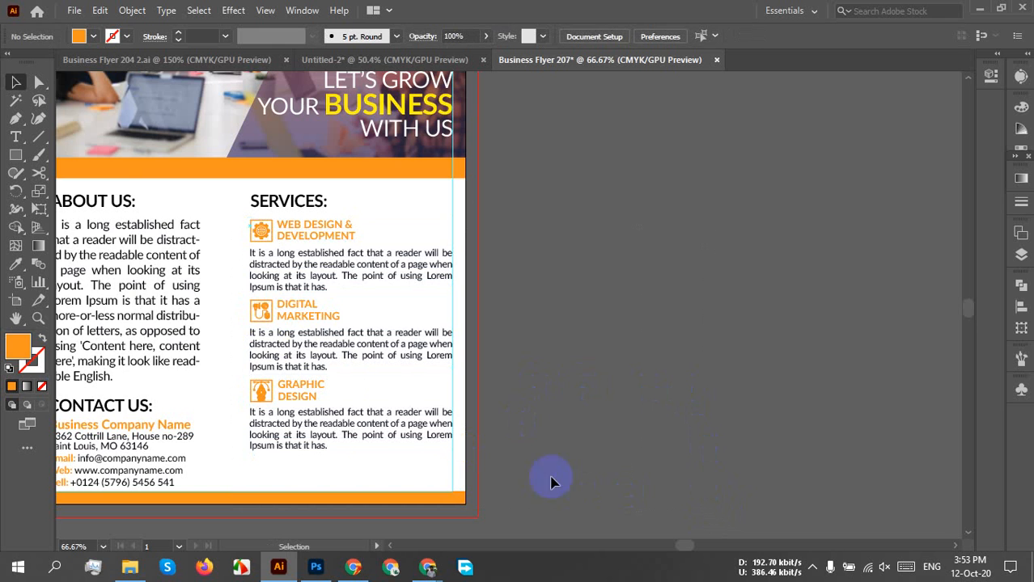
scroll(430, 420, "up", 4)
scroll(689, 463, "down", 6)
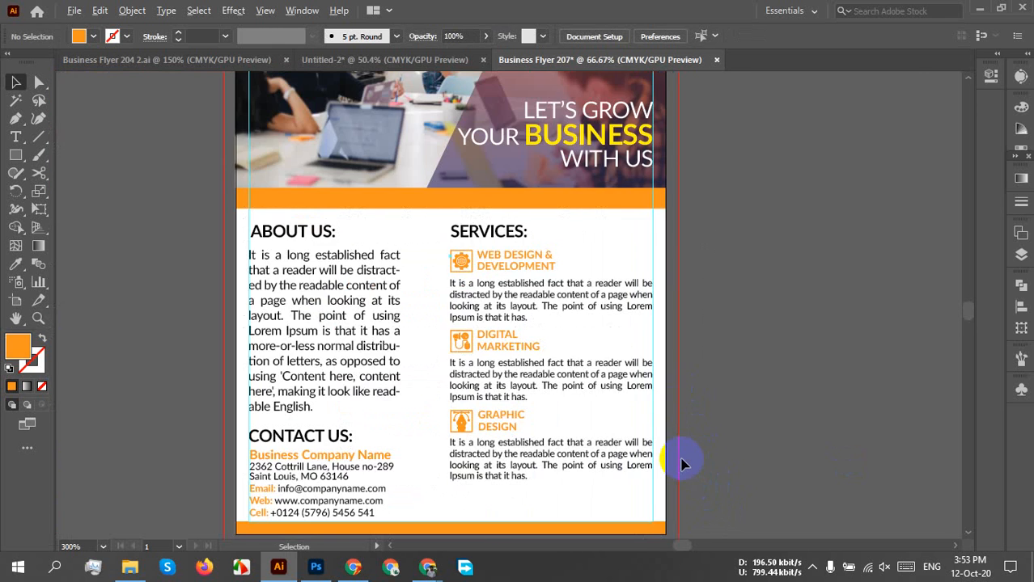
scroll(546, 391, "up", 3)
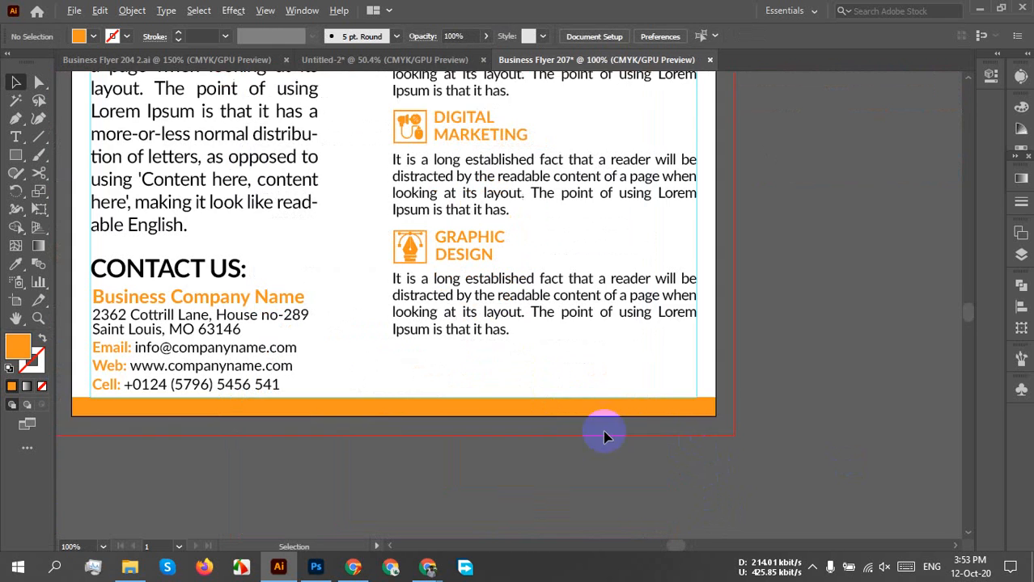
Bring the QR code from Business Flyer 204 2.ai into Business Flyer 207, at the lower-right corner of the page
left_click(179, 63)
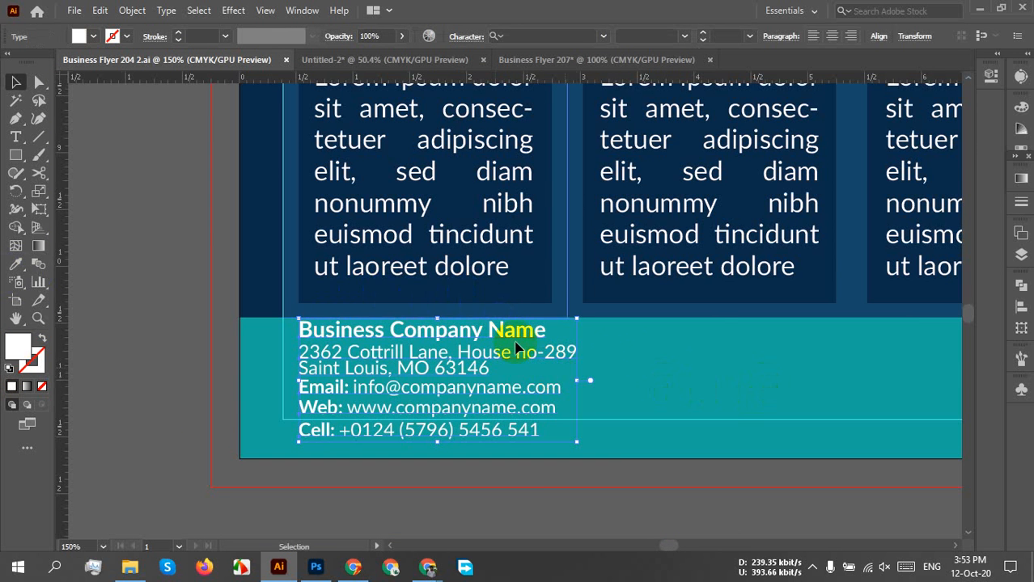
left_click_drag(540, 357, 279, 355)
left_click(658, 366)
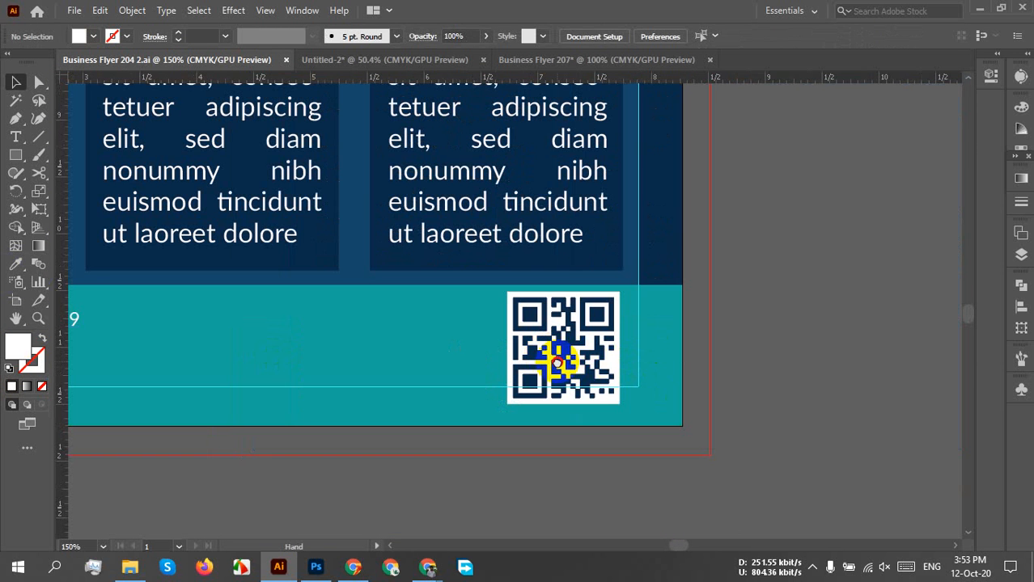
left_click_drag(558, 365, 582, 306)
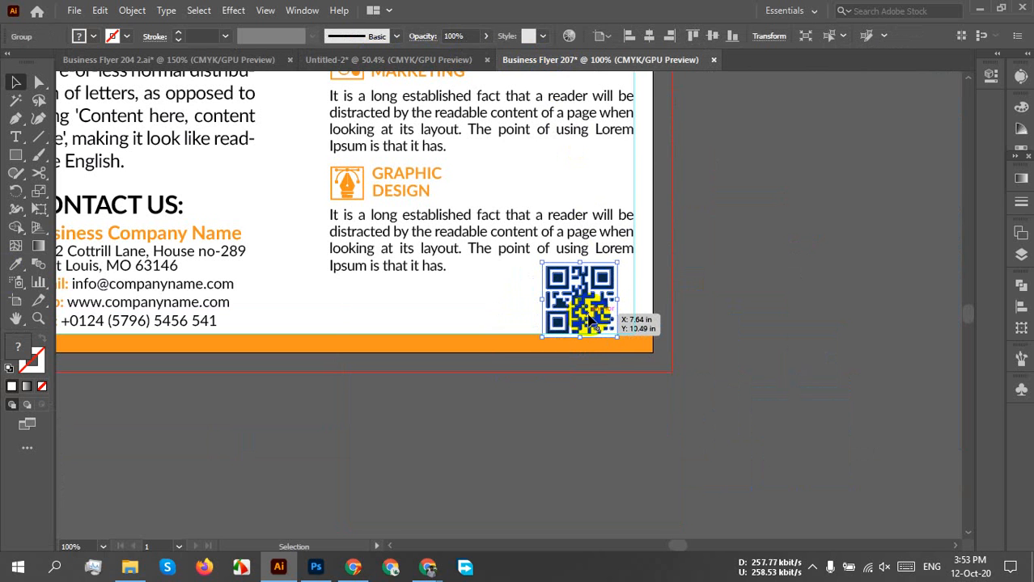
Scale the QR code down proportionally and move it below the Graphic Design paragraph, flush with the paragraph's left edge
scroll(591, 319, "up", 1)
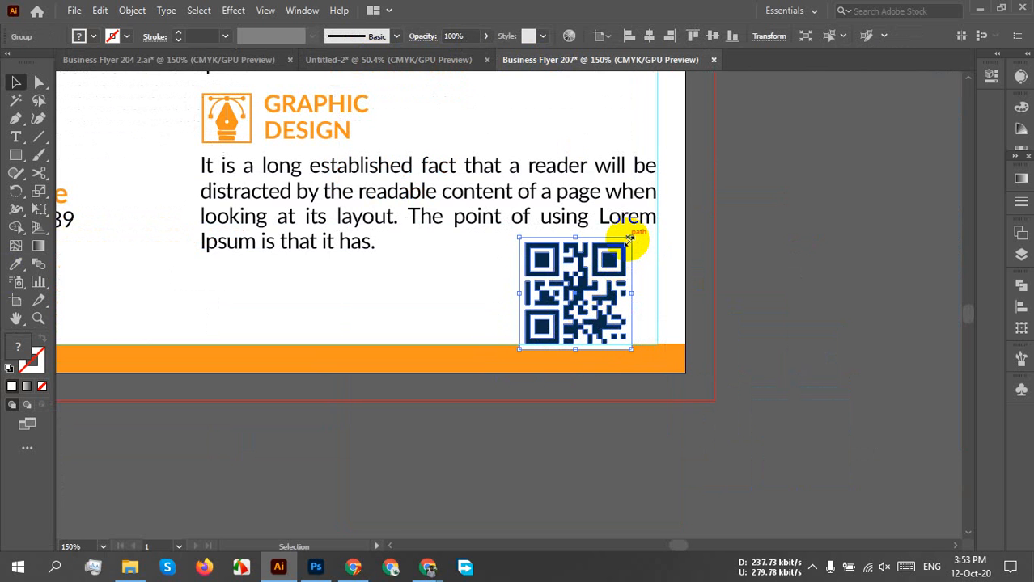
left_click_drag(629, 239, 605, 269)
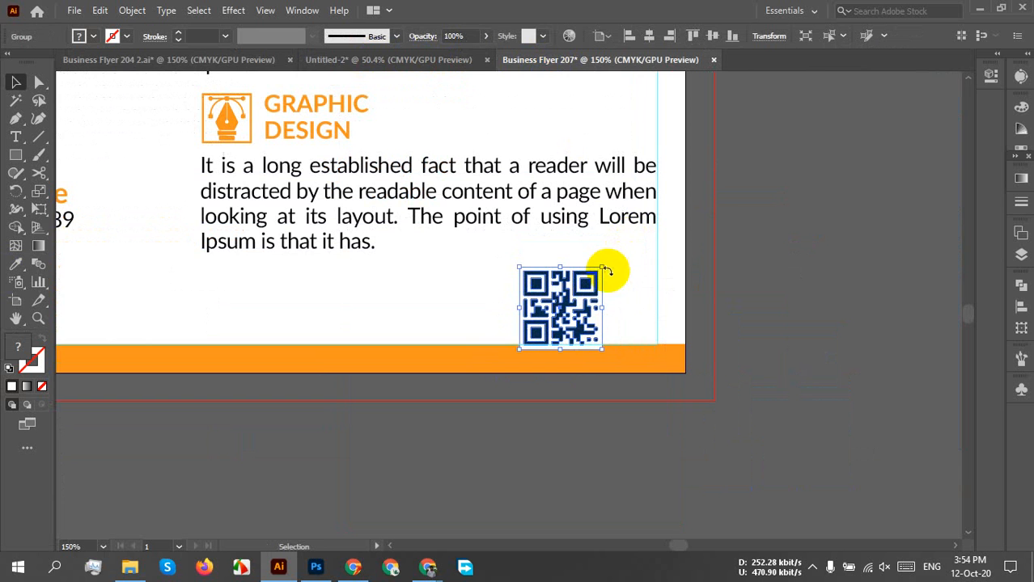
scroll(717, 325, "down", 2)
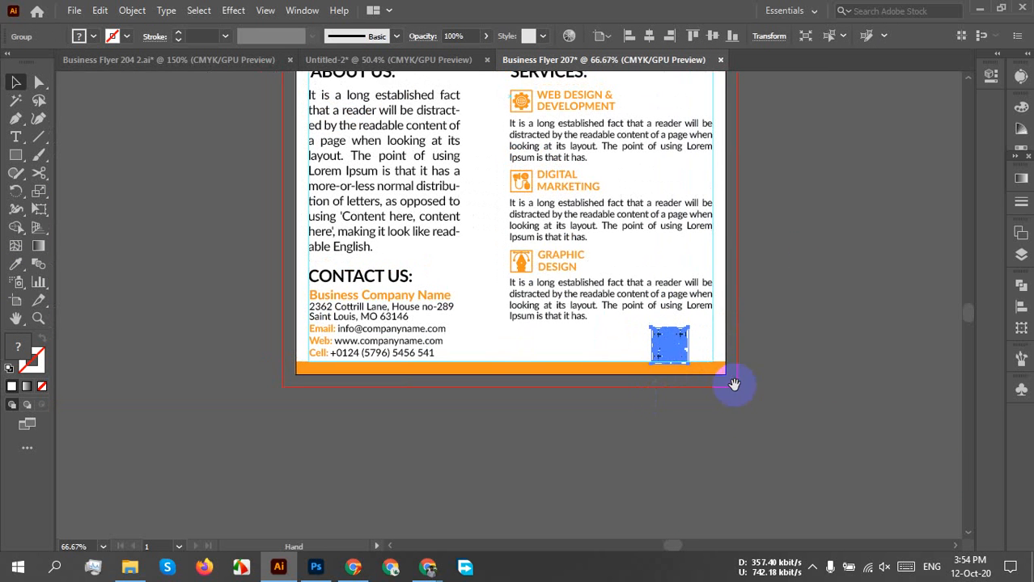
left_click(760, 368)
left_click_drag(669, 347, 532, 354)
left_click(807, 364)
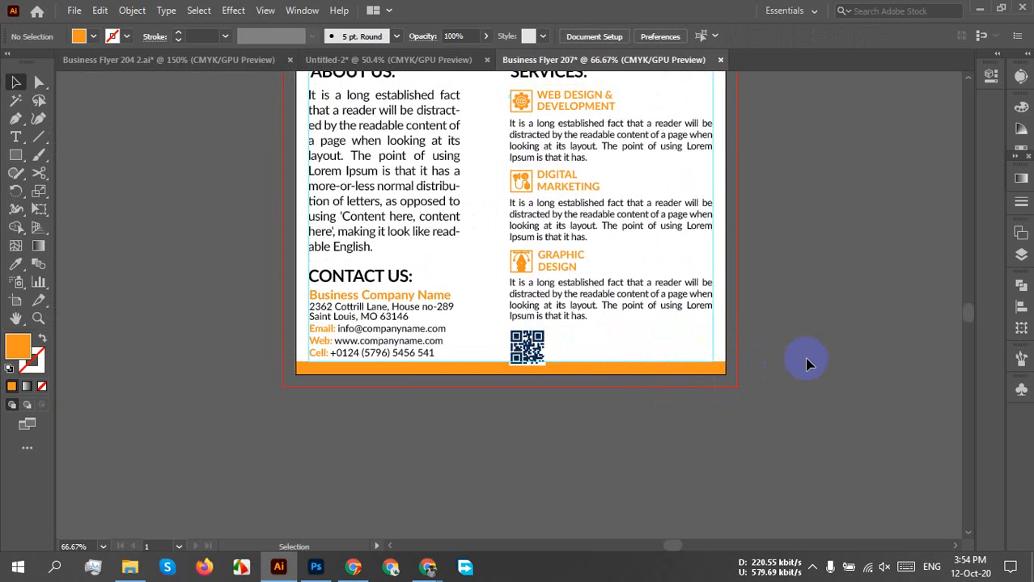
Move the QR code straight up so its white background sits just above the orange footer bar
scroll(797, 355, "down", 2)
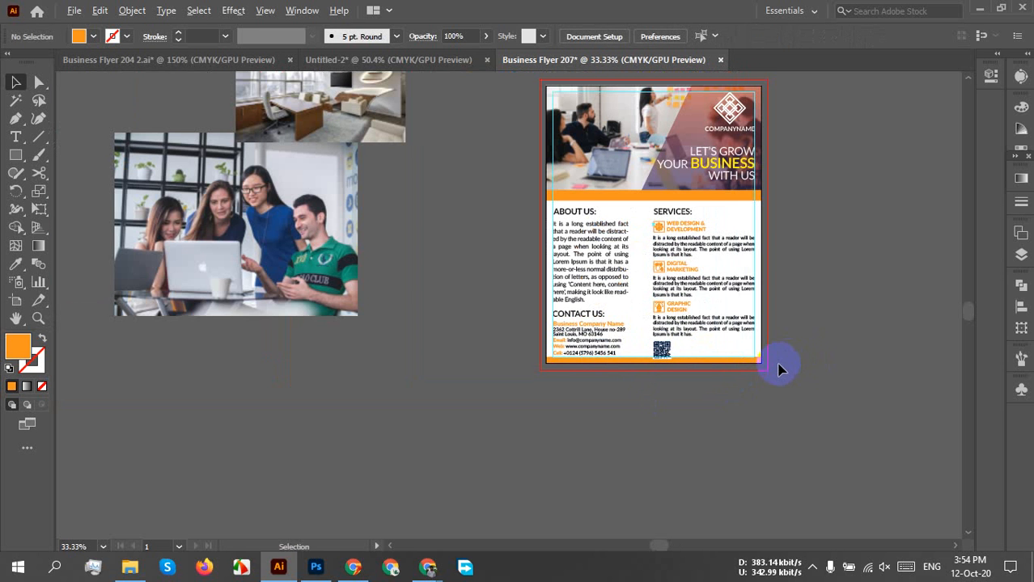
scroll(683, 352, "up", 6)
scroll(441, 347, "up", 2)
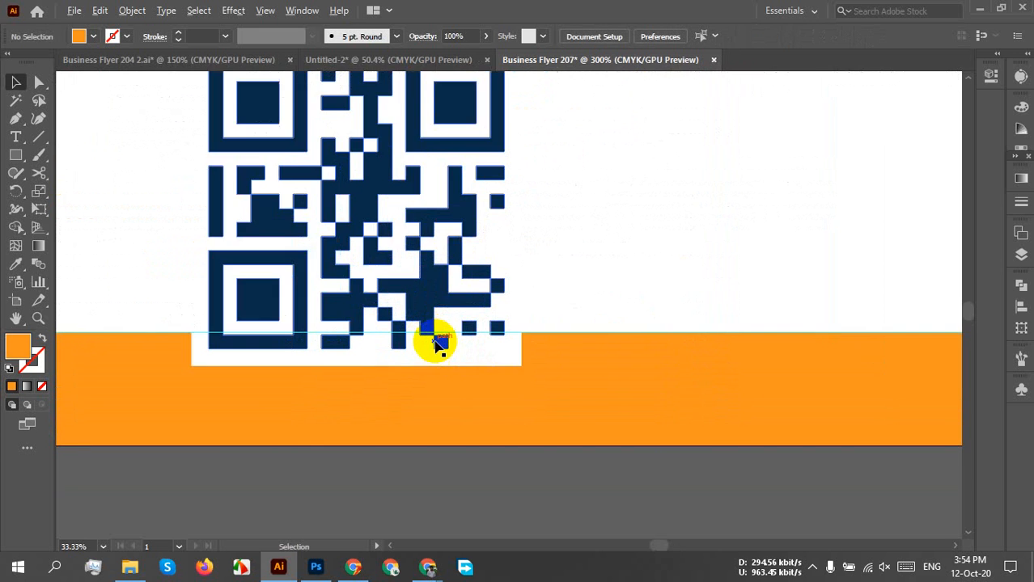
scroll(438, 343, "down", 5)
scroll(436, 342, "up", 3)
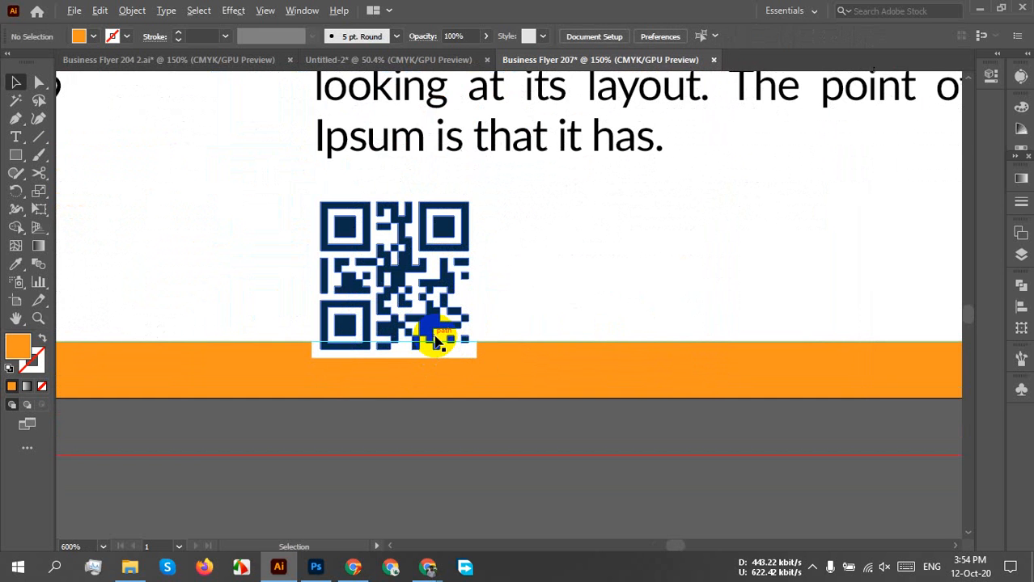
scroll(432, 340, "down", 3)
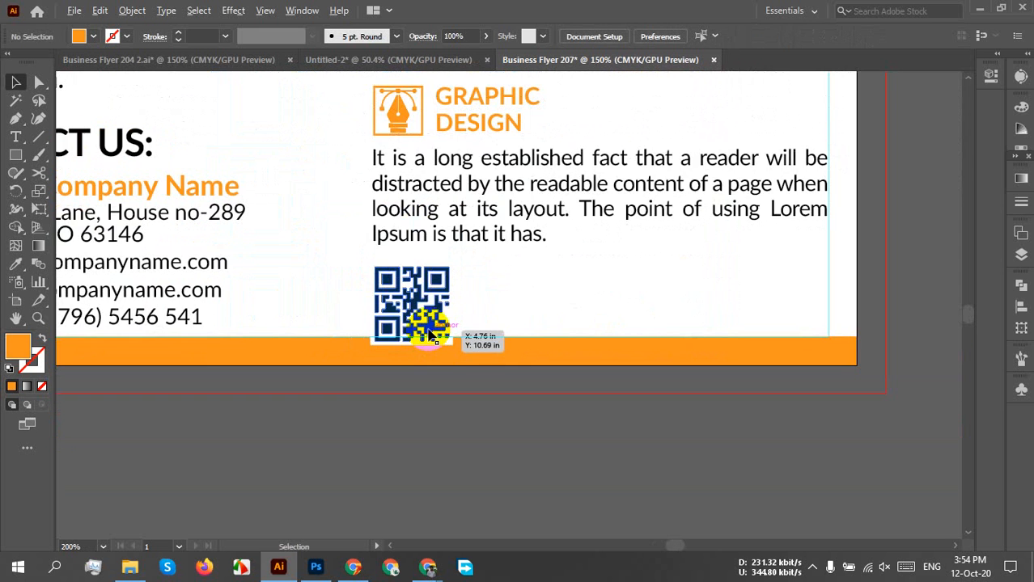
scroll(400, 335, "up", 3)
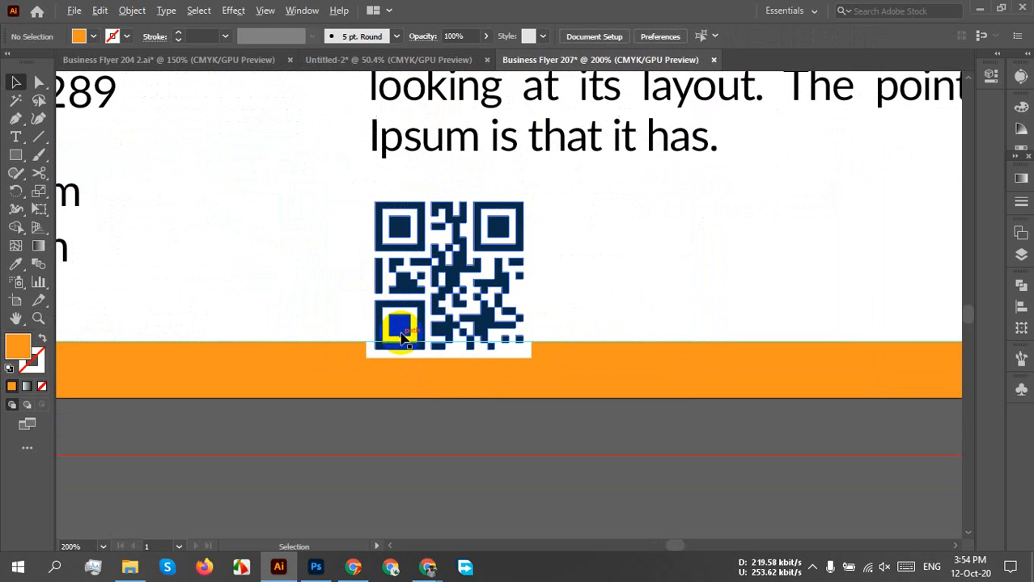
mouse_move(446, 322)
left_mouse_down()
mouse_move(439, 317)
mouse_move(450, 307)
left_mouse_up()
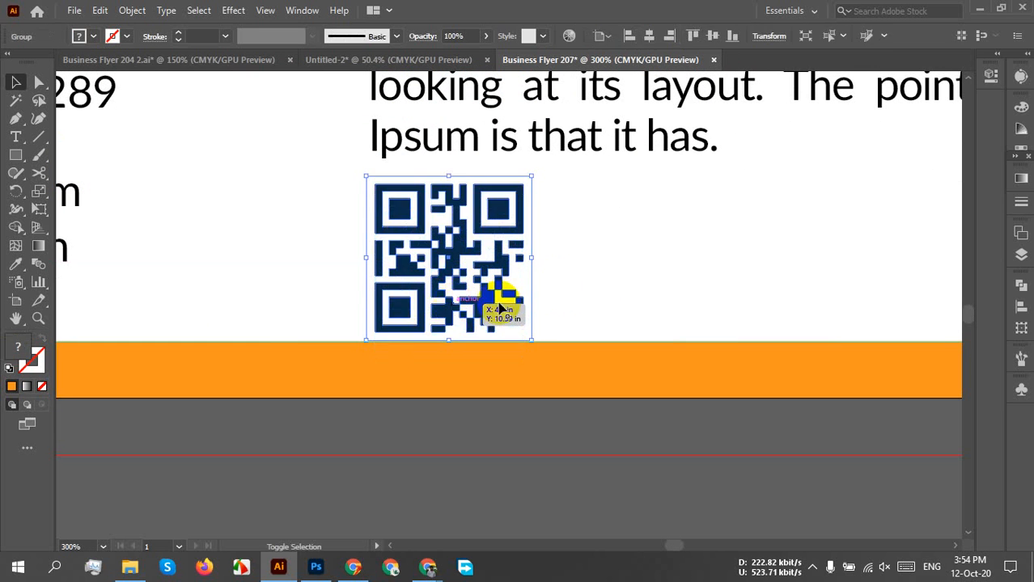
left_click(560, 291)
scroll(559, 291, "down", 4)
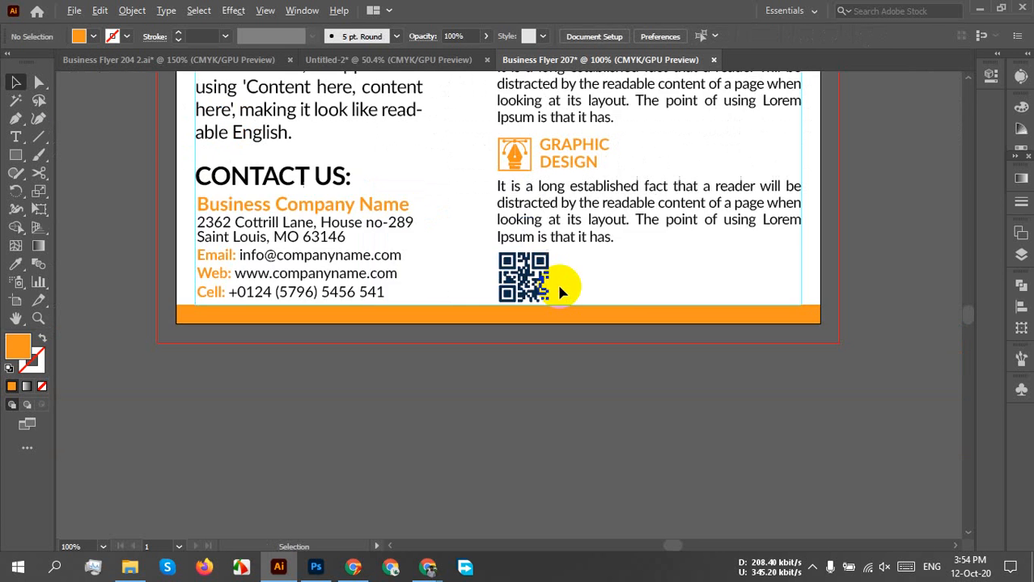
Delete the three unused stock photos lying outside the artboard
left_click_drag(719, 258, 710, 346)
scroll(748, 343, "down", 1)
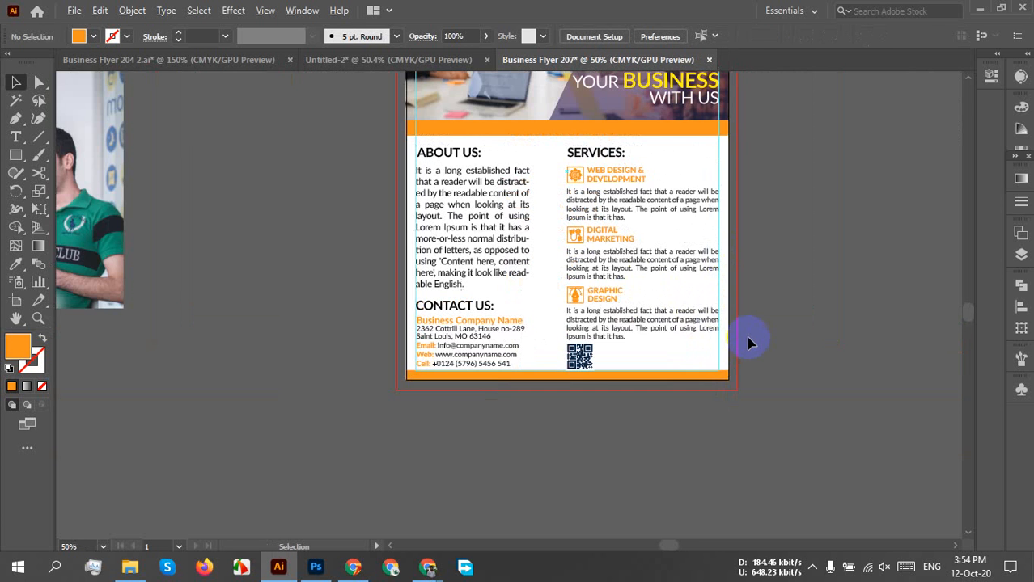
left_click_drag(793, 232, 657, 360)
scroll(767, 315, "down", 2)
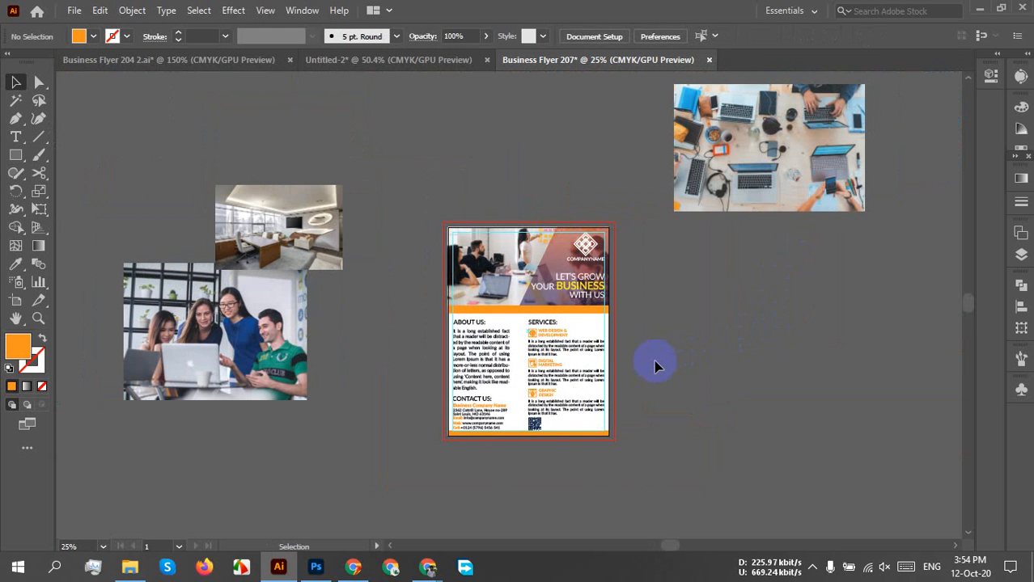
left_click_drag(86, 172, 378, 433)
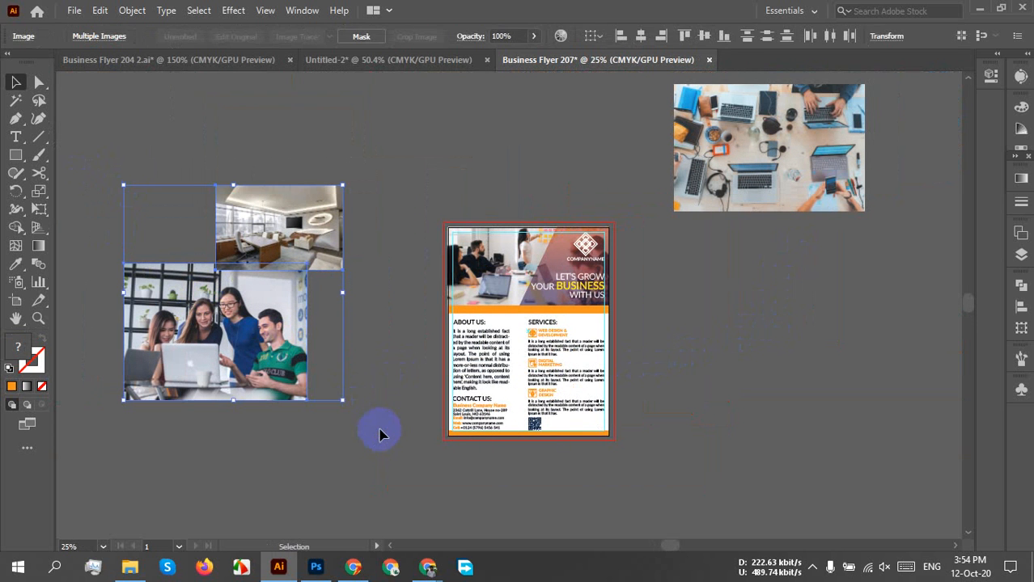
key("Delete")
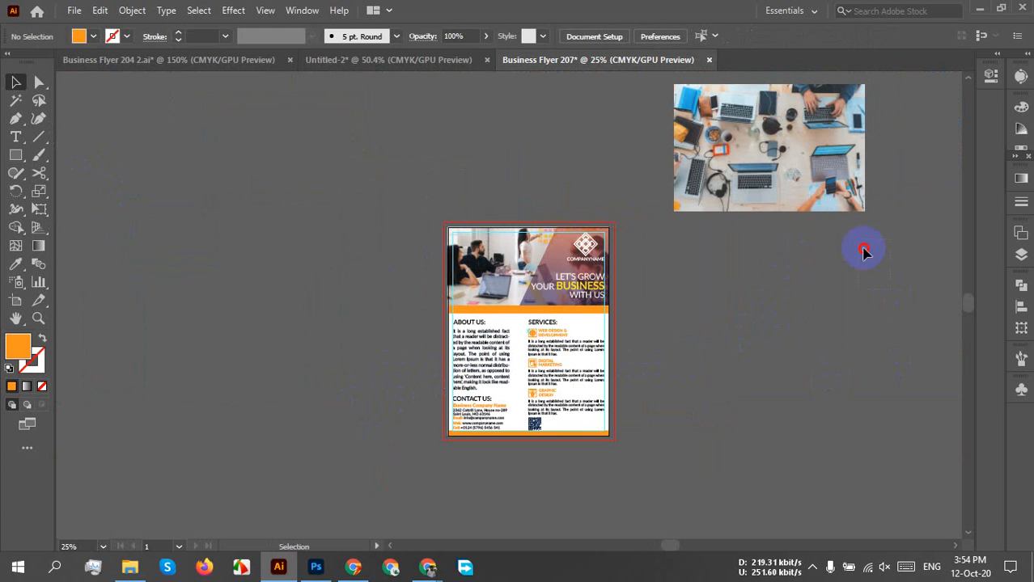
left_click_drag(864, 253, 752, 113)
key("Delete")
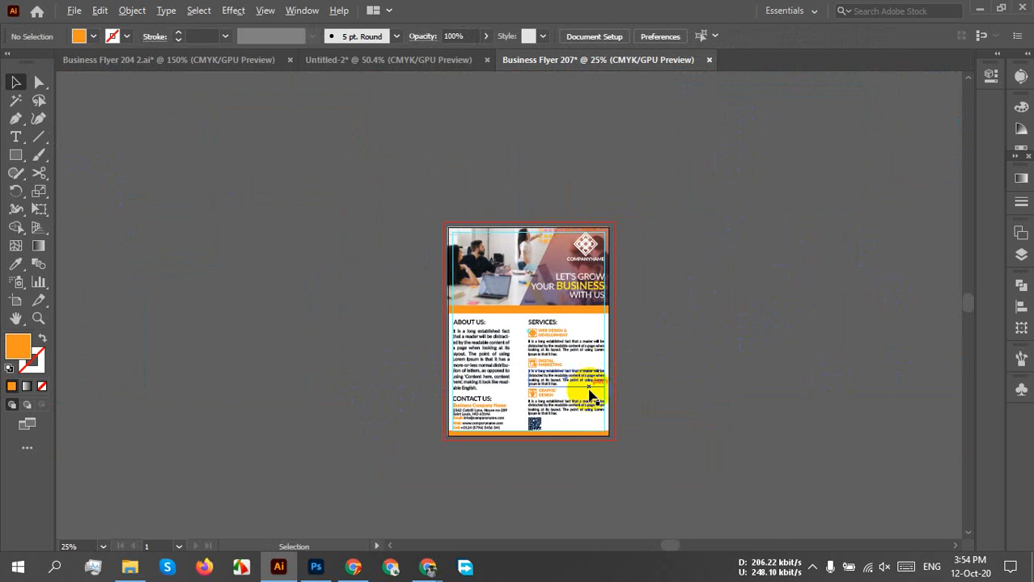
Check the finished flyer and save it to the Desktop as the Illustrator file Business Flyer 207 1 in Illustrator 2020 format
scroll(589, 389, "up", 4)
left_click_drag(570, 141, 745, 215)
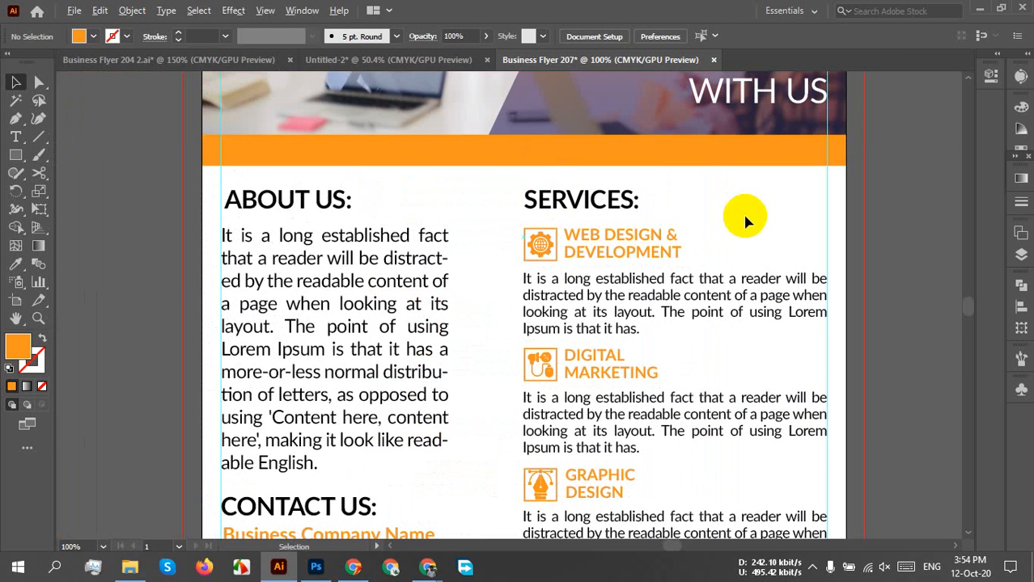
scroll(743, 212, "down", 2)
left_click_drag(785, 292, 617, 367)
key("ctrl+s")
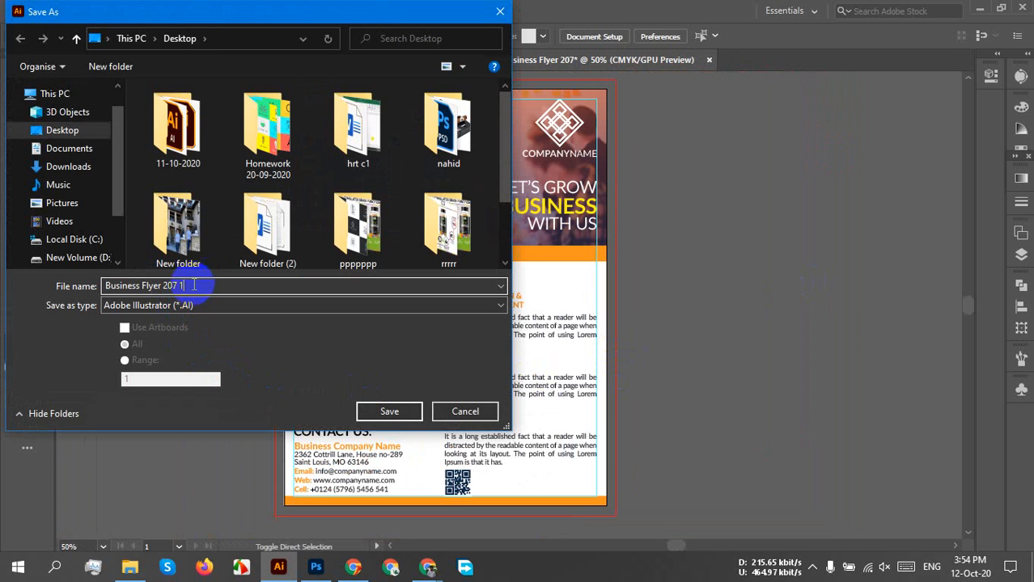
left_click(408, 421)
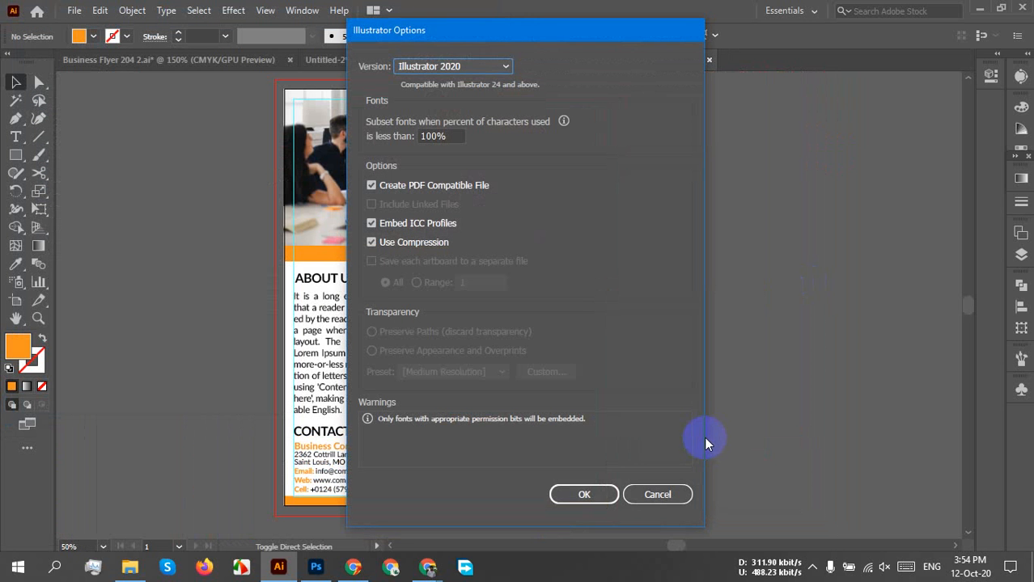
left_click(587, 493)
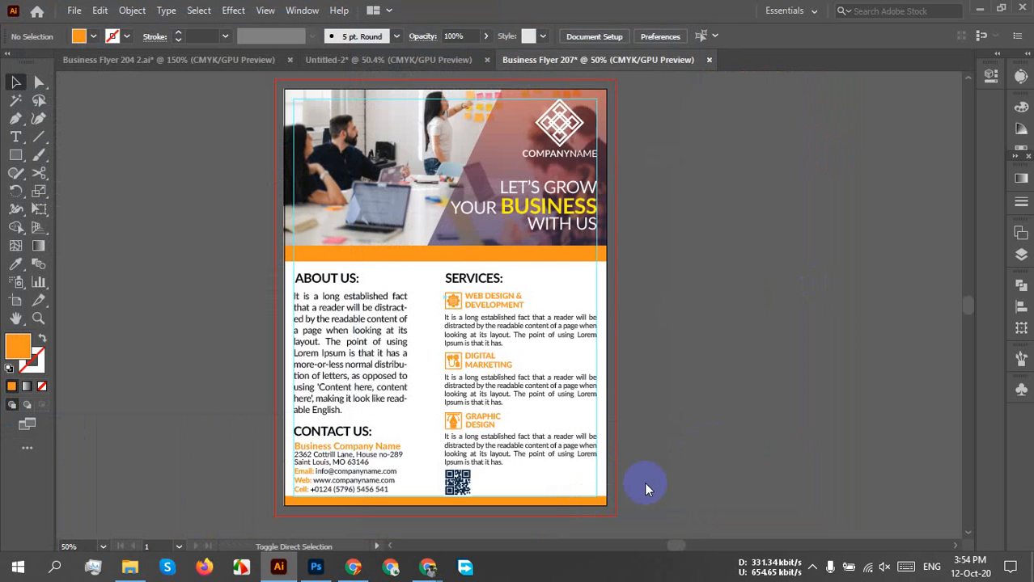
Export the flyer to the Desktop as the PNG file Business Flyer 207 1 at High (300 ppi) with a transparent background
left_click(73, 10)
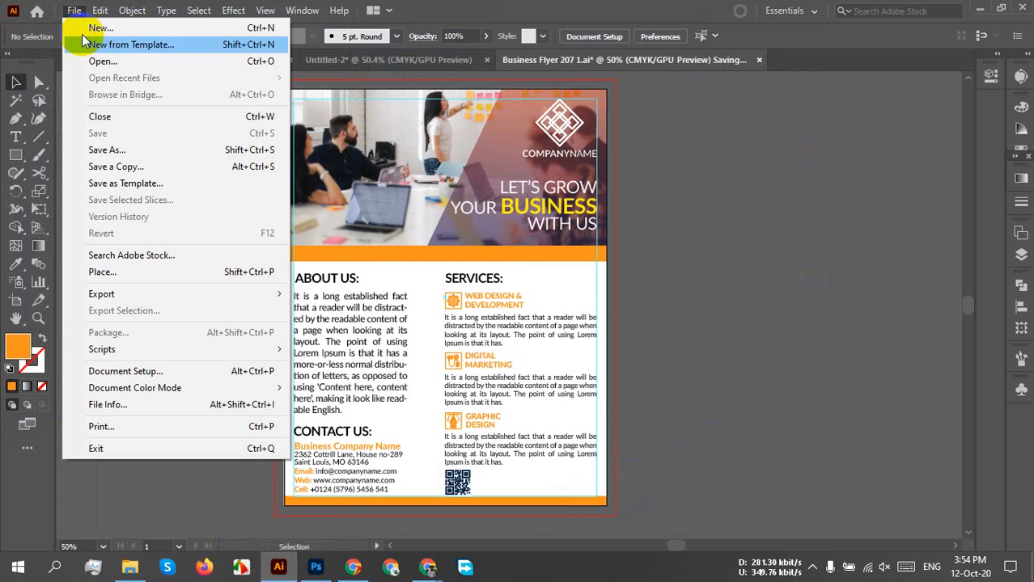
mouse_move(164, 296)
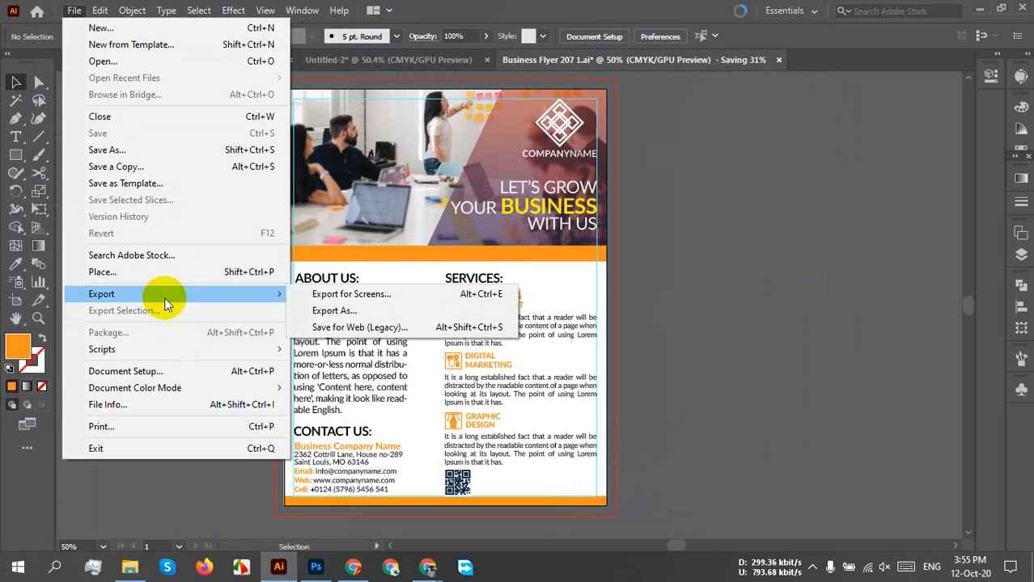
left_click(344, 312)
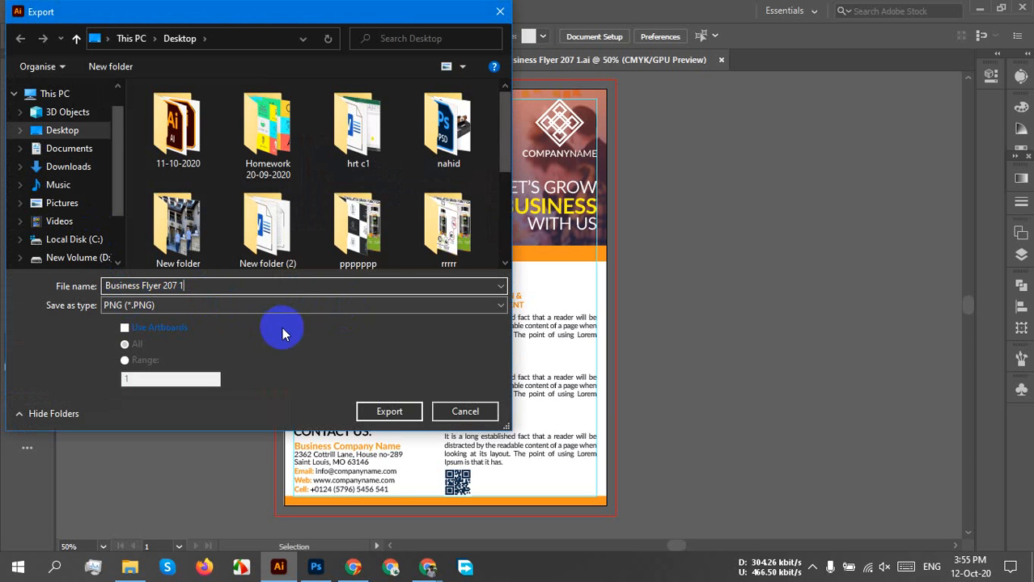
left_click(404, 423)
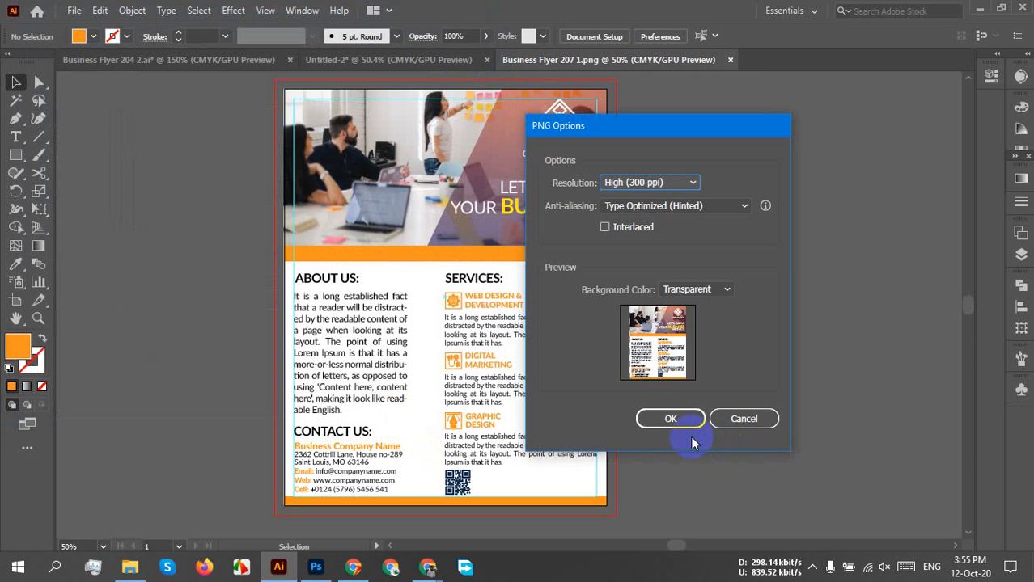
left_click(666, 421)
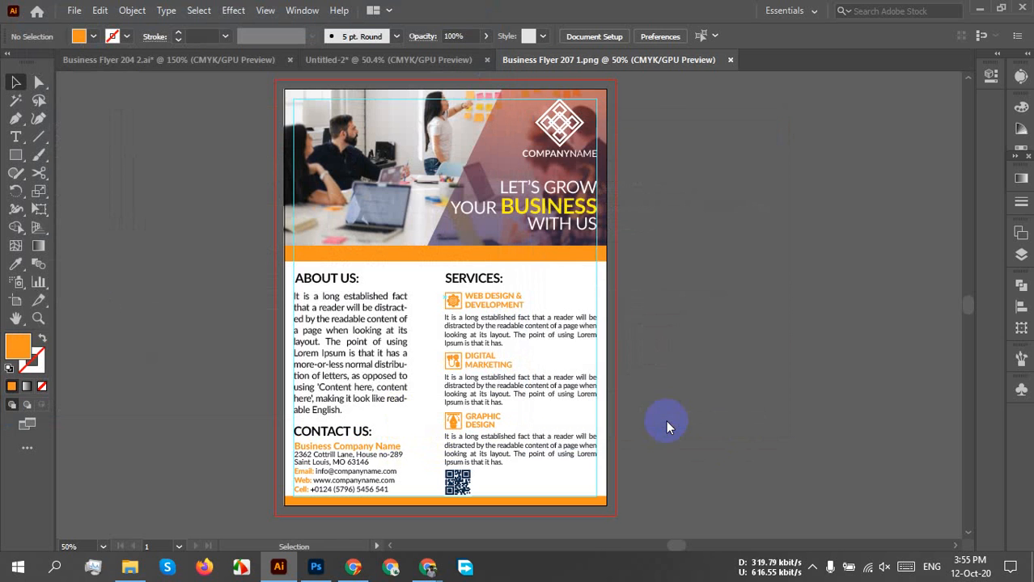
Switch to File Explorer, refresh the Desktop folder and open the exported Business Flyer 207 1 PNG in Photos
left_click(130, 567)
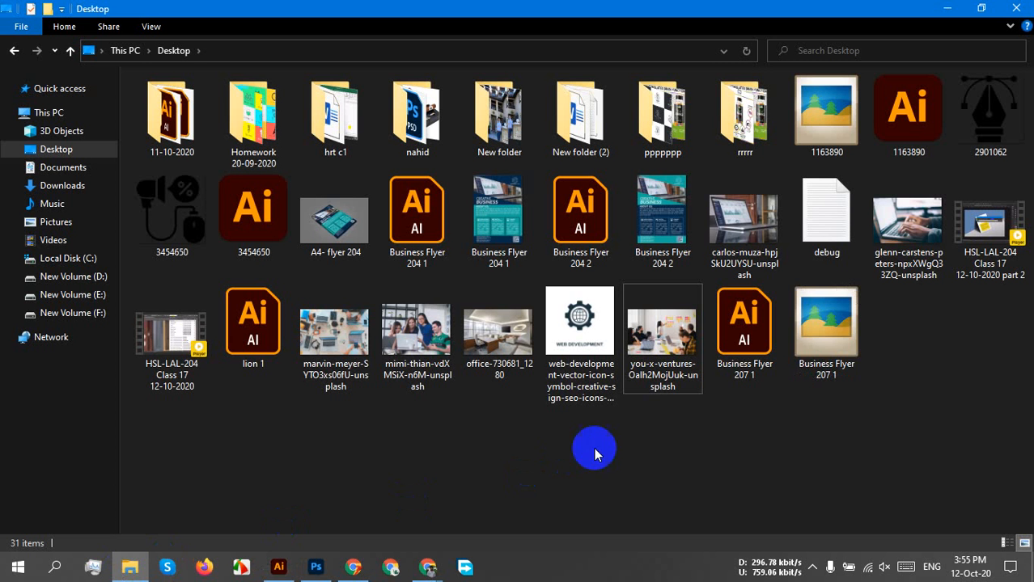
right_click(898, 341)
left_click(909, 396)
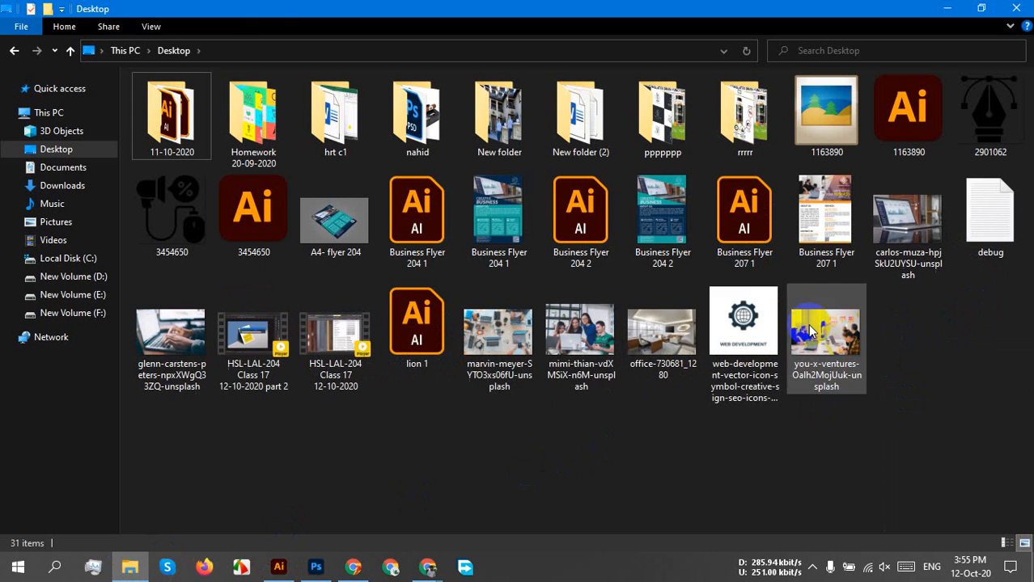
left_click(821, 338)
left_click(824, 243)
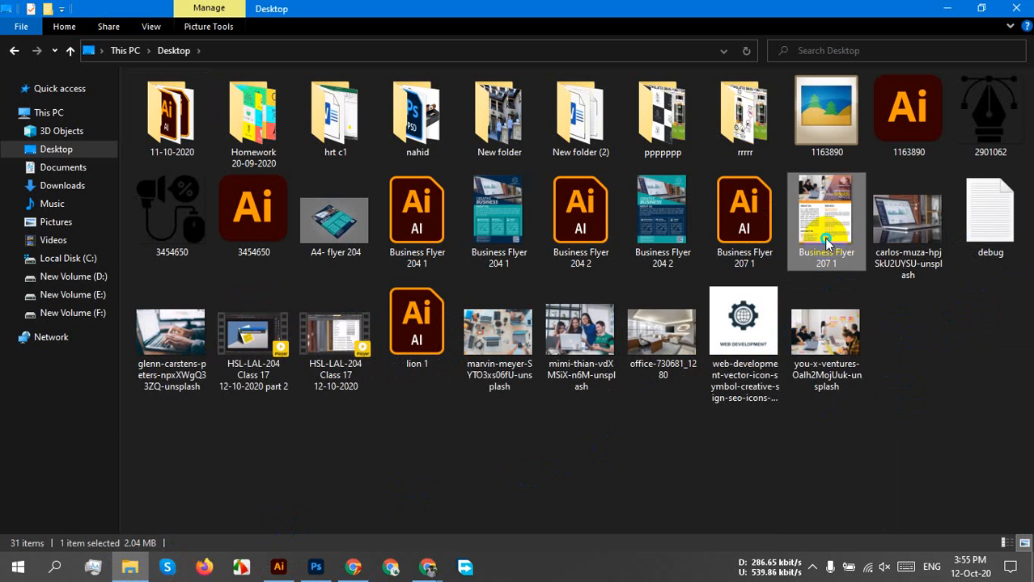
right_click(823, 237)
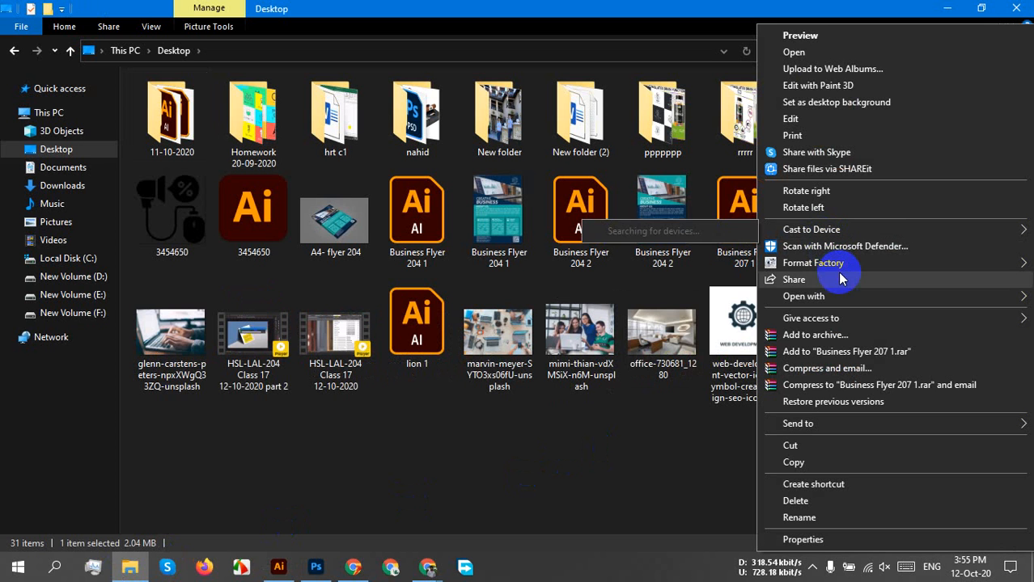
mouse_move(821, 298)
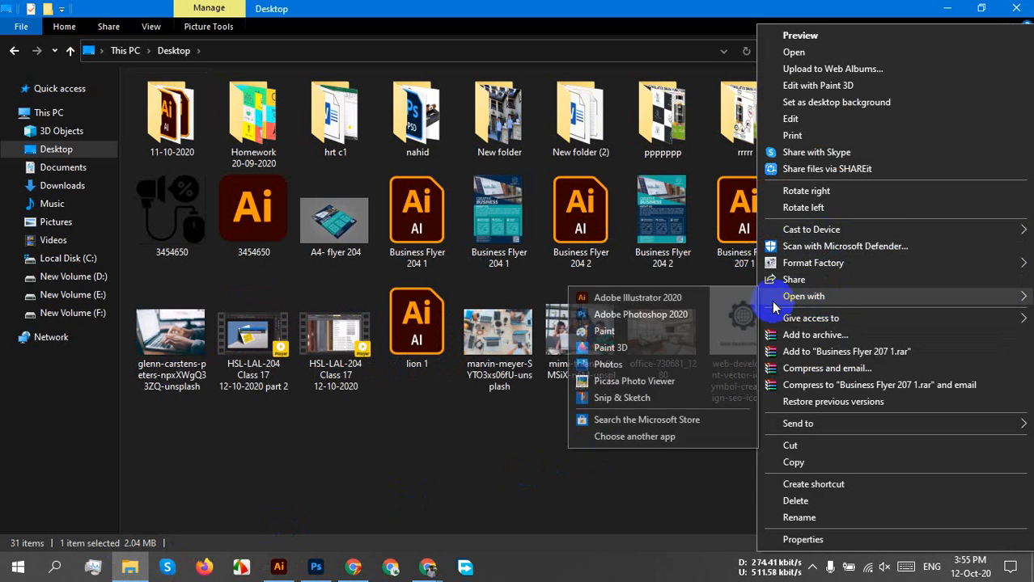
left_click(659, 365)
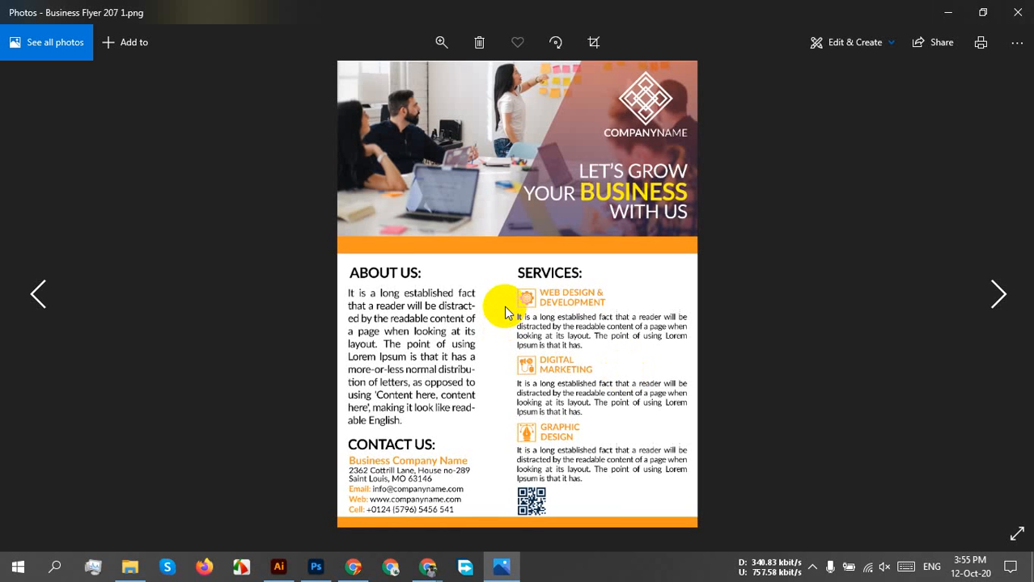
Inspect the exported flyer up close, return it to full-page view and close the image
scroll(495, 302, "down", 1)
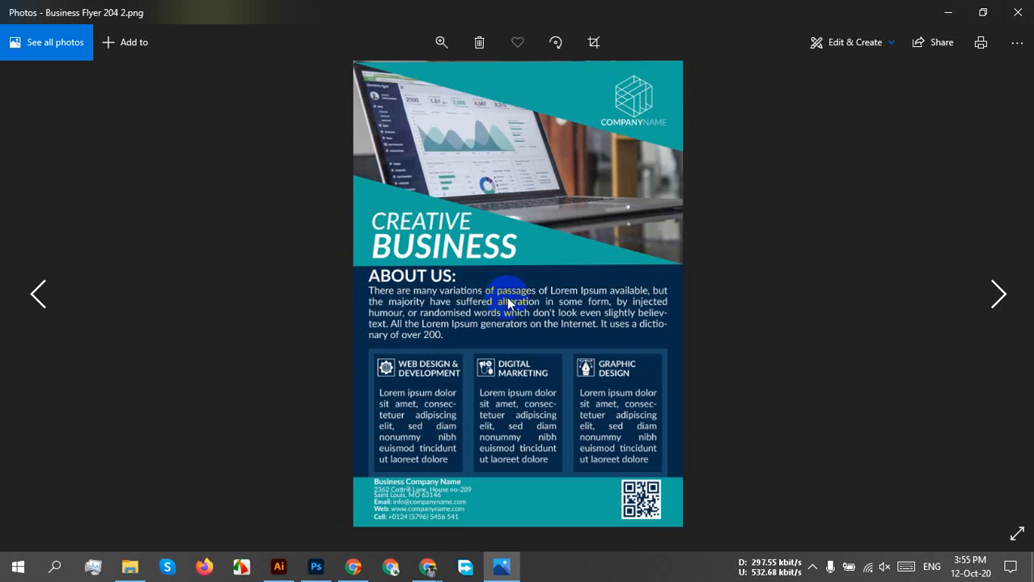
scroll(506, 300, "up", 1)
scroll(598, 372, "up", 1)
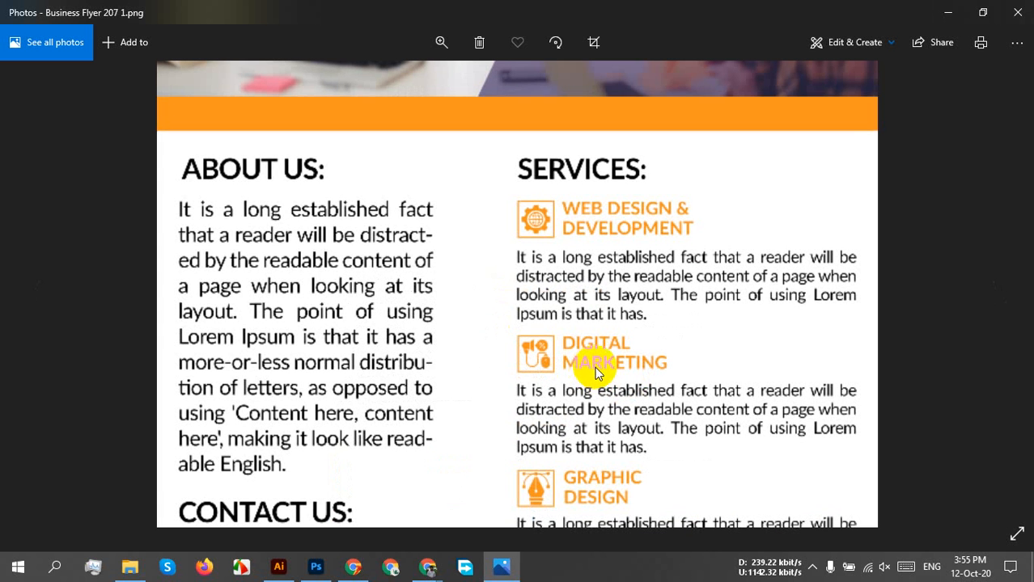
left_click(441, 43)
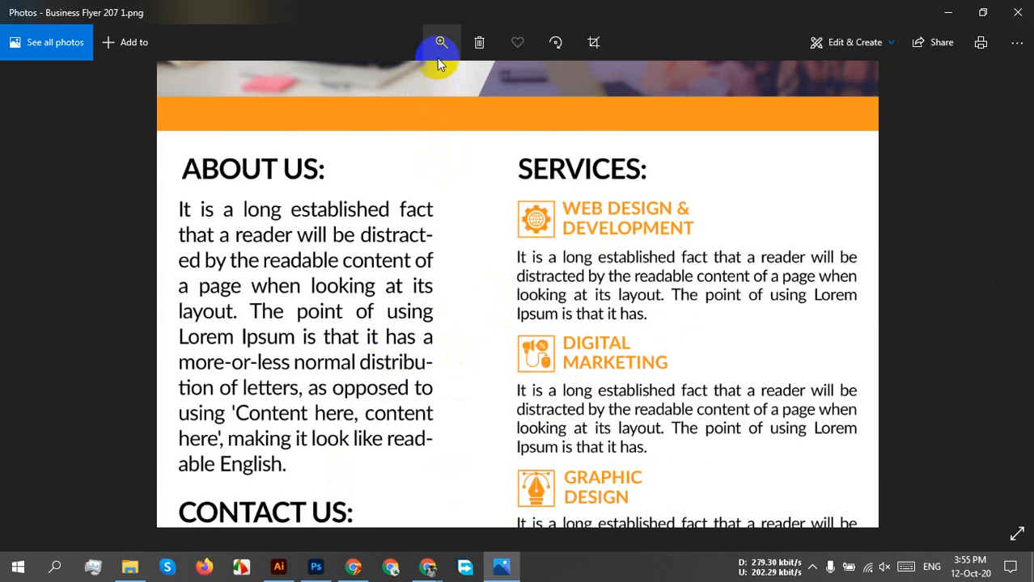
left_click_drag(422, 77, 332, 71)
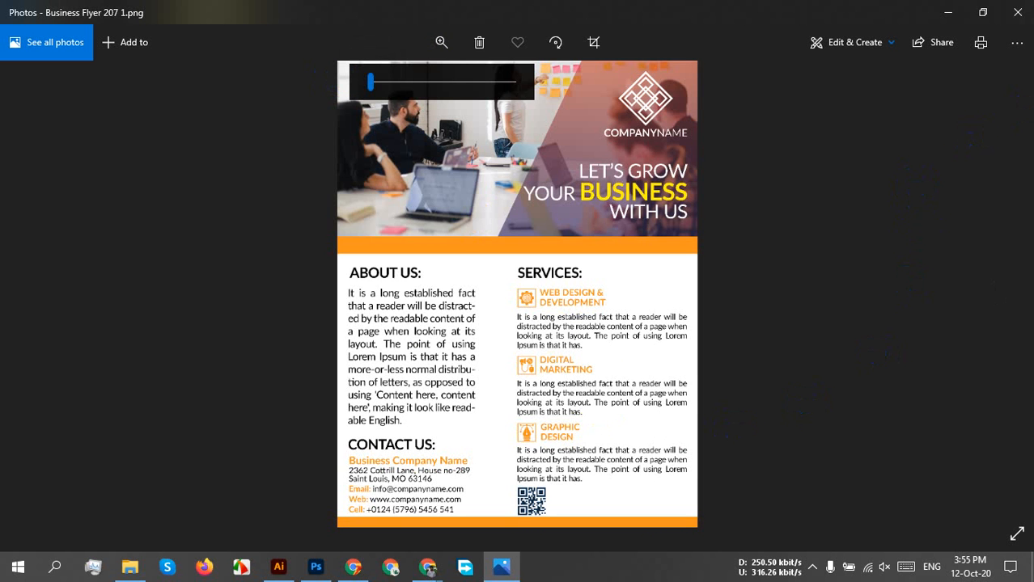
left_click(1016, 11)
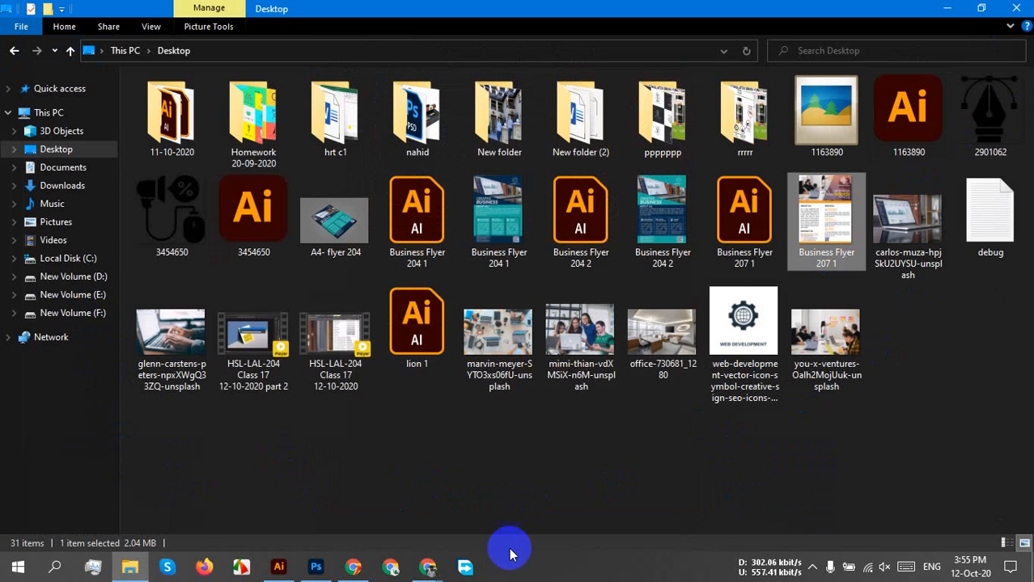
Open the Business Flyer 207 1 PNG from the Desktop in Photoshop as a separate document beside Flyer Mockup.psd
left_click(323, 492)
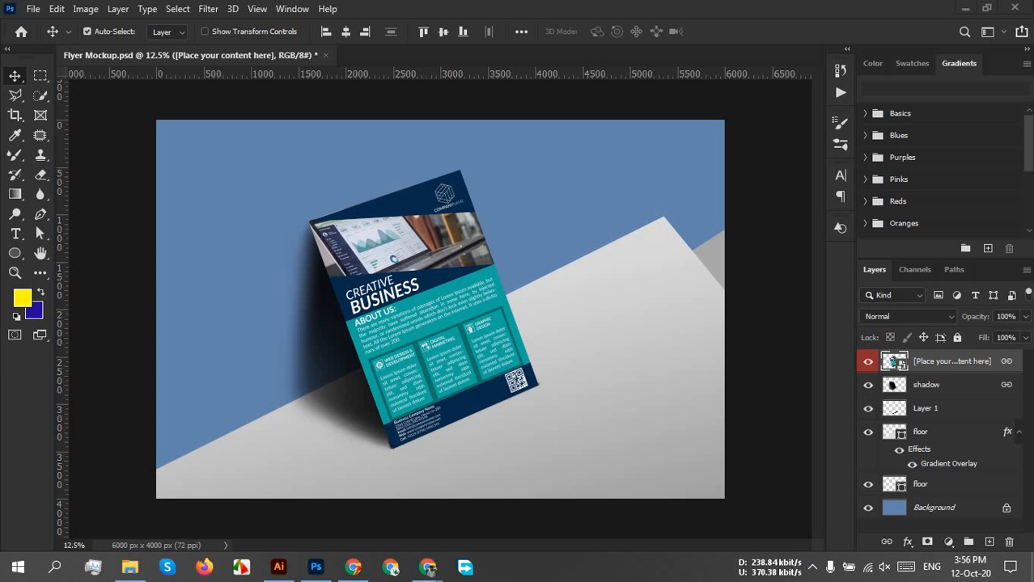
left_click(130, 567)
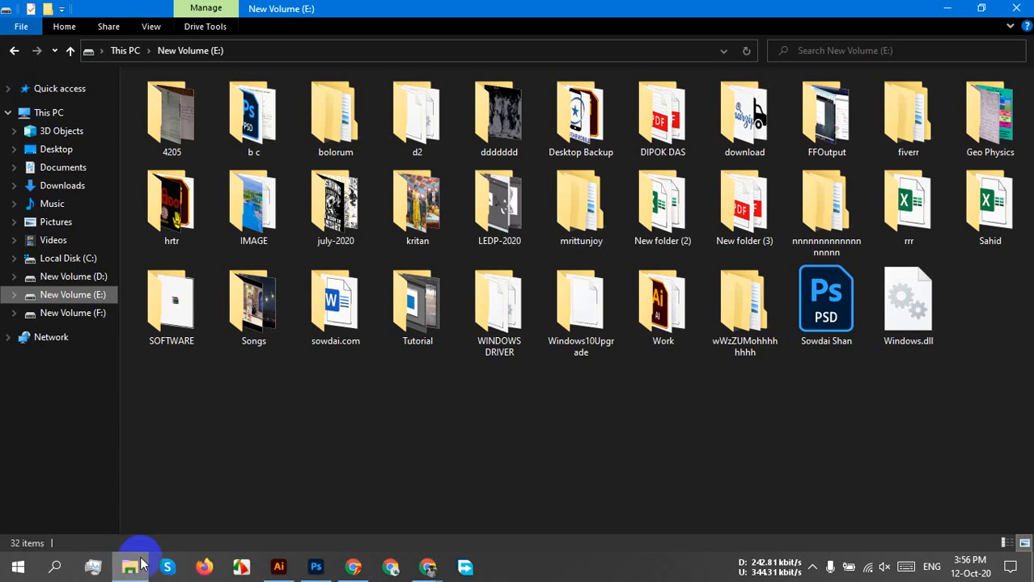
left_click(65, 149)
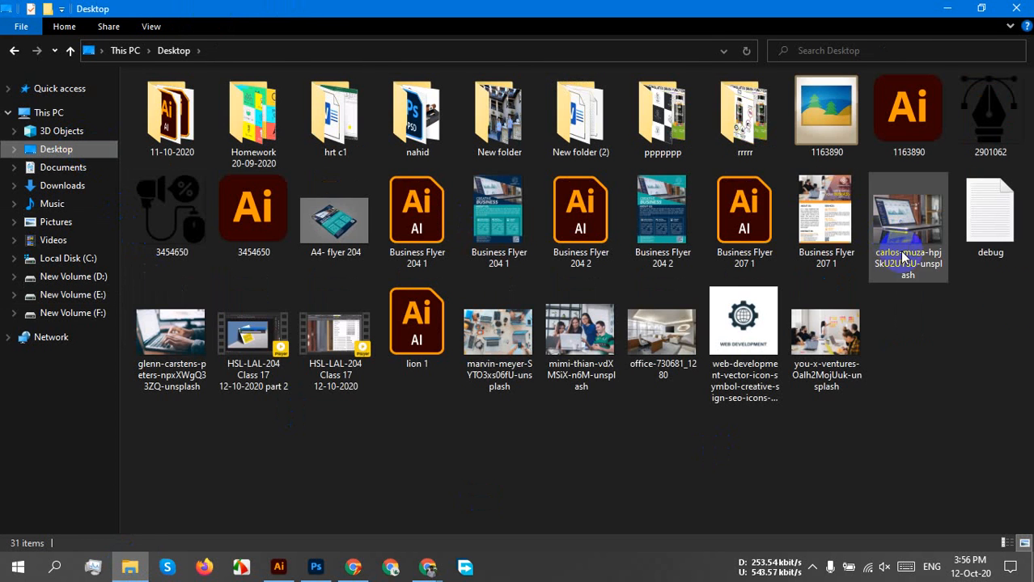
left_click_drag(841, 260, 480, 67)
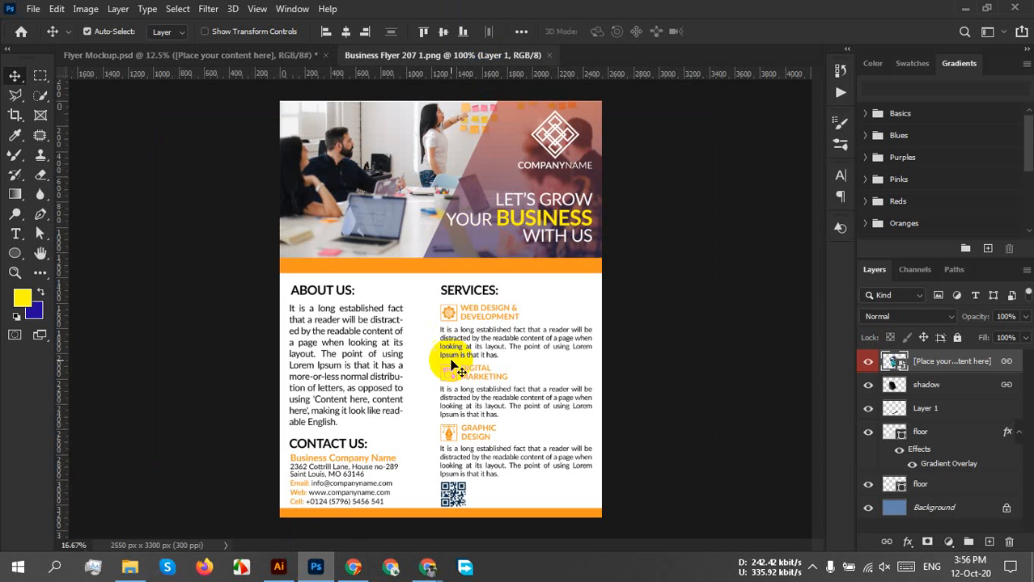
Copy the entire flyer image and paste it into the smart object of the Place your content here layer in Flyer Mockup.psd
key("ctrl+a")
left_click_drag(394, 411, 909, 356)
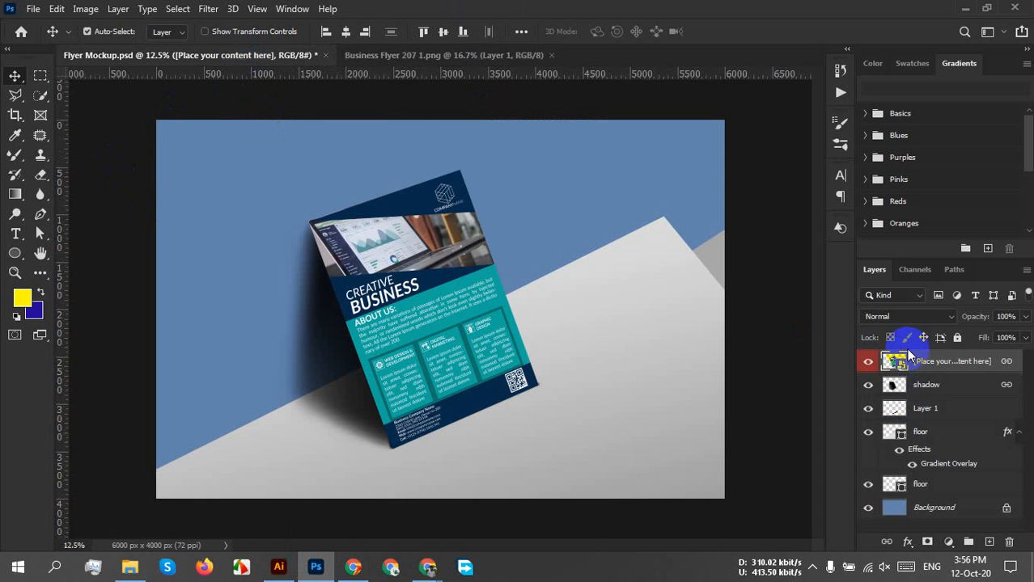
double_click(895, 362)
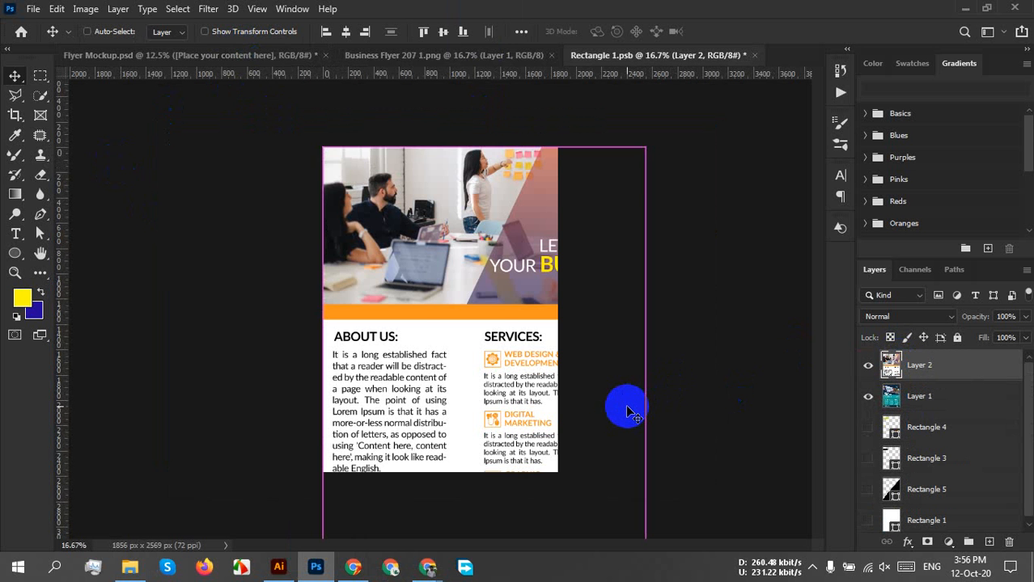
left_click_drag(622, 413, 622, 413)
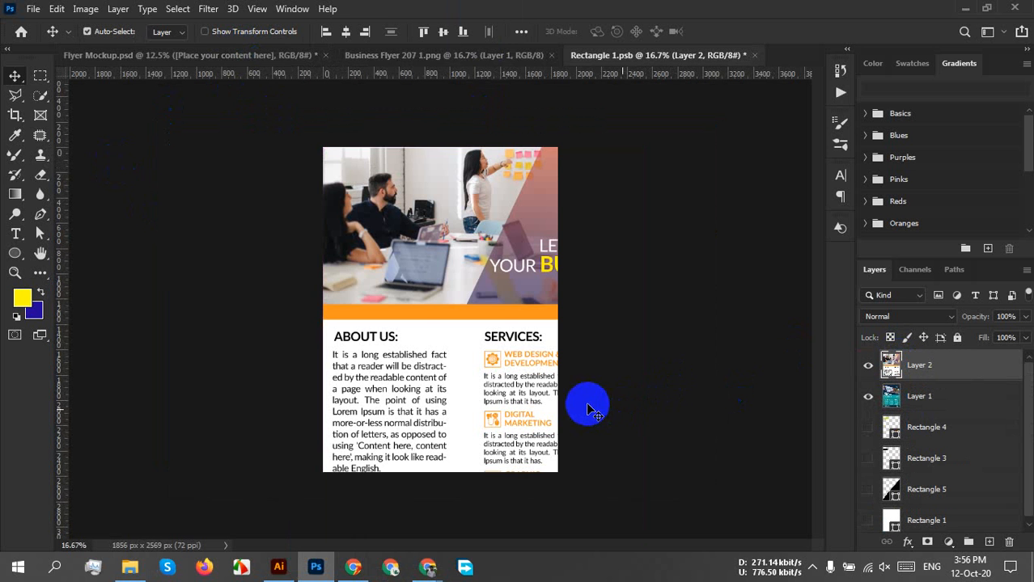
left_click(655, 353)
scroll(639, 353, "down", 5)
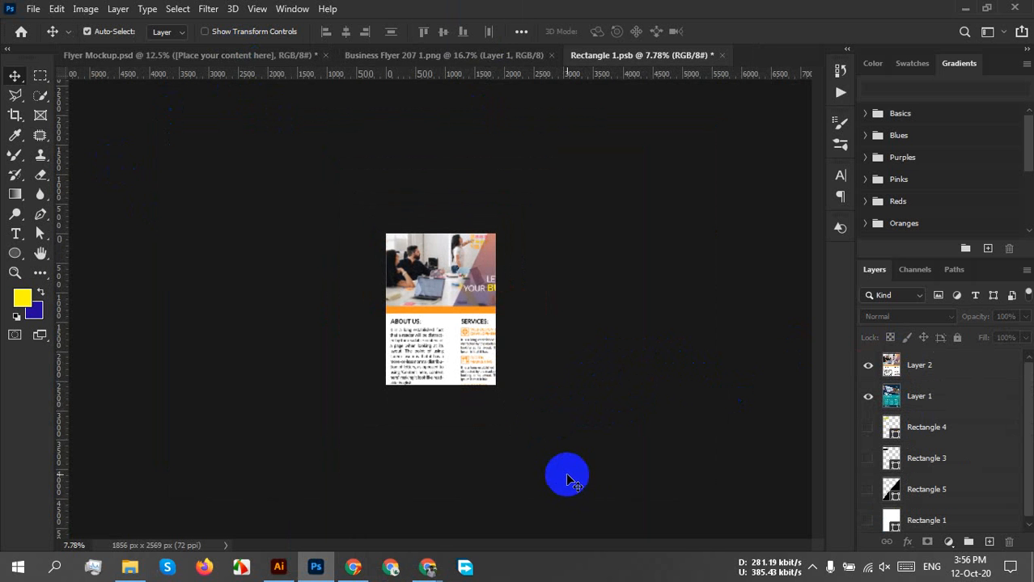
left_click(478, 338, "ctrl")
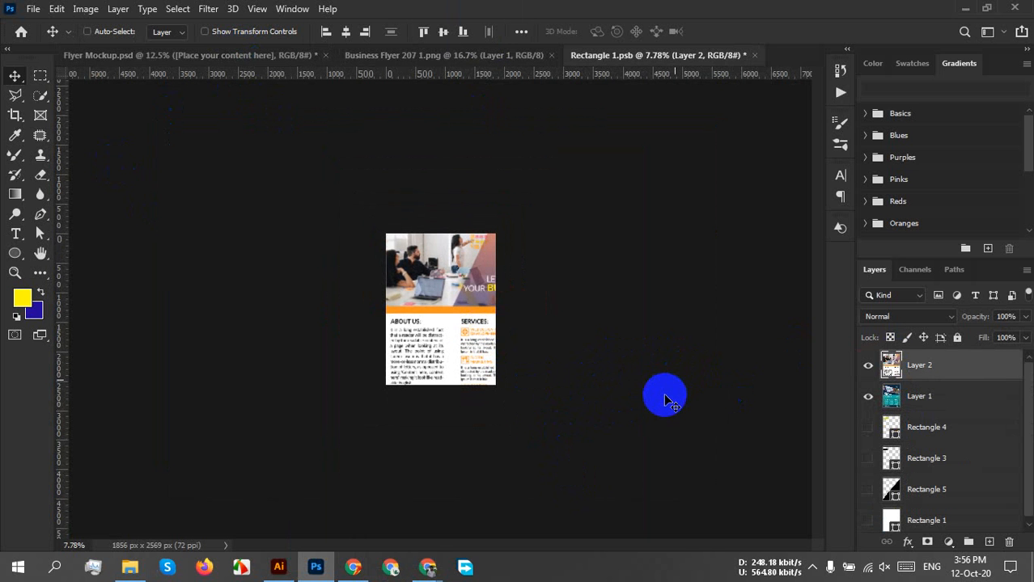
Try scaling the pasted flyer layer proportionally to 73% to match the canvas width, and cancel the transform
key("ctrl+t")
left_click_drag(536, 427, 500, 385)
key("ctrl+plus")
scroll(549, 489, "up", 6)
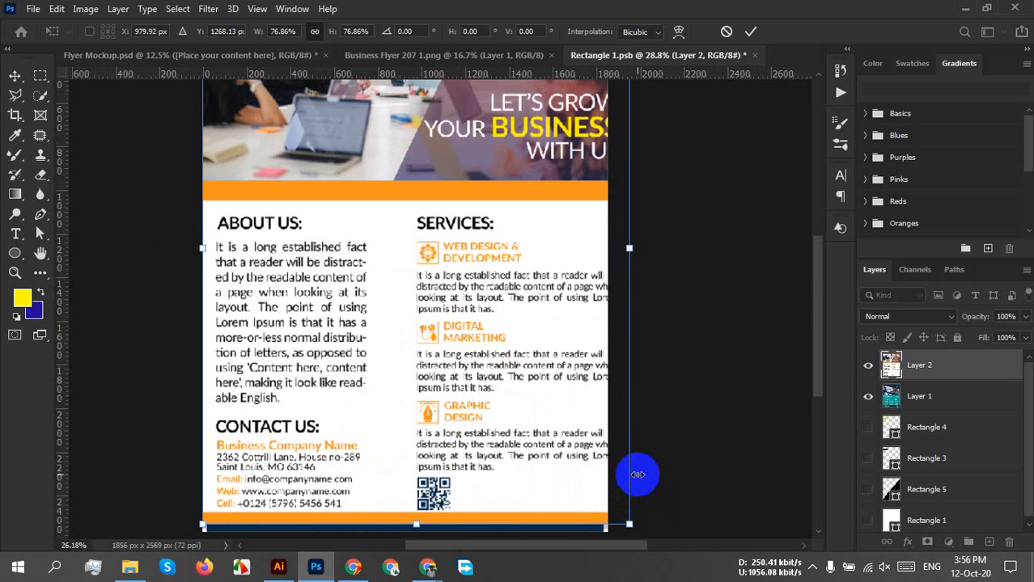
scroll(636, 502, "down", 1)
left_click_drag(652, 509, 553, 387)
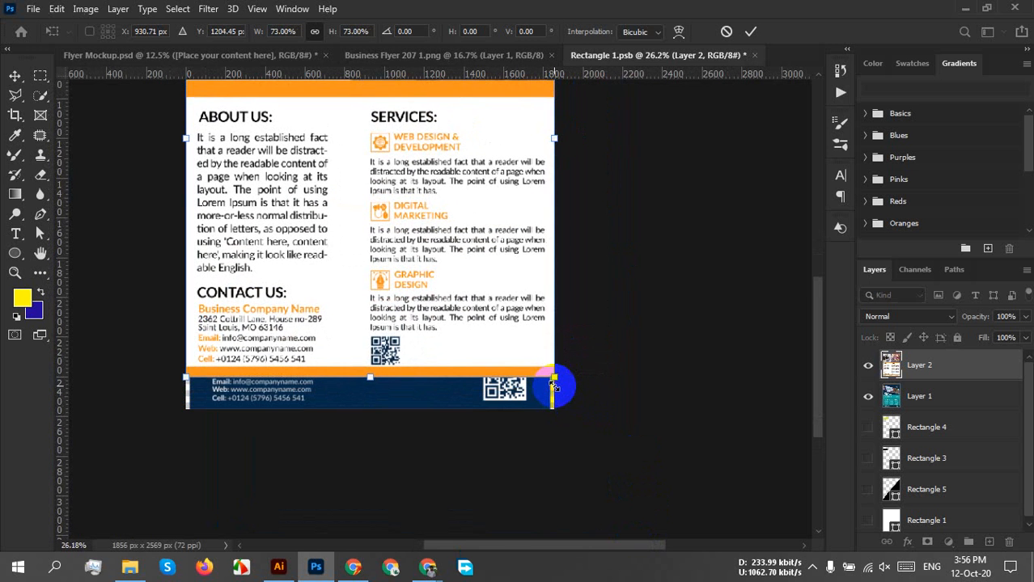
scroll(593, 430, "up", 5)
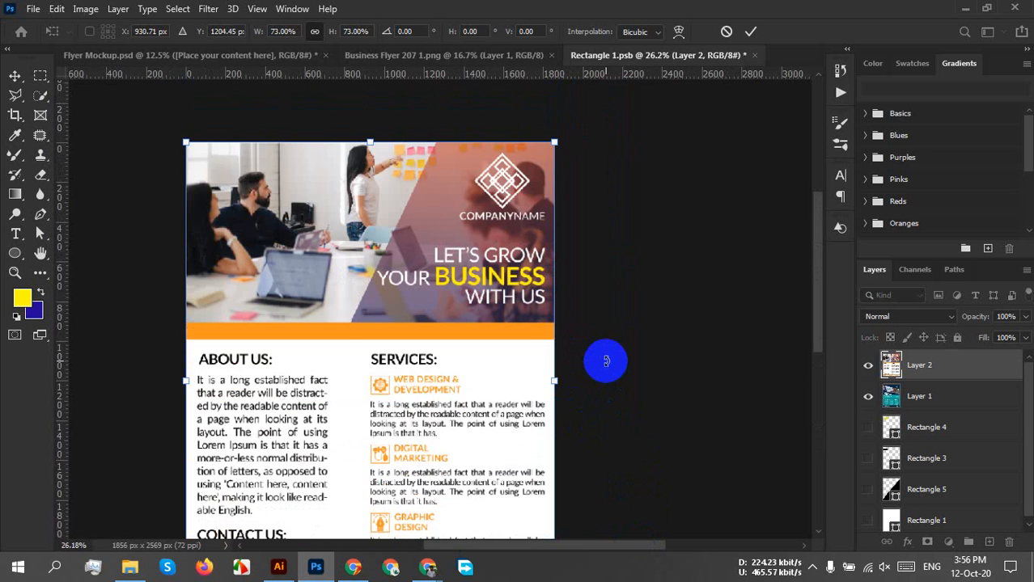
scroll(605, 361, "down", 4)
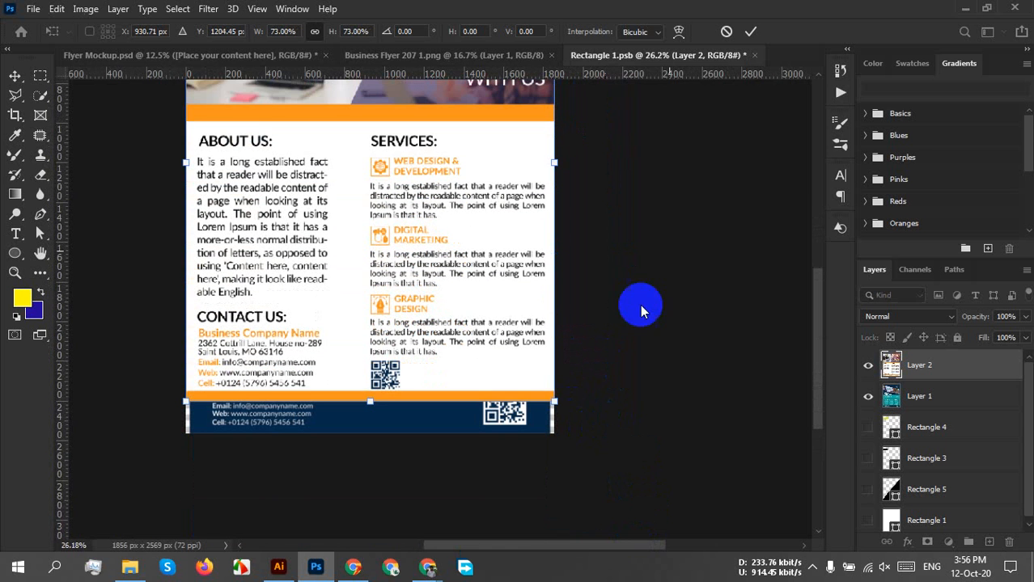
left_click(726, 31)
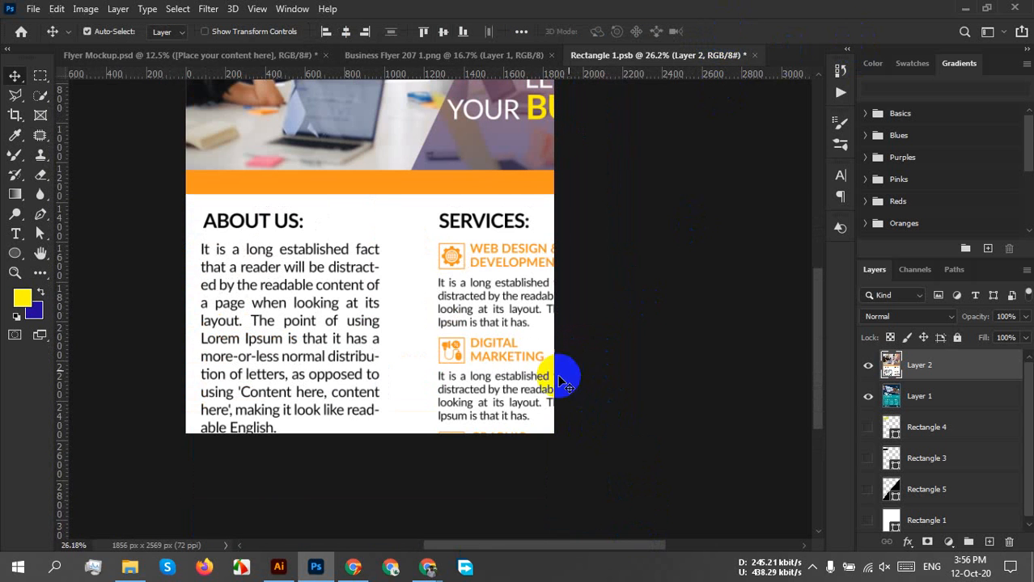
Close the smart object document Rectangle 1.psb and Flyer Mockup.psd without saving their changes
left_click(752, 57)
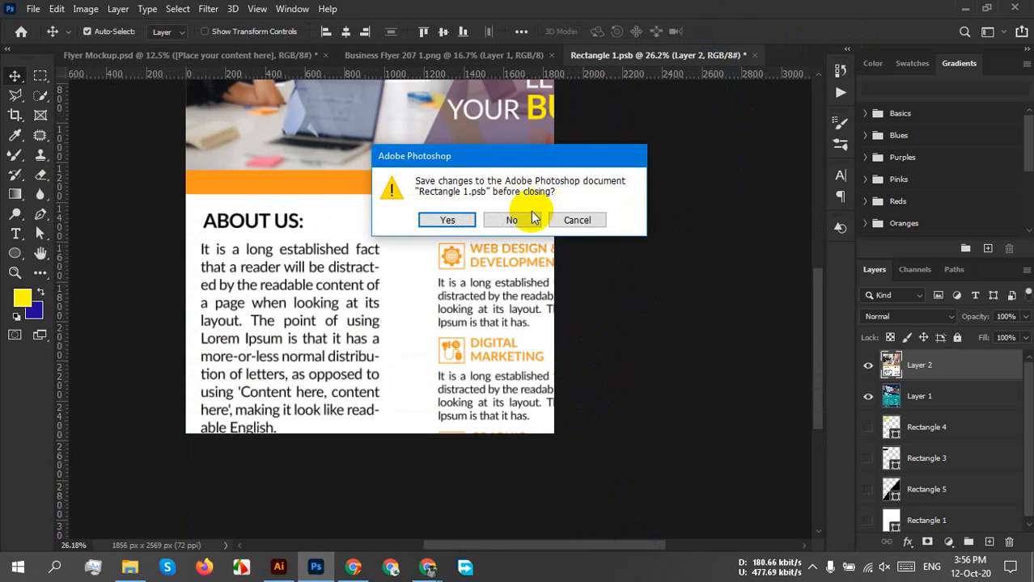
left_click(503, 220)
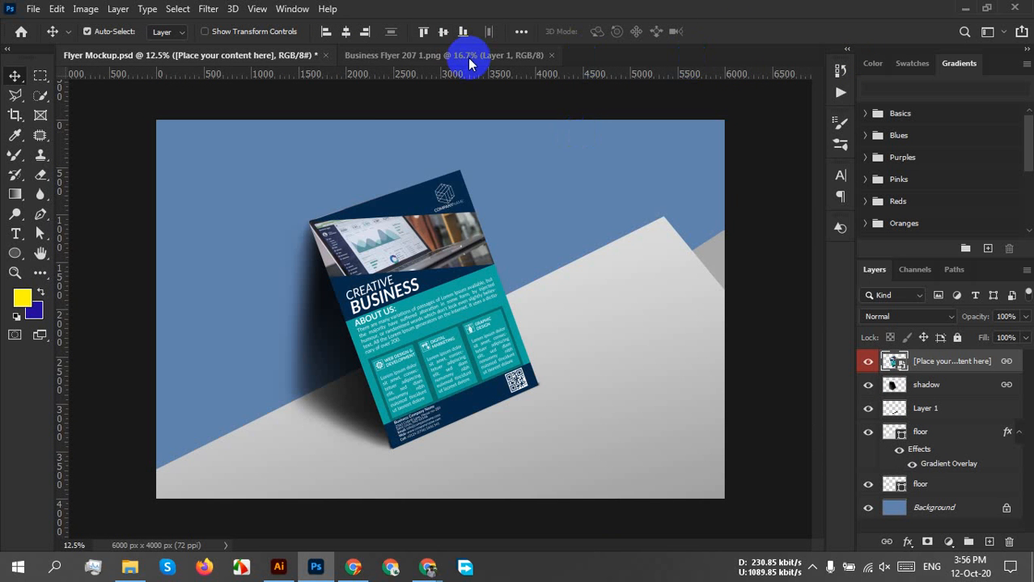
left_click(327, 57)
left_click(506, 220)
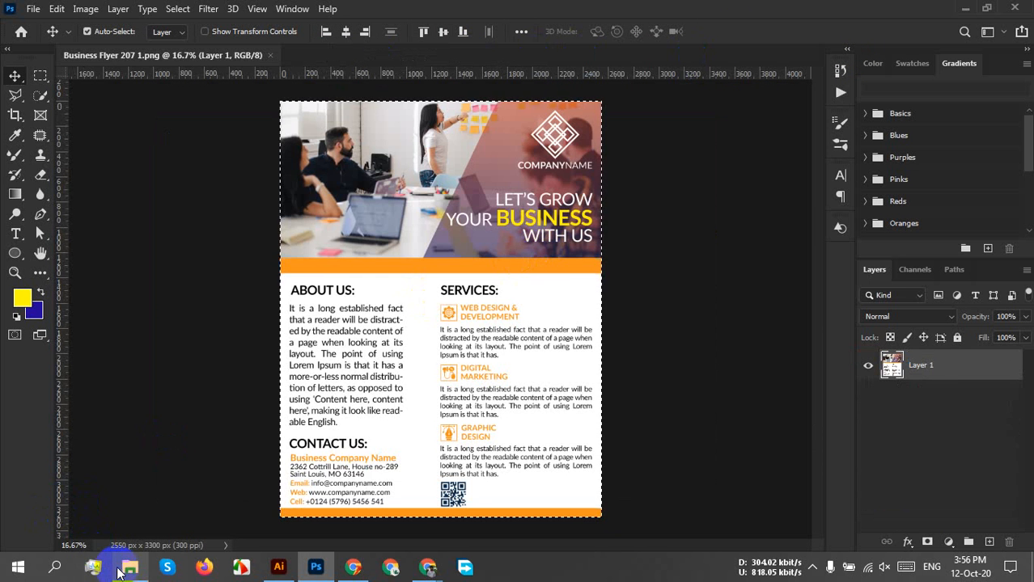
Open Free Letter Size Brochure Cover Mockup.psd in Photoshop alongside the Business Flyer 207 1 PNG document
mouse_move(121, 564)
left_click(115, 526)
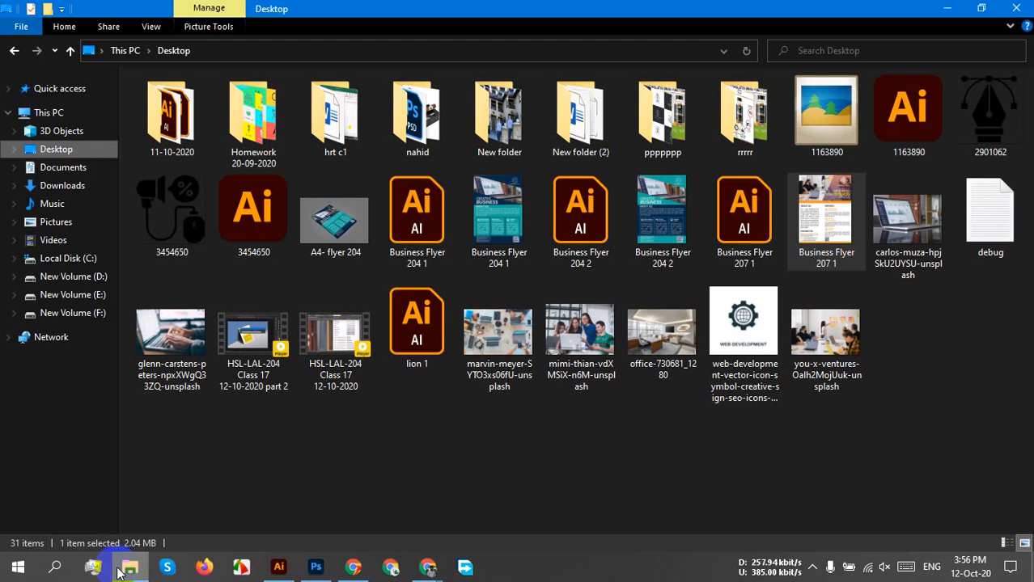
left_click(81, 300)
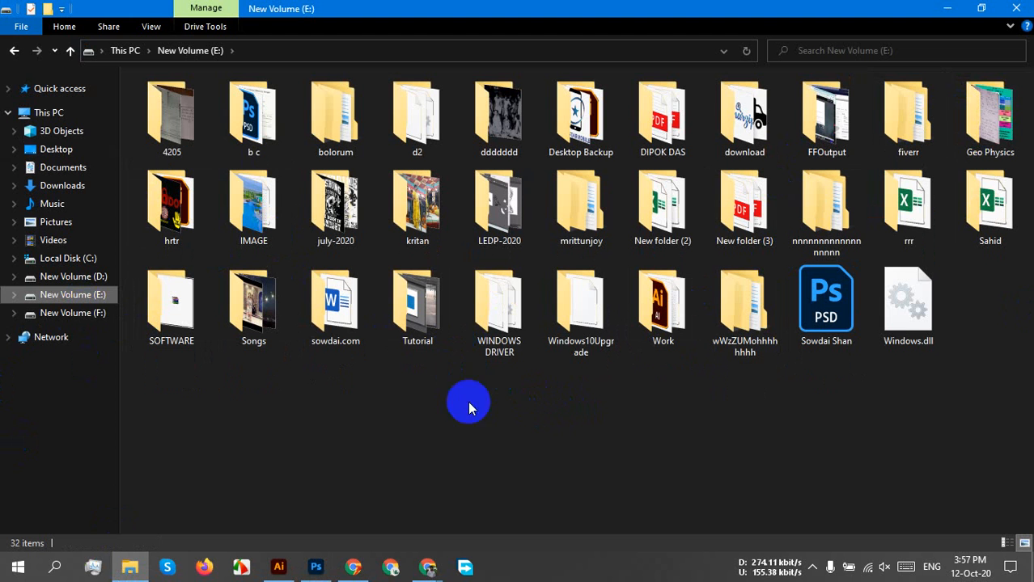
left_click(813, 568)
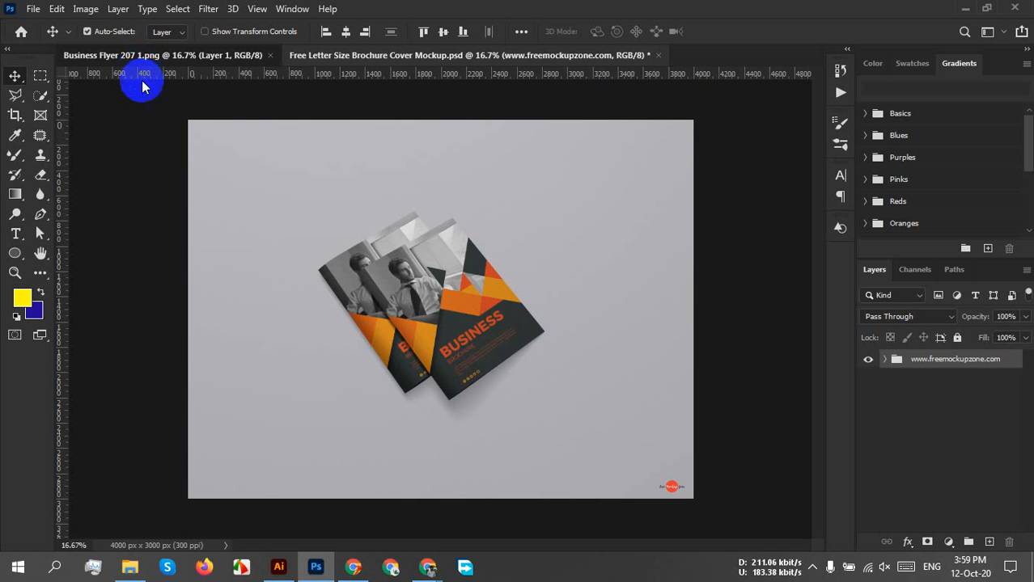
left_click(139, 55)
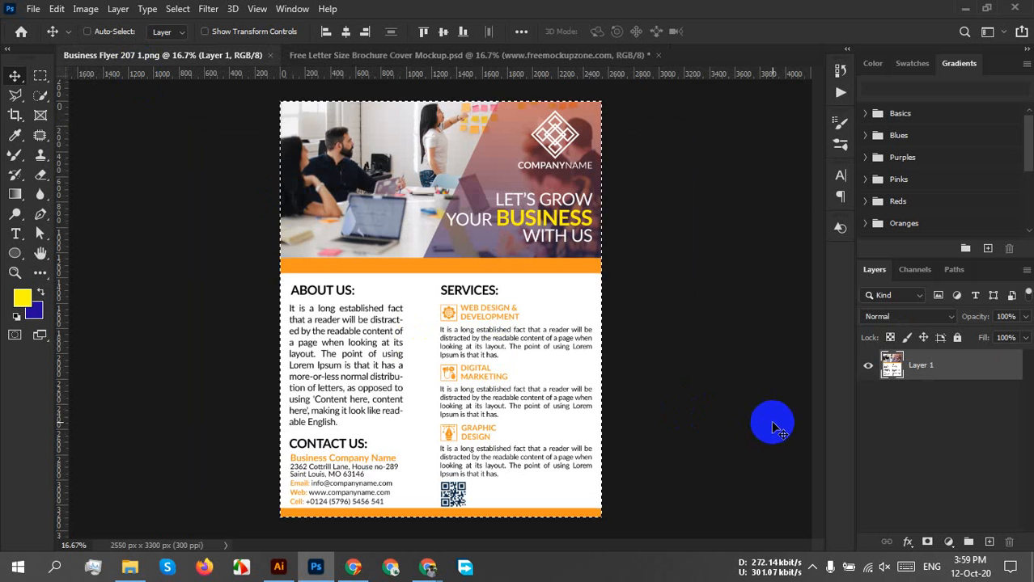
left_click(543, 57)
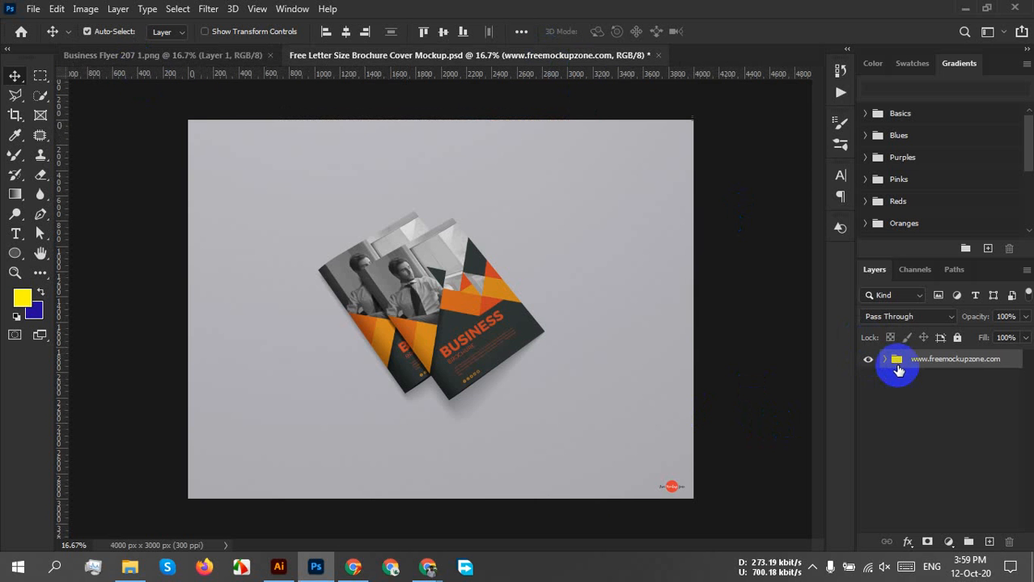
left_click(884, 363)
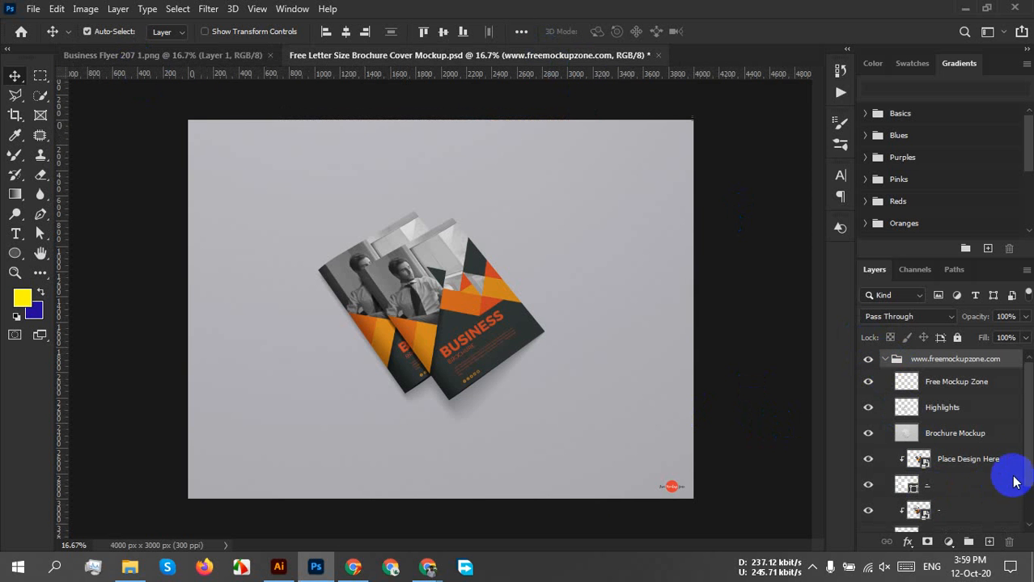
scroll(980, 482, "down", 2)
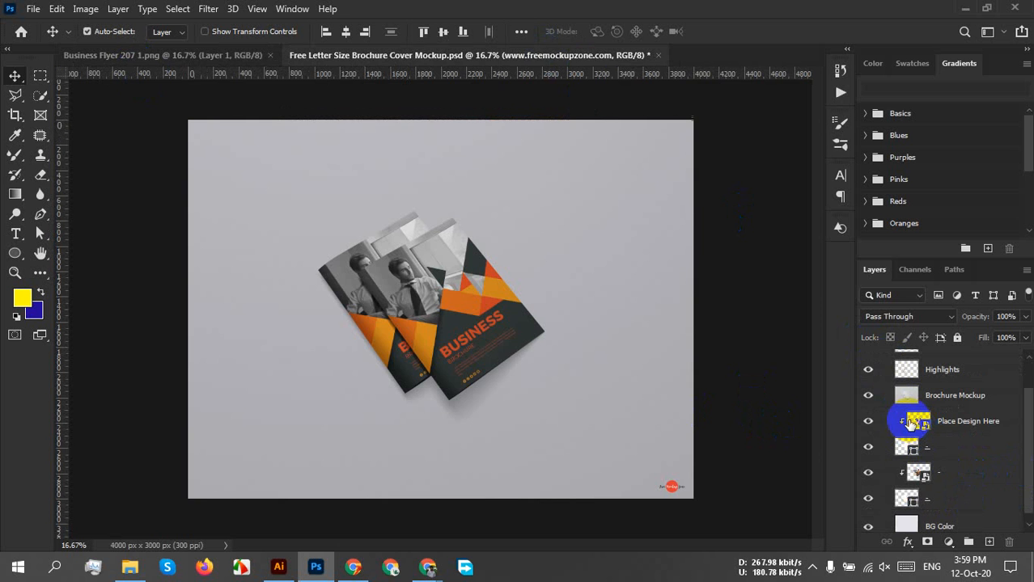
double_click(914, 421)
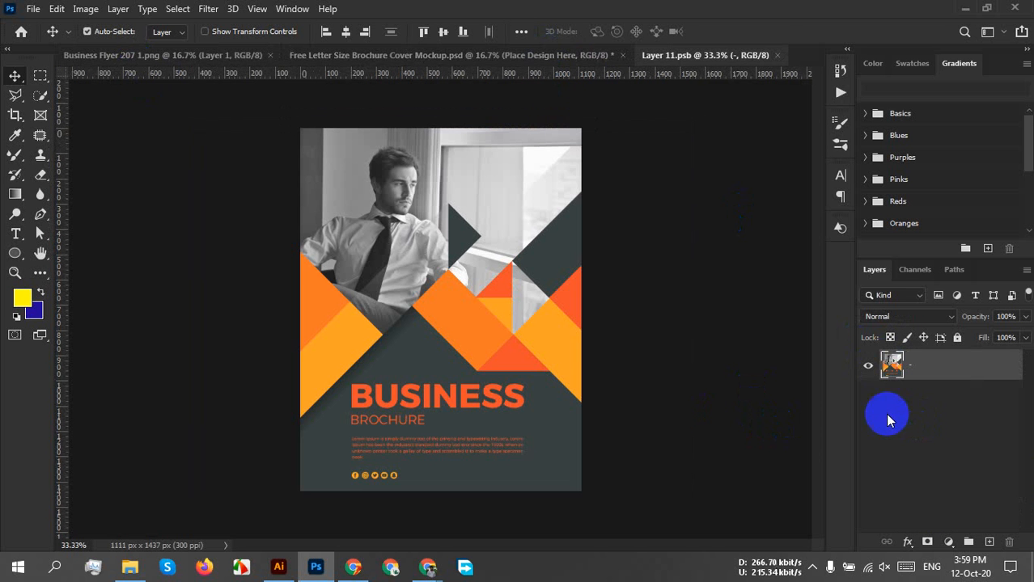
key("ctrl+v")
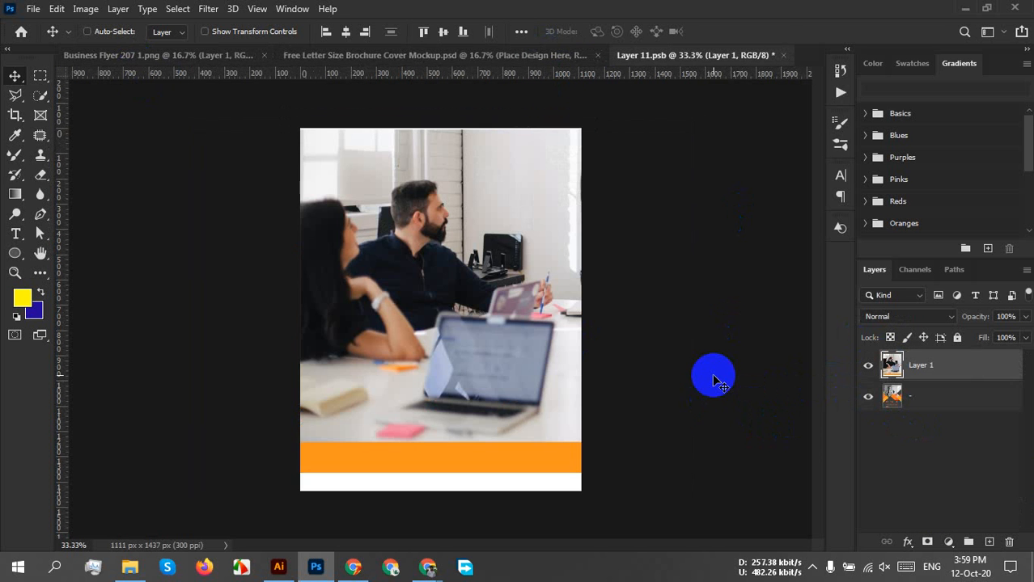
Scale the pasted flyer layer proportionally to 43.66% and align it to fill the whole smart object canvas
key("ctrl+t")
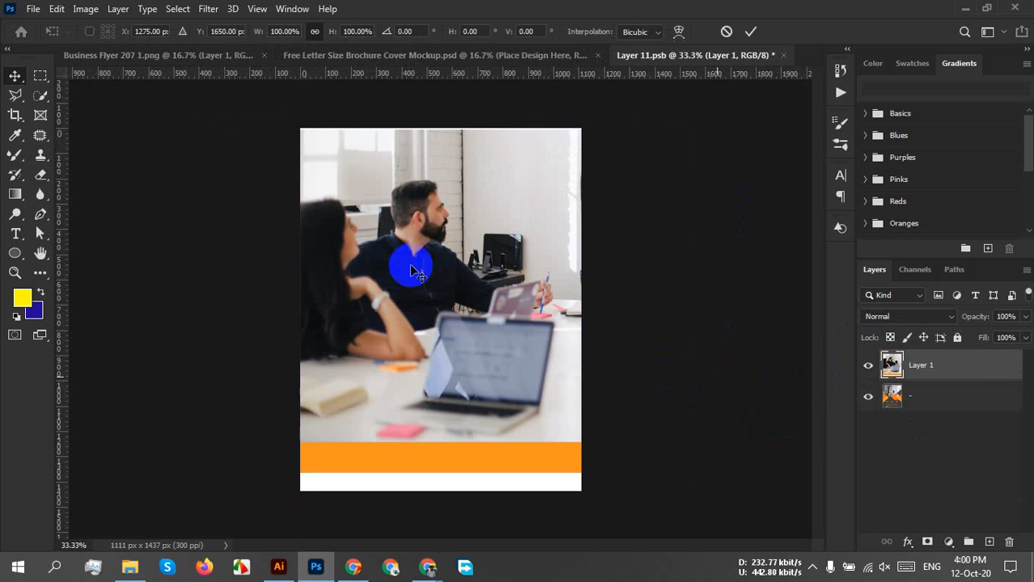
left_click_drag(303, 128, 208, 9)
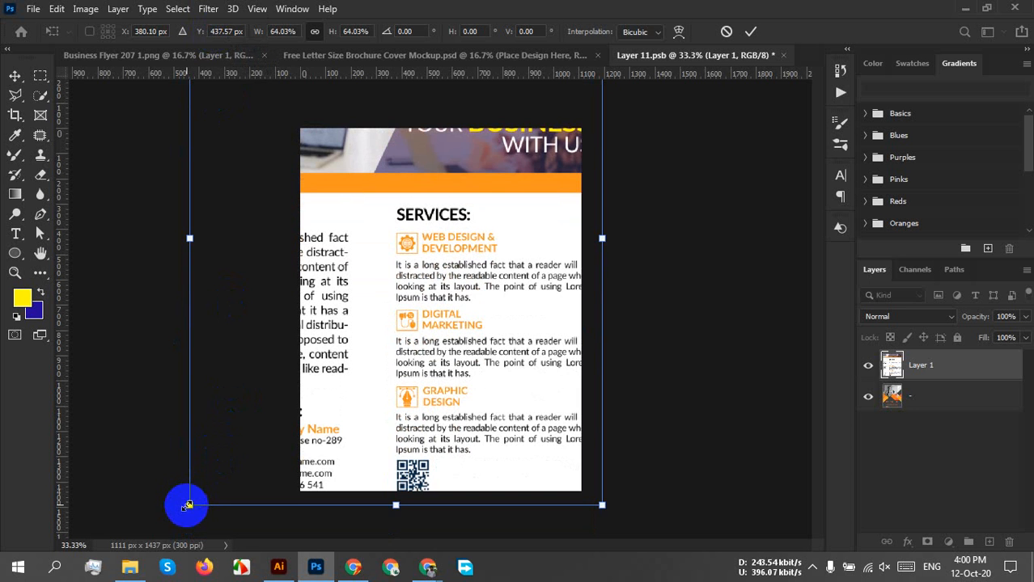
left_click_drag(188, 506, 293, 386)
left_click_drag(413, 212, 429, 371)
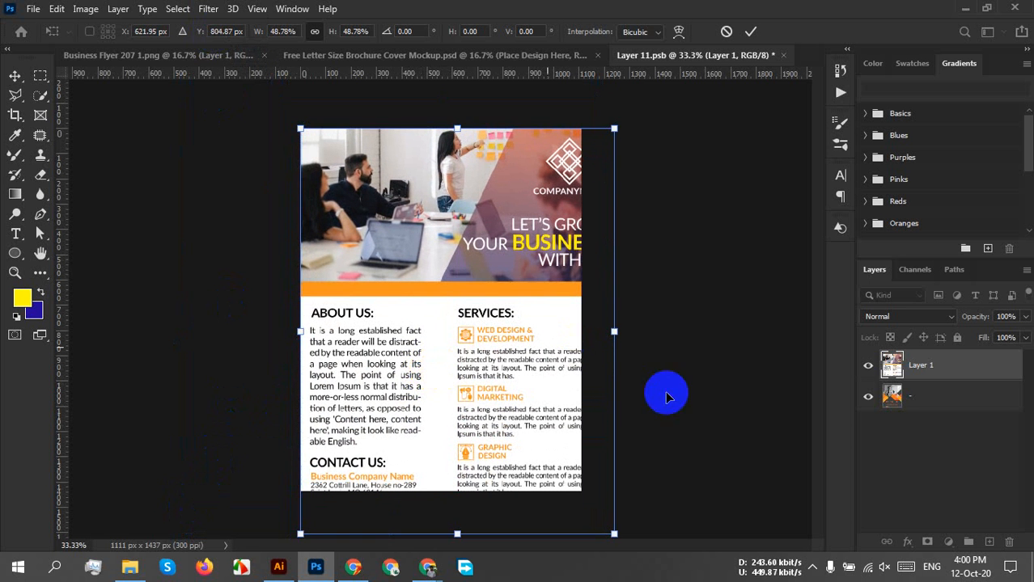
left_click_drag(612, 533, 578, 491)
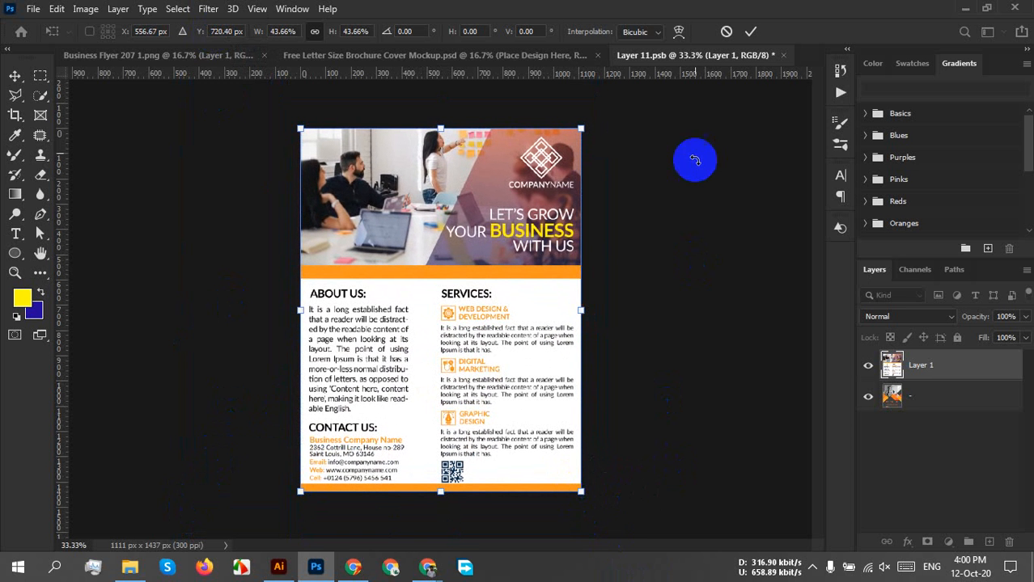
left_click(751, 31)
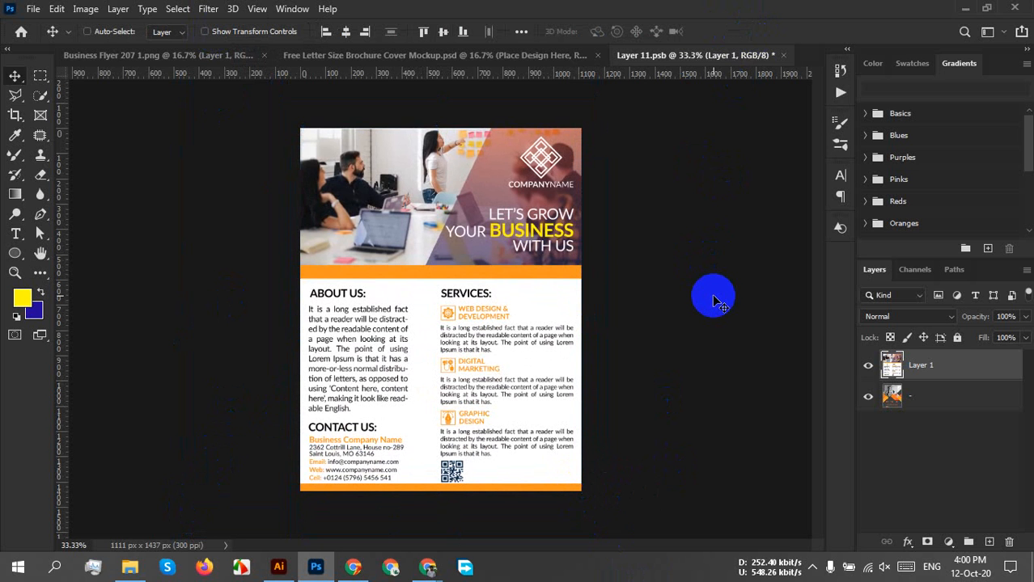
Save and close the smart object Layer 11.psb and inspect the flyer artwork on both brochures in the mockup
key("ctrl+s")
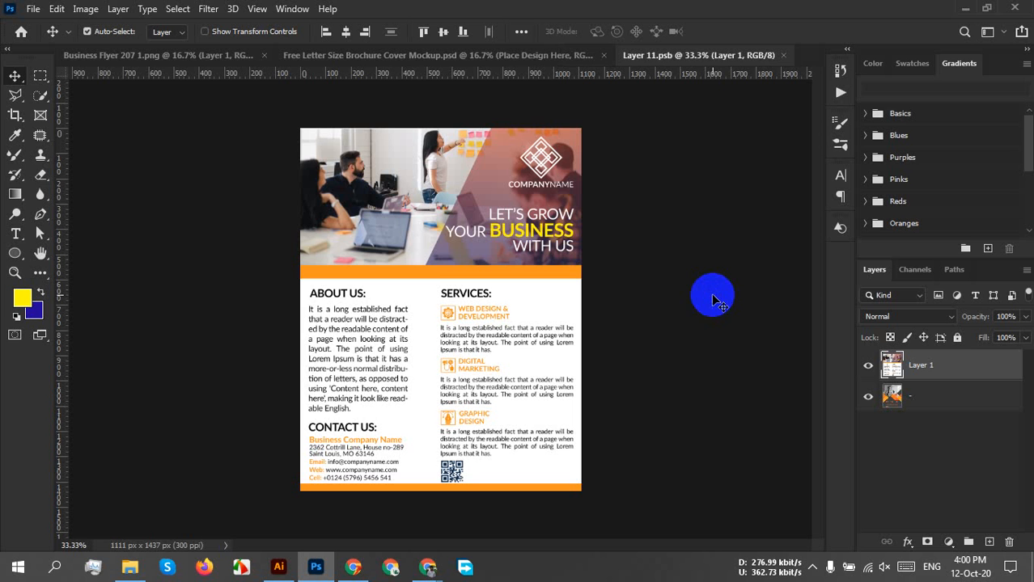
left_click(783, 55)
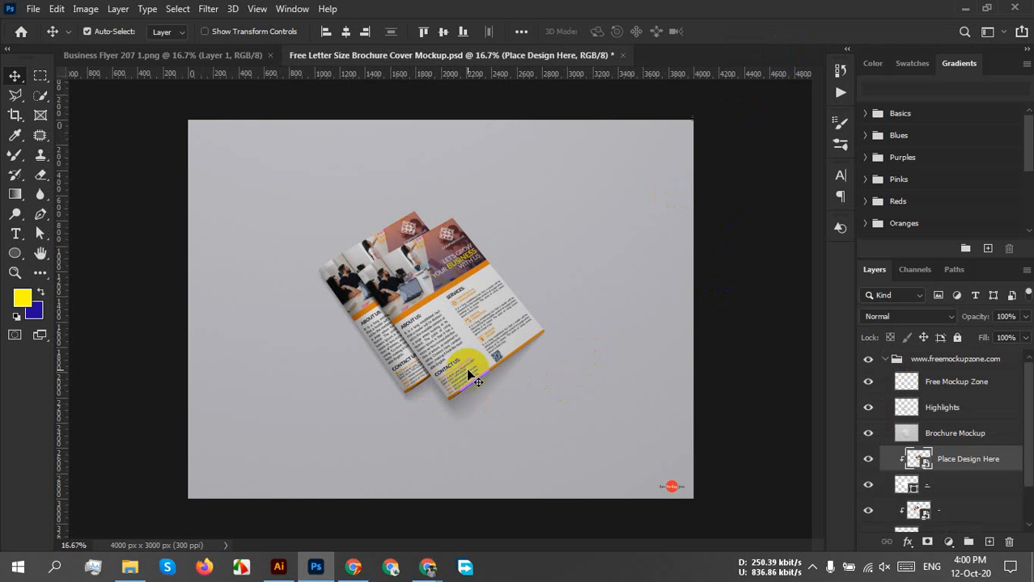
scroll(438, 301, "up", 5)
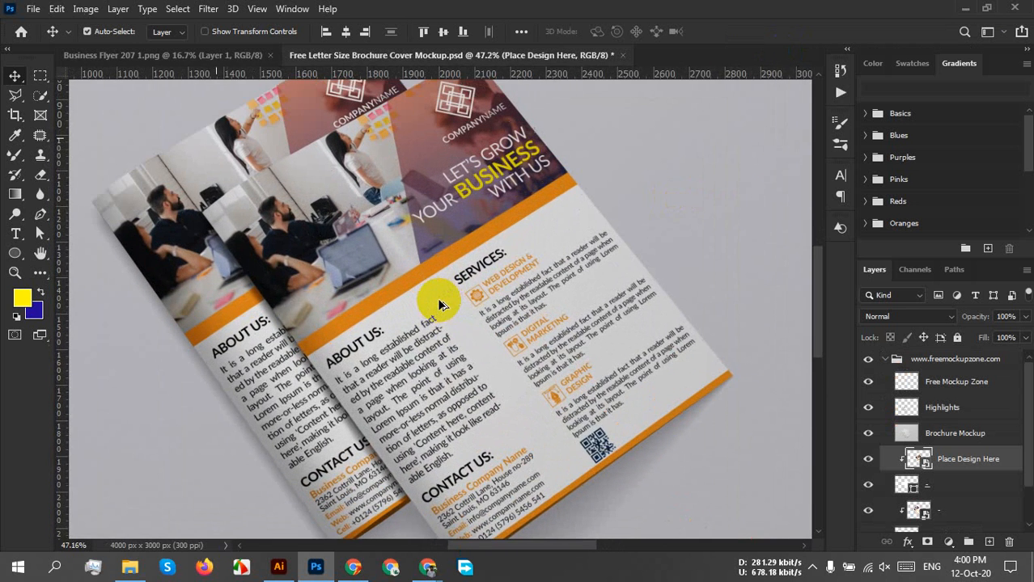
scroll(542, 344, "down", 1)
scroll(623, 408, "down", 3)
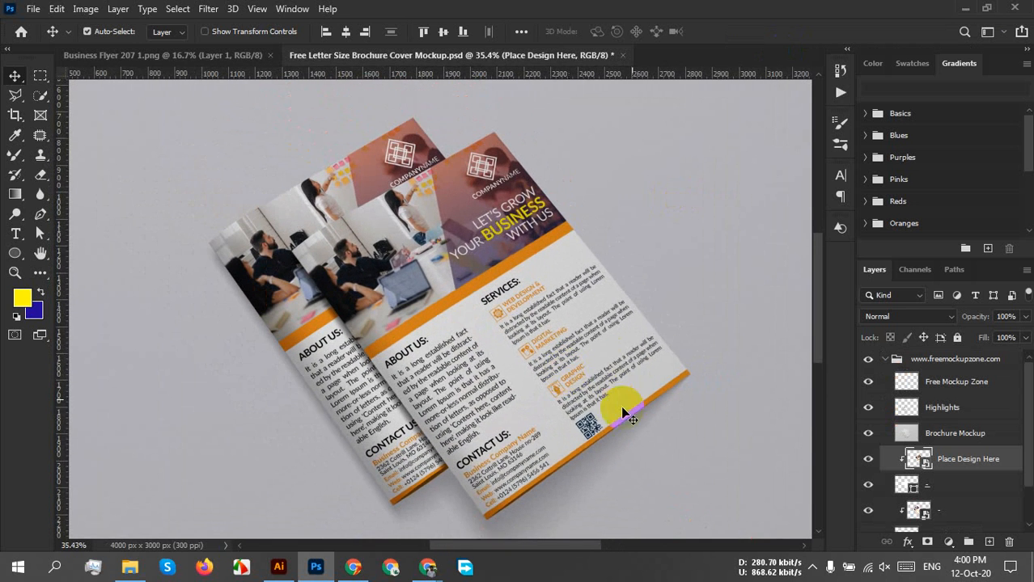
scroll(486, 350, "down", 2)
Move the Brochure Mockup shading layer diagonally down across the flyers and hide that layer
left_click(556, 376)
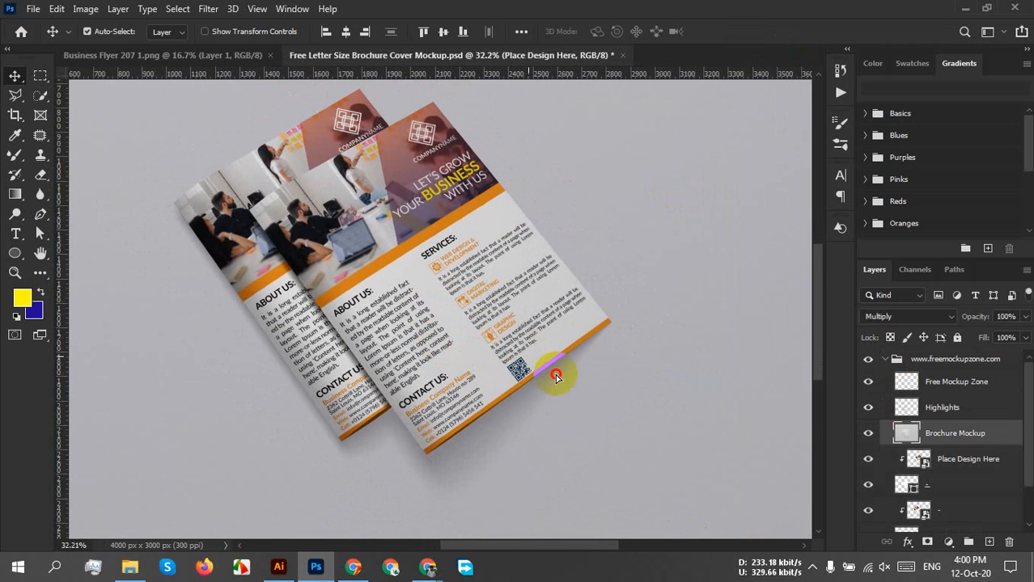
left_click_drag(555, 376, 599, 415)
left_click_drag(310, 280, 404, 293)
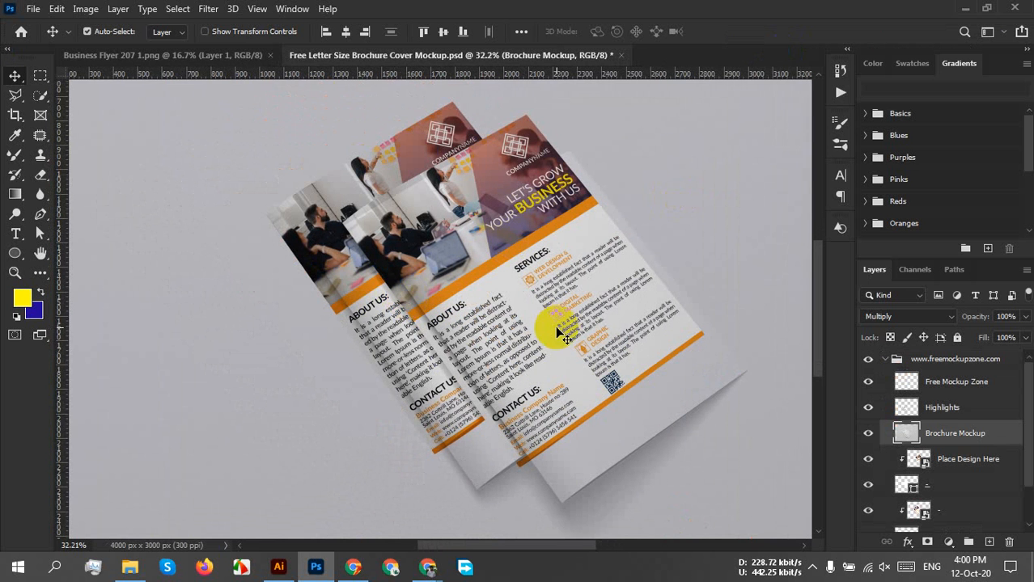
left_click_drag(563, 336, 438, 265)
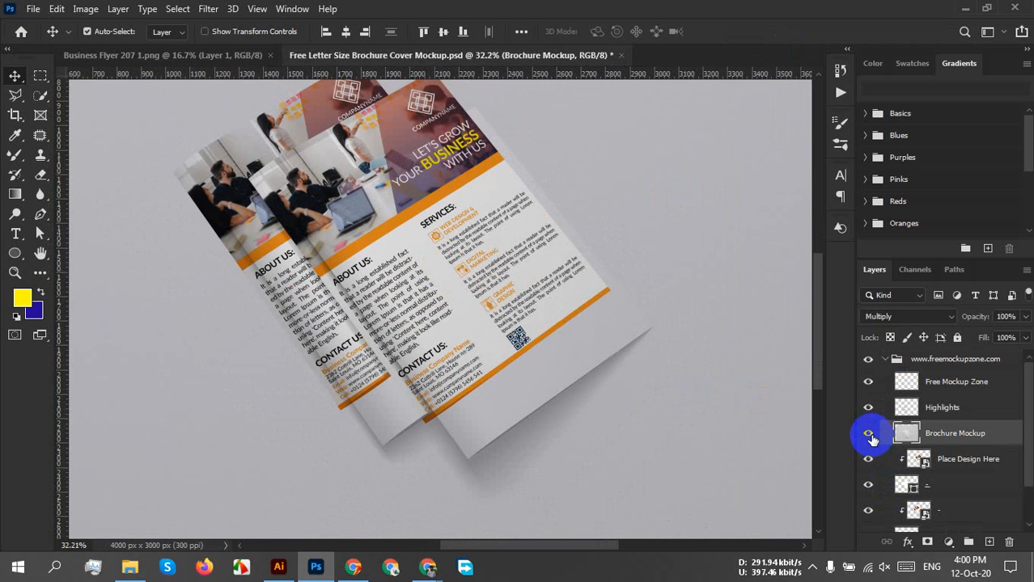
left_click(869, 436)
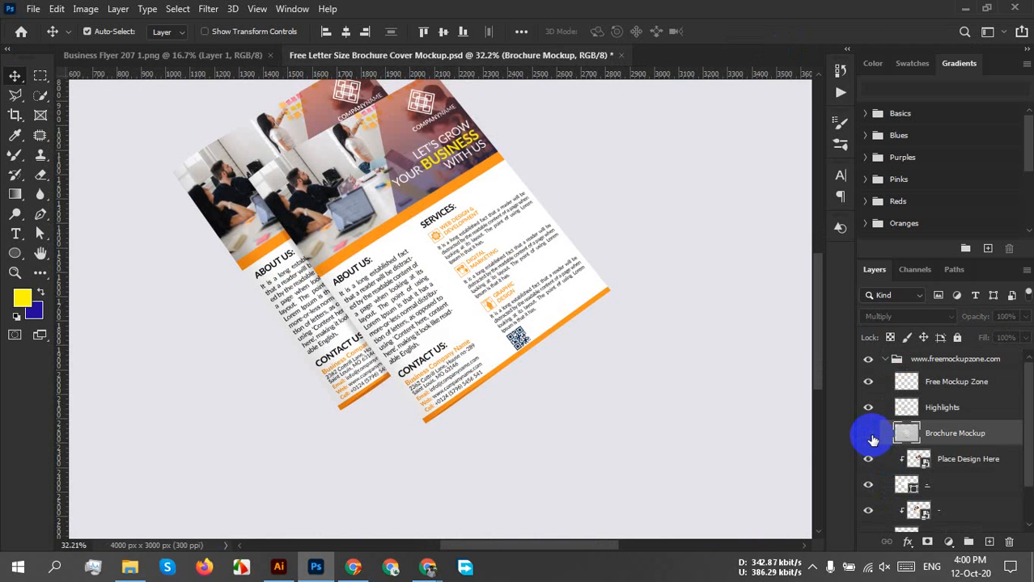
Check what the Place Design Here, shape and BG Color layers contribute by switching their visibility off and on
scroll(553, 394, "down", 3)
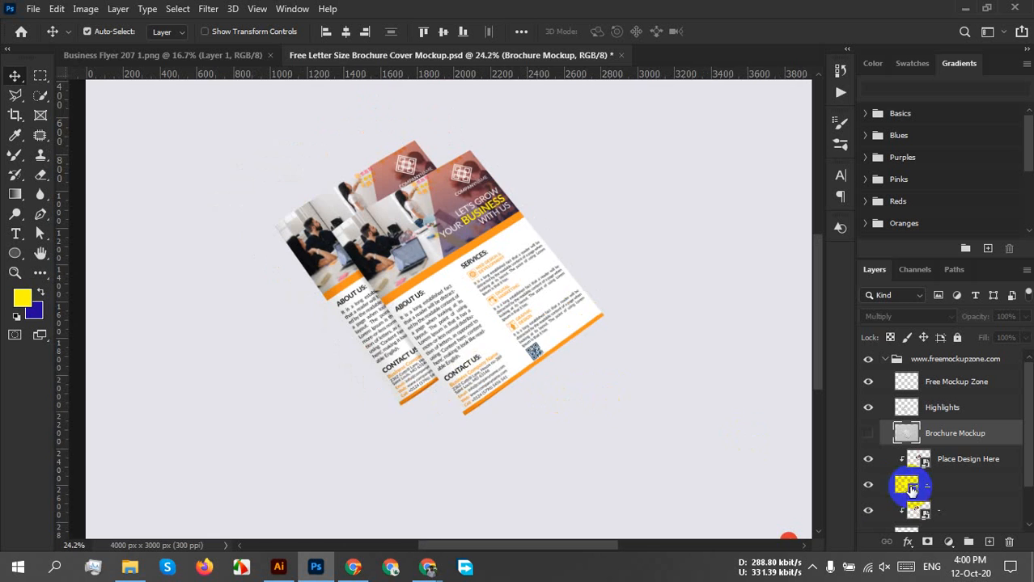
left_click_drag(694, 431, 591, 308)
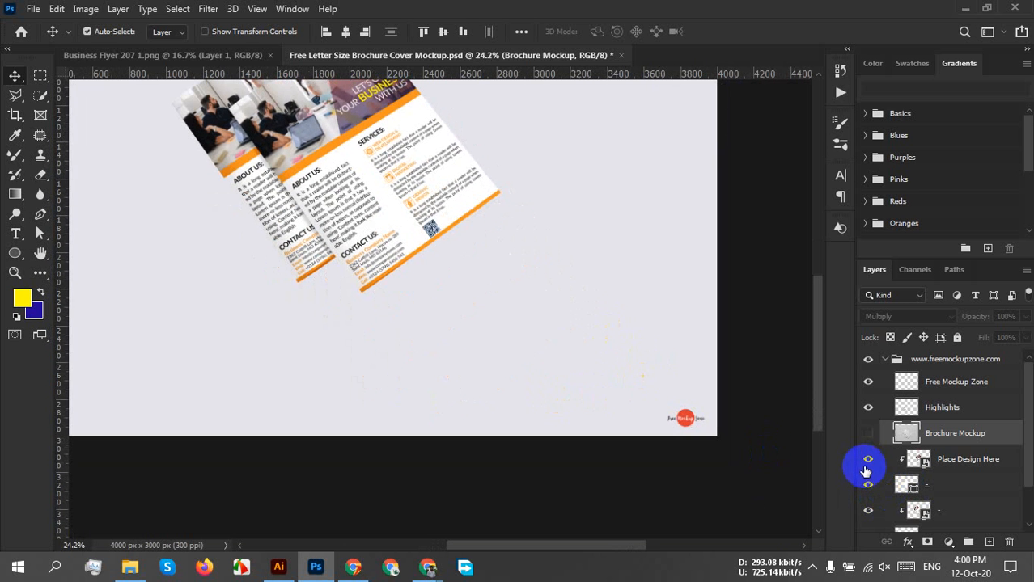
left_click(866, 469)
left_click(867, 469)
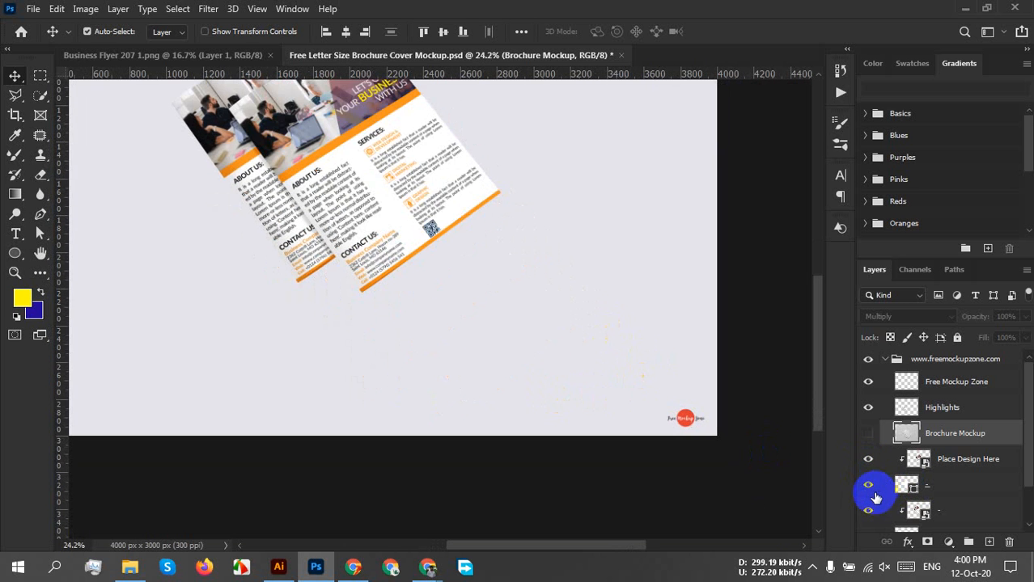
left_click(869, 487)
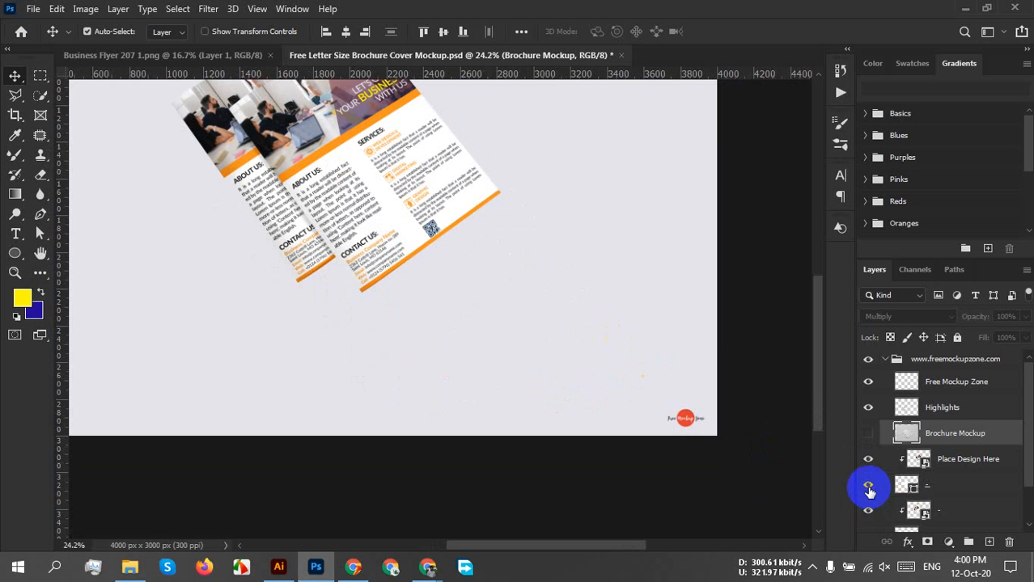
scroll(867, 487, "down", 2)
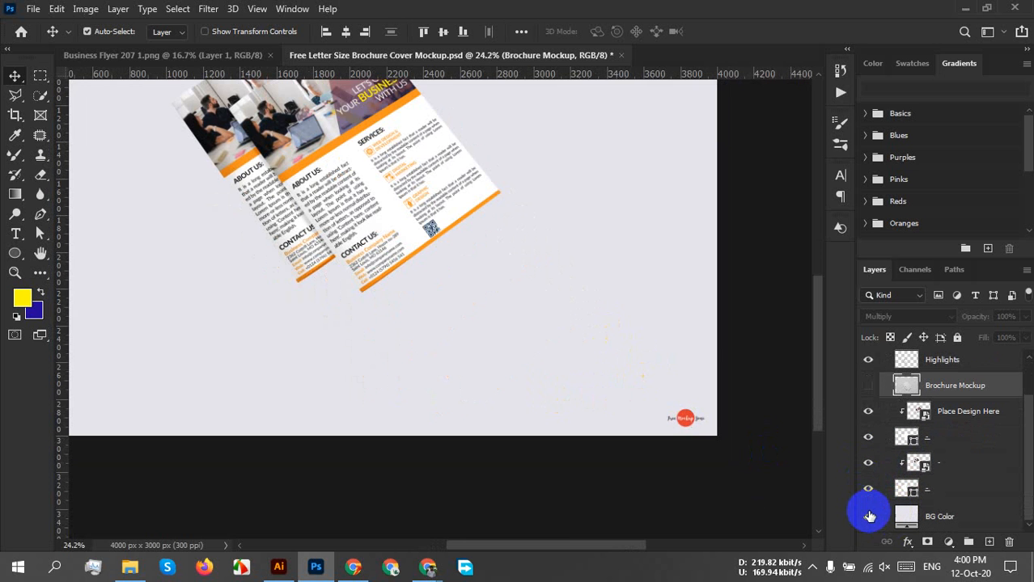
left_click(869, 521)
left_click(870, 523, "alt")
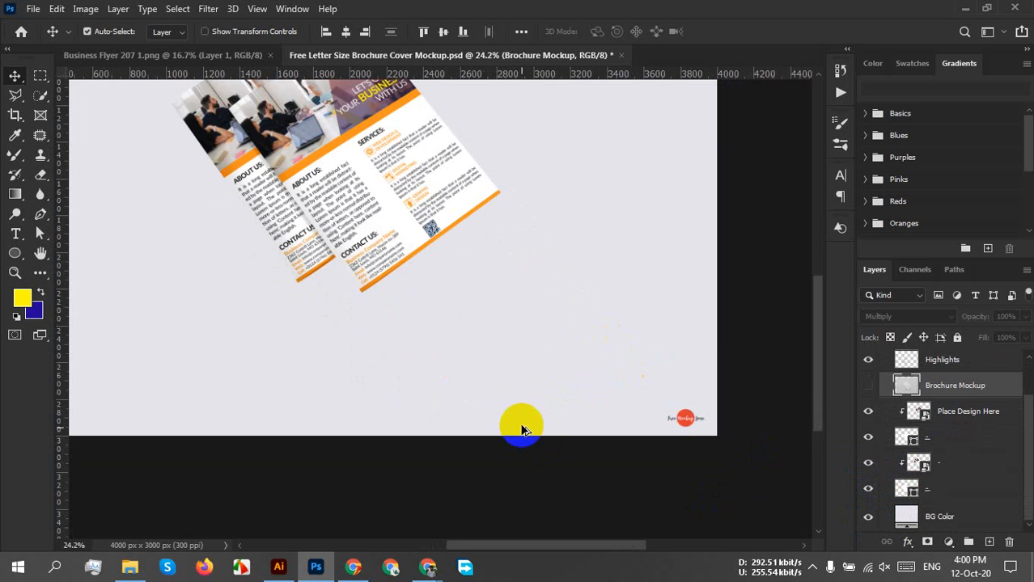
Change the BG Color fill layer of the mockup to dark navy #00003b
scroll(523, 427, "down", 1)
double_click(906, 517)
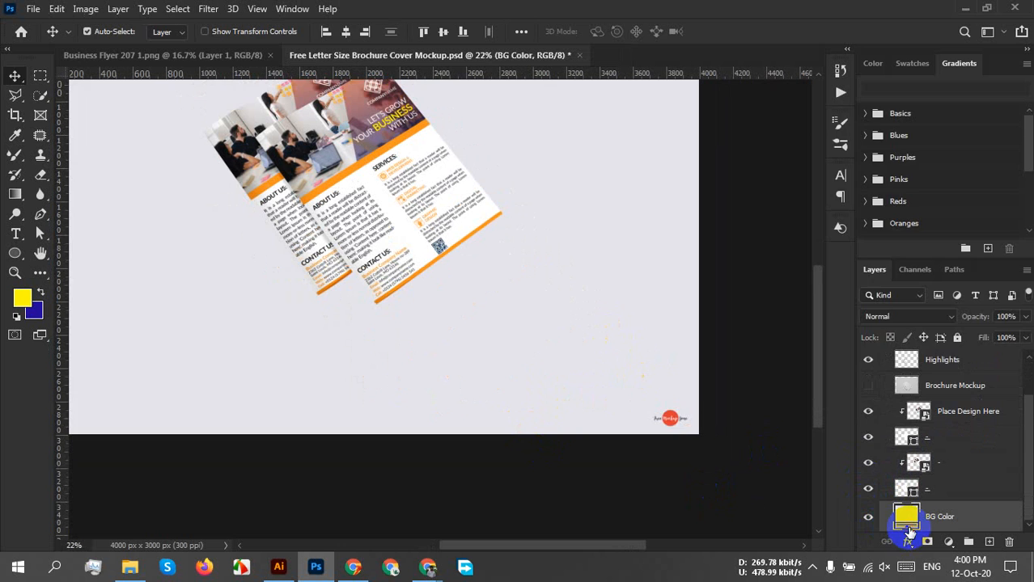
left_click(788, 261)
mouse_move(789, 261)
left_mouse_down()
mouse_move(805, 160)
mouse_move(826, 270)
mouse_move(851, 314)
mouse_move(882, 342)
mouse_move(891, 286)
mouse_move(896, 309)
left_mouse_up()
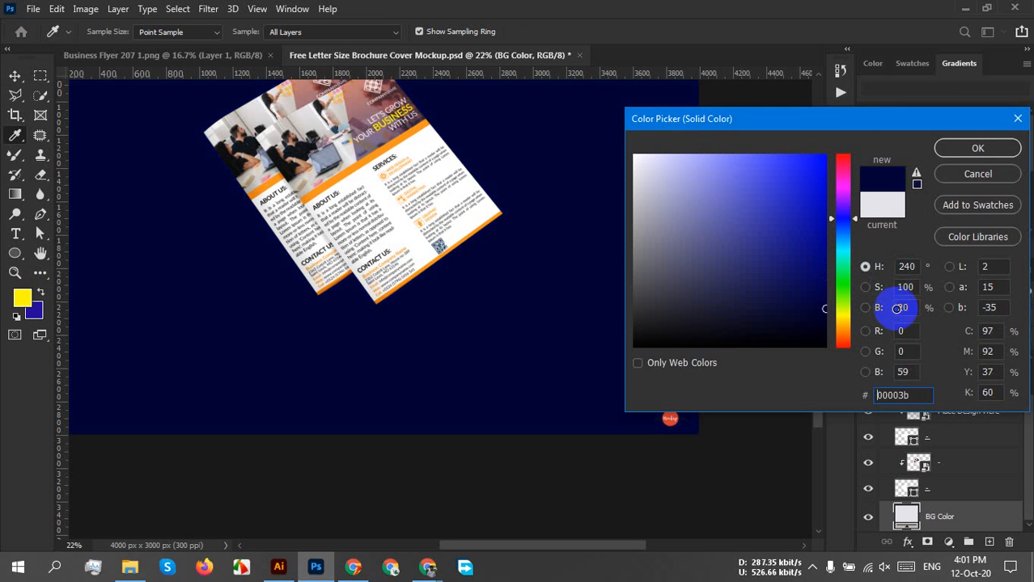
left_click(980, 148)
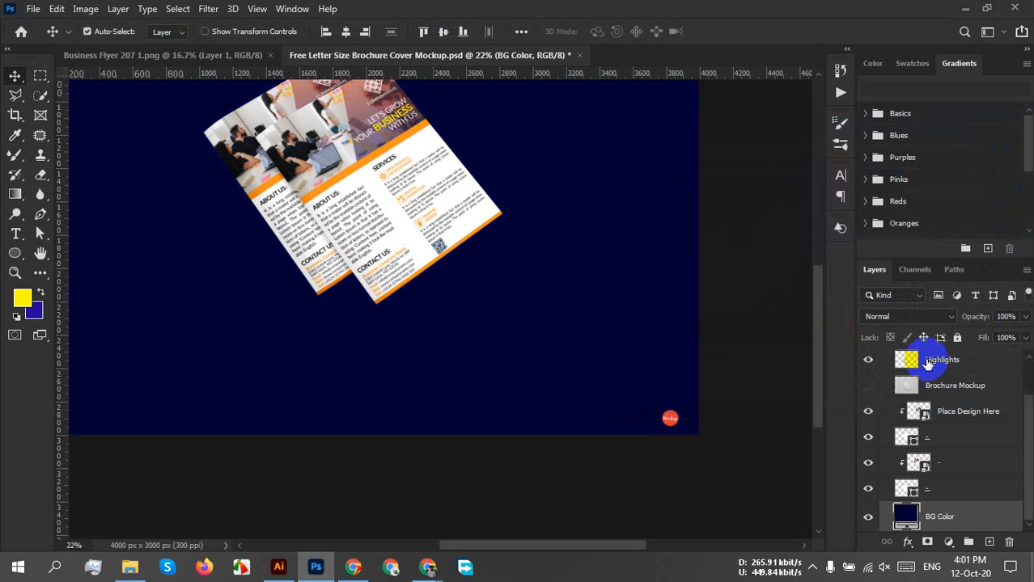
Compare the mockup with the Brochure Mockup layer shown and hidden, and examine the flyers up close against the navy background
left_click(868, 386)
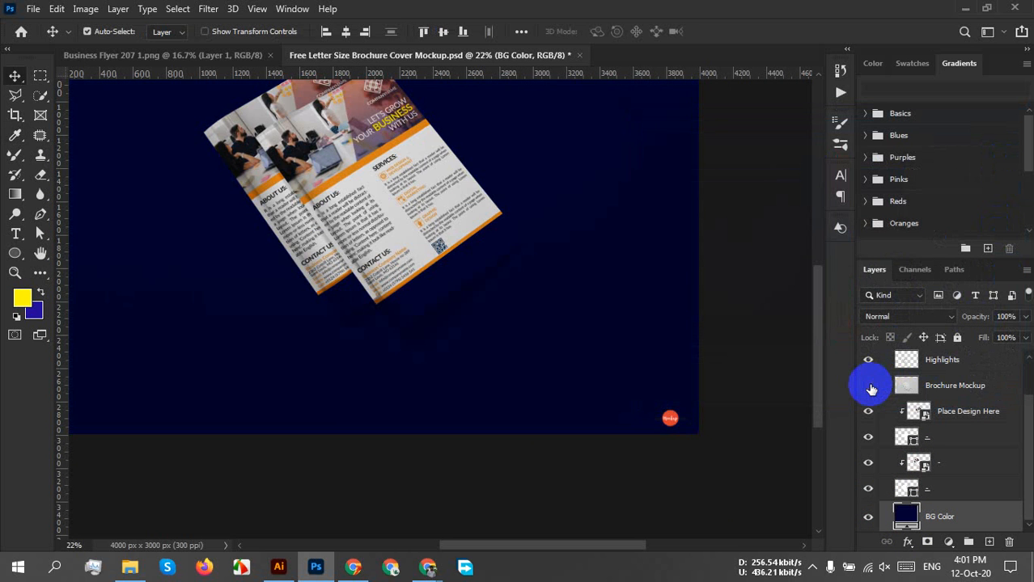
left_click(868, 387)
scroll(426, 287, "up", 3)
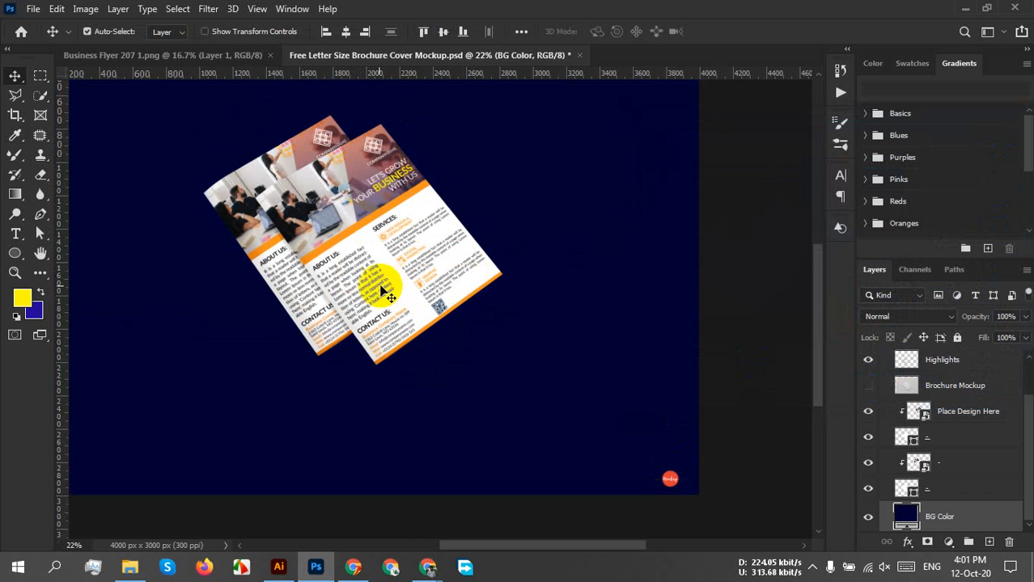
scroll(390, 298, "up", 4)
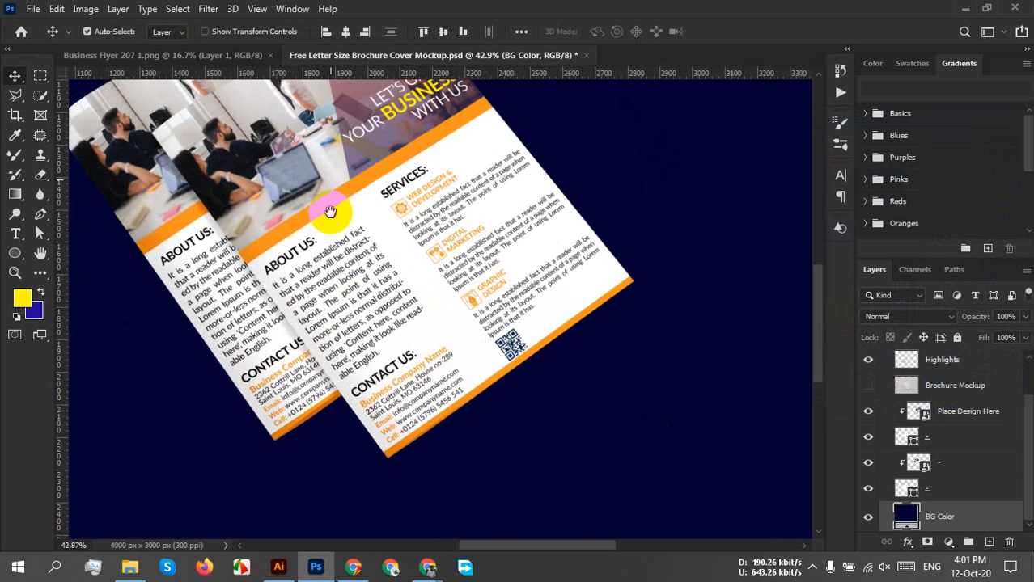
left_click_drag(330, 212, 381, 307)
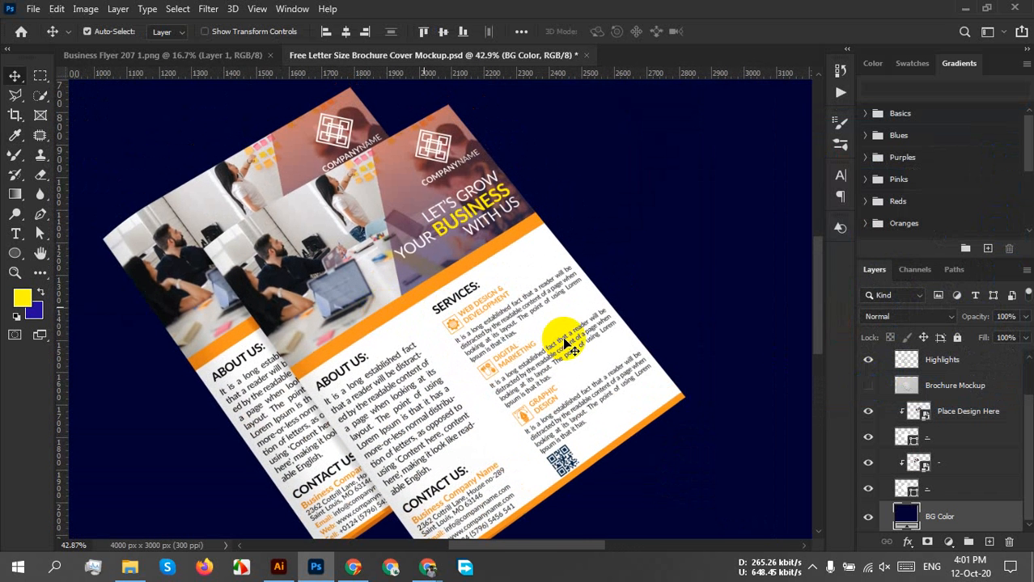
Examine the flyers in the brochure cover mockup once more and close the mockup file without saving its changes
scroll(484, 330, "down", 3)
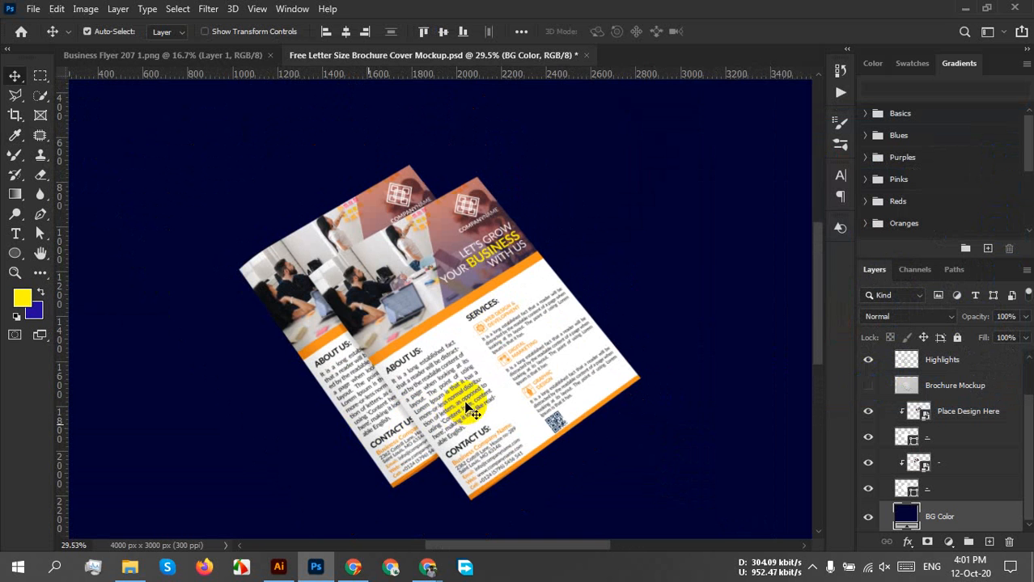
scroll(390, 384, "up", 3)
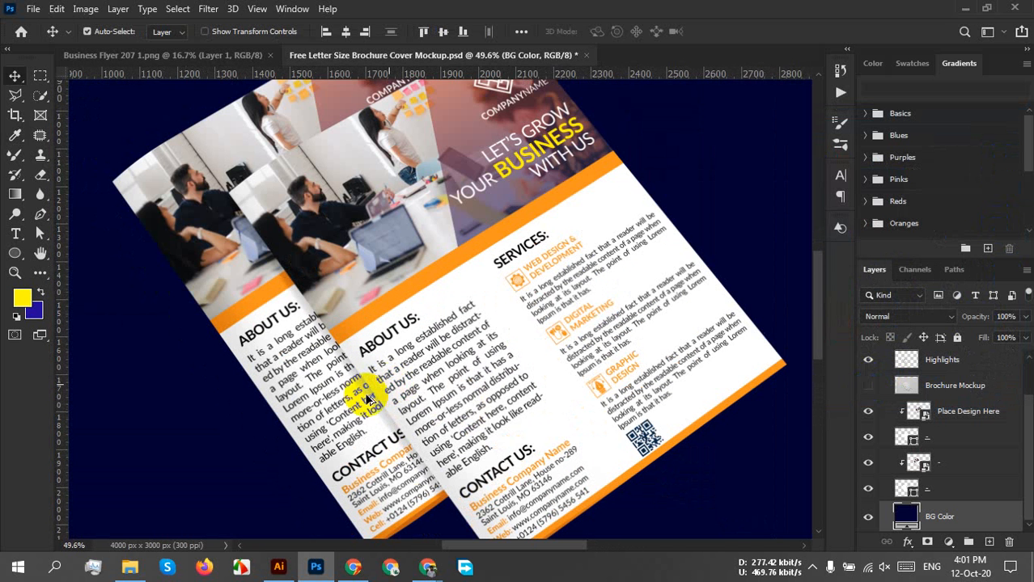
scroll(440, 385, "down", 2)
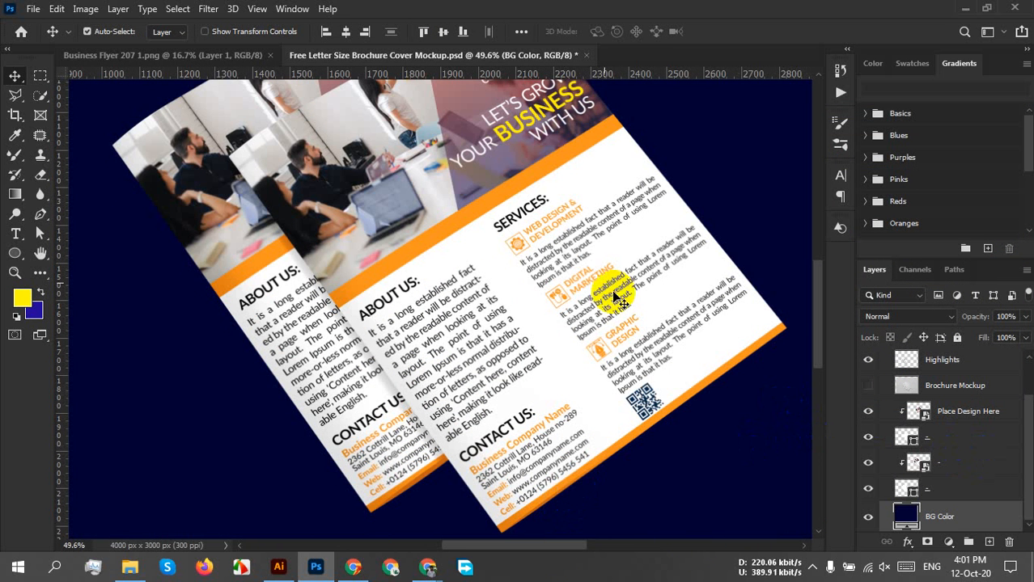
left_click(585, 55)
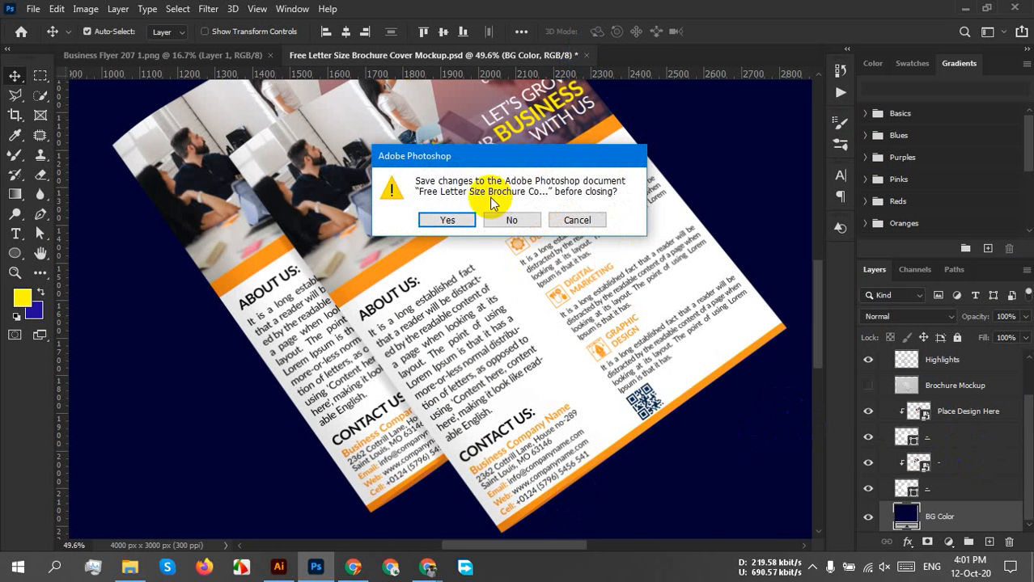
left_click(508, 218)
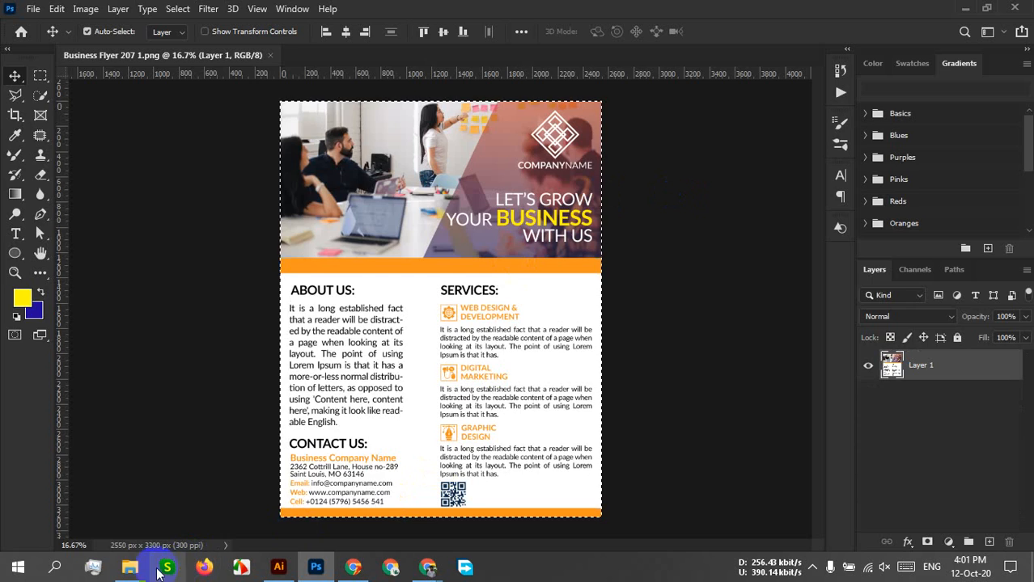
Switch to Illustrator and ungroup the Services items block in the Business Flyer 207 1 document
left_click(129, 568)
left_click(279, 567)
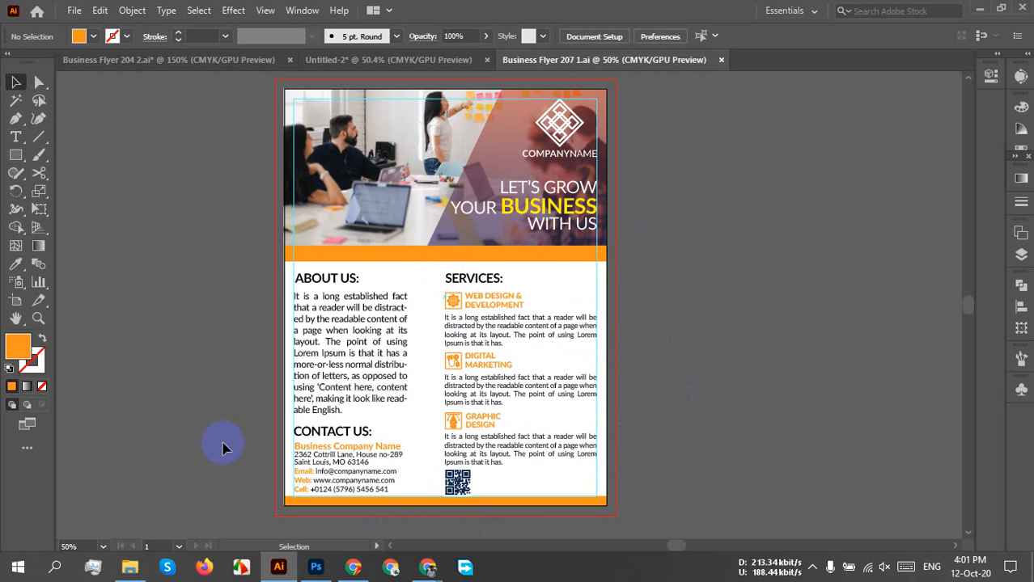
scroll(505, 425, "up", 3)
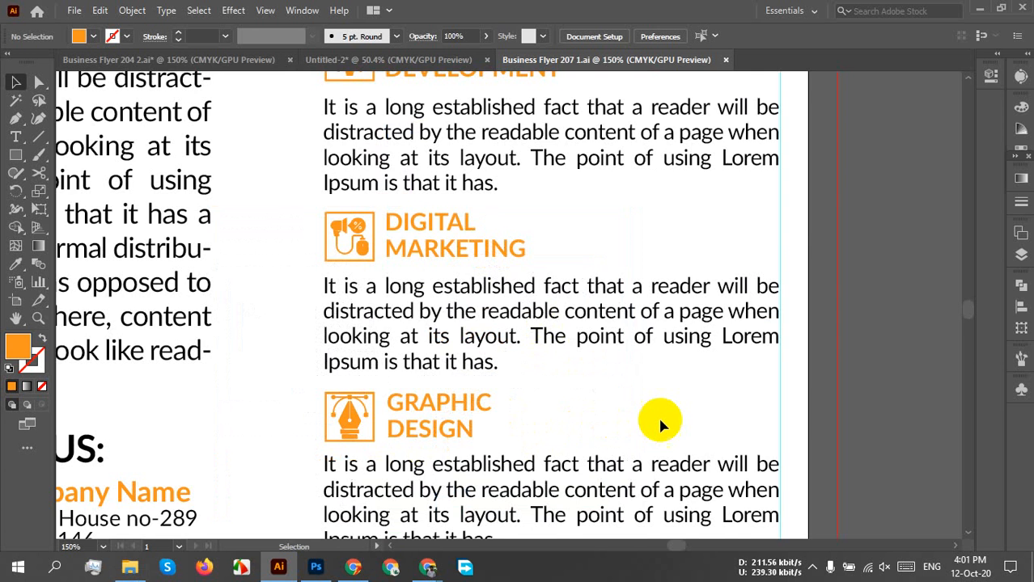
scroll(655, 402, "down", 1)
left_click_drag(703, 378, 547, 368)
left_click(514, 235)
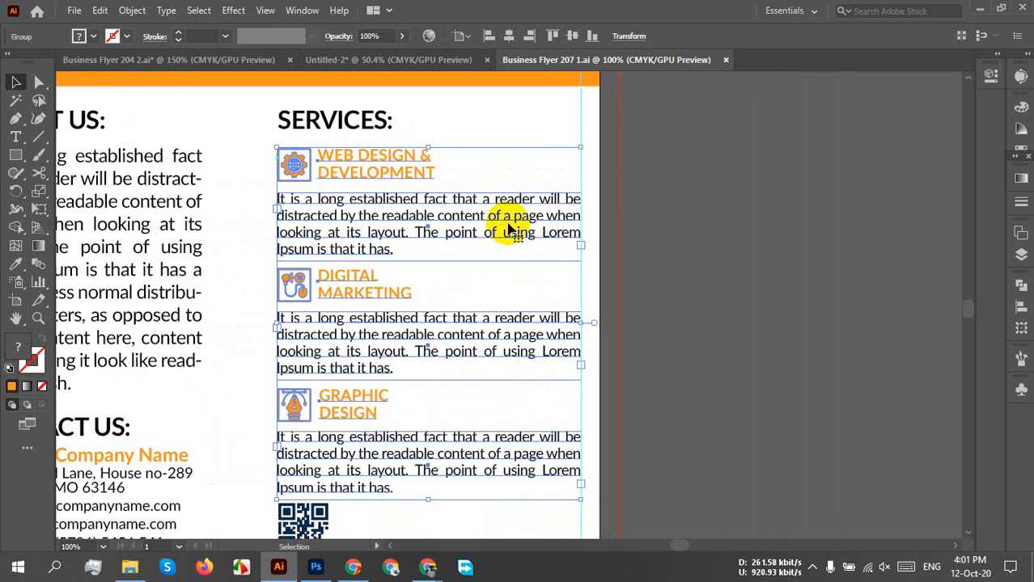
right_click(504, 241)
left_click(605, 357)
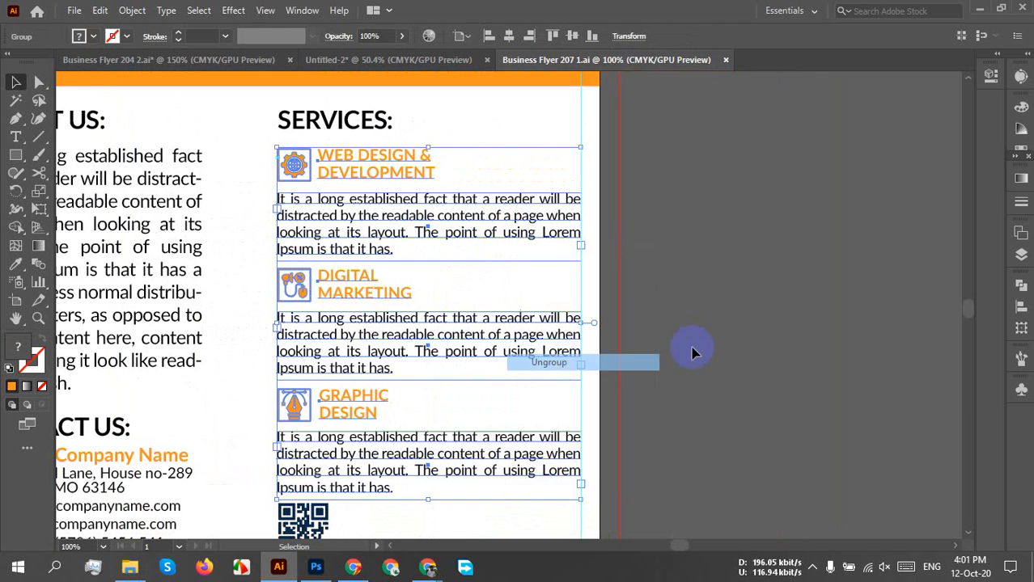
Narrow the three Services description paragraphs together by pulling their right edge slightly inward from the margin guide
left_click(538, 207)
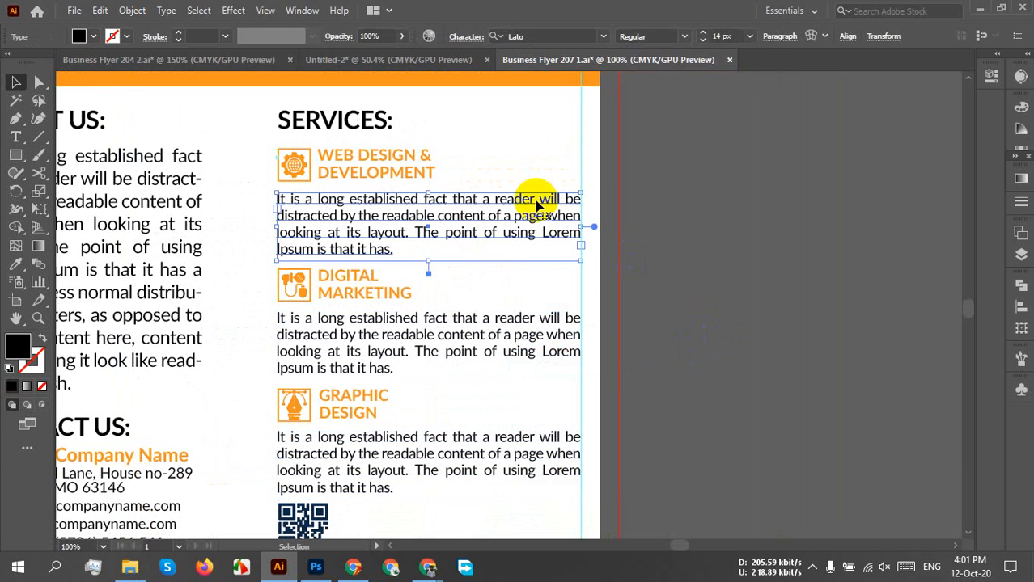
left_click(540, 349, "shift")
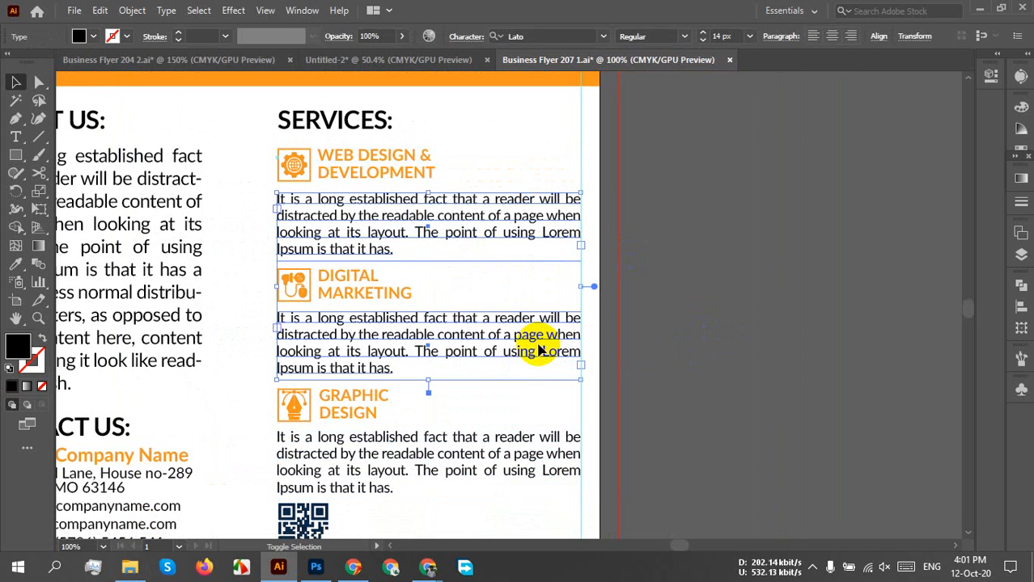
left_click(537, 458, "shift")
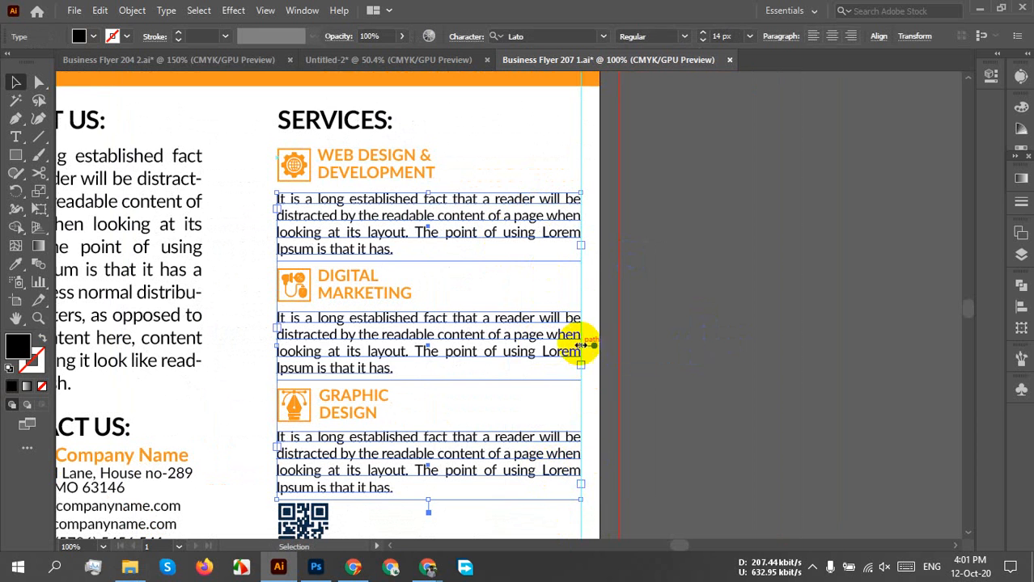
left_click_drag(580, 344, 564, 343)
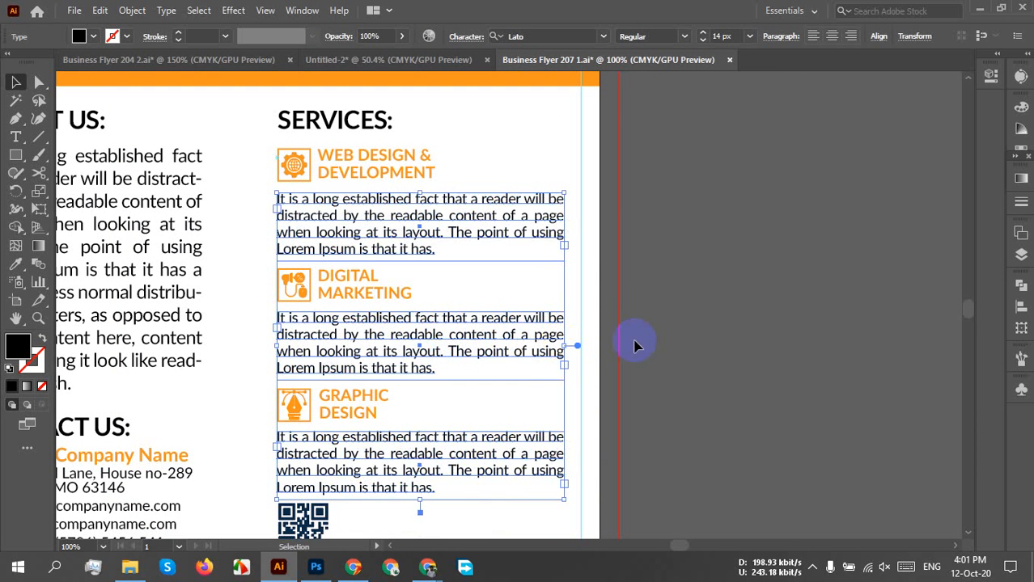
left_click(672, 344)
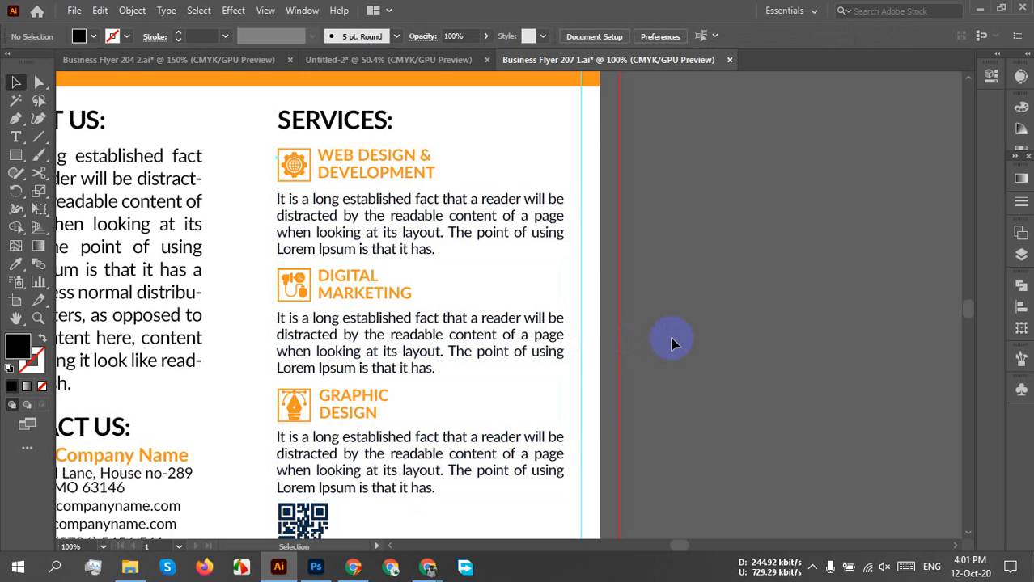
Group the whole Services column, including its heading, the three service items and the QR code
scroll(671, 344, "down", 1)
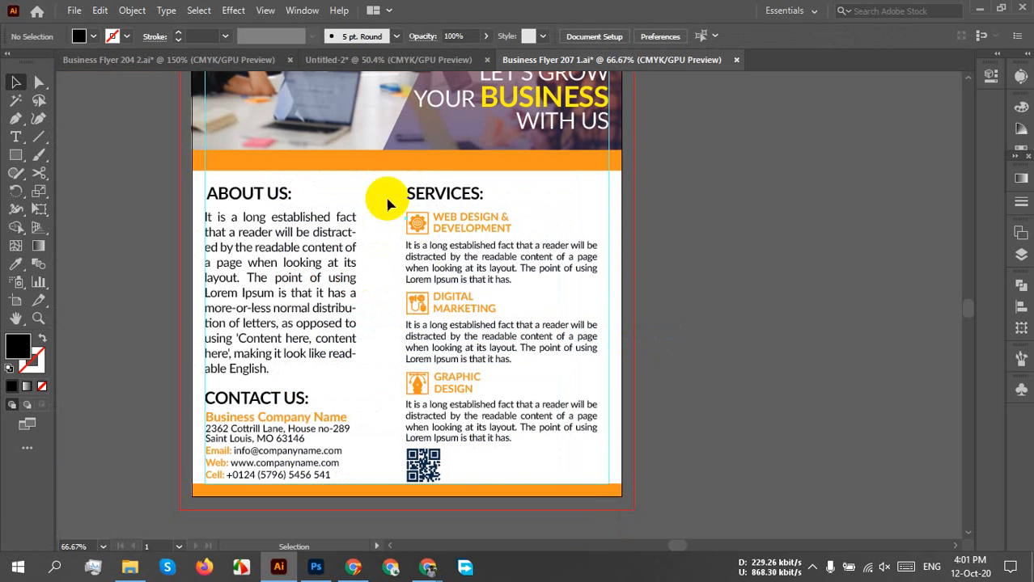
left_click_drag(392, 189, 581, 479)
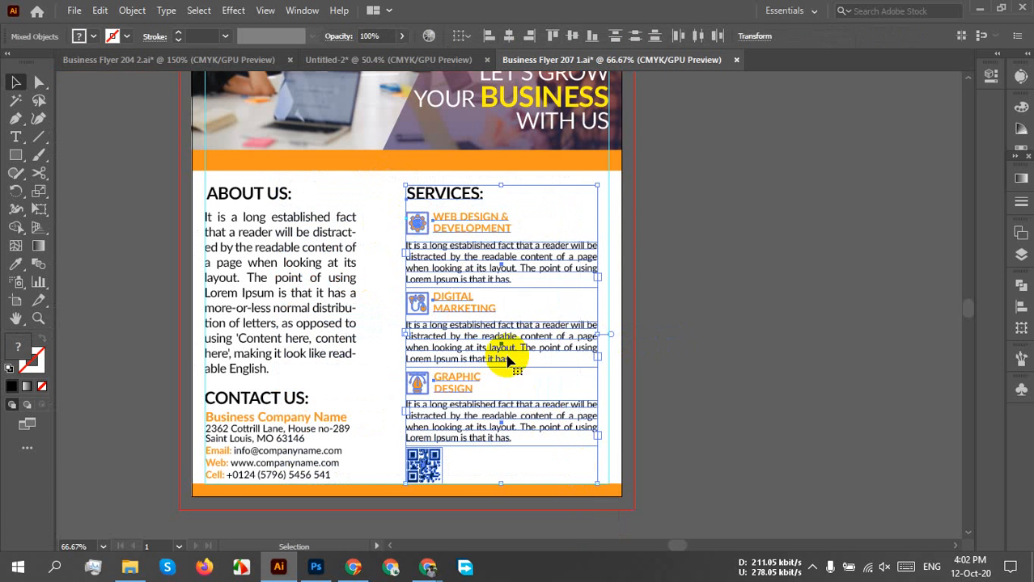
right_click(508, 362)
left_click(577, 222)
left_click_drag(642, 385, 743, 398)
Nudge the About Us and Contact Us text column slightly to the right, away from the left margin guide
left_click(411, 288)
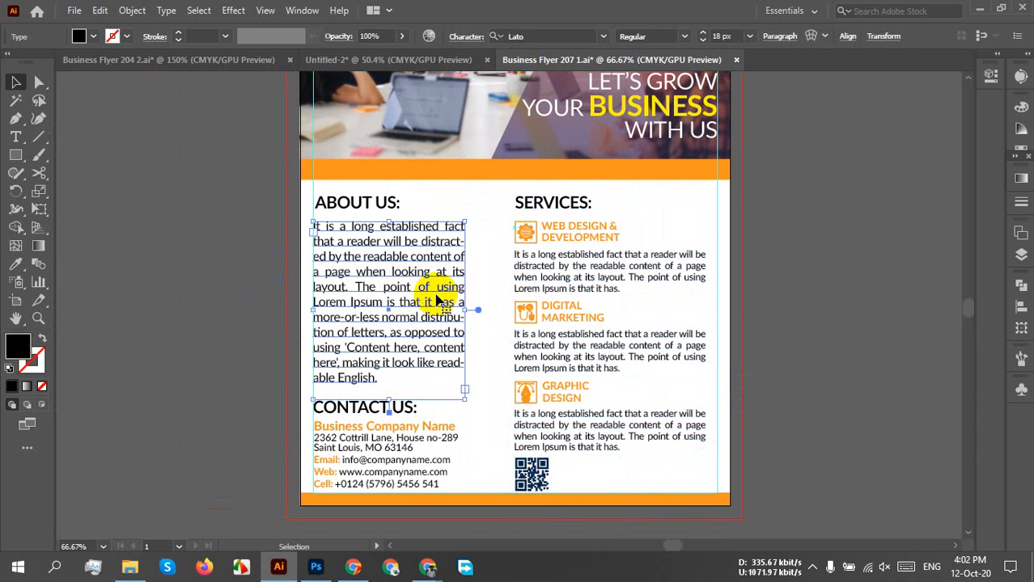
scroll(468, 309, "up", 2, "alt")
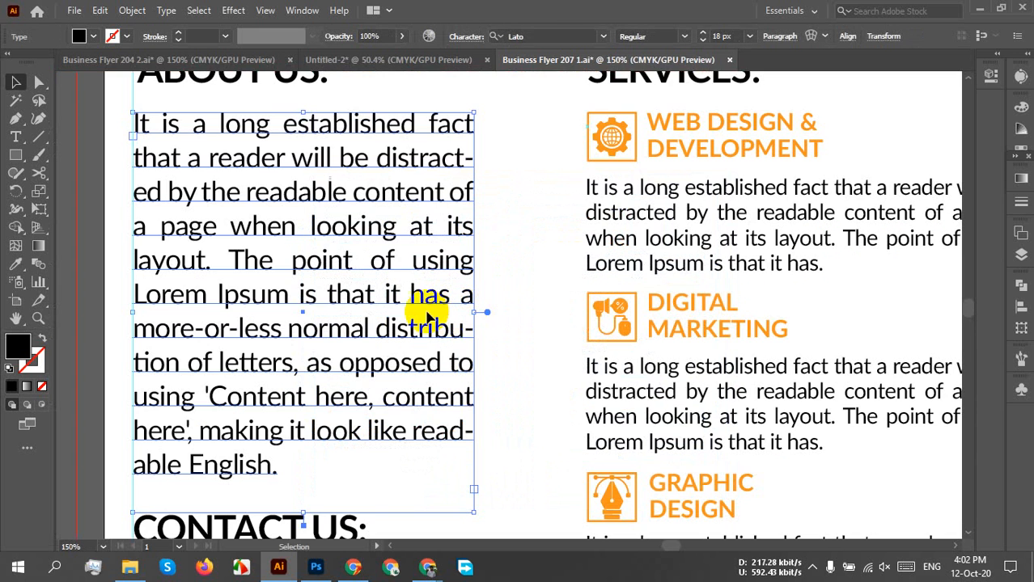
scroll(434, 318, "down", 2, "alt")
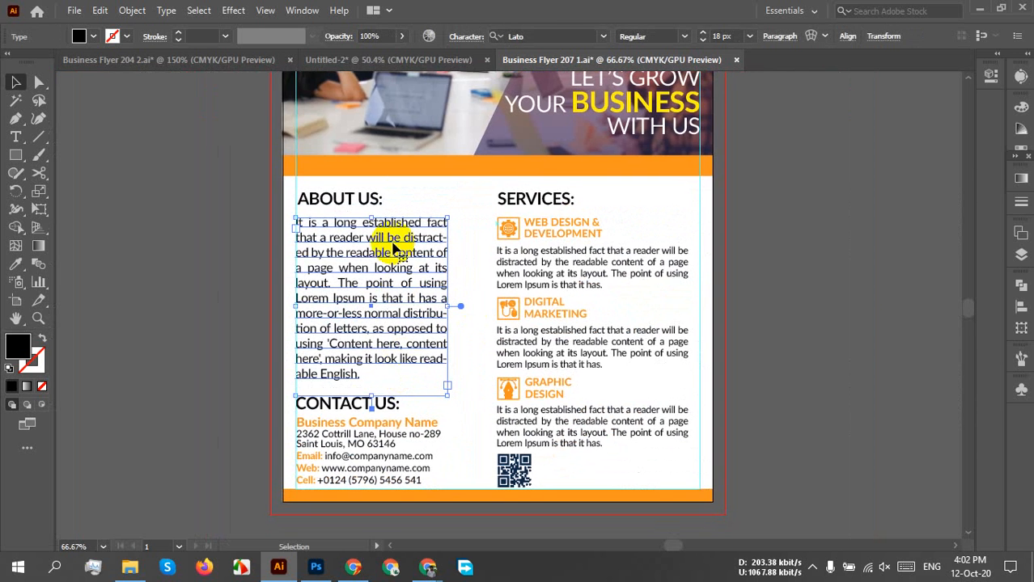
left_click(404, 192)
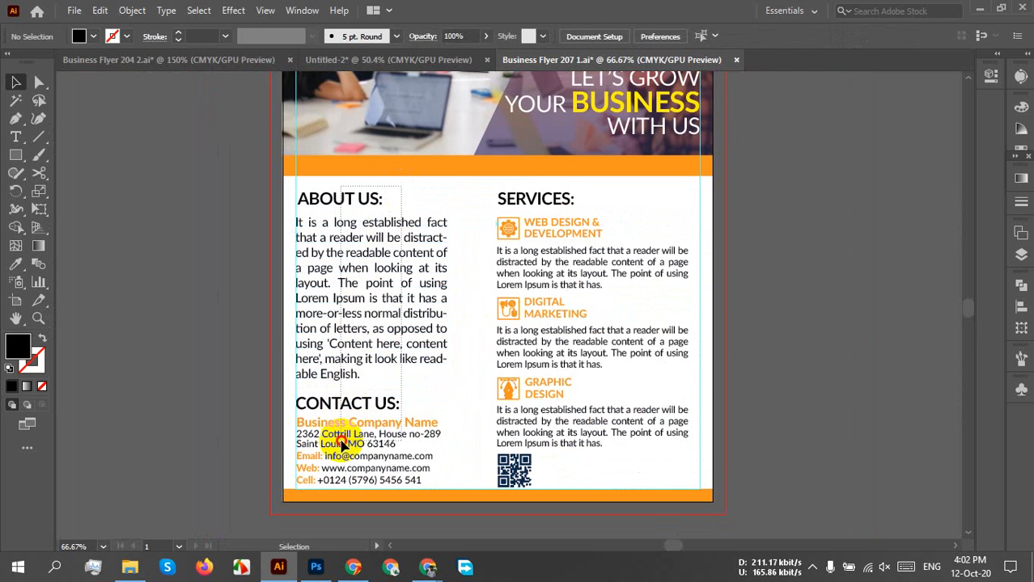
left_click(333, 489)
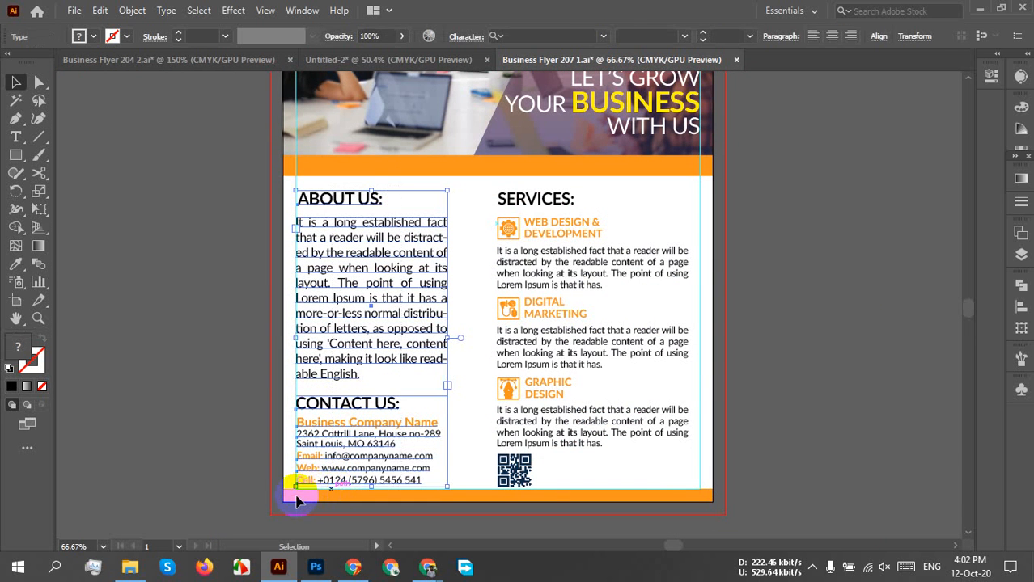
key("shift+Right")
key("shift+Right")
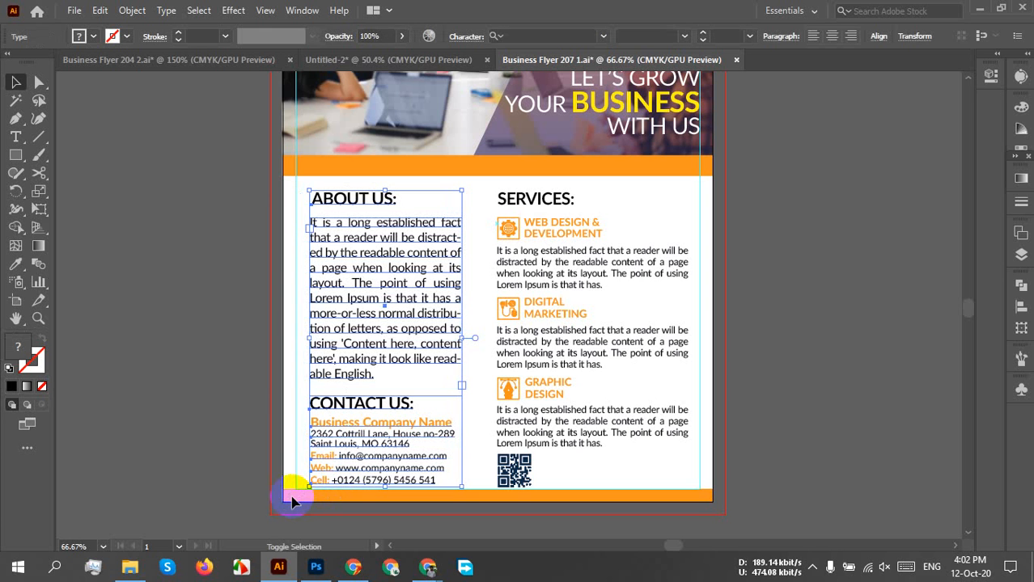
left_click(815, 422)
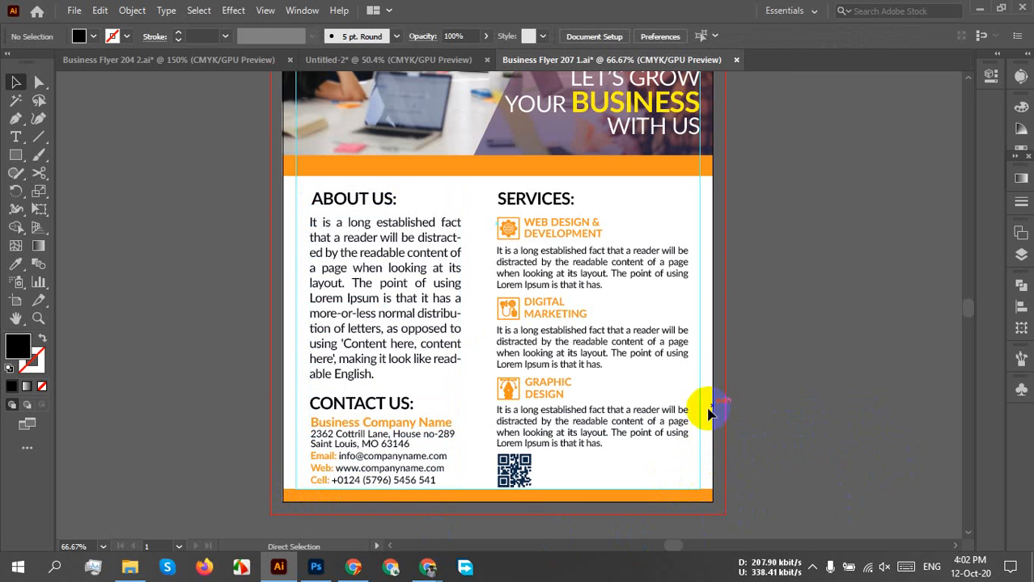
Save the flyer and export it to the Desktop as PNG Business Flyer 207 1 at High (300 ppi), replacing the existing file
key("ctrl+s")
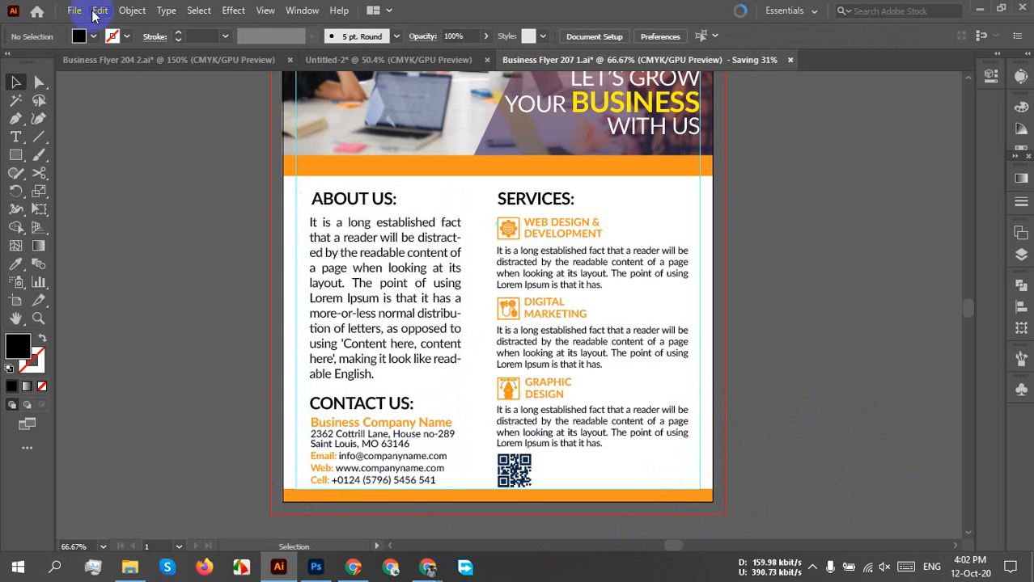
left_click(74, 11)
mouse_move(131, 294)
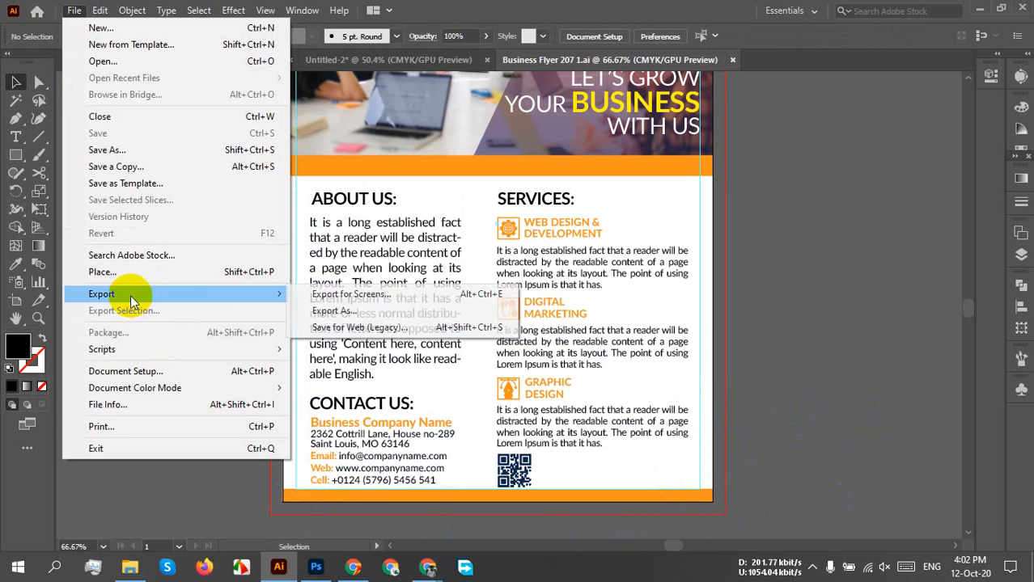
left_click(372, 312)
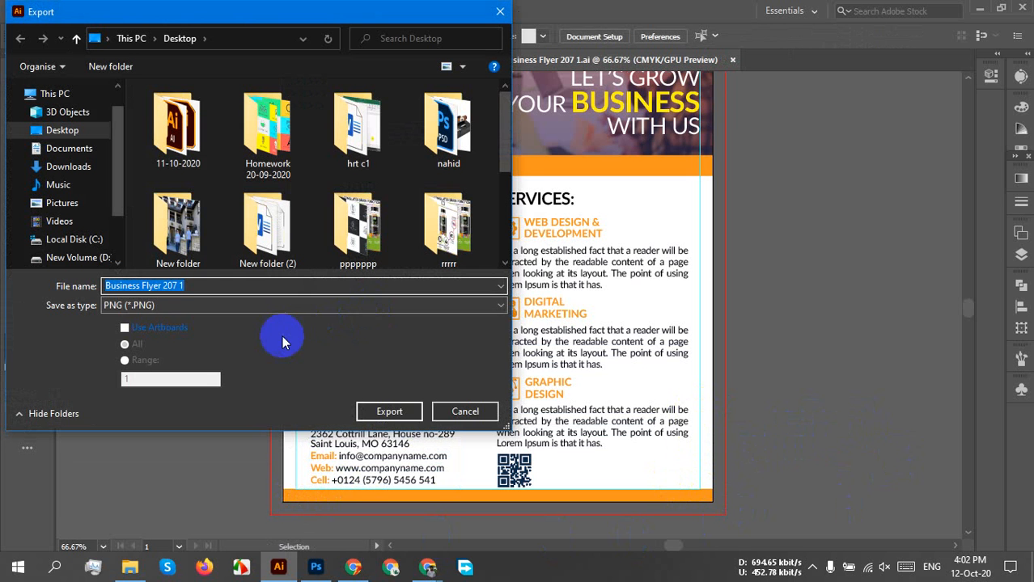
left_click(389, 412)
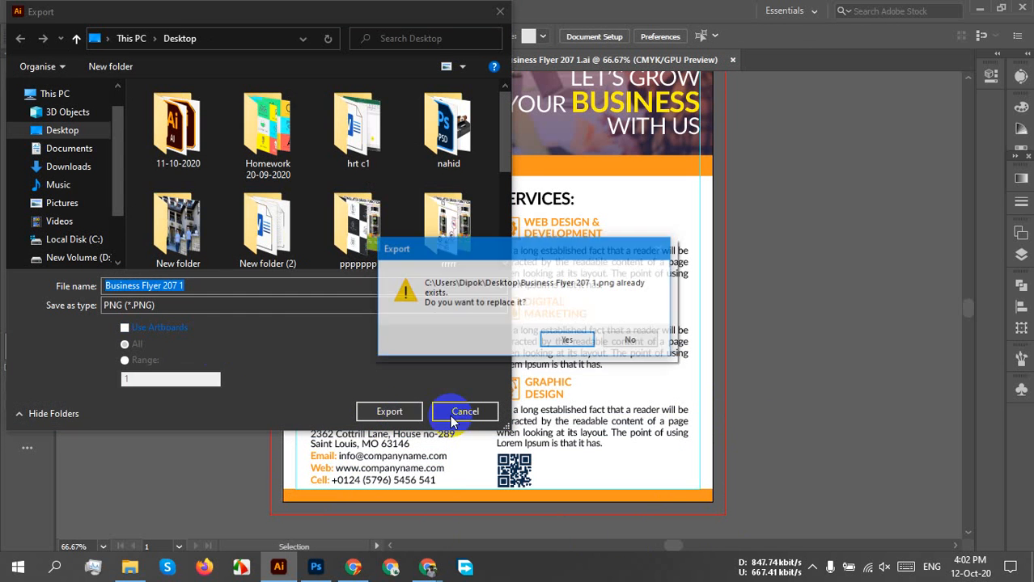
left_click(455, 400)
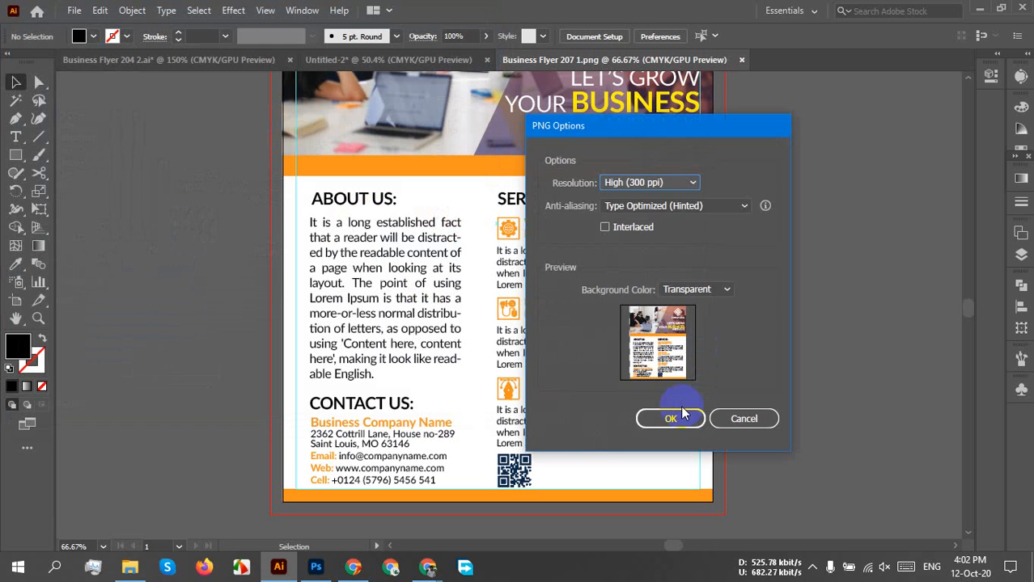
left_click(670, 418)
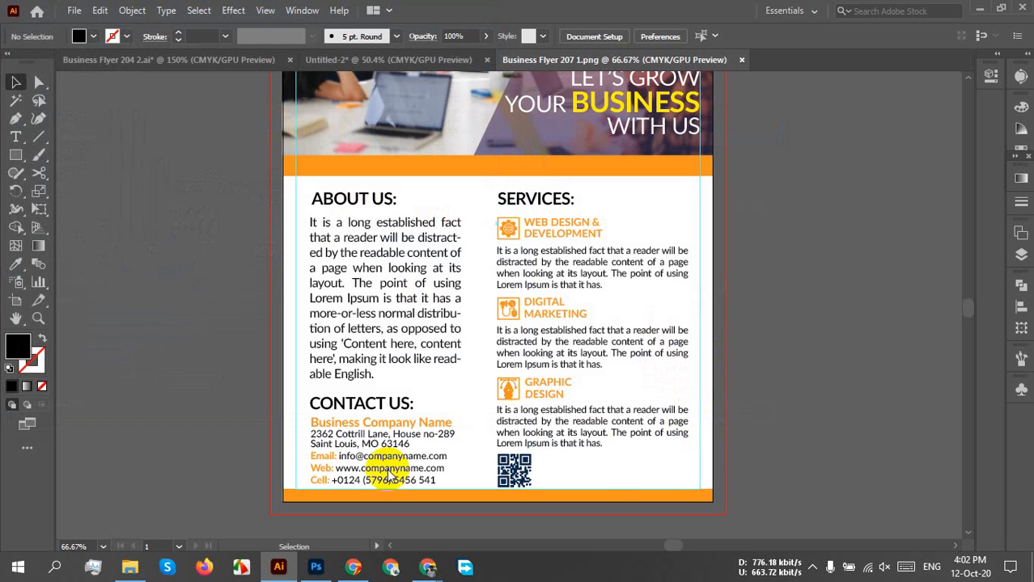
Open Flyer Mockup from the Free Flyer Mockup Template PSD folder in Photoshop and open its [Place your content here] smart object
left_click(131, 566)
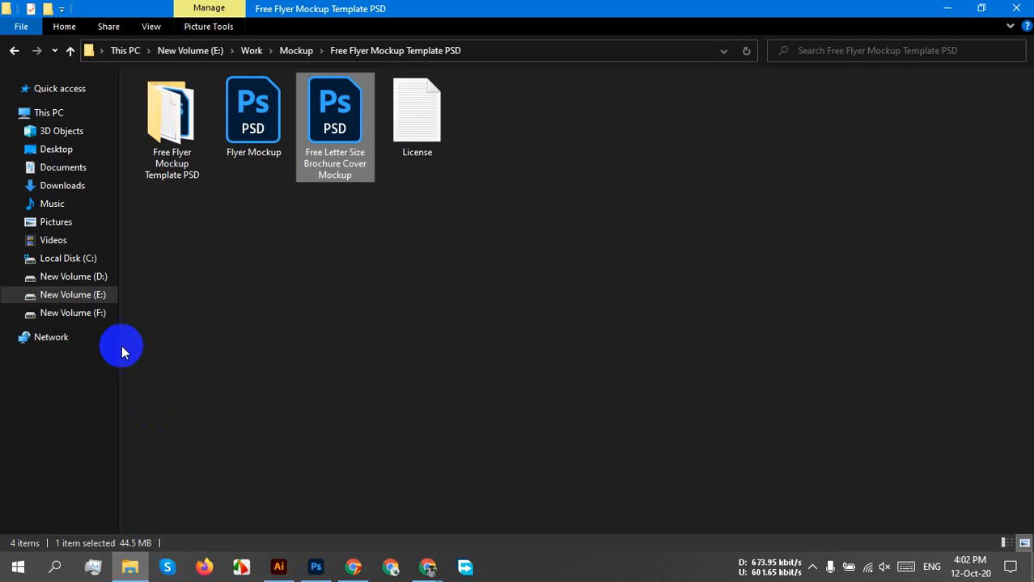
double_click(238, 111)
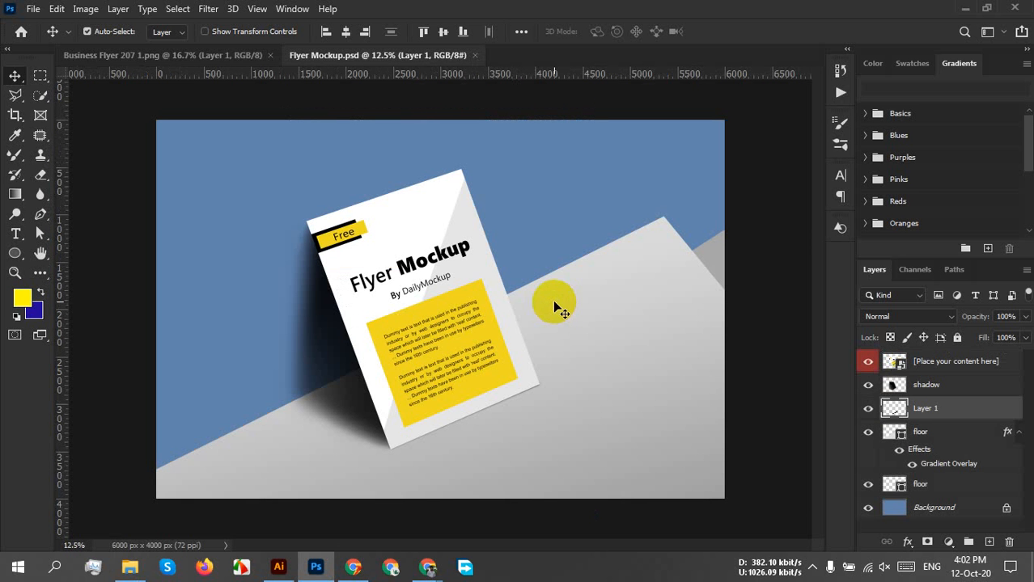
double_click(894, 361)
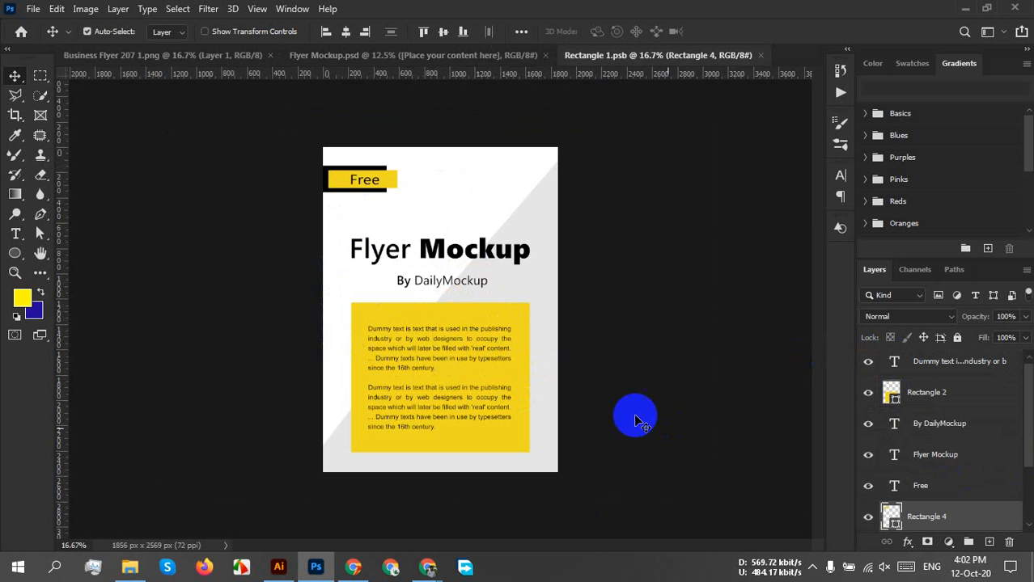
Close the outdated flyer image and open the re-exported Business Flyer 207 1 PNG from the Desktop in Photoshop
left_click(270, 55)
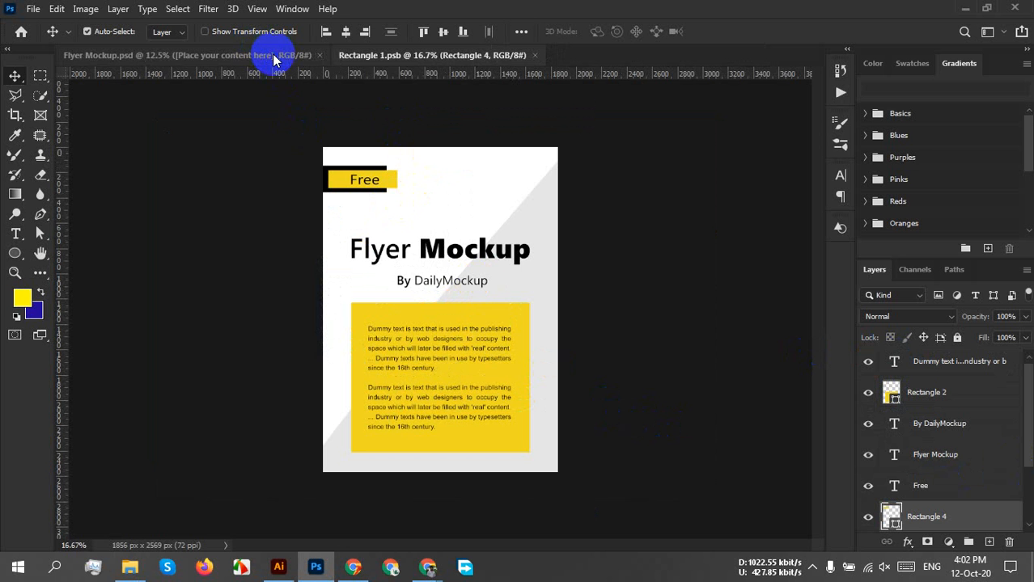
left_click(129, 567)
left_click(79, 152)
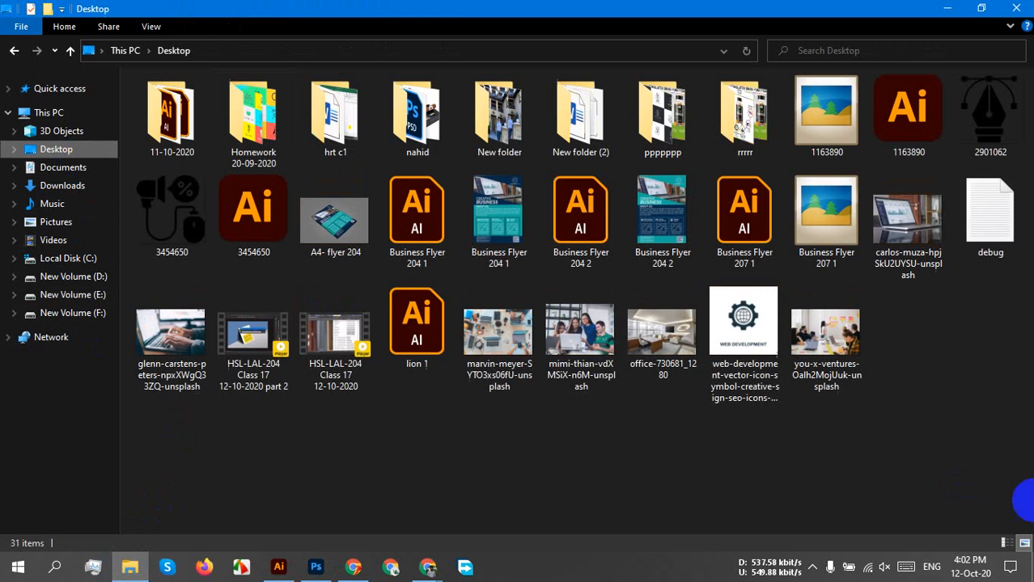
left_click_drag(833, 258, 604, 48)
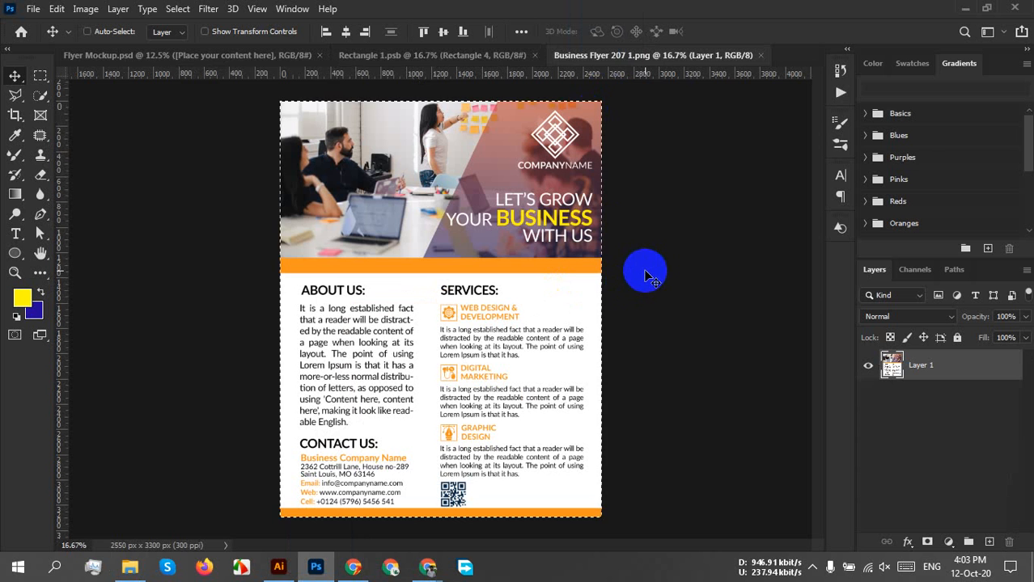
Place the copied flyer in Rectangle 1.psb and delete the Free, Flyer Mockup, By DailyMockup, Rectangle 2 and Dummy text layers above it
left_click(453, 54)
left_click_drag(579, 394, 571, 393)
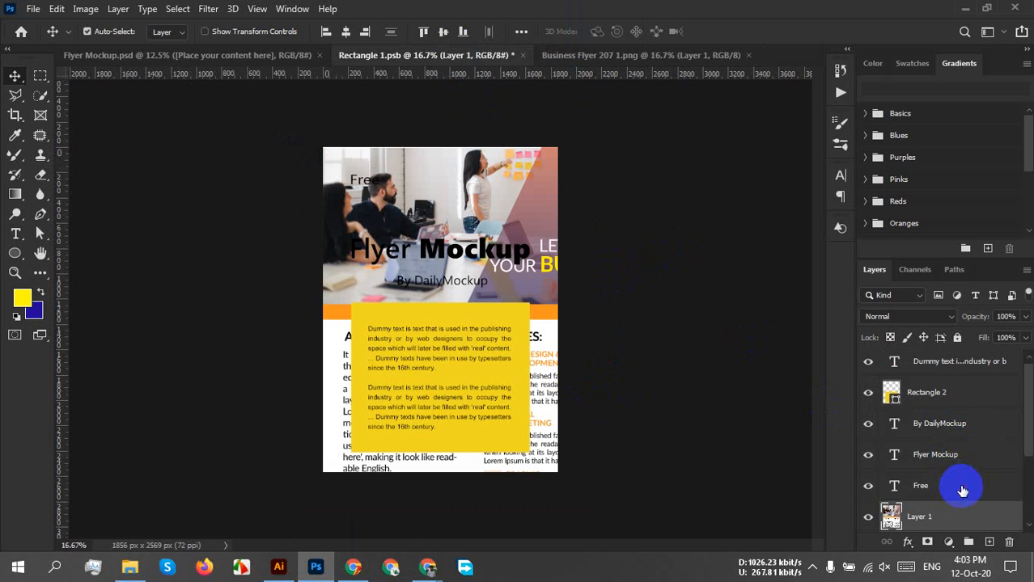
key("alt+bracketright")
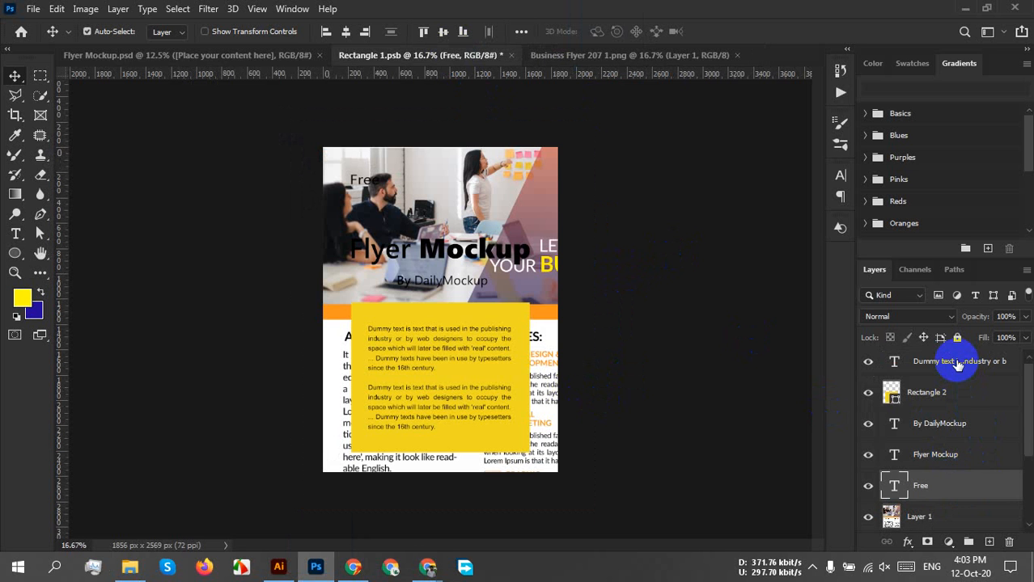
left_click(956, 364, "shift")
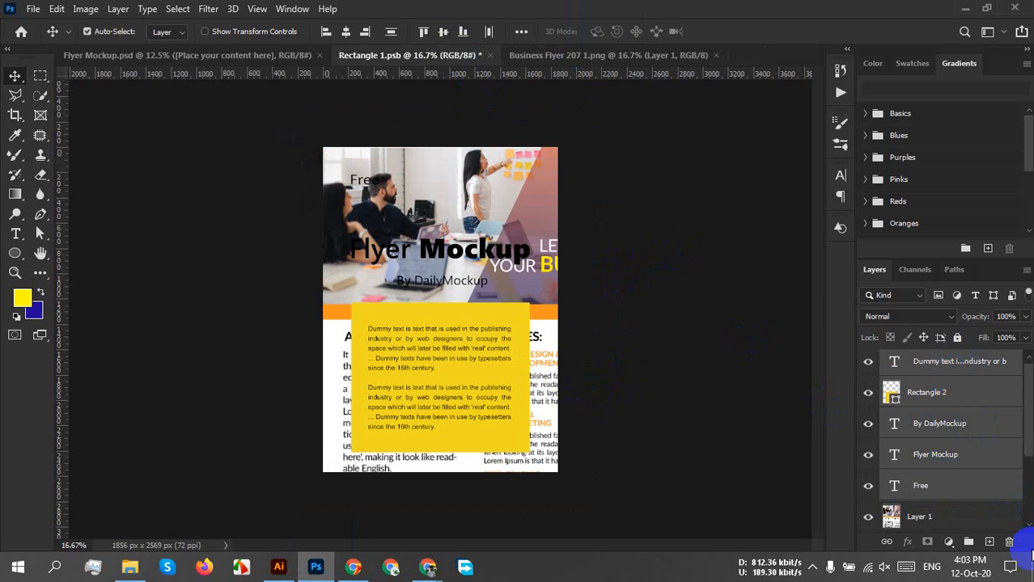
left_click(1005, 543)
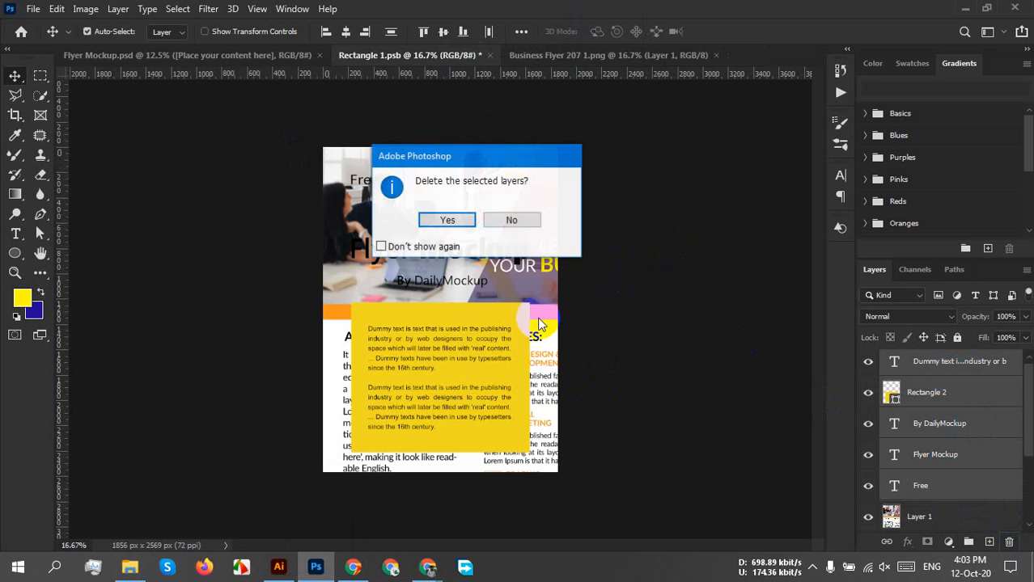
left_click(433, 223)
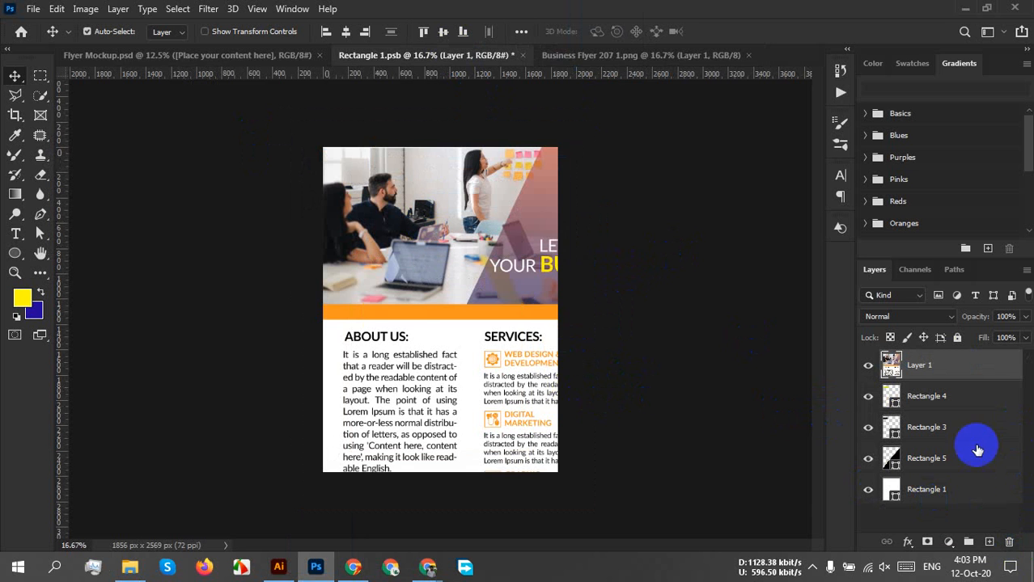
Delete the Rectangle 4, Rectangle 3, Rectangle 5 and Rectangle 1 layers beneath the flyer layer
scroll(597, 482, "down", 1)
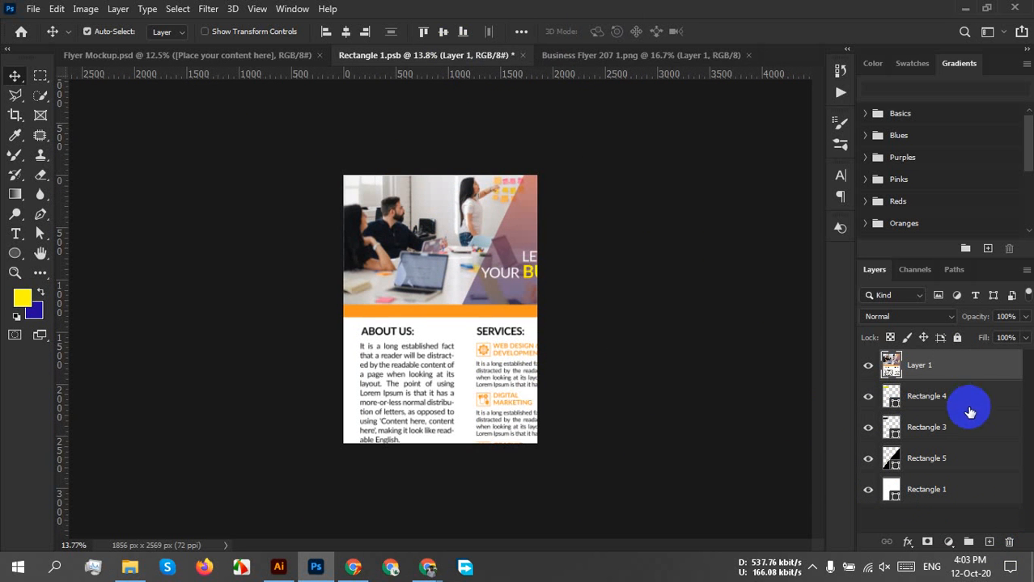
left_click(968, 404)
left_click(971, 500, "shift")
left_click(1008, 542)
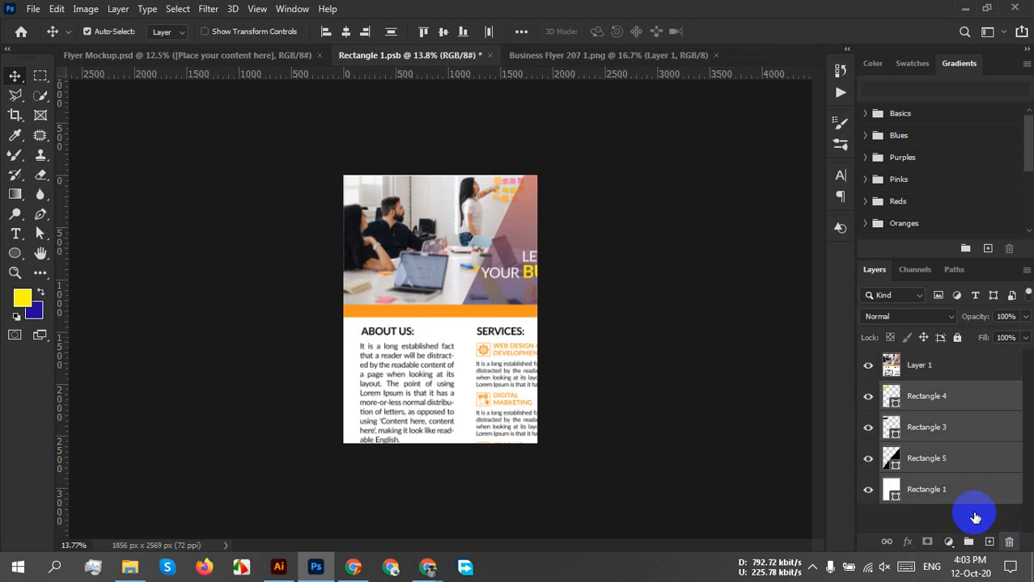
left_click(458, 220)
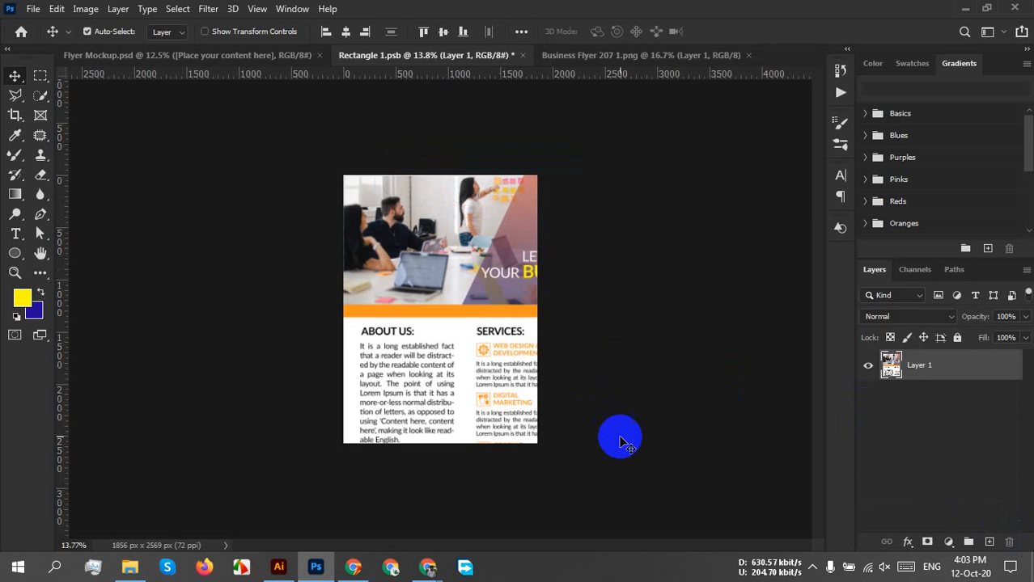
Try to scale the flyer layer proportionally to fit the Rectangle 1.psb canvas with Free Transform
key("ctrl+t")
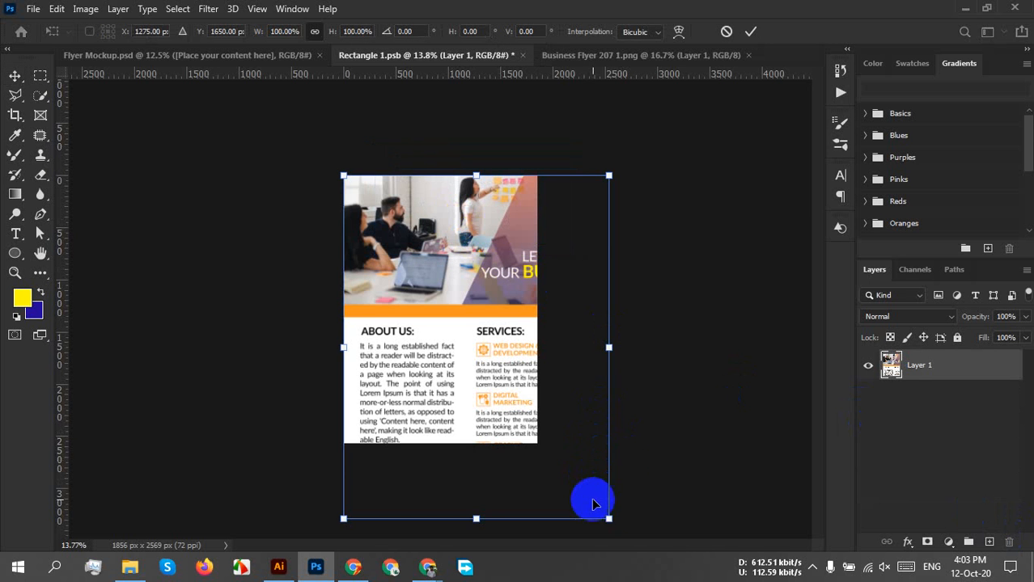
left_click_drag(610, 517, 540, 452)
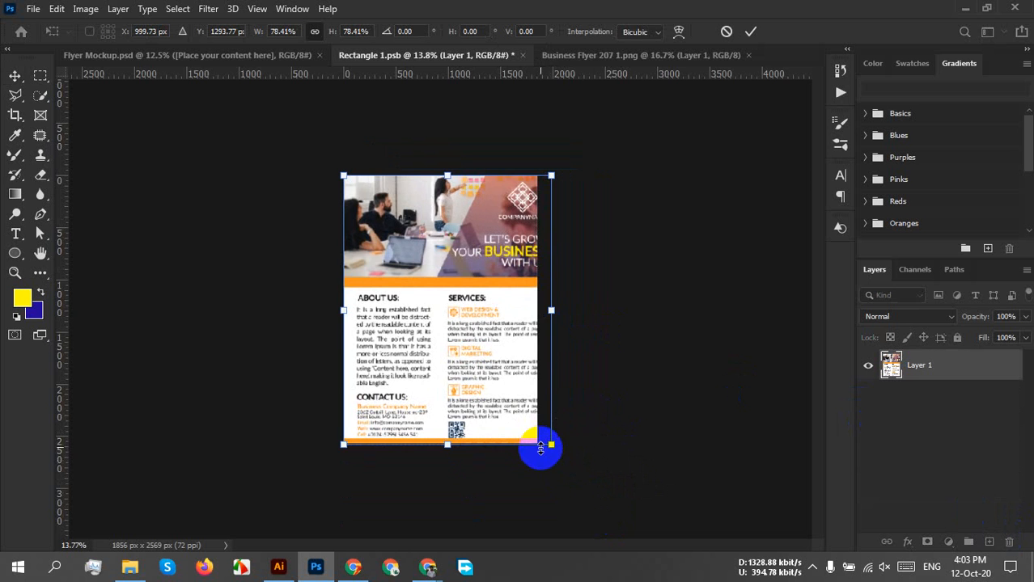
scroll(540, 448, "up", 3)
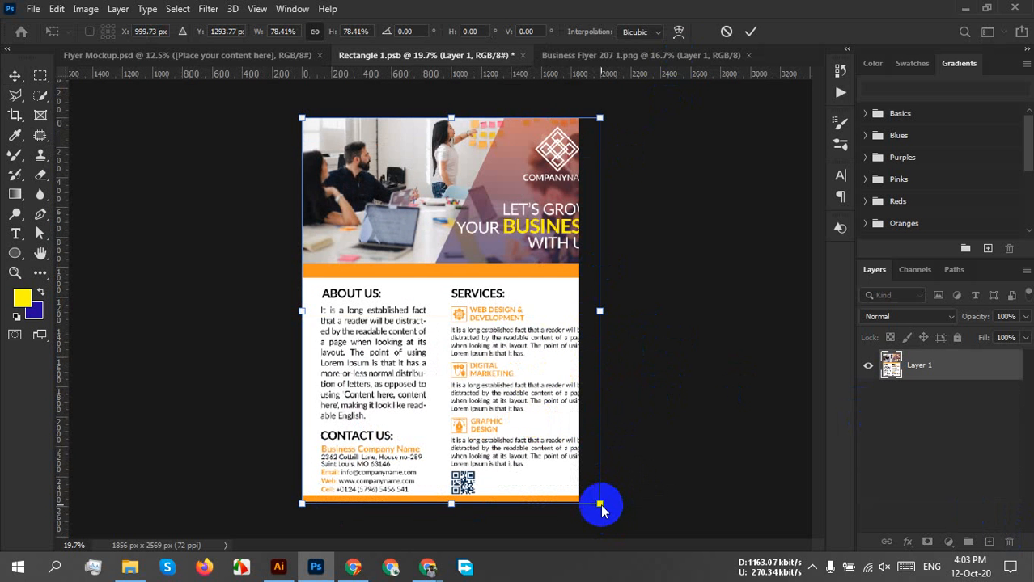
left_click_drag(599, 504, 564, 494)
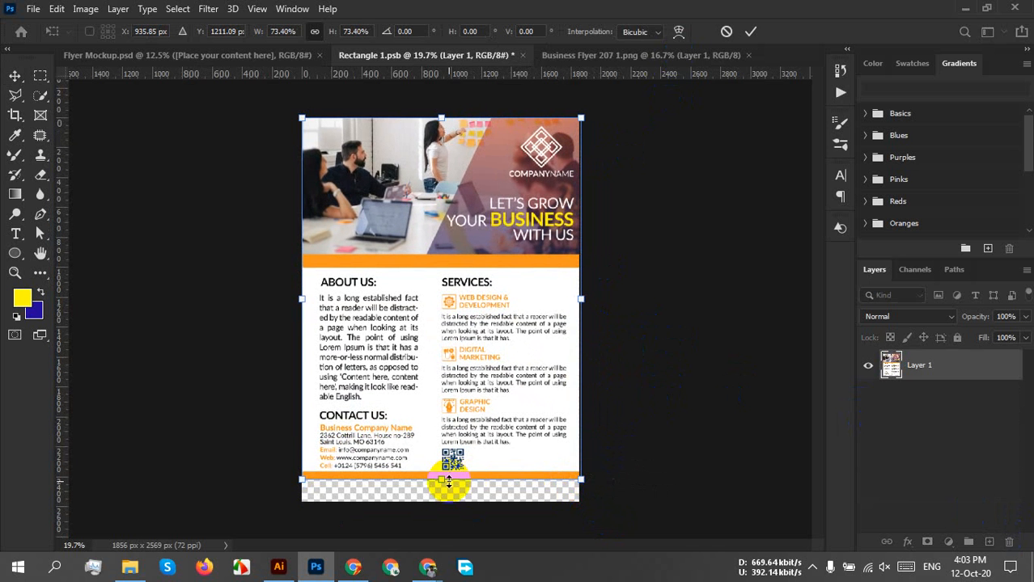
left_click_drag(449, 482, 449, 500)
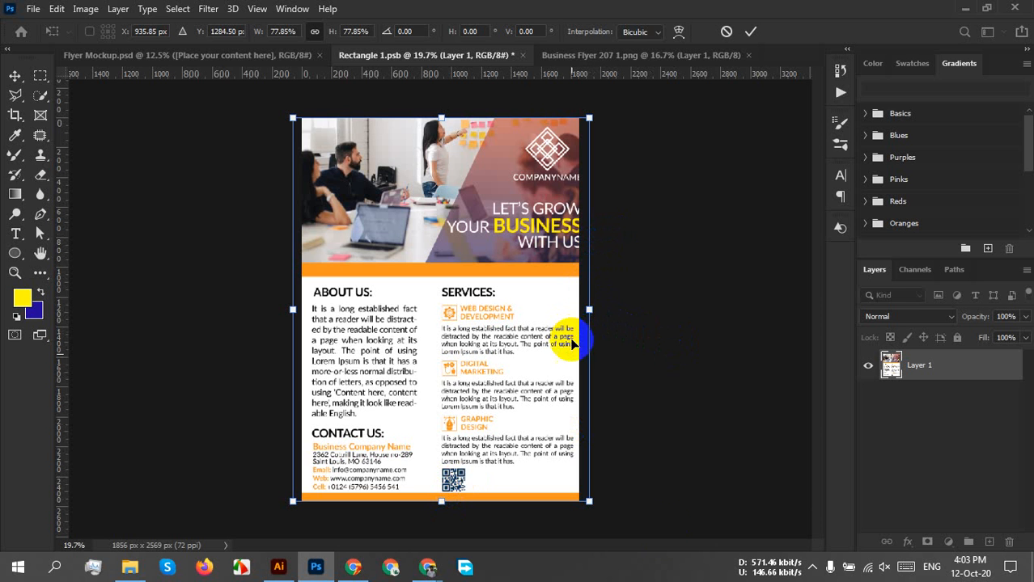
left_click(726, 32)
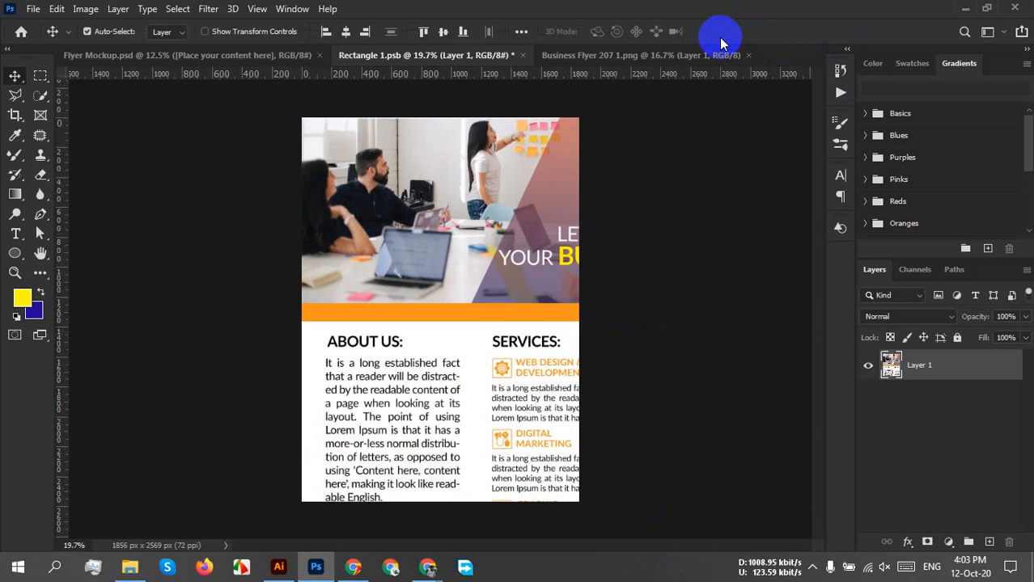
left_click(129, 566)
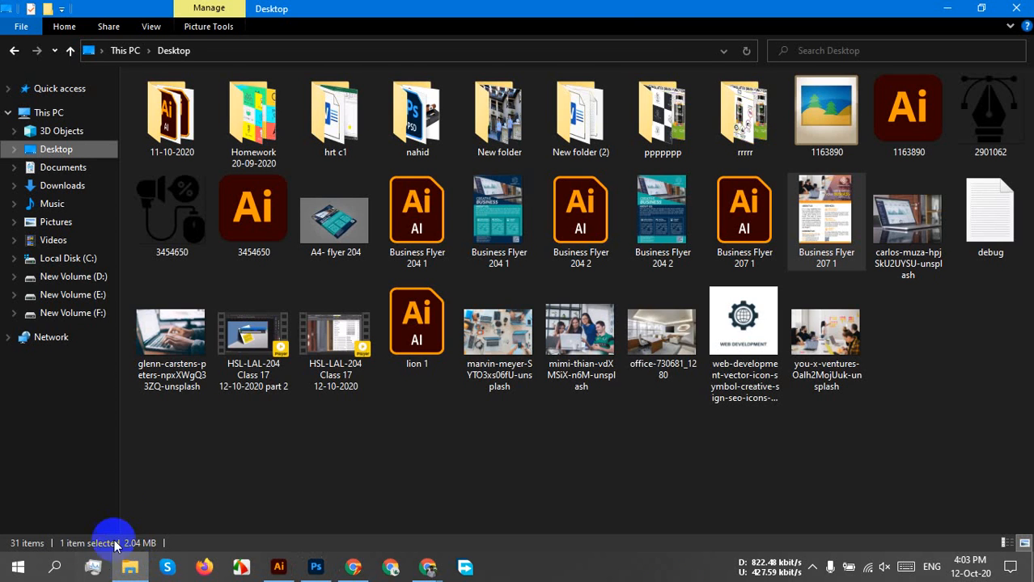
left_click(80, 295)
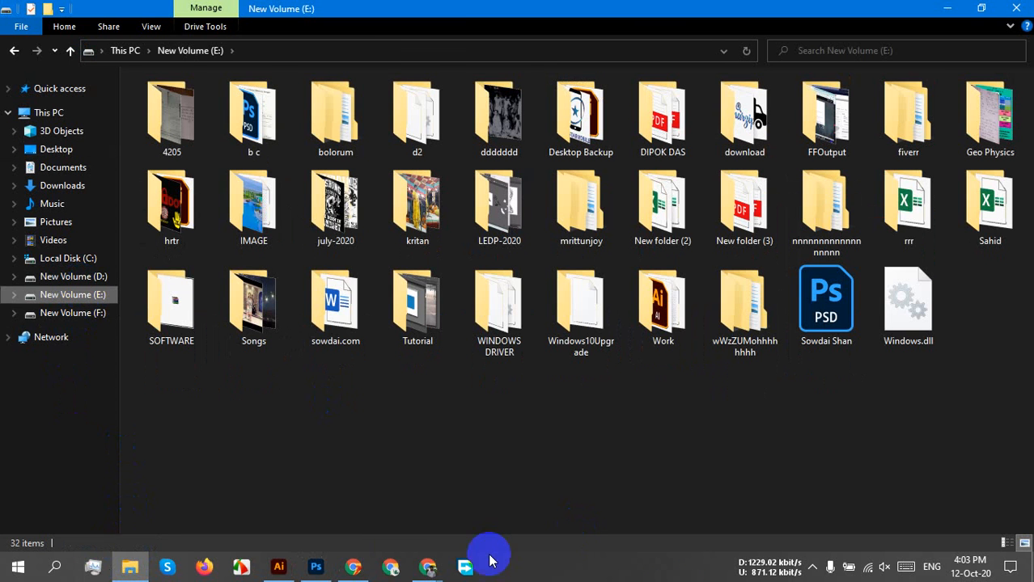
Switch to Chrome and search Google in a new tab for "letter size flyer mockup free download"
left_click(428, 566)
left_click(299, 491)
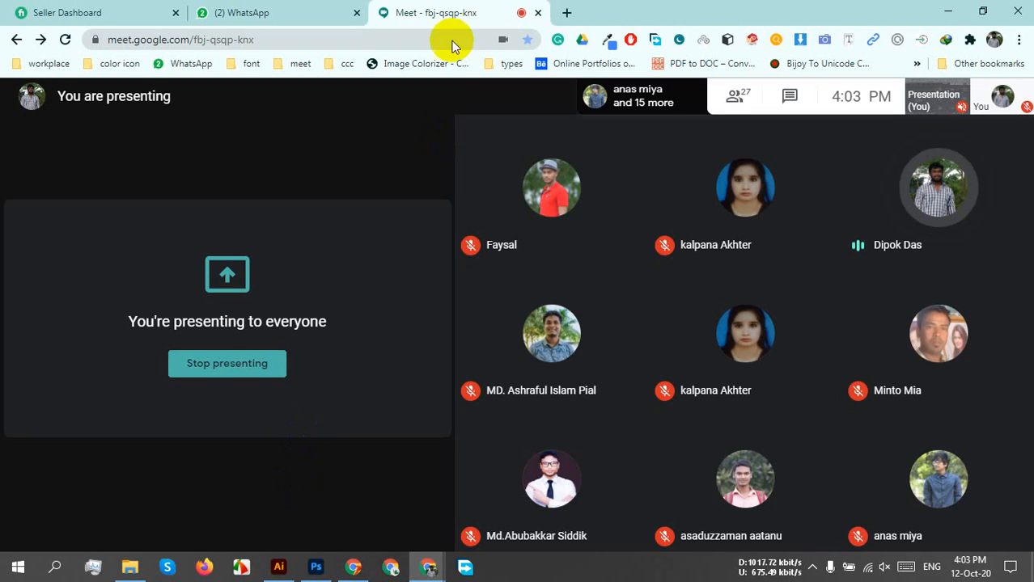
left_click(589, 13)
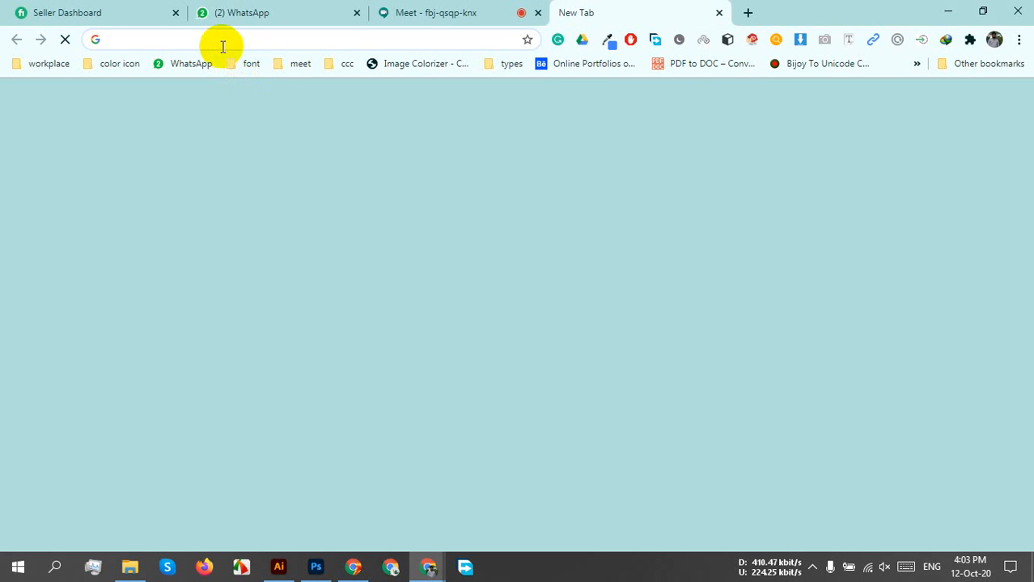
left_click(222, 46)
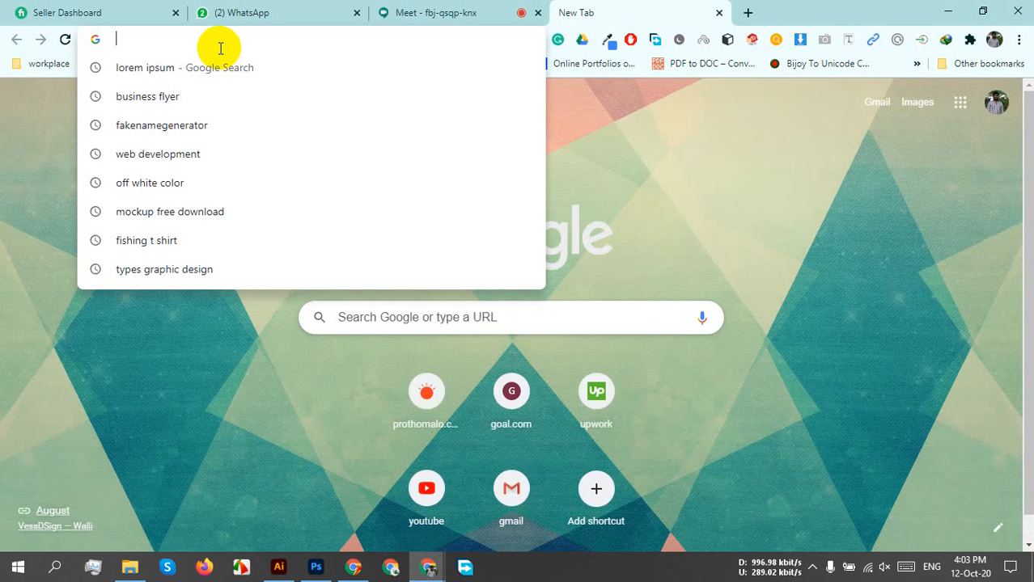
type("letter")
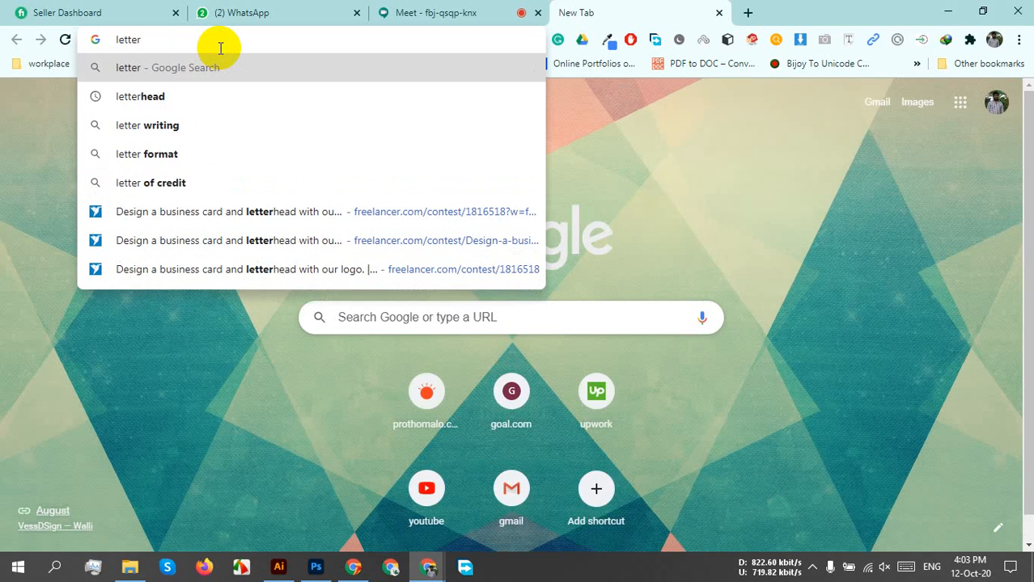
type(" six")
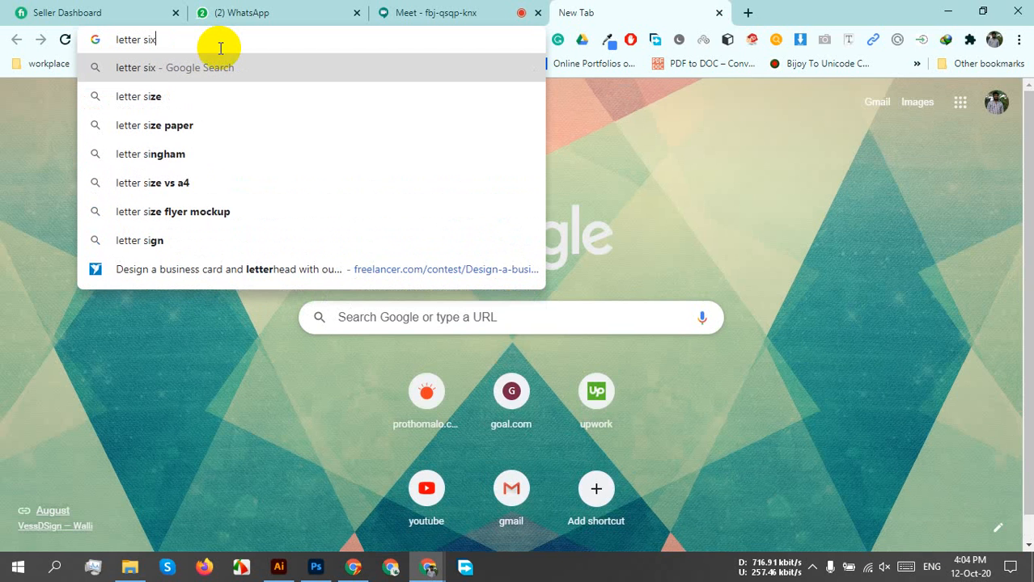
key("BackSpace")
type("ze")
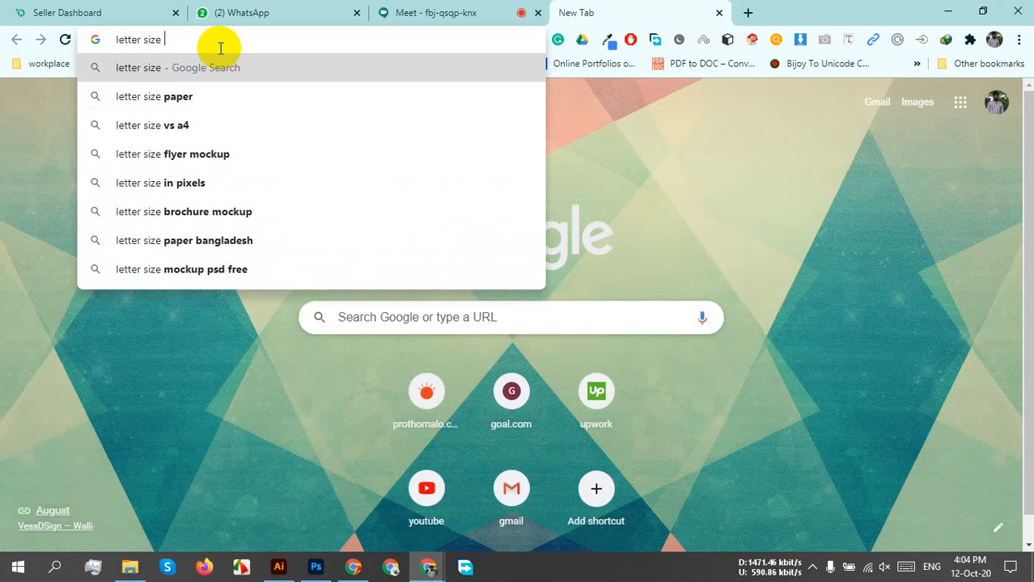
type(" fl")
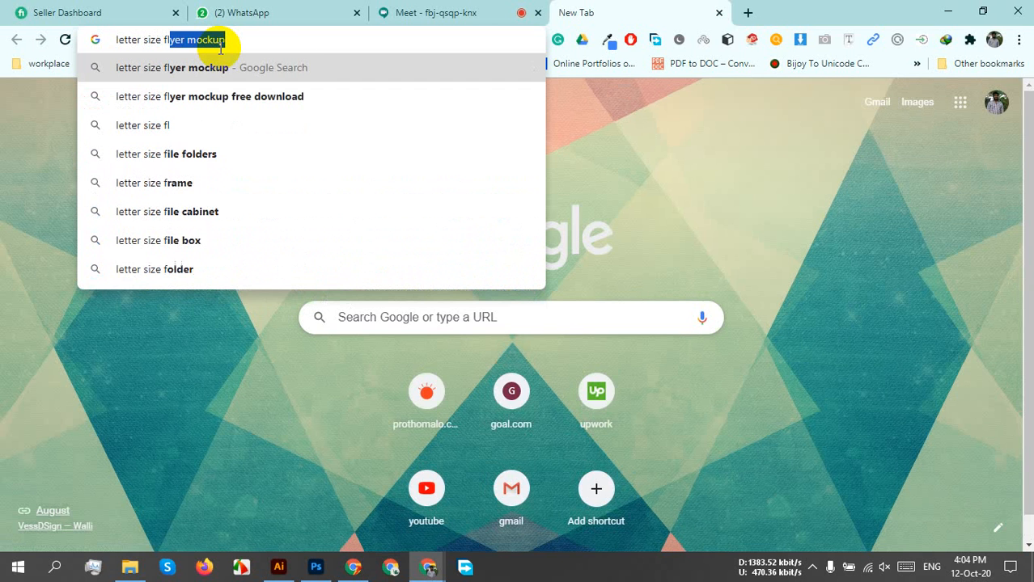
type("yer mockup free download")
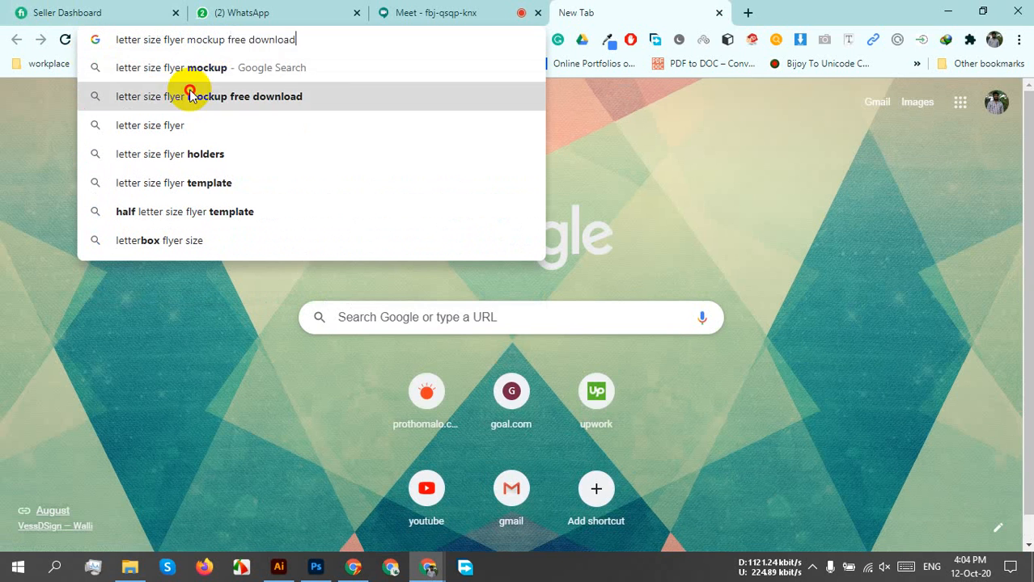
left_click(192, 97)
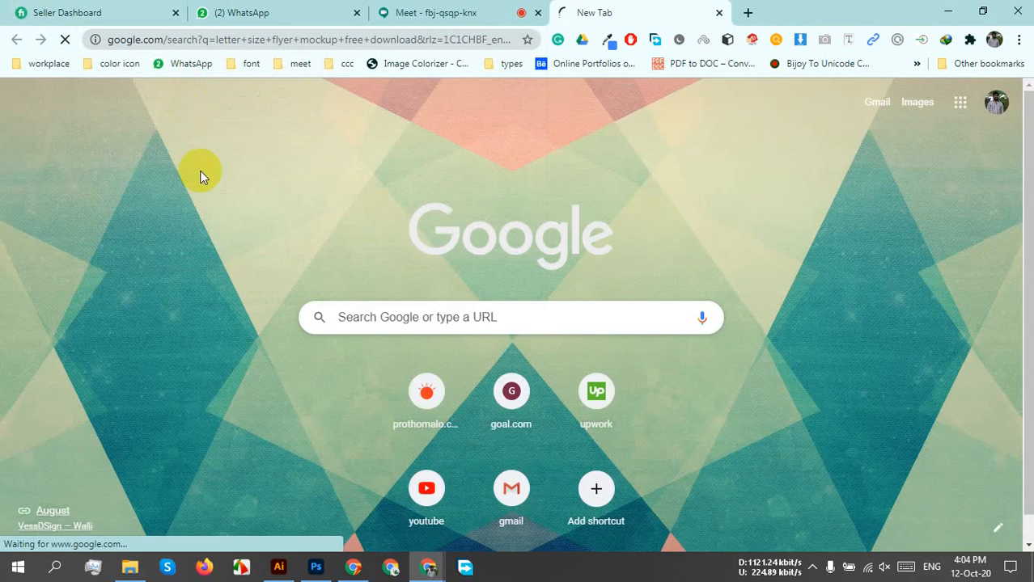
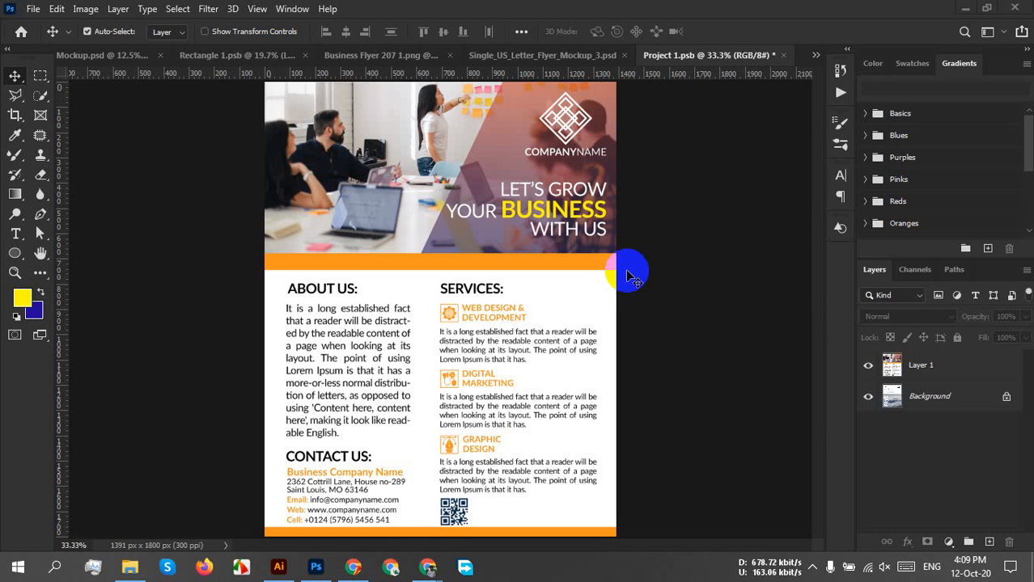
left_click(782, 55)
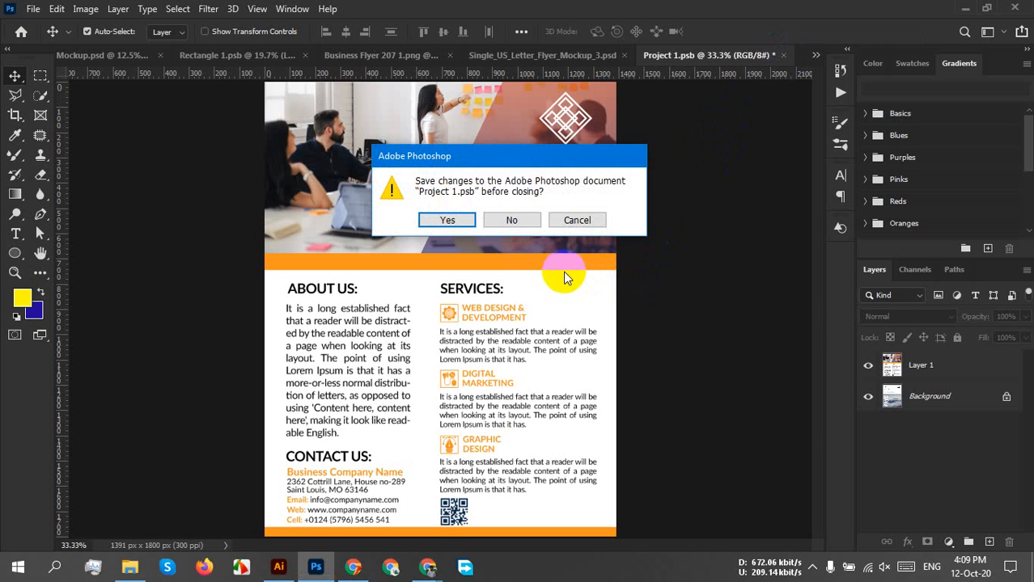
left_click(591, 223)
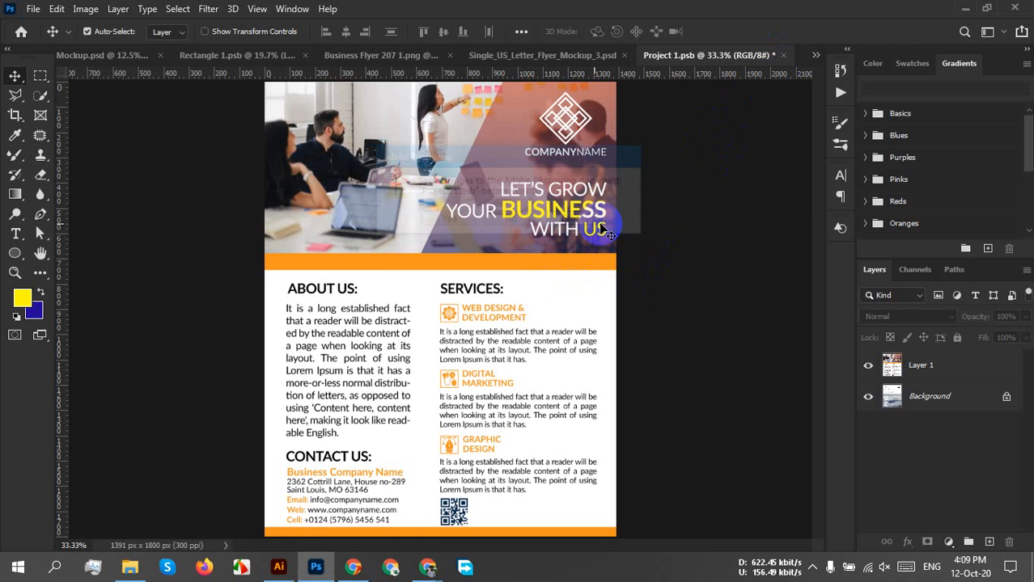
left_click(537, 59)
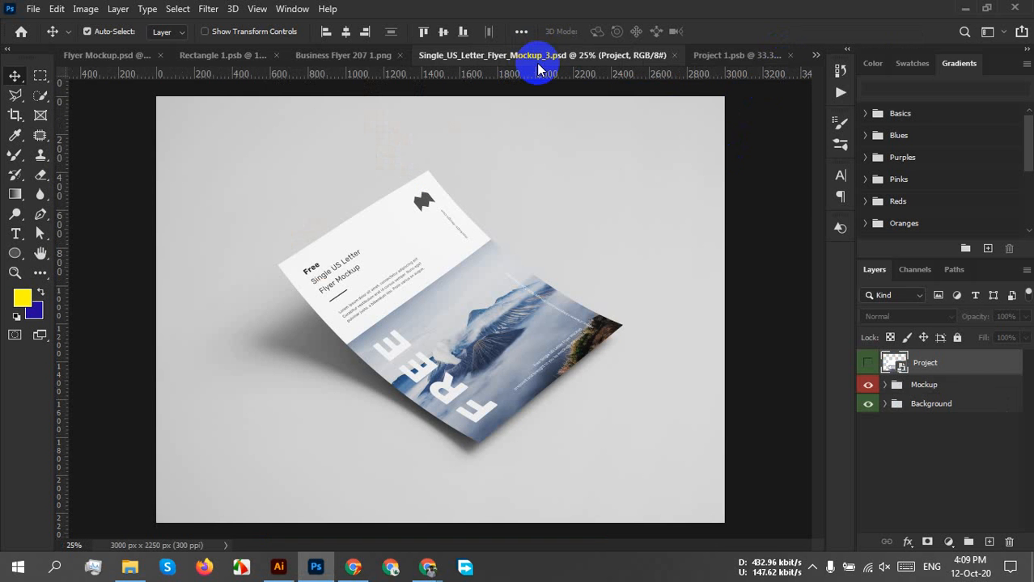
left_click(763, 57)
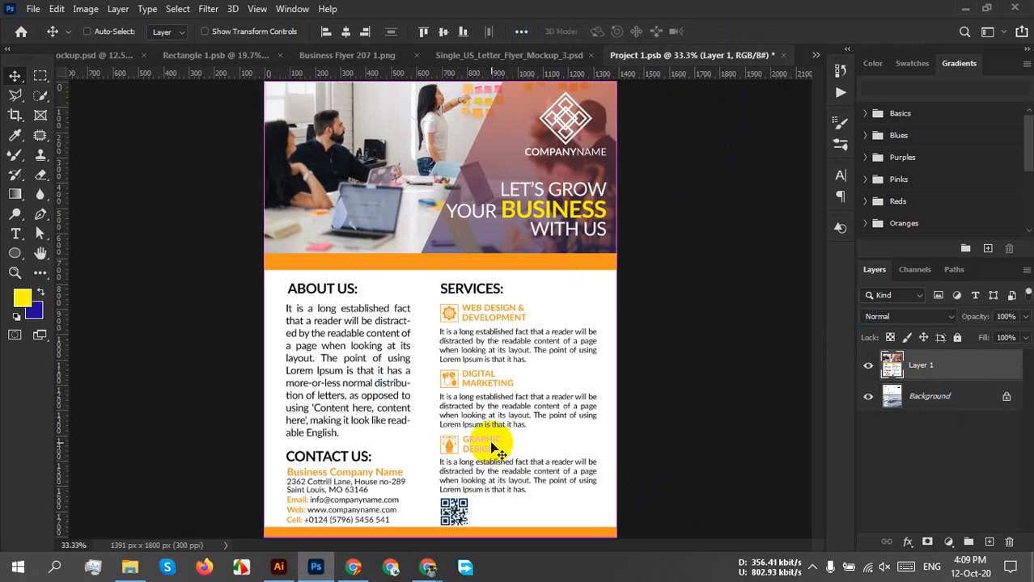
Save Project 1.psb with Maximize Compatibility and close it to present the flyer in Single_US_Letter_Flyer_Mockup_3.psd
key("ctrl+s")
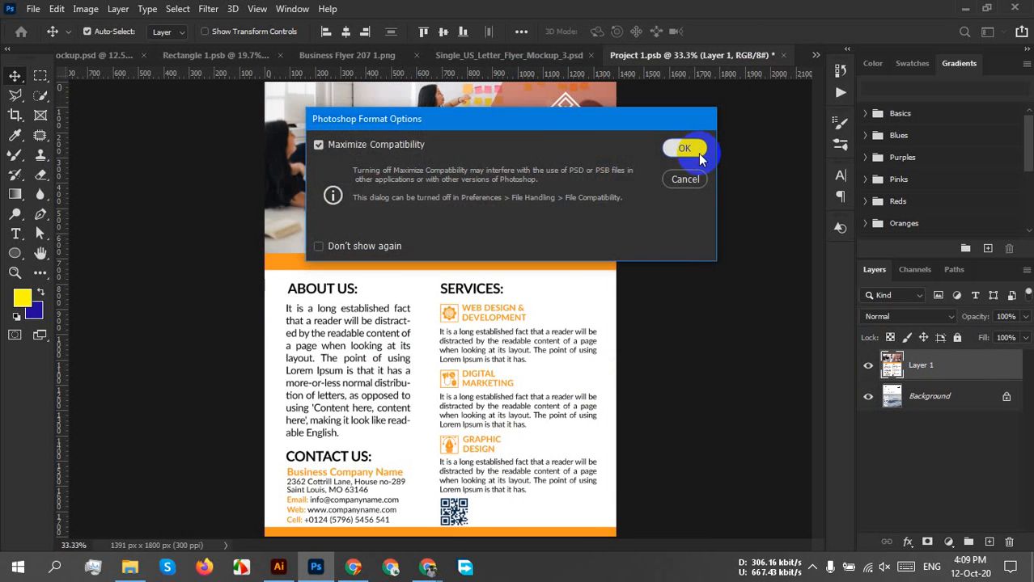
left_click(685, 150)
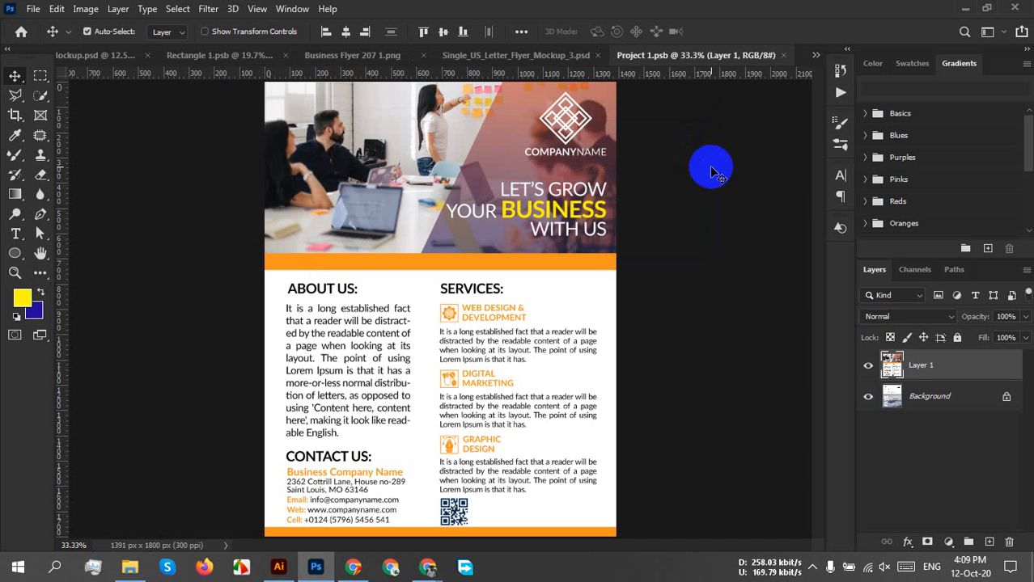
left_click(535, 56)
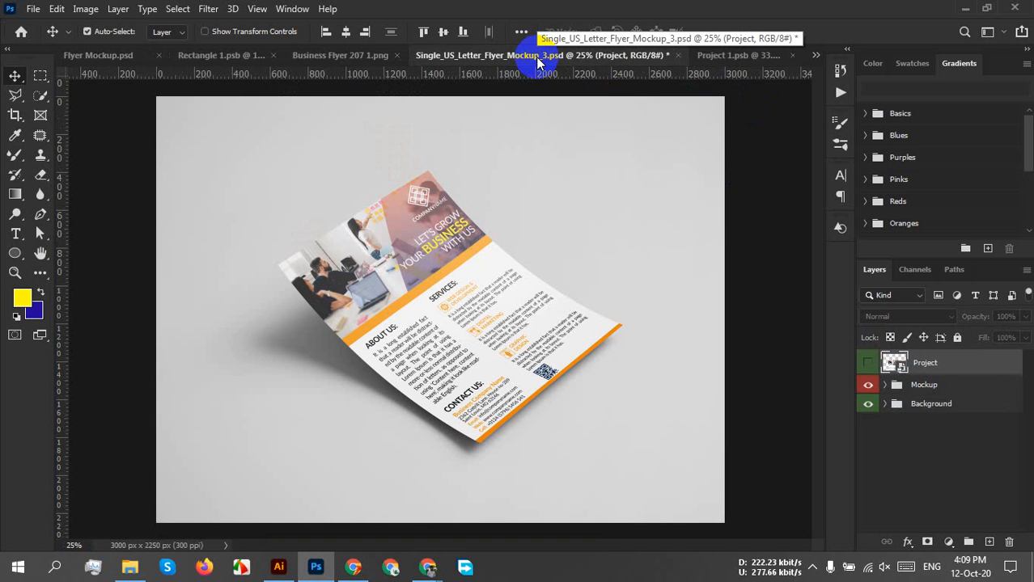
left_click(792, 55)
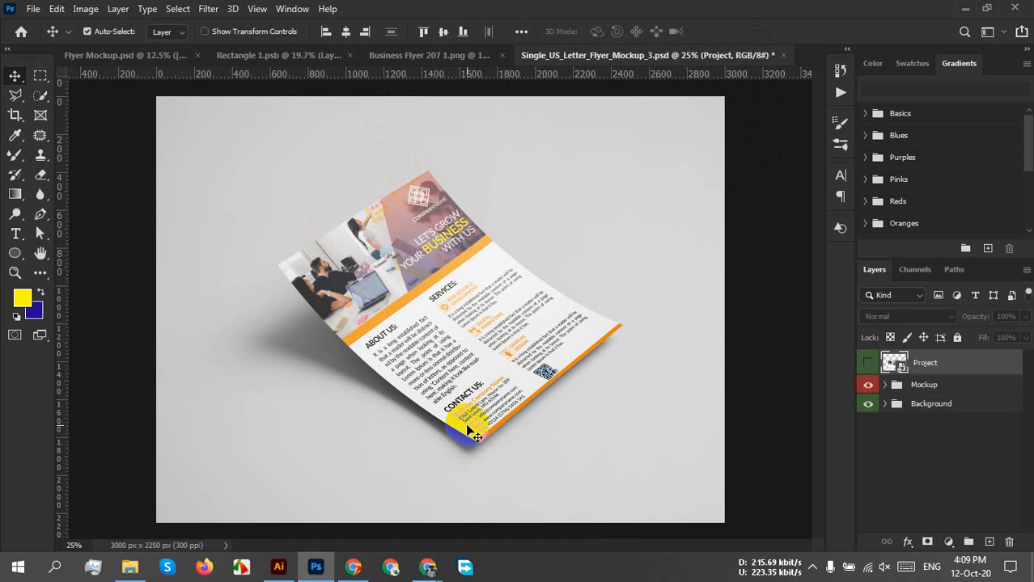
scroll(478, 346, "up", 3)
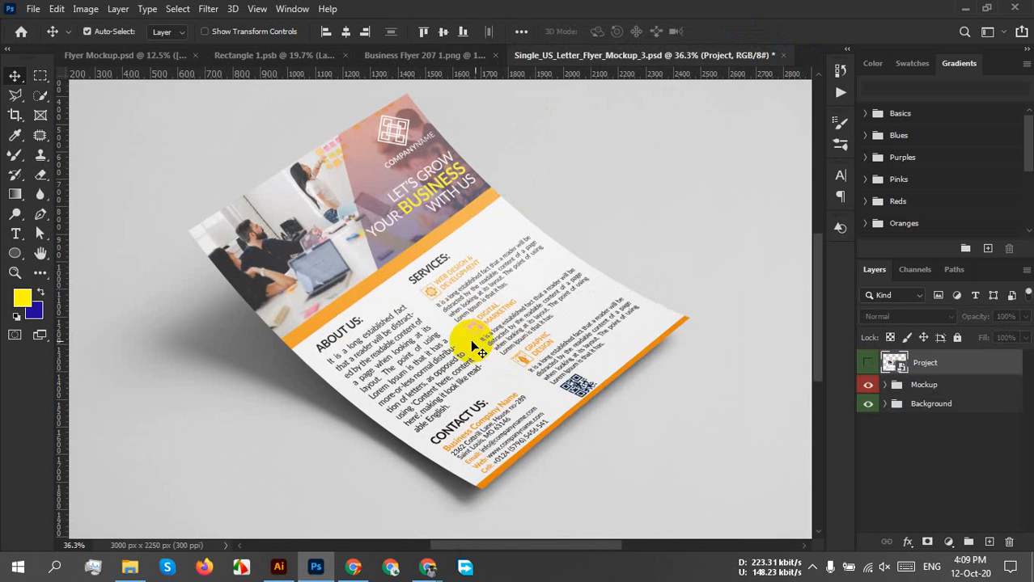
Close Single_US_Letter_Flyer_Mockup_3.psd without saving and open Single_US_Letter_Flyer_Mockup_2.psd from the downloaded mockup folder in File Explorer
scroll(612, 389, "down", 3)
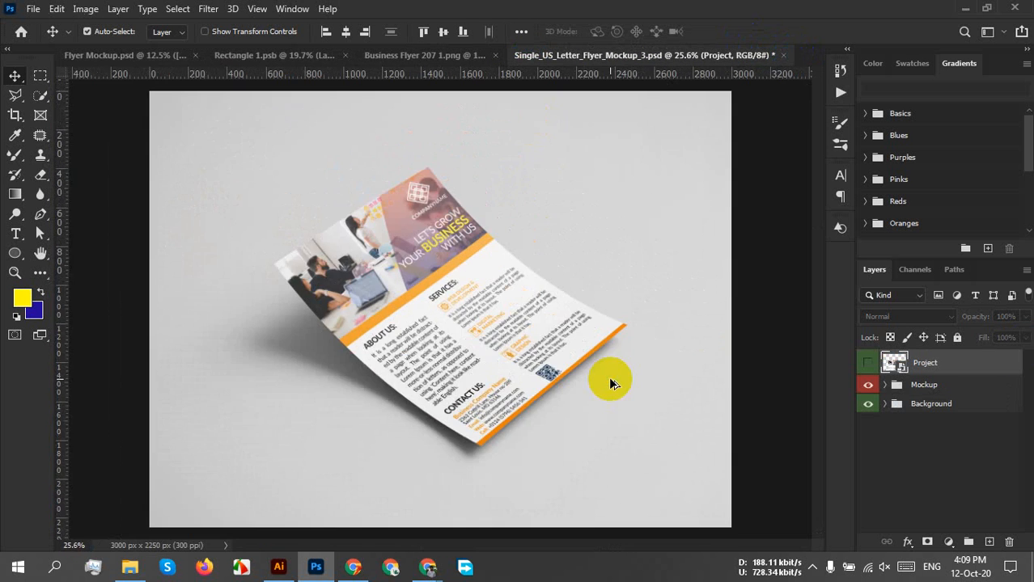
left_click(781, 55)
left_click(518, 220)
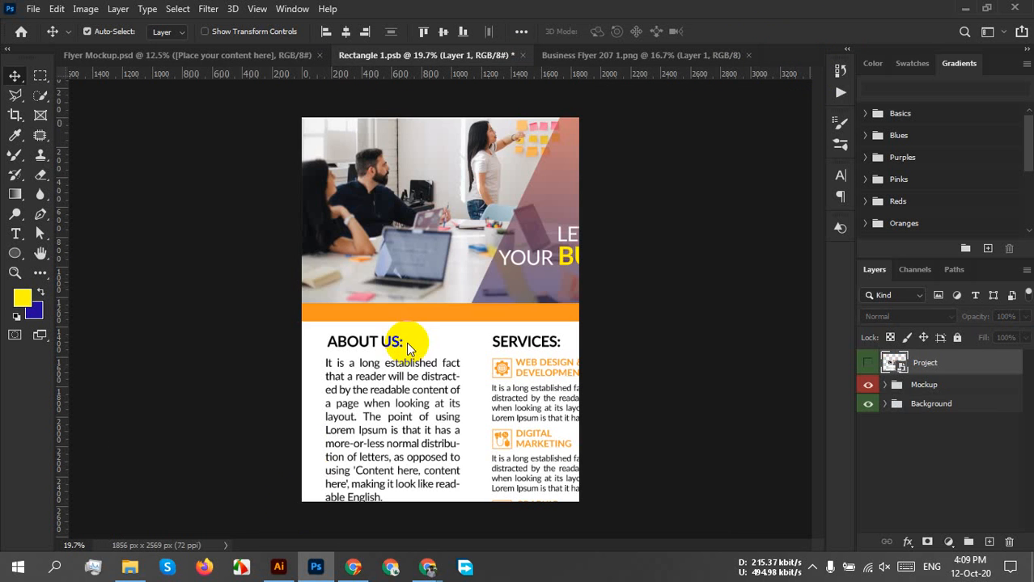
left_click(129, 568)
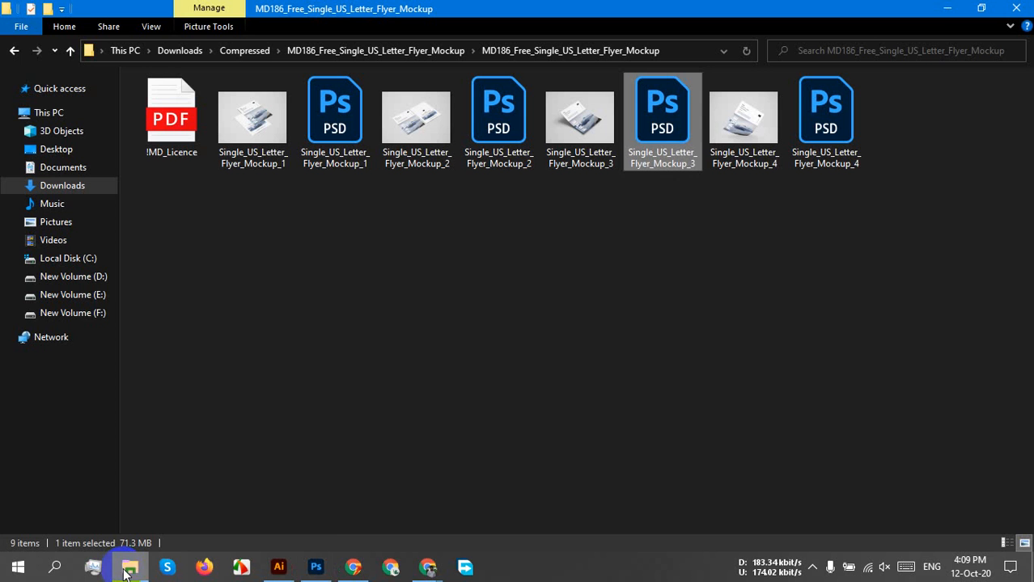
left_click(488, 130)
double_click(484, 124)
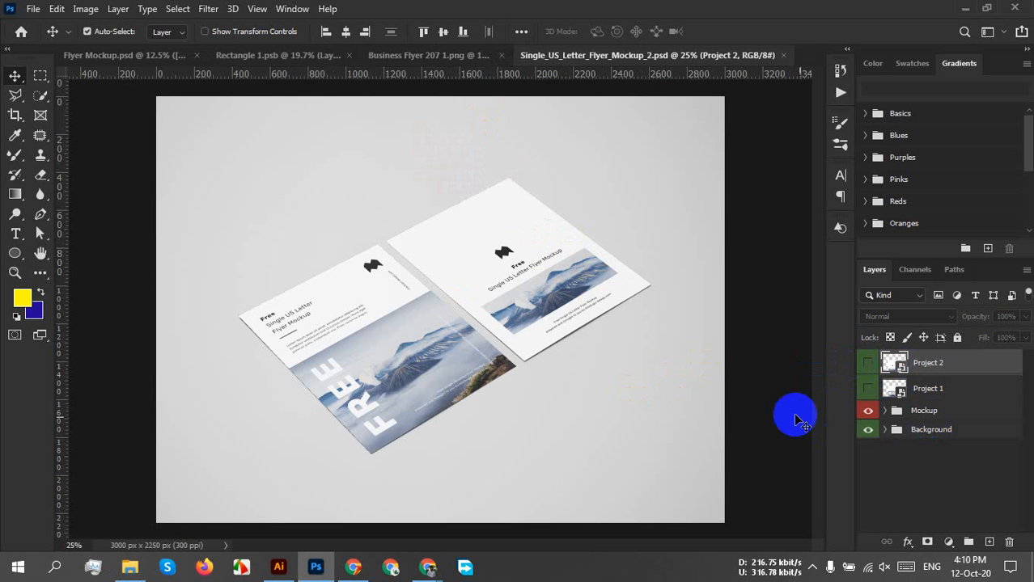
Open the Project 1 smart object's contents and paste the copied orange business flyer above the Background layer
double_click(890, 391)
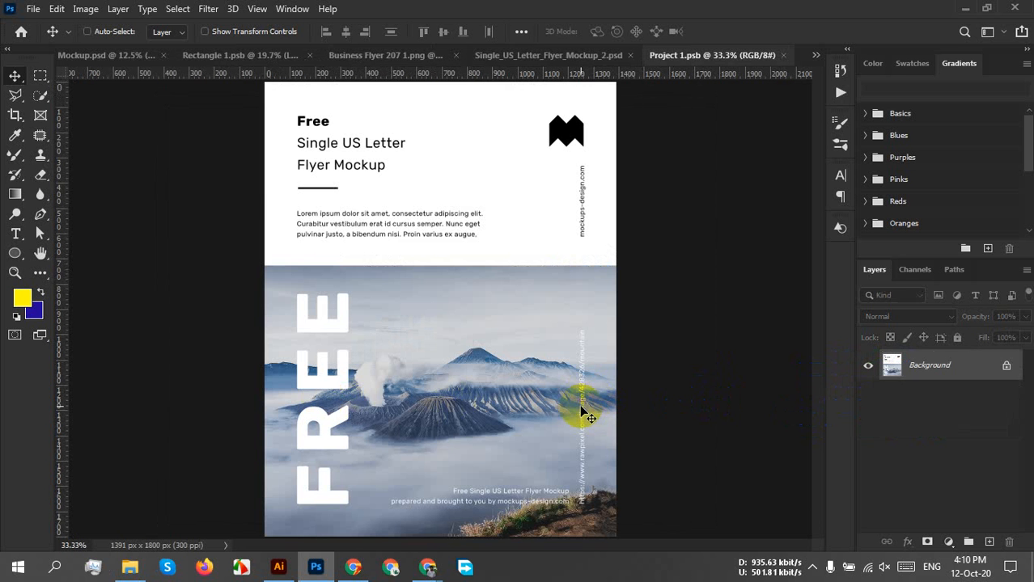
key("ctrl+v")
mouse_move(579, 416)
left_mouse_down()
mouse_move(576, 426)
mouse_move(562, 418)
left_mouse_up()
Scale the pasted flyer proportionally to 54.66% with Free Transform so it covers the Project 1.psb canvas
key("ctrl+t")
scroll(405, 256, "down", 6)
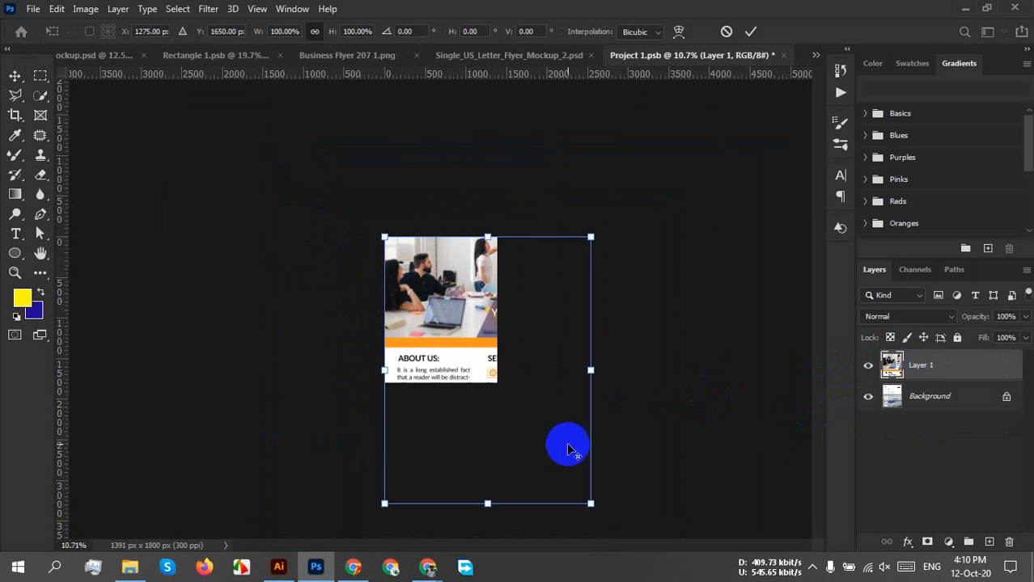
left_click_drag(591, 505, 510, 364)
key("ctrl+0")
scroll(495, 393, "up", 7)
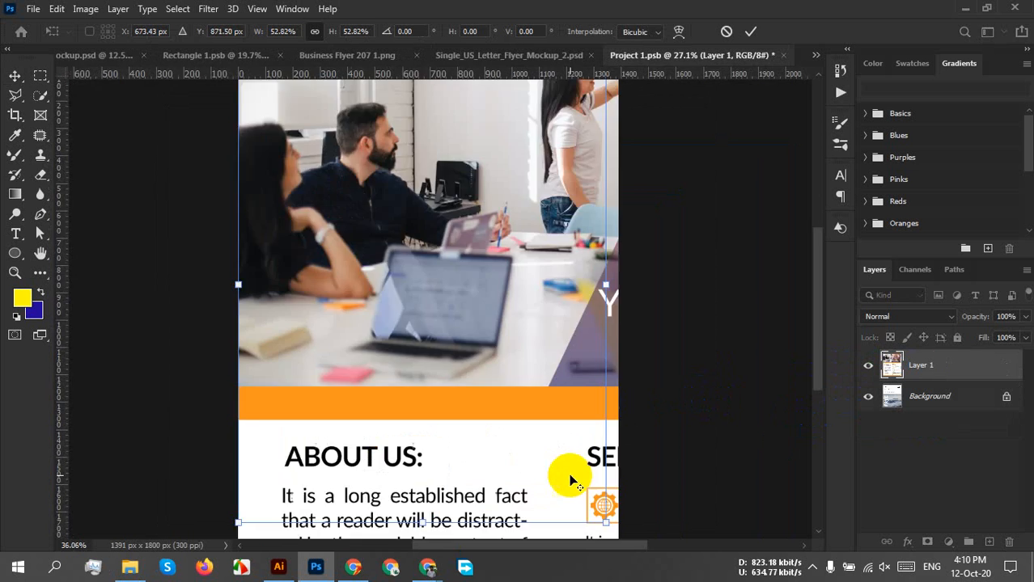
scroll(623, 486, "down", 1)
scroll(629, 523, "down", 1)
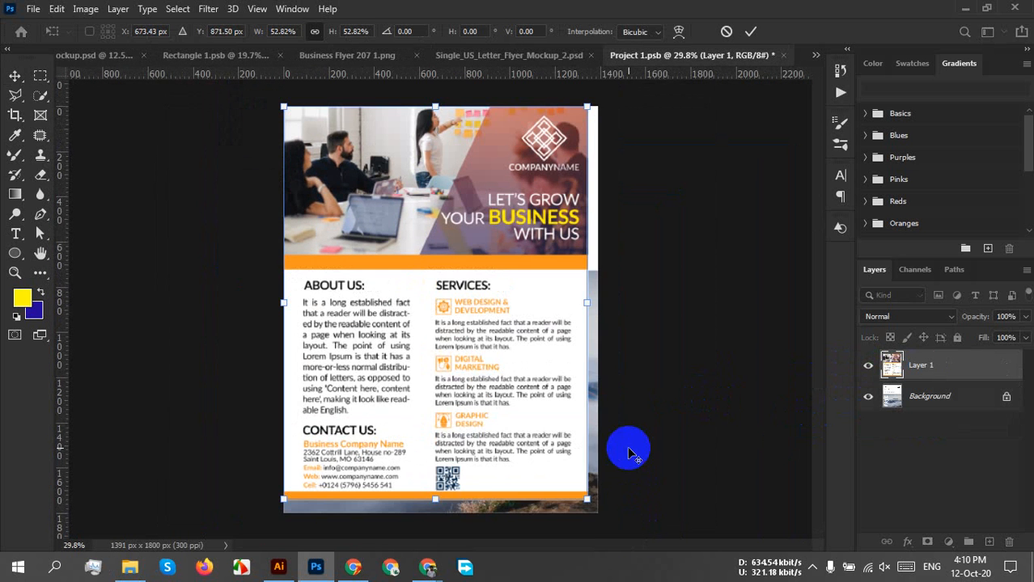
left_click_drag(588, 496, 595, 515)
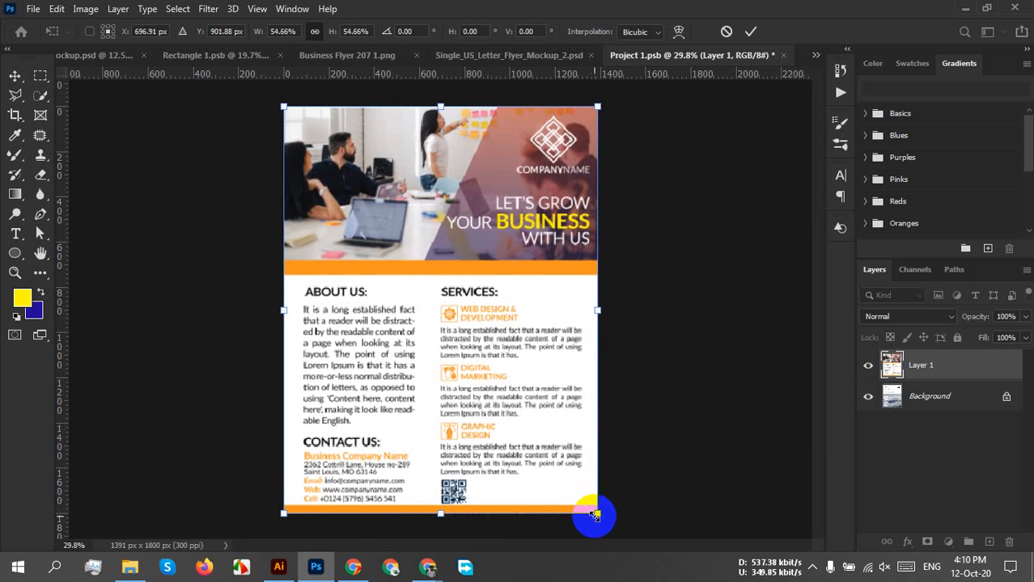
left_click(749, 34)
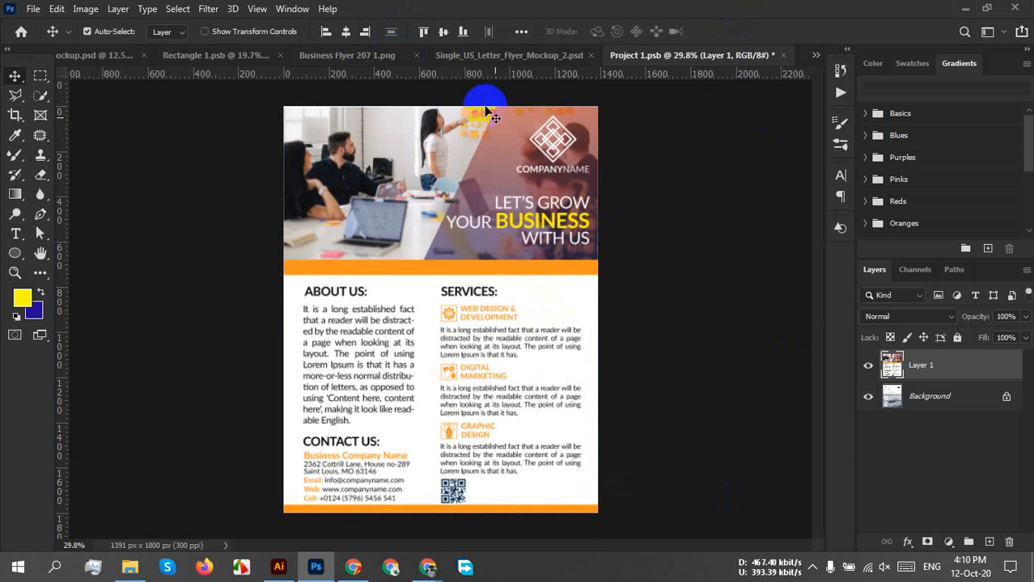
Save Project 1.psb with Maximize Compatibility and close it to update the mockup
left_click(651, 343)
left_click(912, 363)
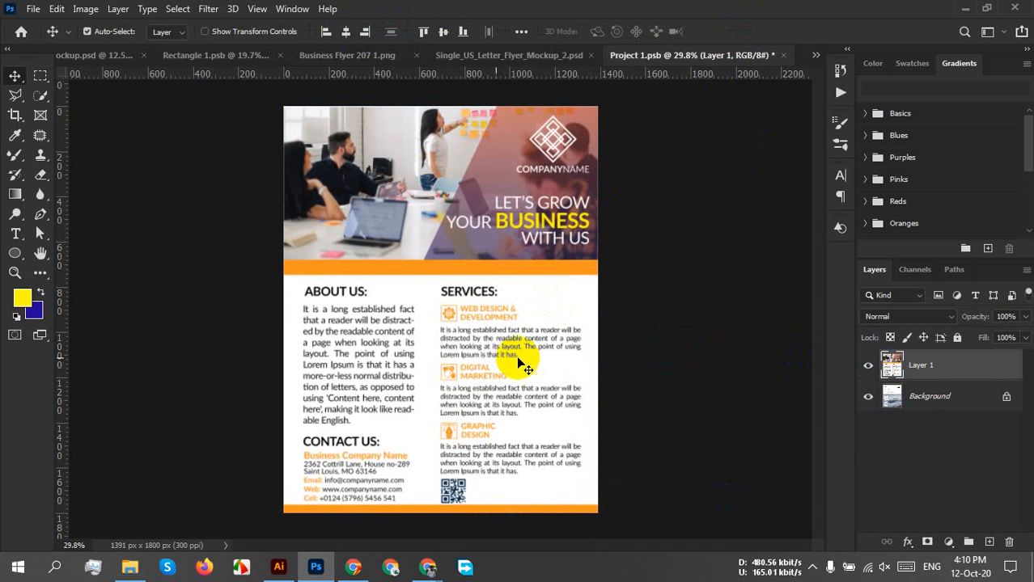
key("ctrl+s")
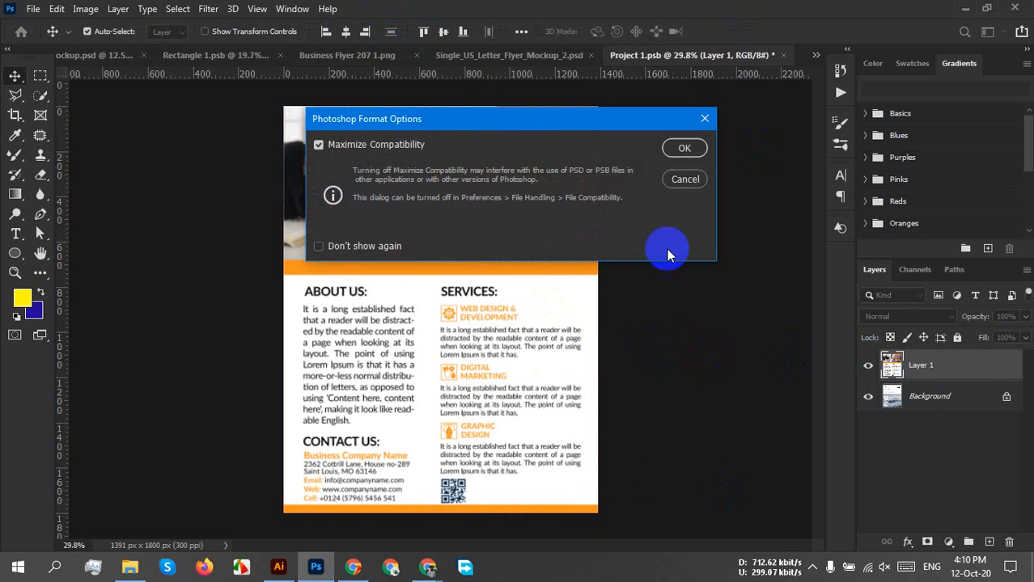
left_click(688, 149)
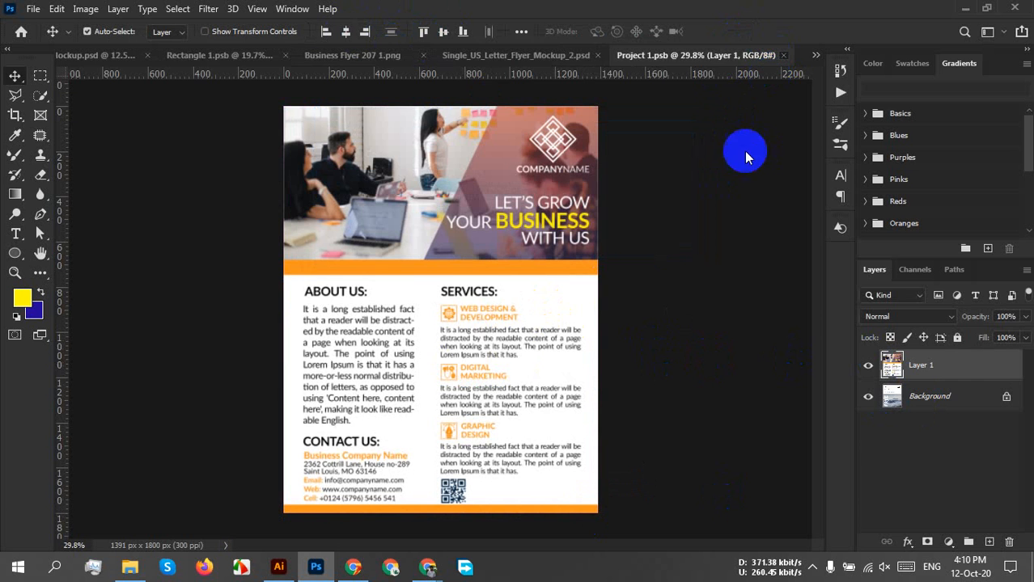
key("ctrl+w")
Collapse the Mockup group and check the Project 1 and Project 2 layers by toggling their visibility on and off
left_click(564, 272)
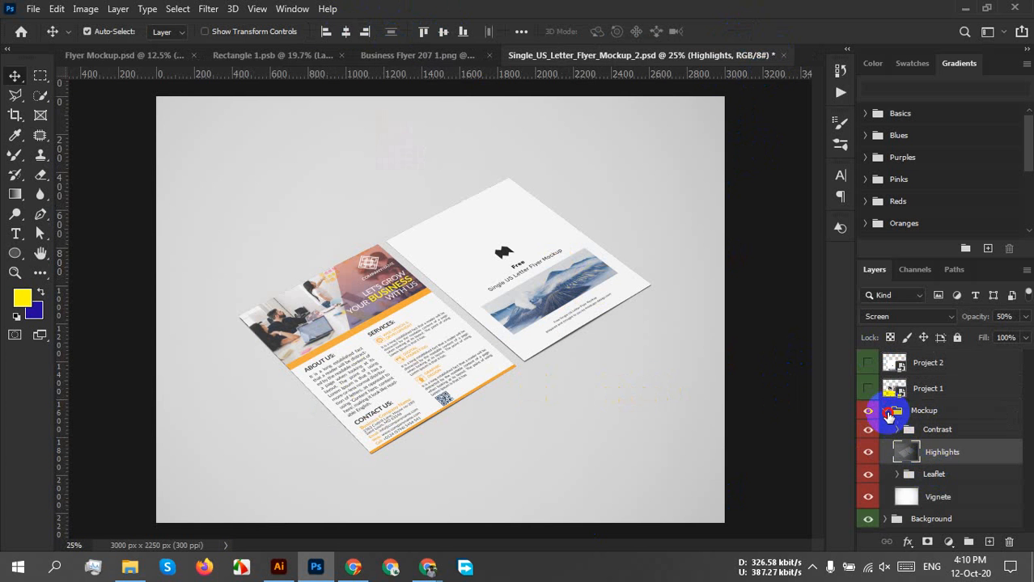
left_click(887, 411)
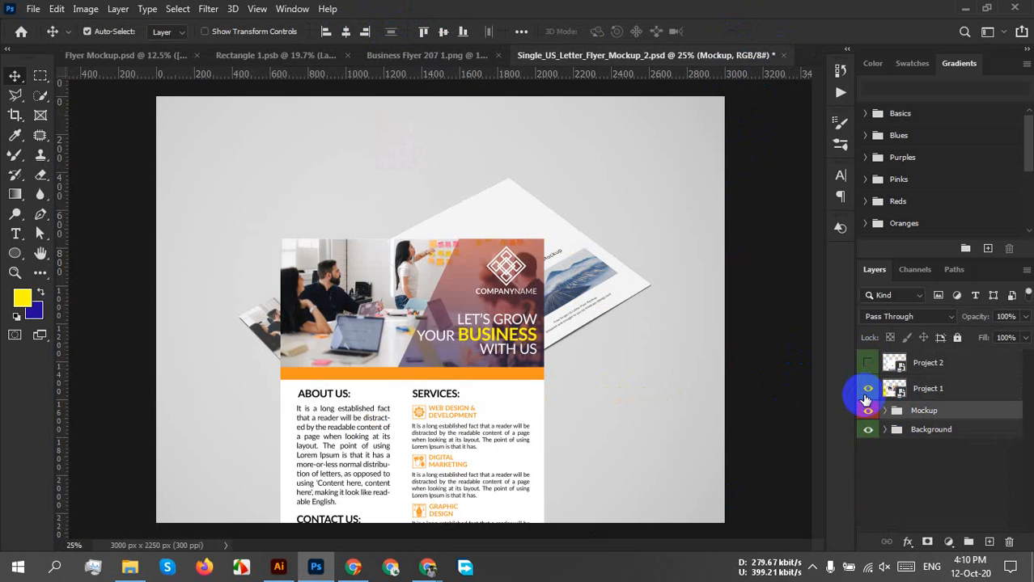
left_click(866, 390)
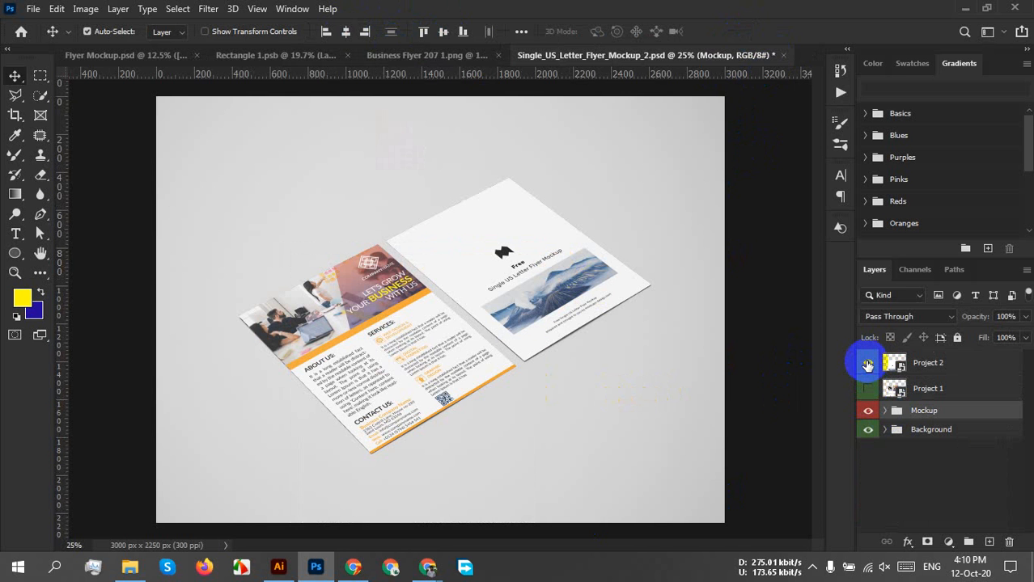
left_click(865, 363)
left_click(865, 363)
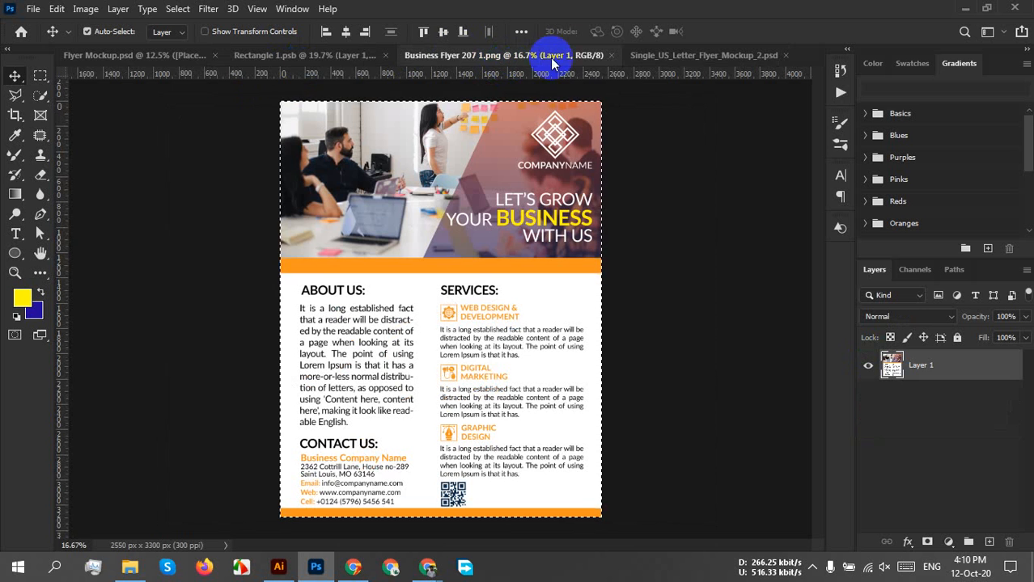
Close the Business Flyer 207 1.png and Flyer Mockup.psd documents
left_click(611, 55)
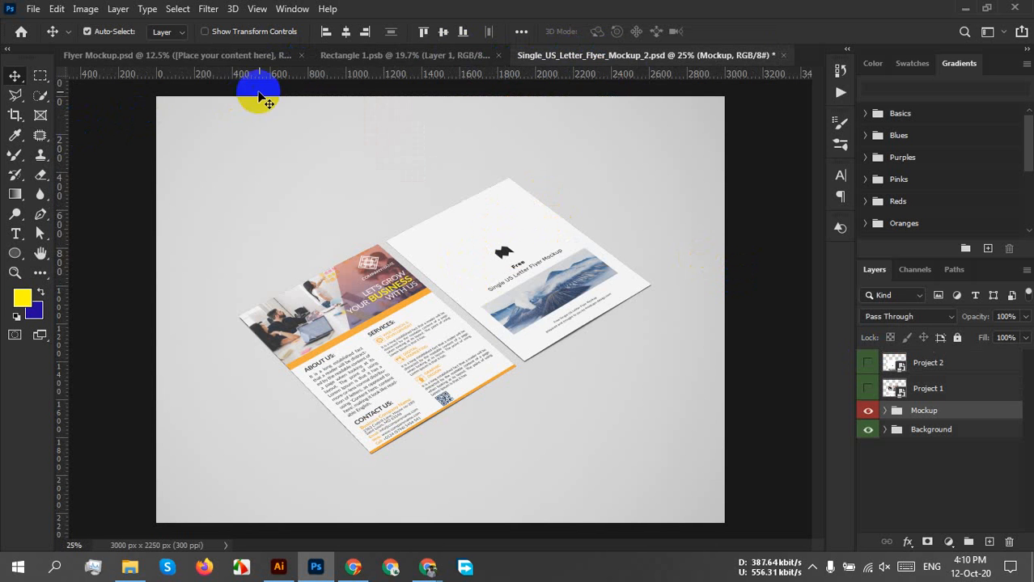
left_click(230, 56)
left_click(320, 55)
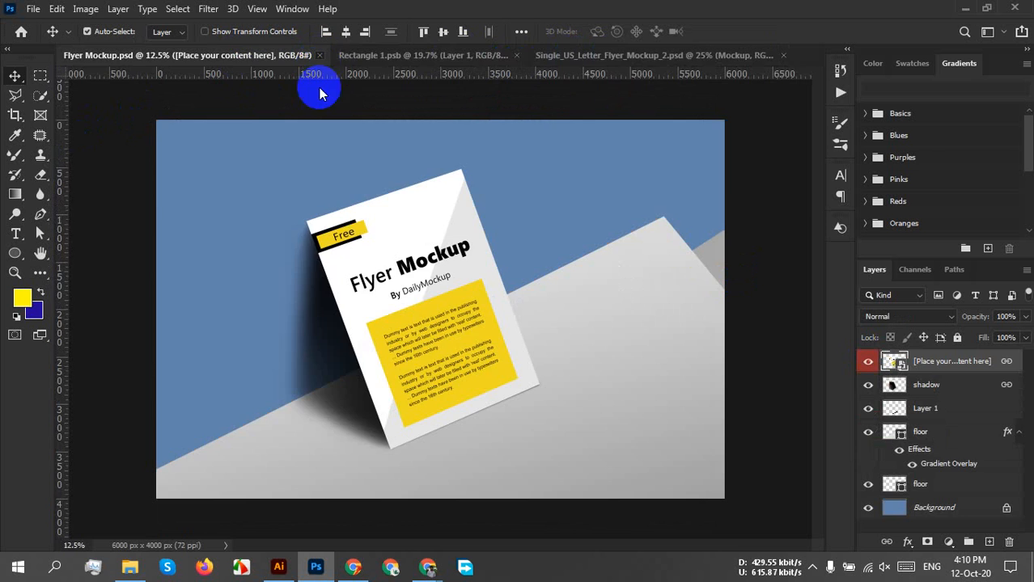
Open the Business Flyer 204 2 image from the Desktop folder as a new Photoshop document
left_click(130, 567)
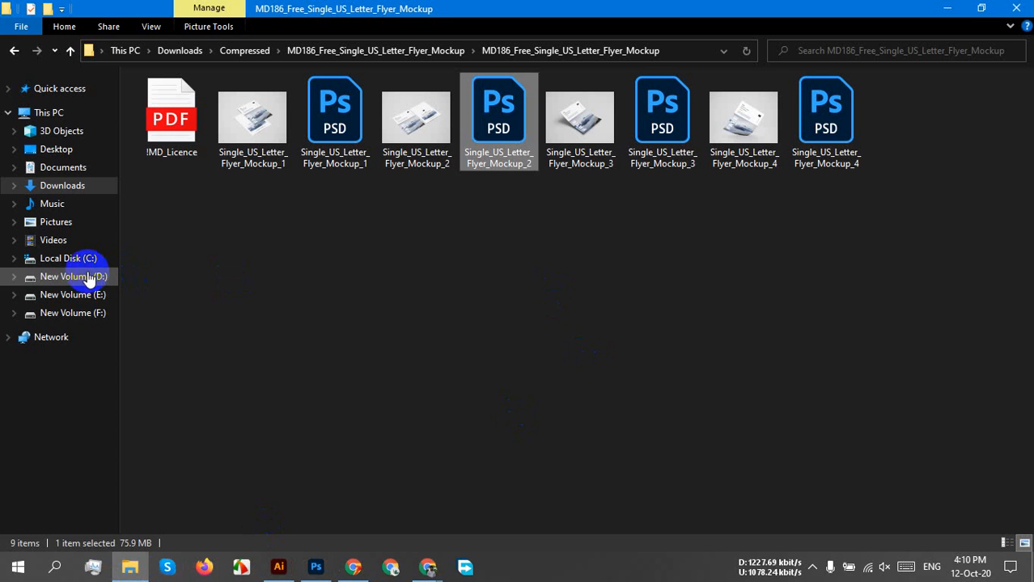
left_click(56, 150)
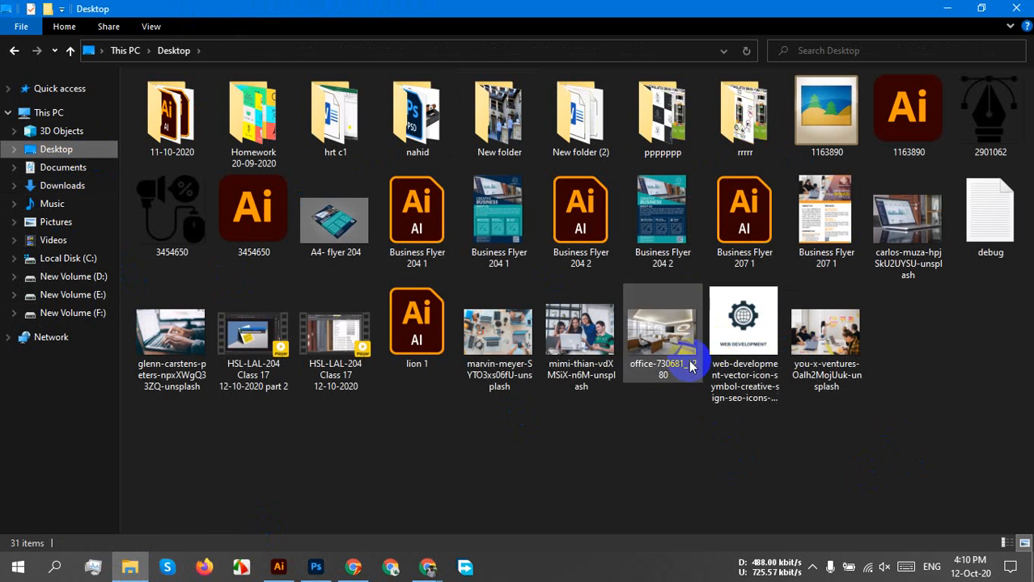
left_click(495, 251)
mouse_move(499, 247)
left_mouse_down()
mouse_move(471, 558)
mouse_move(328, 552)
mouse_move(485, 259)
left_mouse_up()
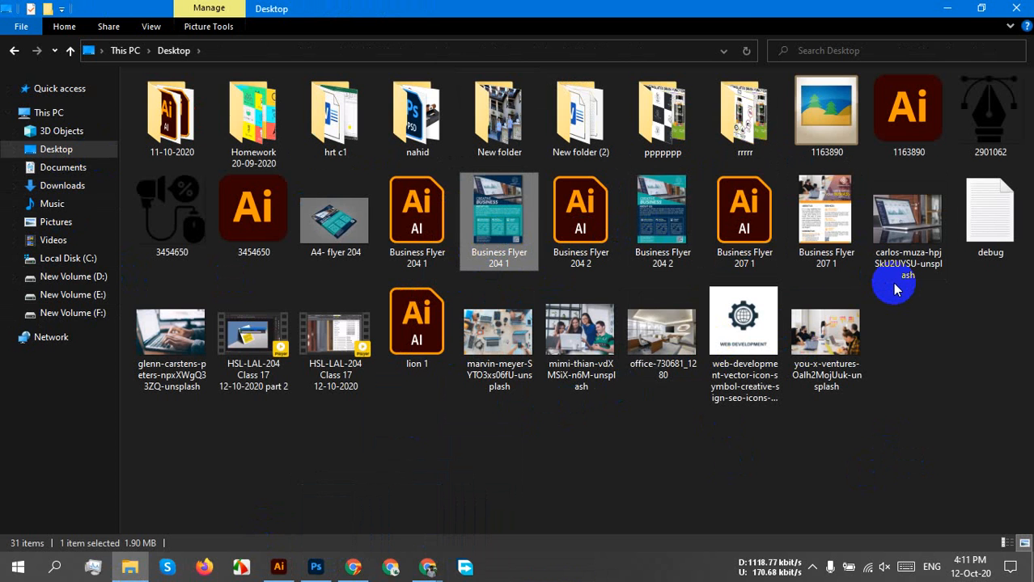
left_click_drag(662, 223, 575, 38)
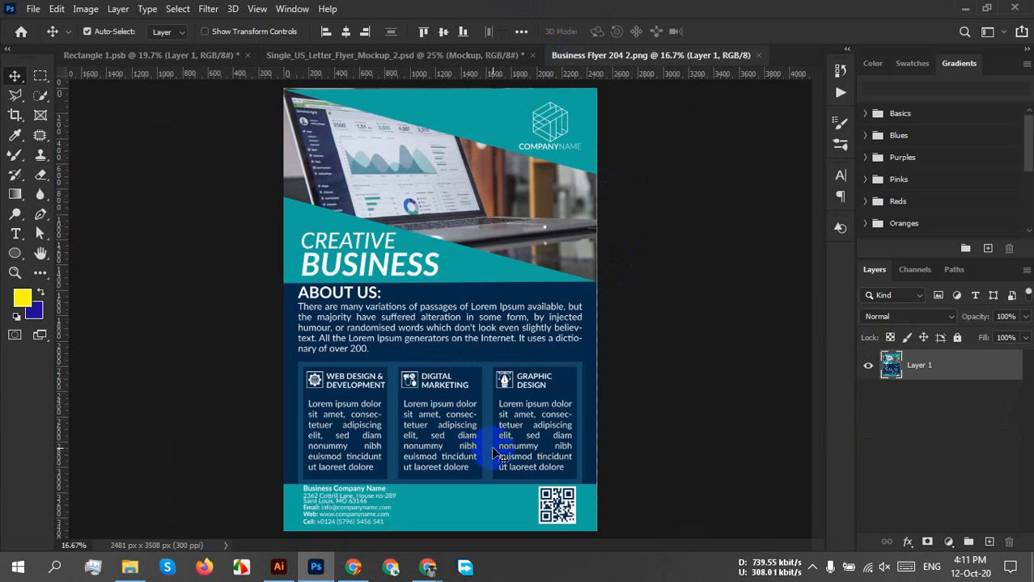
Copy the whole Business Flyer 204 2 artwork and paste it into the mockup's Project 2 smart object
key("ctrl+a")
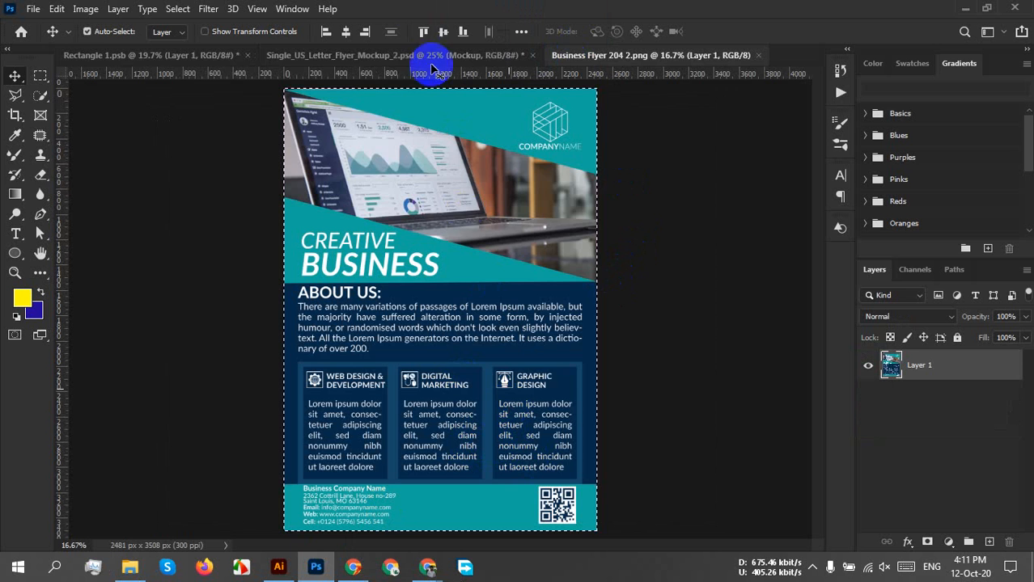
left_click(378, 57)
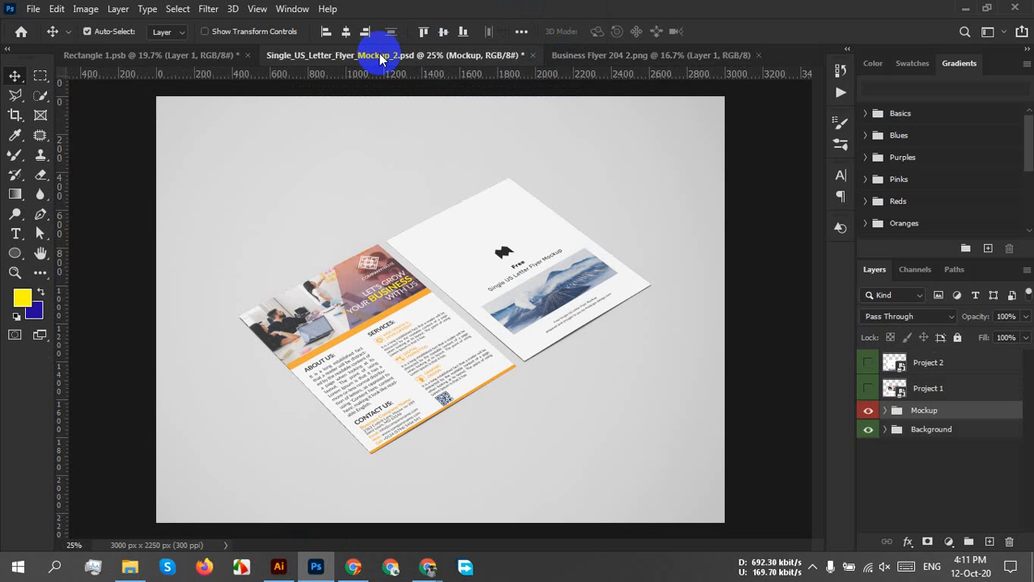
double_click(894, 364)
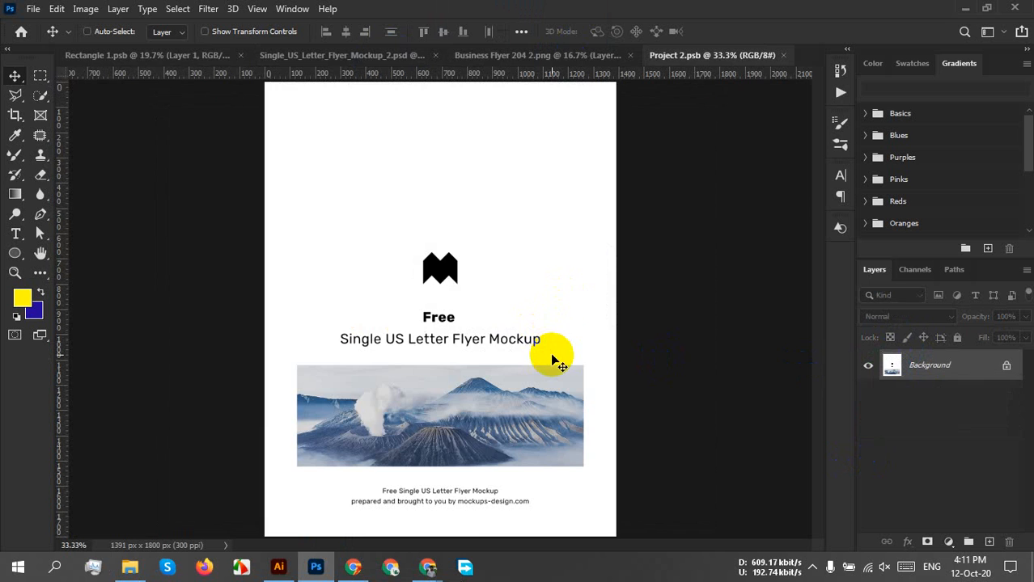
key("ctrl+v")
key("ctrl")
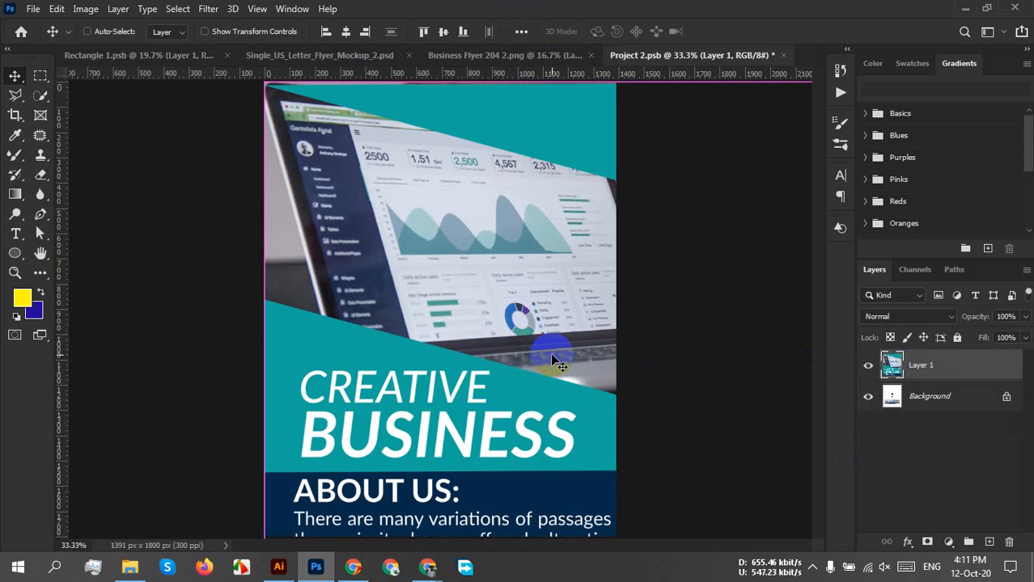
Scale the pasted teal flyer proportionally to 51.34% to match the canvas height and center it horizontally
key("ctrl+t")
scroll(363, 203, "down", 5)
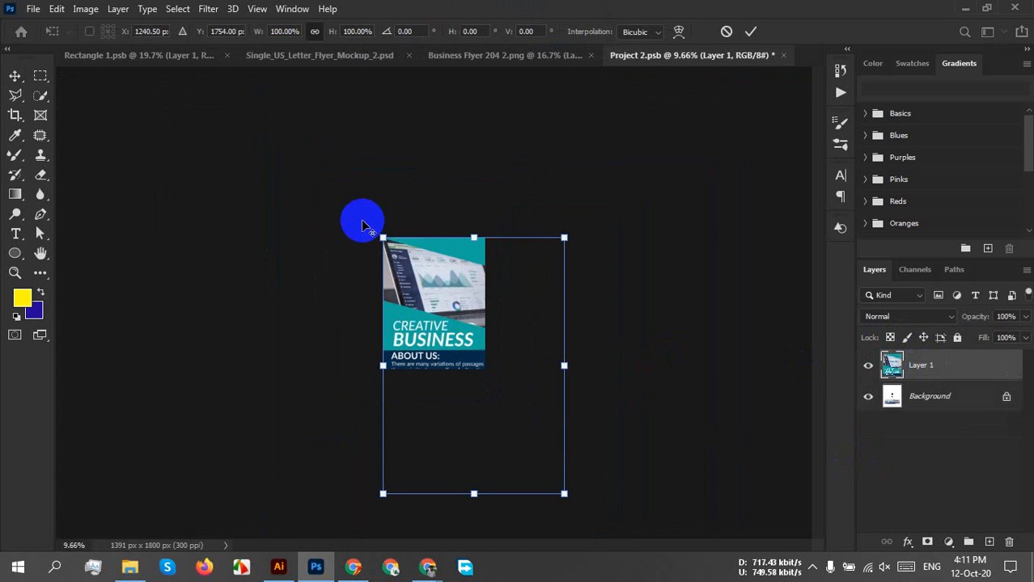
left_click_drag(564, 493, 479, 372)
key("ctrl+0")
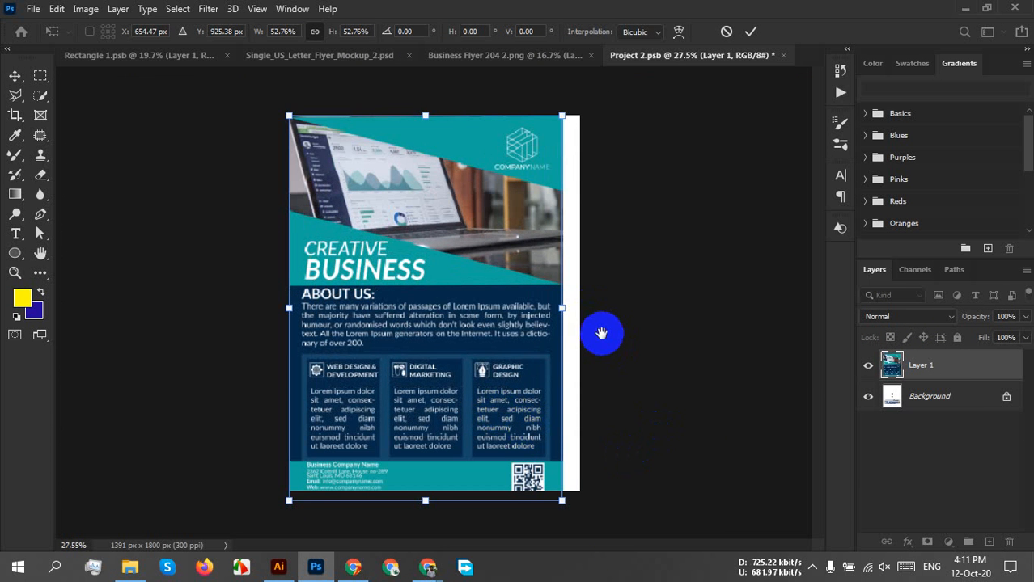
mouse_move(571, 505)
left_mouse_down()
mouse_move(554, 492)
mouse_move(570, 491)
mouse_move(560, 493)
left_mouse_up()
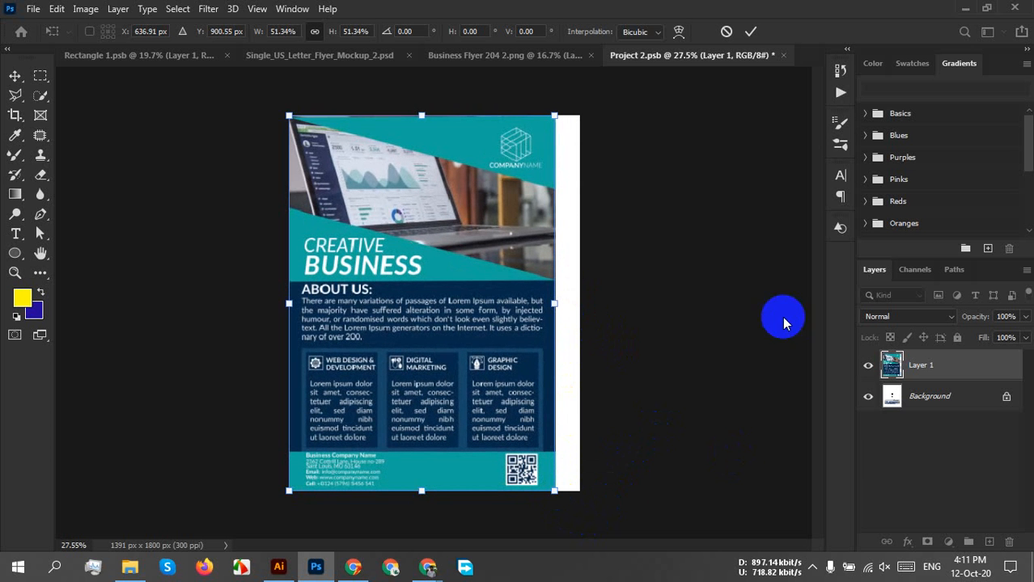
left_click(748, 35)
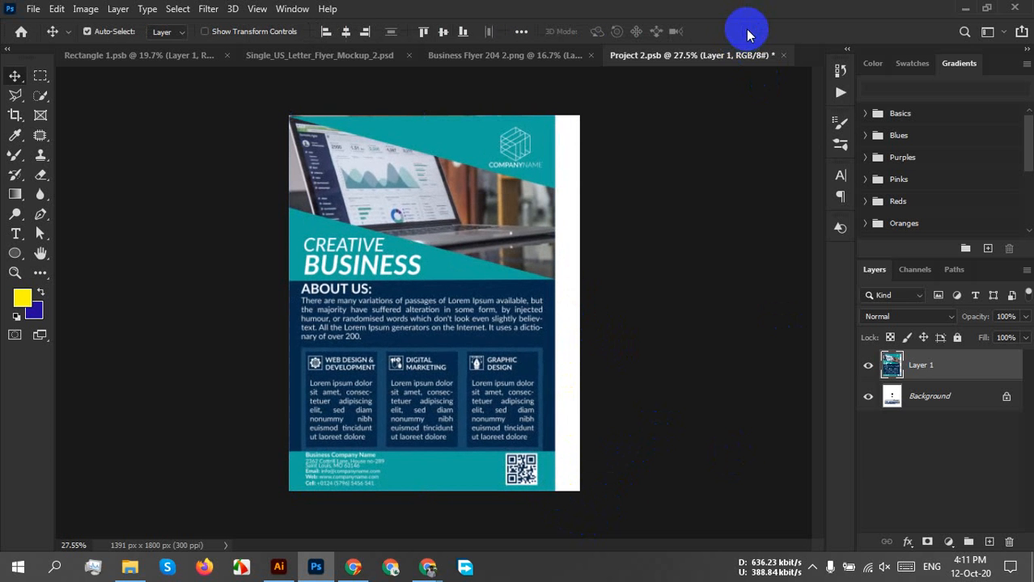
left_click(348, 32)
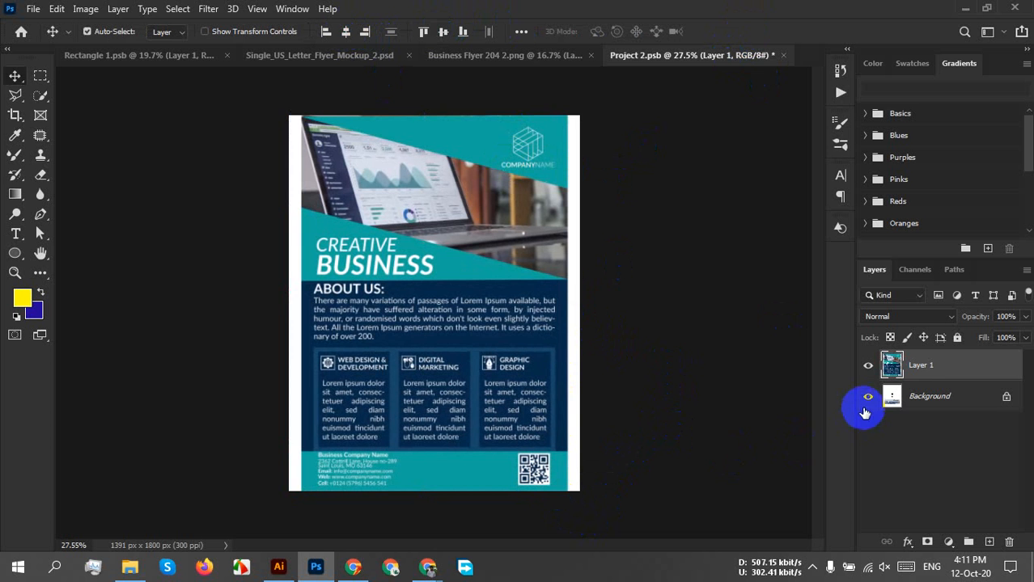
Hide the Background layer in Project 2.psb and save the smart object contents
left_click(868, 398)
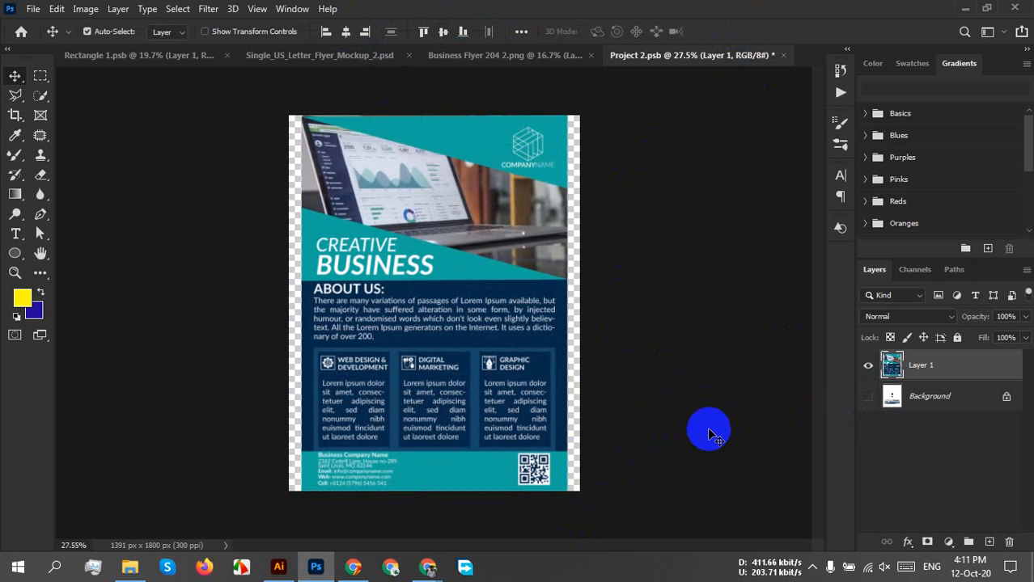
key("ctrl+s")
left_click(685, 149)
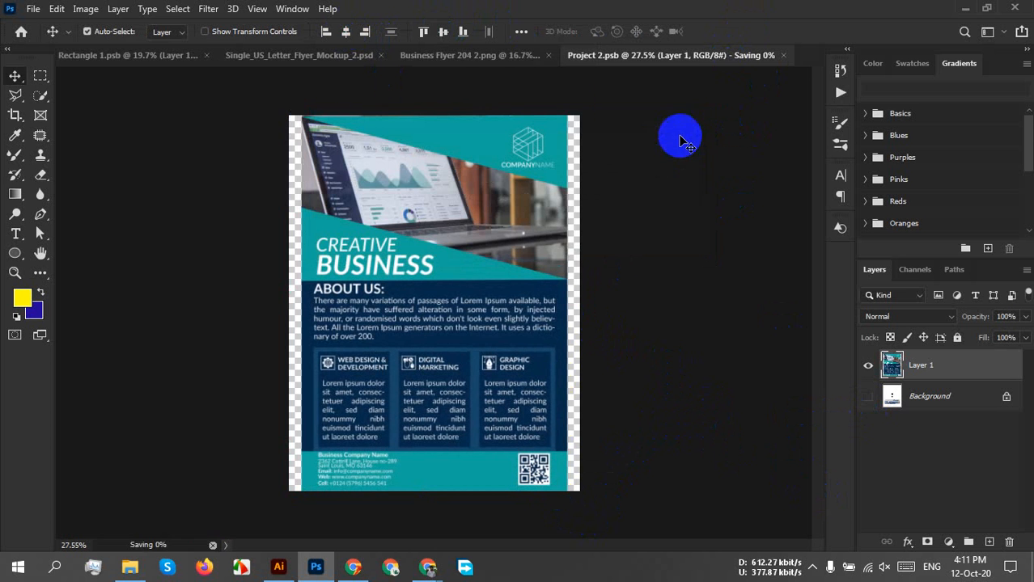
Return to the Single US Letter Flyer Mockup 2 document and inspect both flyers up close, especially the teal flyer's edges
left_click(432, 56)
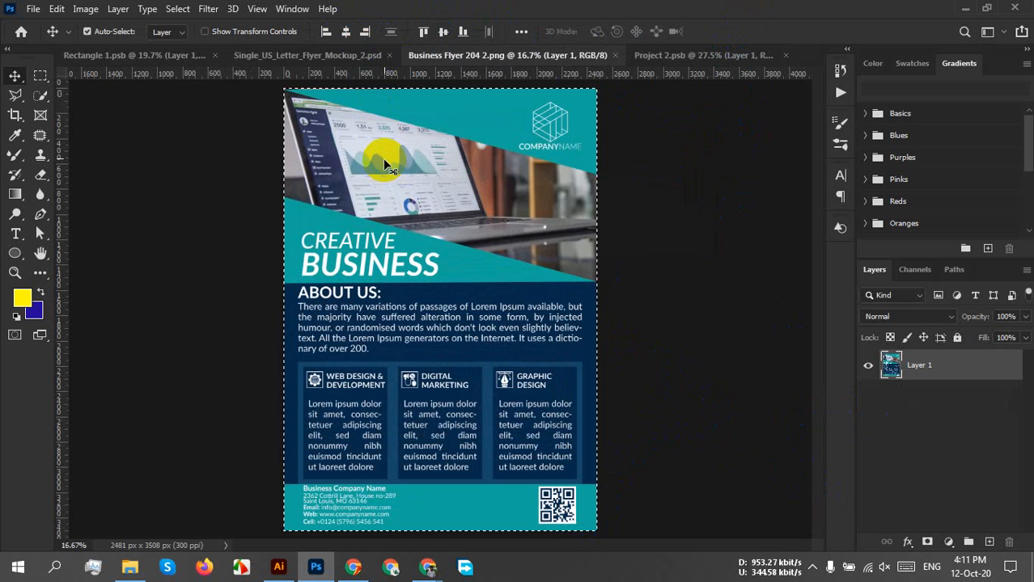
left_click(340, 55)
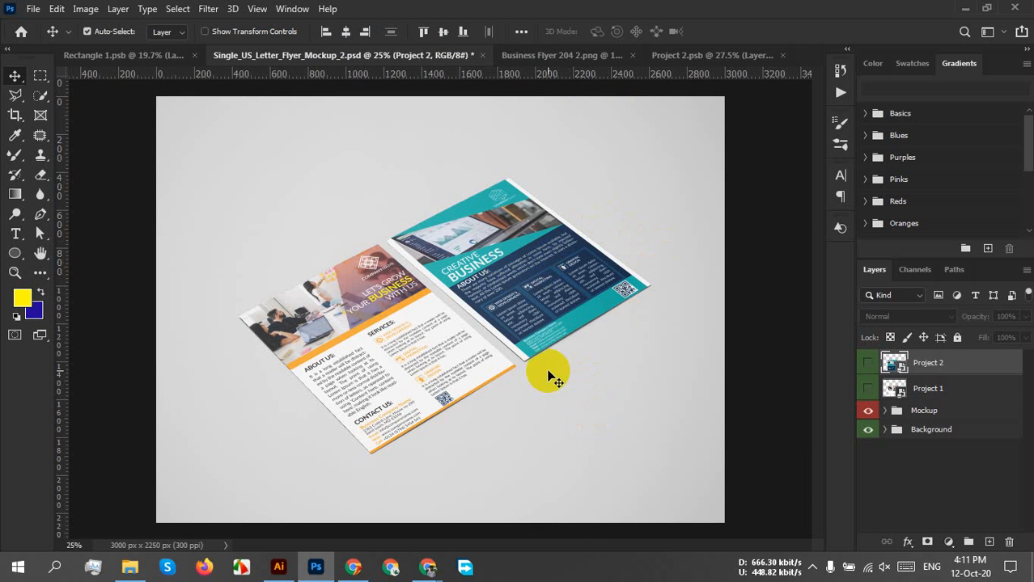
scroll(547, 298, "up", 1)
scroll(547, 298, "up", 4)
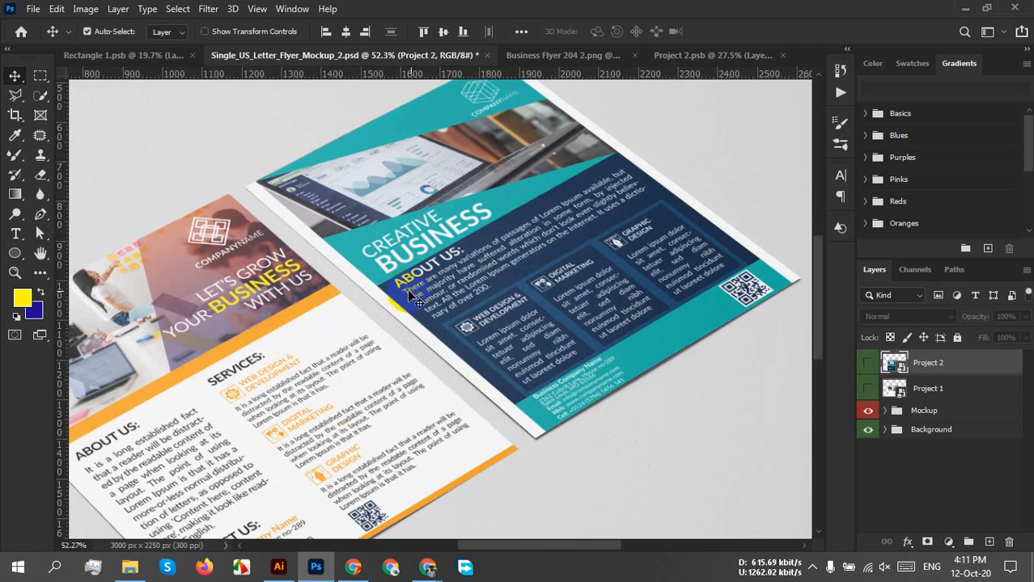
scroll(774, 220, "up", 2)
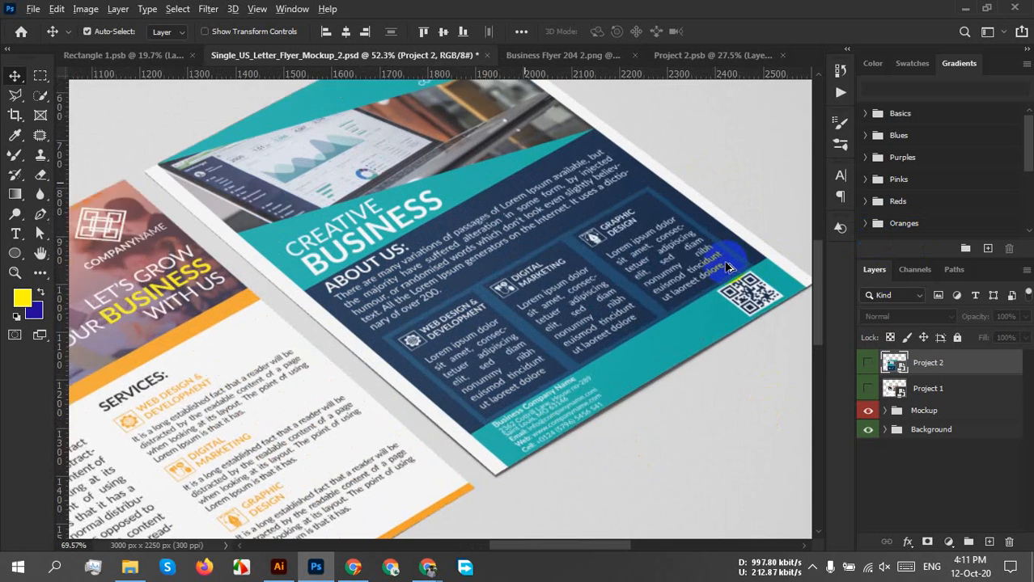
scroll(774, 220, "down", 3)
scroll(775, 220, "down", 2)
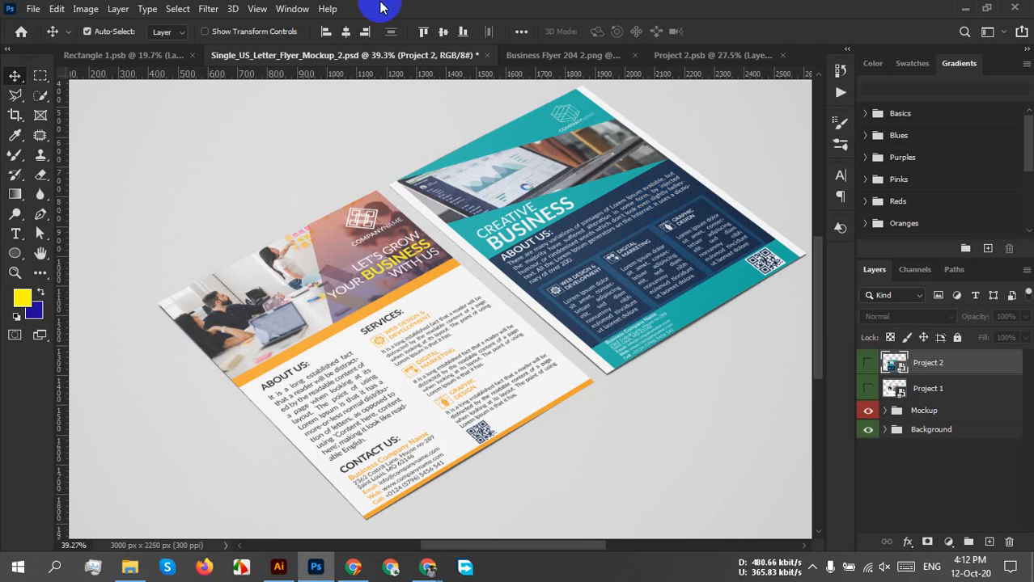
Add a new empty layer in Project 2.psb and place it directly beneath the flyer artwork on Layer 1
left_click(706, 56)
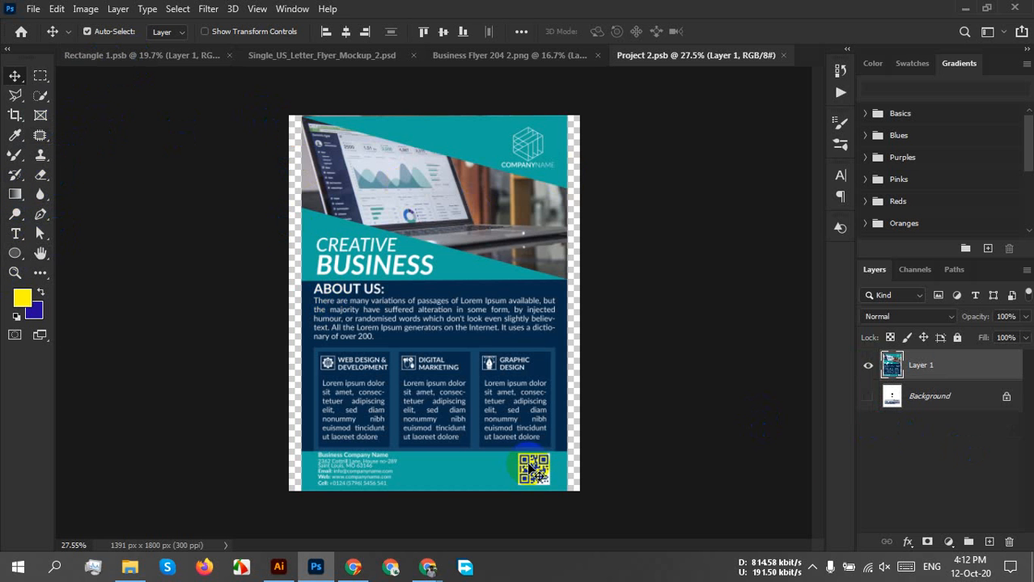
left_click(988, 541)
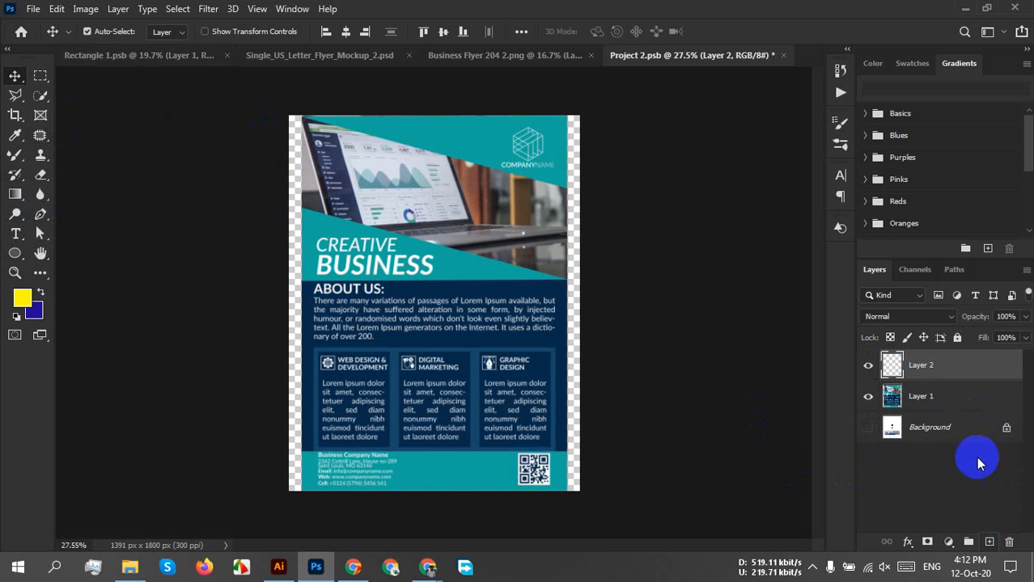
left_click_drag(958, 362, 956, 414)
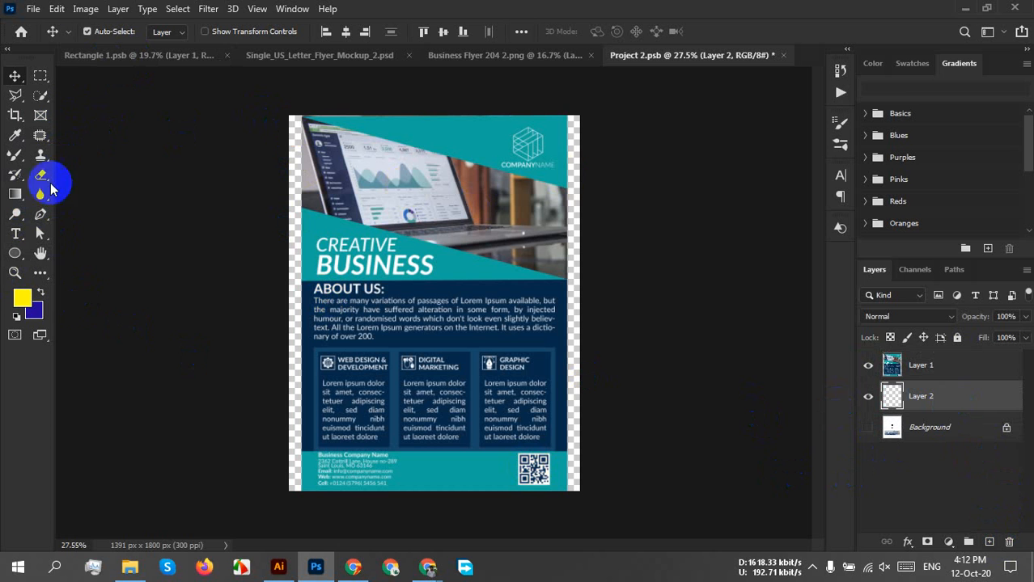
Fill the new layer with the yellow foreground color in Normal mode at 100% opacity
left_click(57, 9)
left_click(143, 242)
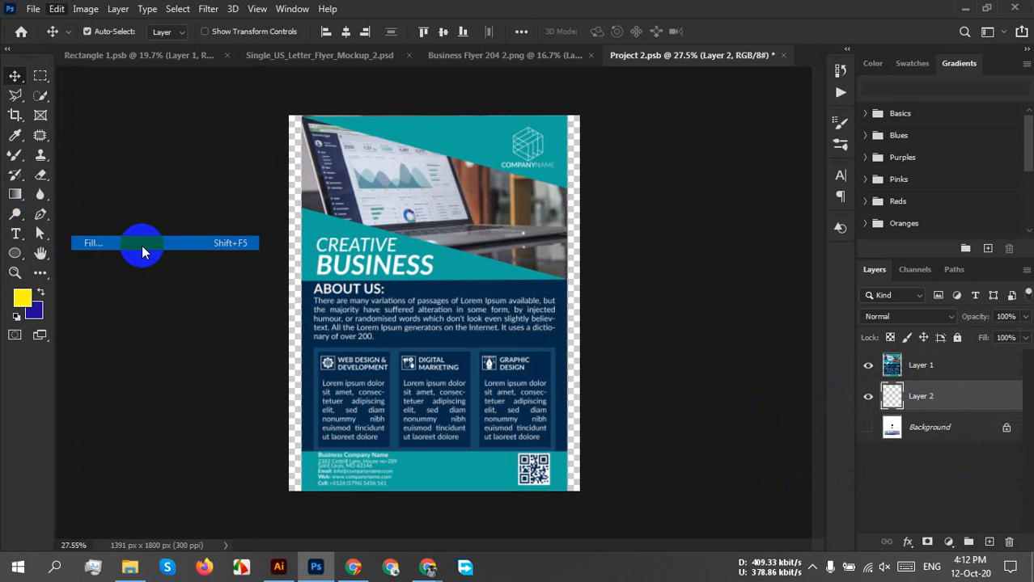
left_click(27, 314)
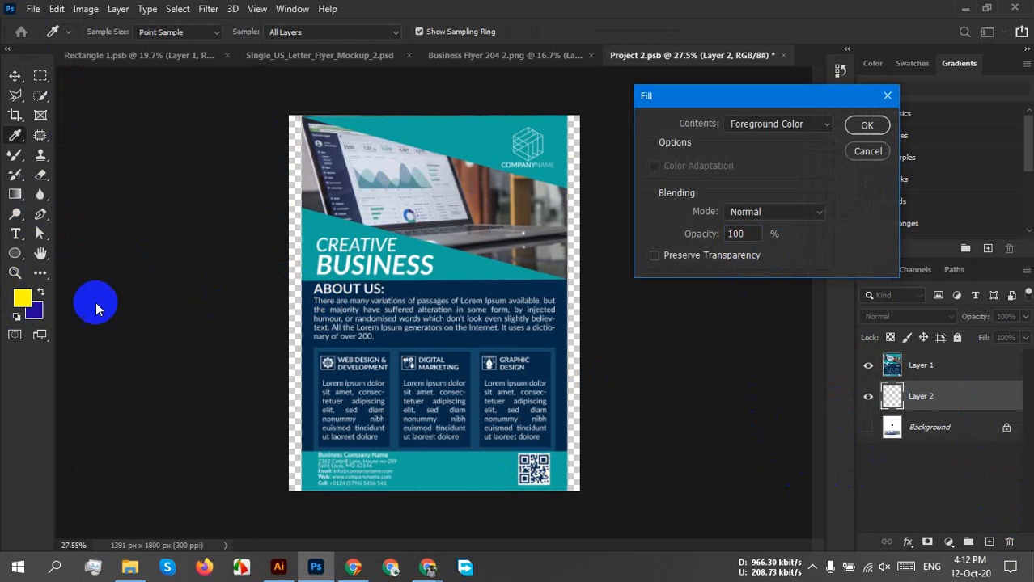
left_click(864, 126)
key("v")
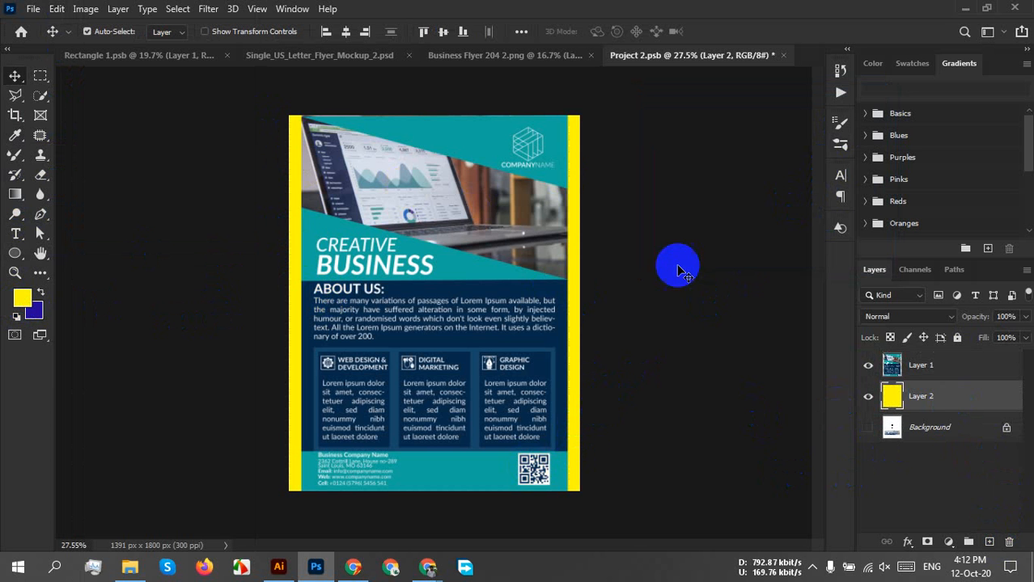
Save and close Project 2.psb, and check the flyer in the mockup against the Business Flyer 204 2 original
key("ctrl+s")
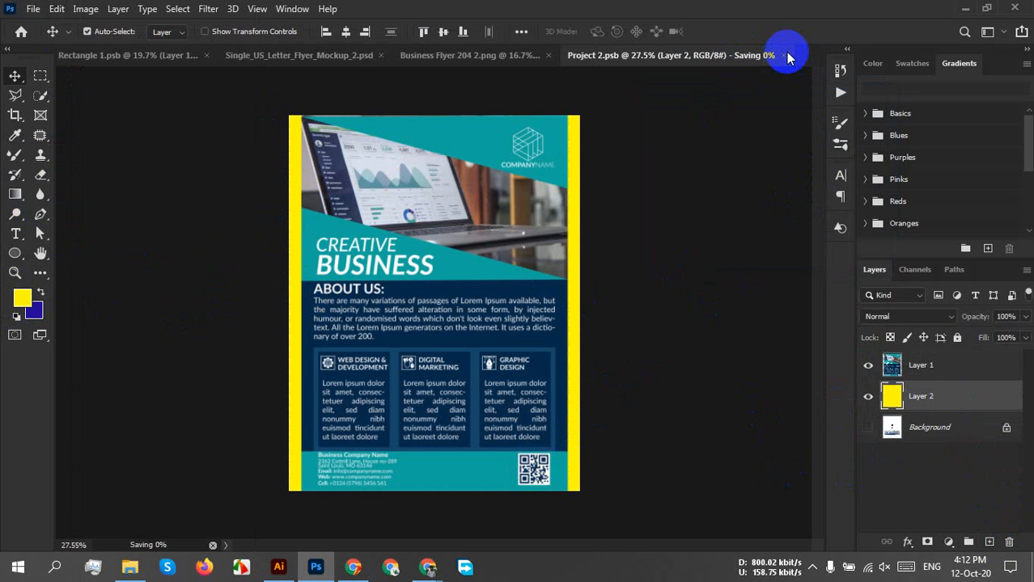
left_click(785, 55)
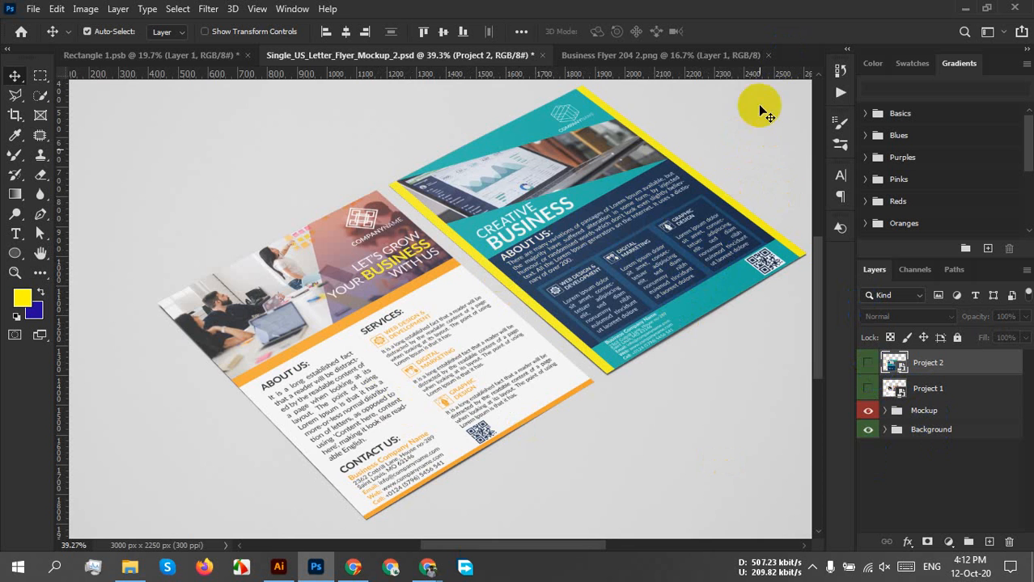
left_click(624, 54)
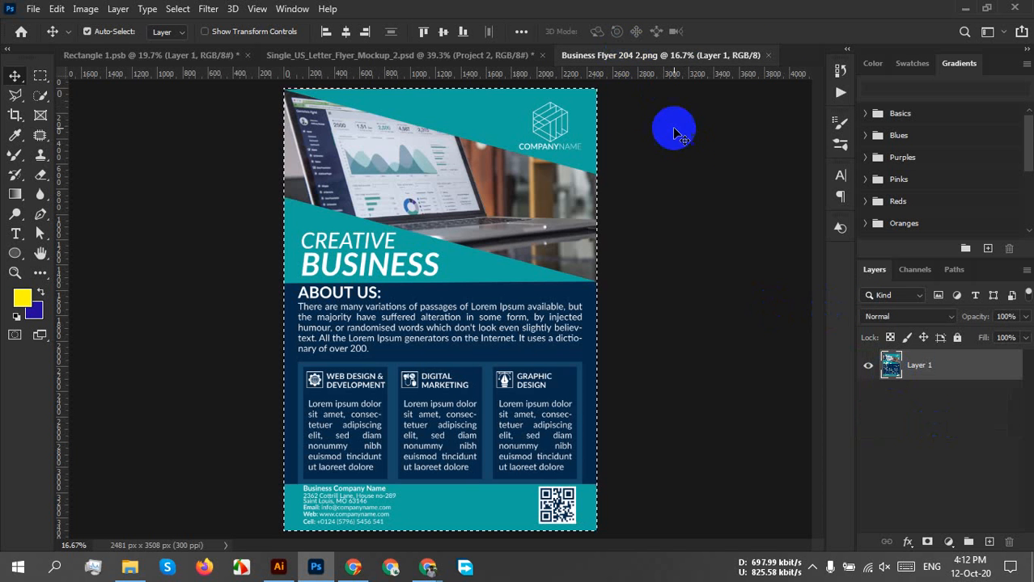
left_click(431, 57)
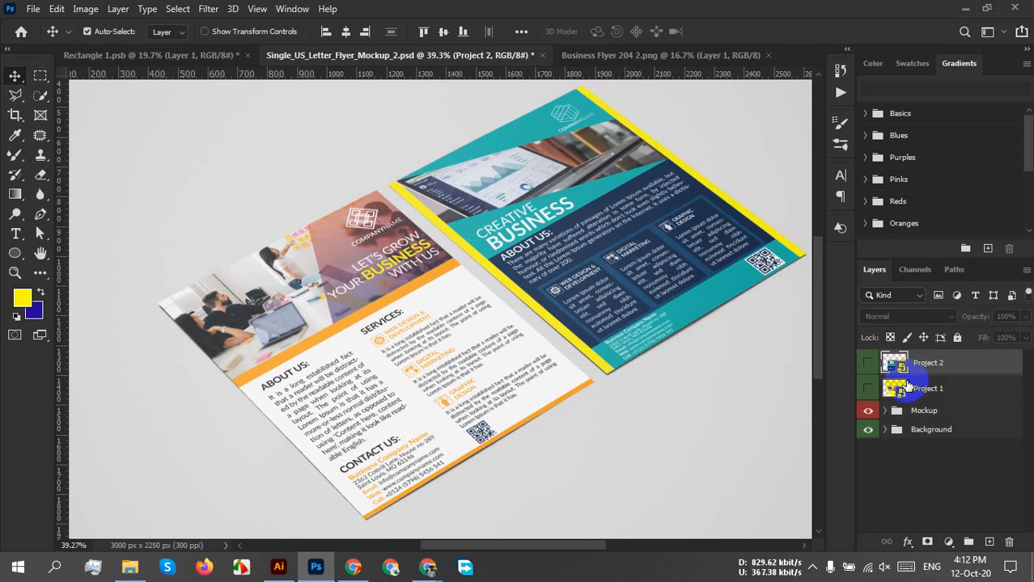
Reopen the Project 2 smart object, hide Layer 2 and Layer 1, save it, and return to the mockup document
double_click(895, 366)
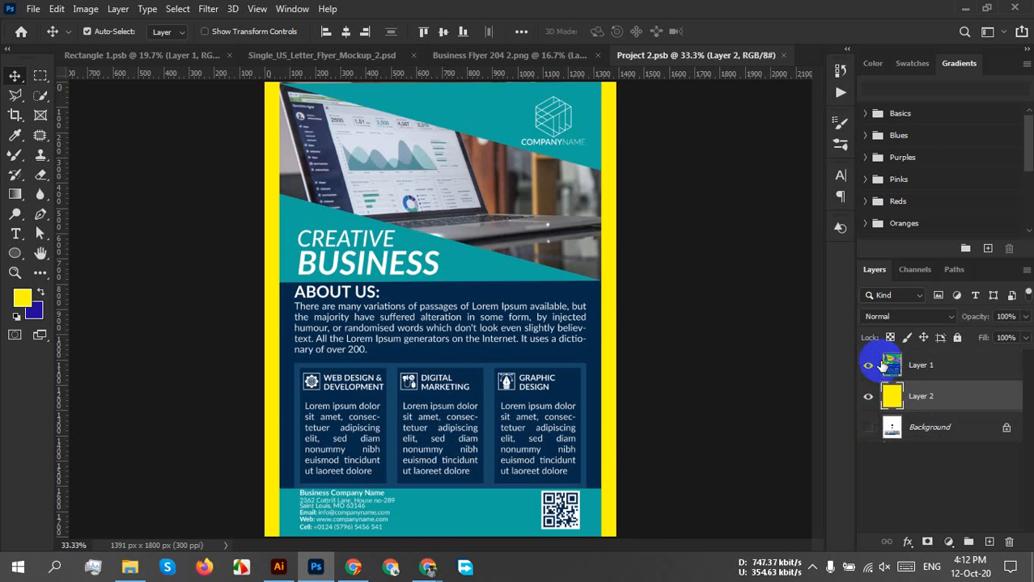
left_click(866, 397)
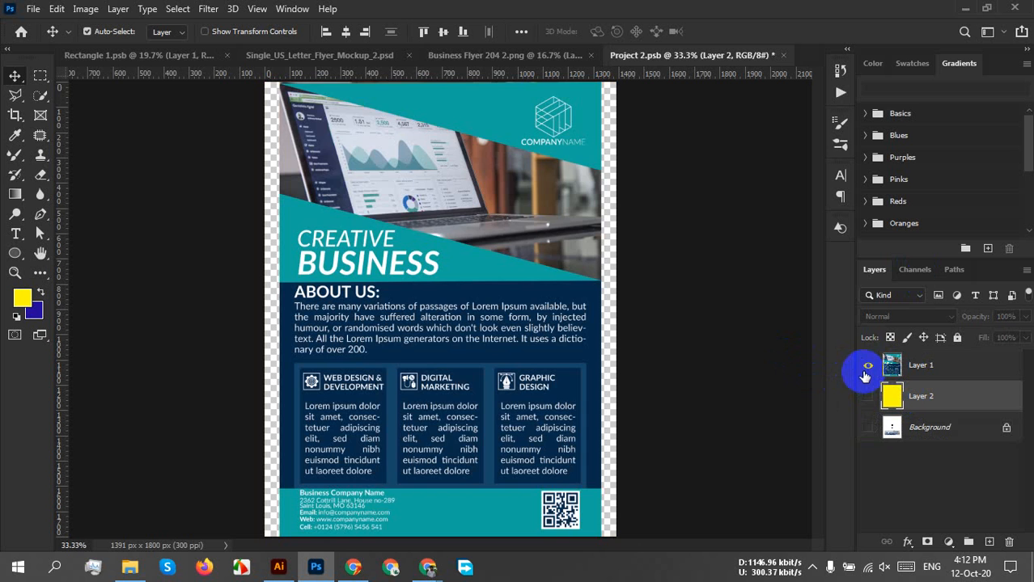
left_click(864, 365)
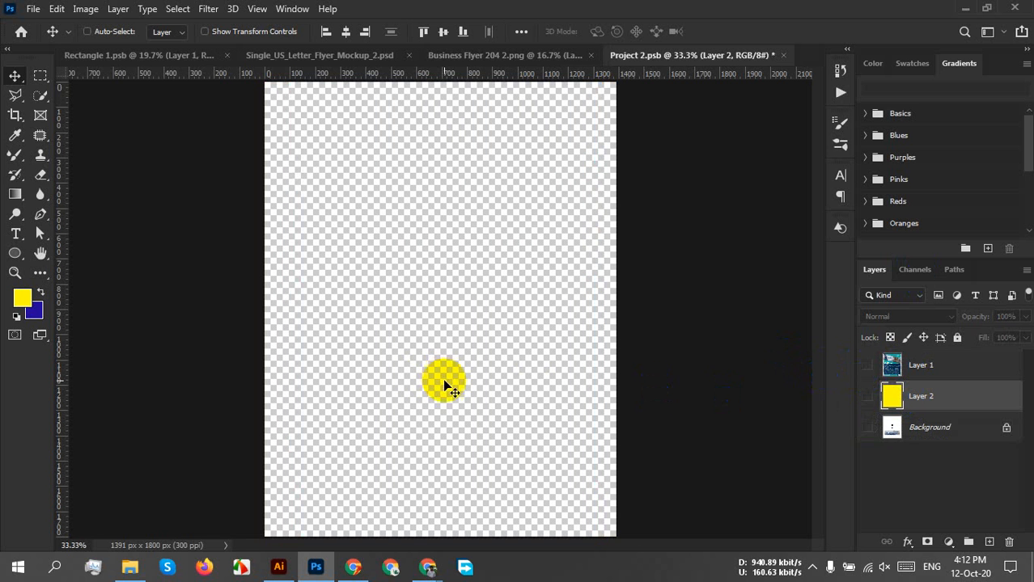
key("ctrl+s")
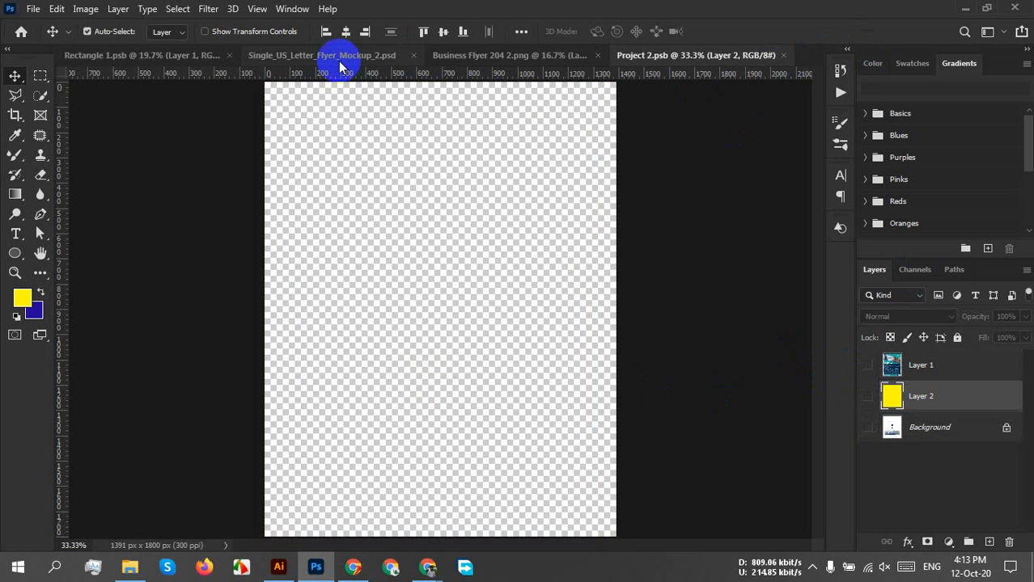
left_click(335, 57)
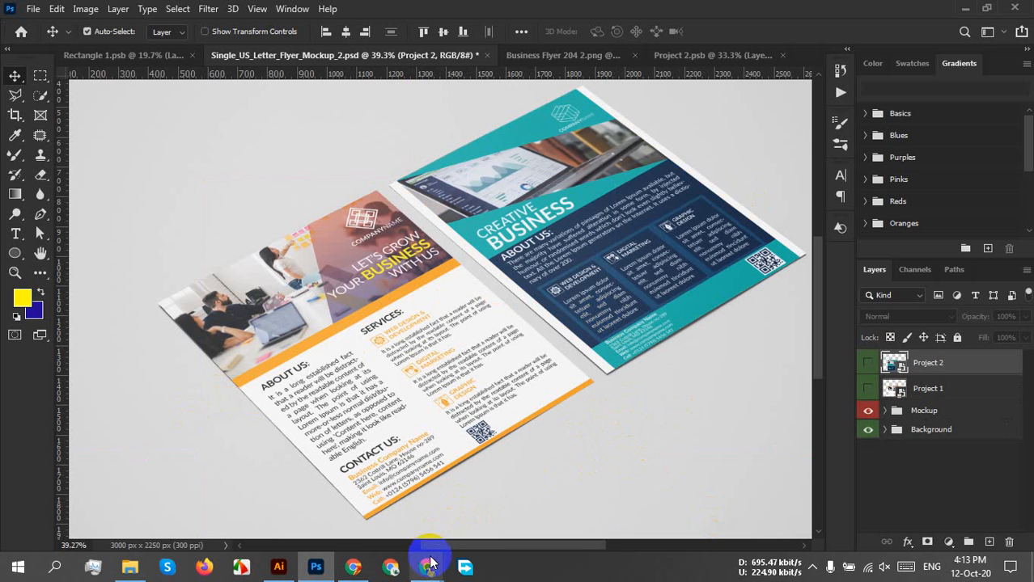
Switch to the Google Meet call in Chrome
mouse_move(428, 566)
left_click(404, 532)
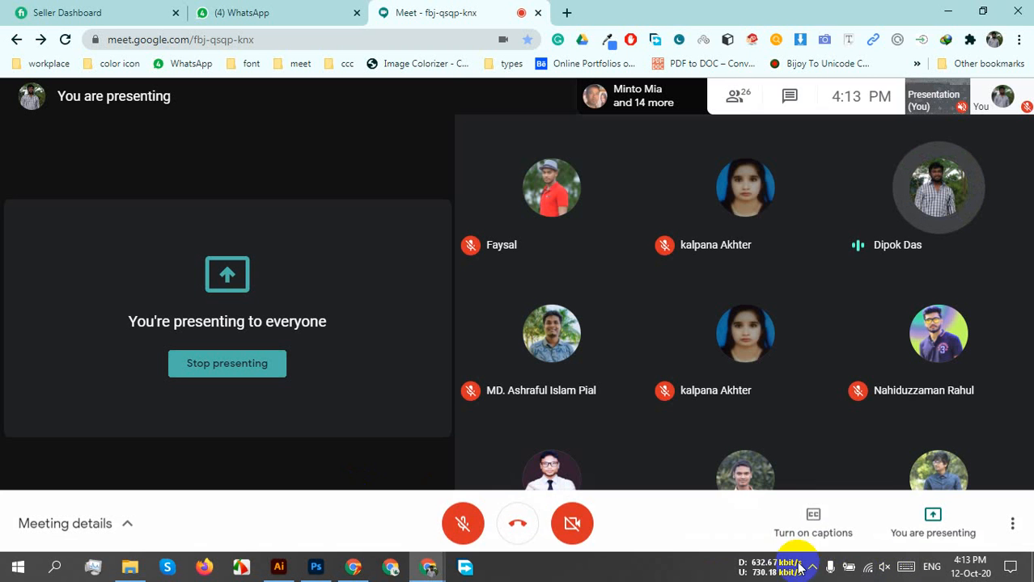